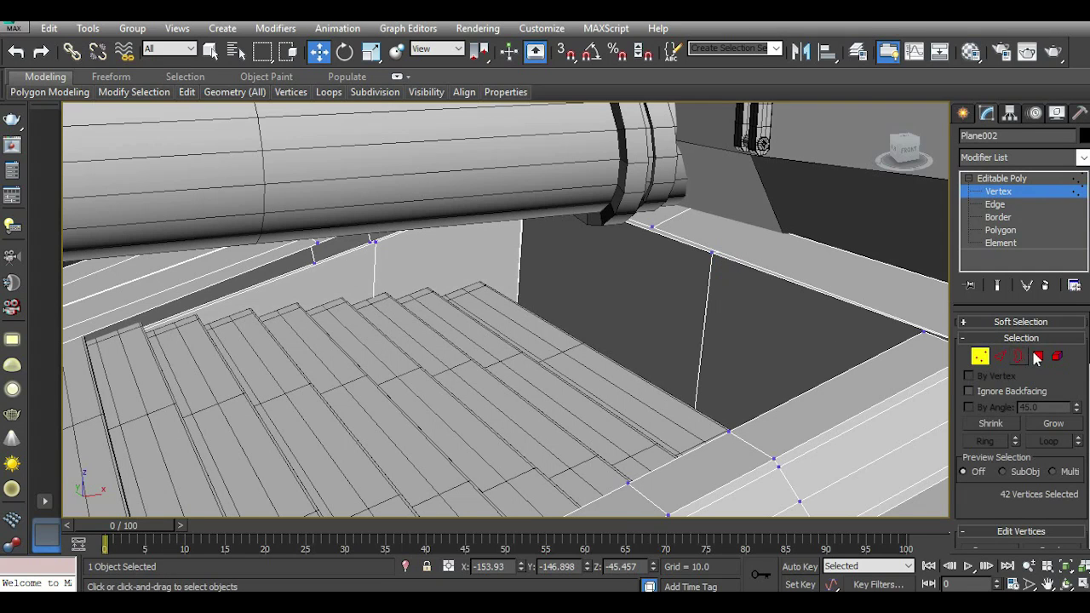
# Shift-drag the two floor polygons beside the stairs to clone them into the new object Object019.
pyautogui.click(1038, 357)
pyautogui.click(725, 352)
pyautogui.keyDown('ctrl'); pyautogui.click(639, 301); pyautogui.keyUp('ctrl')
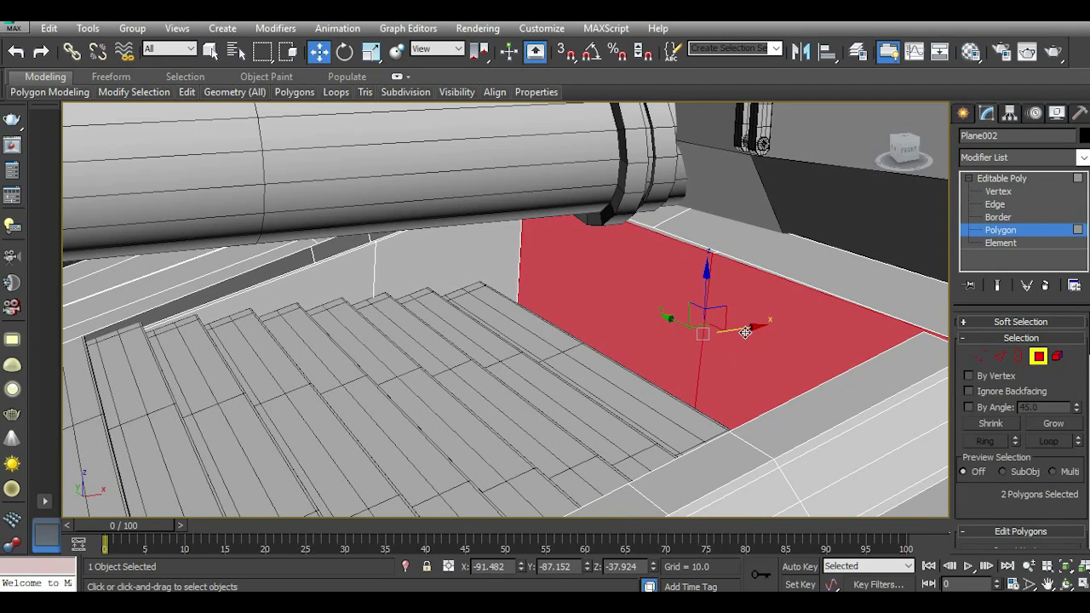
pyautogui.moveTo(746, 332); pyautogui.dragTo(652, 339)
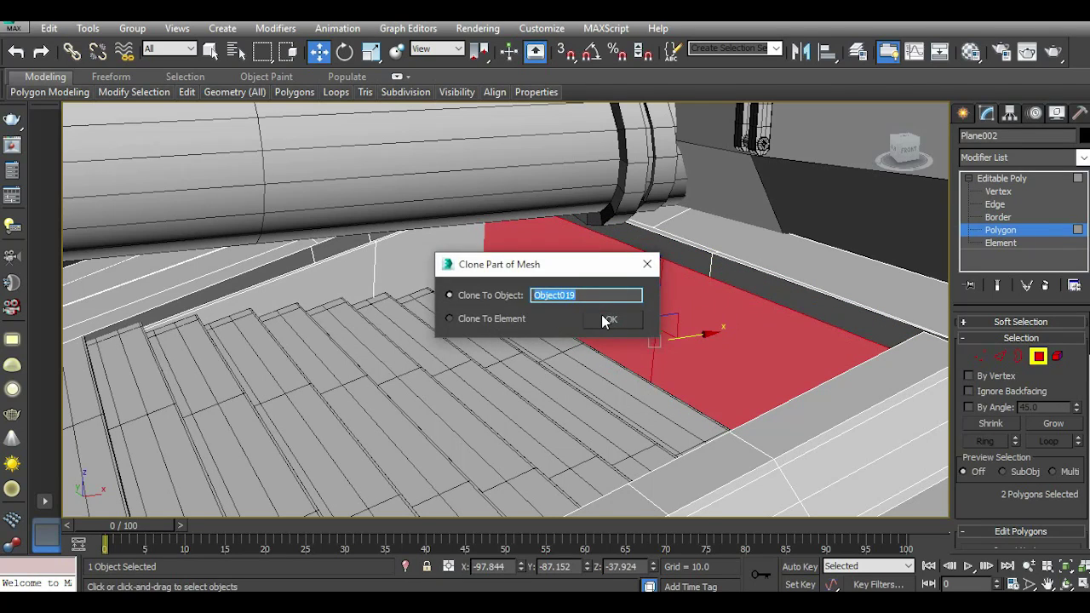
pyautogui.click(606, 321)
pyautogui.click(996, 178)
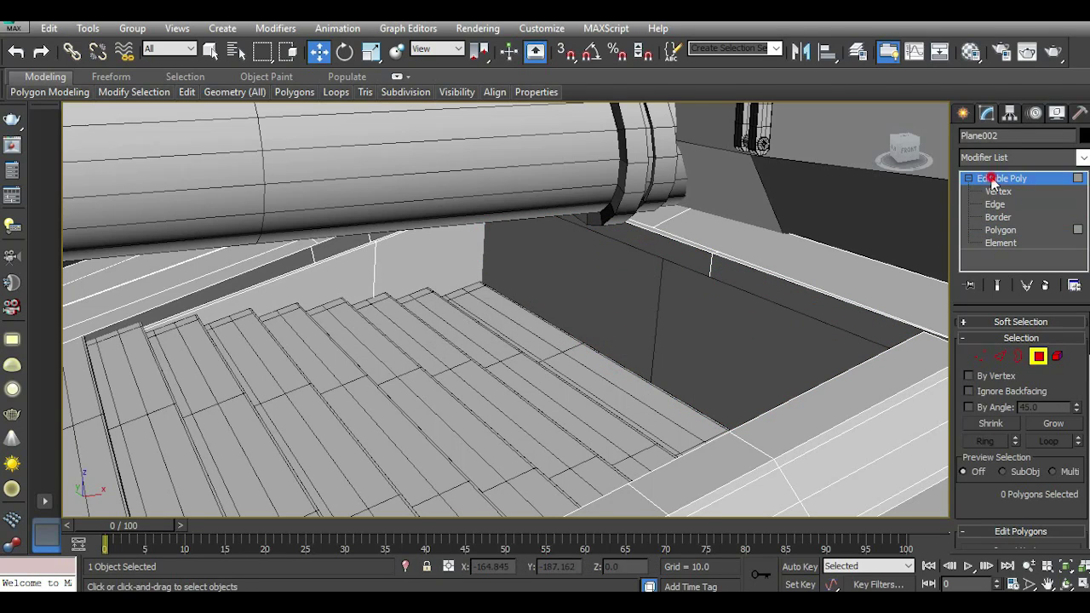
# Select Object019 and raise it along Z.
pyautogui.click(911, 157)
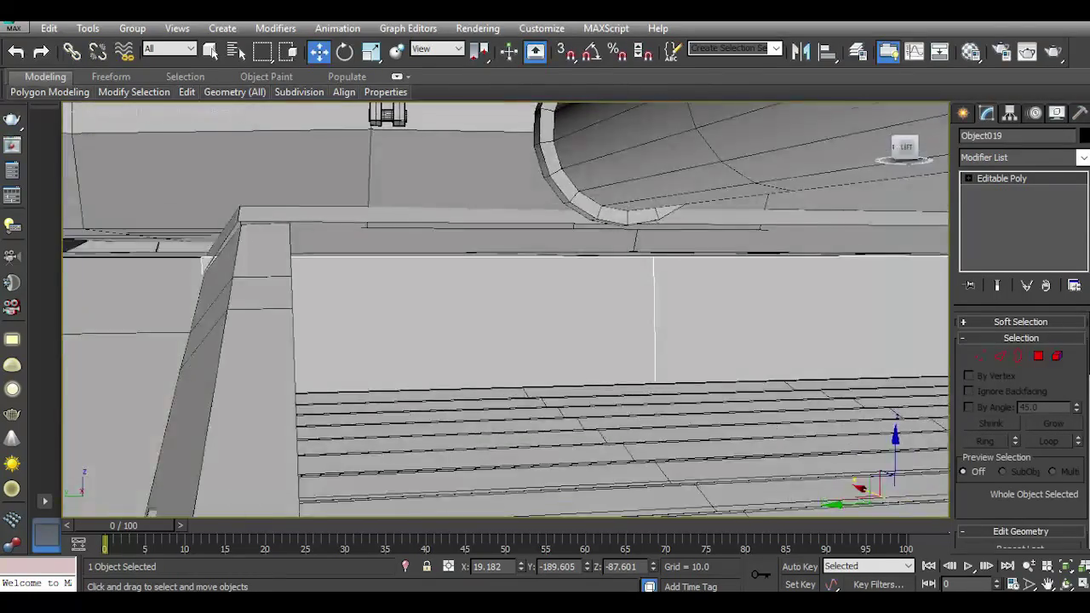
pyautogui.keyDown('alt'); pyautogui.moveTo(772, 475); pyautogui.dragTo(854, 394, button='middle'); pyautogui.keyUp('alt')
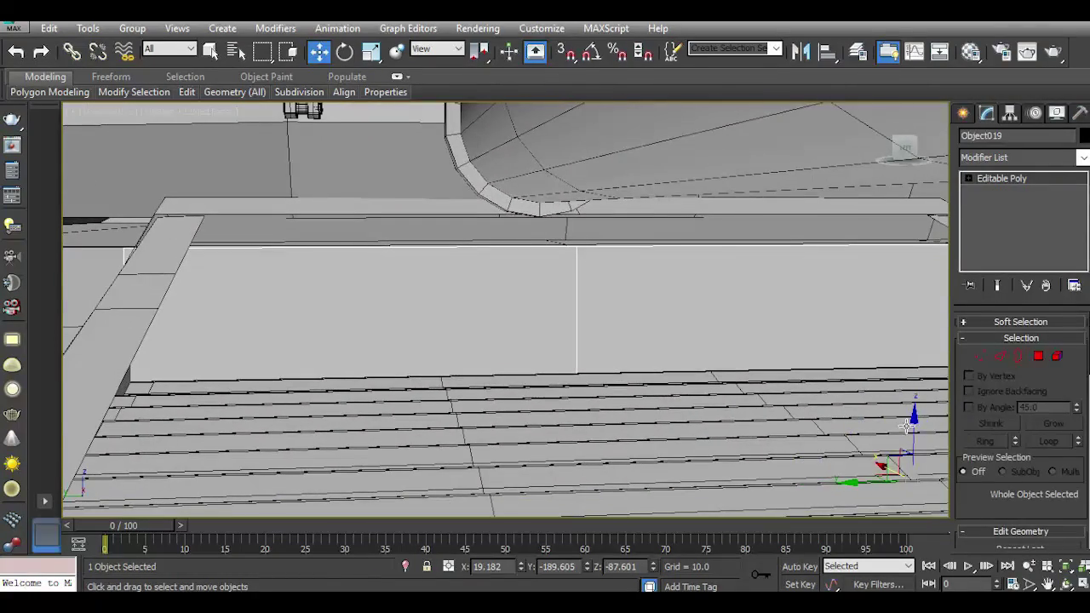
pyautogui.moveTo(913, 421); pyautogui.dragTo(866, 395)
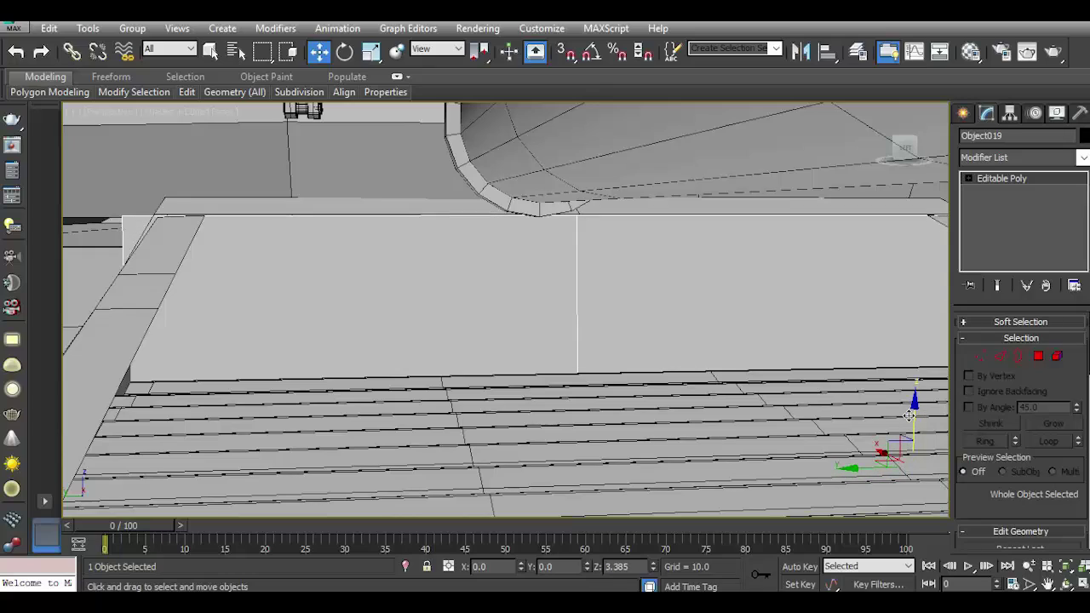
pyautogui.scroll(-3, 618, 310)
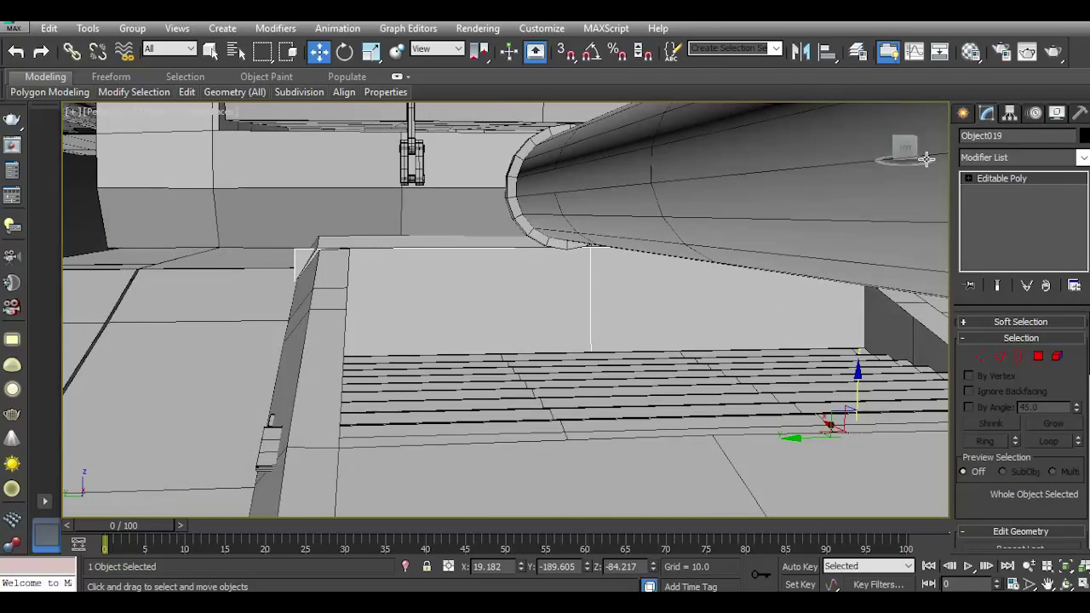
pyautogui.moveTo(927, 158); pyautogui.dragTo(891, 158)
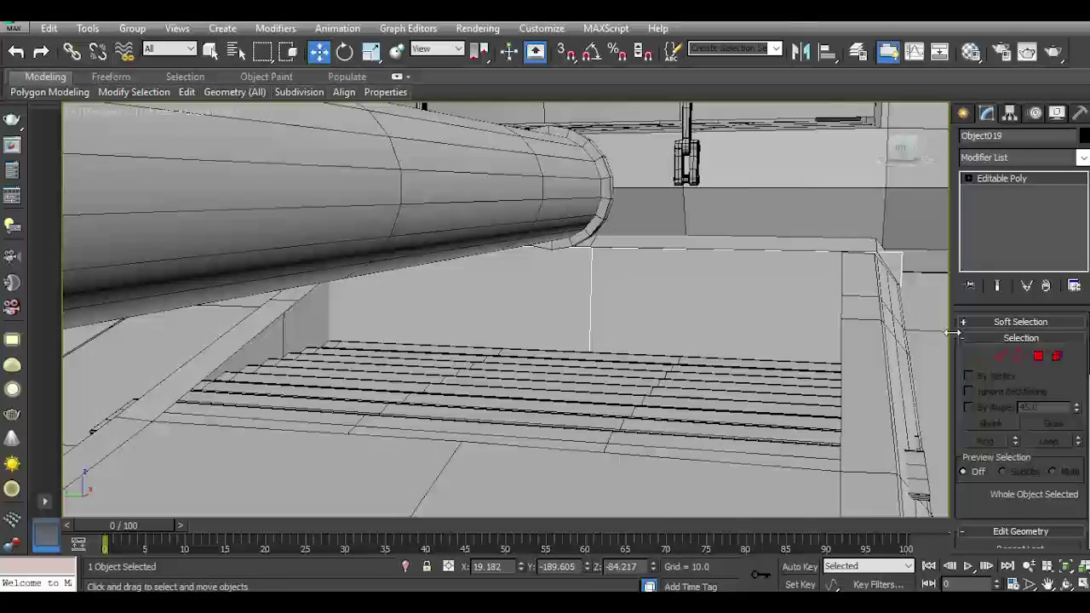
# Centre Object019's pivot on the object using Affect Pivot Only.
pyautogui.click(371, 51)
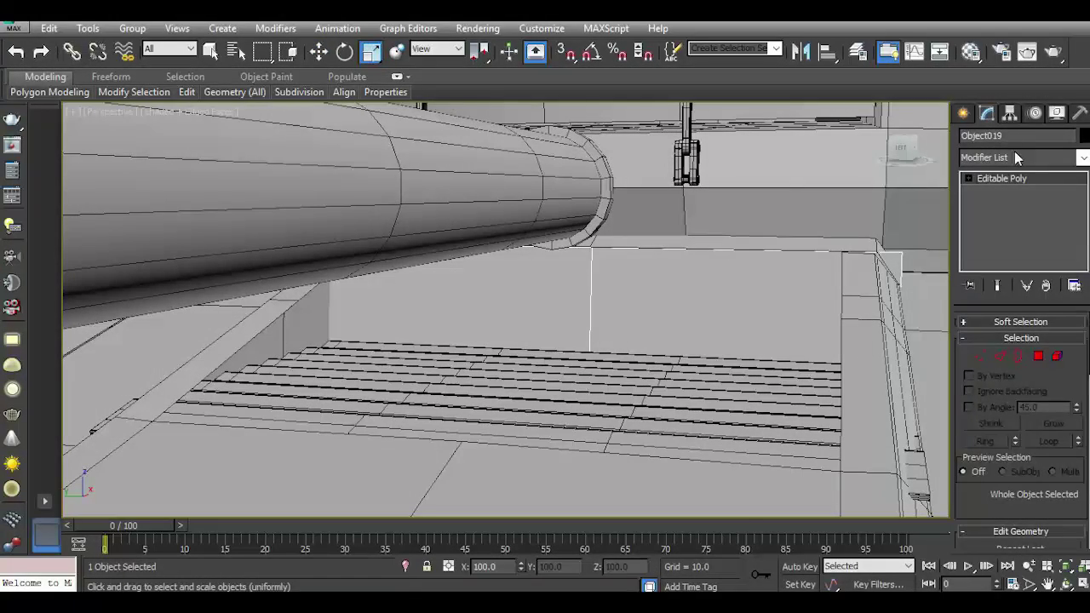
pyautogui.click(1009, 112)
pyautogui.click(1022, 215)
pyautogui.click(1022, 299)
pyautogui.click(986, 113)
# Shrink the panel slightly along Y, then lower it to Z -38.069.
pyautogui.moveTo(663, 312); pyautogui.dragTo(660, 311)
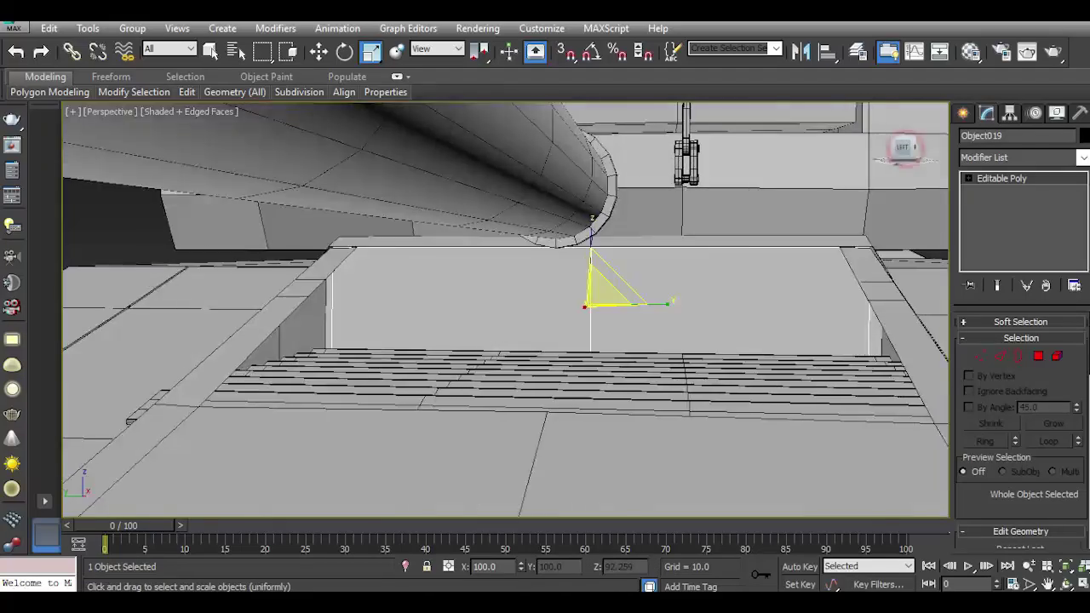
pyautogui.keyDown('alt'); pyautogui.moveTo(511, 306); pyautogui.dragTo(545, 250, button='middle'); pyautogui.keyUp('alt')
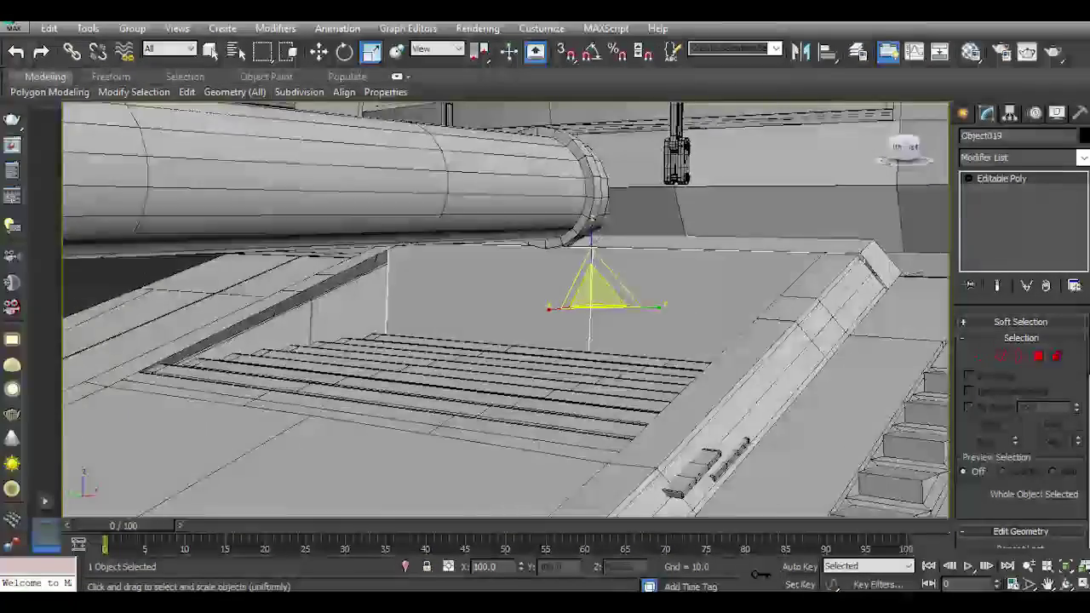
pyautogui.scroll(3, 509, 280)
pyautogui.moveTo(713, 267)
pyautogui.mouseDown()
pyautogui.moveTo(711, 305)
pyautogui.moveTo(714, 255)
pyautogui.mouseUp()
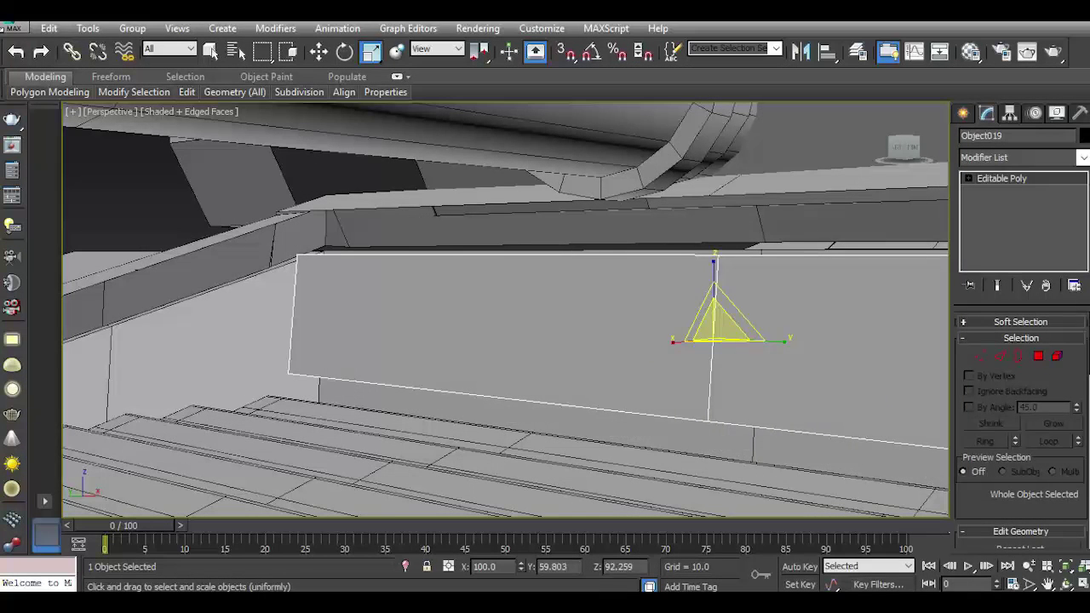
pyautogui.click(19, 53)
pyautogui.click(319, 51)
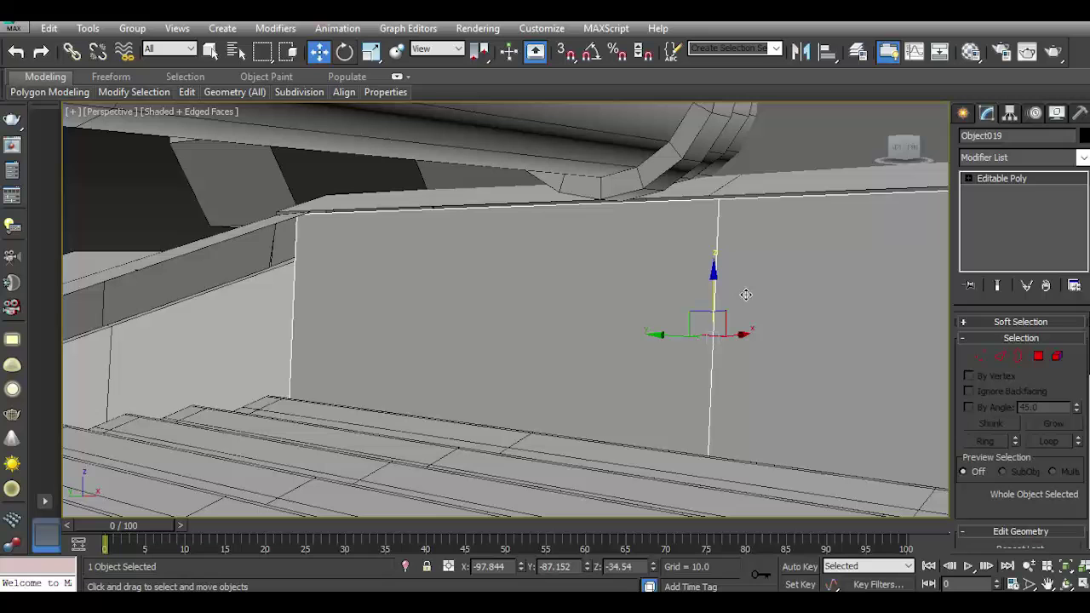
pyautogui.moveTo(714, 287); pyautogui.dragTo(715, 338)
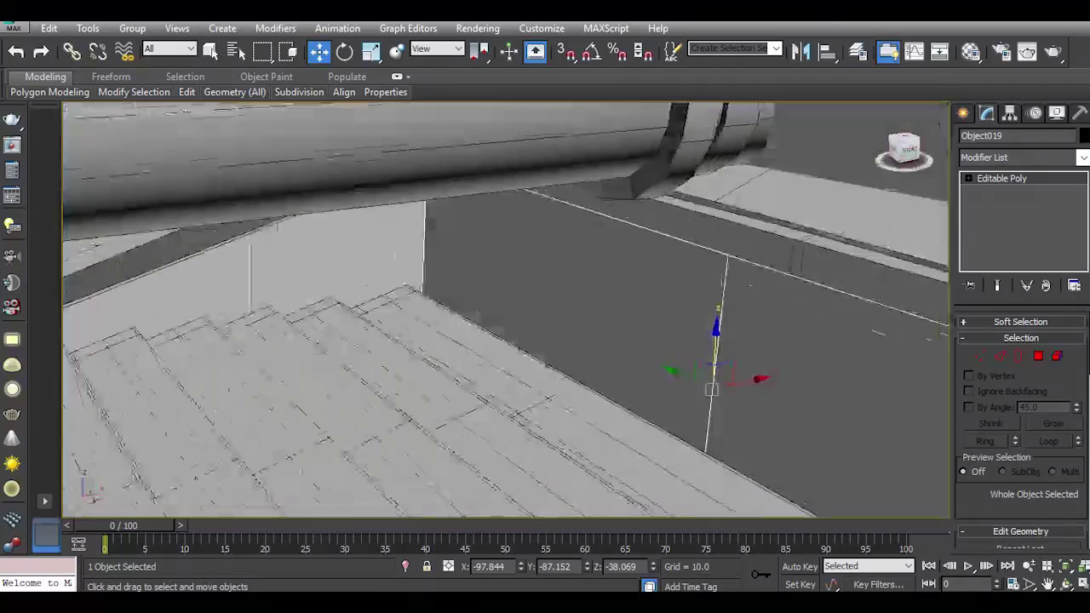
pyautogui.moveTo(909, 150); pyautogui.dragTo(886, 196)
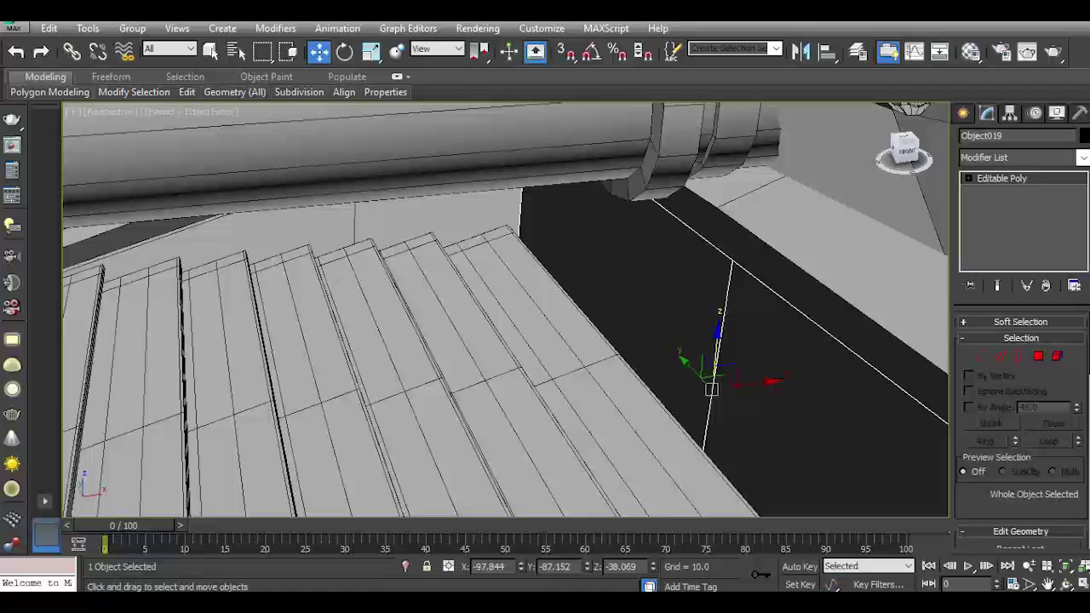
# Select two edges of Object019 and raise them in Z.
pyautogui.click(999, 358)
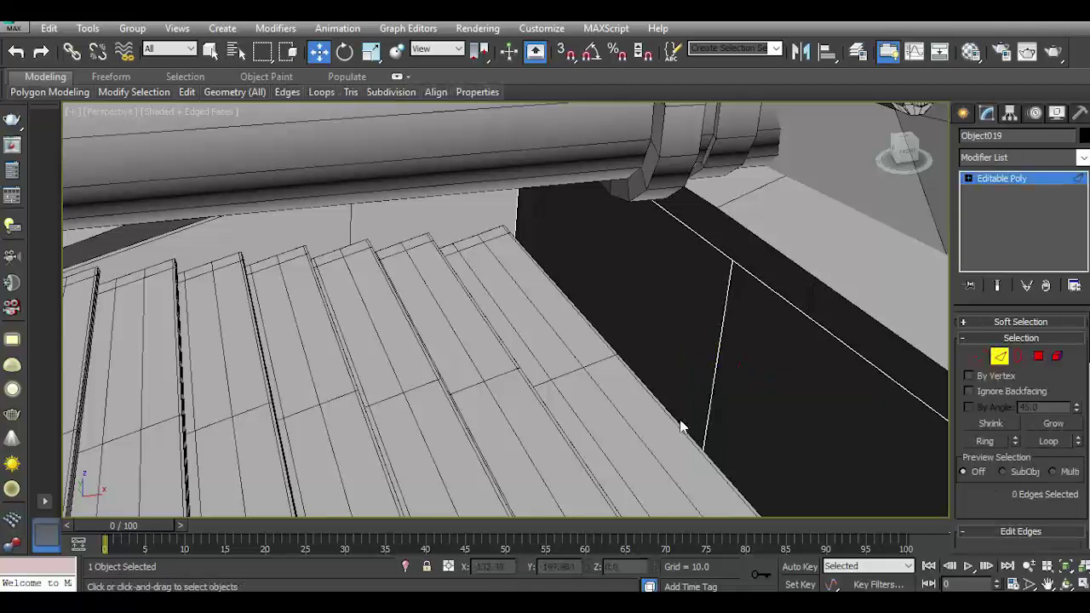
pyautogui.click(651, 457)
pyautogui.keyDown('ctrl'); pyautogui.click(715, 462); pyautogui.keyUp('ctrl')
pyautogui.moveTo(696, 457); pyautogui.dragTo(709, 392)
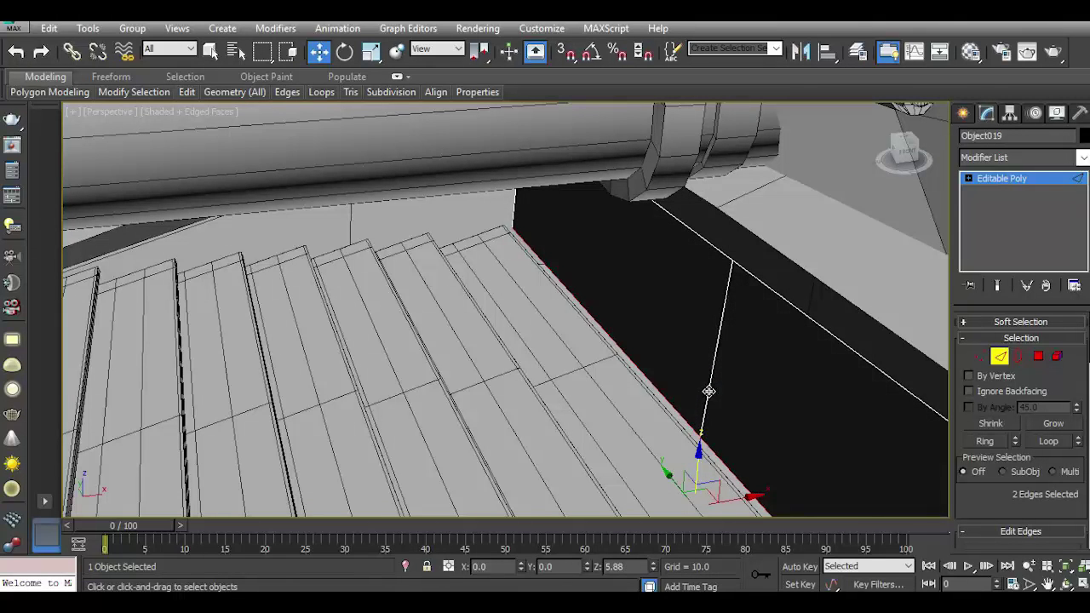
pyautogui.moveTo(904, 166)
pyautogui.mouseDown()
pyautogui.moveTo(877, 162)
pyautogui.moveTo(905, 164)
pyautogui.mouseUp()
pyautogui.keyDown('alt'); pyautogui.moveTo(869, 274); pyautogui.dragTo(900, 255, button='middle'); pyautogui.keyUp('alt')
pyautogui.moveTo(917, 149)
pyautogui.mouseDown()
pyautogui.moveTo(903, 151)
pyautogui.moveTo(919, 148)
pyautogui.mouseUp()
# Slide the whole panel along X, then lower the two edges to Z -46.4 and nudge them in X.
pyautogui.click(1001, 180)
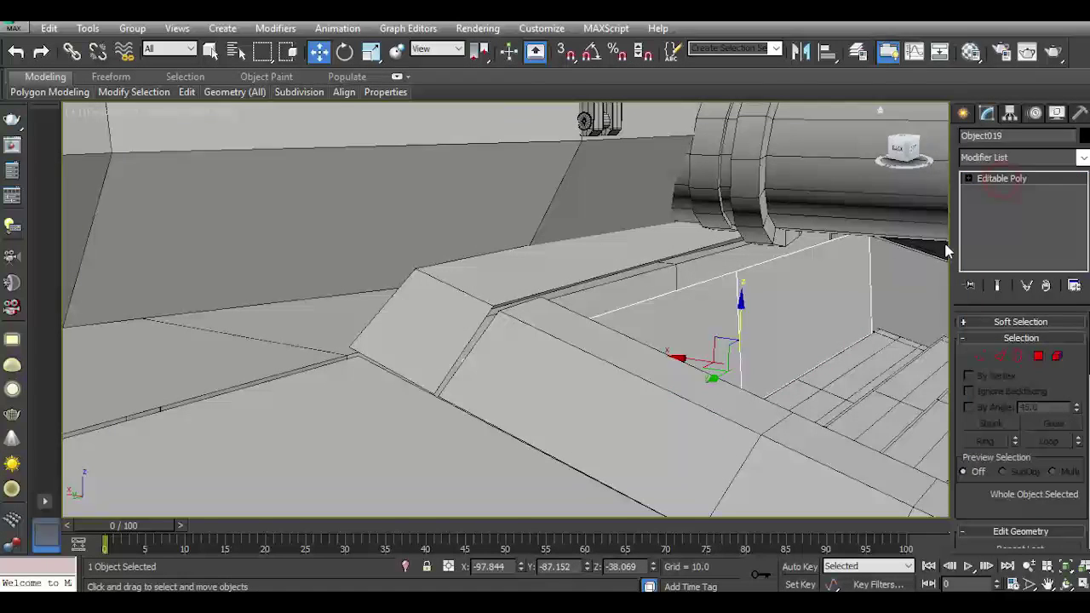
pyautogui.moveTo(686, 358); pyautogui.dragTo(632, 346)
pyautogui.click(1002, 359)
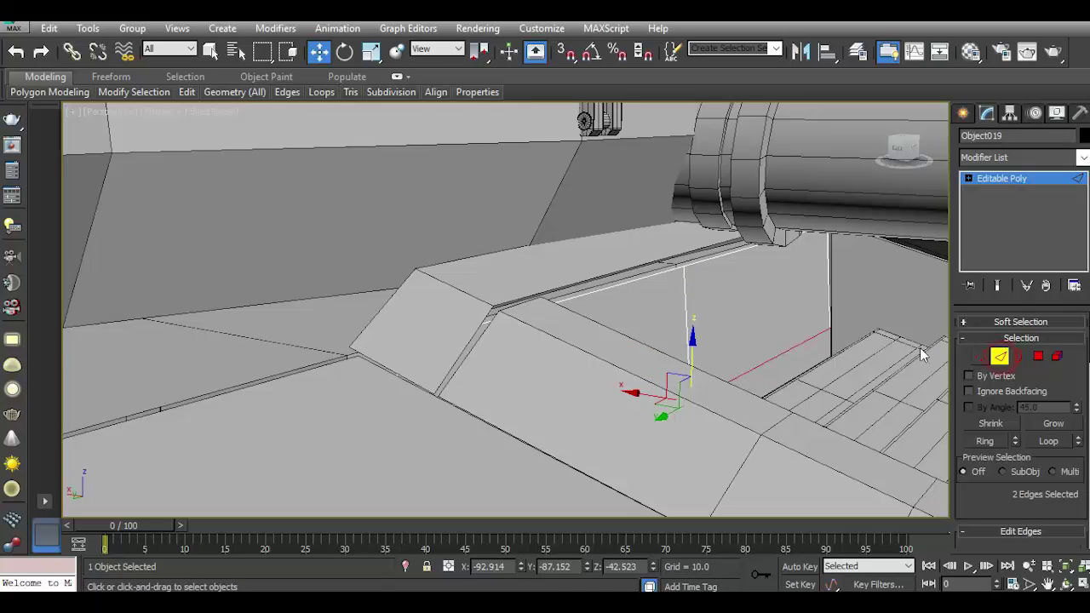
pyautogui.moveTo(693, 351); pyautogui.dragTo(710, 396)
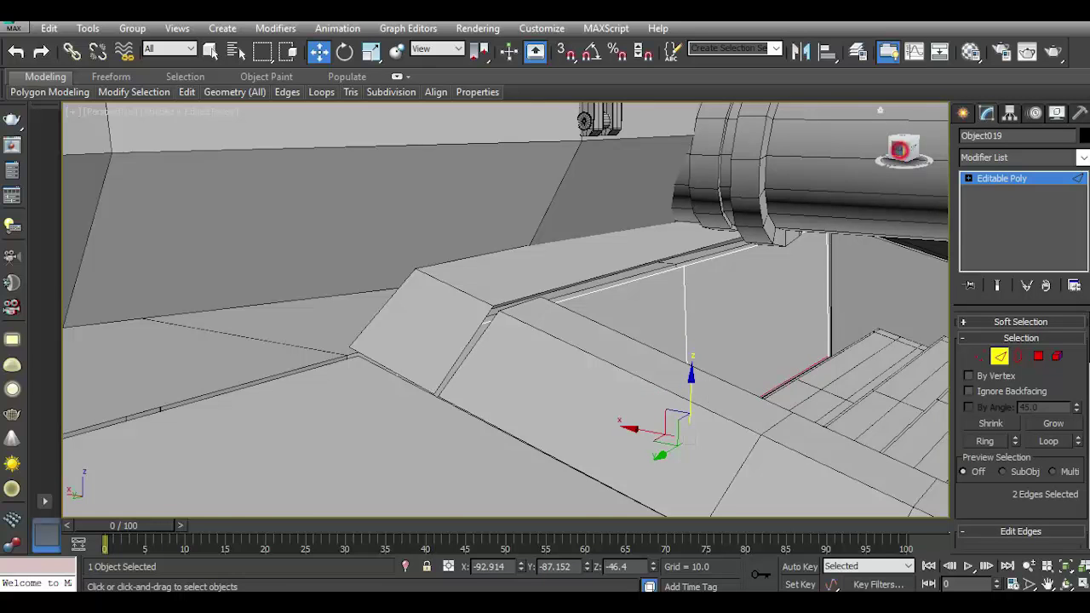
pyautogui.keyDown('alt'); pyautogui.moveTo(596, 409); pyautogui.dragTo(621, 417, button='middle'); pyautogui.keyUp('alt')
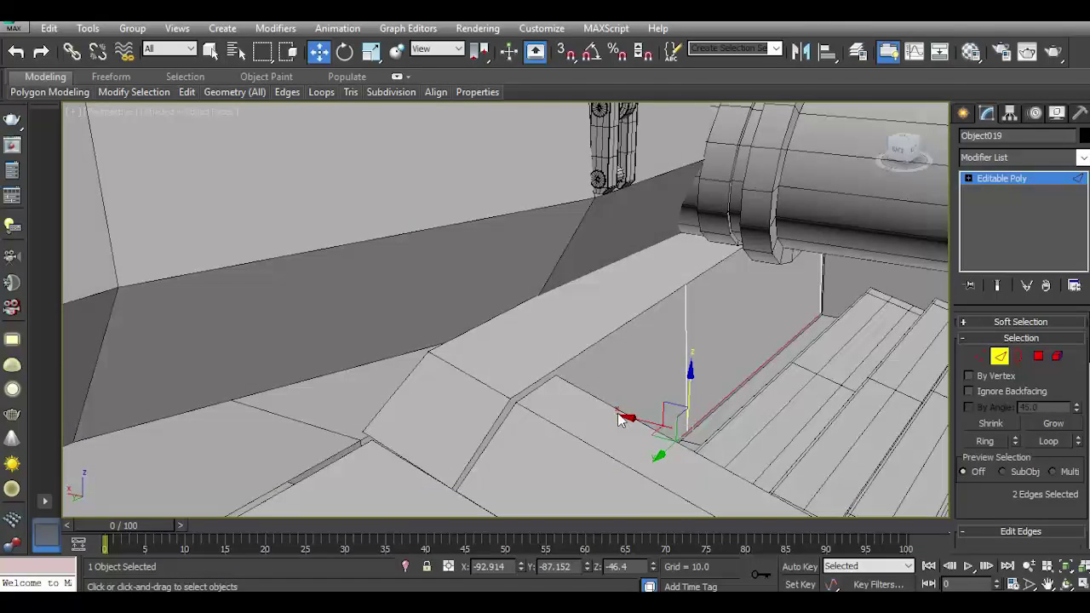
pyautogui.moveTo(634, 417); pyautogui.dragTo(633, 417)
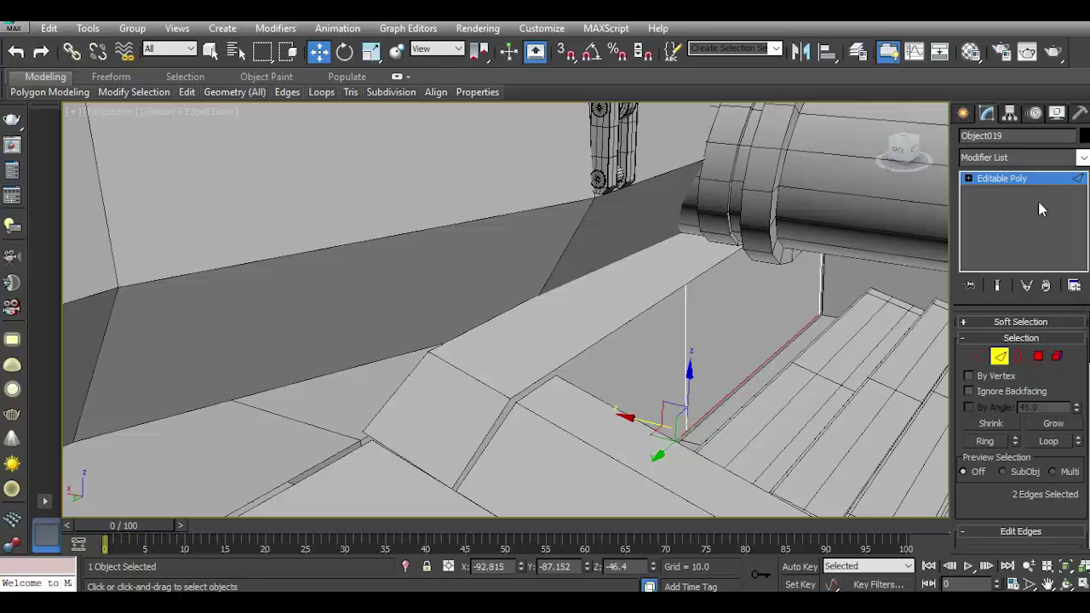
# Add a Shell modifier to Object019.
pyautogui.click(1005, 178)
pyautogui.click(1083, 157)
pyautogui.scroll(-5, 1057, 418)
pyautogui.scroll(-5, 1056, 417)
pyautogui.scroll(-1, 1048, 409)
pyautogui.click(997, 370)
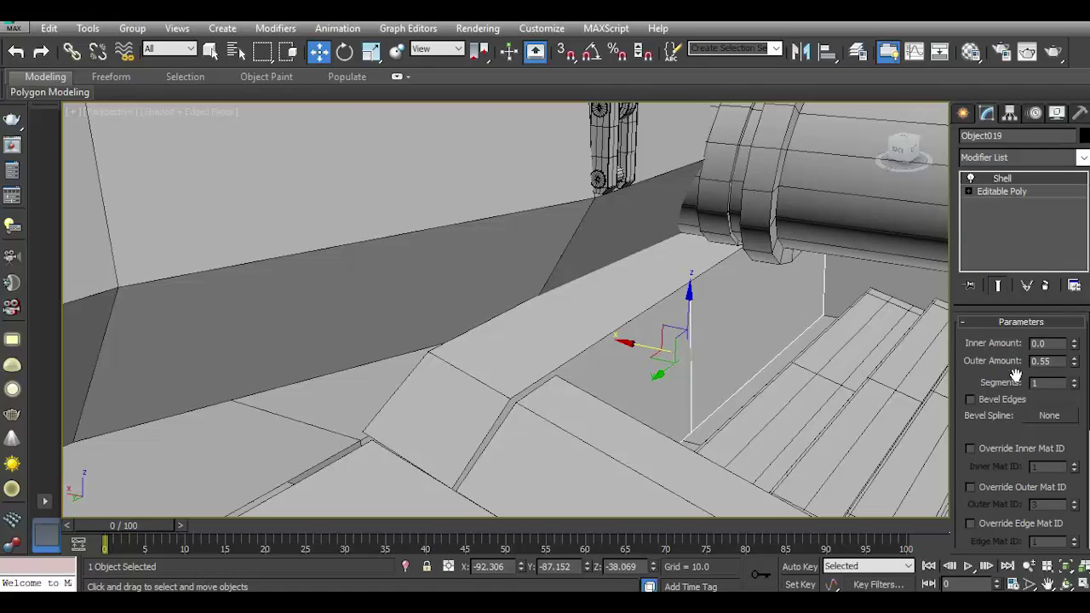
# Increase the Shell's outer amount to 3.18.
pyautogui.moveTo(901, 153); pyautogui.dragTo(890, 161)
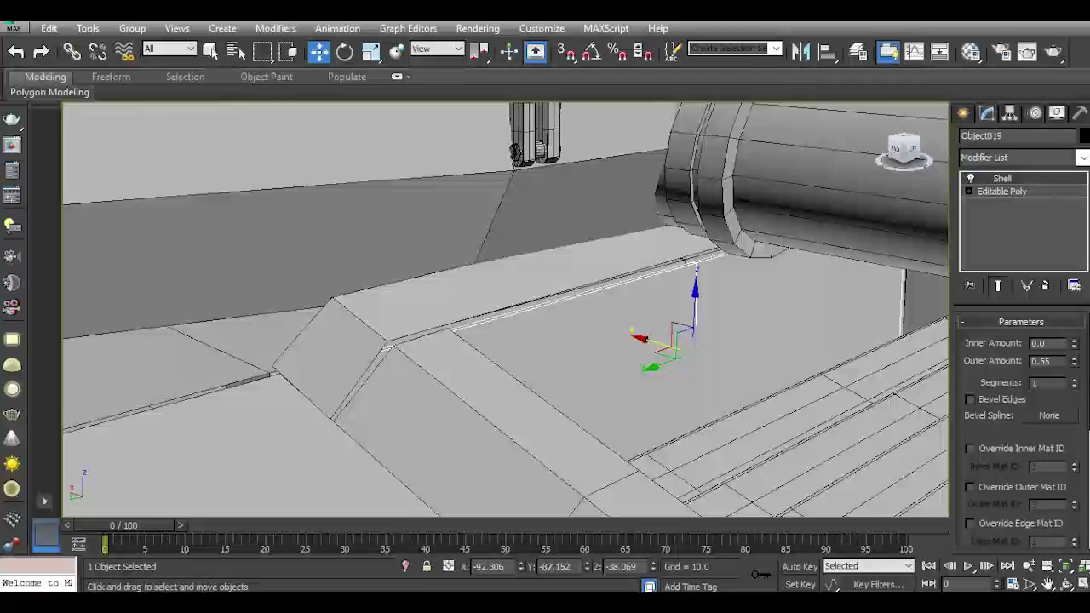
pyautogui.scroll(3, 670, 271)
pyautogui.moveTo(1074, 360); pyautogui.dragTo(1038, 174)
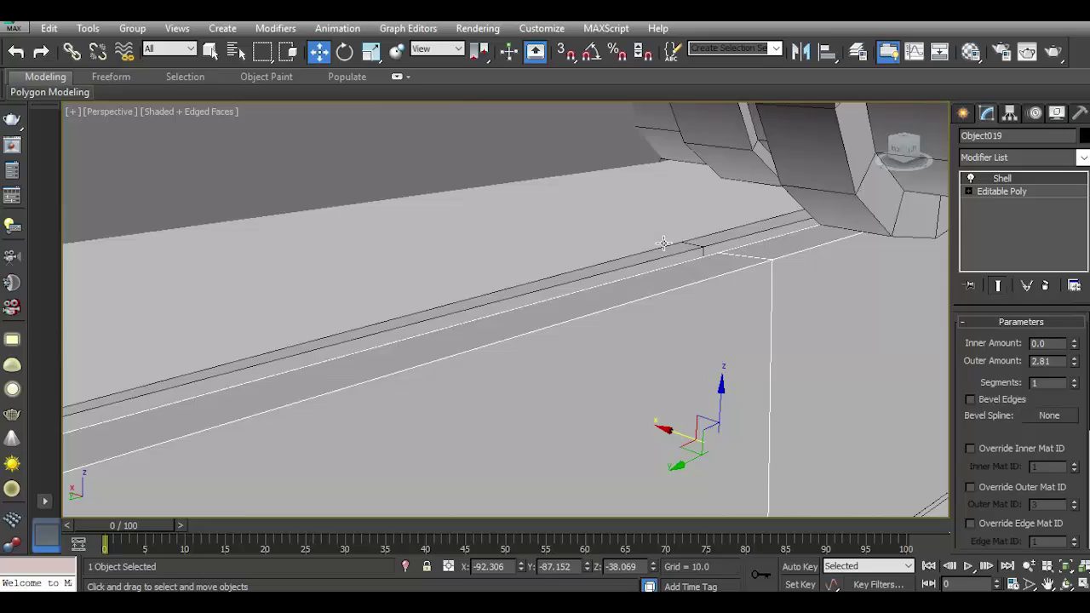
pyautogui.scroll(-3, 664, 243)
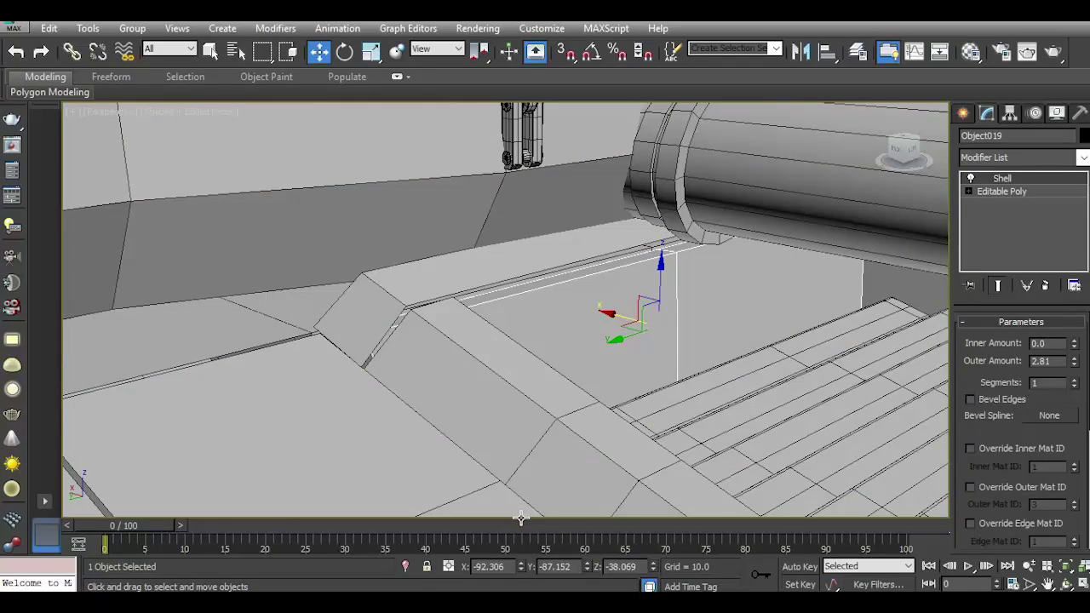
pyautogui.moveTo(905, 147); pyautogui.dragTo(901, 155)
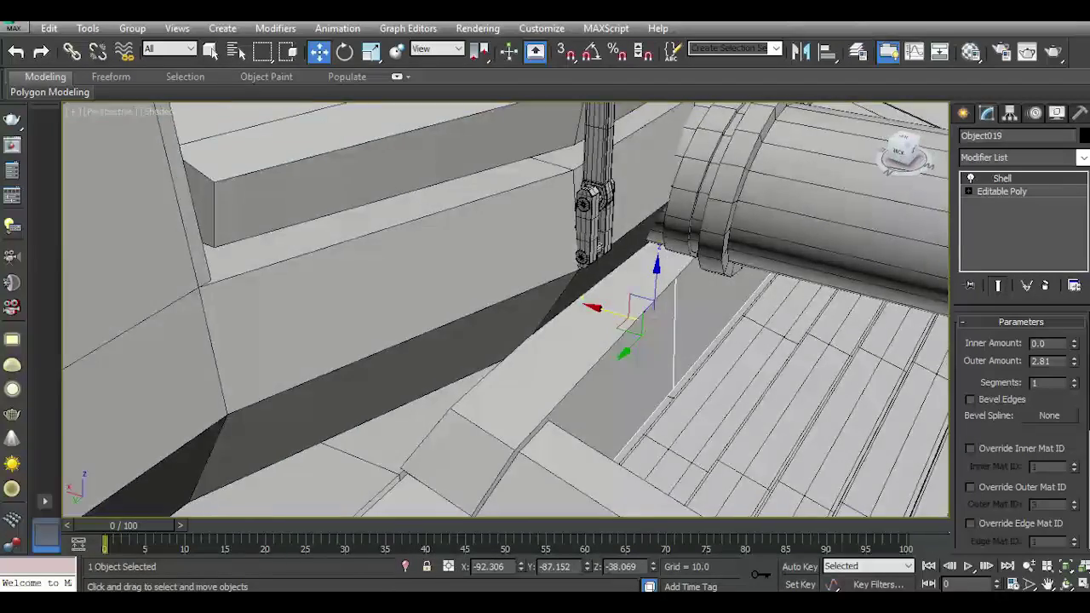
pyautogui.scroll(-3, 665, 255)
pyautogui.scroll(5, 695, 252)
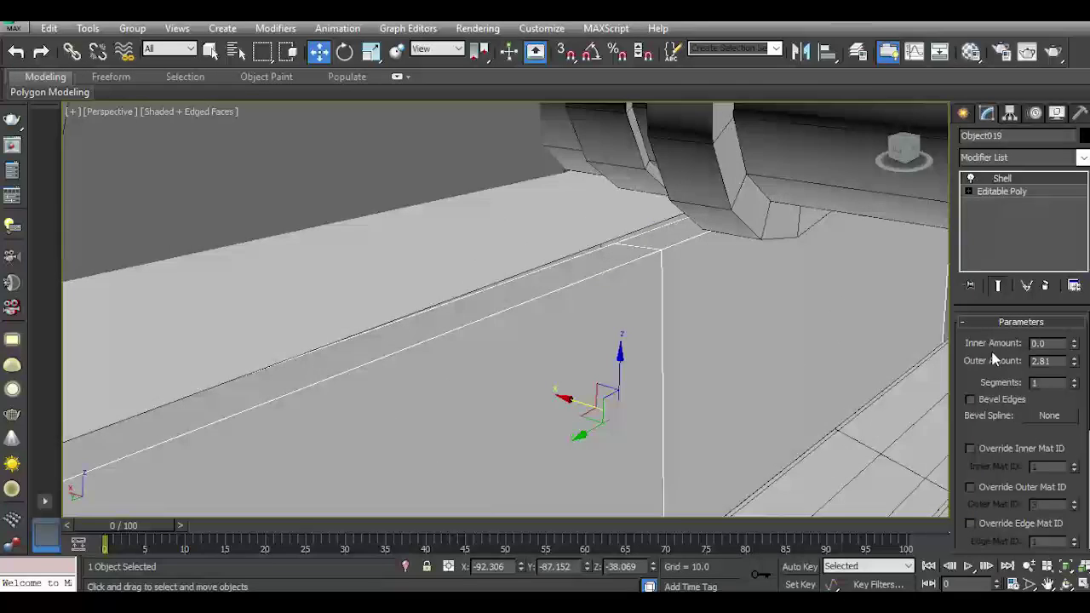
pyautogui.moveTo(1075, 365); pyautogui.dragTo(1066, 330)
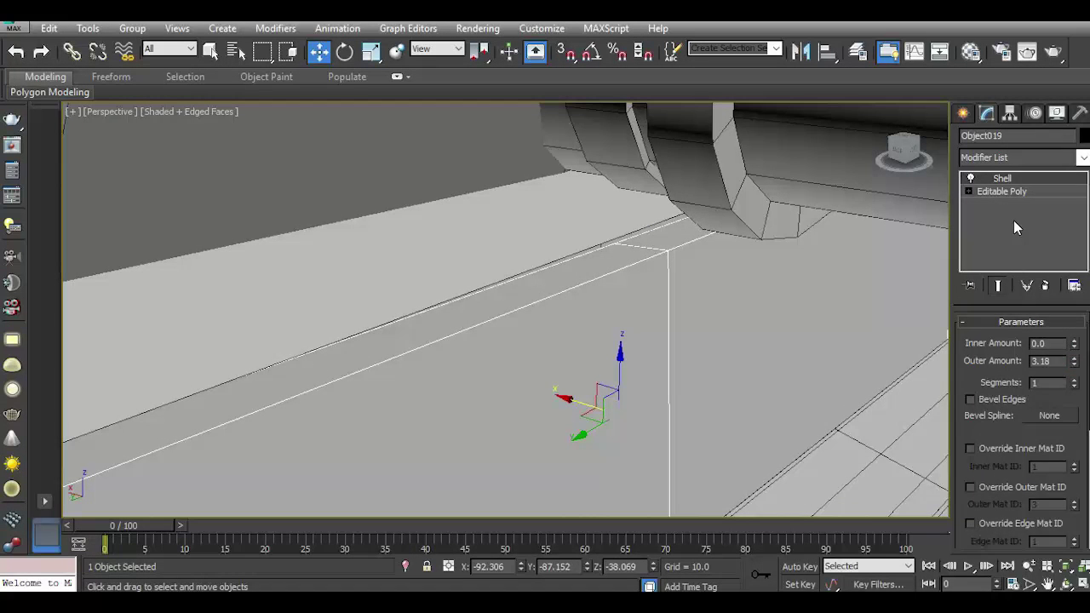
# Collapse the modifier stack and convert Object019 to an Editable Poly.
pyautogui.rightClick(1001, 180)
pyautogui.click(988, 349)
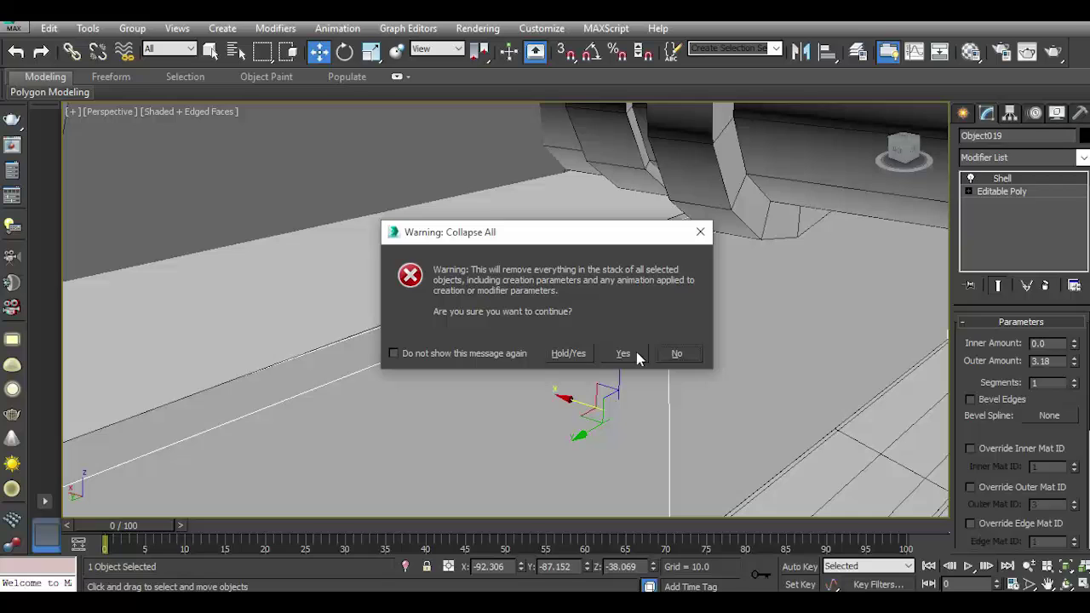
pyautogui.click(637, 352)
pyautogui.rightClick(994, 208)
pyautogui.click(999, 349)
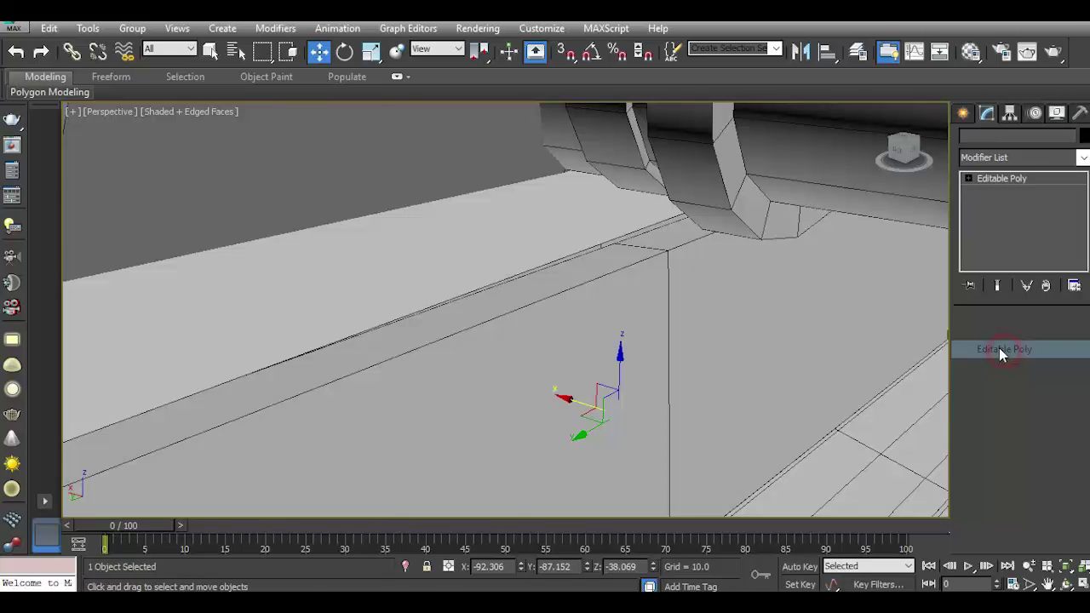
# Isolate Object019 and select the four large faces on both sides of the wall.
pyautogui.click(1034, 357)
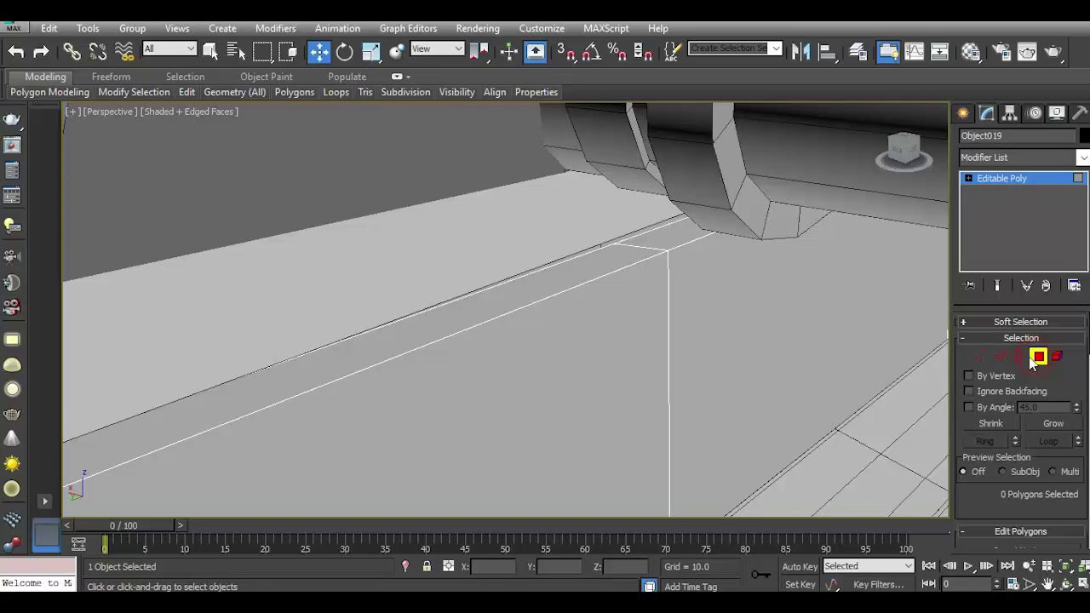
pyautogui.scroll(-4, 463, 429)
pyautogui.click(407, 566)
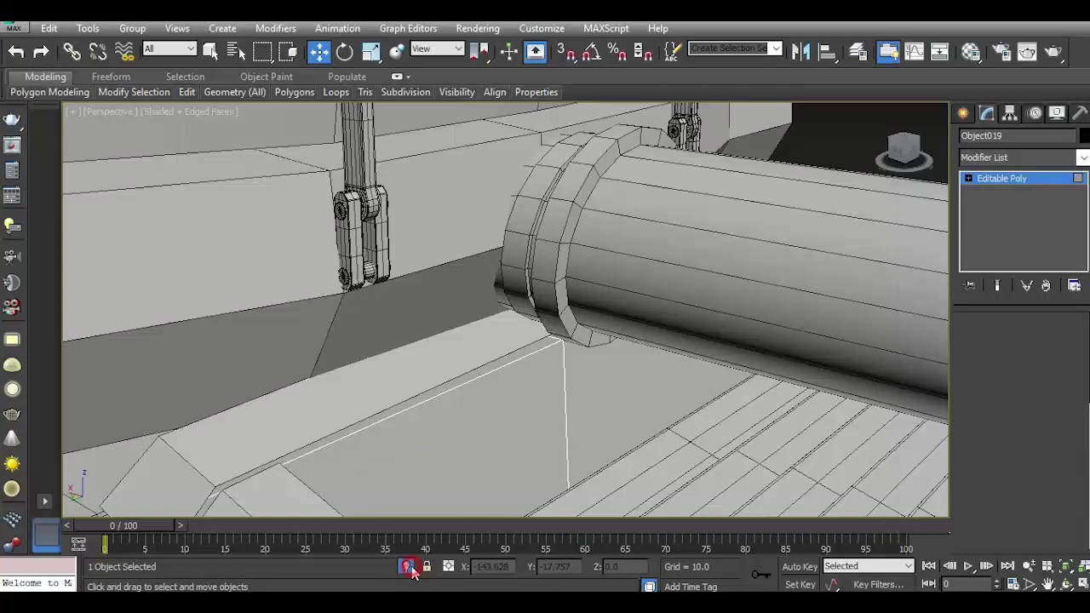
pyautogui.click(368, 369)
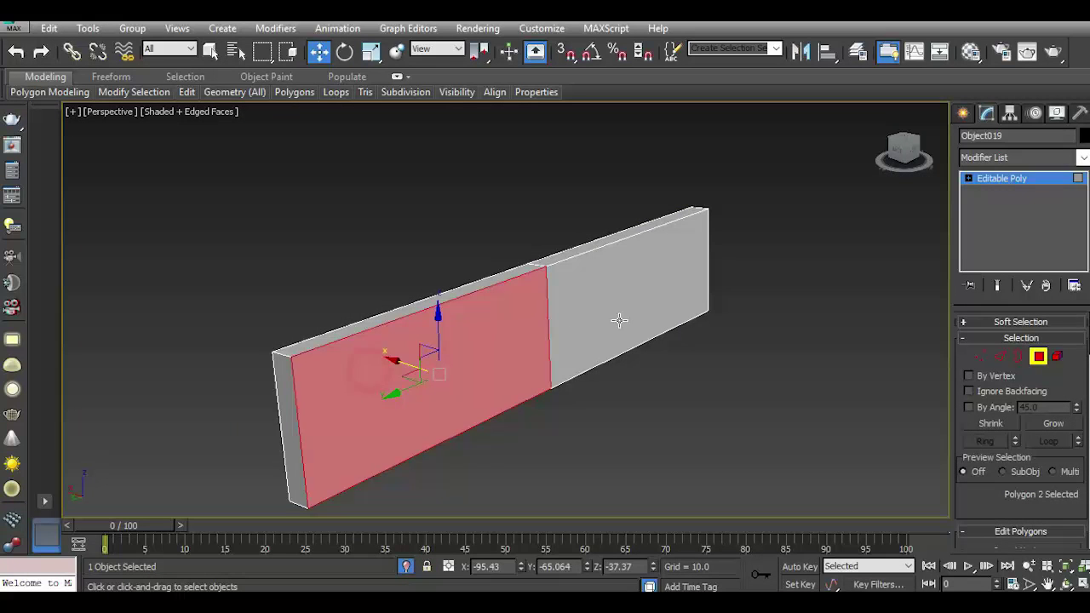
pyautogui.moveTo(905, 151); pyautogui.dragTo(653, 273)
pyautogui.keyDown('ctrl'); pyautogui.click(576, 270); pyautogui.keyUp('ctrl')
pyautogui.moveTo(902, 153); pyautogui.dragTo(647, 281)
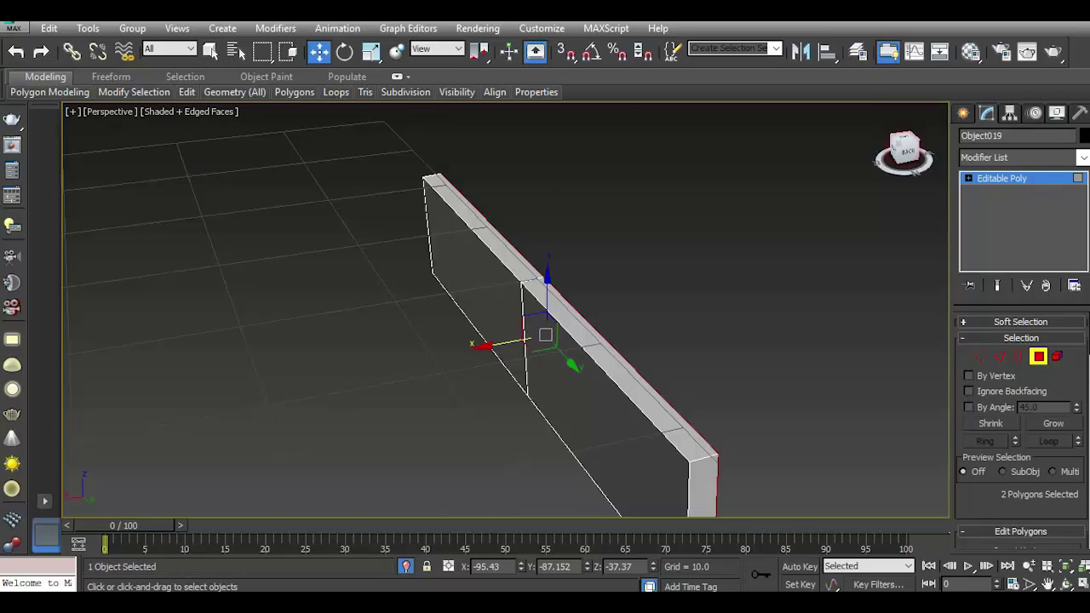
pyautogui.keyDown('ctrl'); pyautogui.click(533, 347); pyautogui.keyUp('ctrl')
pyautogui.keyDown('ctrl'); pyautogui.click(477, 304); pyautogui.keyUp('ctrl')
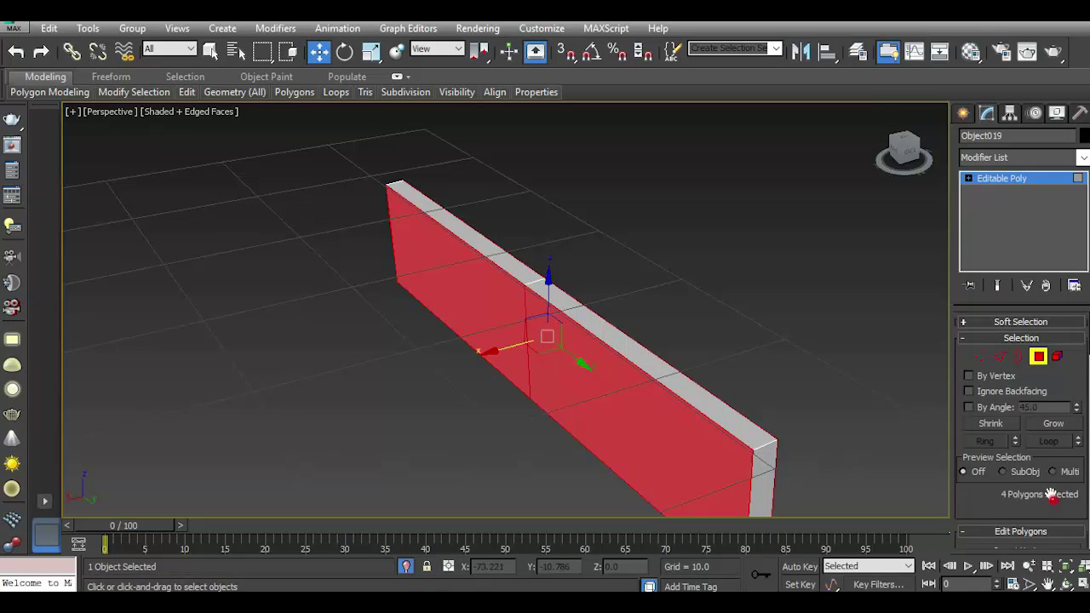
pyautogui.scroll(-3, 1053, 495)
# Inset the four selected faces by about 1.151.
pyautogui.click(1074, 462)
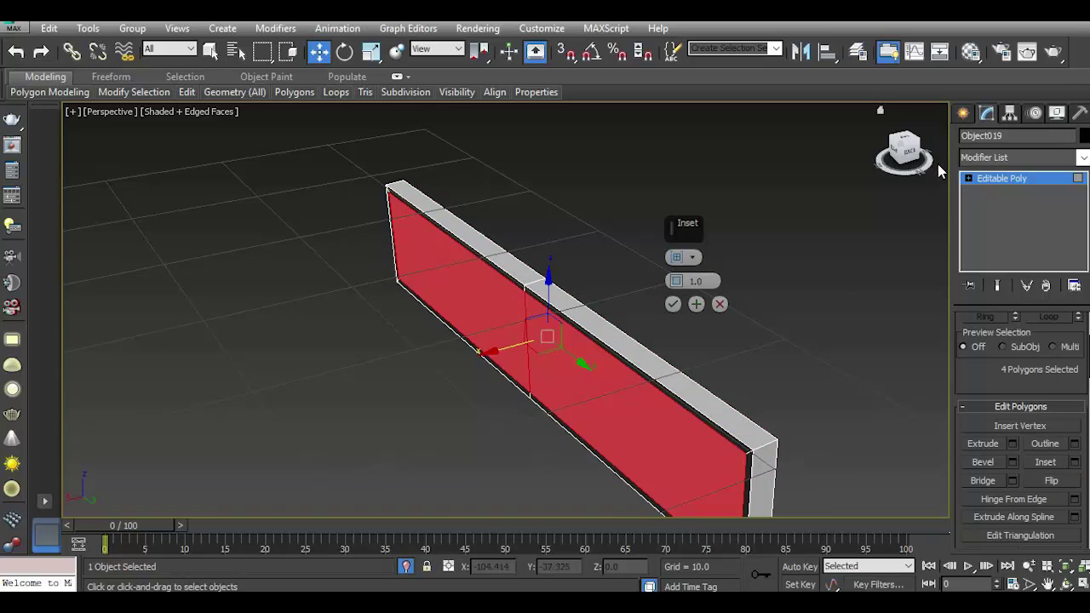
pyautogui.click(909, 152)
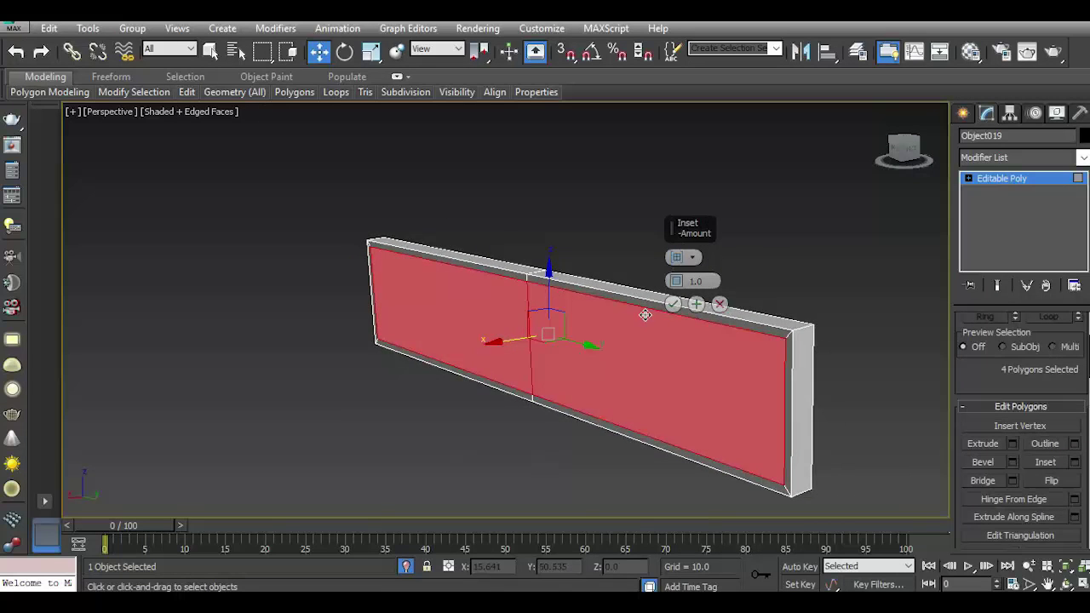
pyautogui.scroll(4, 676, 326)
pyautogui.click(412, 569)
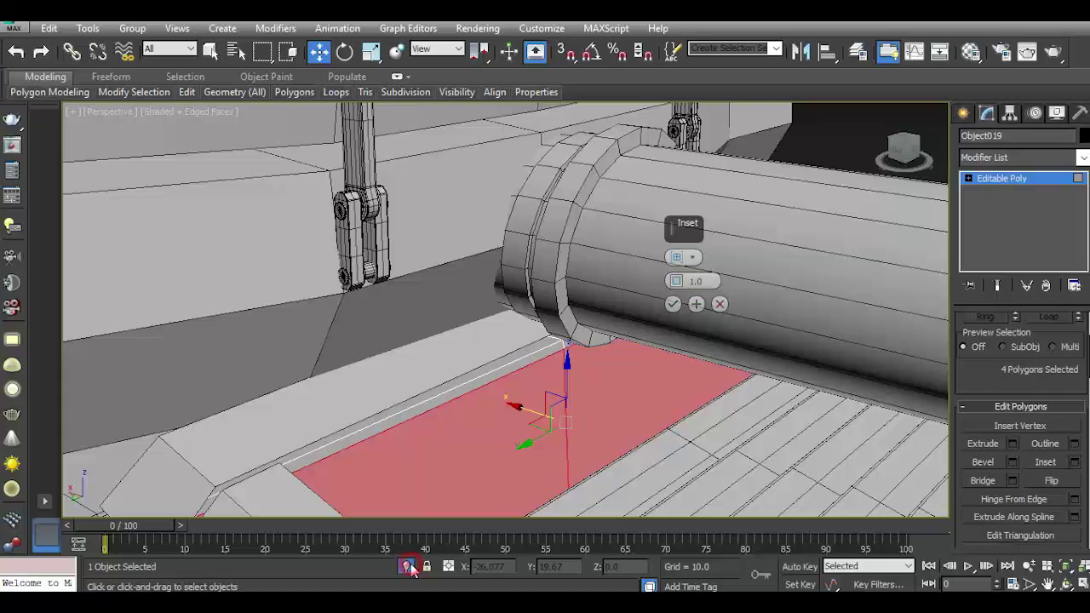
pyautogui.scroll(3, 565, 404)
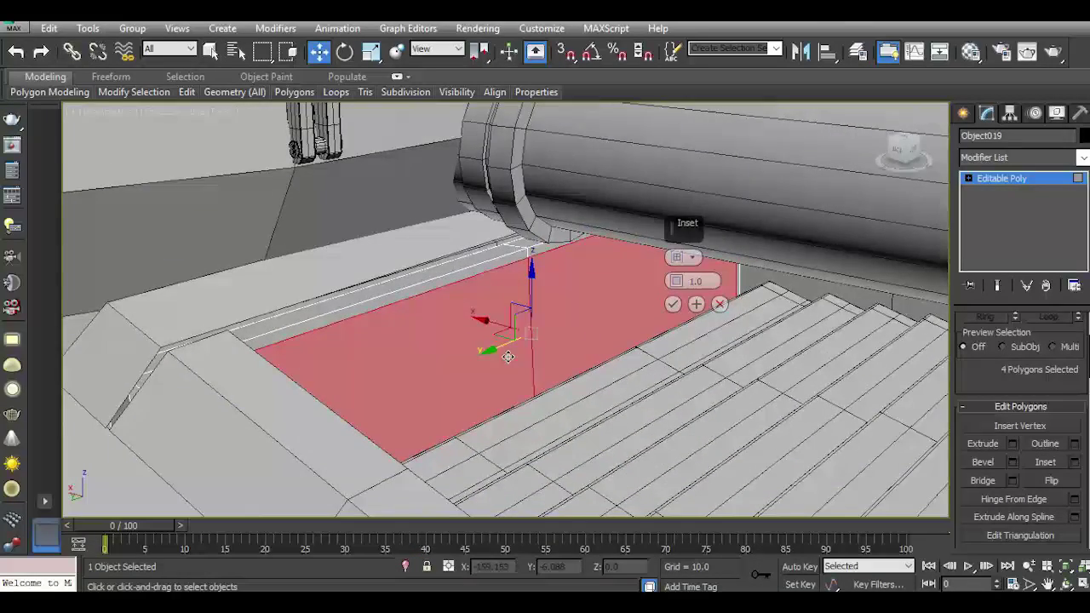
pyautogui.scroll(2, 677, 308)
pyautogui.moveTo(675, 281); pyautogui.dragTo(670, 280)
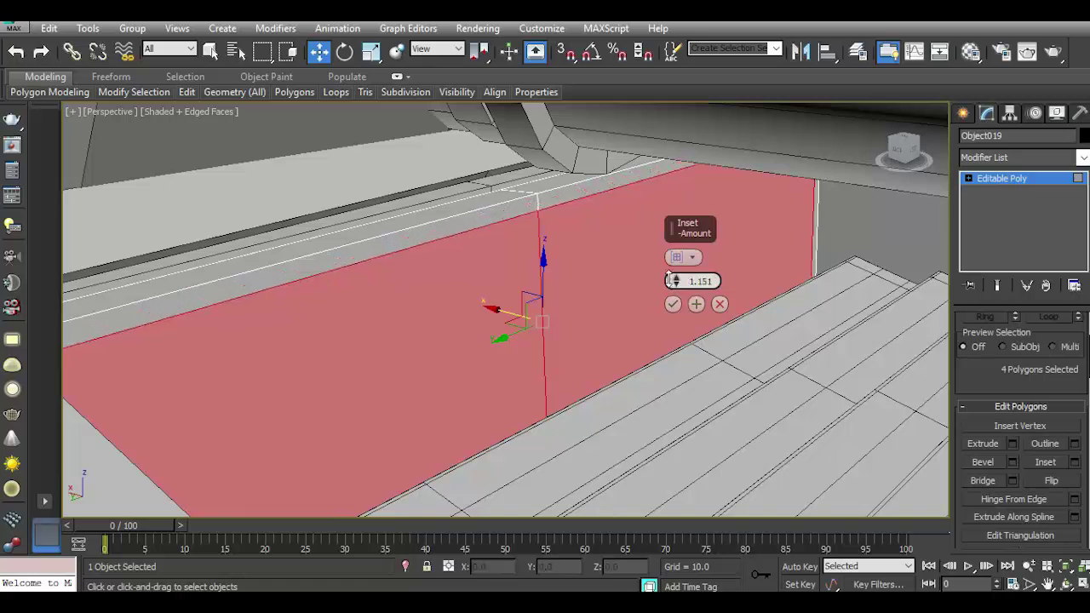
# Apply the inset and bridge the inset polygons to open the wall into a frame.
pyautogui.click(673, 305)
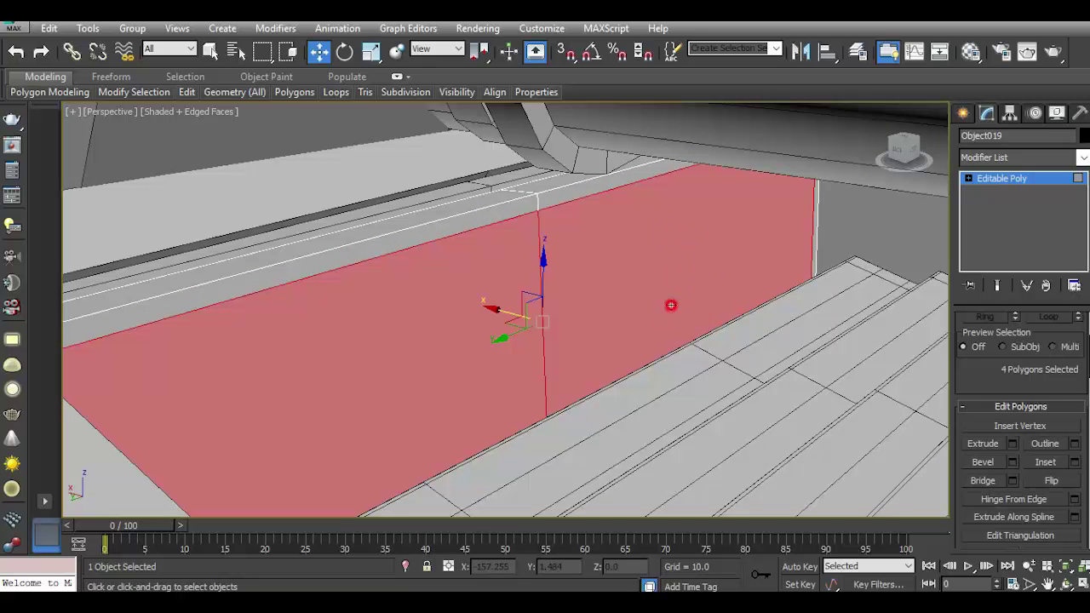
pyautogui.click(1013, 481)
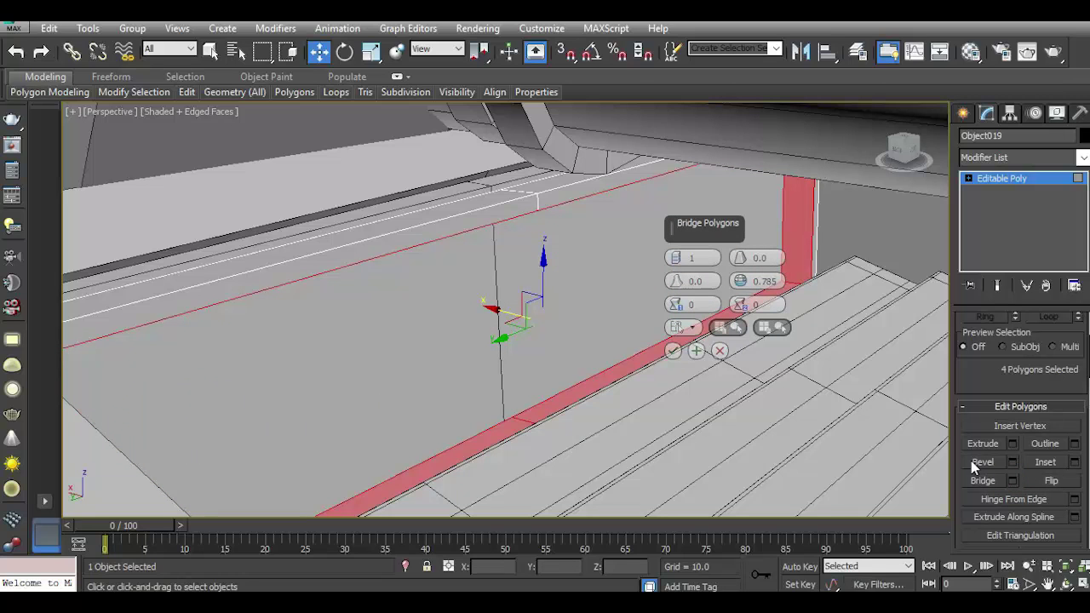
pyautogui.click(673, 350)
pyautogui.click(969, 178)
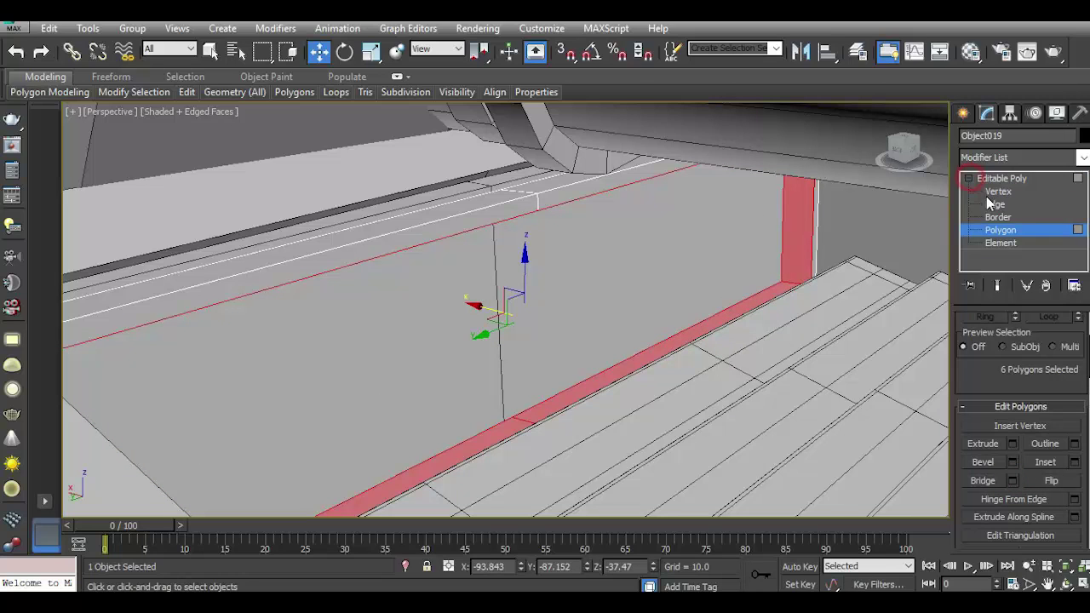
pyautogui.click(994, 204)
# Ring-select edges on one frame side and connect them with 3 segments.
pyautogui.click(791, 284)
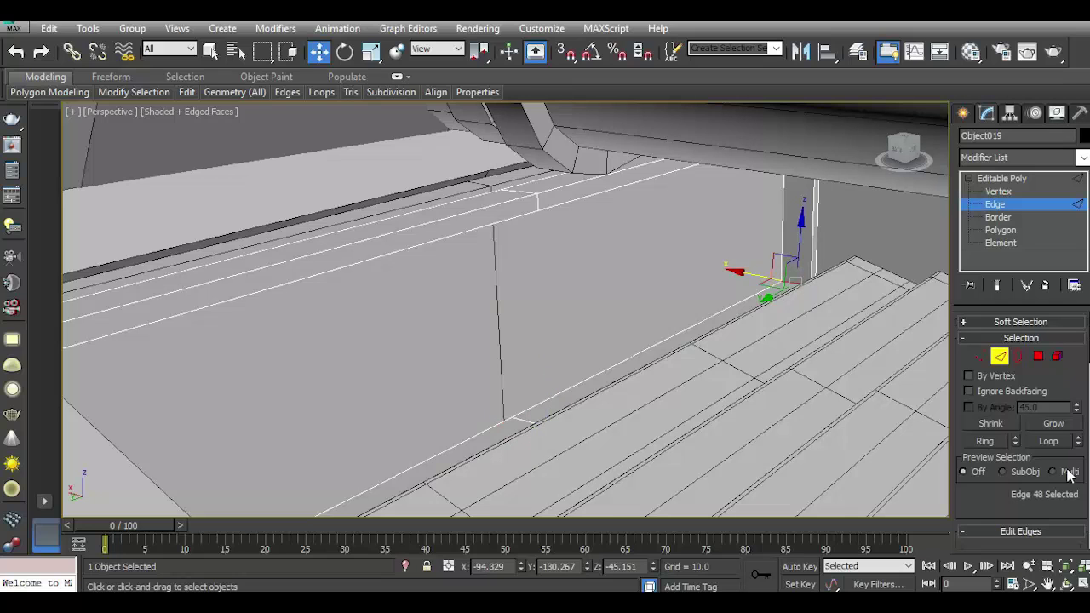
pyautogui.click(992, 444)
pyautogui.scroll(-5, 1011, 495)
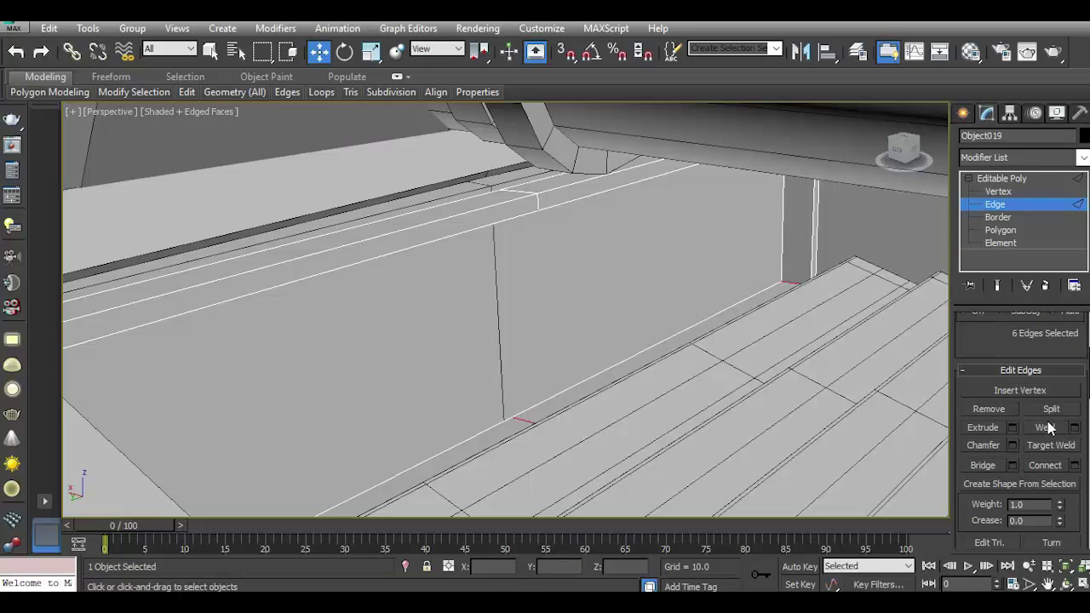
pyautogui.click(1076, 466)
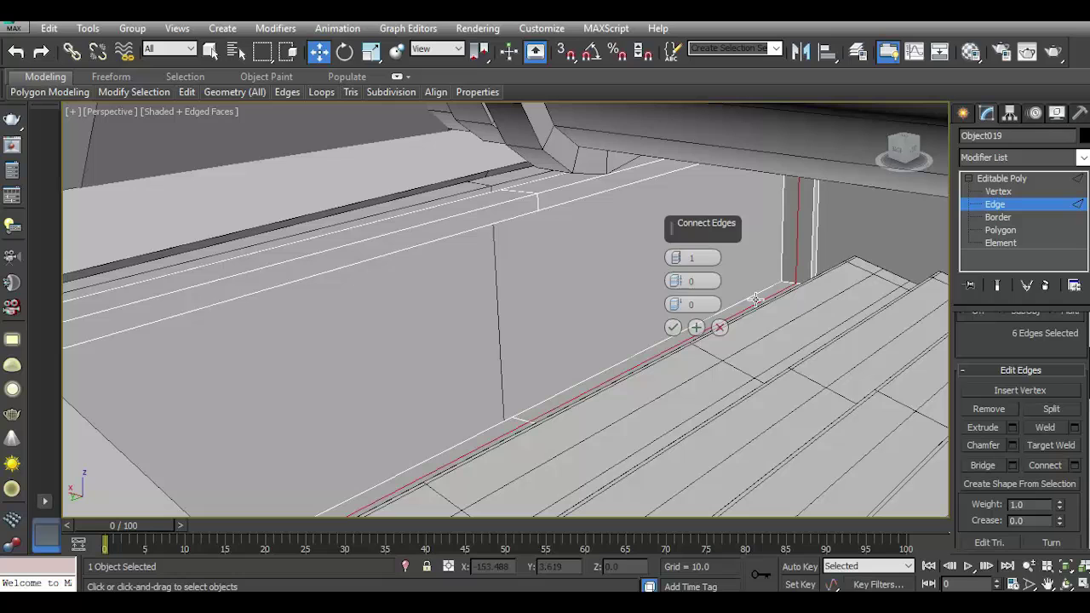
pyautogui.moveTo(675, 257); pyautogui.dragTo(666, 247)
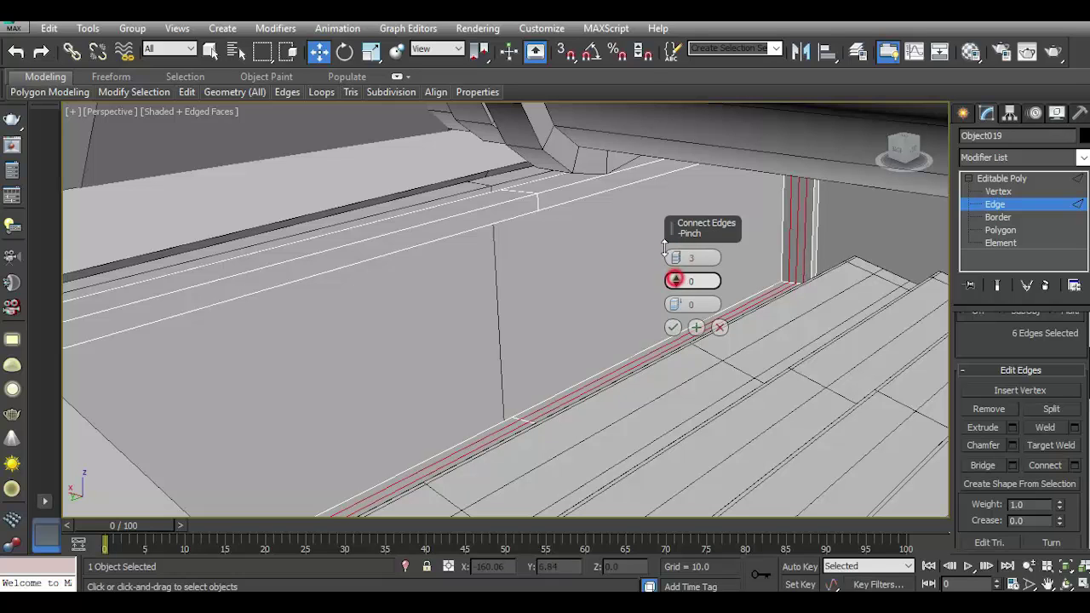
pyautogui.click(671, 328)
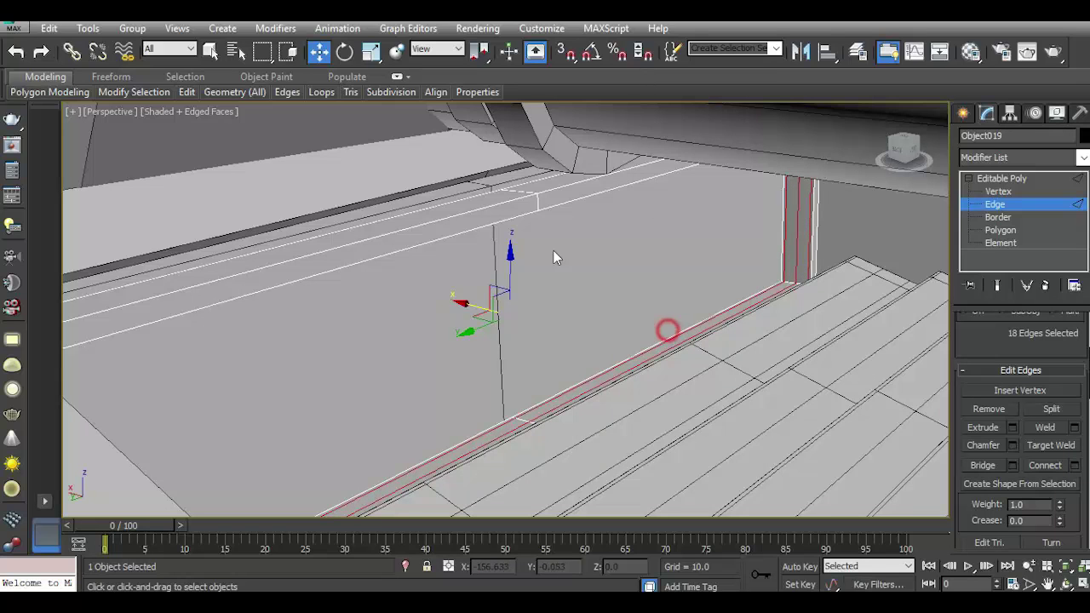
# Add three connecting edge loops across the bottom and top side rings.
pyautogui.click(537, 202)
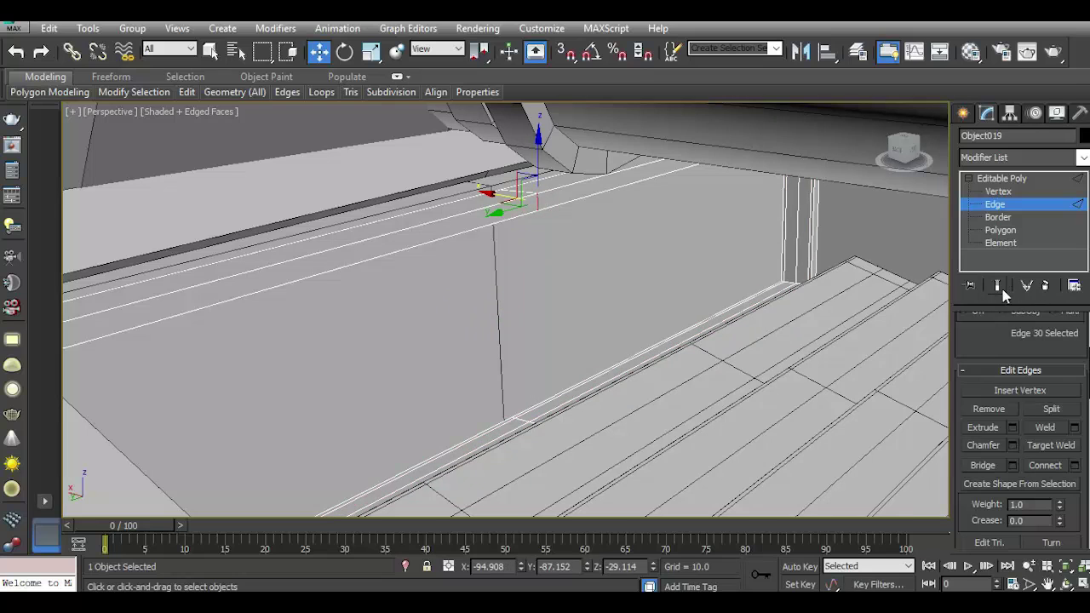
pyautogui.scroll(2, 1015, 331)
pyautogui.click(984, 353)
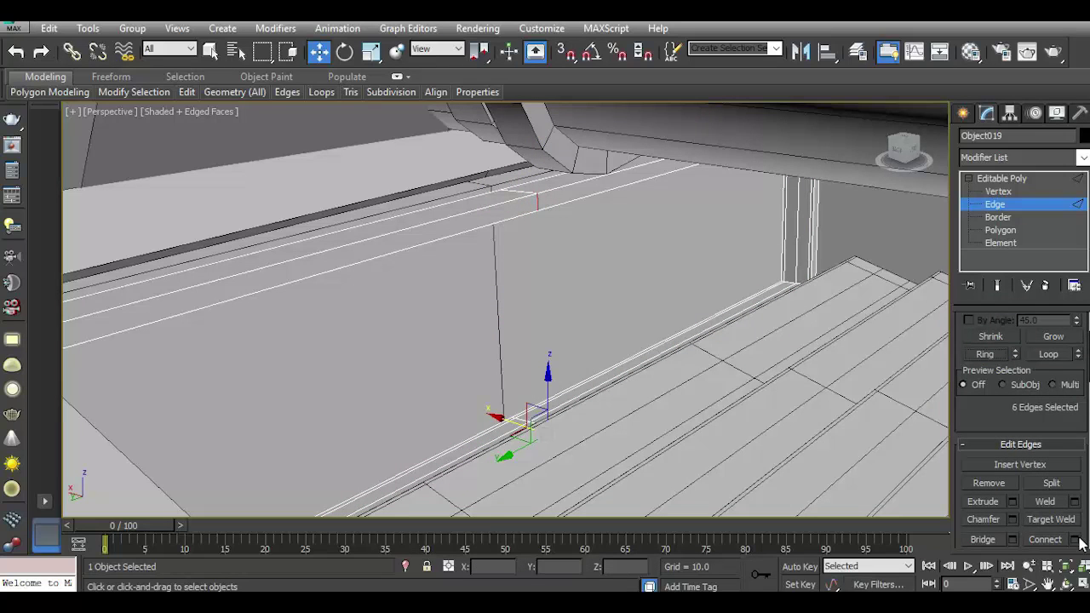
pyautogui.click(1047, 540)
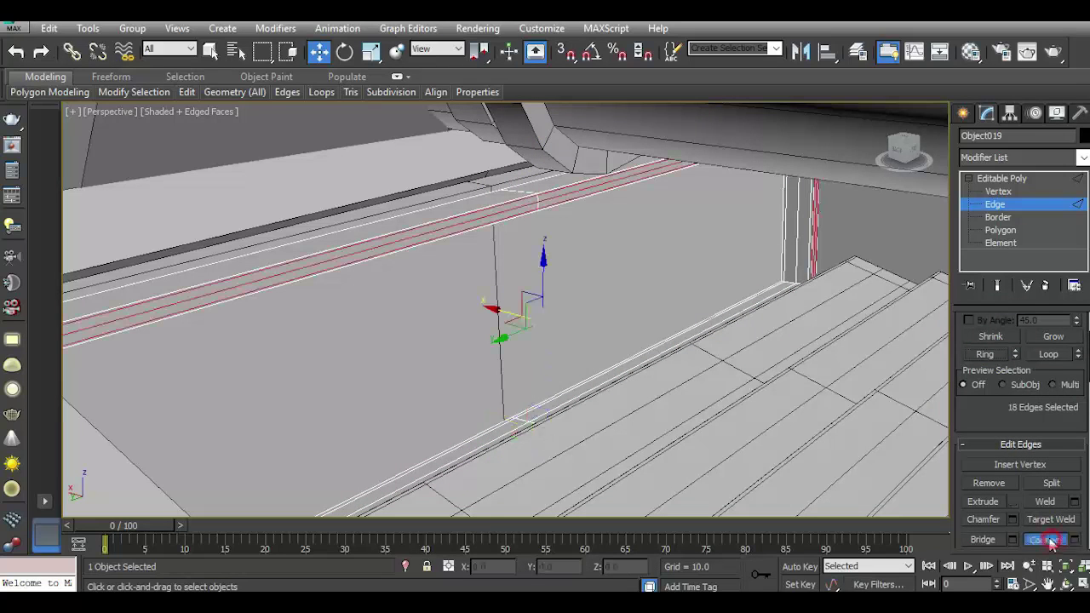
pyautogui.click(516, 190)
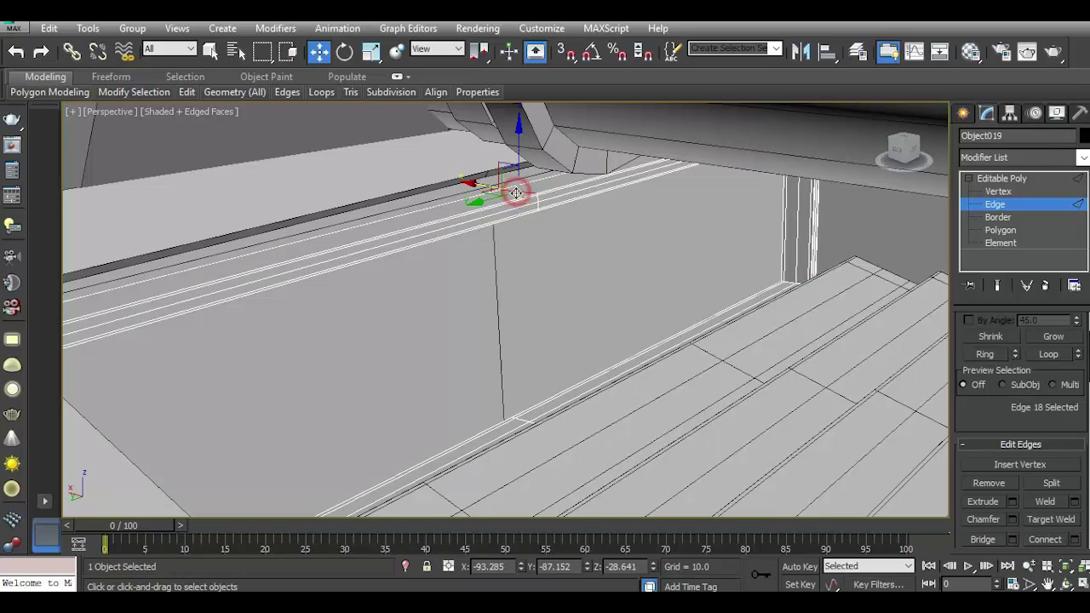
pyautogui.click(985, 353)
pyautogui.click(1048, 539)
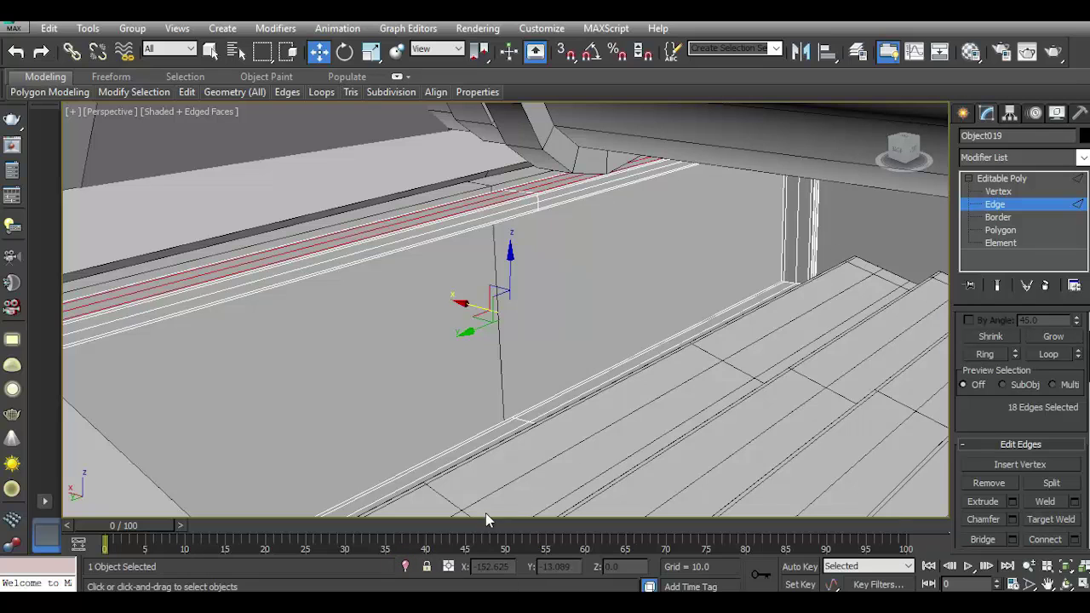
pyautogui.click(407, 567)
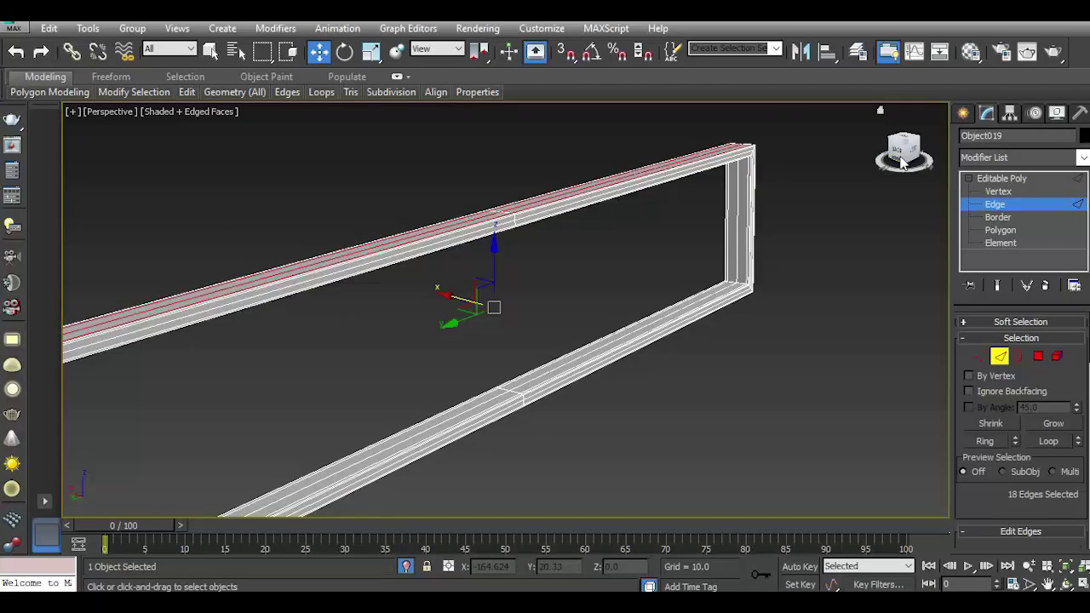
# Ring-select an inside edge and connect new edges around the whole frame.
pyautogui.keyDown('alt'); pyautogui.moveTo(368, 385); pyautogui.dragTo(588, 428, button='middle'); pyautogui.keyUp('alt')
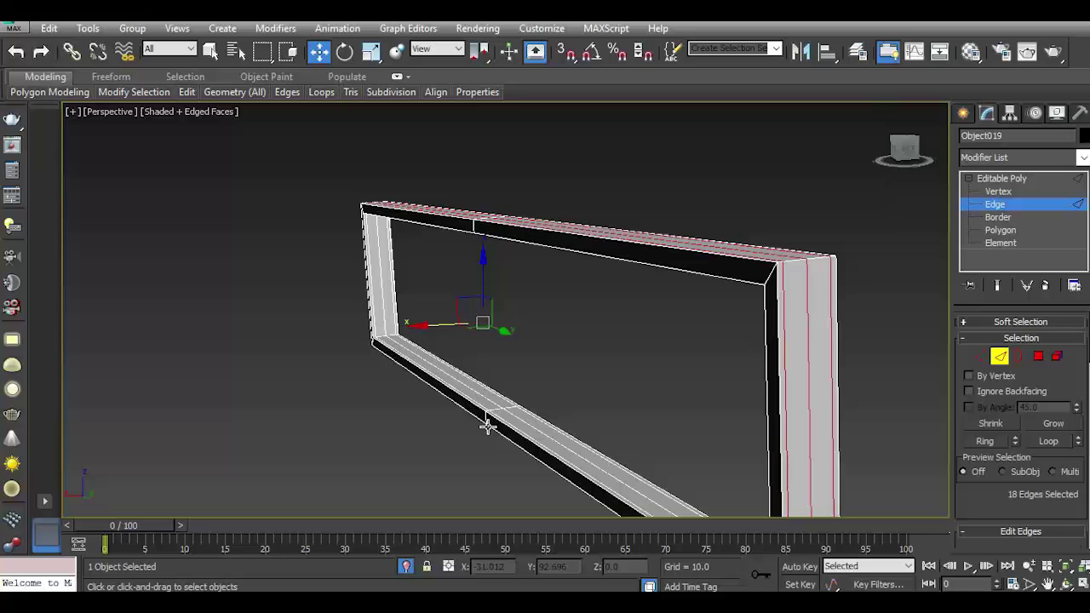
pyautogui.click(483, 420)
pyautogui.click(983, 439)
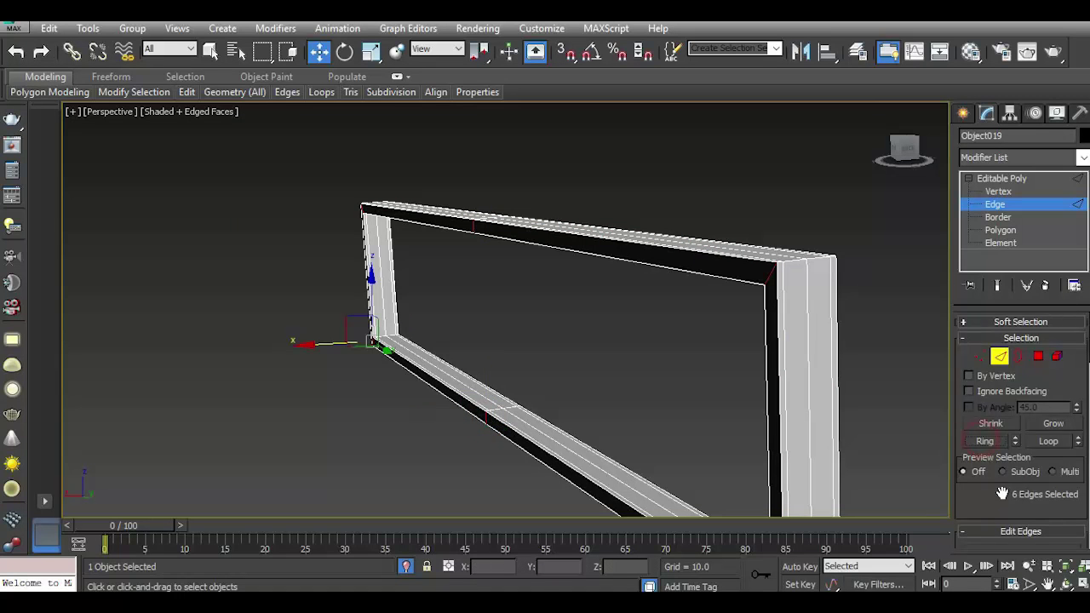
pyautogui.scroll(-5, 1040, 451)
pyautogui.click(1045, 435)
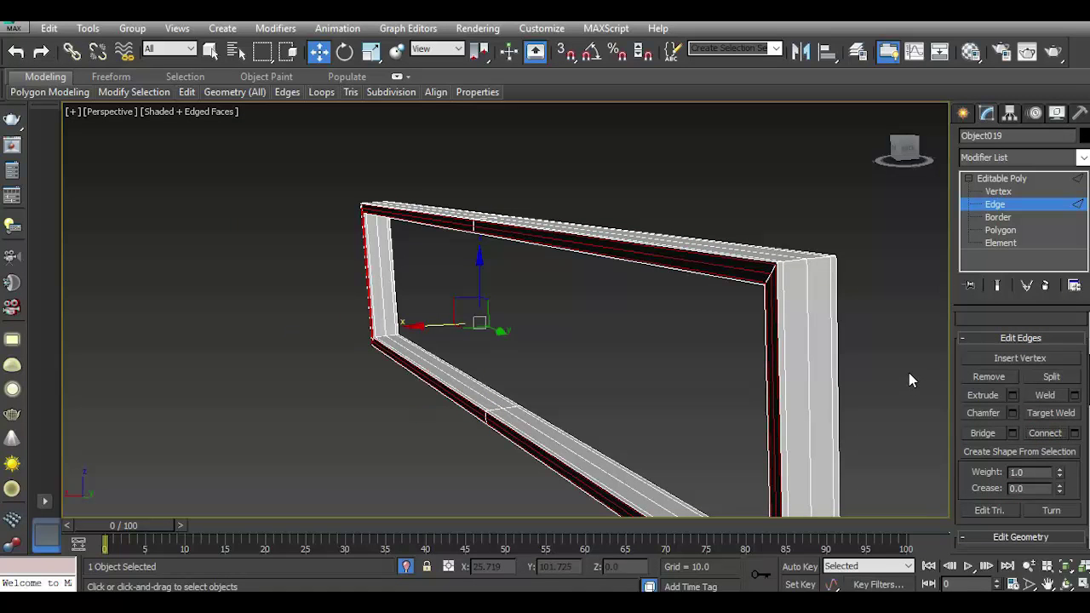
# Ring both upright bars and connect new horizontal loops across them.
pyautogui.click(789, 379)
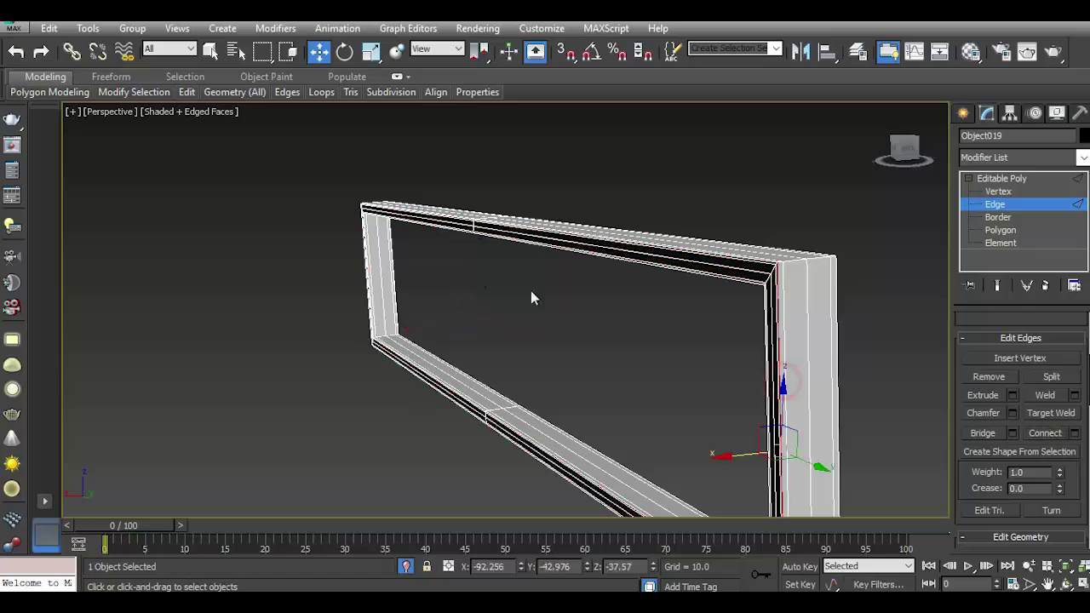
pyautogui.click(367, 269)
pyautogui.moveTo(1001, 322); pyautogui.dragTo(1029, 449)
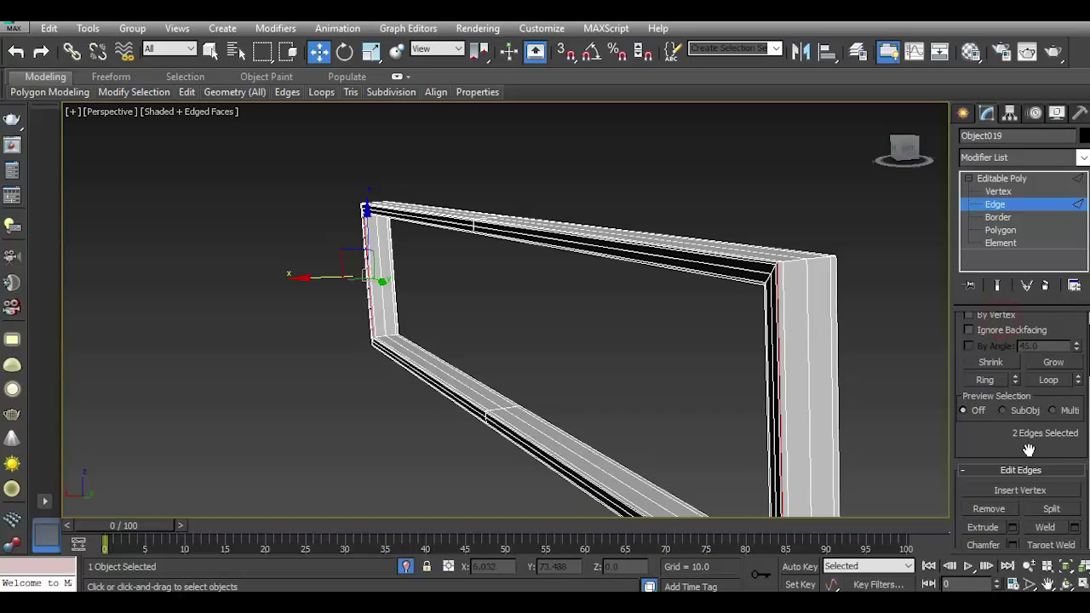
pyautogui.click(986, 384)
pyautogui.scroll(-3, 1022, 443)
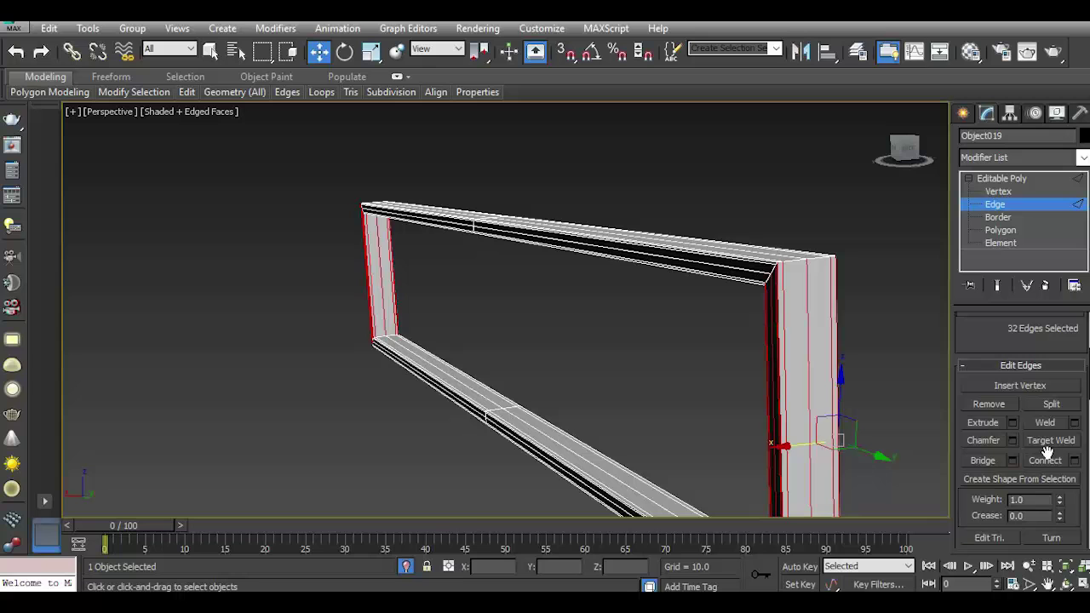
pyautogui.click(1078, 461)
pyautogui.click(677, 324)
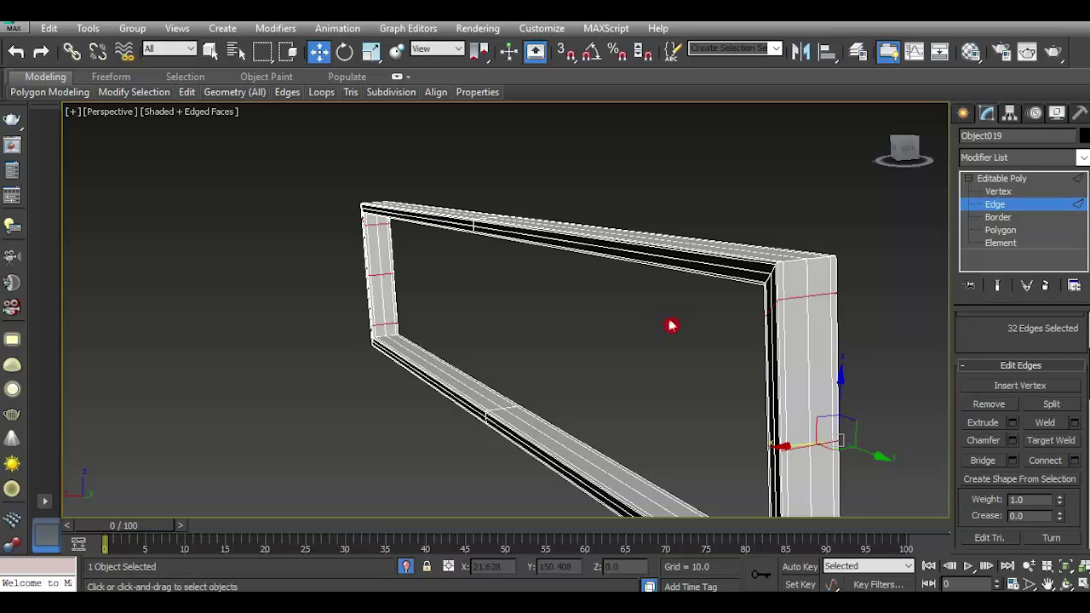
# Select a single edge on the top bar and extend it into a ring.
pyautogui.click(650, 260)
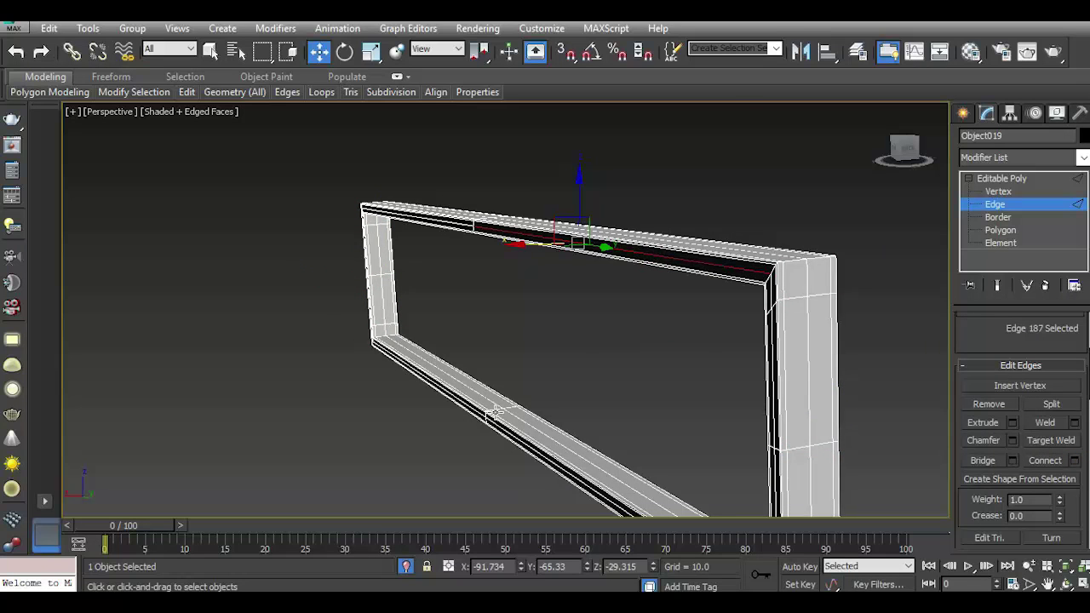
pyautogui.scroll(3, 492, 413)
pyautogui.click(501, 405)
pyautogui.click(498, 417)
pyautogui.moveTo(527, 351)
pyautogui.mouseDown(button='middle')
pyautogui.moveTo(544, 370)
pyautogui.moveTo(565, 482)
pyautogui.mouseUp(button='middle')
pyautogui.doubleClick(462, 219)
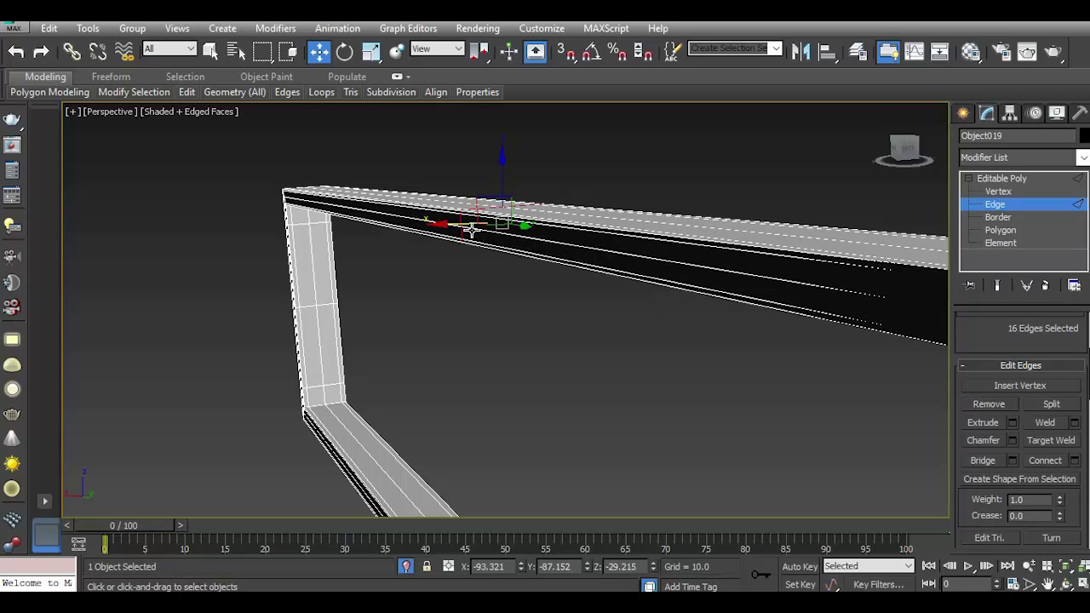
pyautogui.click(558, 321)
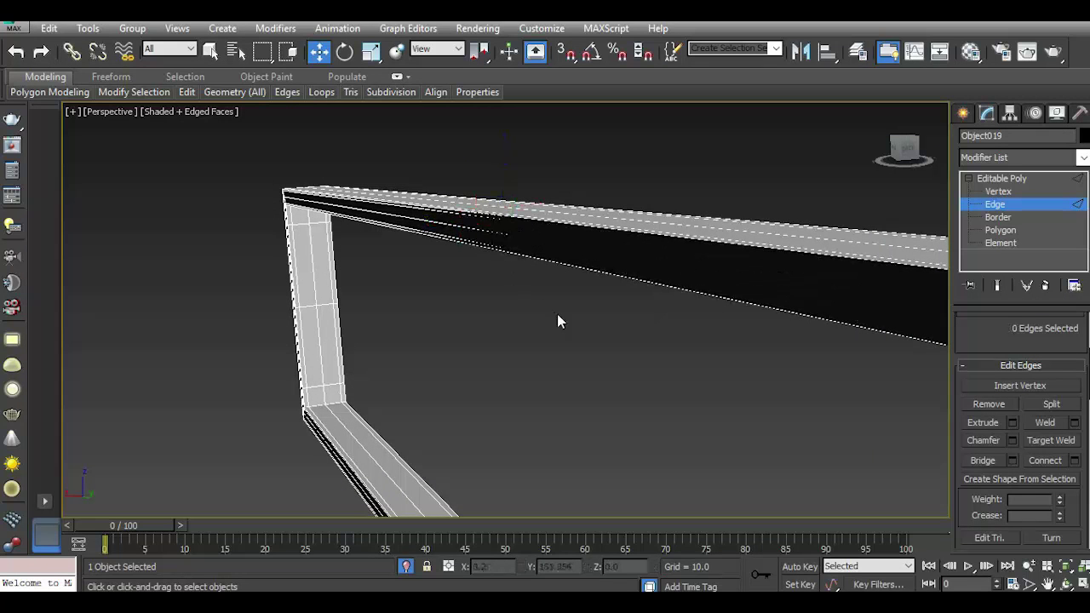
pyautogui.click(764, 247)
pyautogui.scroll(3, 996, 355)
pyautogui.click(997, 356)
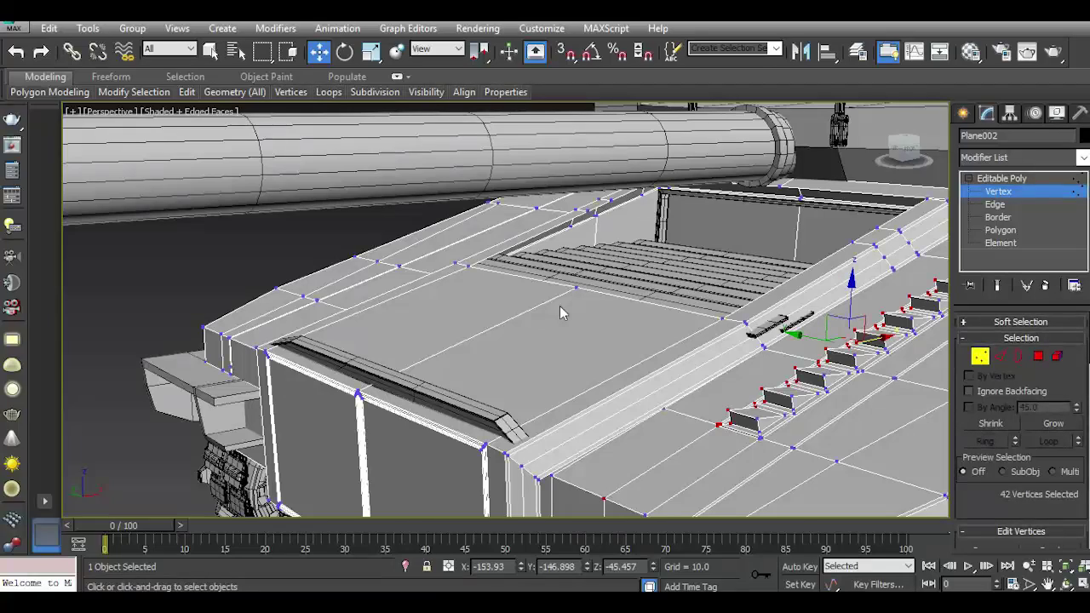
# Swift Loop two new edge loops across the front hull deck.
pyautogui.click(1001, 357)
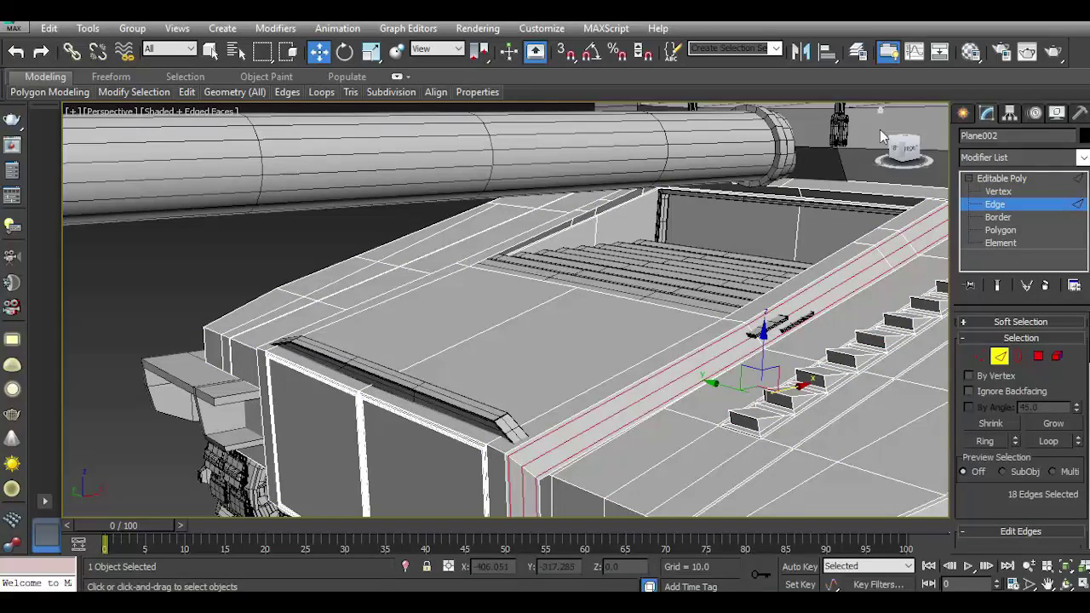
pyautogui.moveTo(899, 146); pyautogui.dragTo(860, 154)
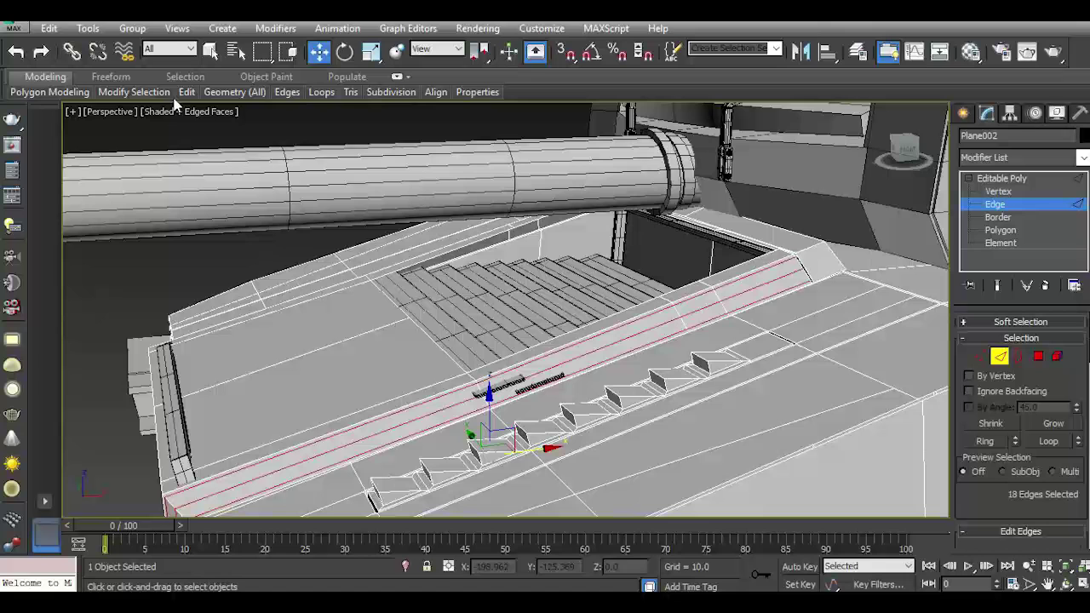
pyautogui.click(318, 130)
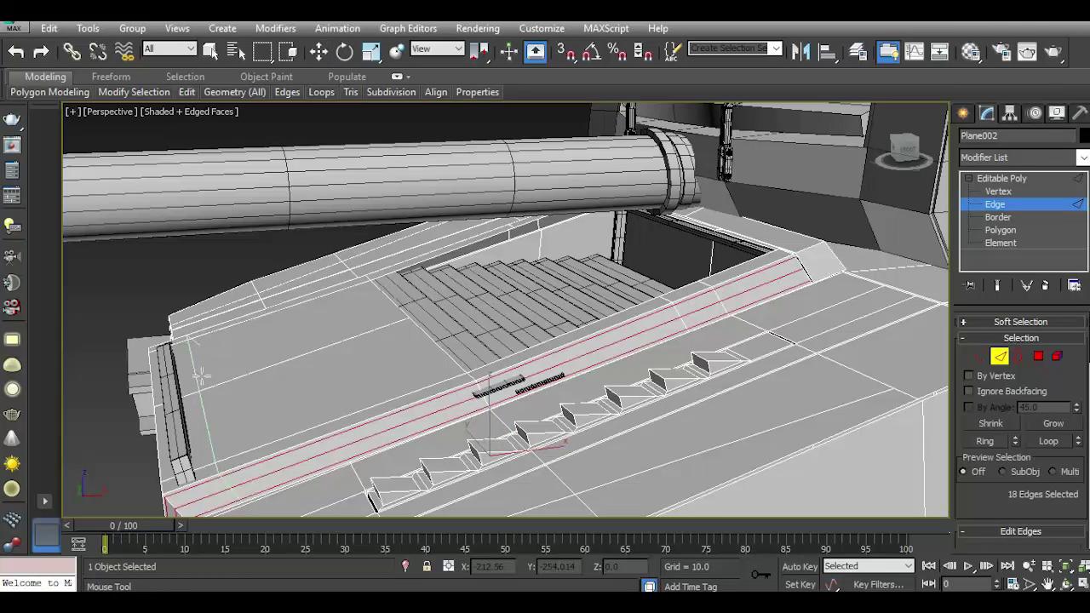
pyautogui.click(191, 376)
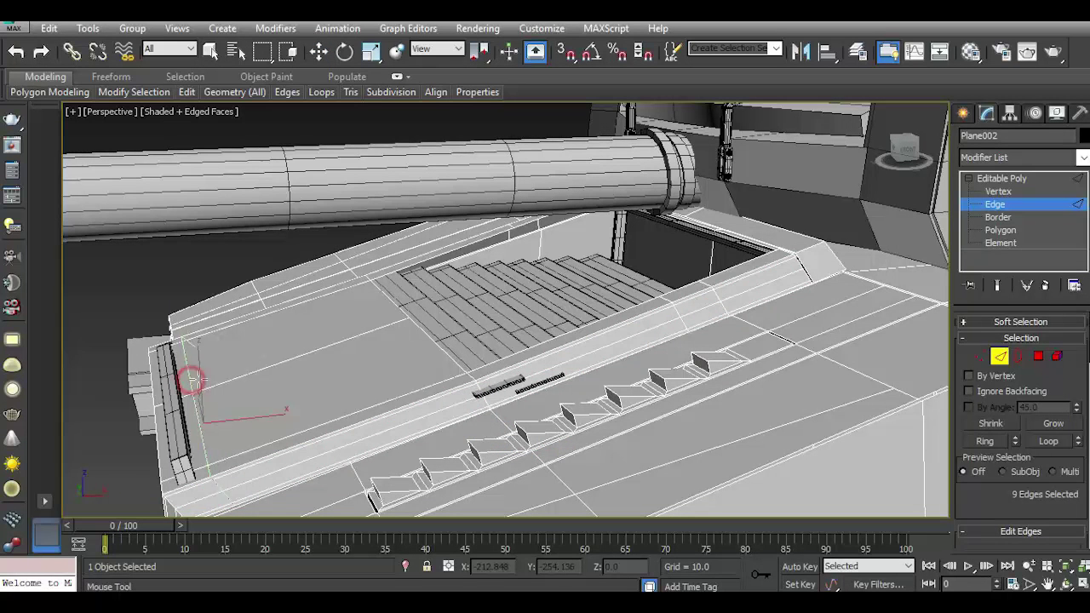
pyautogui.click(385, 317)
pyautogui.click(329, 54)
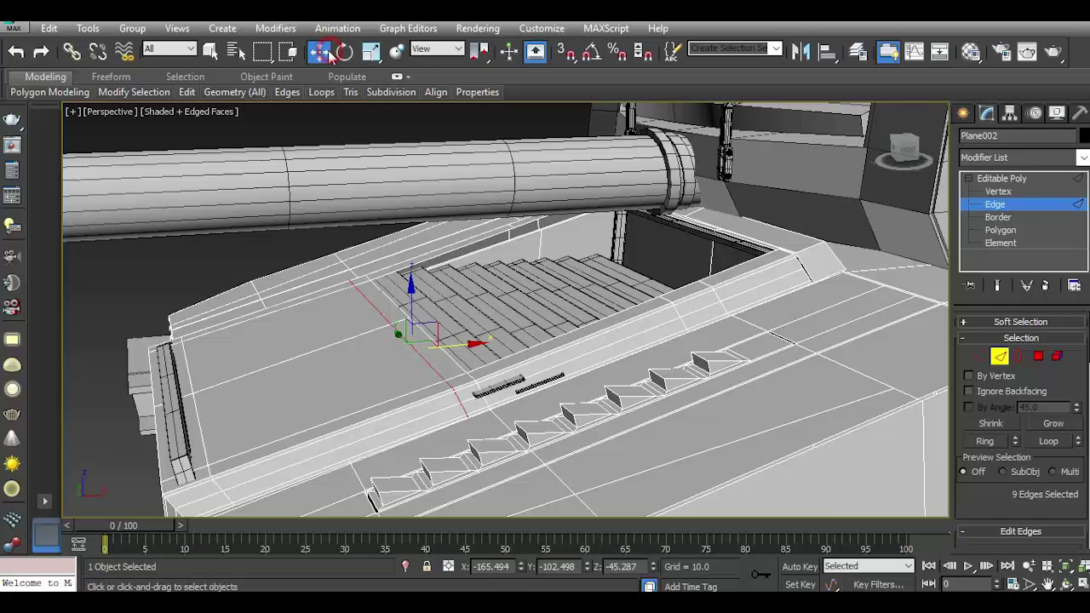
# Chamfer the border of two deck panel faces by about 0.246 with one segment.
pyautogui.click(1037, 359)
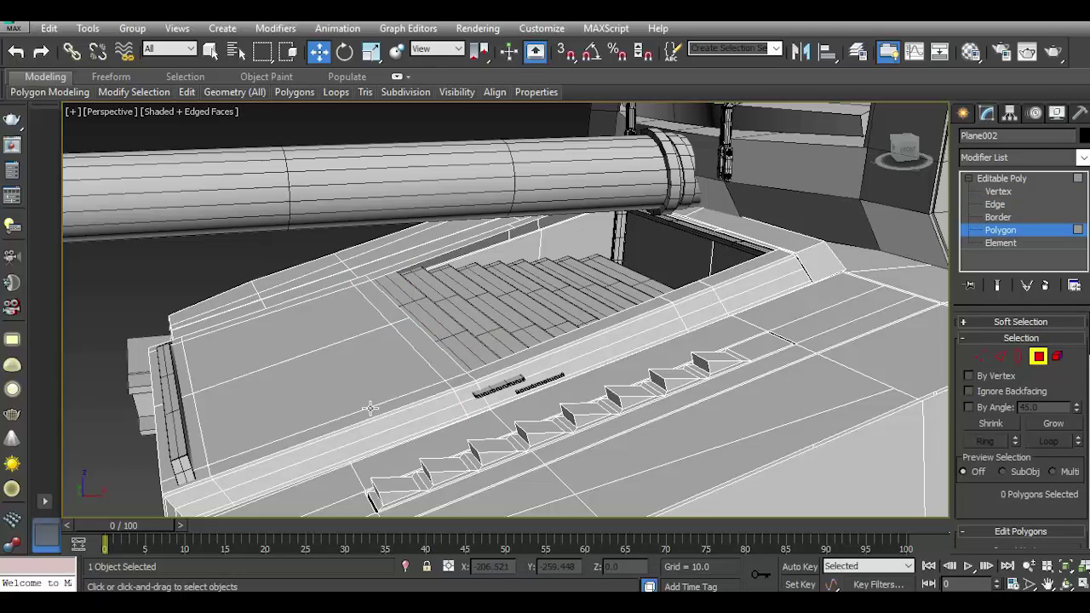
pyautogui.click(356, 392)
pyautogui.keyDown('ctrl'); pyautogui.click(324, 324); pyautogui.keyUp('ctrl')
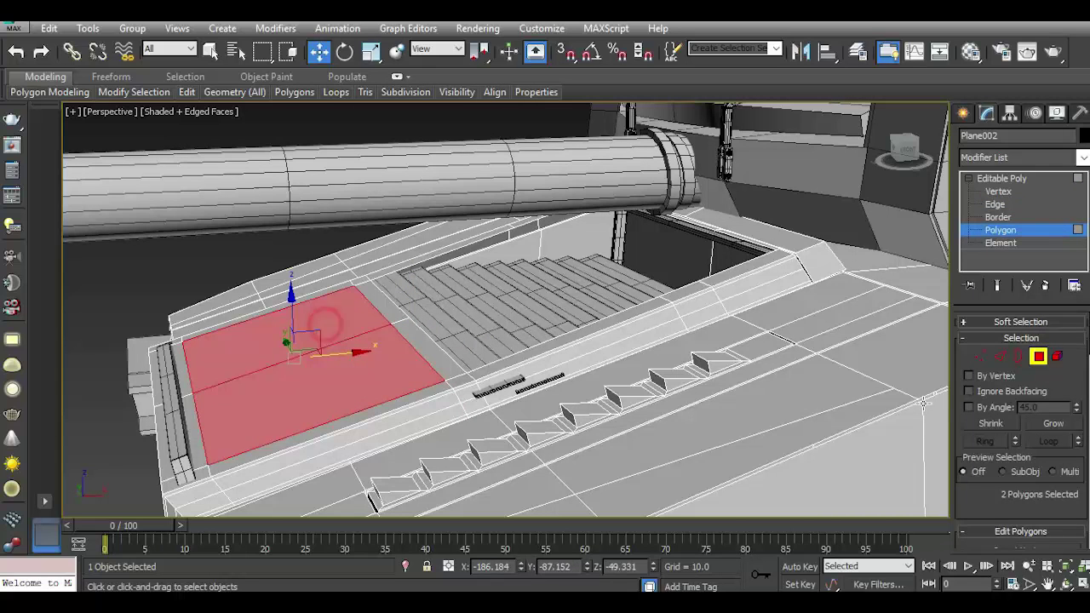
pyautogui.keyDown('ctrl'); pyautogui.keyDown('shift'); pyautogui.click(1018, 356); pyautogui.keyUp('shift'); pyautogui.keyUp('ctrl')
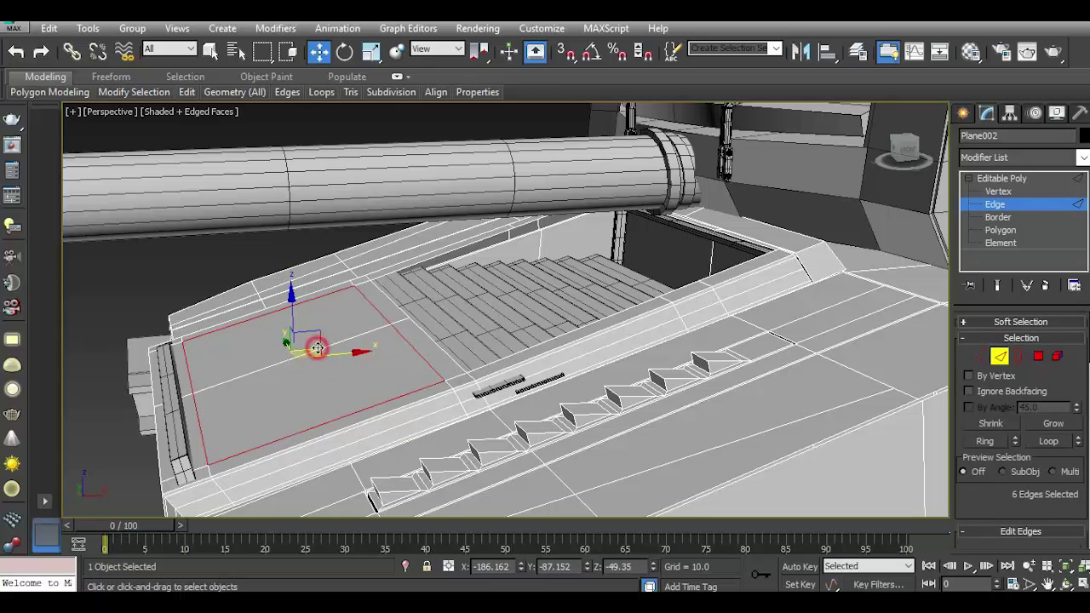
pyautogui.scroll(-5, 1023, 490)
pyautogui.click(1013, 480)
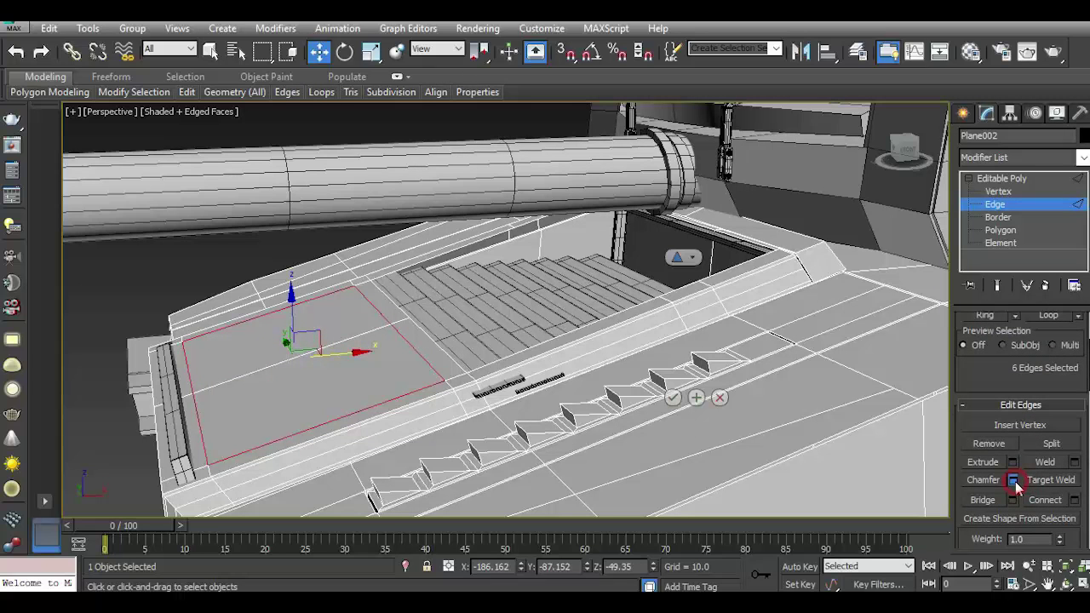
pyautogui.click(673, 398)
# Lower the chamfered outline edges slightly to sink them into the deck.
pyautogui.press('z')
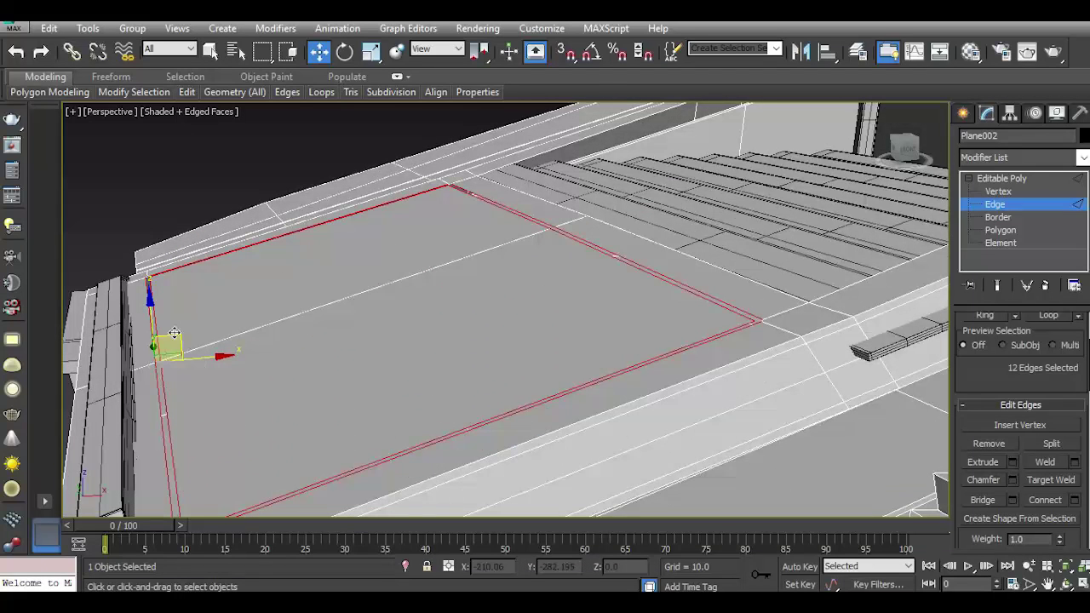
pyautogui.moveTo(146, 316); pyautogui.dragTo(152, 338)
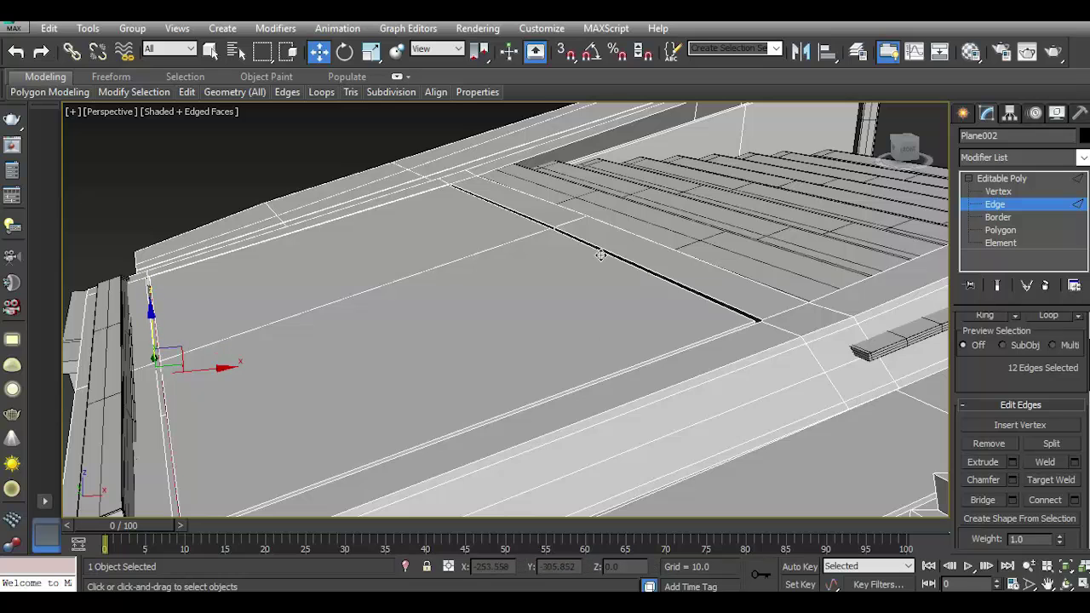
pyautogui.scroll(5, 765, 322)
pyautogui.scroll(5, 742, 312)
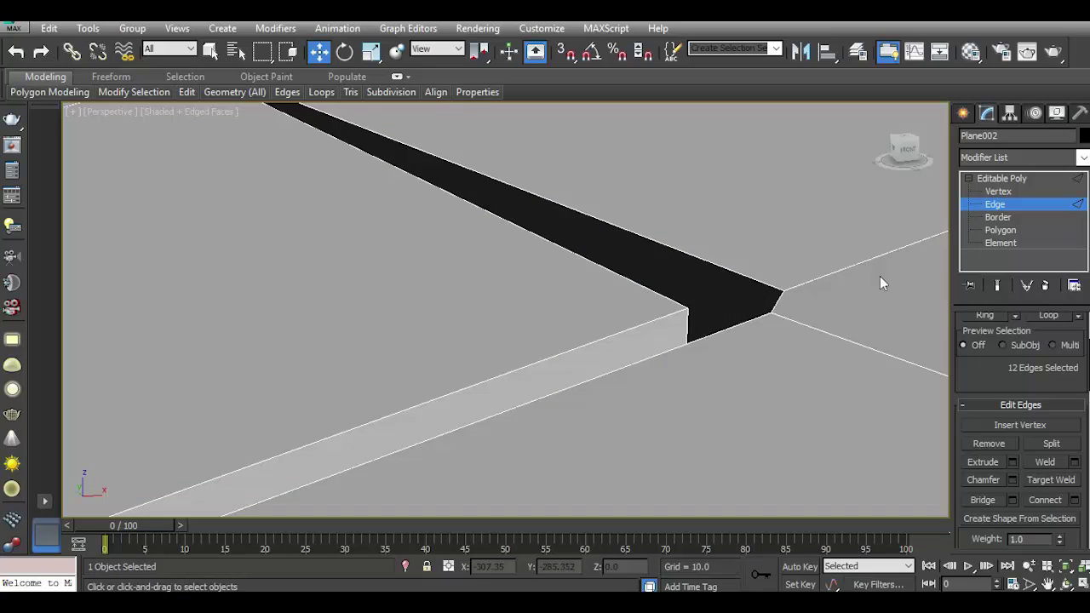
# Ring-select the groove wall edges and connect them with 3 segments, pinch 61.
pyautogui.click(690, 330)
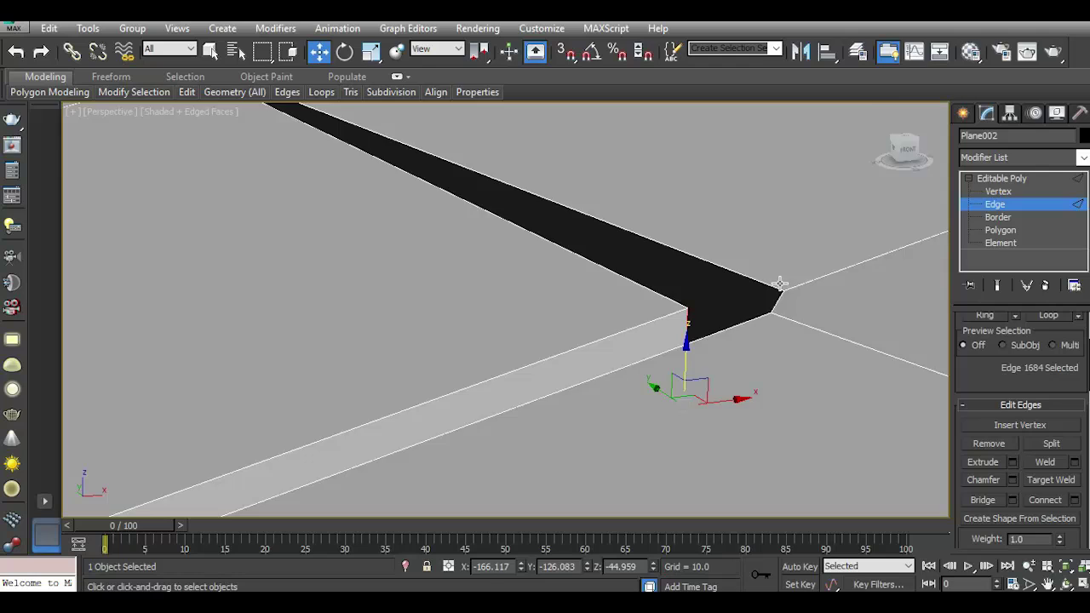
pyautogui.scroll(-5, 690, 330)
pyautogui.scroll(-3, 388, 299)
pyautogui.scroll(4, 365, 318)
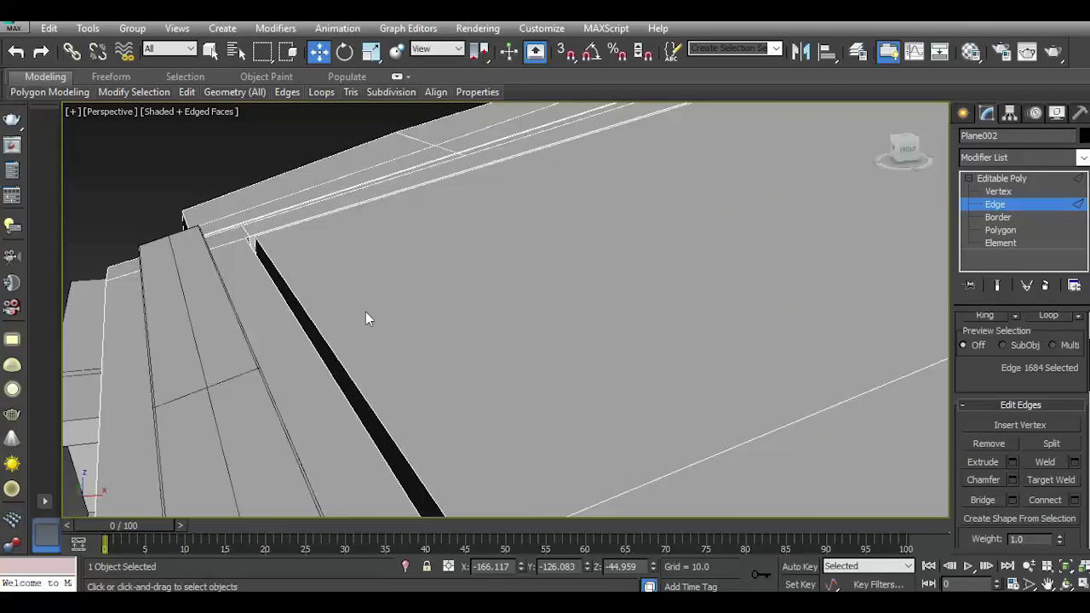
pyautogui.scroll(2, 255, 247)
pyautogui.scroll(1, 232, 239)
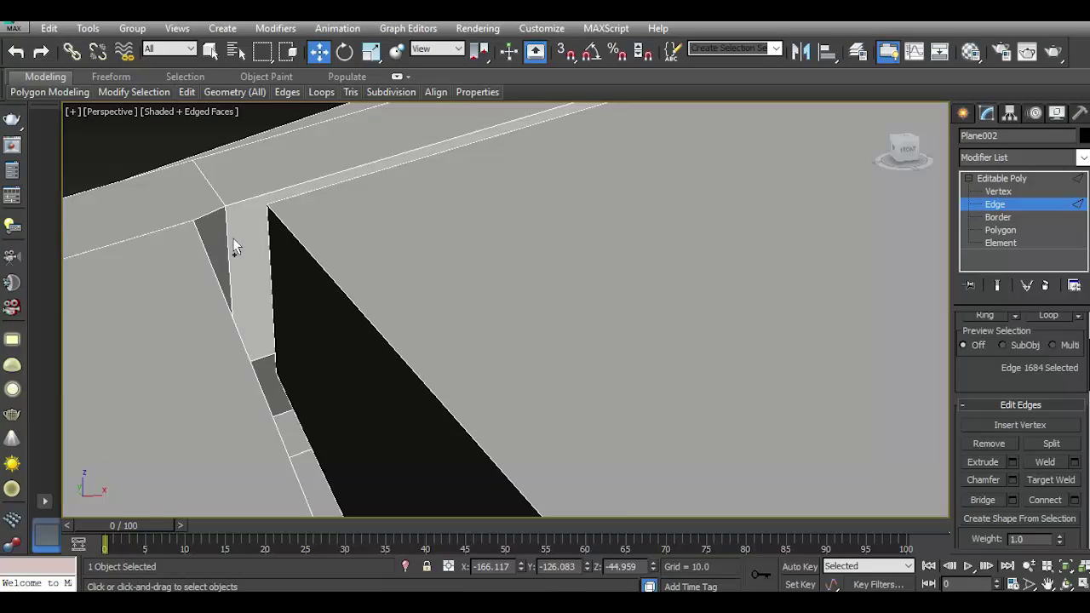
pyautogui.keyDown('ctrl'); pyautogui.click(232, 238); pyautogui.keyUp('ctrl')
pyautogui.click(986, 316)
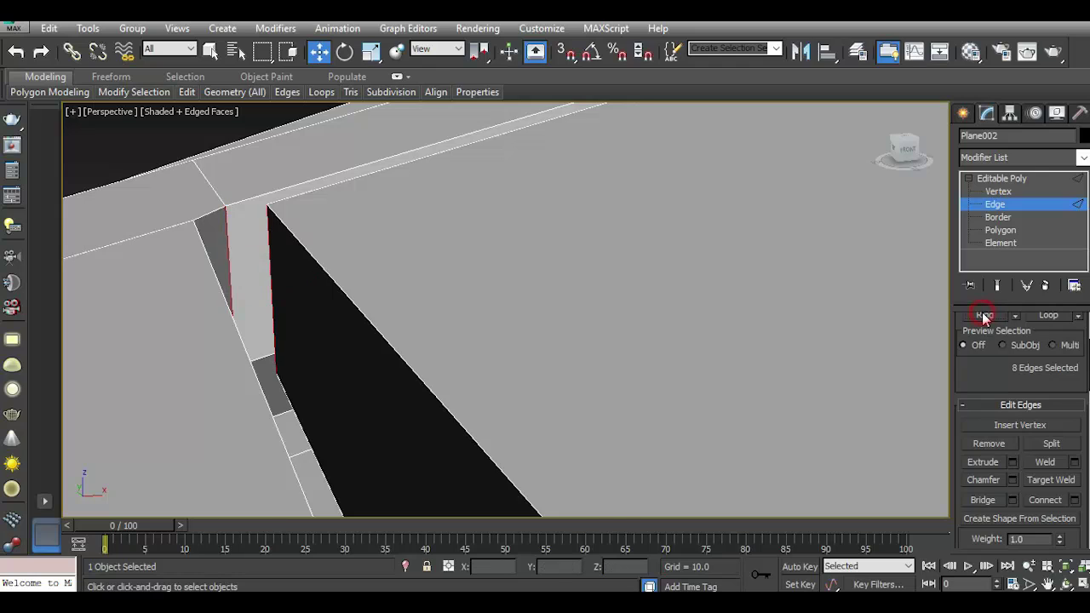
pyautogui.click(1075, 500)
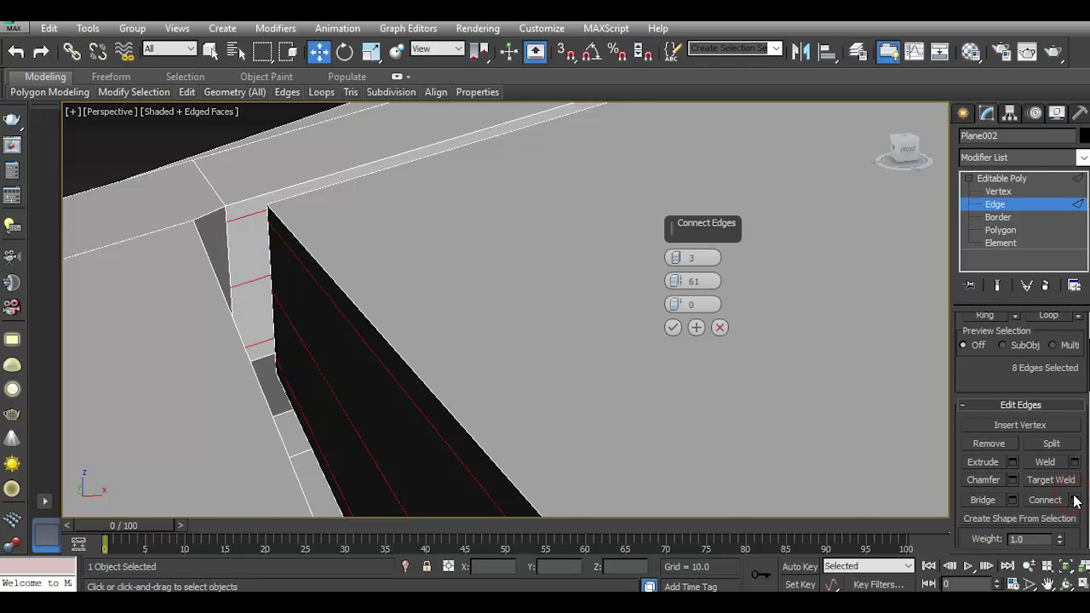
pyautogui.click(674, 328)
# Return Plane002 to the Editable Poly object level and view the deck from above.
pyautogui.keyDown('alt'); pyautogui.moveTo(309, 282); pyautogui.dragTo(303, 292, button='middle'); pyautogui.keyUp('alt')
pyautogui.scroll(-3, 302, 292)
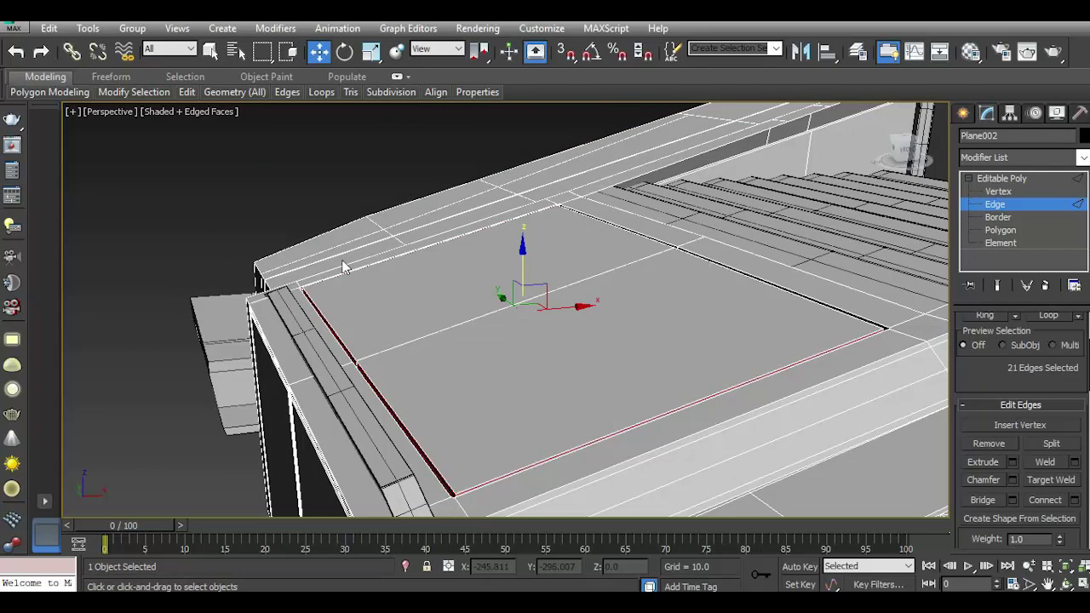
pyautogui.click(1001, 178)
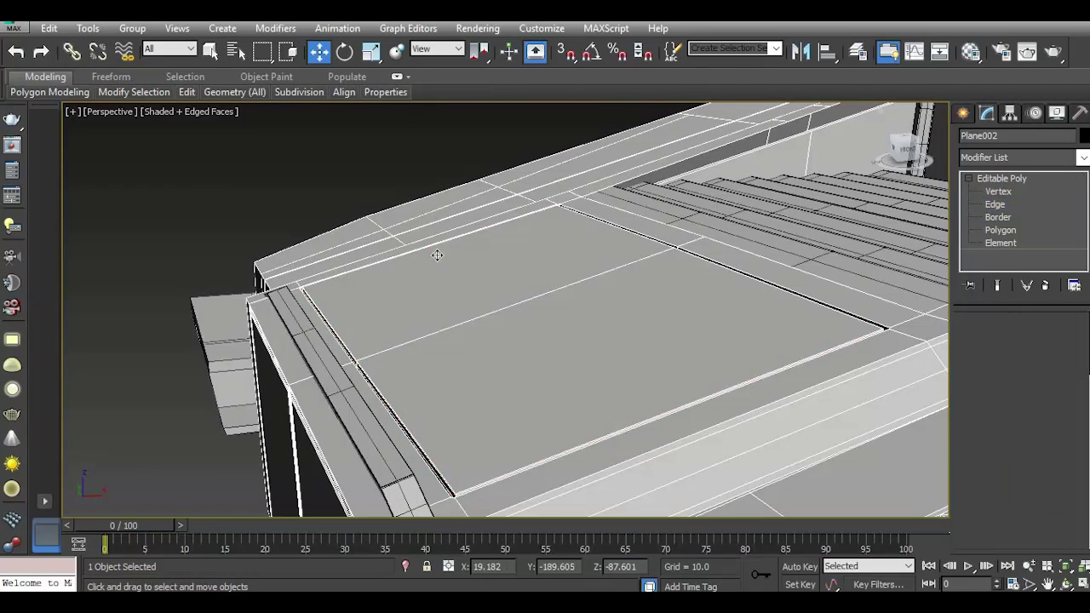
pyautogui.scroll(-5, 926, 364)
# Deselect the deck and switch to the Top view zoomed on the tank.
pyautogui.click(891, 447)
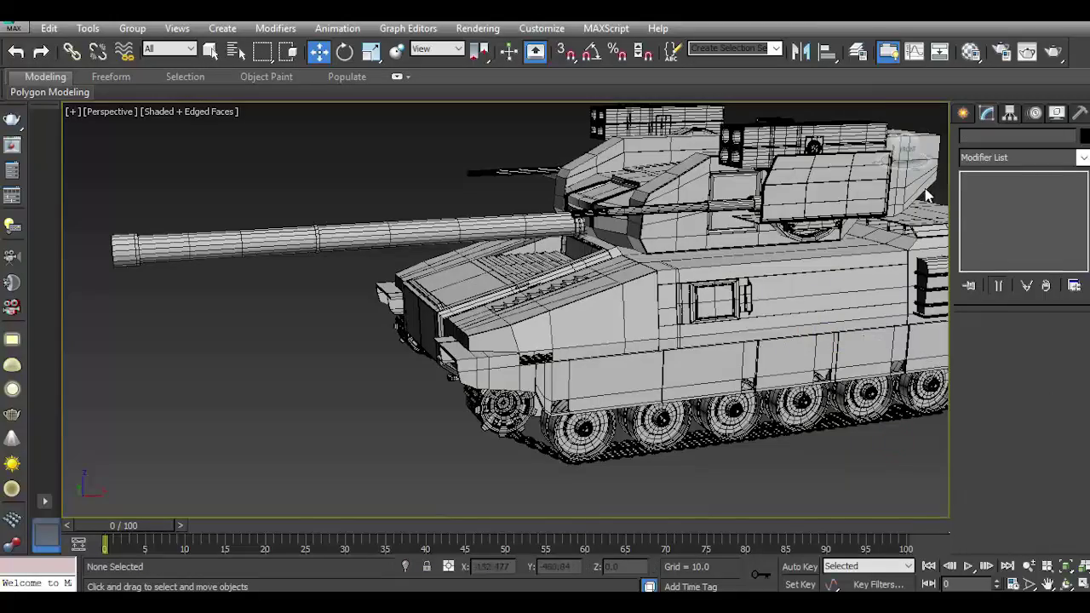
pyautogui.moveTo(903, 150)
pyautogui.mouseDown()
pyautogui.moveTo(877, 158)
pyautogui.moveTo(881, 171)
pyautogui.moveTo(865, 162)
pyautogui.mouseUp()
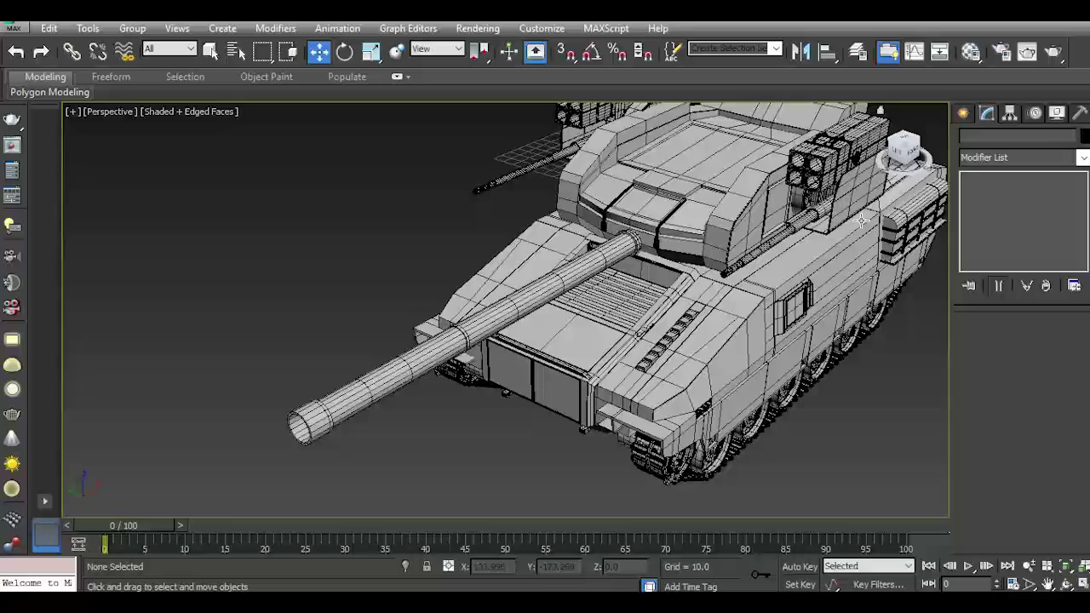
pyautogui.press('t')
pyautogui.scroll(-2, 368, 366)
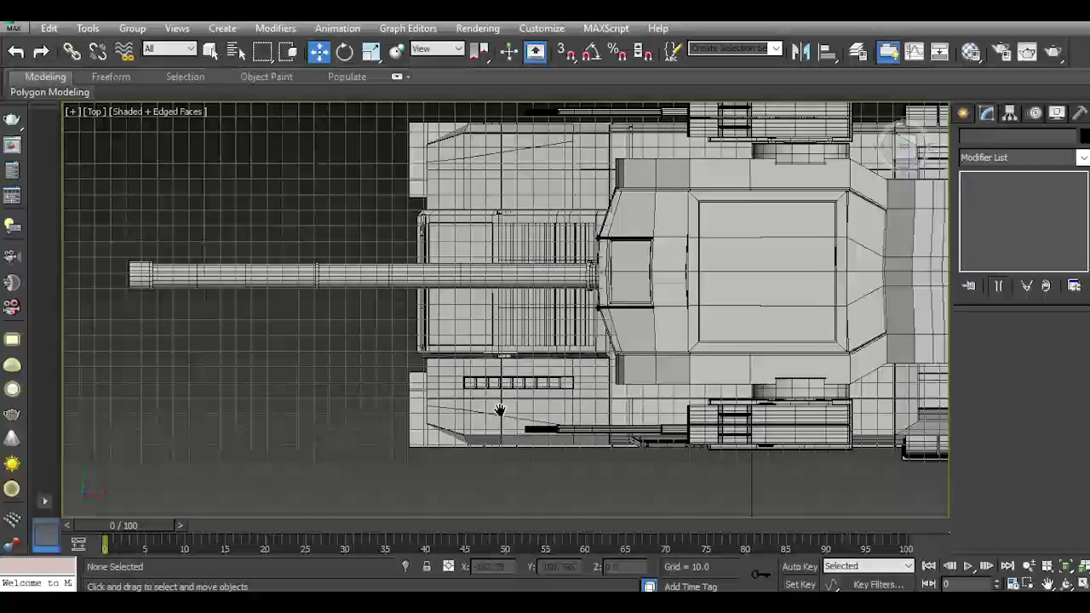
pyautogui.scroll(-2, 368, 366)
pyautogui.scroll(-2, 368, 366)
pyautogui.scroll(4, 307, 306)
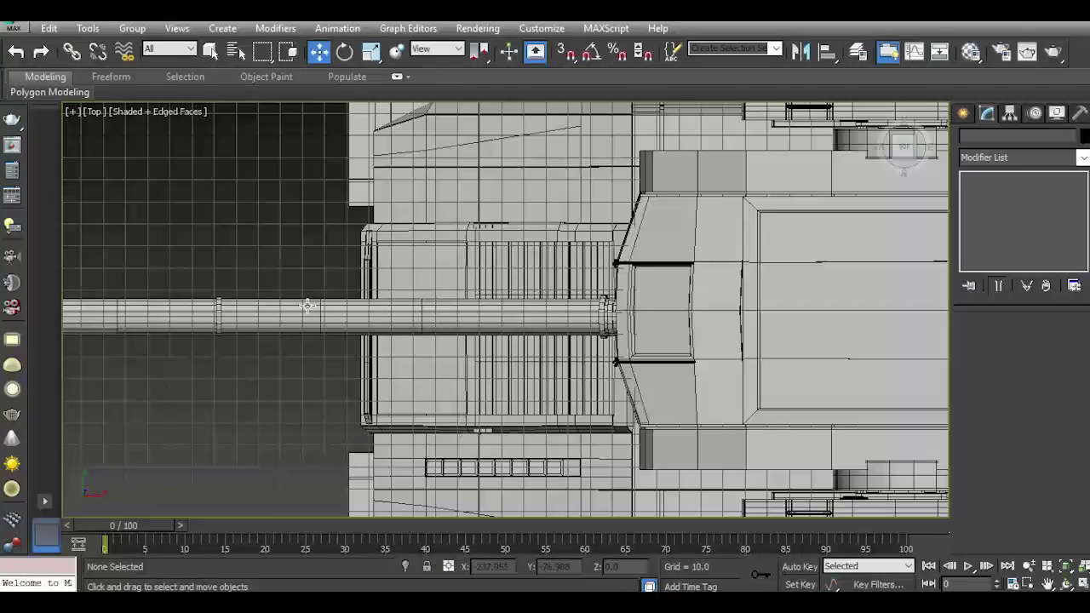
# Draw a four-point squared-bracket line beside the gun barrel with grid snapping on.
pyautogui.click(963, 112)
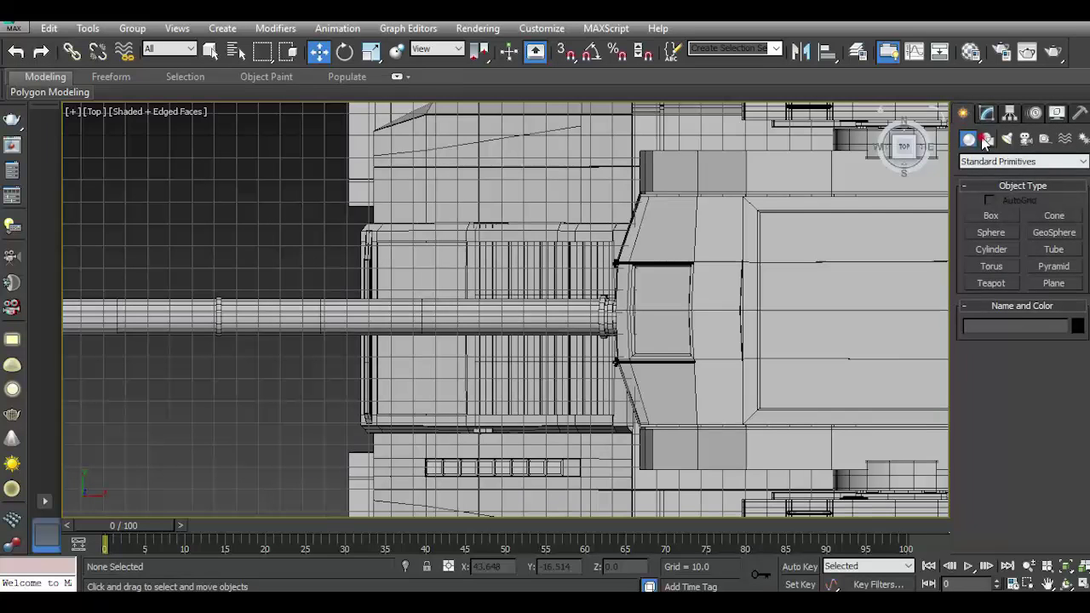
pyautogui.click(988, 138)
pyautogui.click(988, 230)
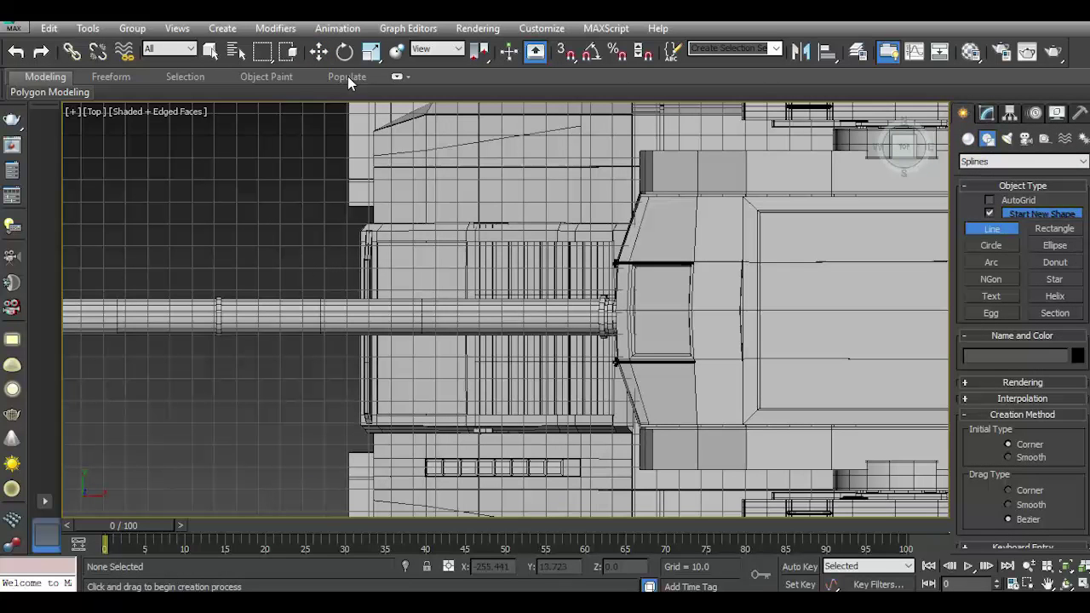
pyautogui.click(566, 51)
pyautogui.moveTo(250, 287); pyautogui.dragTo(417, 293, button='middle')
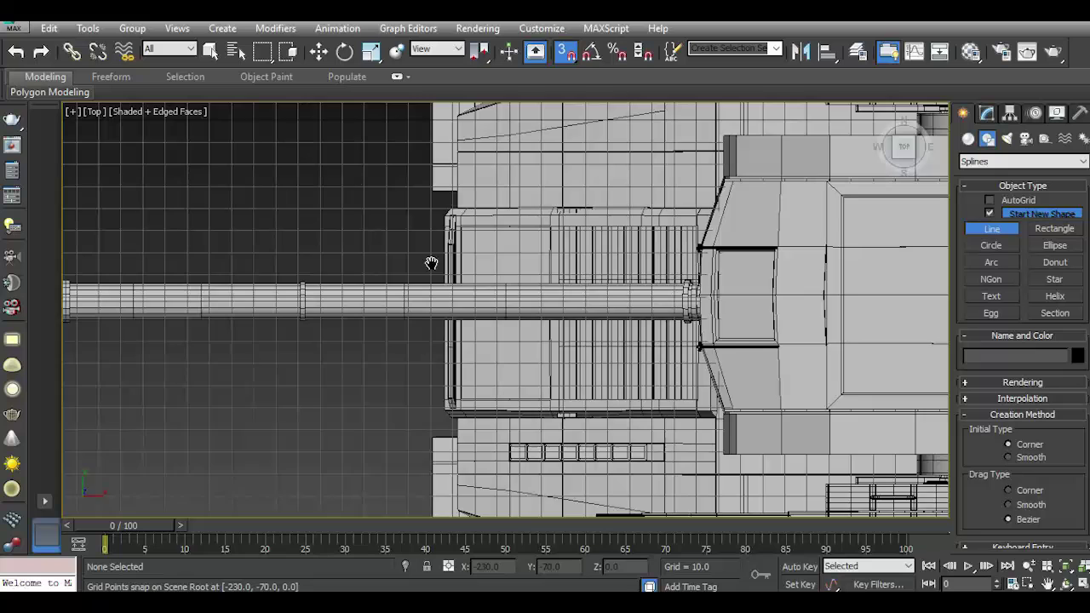
pyautogui.click(991, 383)
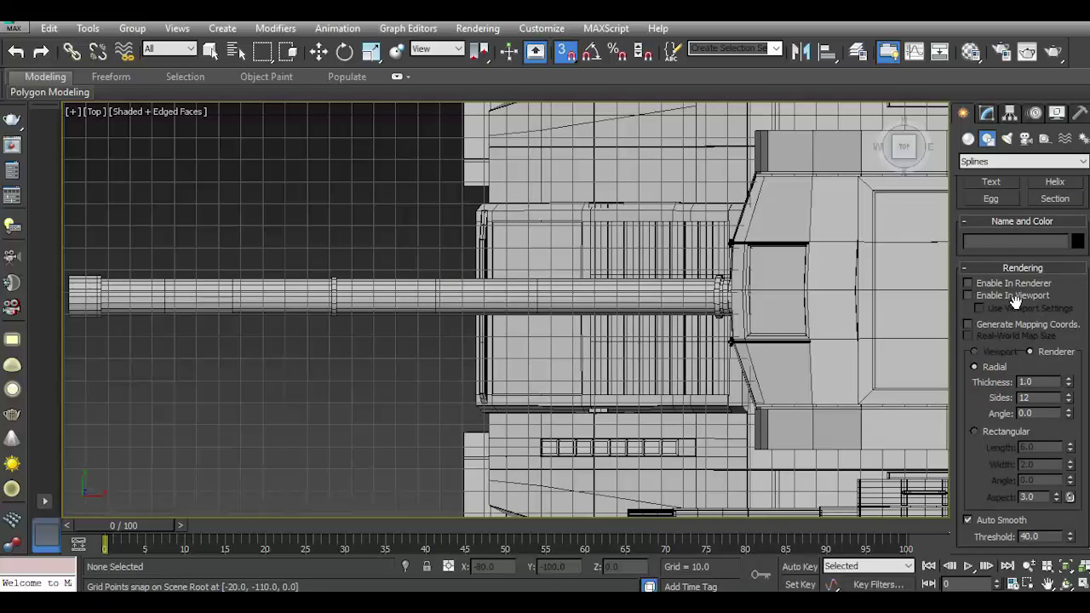
pyautogui.click(461, 248)
pyautogui.click(393, 247)
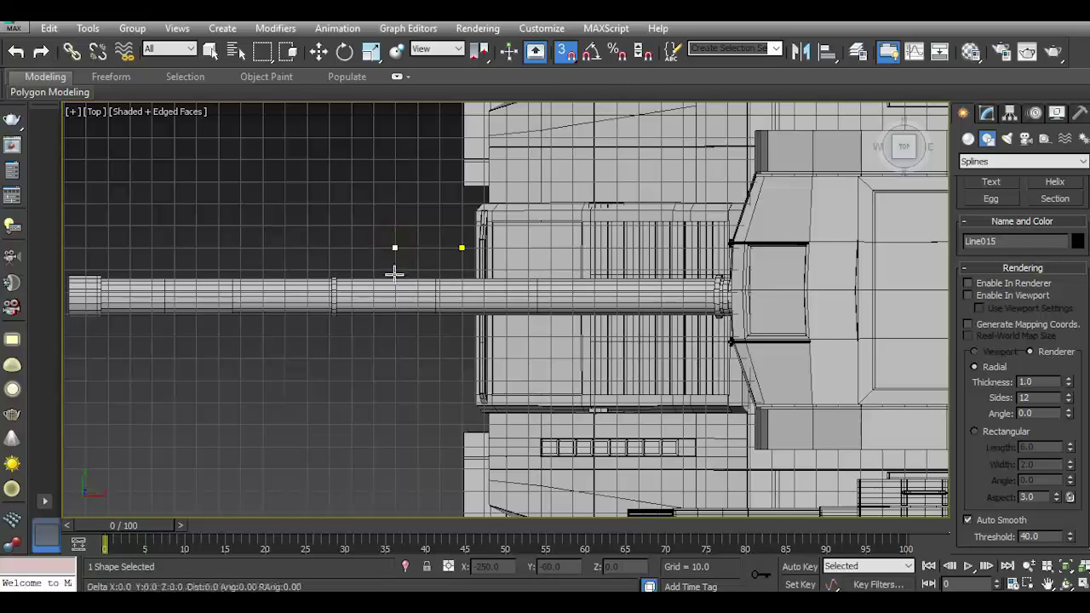
pyautogui.click(394, 337)
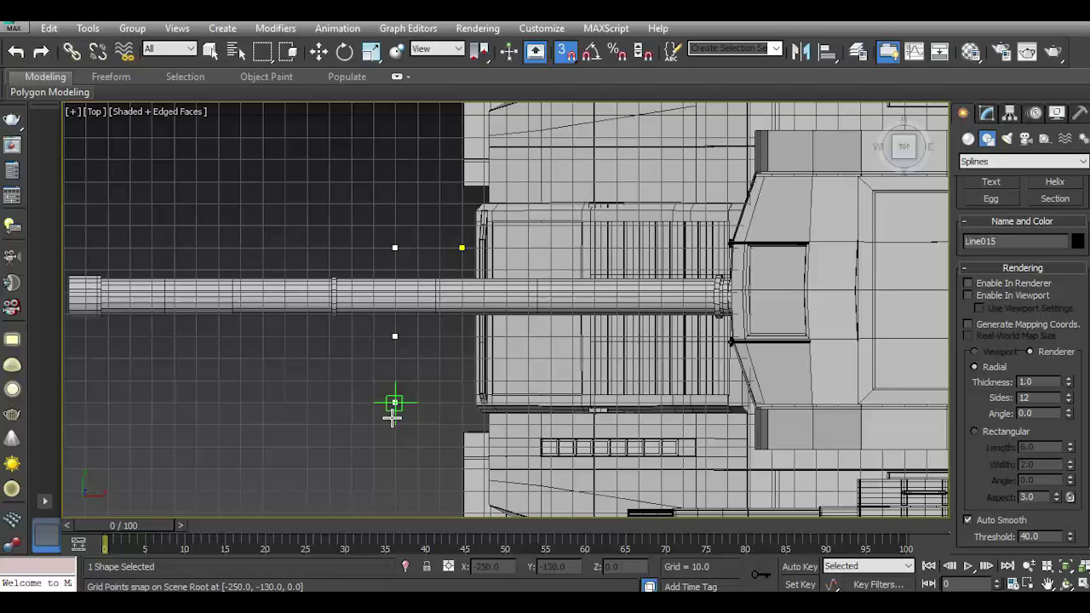
pyautogui.click(395, 423)
pyautogui.rightClick(481, 422)
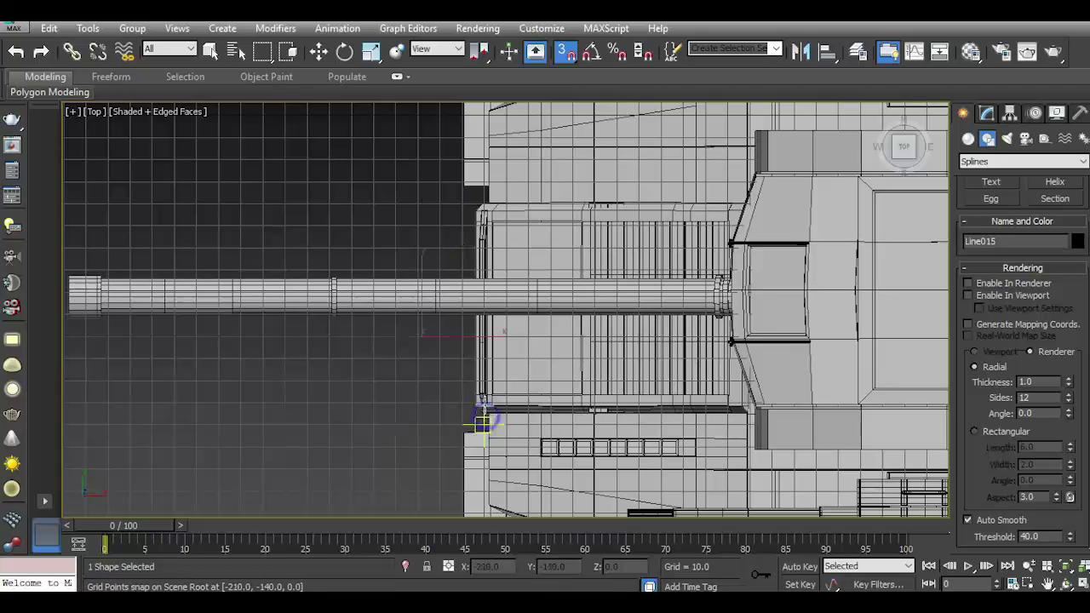
pyautogui.click(318, 51)
# At Line015's vertex level, move the whole bracket line to the left.
pyautogui.click(985, 115)
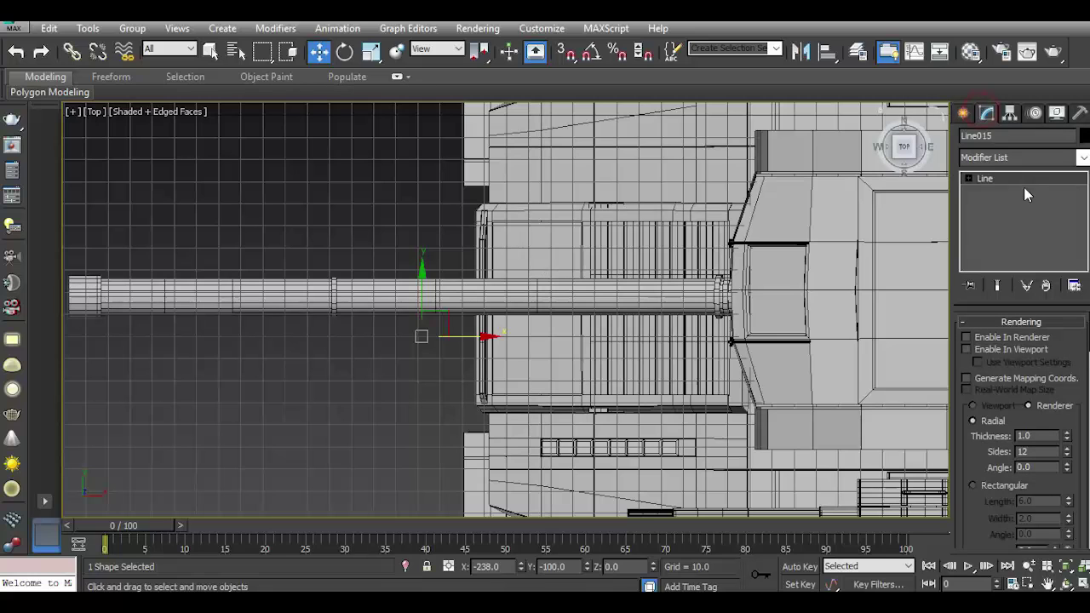
pyautogui.click(971, 179)
pyautogui.click(994, 191)
pyautogui.moveTo(334, 196); pyautogui.dragTo(500, 429)
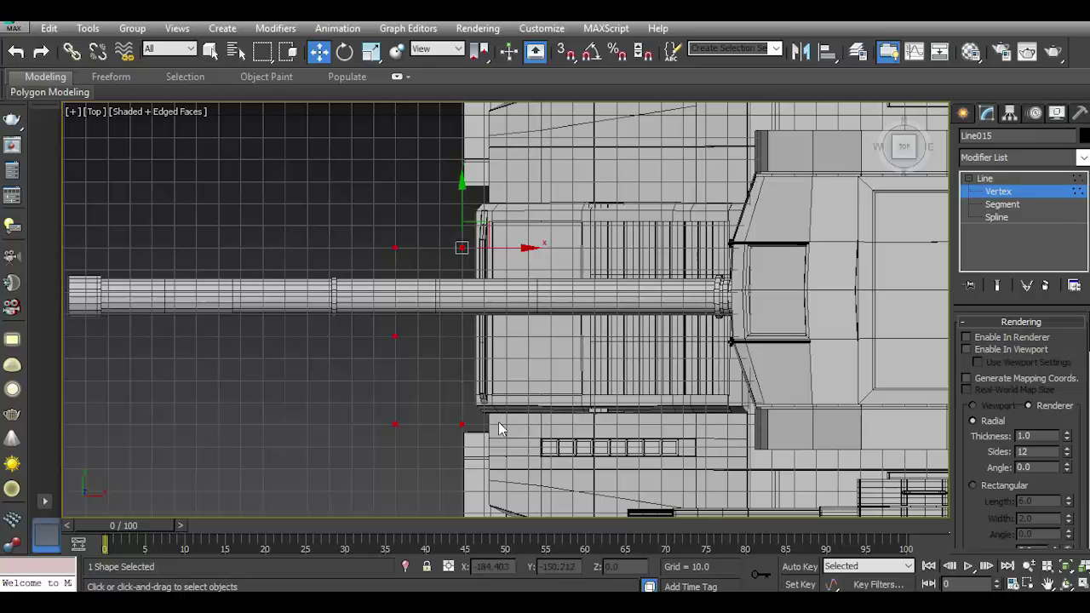
pyautogui.moveTo(514, 246); pyautogui.dragTo(411, 247)
pyautogui.moveTo(376, 328); pyautogui.dragTo(440, 318, button='middle')
# Fillet the bracket's top and bottom corner vertices to round them.
pyautogui.click(356, 237)
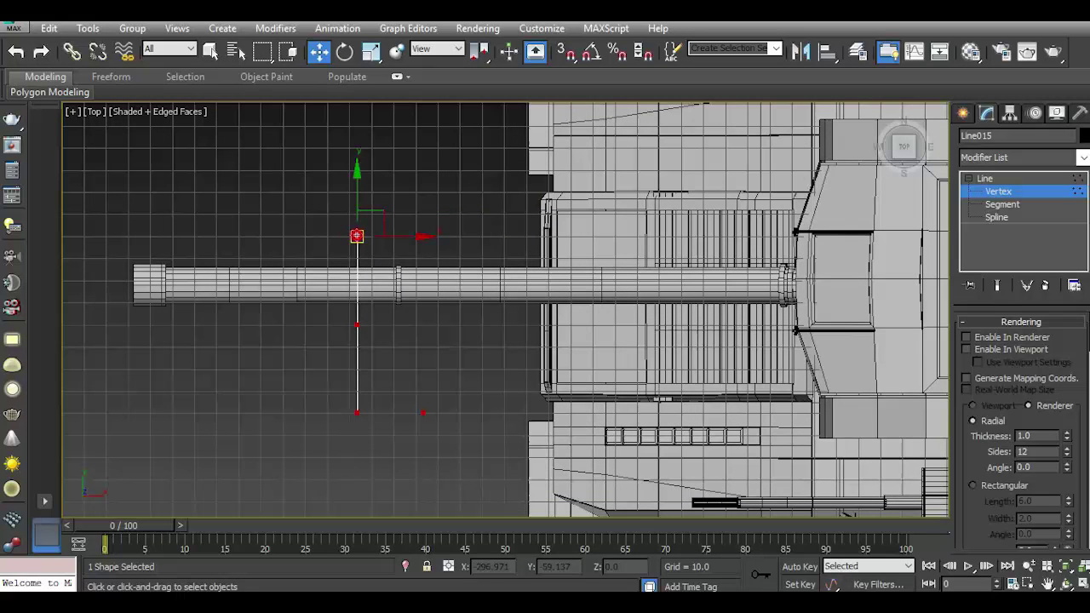
pyautogui.click(358, 416)
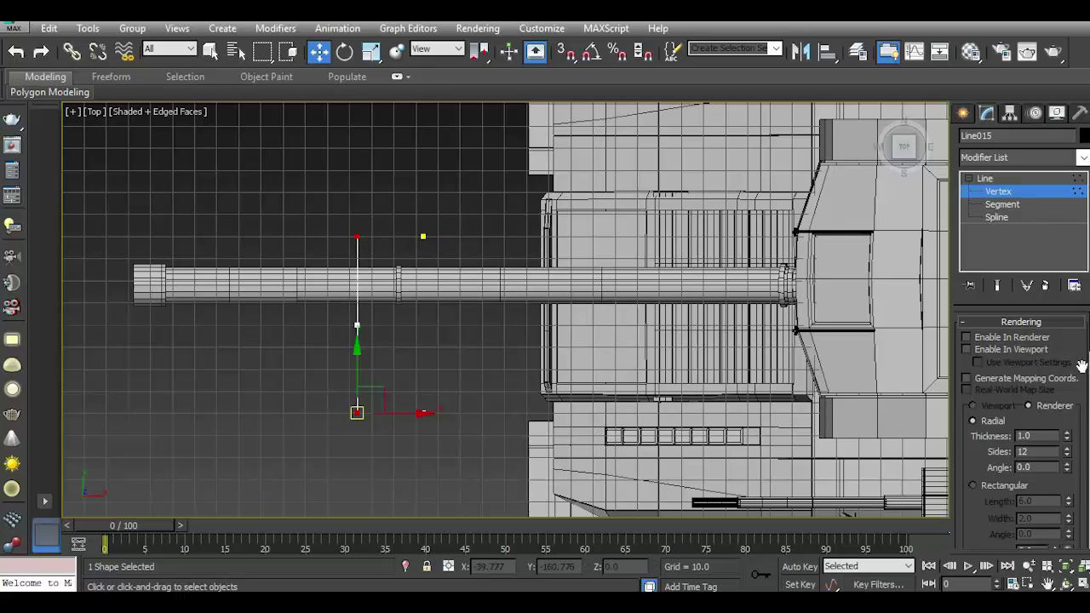
pyautogui.scroll(-5, 1078, 492)
pyautogui.scroll(-5, 1077, 491)
pyautogui.scroll(-5, 1077, 491)
pyautogui.scroll(-5, 1078, 491)
pyautogui.scroll(-3, 1076, 500)
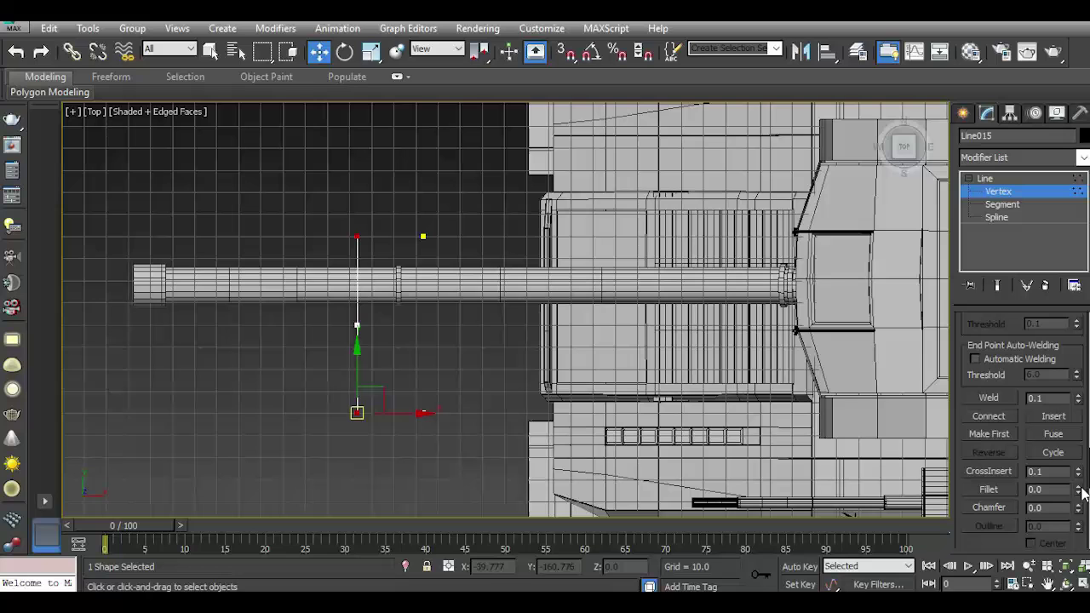
pyautogui.moveTo(1080, 491); pyautogui.dragTo(1073, 472)
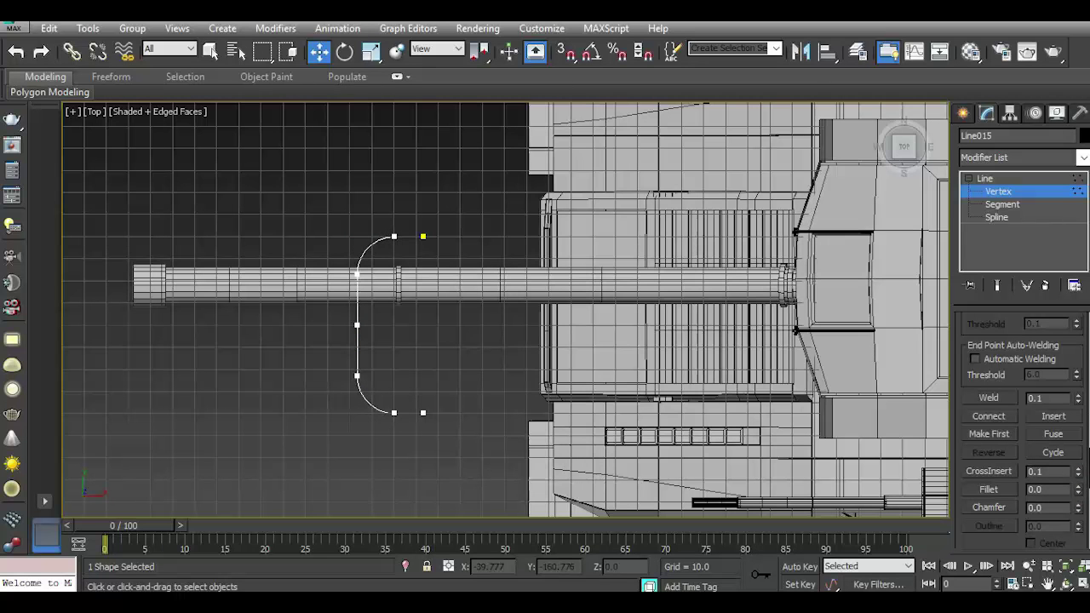
# Enable rendering in renderer and viewport with thickness 14.207, then leave vertex level.
pyautogui.scroll(5, 1082, 378)
pyautogui.scroll(5, 1082, 311)
pyautogui.click(1020, 340)
pyautogui.click(1022, 350)
pyautogui.moveTo(1068, 435); pyautogui.dragTo(1068, 400)
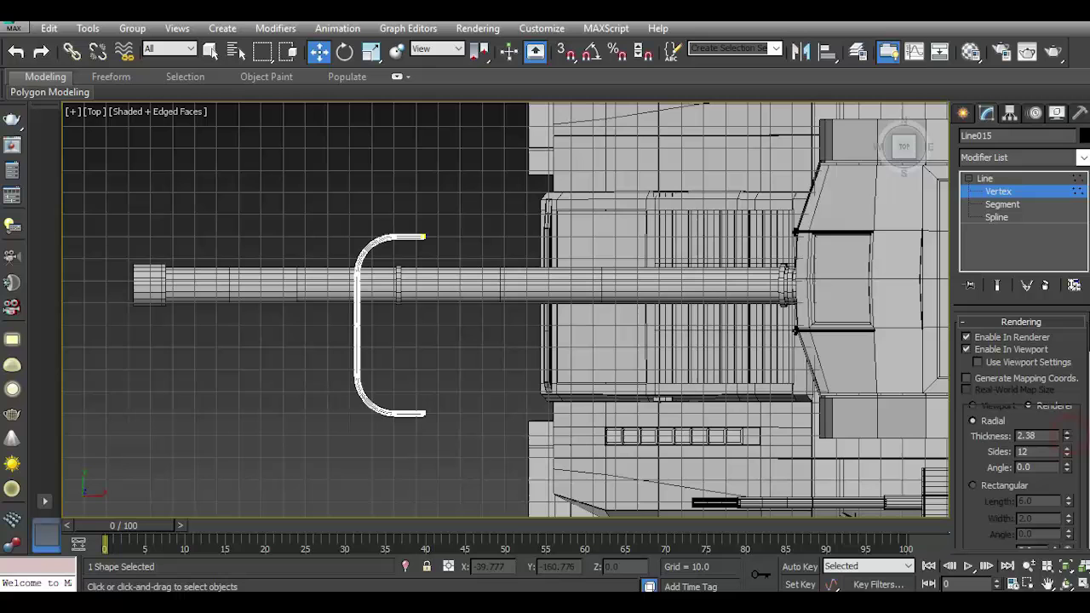
pyautogui.moveTo(1069, 440); pyautogui.dragTo(1054, 200)
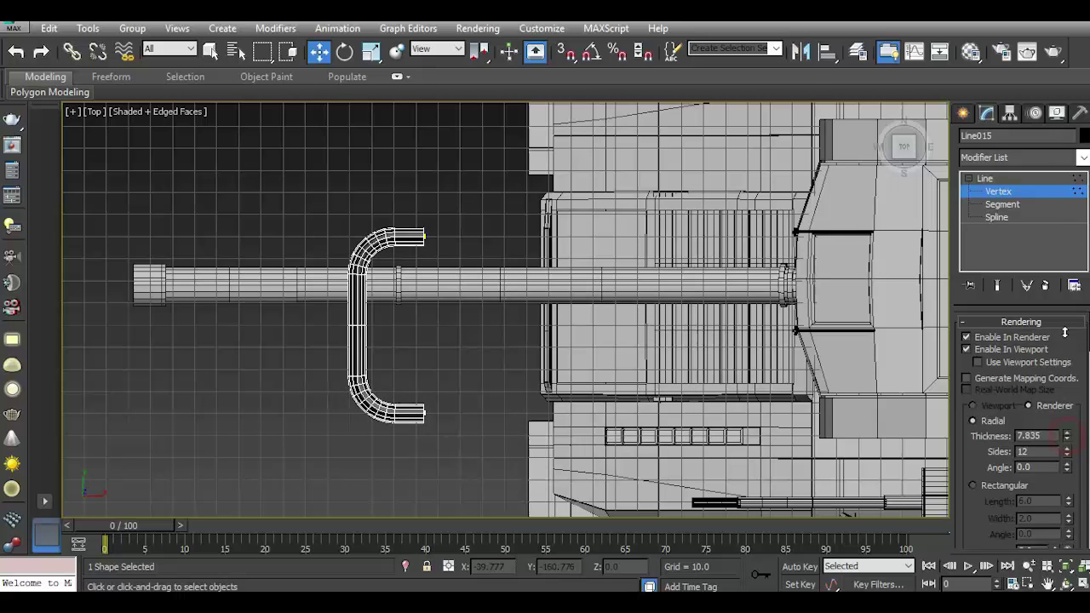
pyautogui.click(1055, 200)
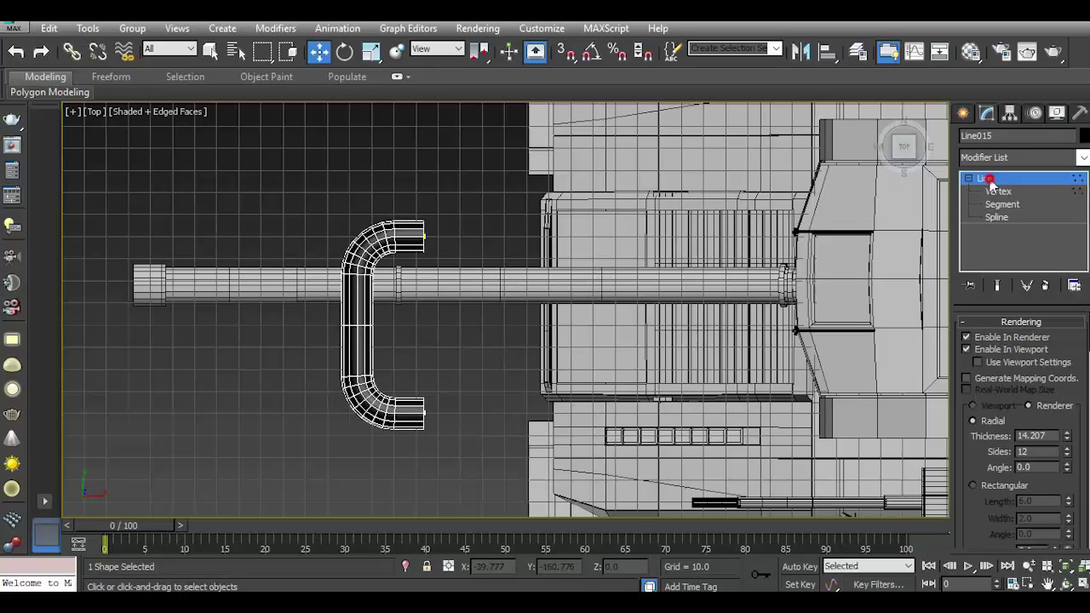
# In Perspective view, lower the tube below the barrel onto the deck and slide it left.
pyautogui.press('p')
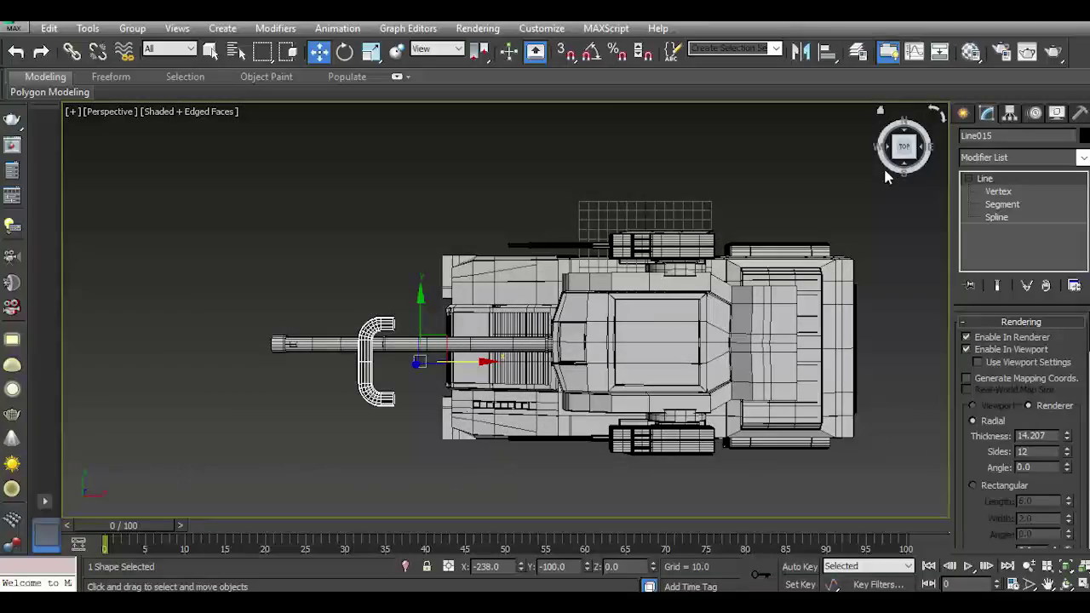
pyautogui.click(901, 147)
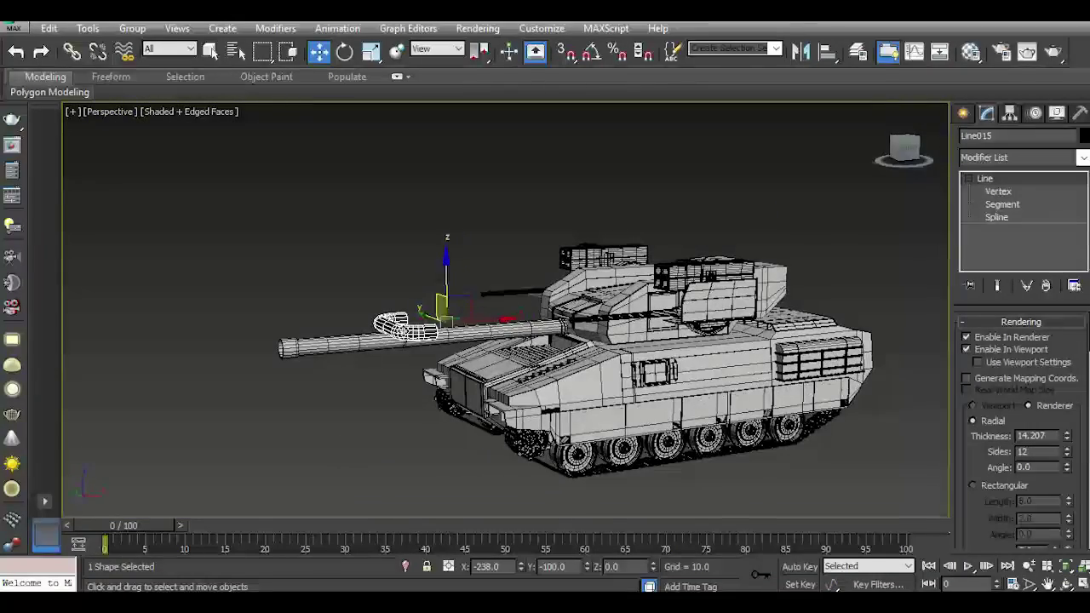
pyautogui.scroll(3, 435, 324)
pyautogui.moveTo(499, 271)
pyautogui.mouseDown()
pyautogui.moveTo(567, 406)
pyautogui.moveTo(743, 339)
pyautogui.mouseUp()
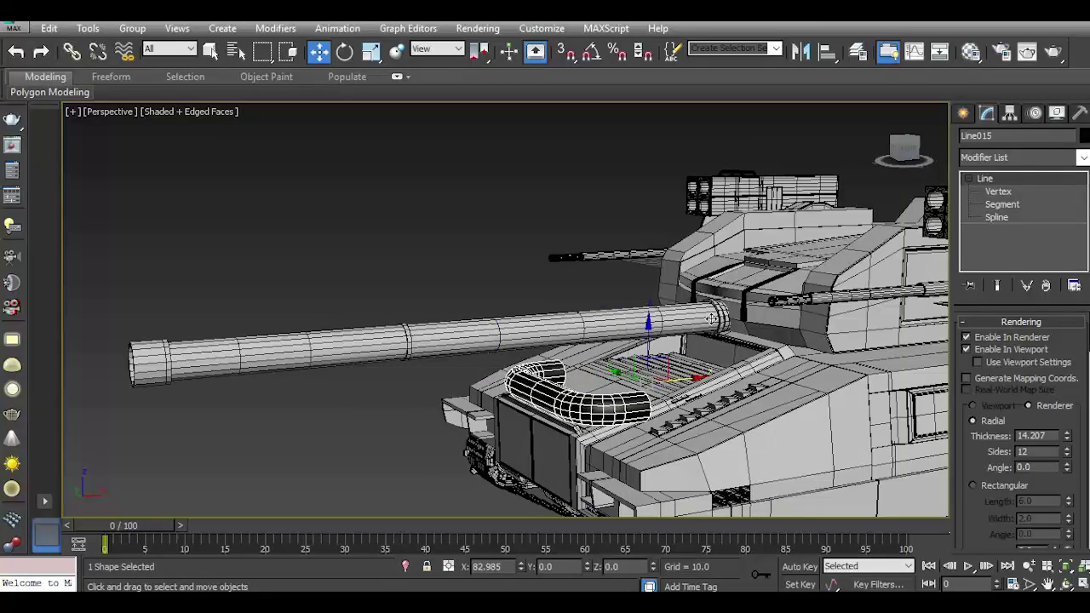
pyautogui.moveTo(912, 160); pyautogui.dragTo(713, 312)
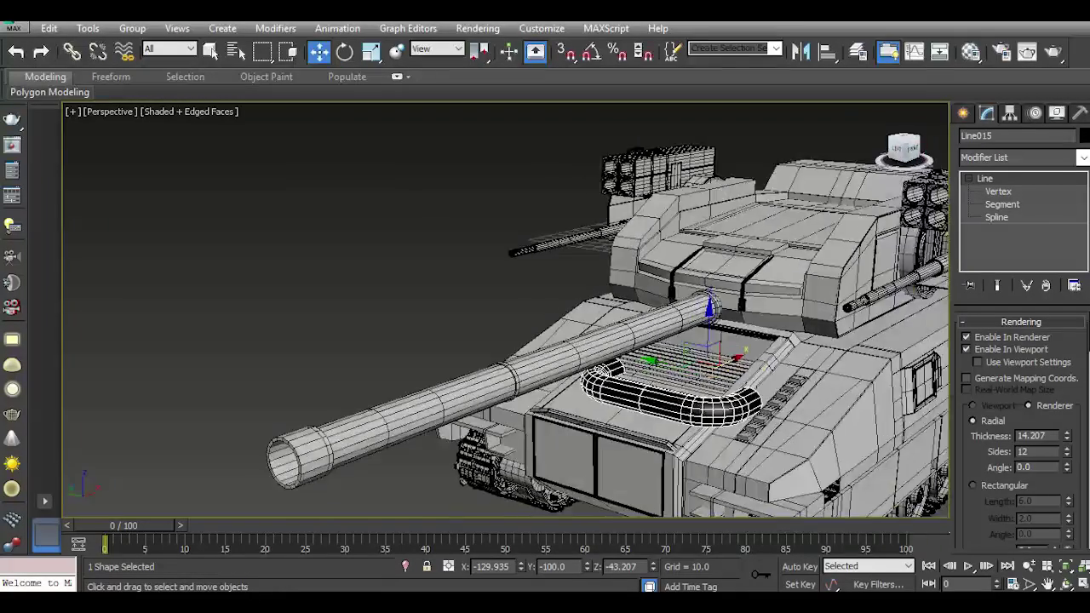
pyautogui.scroll(2, 696, 358)
pyautogui.scroll(3, 696, 359)
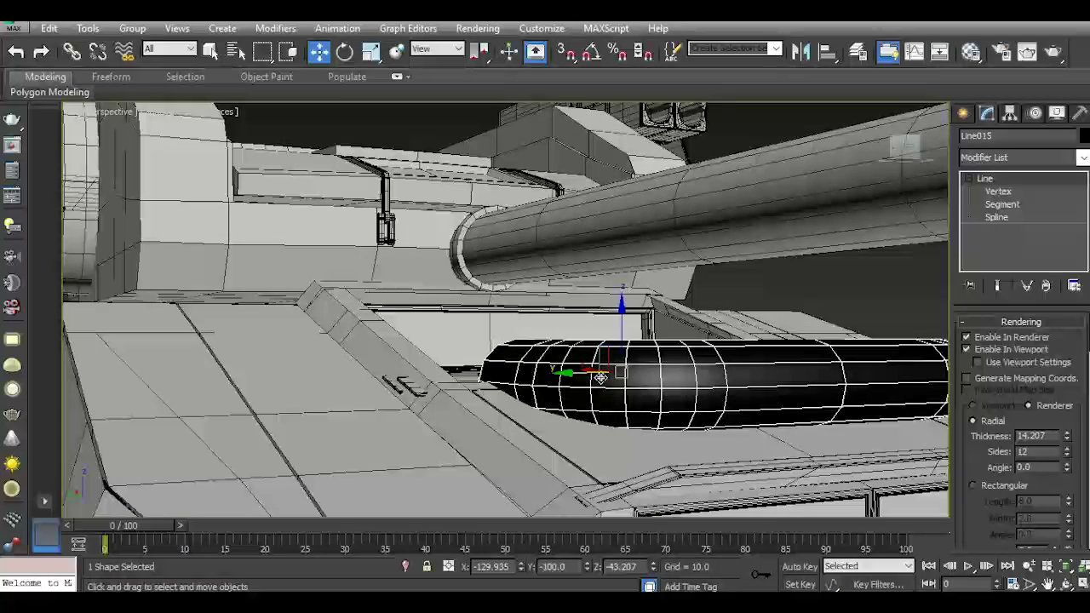
pyautogui.moveTo(576, 372); pyautogui.dragTo(475, 371)
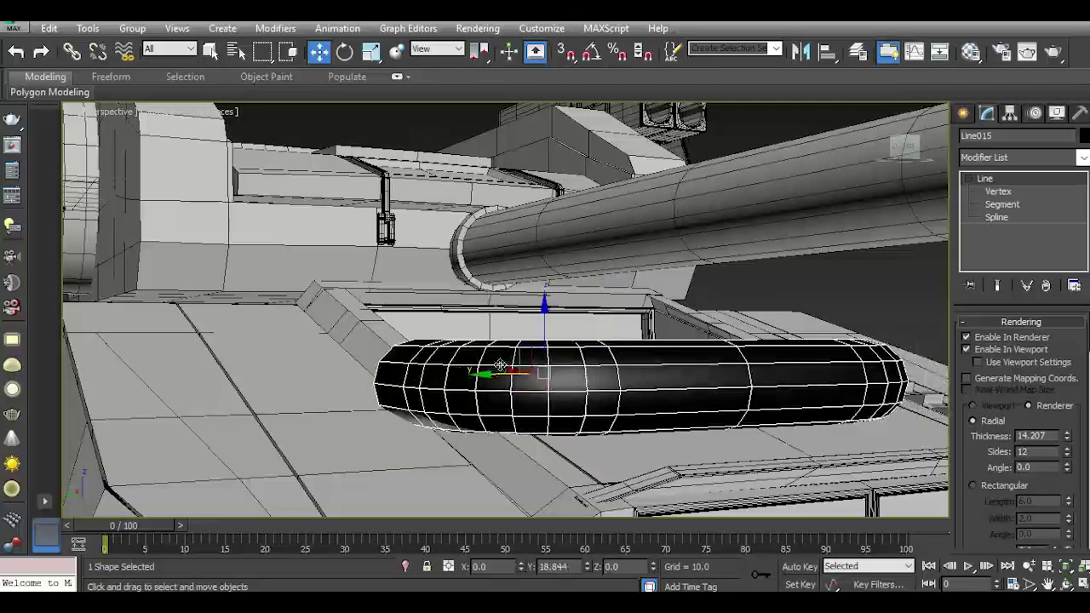
# Tilt the tube to the deck slope, scale it to about two-thirds, and drop it into the recess.
pyautogui.click(344, 52)
pyautogui.moveTo(569, 346); pyautogui.dragTo(566, 375)
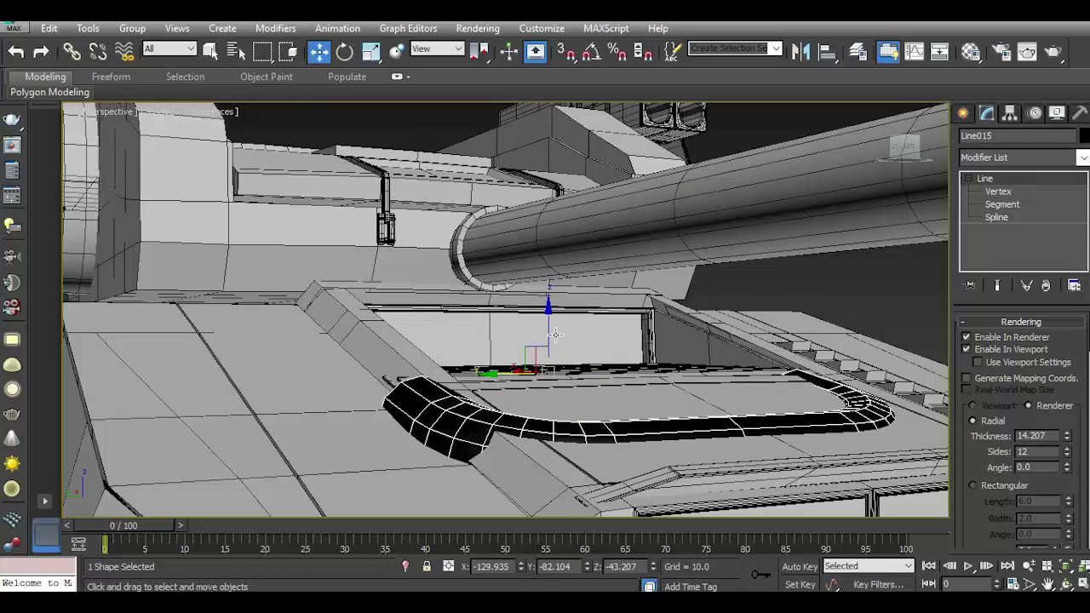
pyautogui.moveTo(547, 330); pyautogui.dragTo(552, 347)
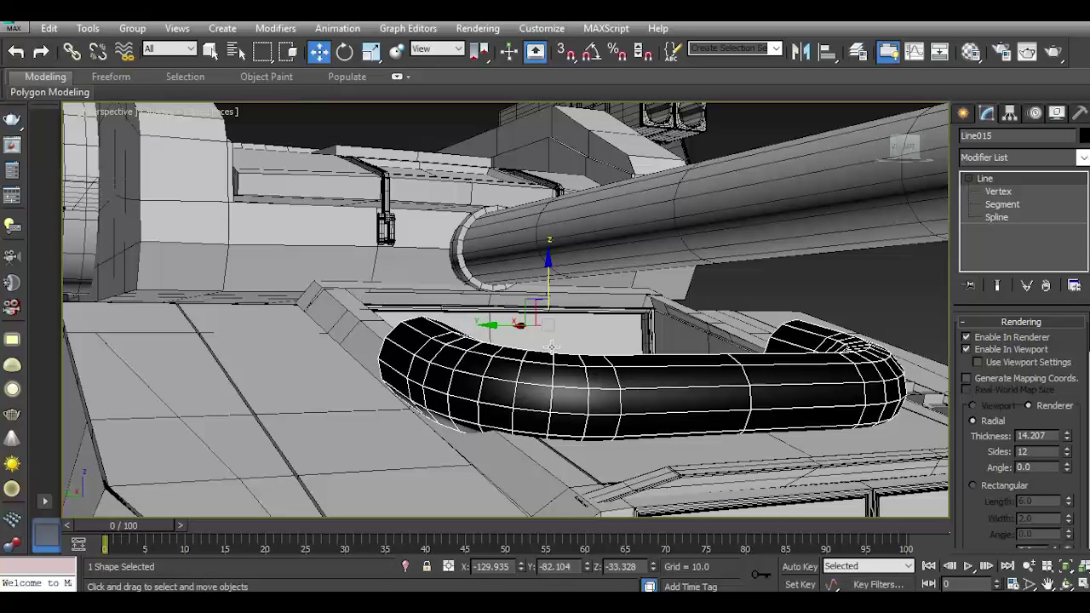
pyautogui.moveTo(492, 325); pyautogui.dragTo(531, 327)
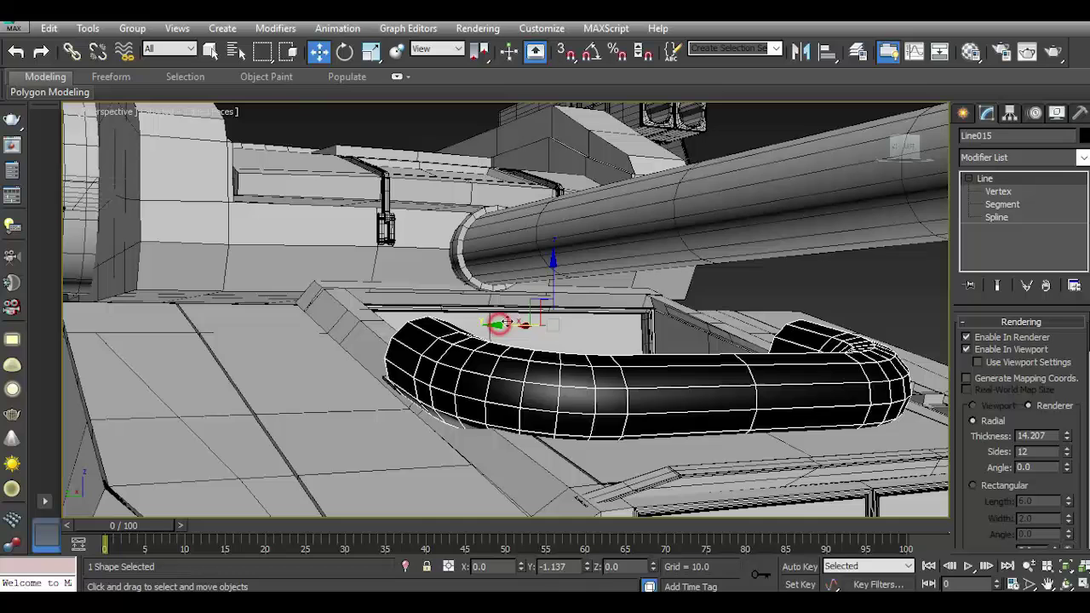
pyautogui.click(372, 52)
pyautogui.moveTo(574, 335); pyautogui.dragTo(590, 387)
pyautogui.click(319, 52)
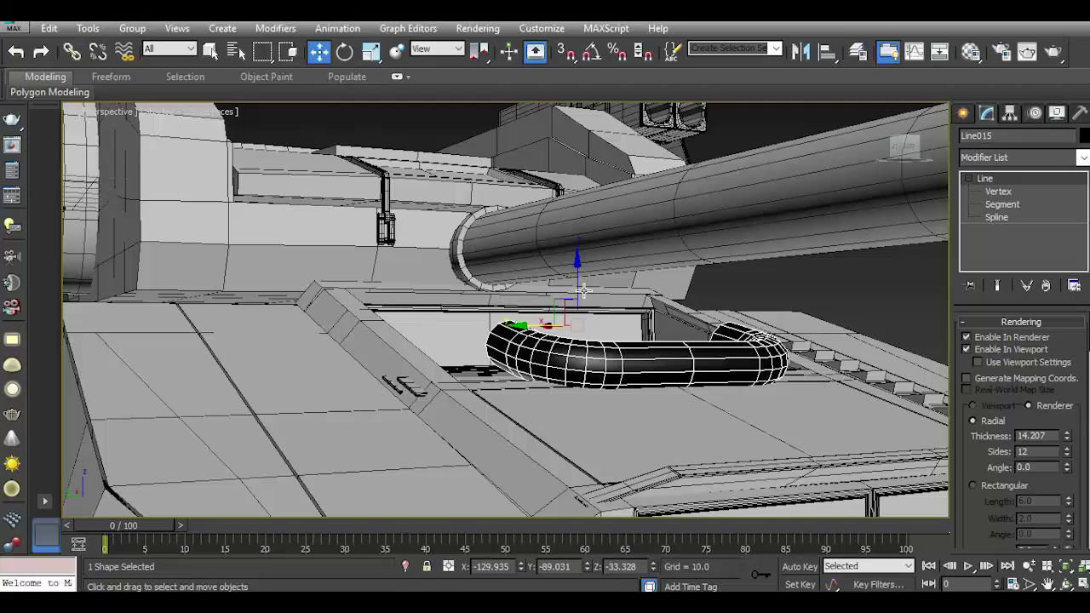
pyautogui.moveTo(578, 277); pyautogui.dragTo(579, 311)
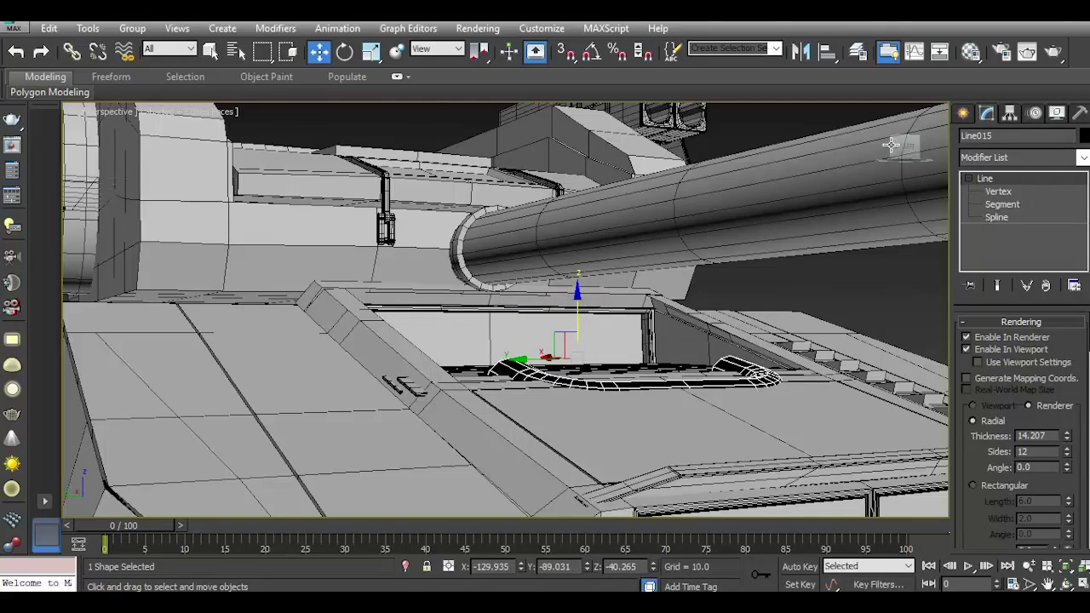
# Slide the tube handle across the deck and lower it to Z -42.385.
pyautogui.moveTo(891, 145); pyautogui.dragTo(637, 316)
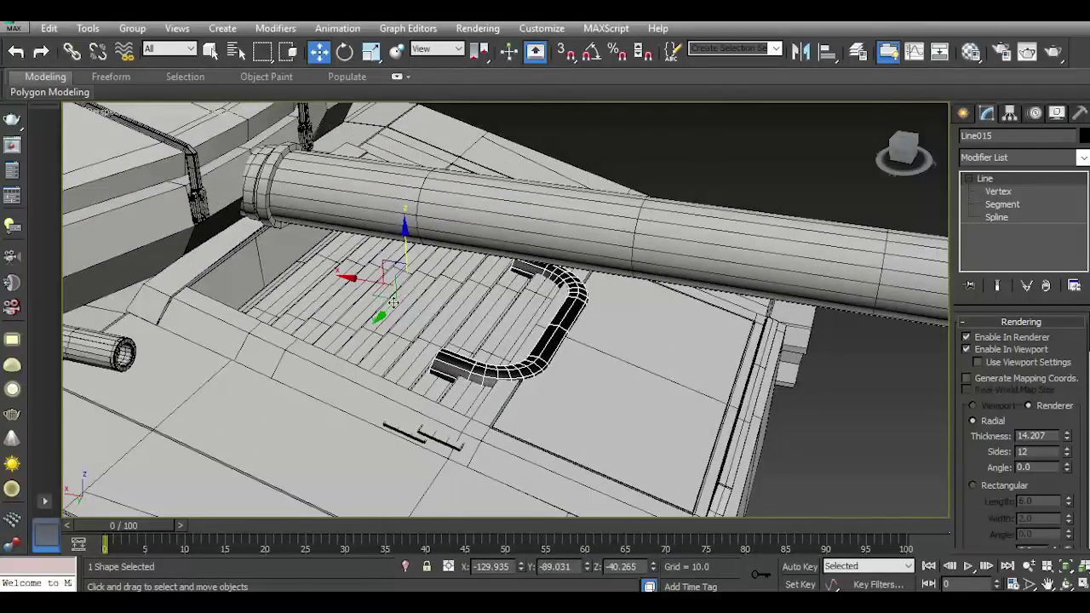
pyautogui.moveTo(367, 278); pyautogui.dragTo(466, 298)
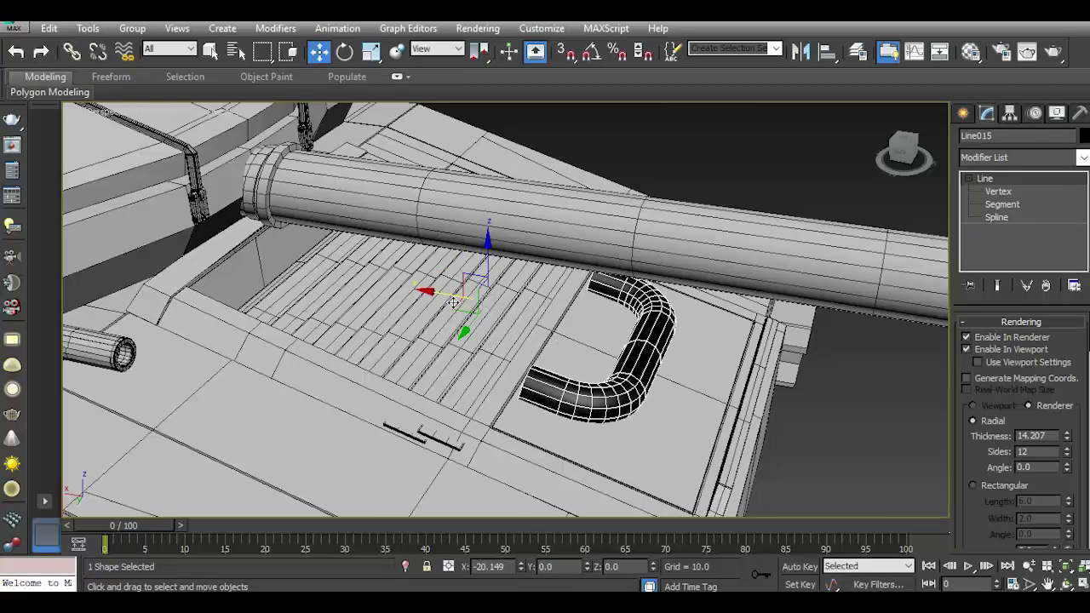
pyautogui.moveTo(498, 261); pyautogui.dragTo(499, 272)
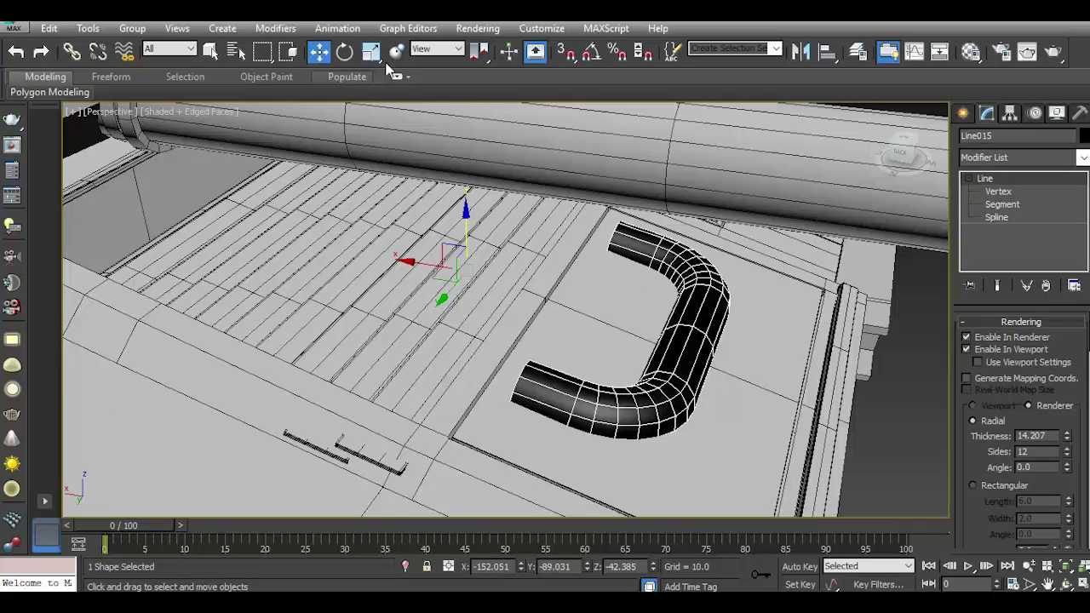
pyautogui.click(397, 51)
# Center the pivot on the tube handle and scale it to about 51%.
pyautogui.click(372, 51)
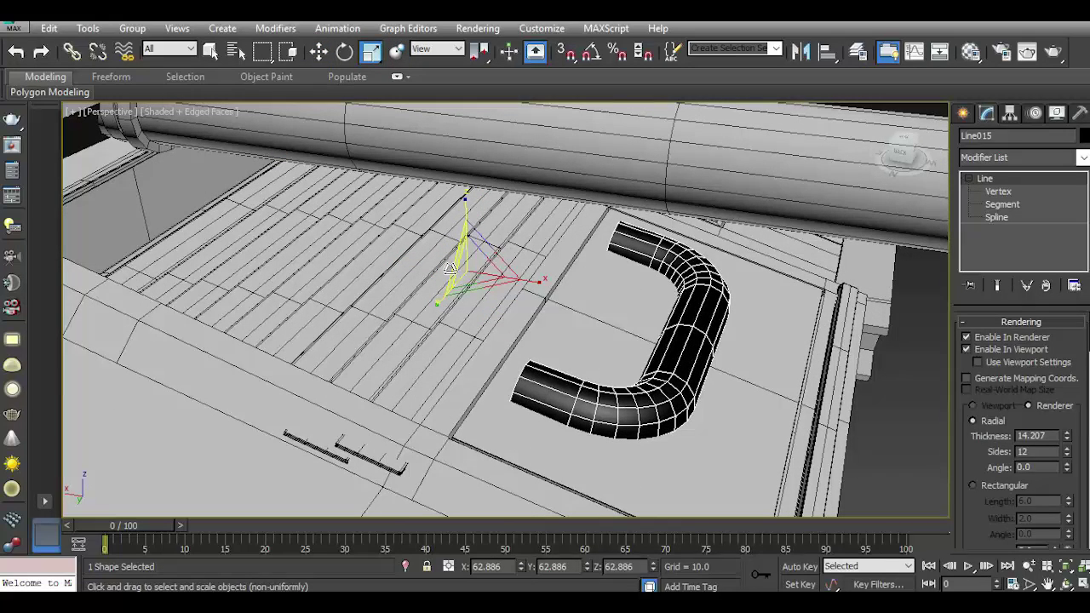
pyautogui.click(1013, 113)
pyautogui.click(1011, 220)
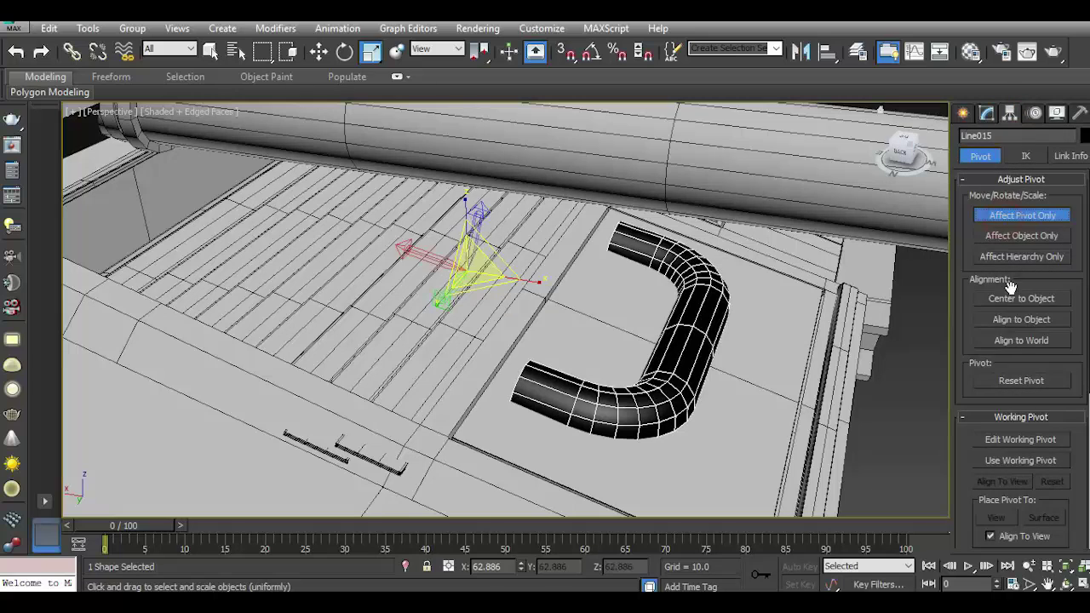
pyautogui.click(1020, 294)
pyautogui.click(988, 113)
pyautogui.moveTo(637, 328); pyautogui.dragTo(654, 434)
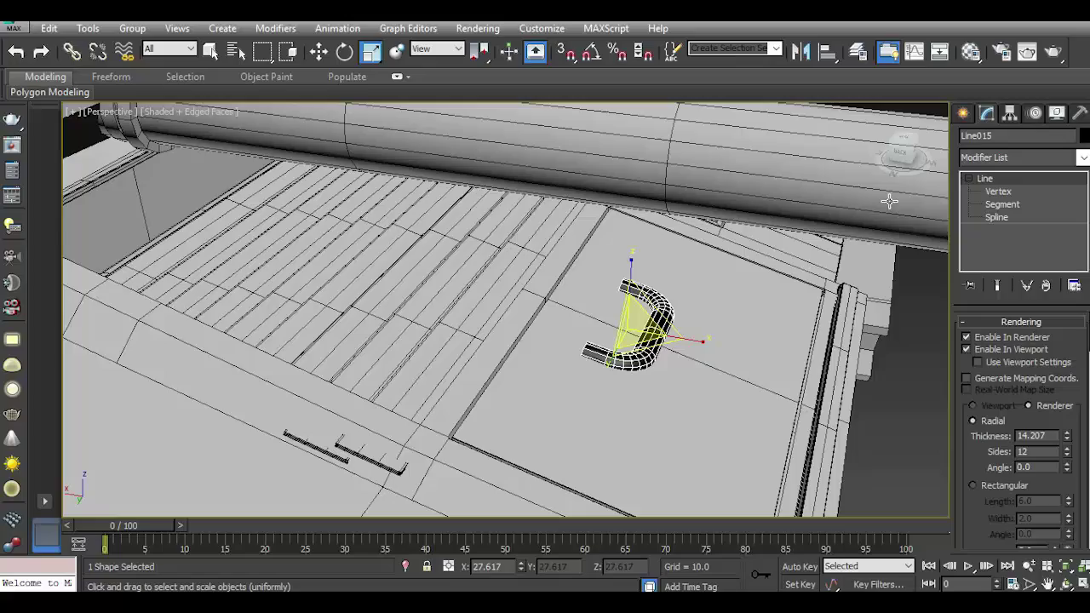
# Raise the handle, turn it about Z, and lower it flush onto the deck.
pyautogui.keyDown('alt'); pyautogui.moveTo(546, 358); pyautogui.dragTo(593, 384, button='middle'); pyautogui.keyUp('alt')
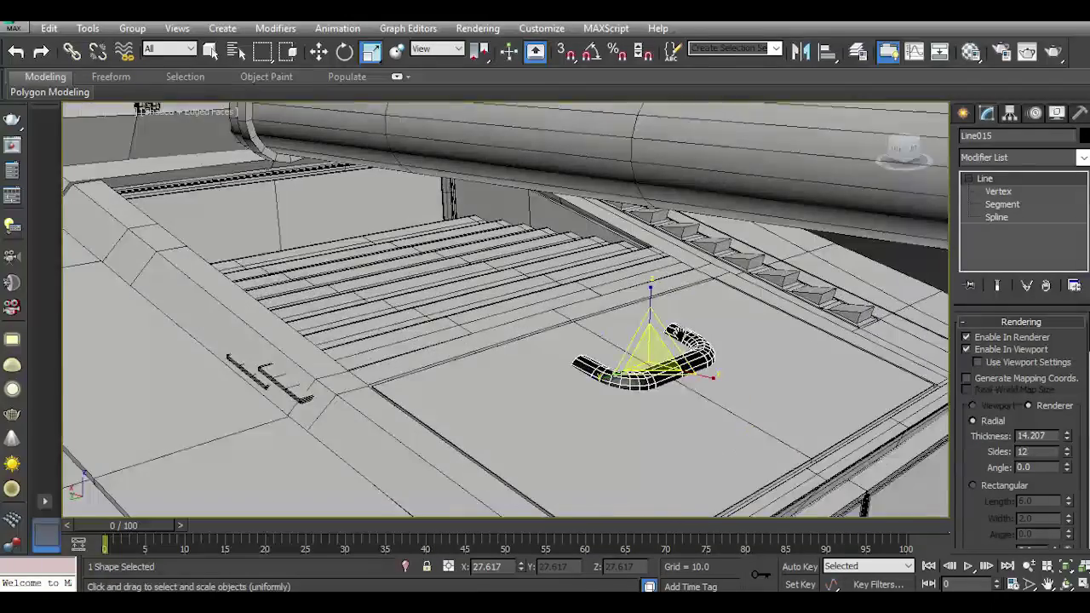
pyautogui.scroll(4, 594, 384)
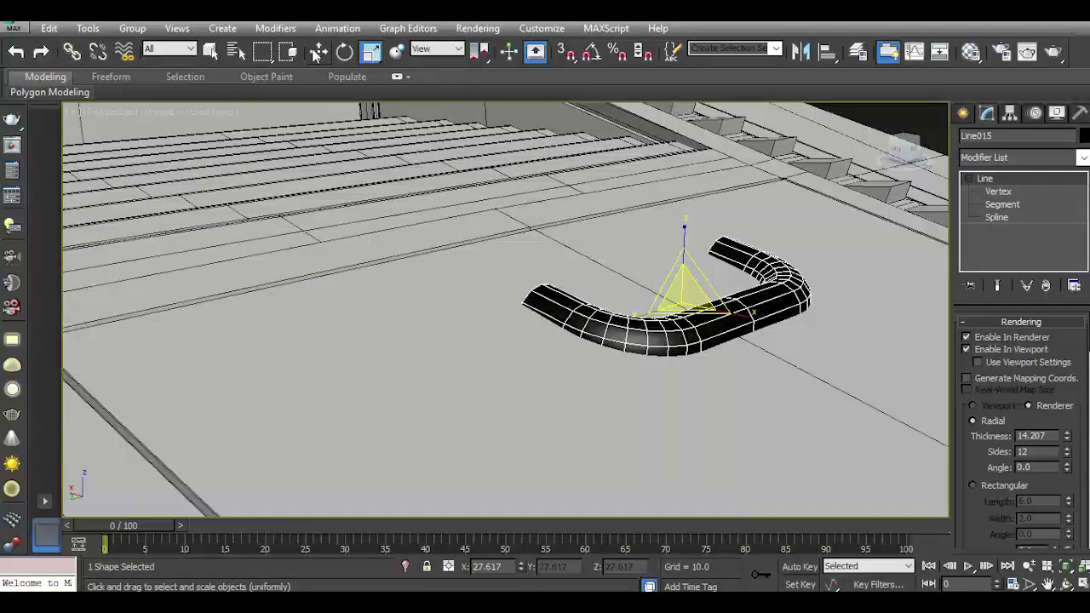
pyautogui.click(317, 51)
pyautogui.moveTo(682, 259); pyautogui.dragTo(683, 235)
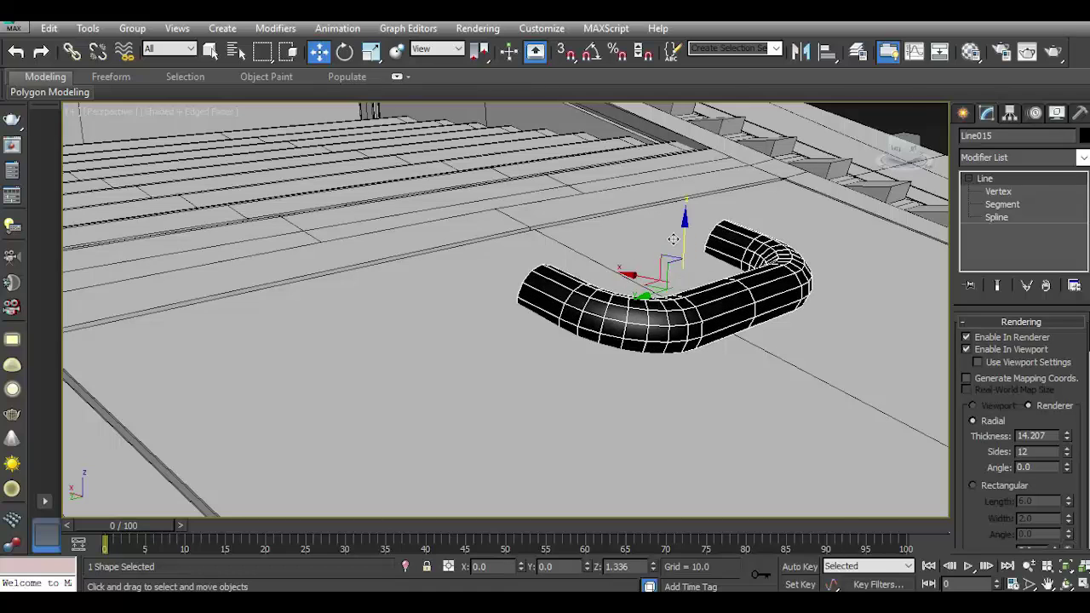
pyautogui.click(344, 53)
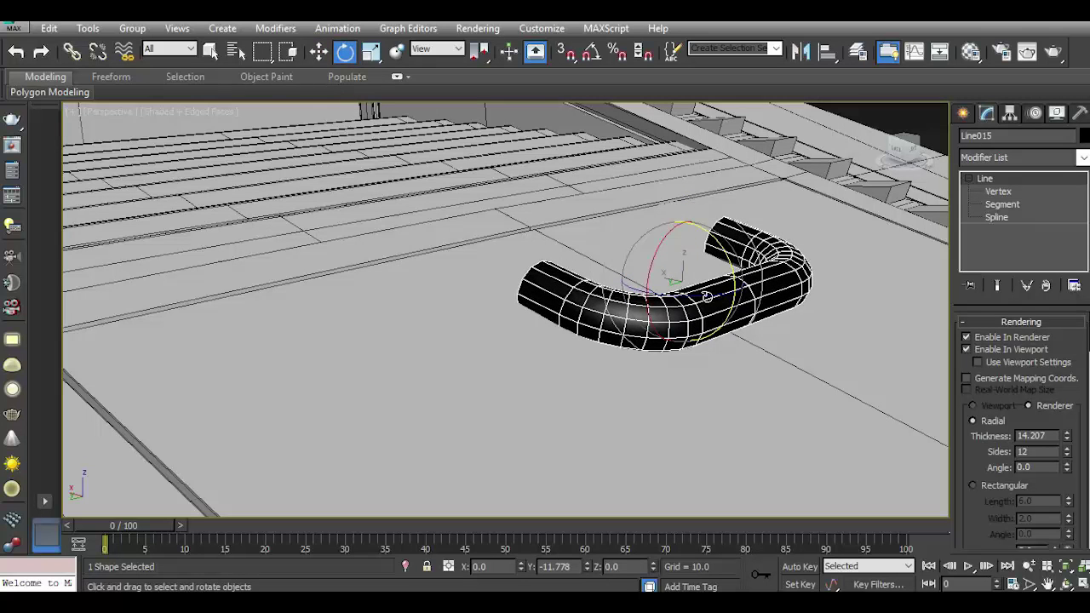
pyautogui.moveTo(726, 266); pyautogui.dragTo(754, 281)
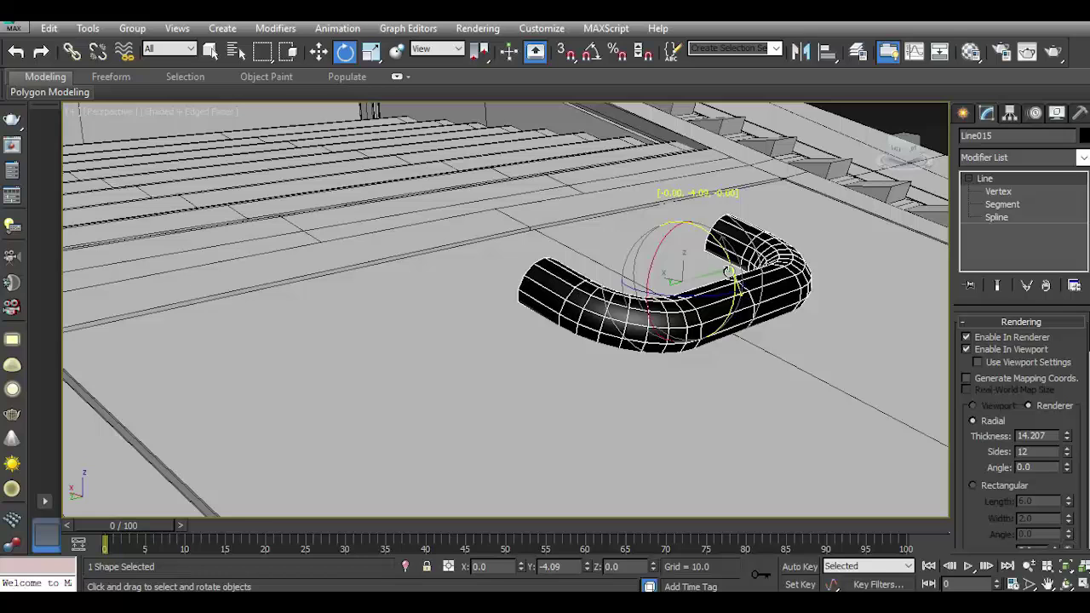
pyautogui.click(318, 51)
pyautogui.moveTo(684, 236); pyautogui.dragTo(678, 238)
pyautogui.scroll(-4, 610, 388)
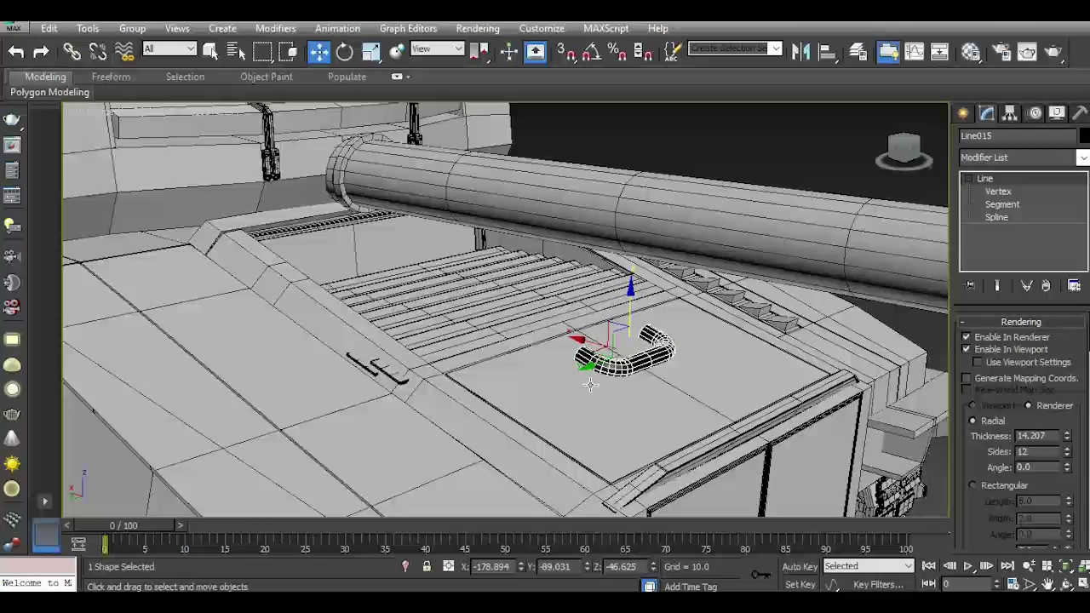
# Deselect the handle and orbit to a side-on view of the front hull.
pyautogui.click(741, 169)
pyautogui.moveTo(908, 149); pyautogui.dragTo(805, 154)
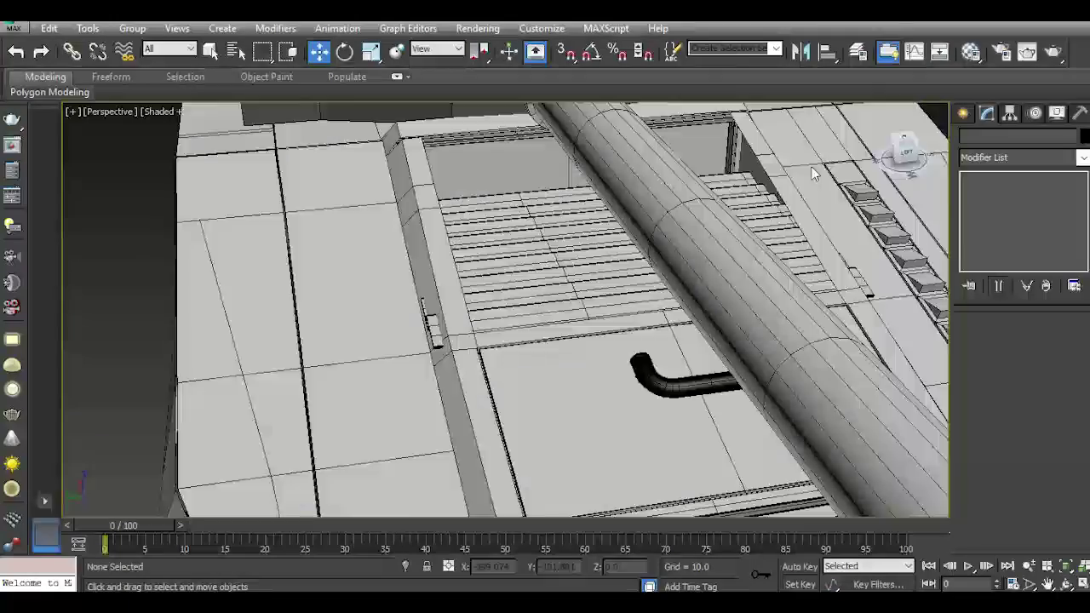
pyautogui.scroll(-3, 523, 204)
pyautogui.scroll(-2, 523, 204)
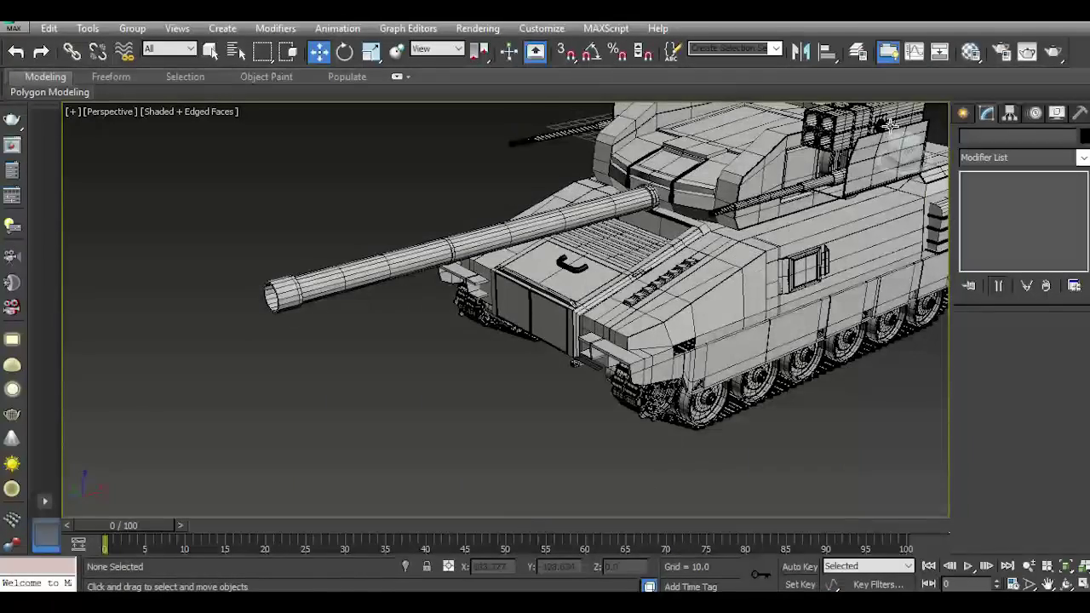
pyautogui.keyDown('alt'); pyautogui.moveTo(575, 362); pyautogui.dragTo(549, 265, button='middle'); pyautogui.keyUp('alt')
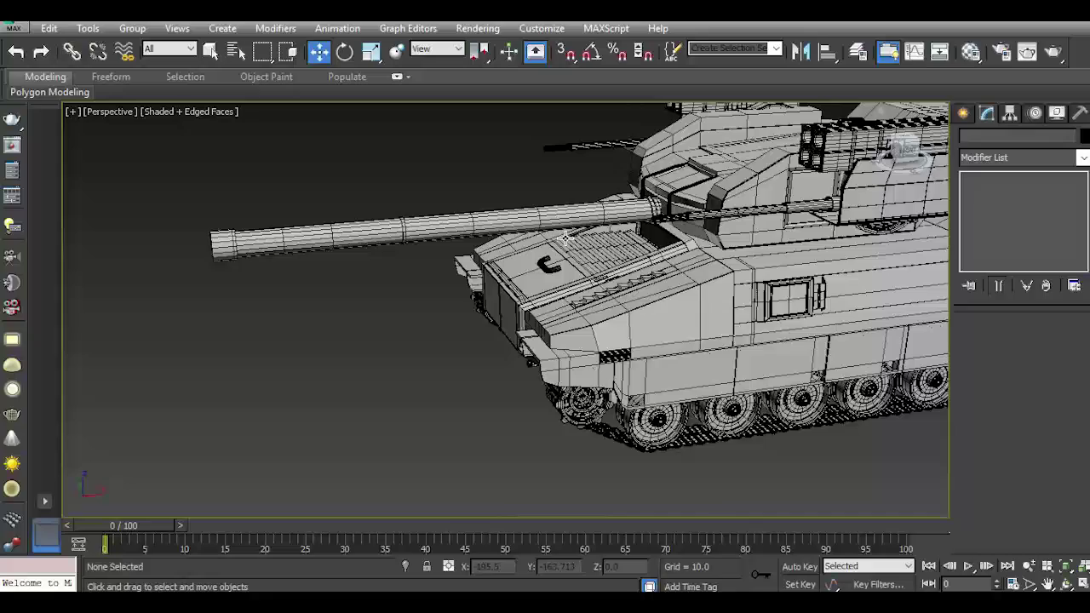
pyautogui.scroll(4, 549, 265)
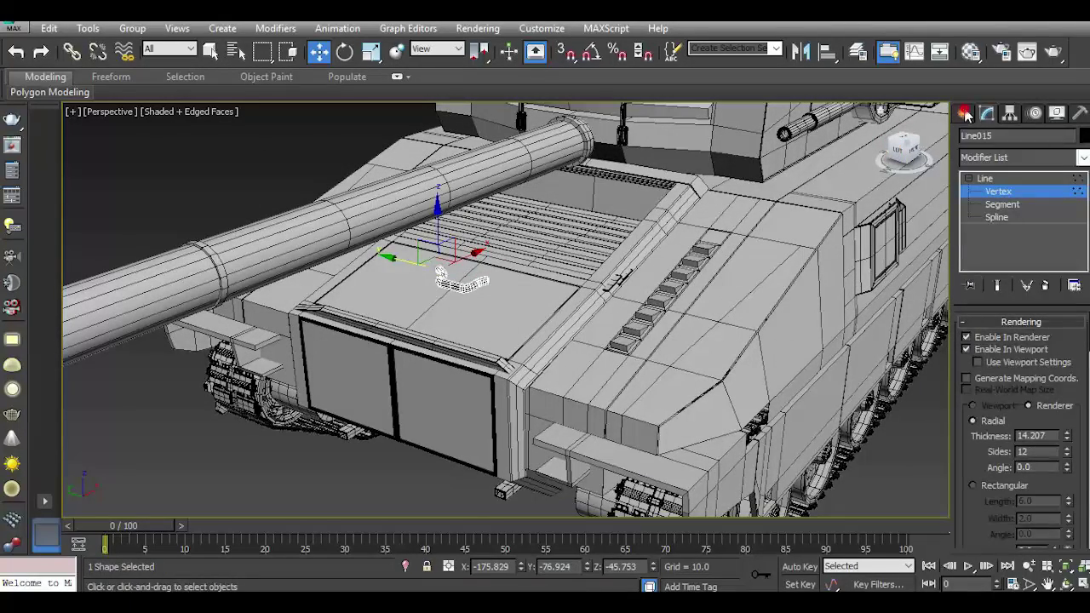
pyautogui.click(966, 115)
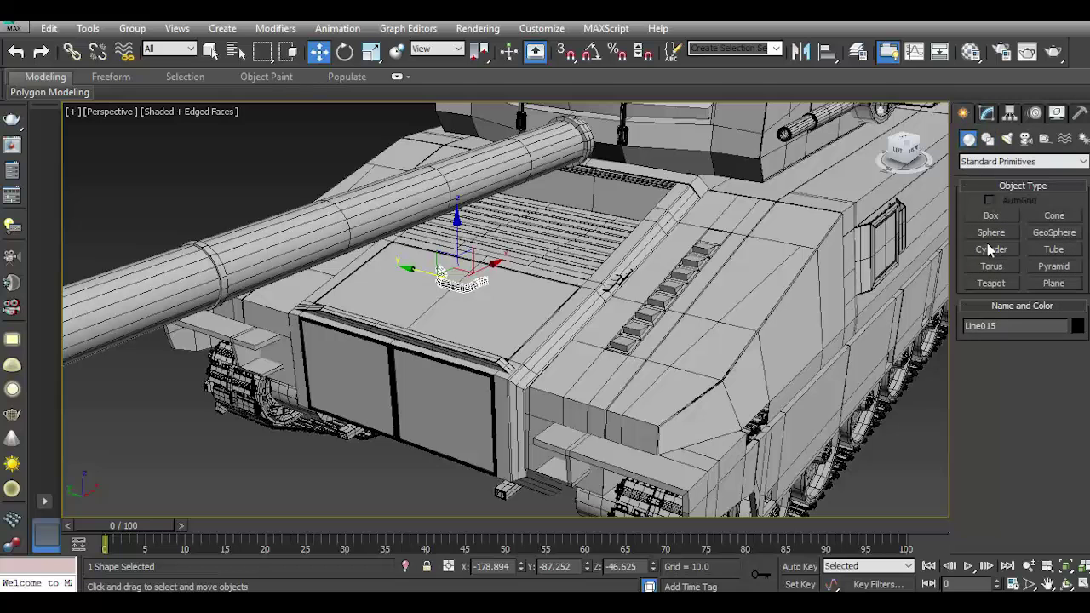
# Draw a cylinder of radius 4.905 beside the tube handle in the Front view.
pyautogui.click(997, 251)
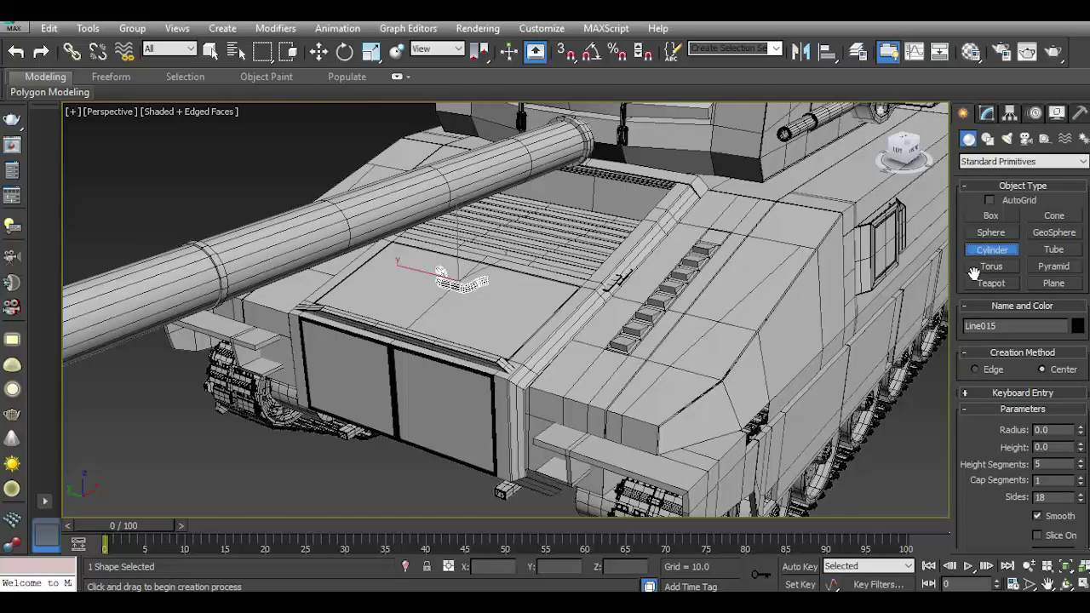
pyautogui.press('f')
pyautogui.scroll(2, 522, 336)
pyautogui.scroll(2, 516, 340)
pyautogui.moveTo(516, 340); pyautogui.dragTo(537, 345)
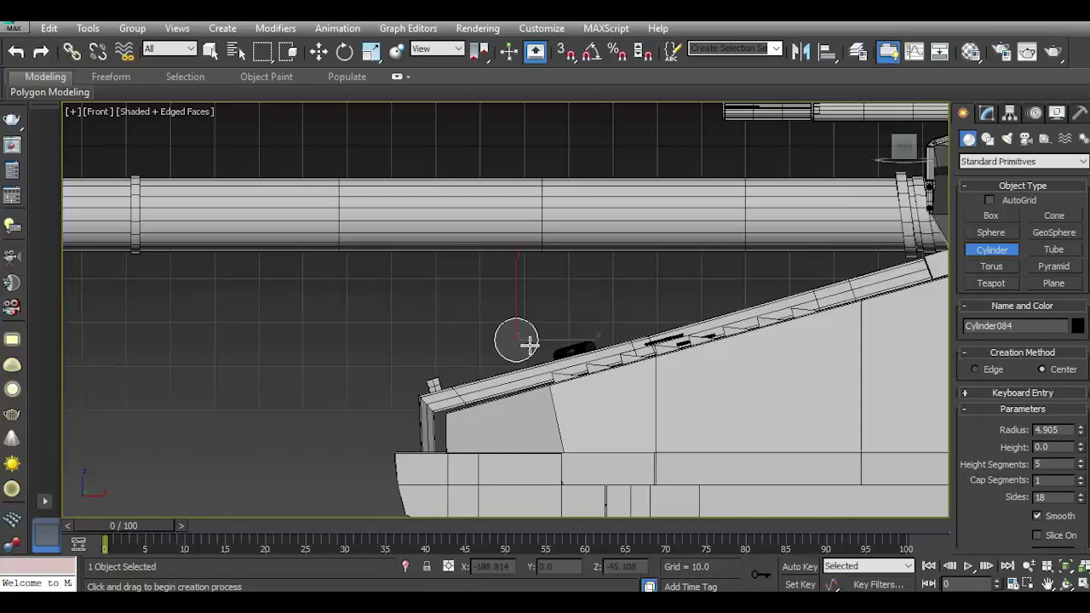
pyautogui.click(318, 51)
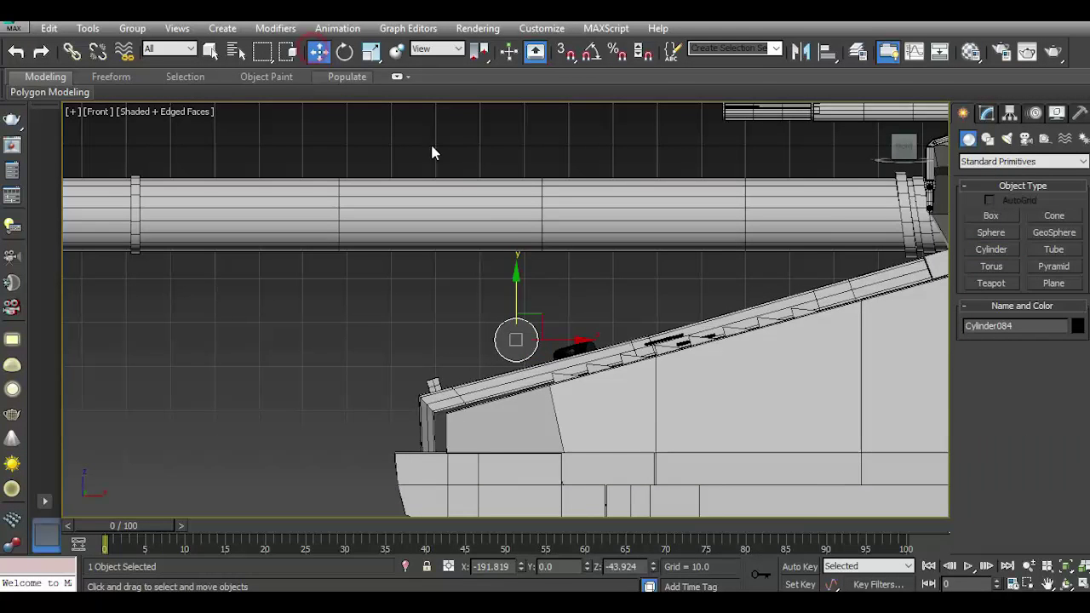
# Set the cylinder's height to 1.526 with 1 height segment.
pyautogui.keyDown('alt'); pyautogui.moveTo(513, 248); pyautogui.dragTo(668, 294, button='middle'); pyautogui.keyUp('alt')
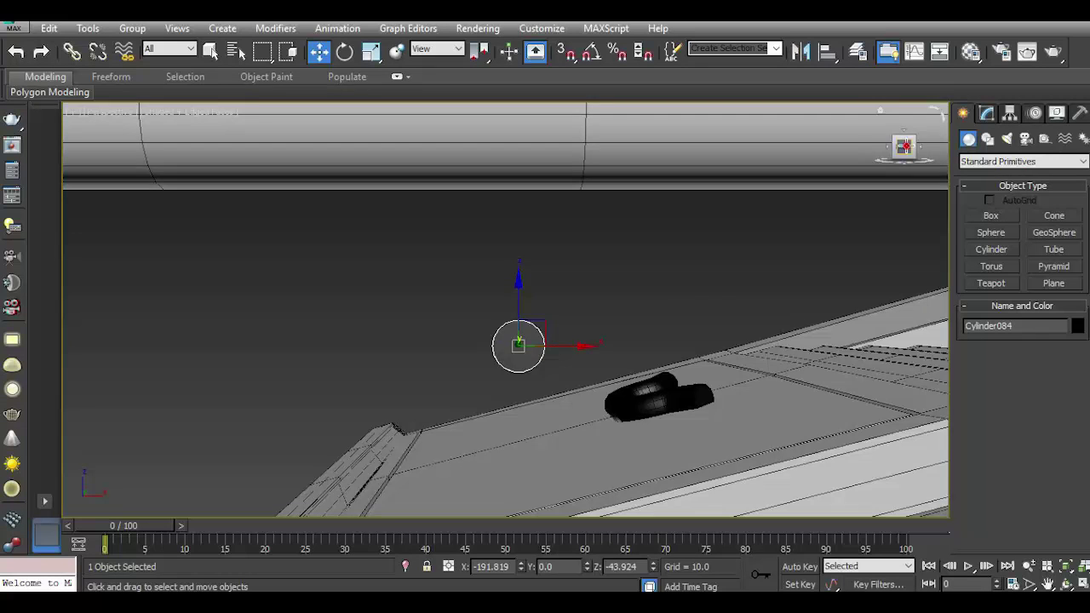
pyautogui.moveTo(928, 160); pyautogui.dragTo(486, 338)
pyautogui.scroll(3, 486, 338)
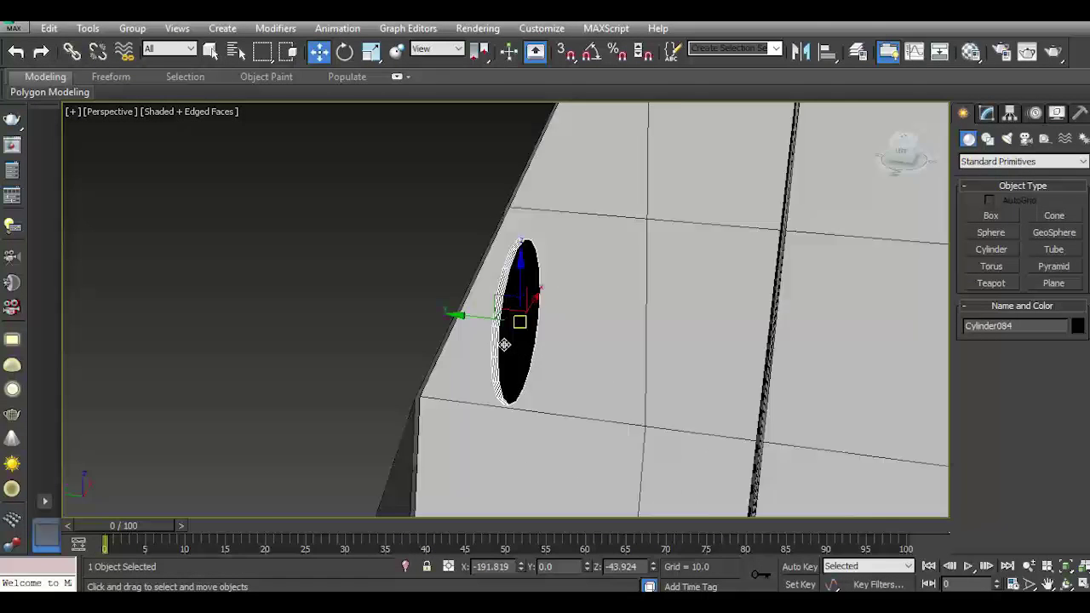
pyautogui.scroll(2, 499, 345)
pyautogui.click(986, 114)
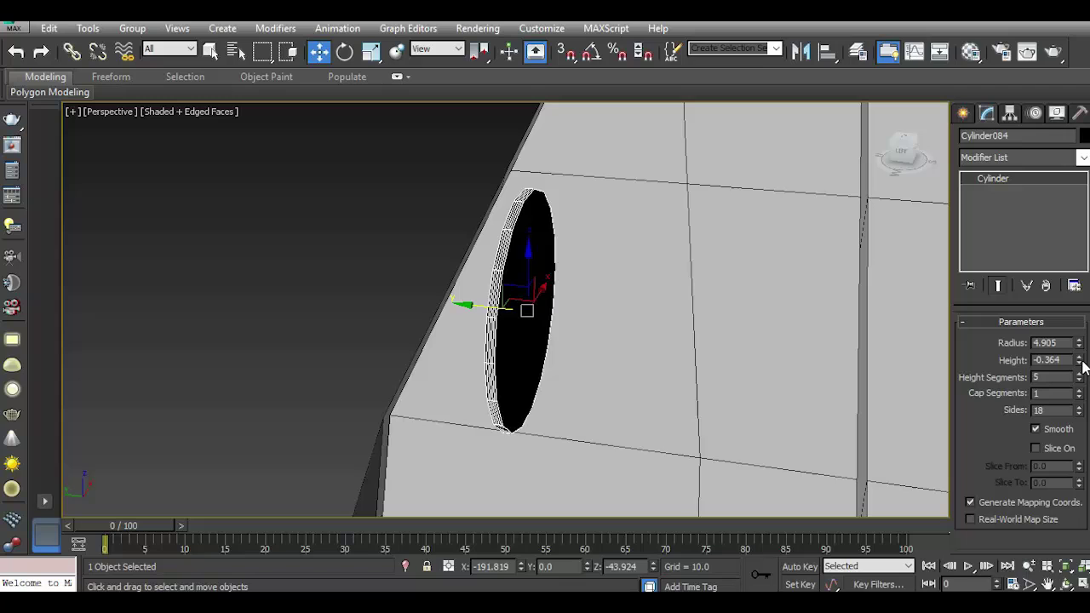
pyautogui.moveTo(1079, 364); pyautogui.dragTo(1076, 338)
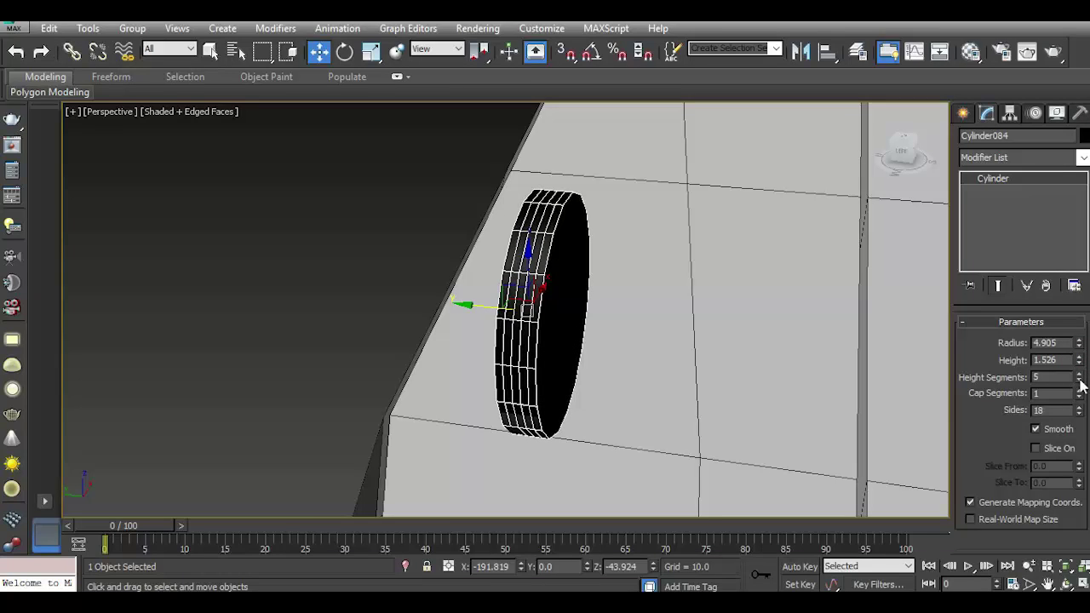
pyautogui.moveTo(1079, 382); pyautogui.dragTo(1079, 385)
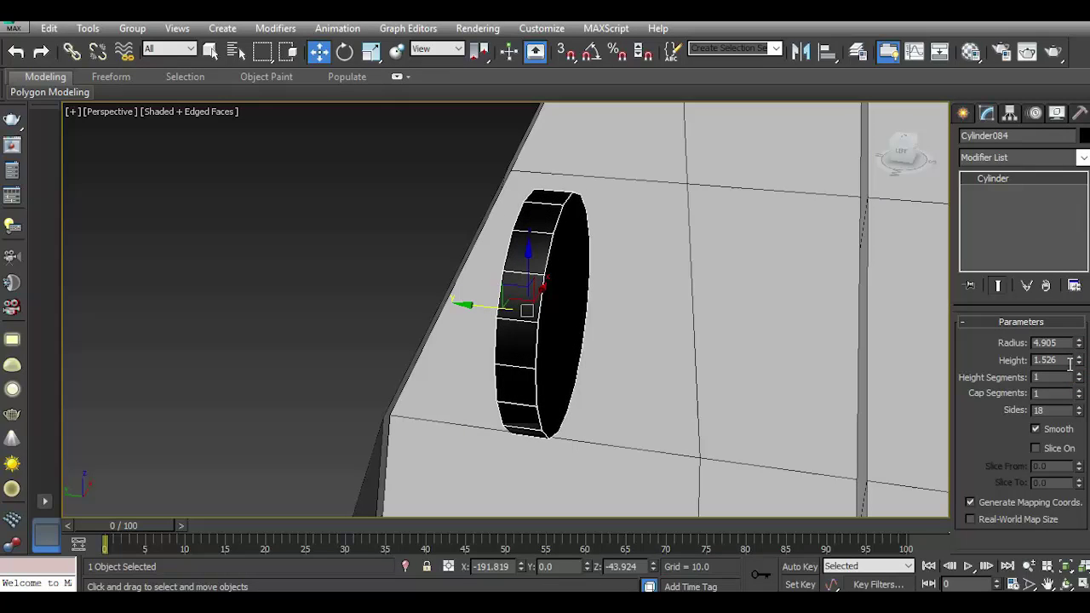
# Thin the disc to height 1.144 and convert it to Editable Poly.
pyautogui.moveTo(1082, 363); pyautogui.dragTo(1082, 382)
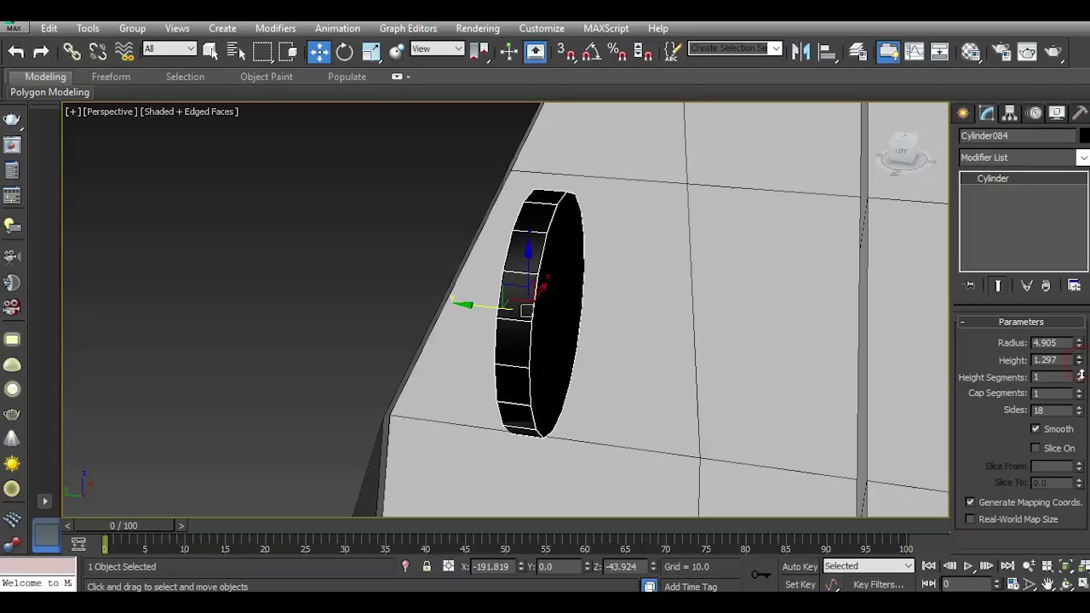
pyautogui.rightClick(1049, 231)
pyautogui.click(1019, 364)
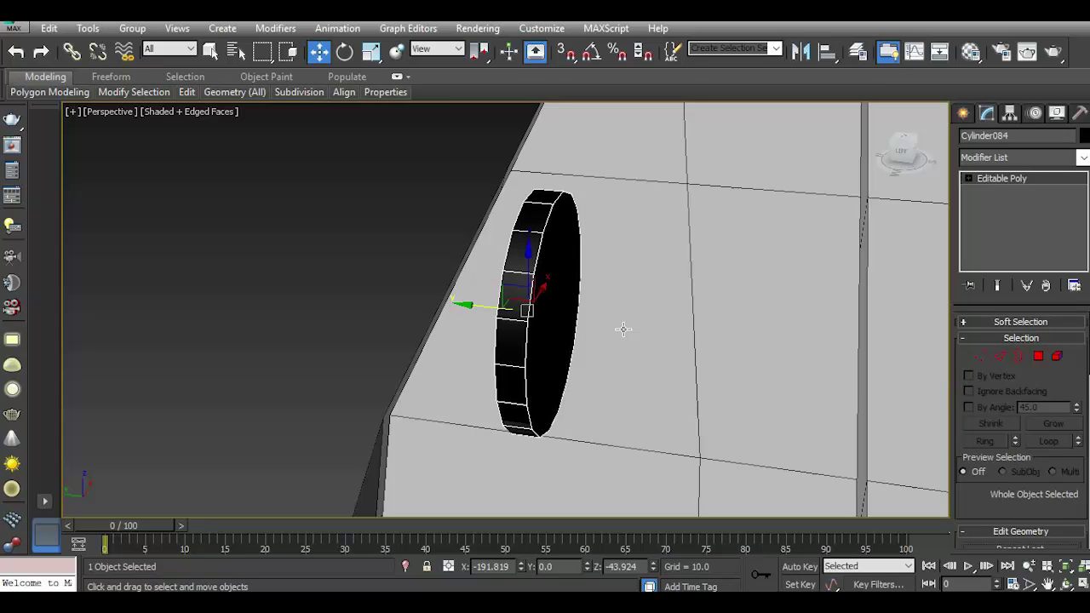
# Flatten the disc's bottom row of vertices with Make Planar Y in the Front view.
pyautogui.press('f')
pyautogui.scroll(4, 526, 359)
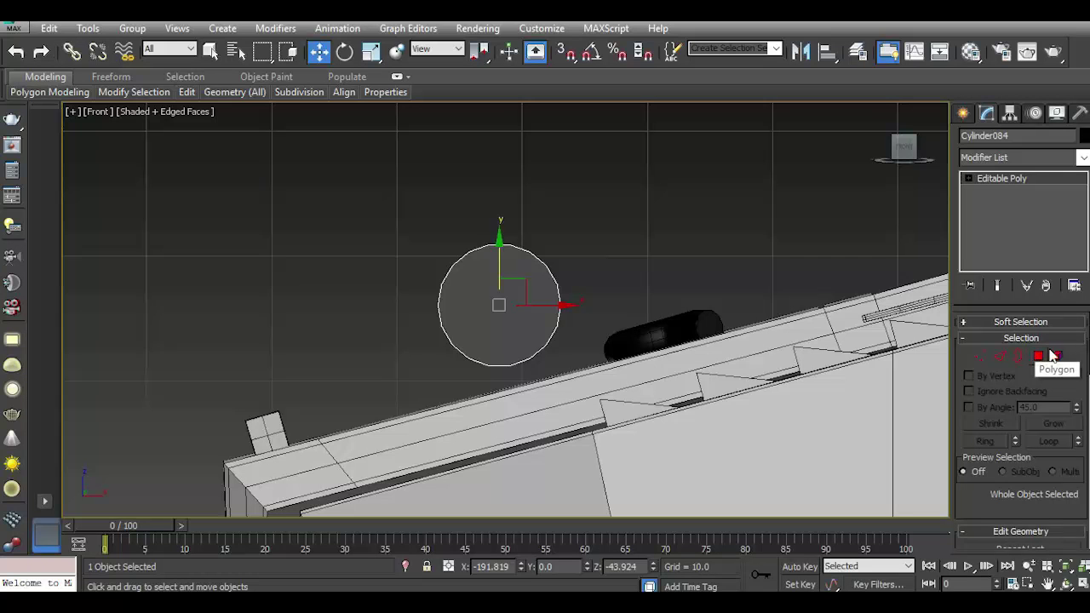
pyautogui.click(976, 358)
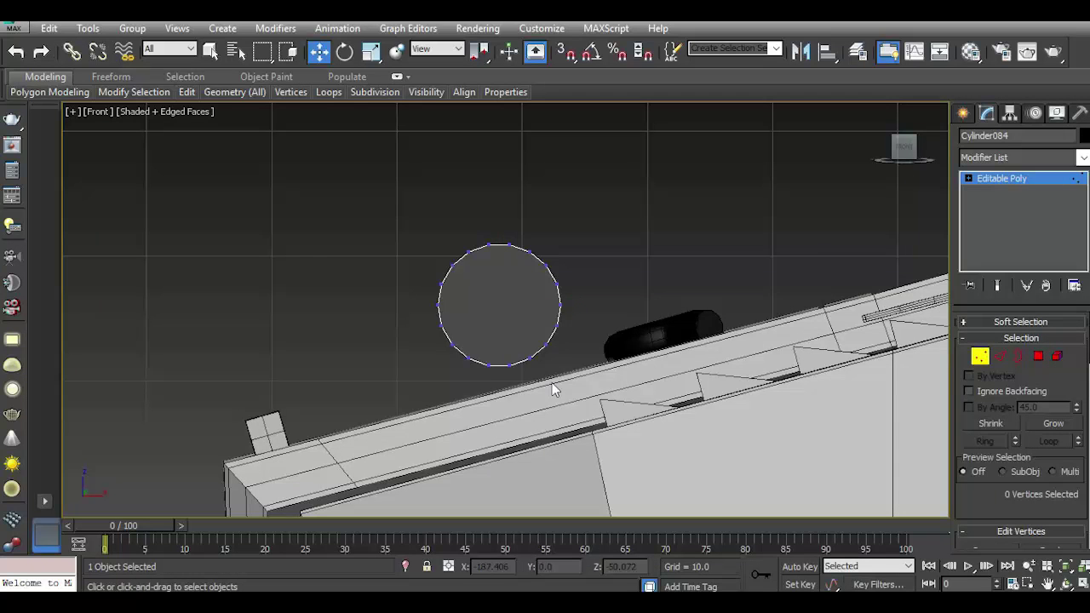
pyautogui.scroll(3, 482, 362)
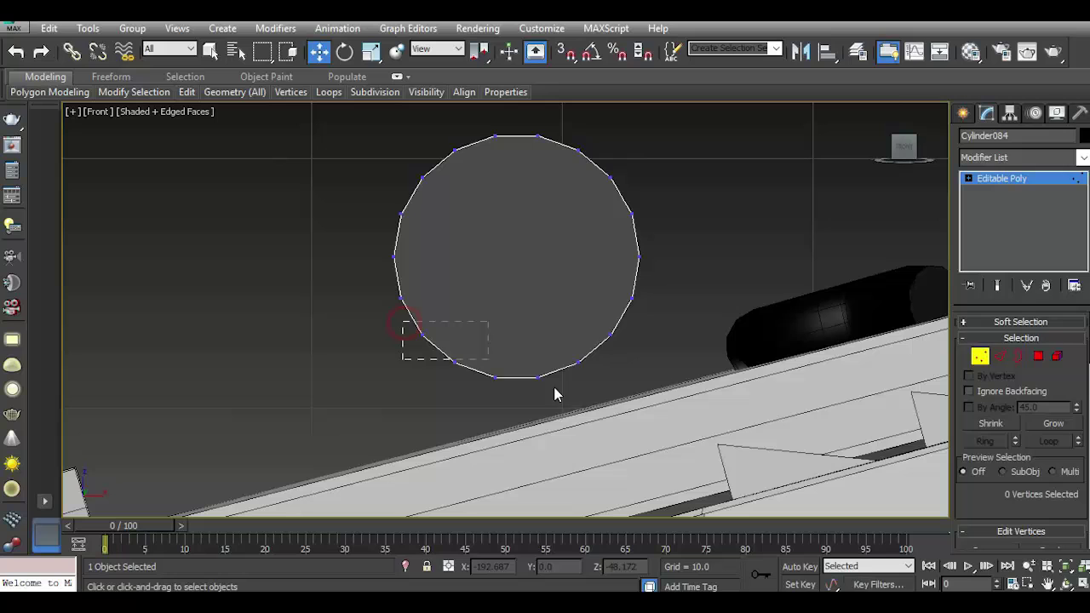
pyautogui.moveTo(714, 452); pyautogui.dragTo(763, 443)
pyautogui.scroll(-5, 1033, 464)
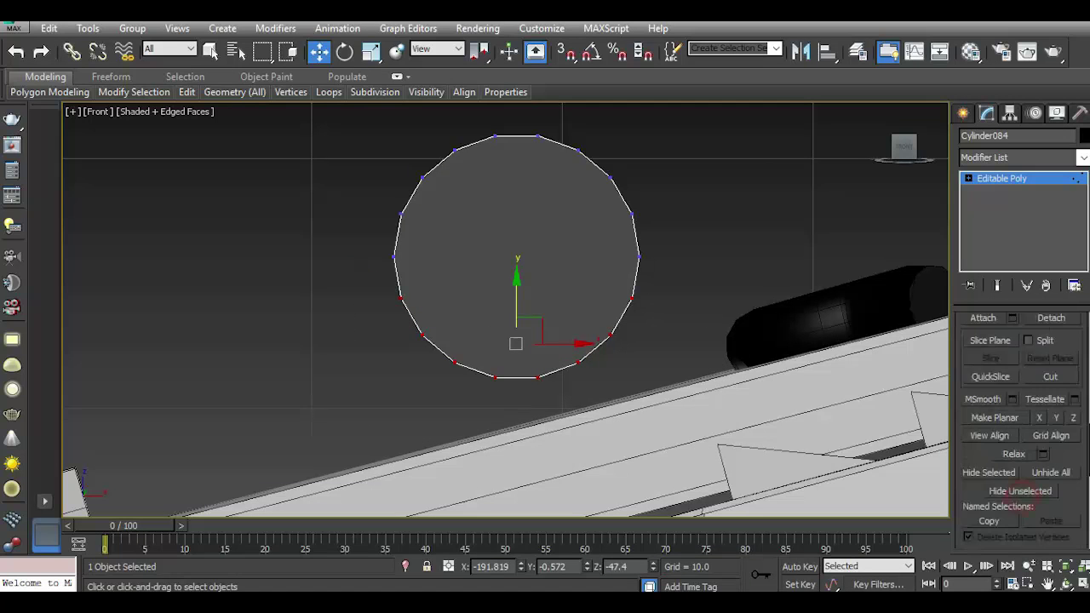
pyautogui.click(1057, 418)
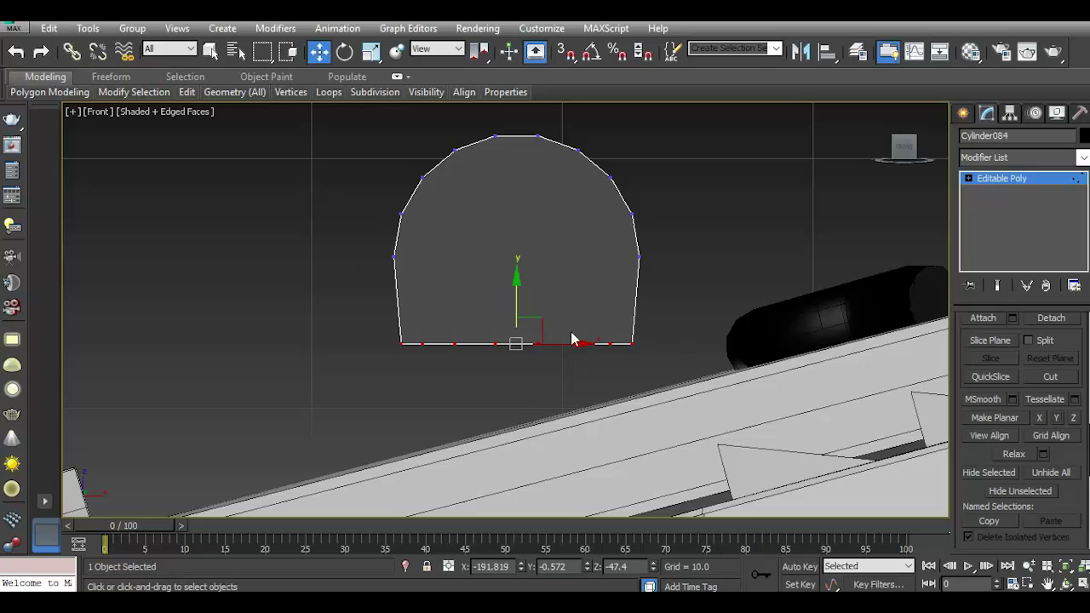
# Push the bottom corner vertices outward on X to splay the arch's base.
pyautogui.moveTo(385, 321); pyautogui.dragTo(463, 357)
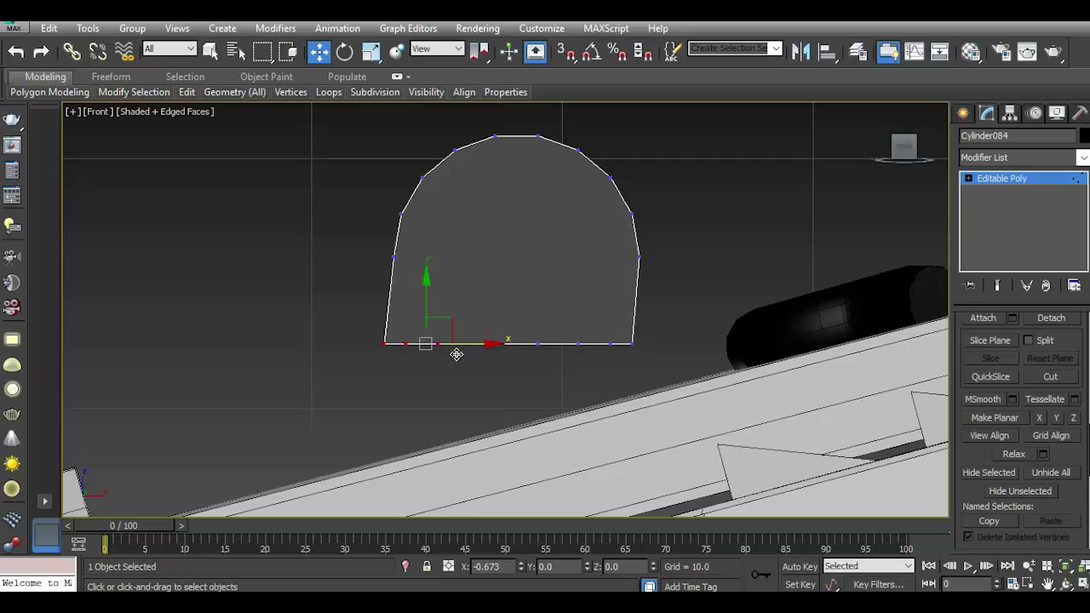
pyautogui.moveTo(594, 343); pyautogui.dragTo(692, 381)
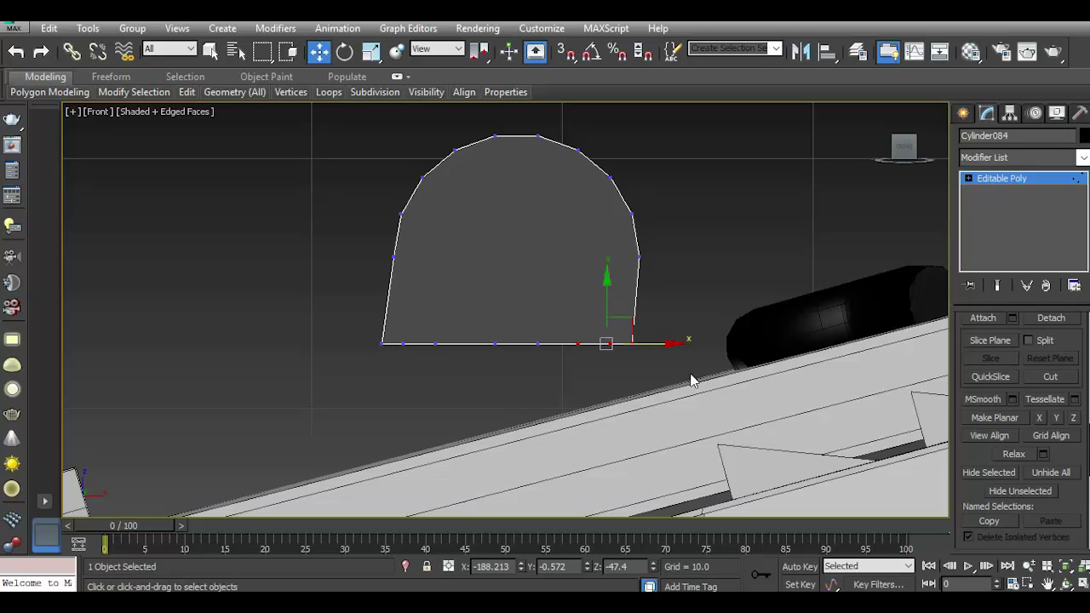
pyautogui.moveTo(663, 344); pyautogui.dragTo(683, 347)
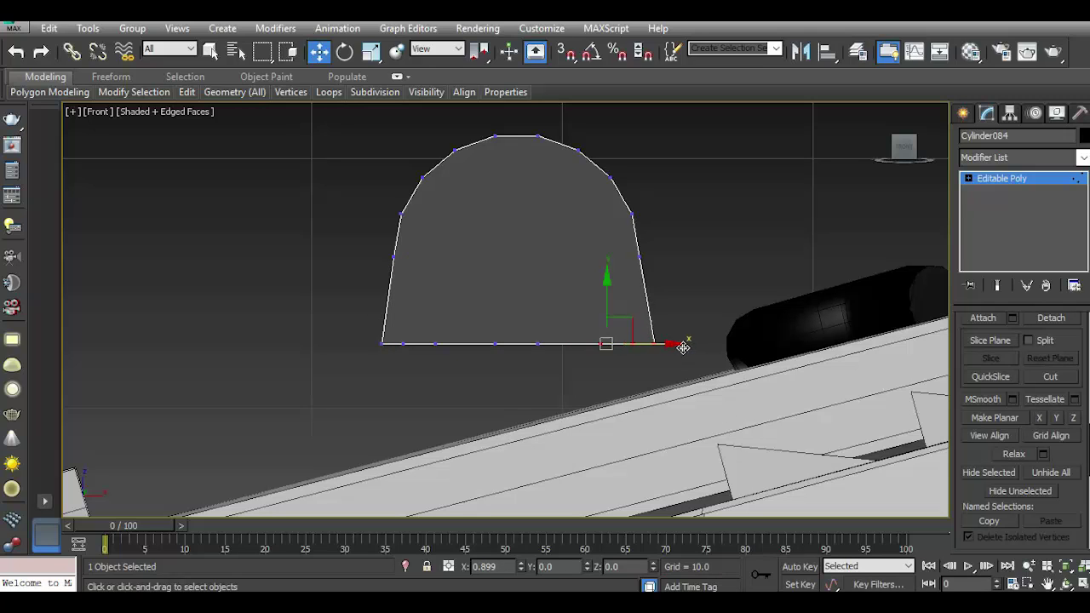
pyautogui.press('p')
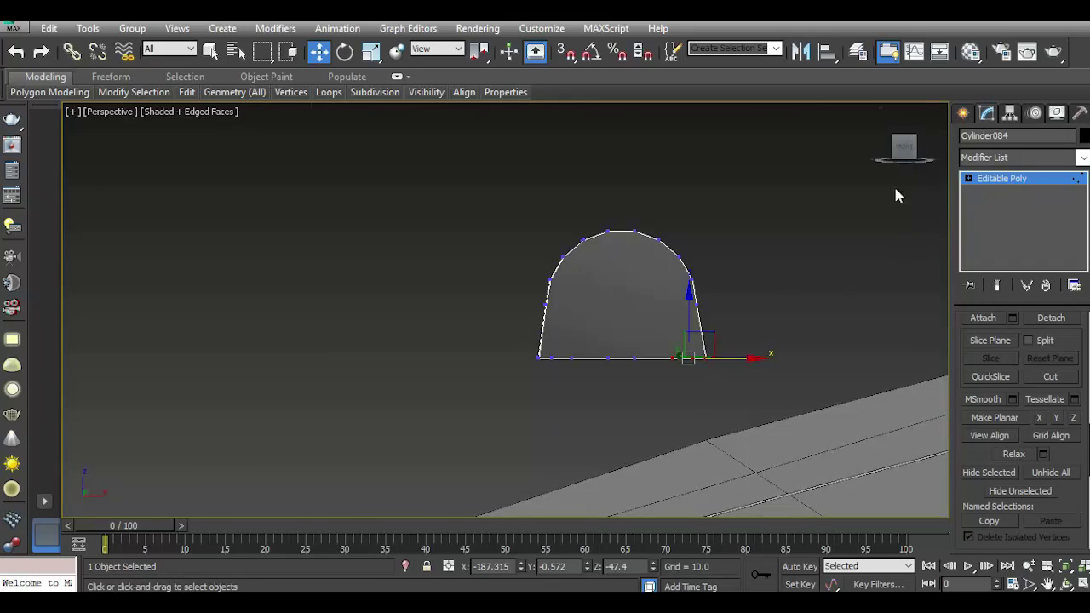
pyautogui.moveTo(910, 153)
pyautogui.mouseDown()
pyautogui.moveTo(124, 173)
pyautogui.moveTo(269, 177)
pyautogui.moveTo(263, 169)
pyautogui.mouseUp()
# Inset the arch's front and back faces by 0.095, then again by 1.906.
pyautogui.scroll(5, 421, 263)
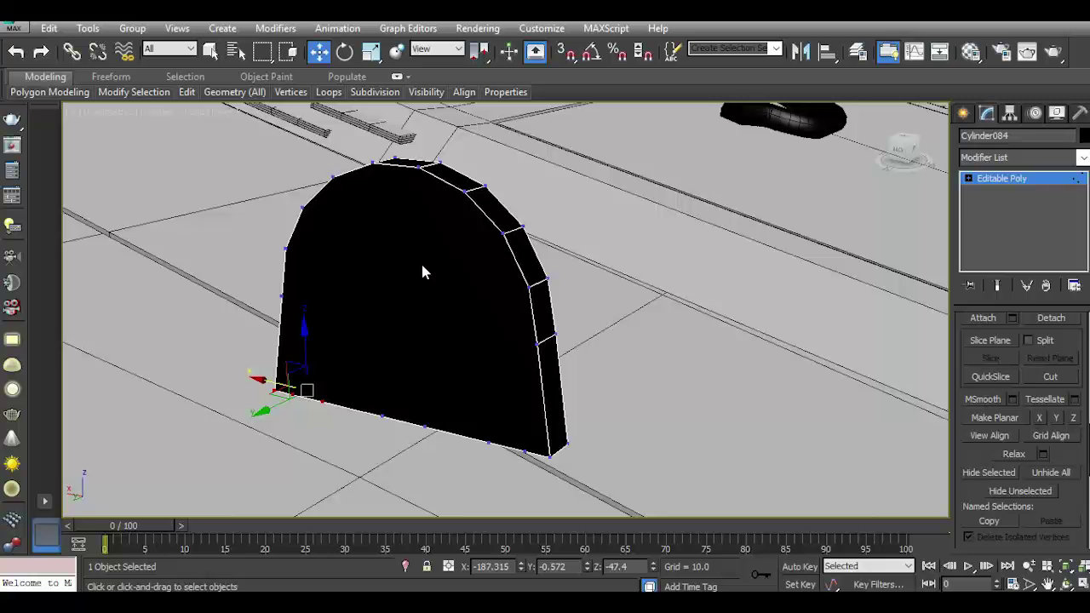
pyautogui.click(970, 179)
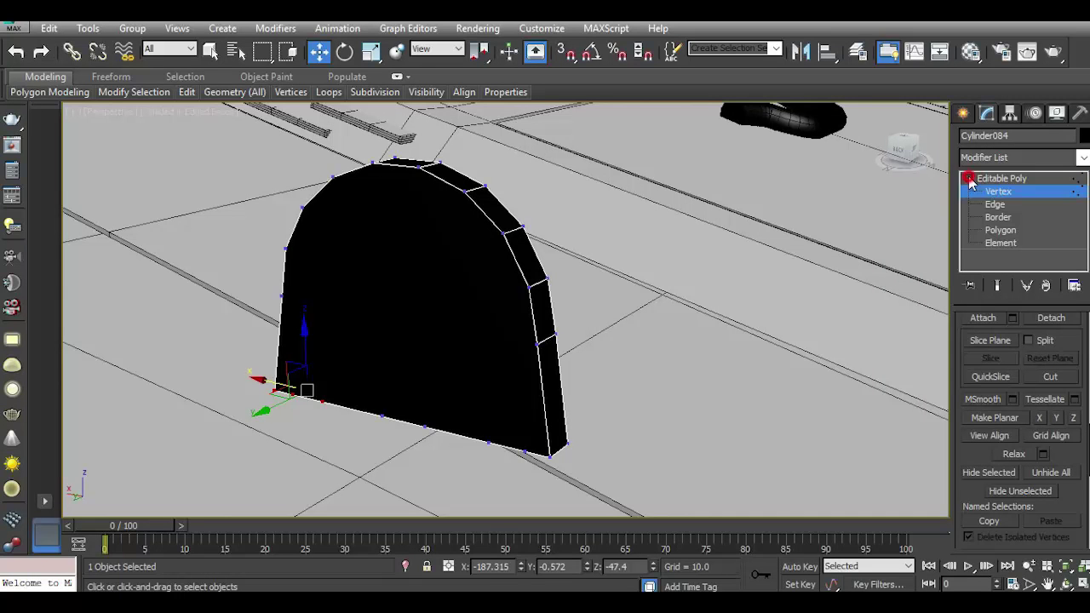
pyautogui.click(998, 231)
pyautogui.click(366, 300)
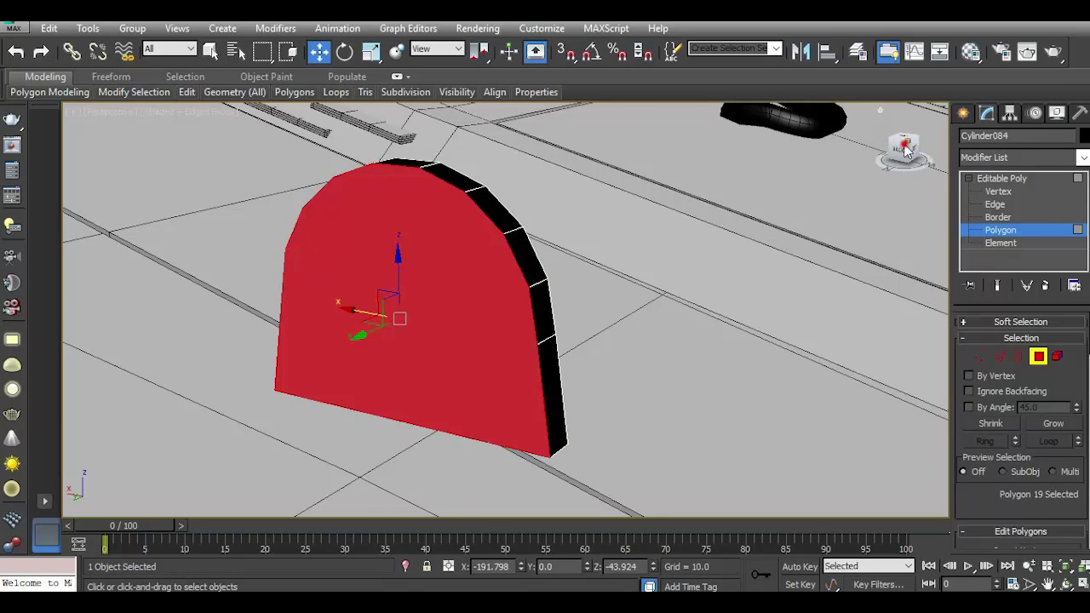
pyautogui.moveTo(905, 149); pyautogui.dragTo(888, 250)
pyautogui.keyDown('ctrl'); pyautogui.click(714, 291); pyautogui.keyUp('ctrl')
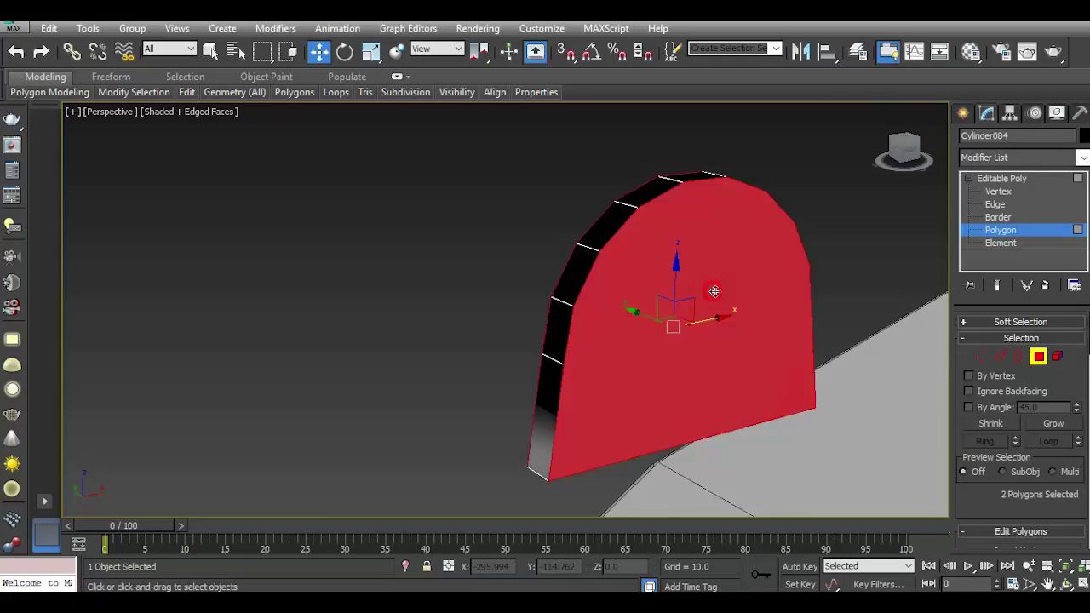
pyautogui.scroll(-5, 1004, 486)
pyautogui.scroll(-1, 1048, 409)
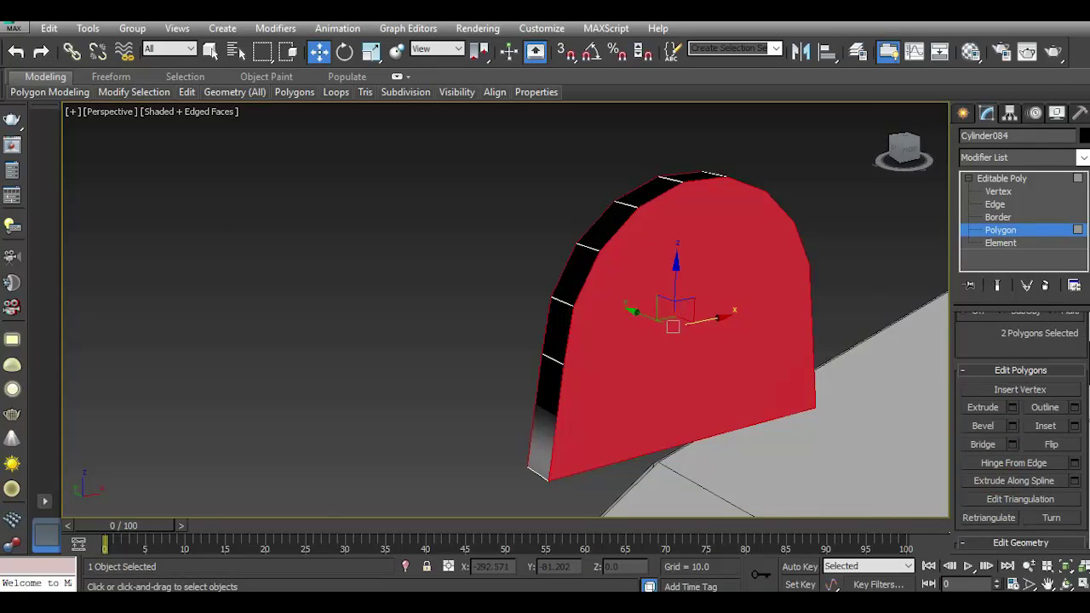
pyautogui.click(1057, 426)
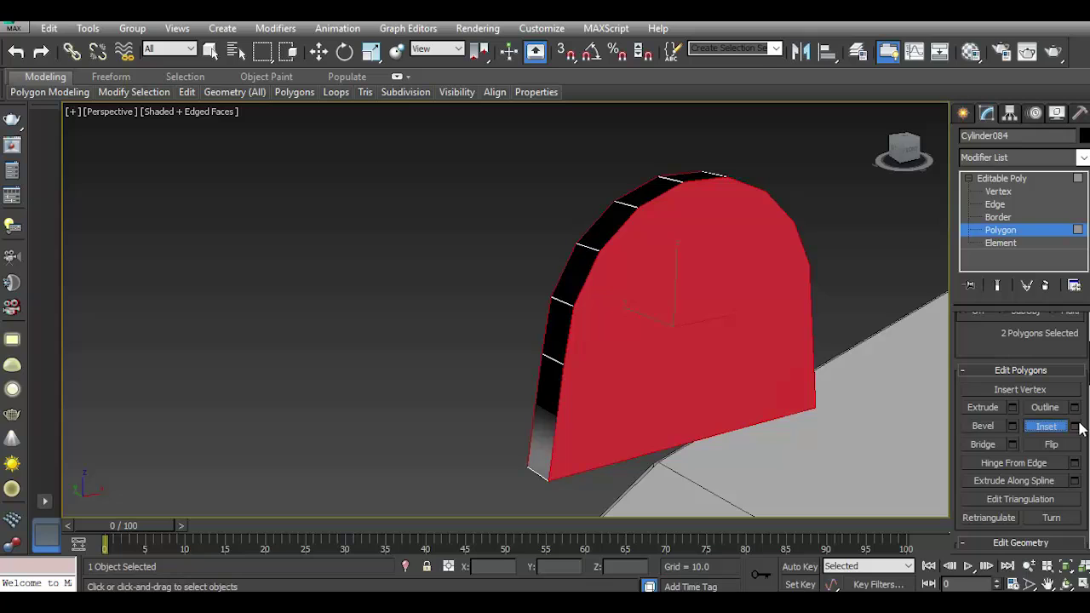
pyautogui.click(1076, 426)
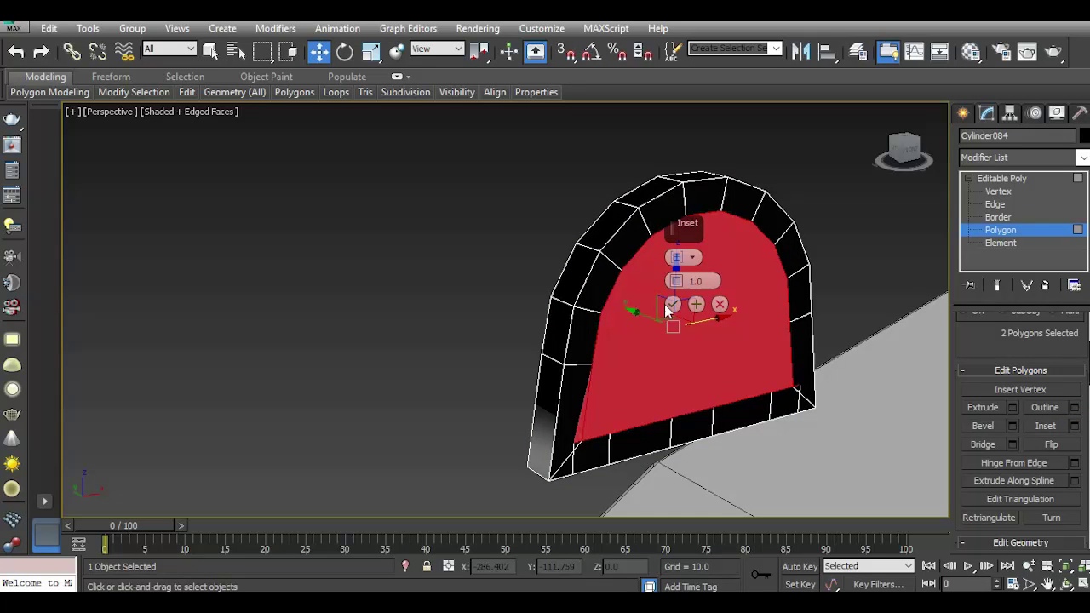
pyautogui.moveTo(676, 281); pyautogui.dragTo(676, 286)
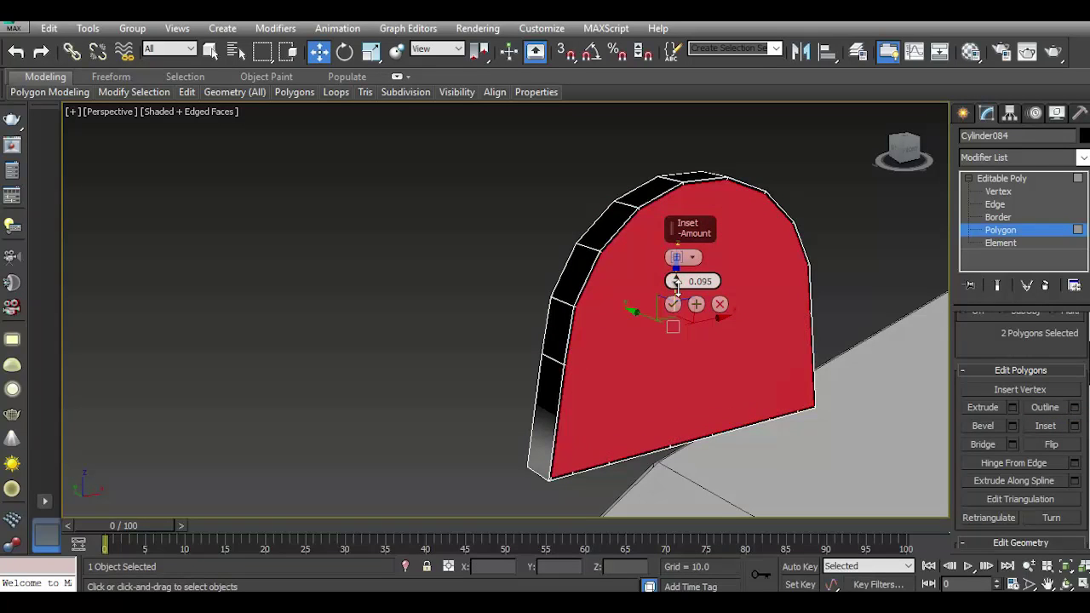
pyautogui.click(696, 304)
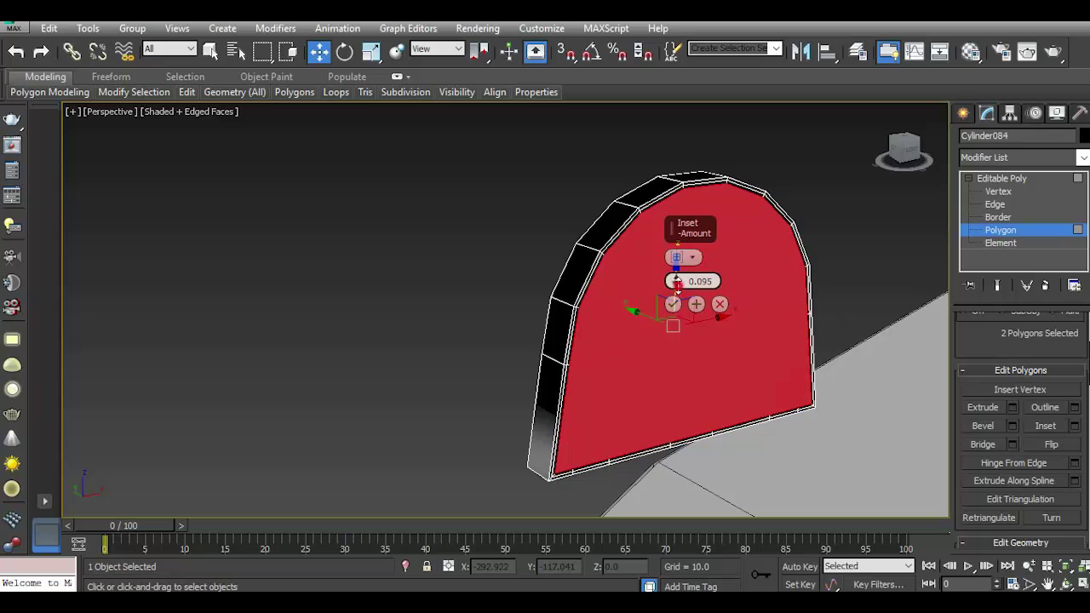
pyautogui.moveTo(676, 283); pyautogui.dragTo(664, 274)
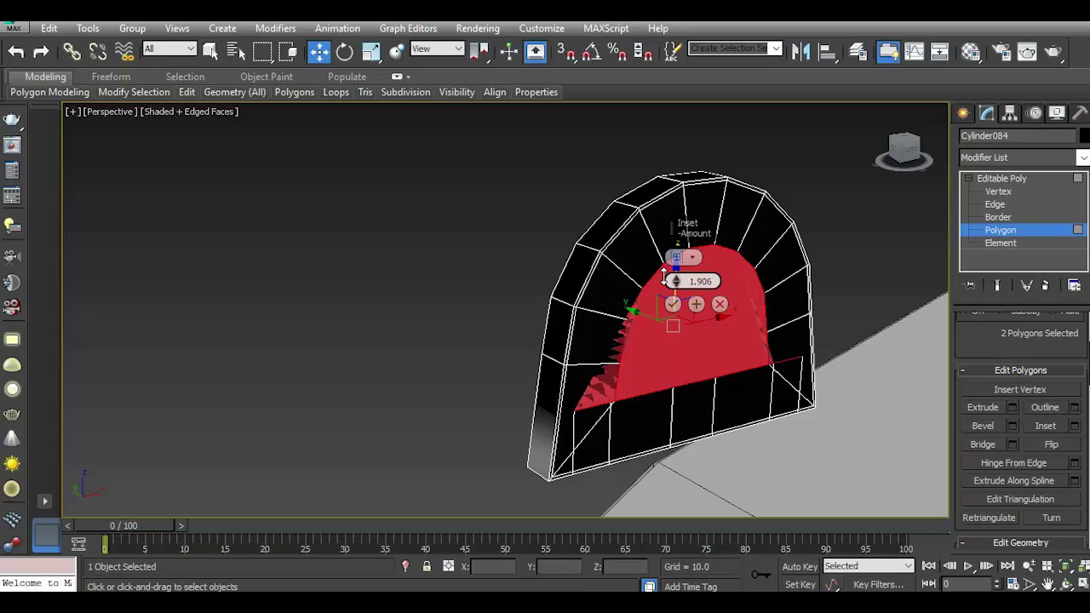
pyautogui.click(673, 304)
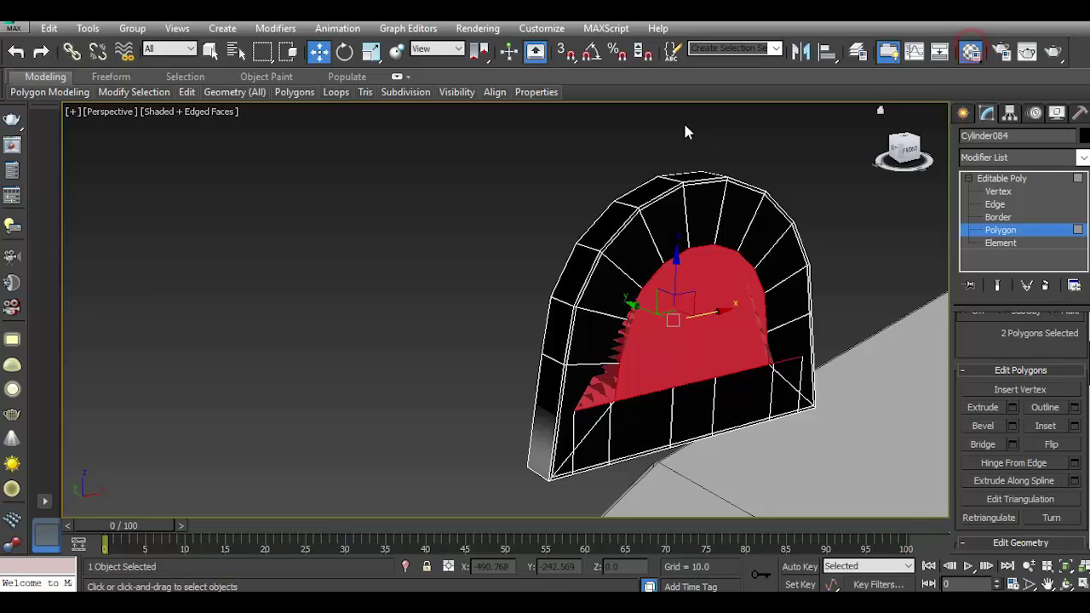
# Assign a light grey material from the Material Editor to the arch.
pyautogui.press('m')
pyautogui.moveTo(289, 137); pyautogui.dragTo(628, 243)
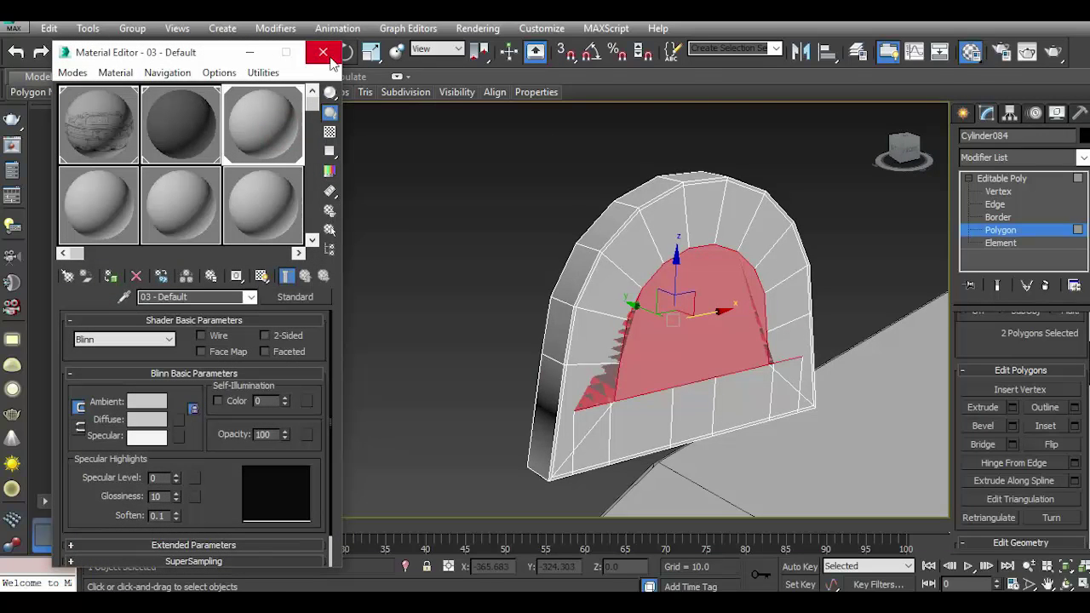
pyautogui.click(330, 58)
pyautogui.scroll(5, 650, 393)
# At Vertex level, slide two inner-border vertices rightward along the arch's lower edge.
pyautogui.click(999, 192)
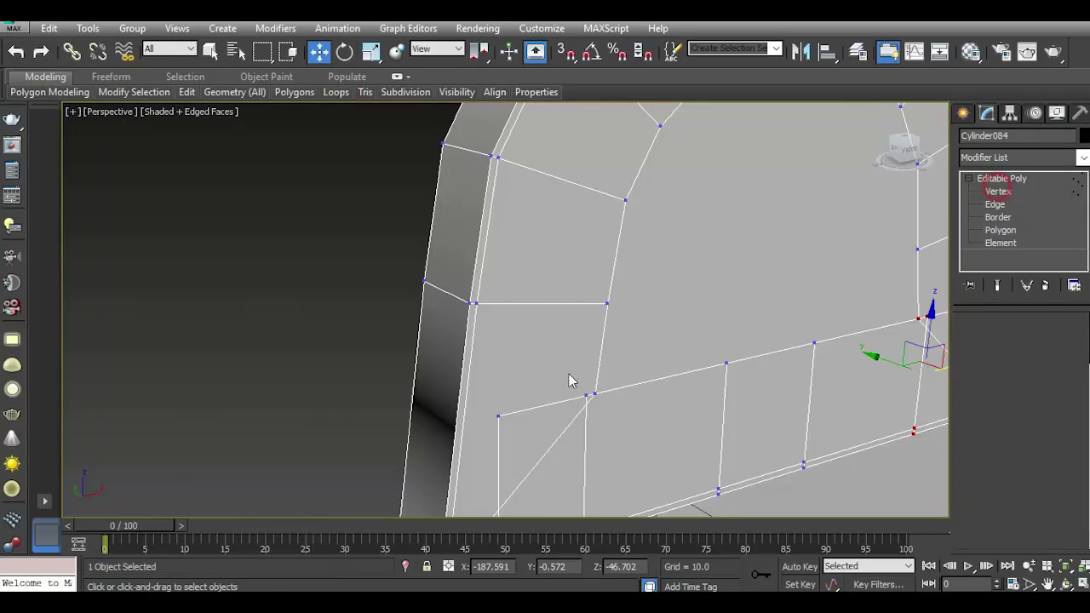
pyautogui.moveTo(572, 382); pyautogui.dragTo(527, 305, button='middle')
pyautogui.click(458, 334)
pyautogui.moveTo(458, 337); pyautogui.dragTo(487, 415)
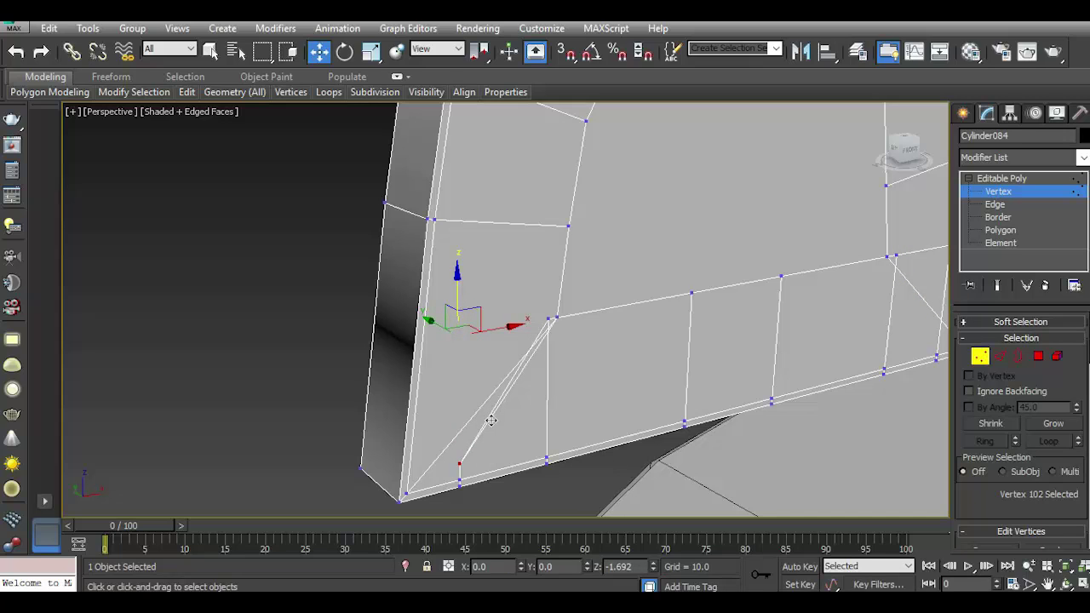
pyautogui.click(13, 55)
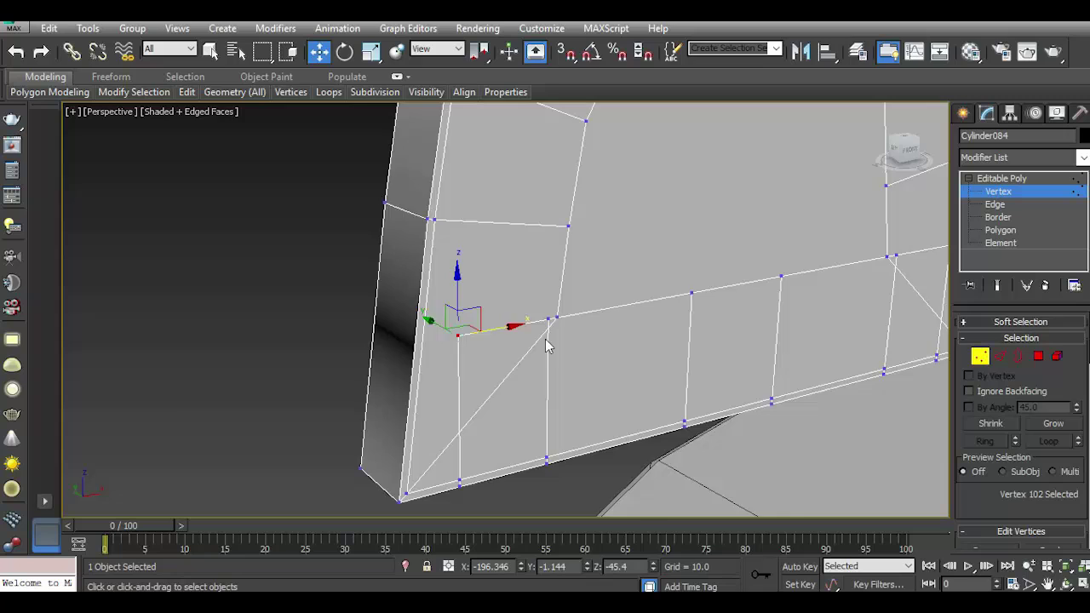
pyautogui.scroll(3, 548, 339)
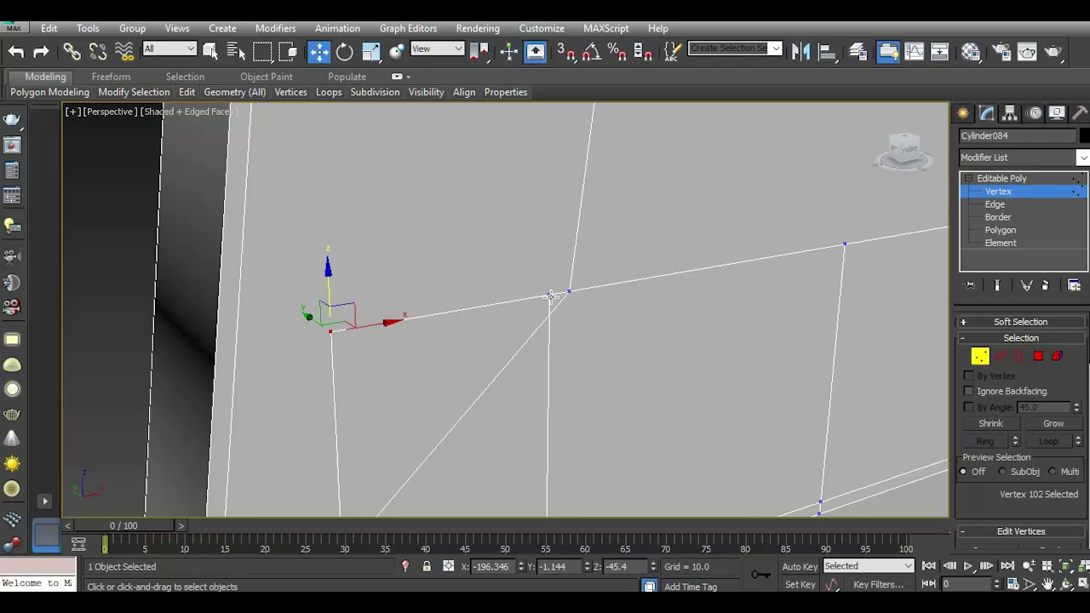
pyautogui.click(550, 295)
pyautogui.keyDown('ctrl'); pyautogui.click(330, 331); pyautogui.keyUp('ctrl')
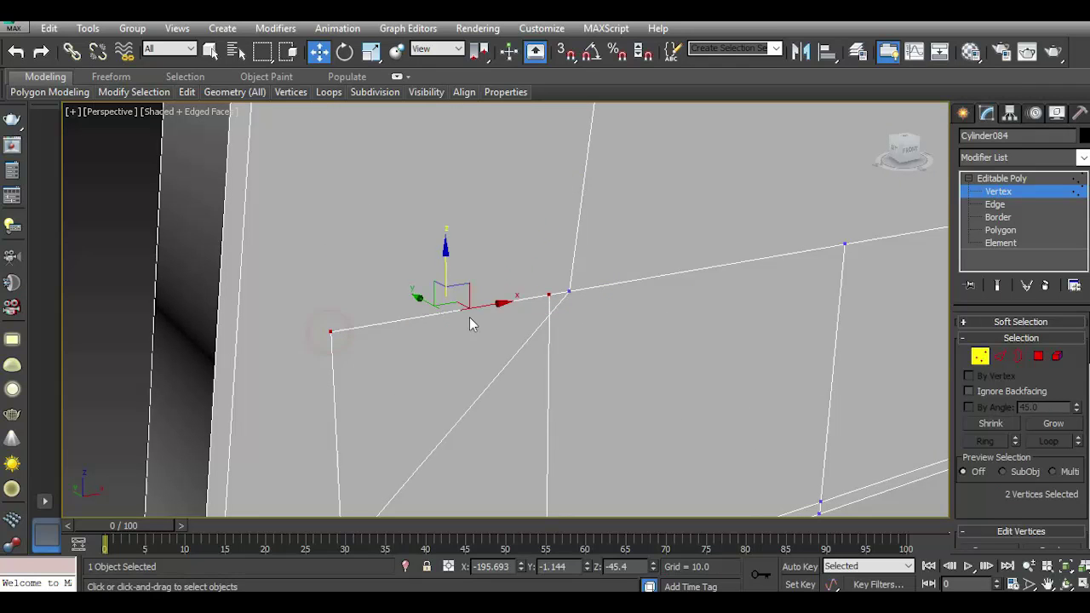
pyautogui.moveTo(486, 305); pyautogui.dragTo(720, 292)
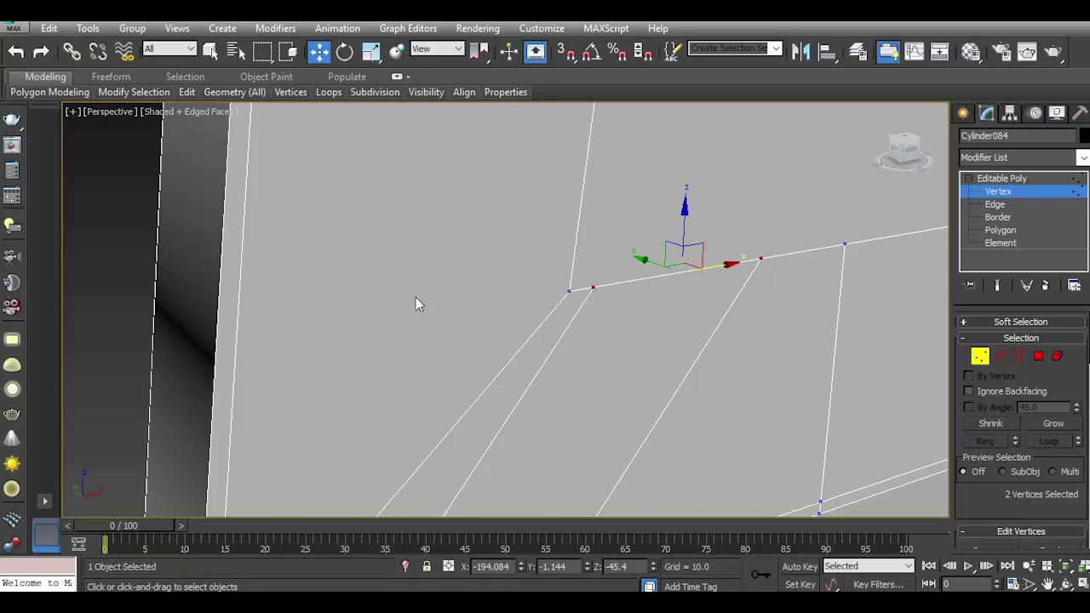
pyautogui.scroll(-5, 415, 297)
pyautogui.scroll(2, 517, 362)
pyautogui.scroll(5, 650, 300)
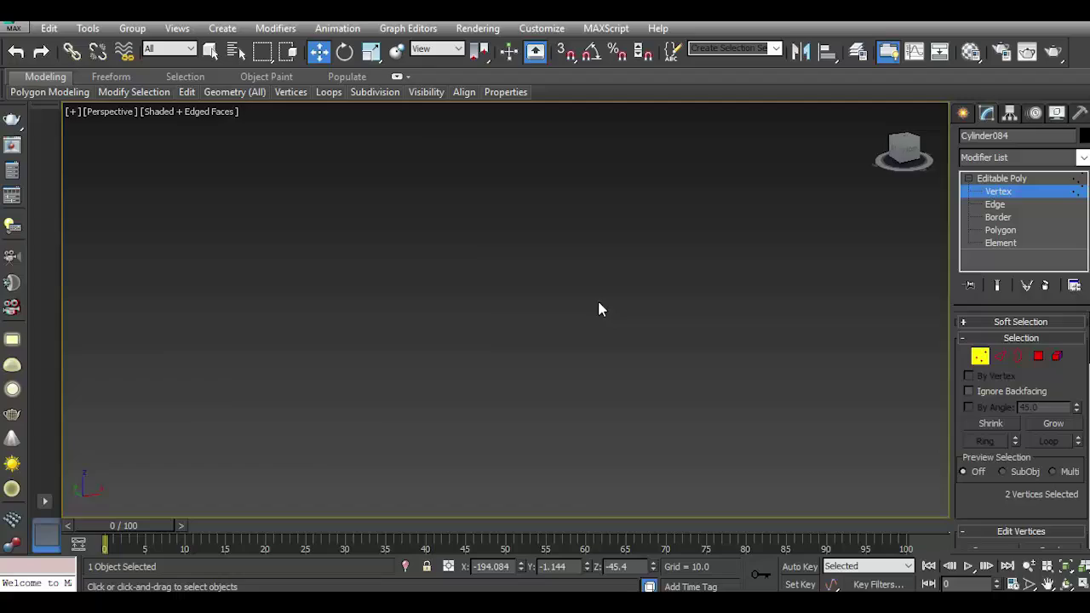
pyautogui.scroll(-3, 599, 310)
# Move the two corner vertices of the arch face left toward the middle vertex.
pyautogui.moveTo(599, 310)
pyautogui.keyDown('alt'); pyautogui.mouseDown(button='middle')
pyautogui.moveTo(893, 422)
pyautogui.moveTo(505, 194)
pyautogui.mouseUp(button='middle'); pyautogui.keyUp('alt')
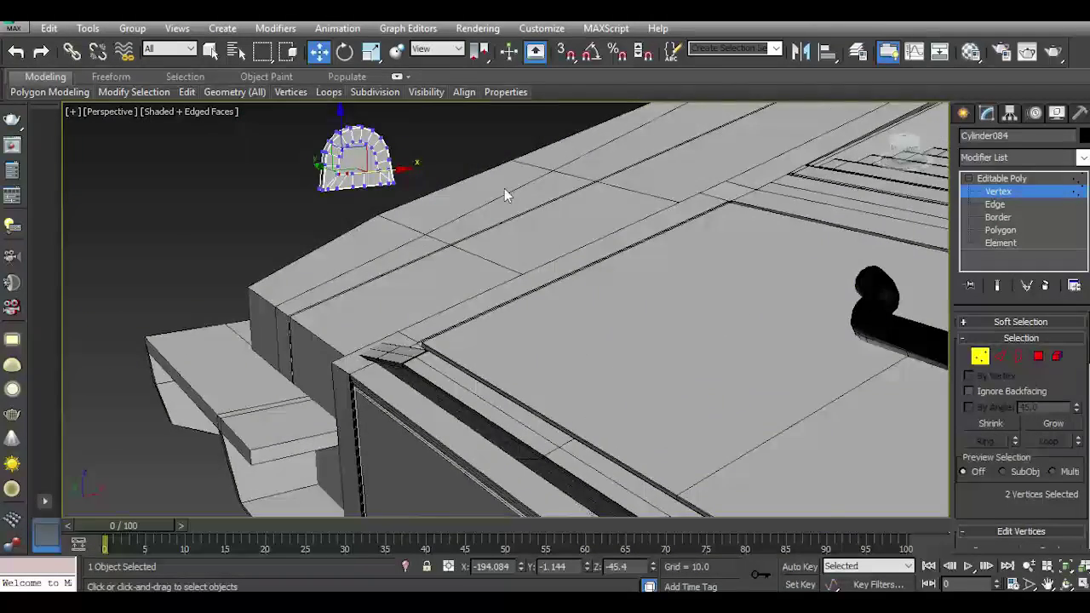
pyautogui.scroll(3, 504, 194)
pyautogui.scroll(3, 414, 171)
pyautogui.scroll(2, 450, 243)
pyautogui.scroll(3, 467, 251)
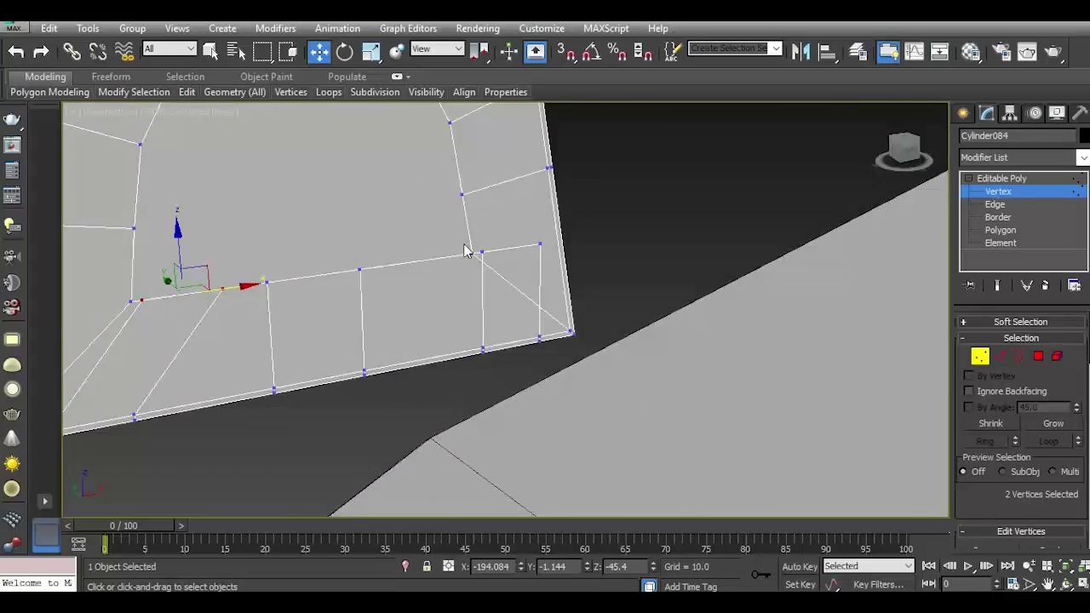
pyautogui.scroll(2, 464, 251)
pyautogui.click(506, 258)
pyautogui.moveTo(506, 258); pyautogui.dragTo(294, 277)
pyautogui.click(626, 247)
pyautogui.moveTo(626, 247)
pyautogui.mouseDown()
pyautogui.moveTo(631, 217)
pyautogui.moveTo(443, 267)
pyautogui.mouseUp()
# Slide two base vertices left and shift the strip's corner vertices right to even it out.
pyautogui.moveTo(583, 277)
pyautogui.mouseDown(button='middle')
pyautogui.moveTo(660, 305)
pyautogui.moveTo(611, 334)
pyautogui.mouseUp(button='middle')
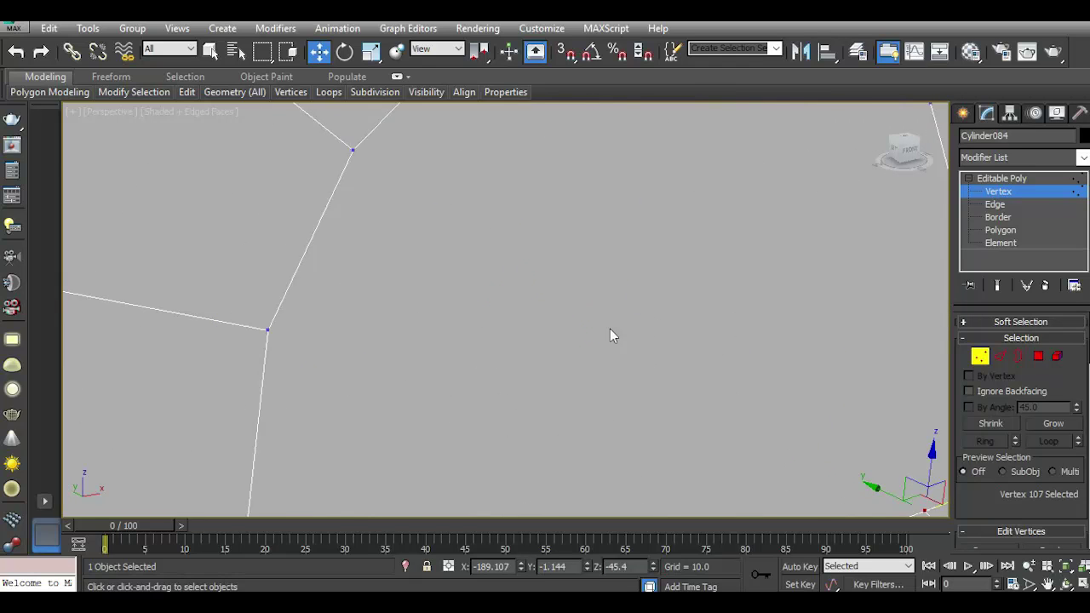
pyautogui.scroll(-3, 611, 333)
pyautogui.moveTo(733, 223)
pyautogui.keyDown('alt'); pyautogui.mouseDown(button='middle')
pyautogui.moveTo(245, 175)
pyautogui.moveTo(699, 166)
pyautogui.mouseUp(button='middle'); pyautogui.keyUp('alt')
pyautogui.hotkey('shift', 'z')
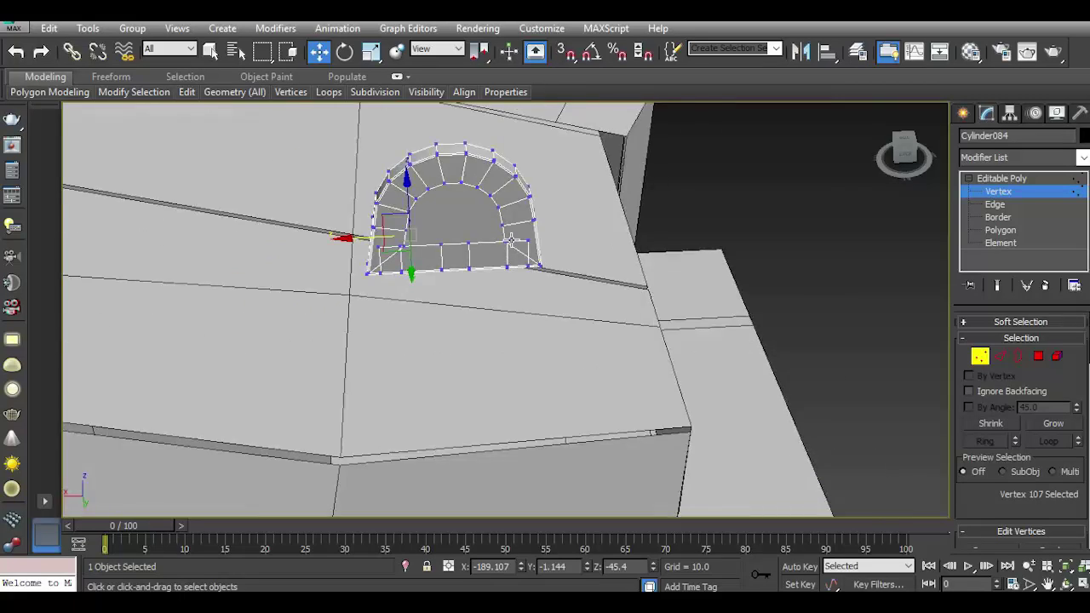
pyautogui.scroll(3, 505, 237)
pyautogui.scroll(3, 515, 279)
pyautogui.click(507, 243)
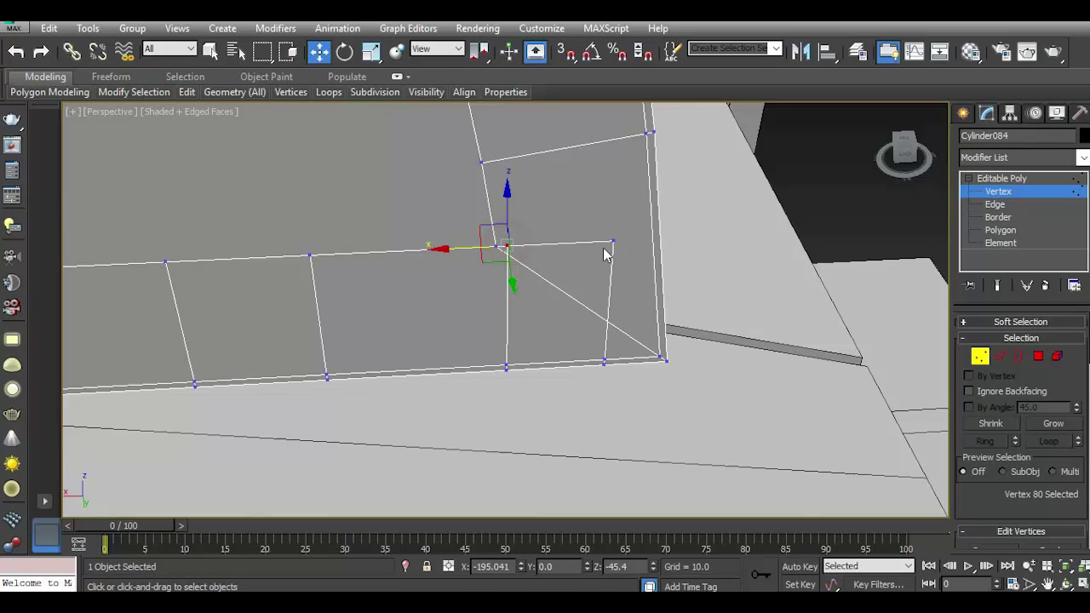
pyautogui.keyDown('ctrl'); pyautogui.click(611, 244); pyautogui.keyUp('ctrl')
pyautogui.moveTo(545, 247); pyautogui.dragTo(264, 263)
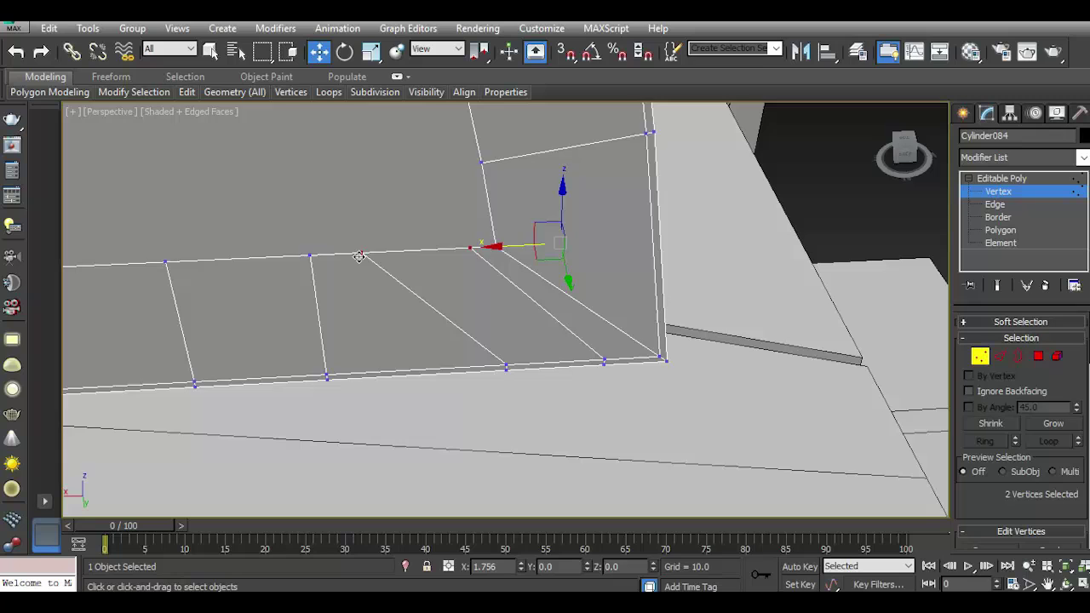
pyautogui.moveTo(264, 262); pyautogui.dragTo(627, 304, button='middle')
pyautogui.moveTo(352, 312); pyautogui.dragTo(487, 317)
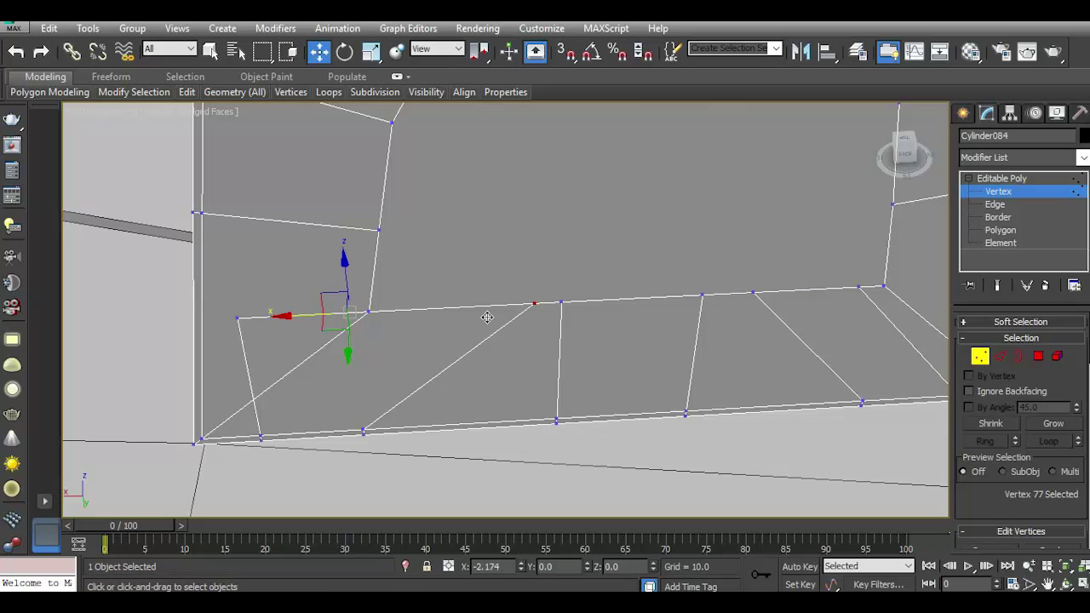
pyautogui.click(240, 318)
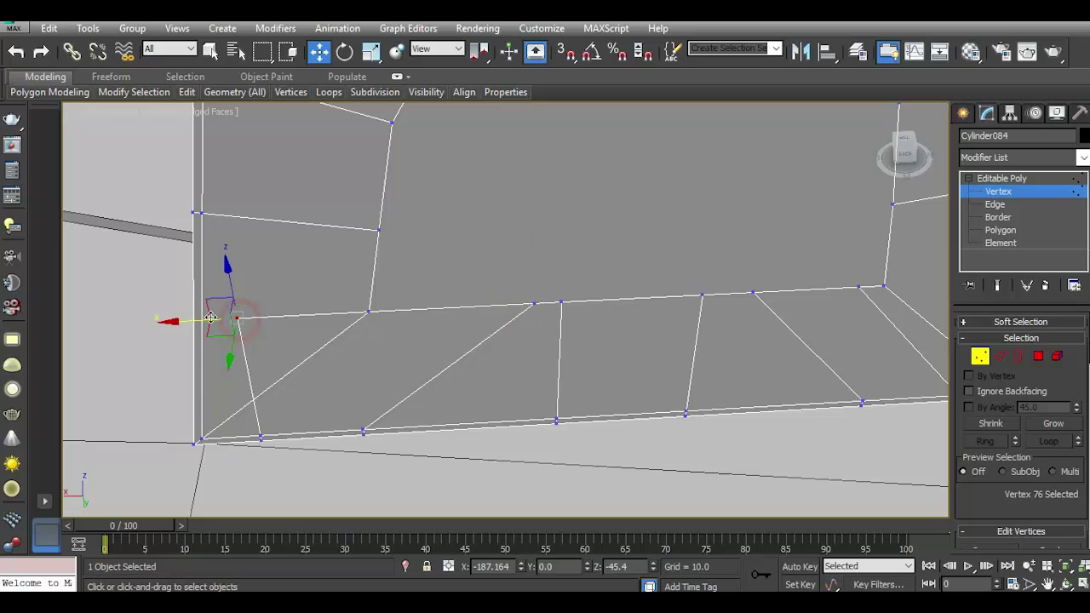
pyautogui.moveTo(190, 316); pyautogui.dragTo(306, 339)
pyautogui.scroll(-5, 290, 347)
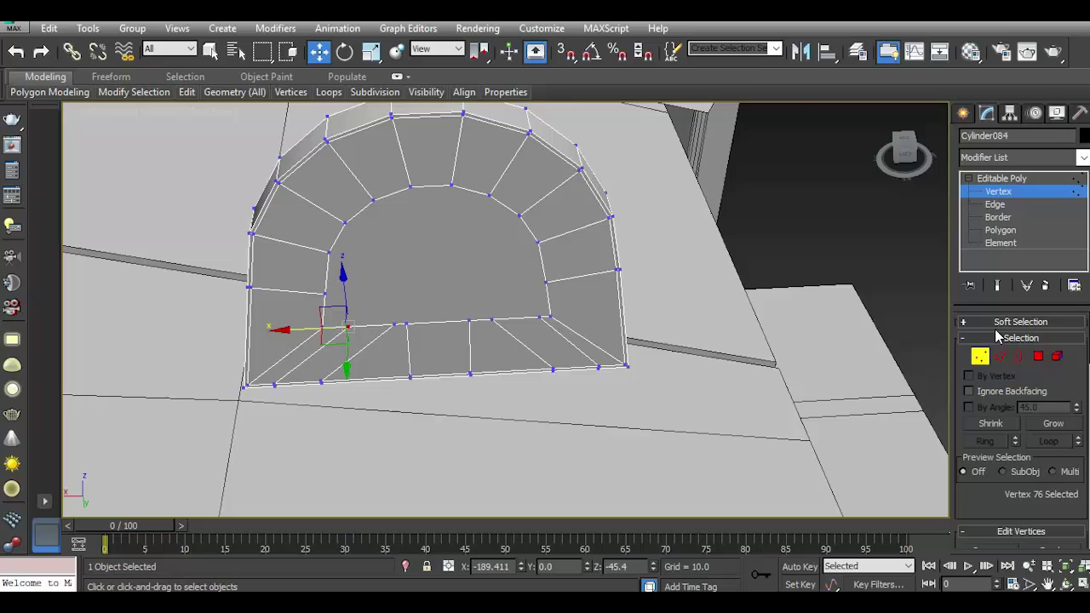
# Connect the arch band's edge ring with 3 segments and pinch 58, adding three loops.
pyautogui.click(1000, 357)
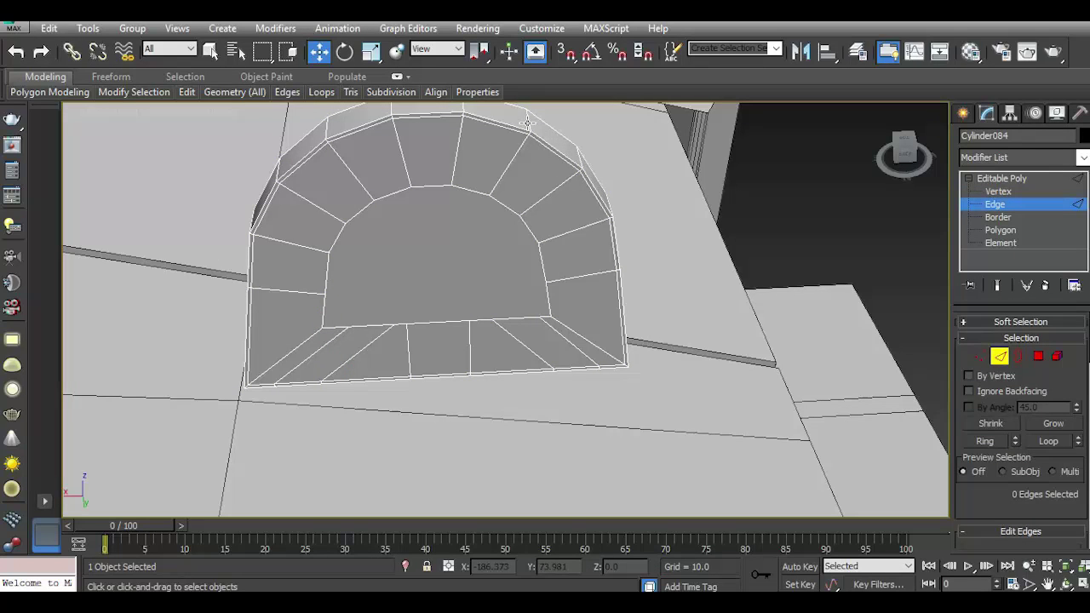
pyautogui.doubleClick(511, 156)
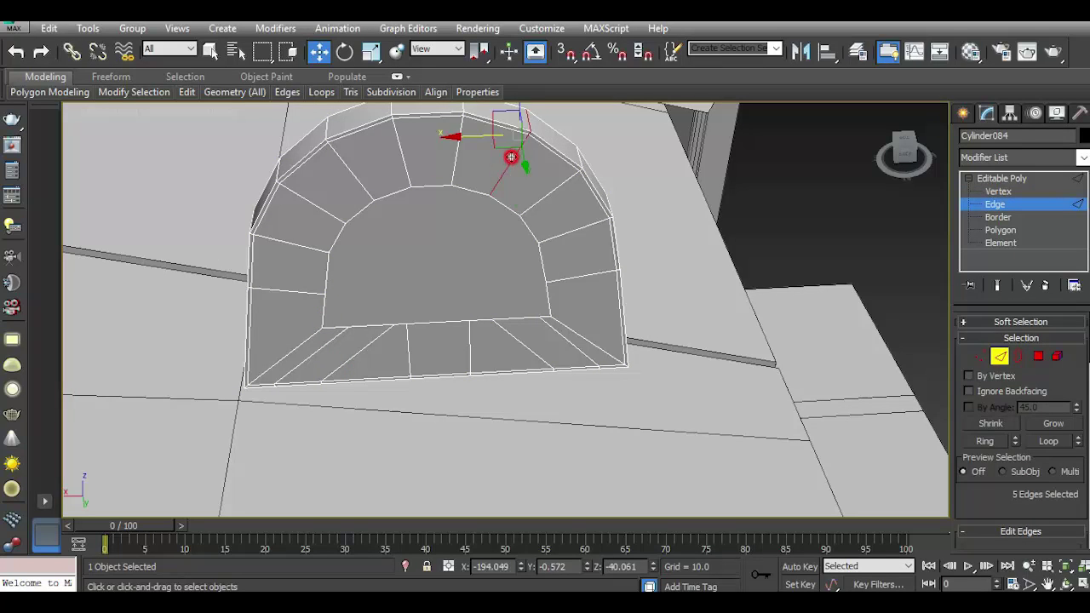
pyautogui.click(988, 443)
pyautogui.scroll(-5, 1023, 469)
pyautogui.click(1076, 474)
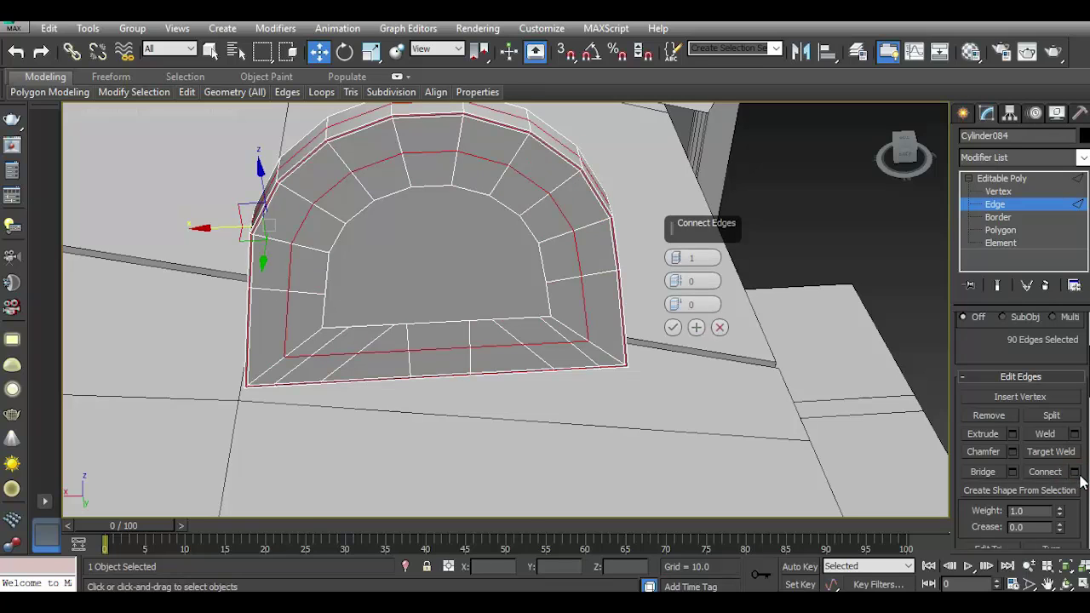
pyautogui.moveTo(675, 258)
pyautogui.mouseDown()
pyautogui.moveTo(674, 247)
pyautogui.moveTo(656, 316)
pyautogui.mouseUp()
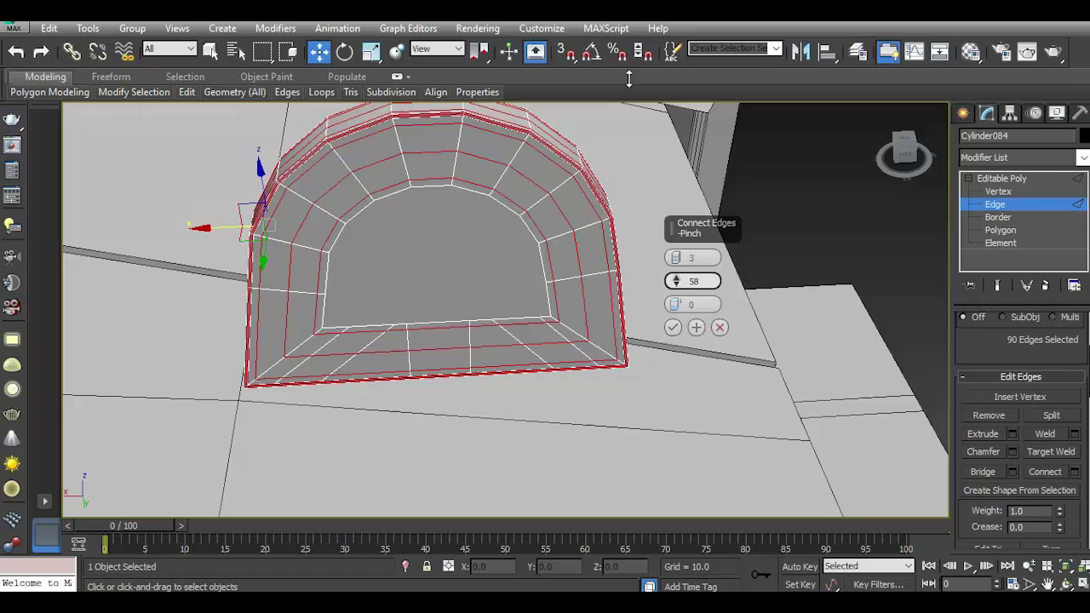
pyautogui.click(673, 328)
pyautogui.scroll(2, 673, 328)
pyautogui.moveTo(673, 327)
pyautogui.keyDown('alt'); pyautogui.mouseDown(button='middle')
pyautogui.moveTo(745, 135)
pyautogui.moveTo(727, 122)
pyautogui.moveTo(776, 457)
pyautogui.mouseUp(button='middle'); pyautogui.keyUp('alt')
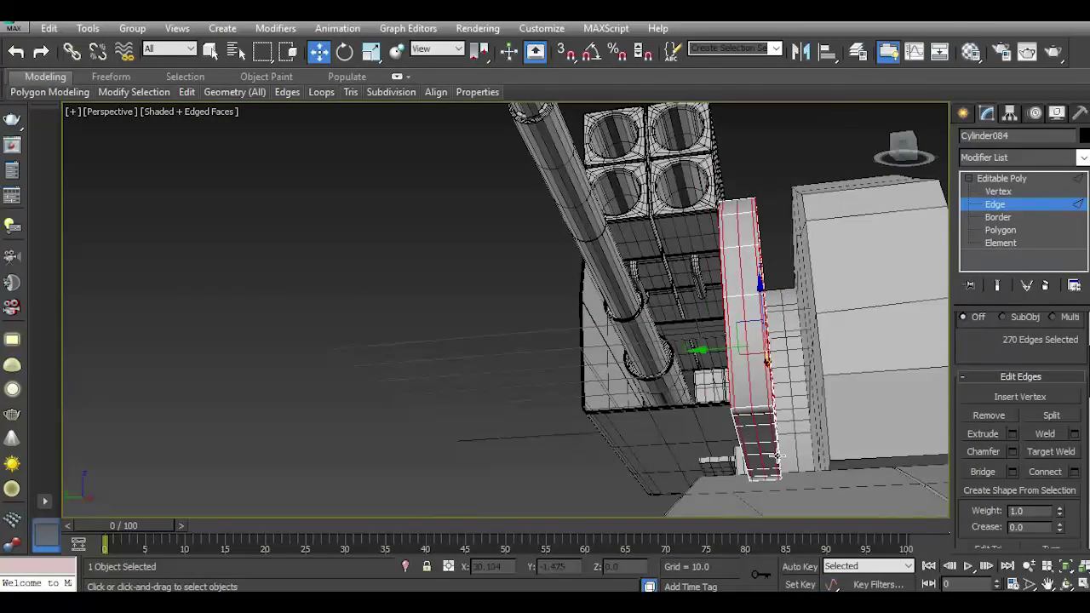
pyautogui.scroll(2, 776, 451)
pyautogui.scroll(2, 776, 449)
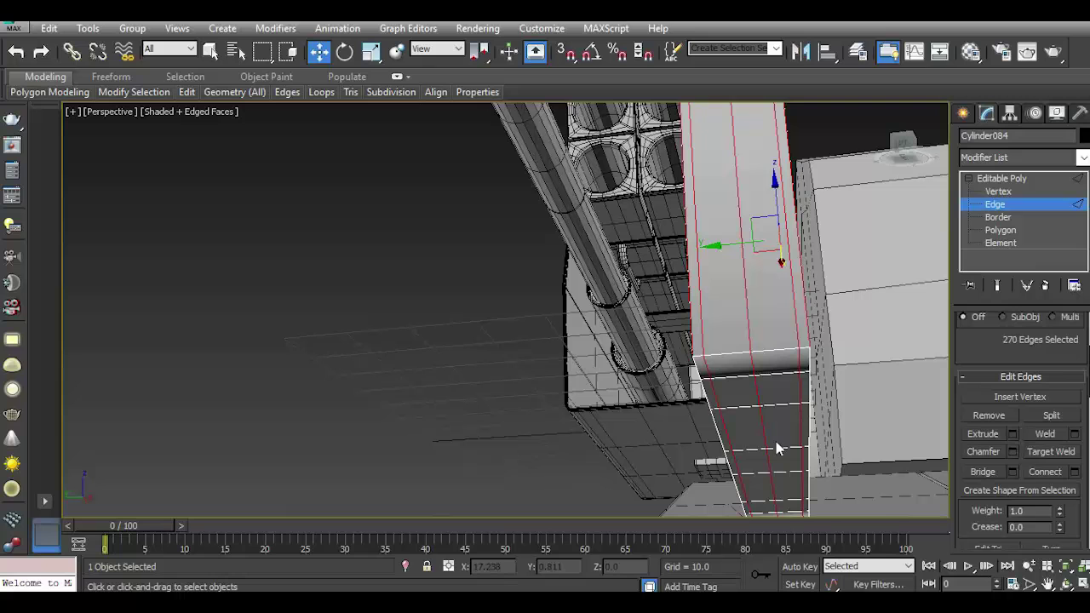
# Select the arch bracket element, frame it, and toggle the smoothing preview on and off.
pyautogui.click(1001, 179)
pyautogui.click(1057, 357)
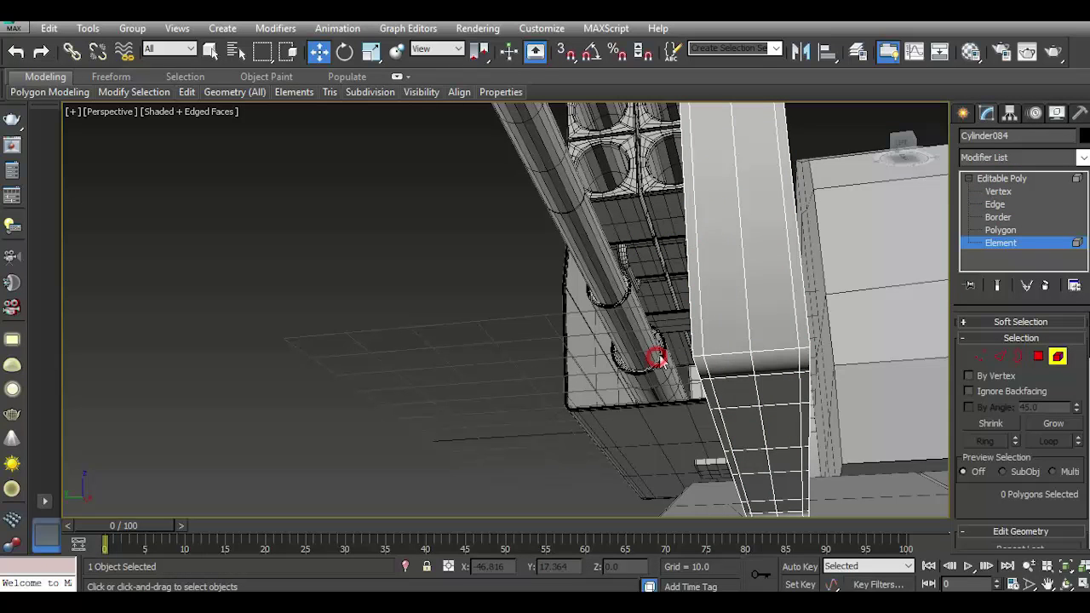
pyautogui.click(759, 367)
pyautogui.moveTo(1021, 503); pyautogui.dragTo(1019, 299)
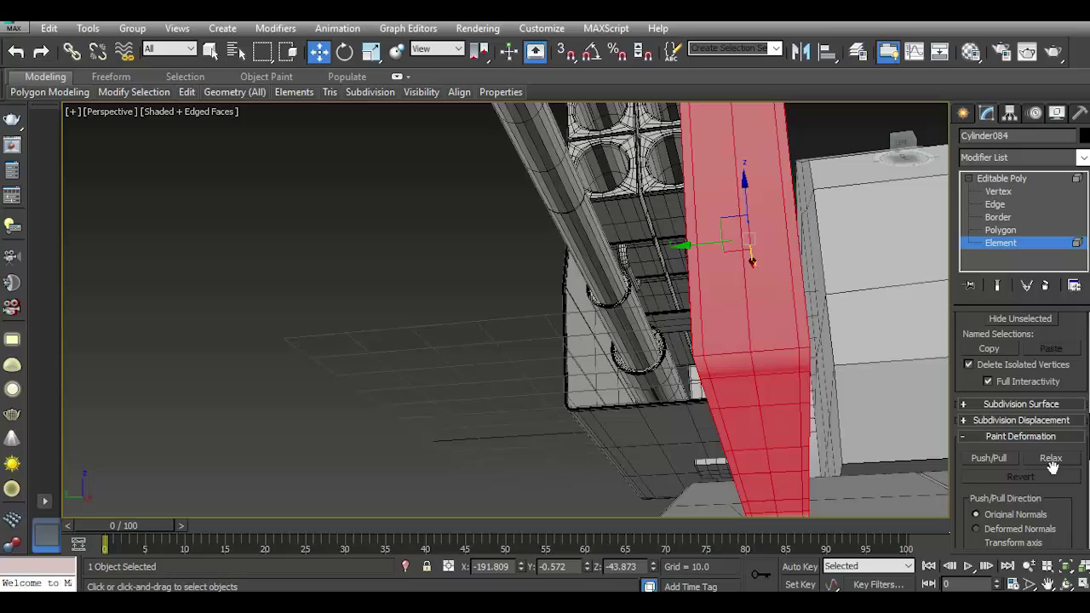
pyautogui.scroll(-5, 1021, 426)
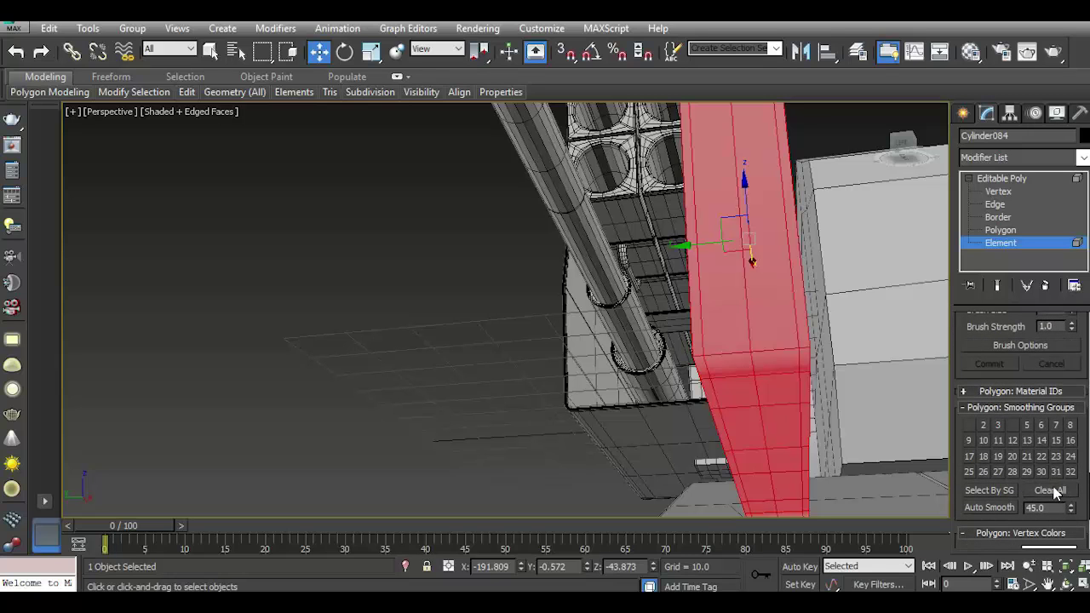
pyautogui.click(971, 181)
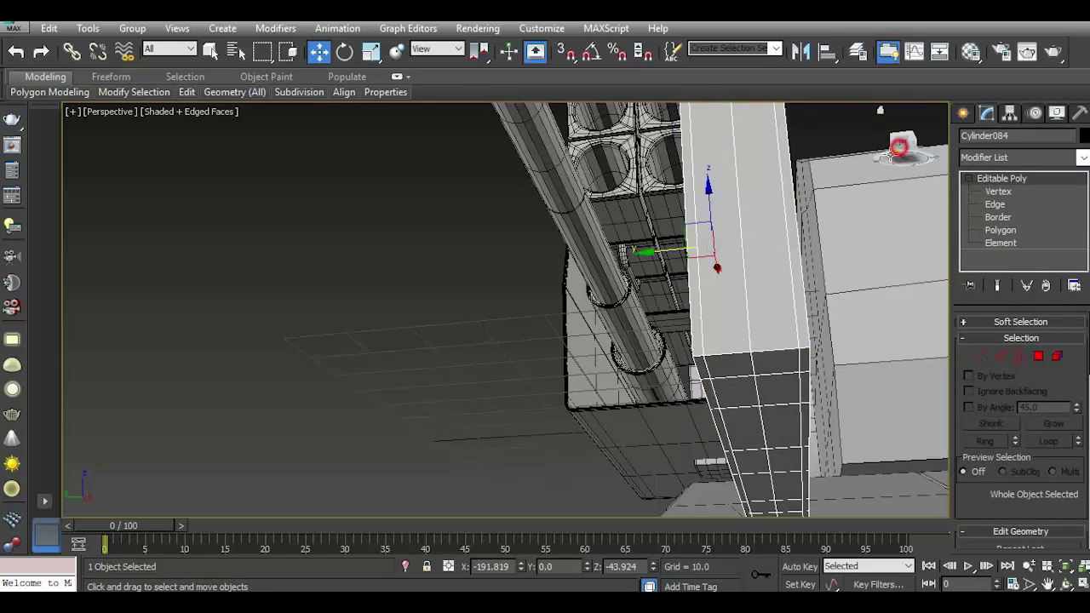
pyautogui.moveTo(900, 145); pyautogui.dragTo(899, 150)
pyautogui.press('z')
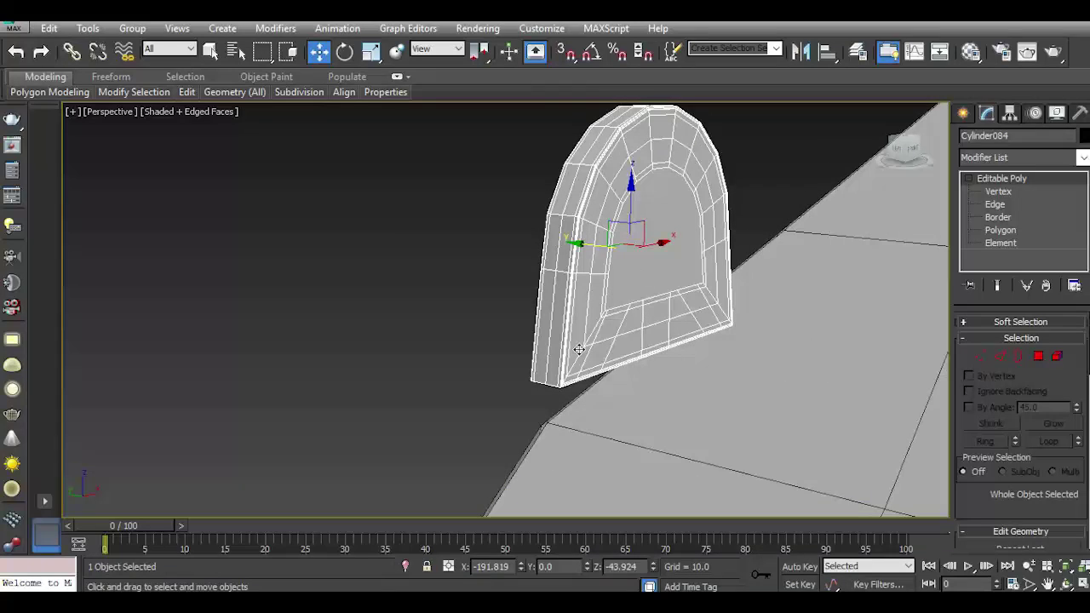
pyautogui.click(239, 204)
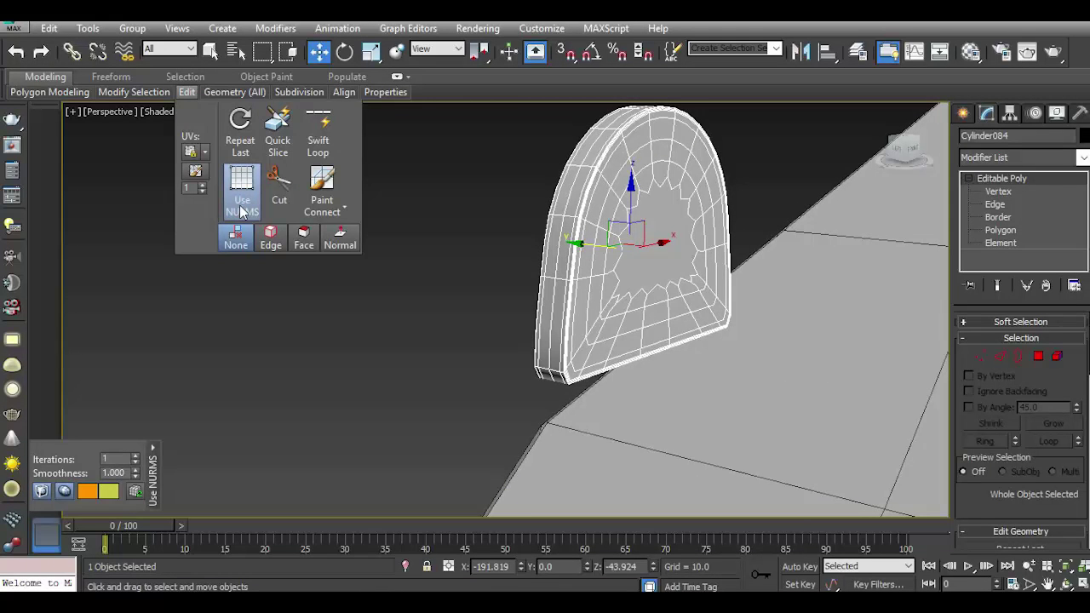
pyautogui.click(242, 211)
# Move the arch beside the tube's end and tilt it back to face the tube.
pyautogui.scroll(5, 392, 294)
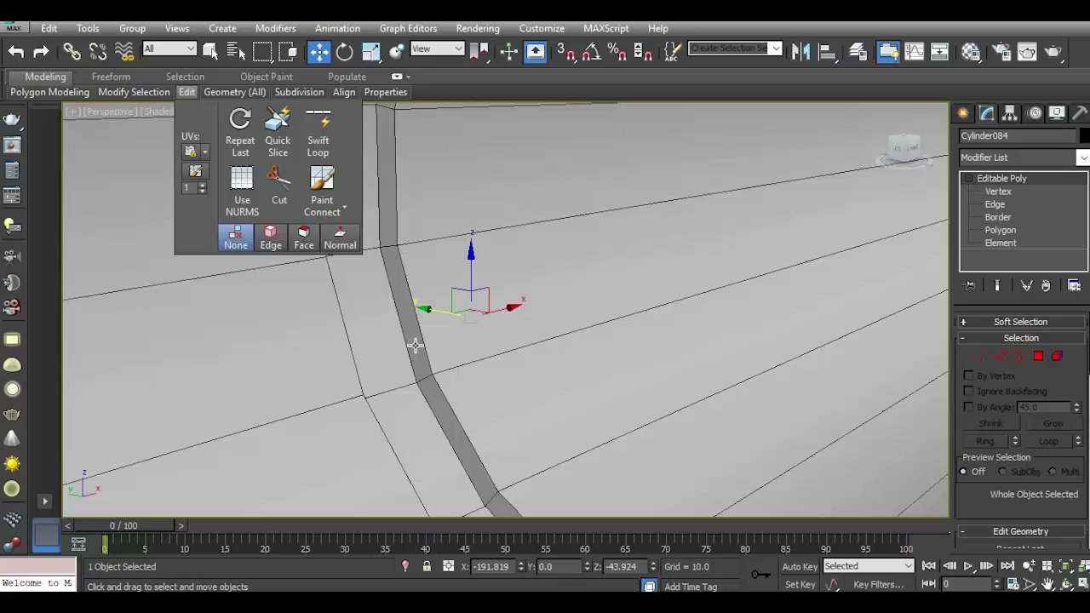
pyautogui.scroll(-5, 404, 519)
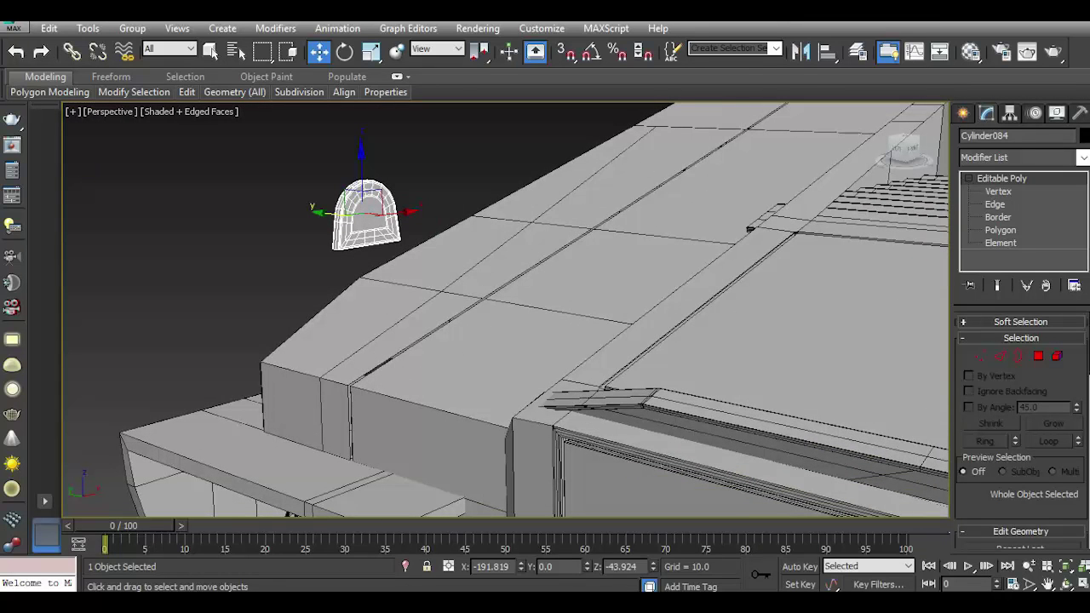
pyautogui.moveTo(326, 212); pyautogui.dragTo(716, 247)
pyautogui.moveTo(715, 247)
pyautogui.mouseDown(button='middle')
pyautogui.moveTo(360, 312)
pyautogui.moveTo(154, 277)
pyautogui.mouseUp(button='middle')
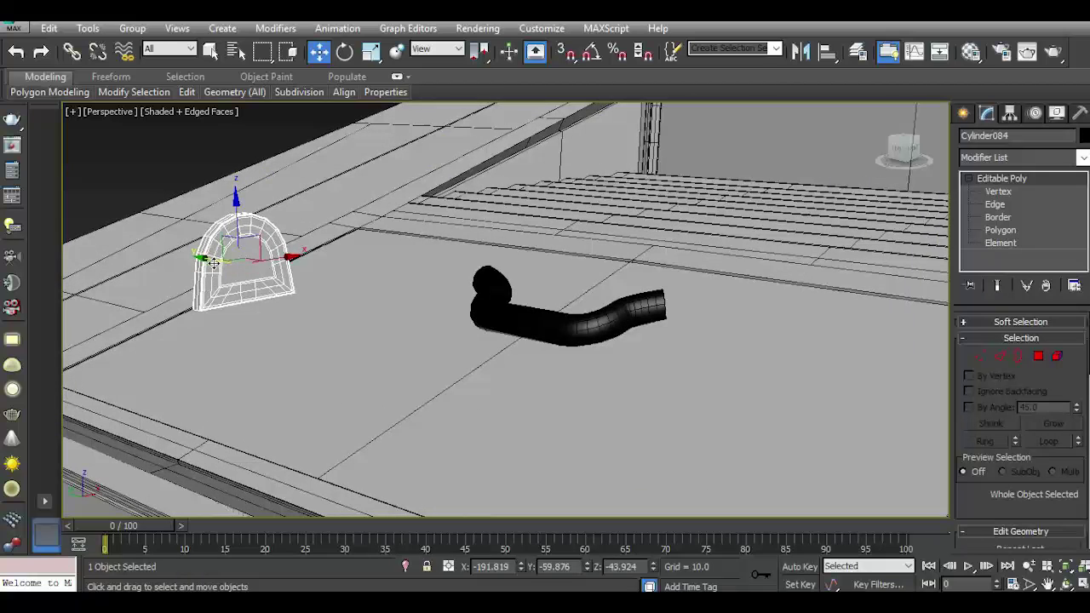
pyautogui.moveTo(214, 258); pyautogui.dragTo(601, 328)
pyautogui.click(344, 51)
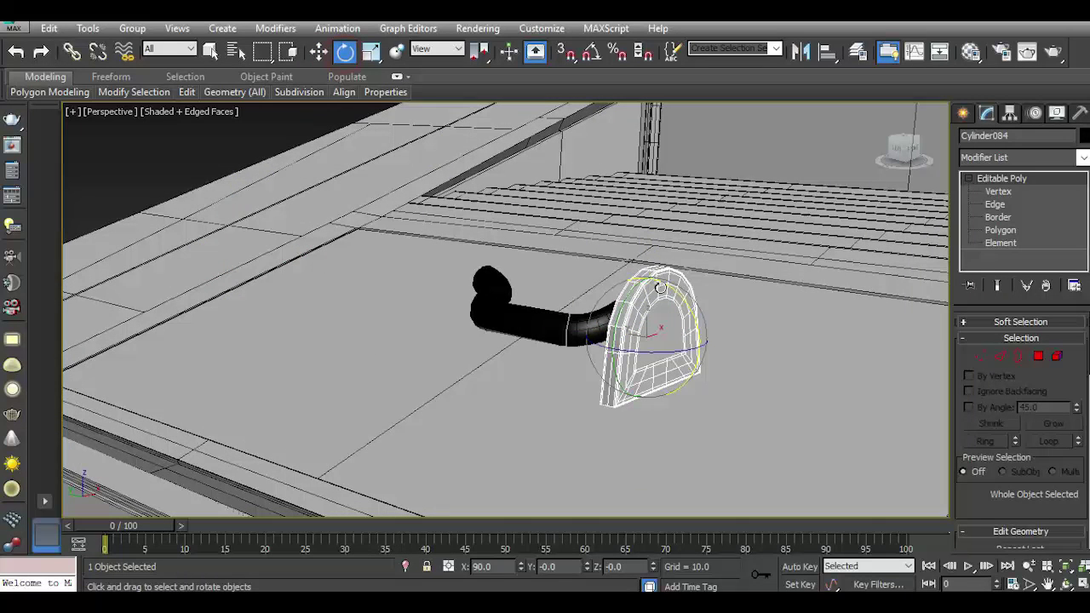
pyautogui.moveTo(629, 290); pyautogui.dragTo(634, 336)
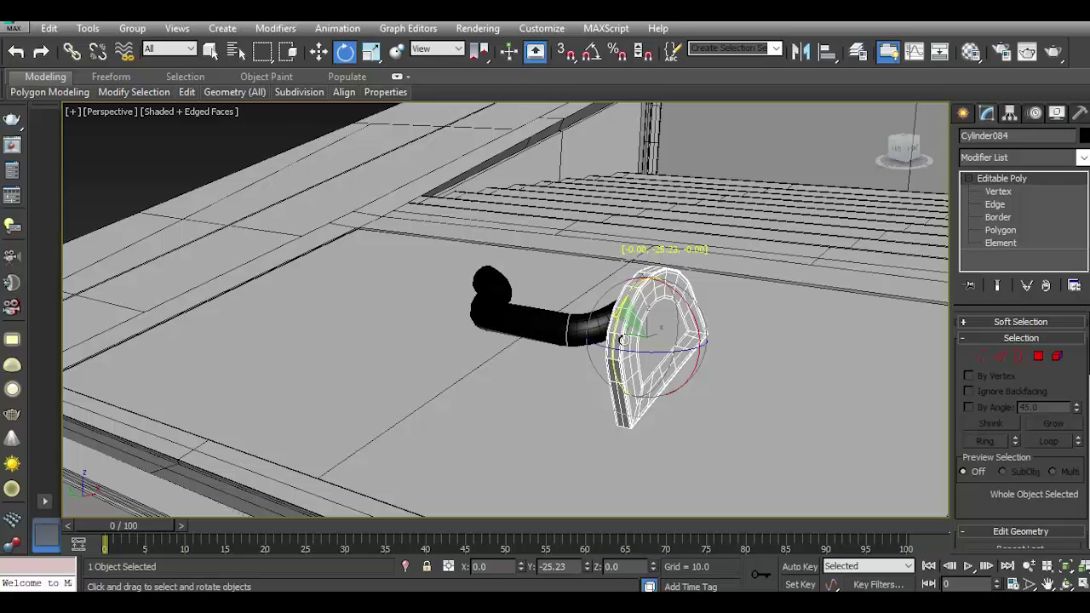
pyautogui.click(320, 53)
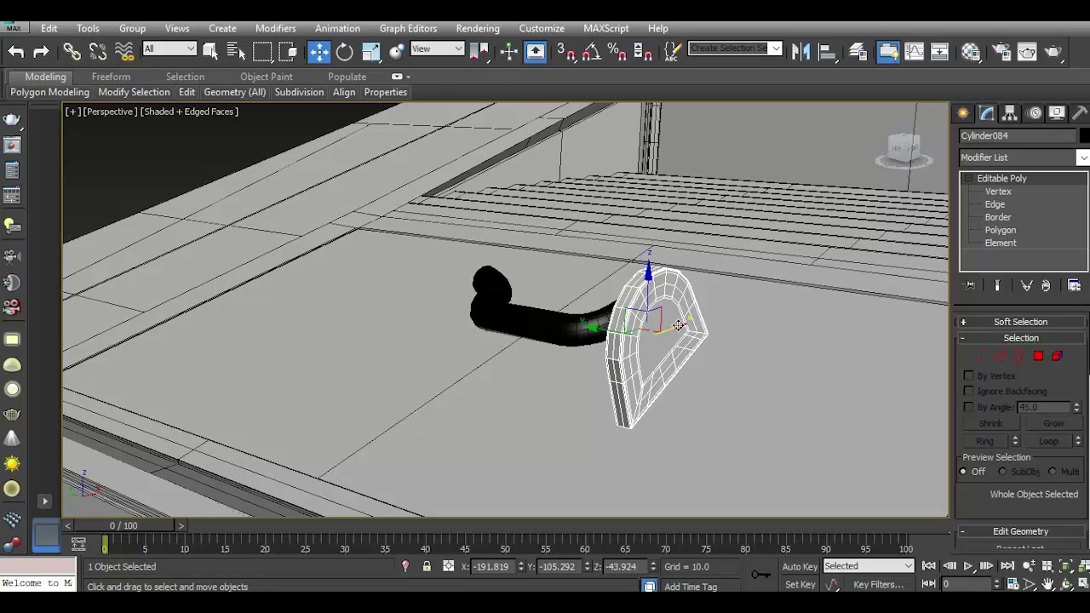
pyautogui.moveTo(679, 325); pyautogui.dragTo(752, 258)
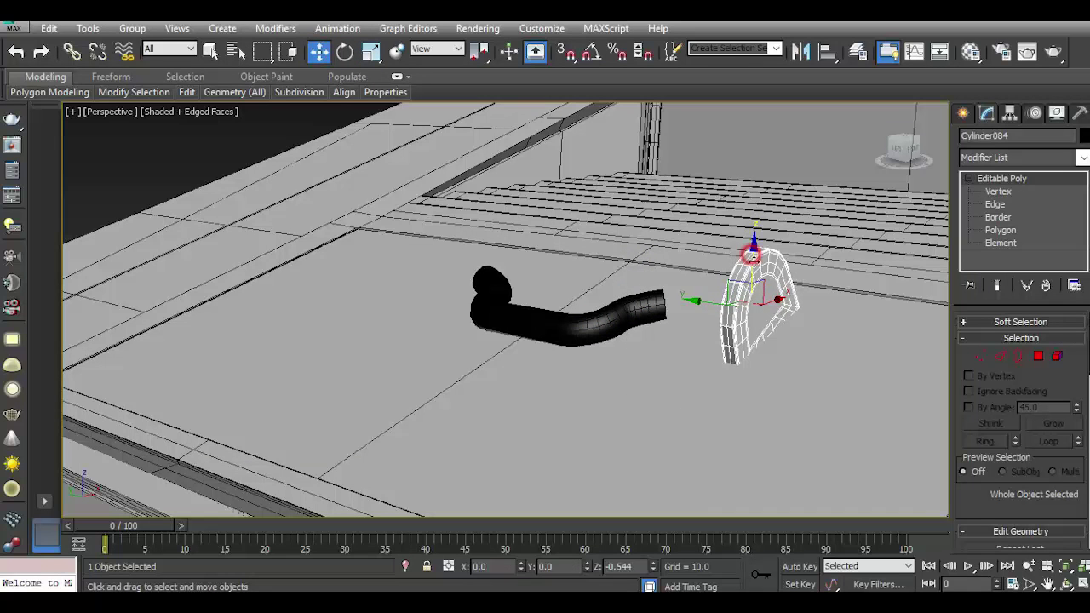
pyautogui.moveTo(752, 257); pyautogui.dragTo(637, 274, button='middle')
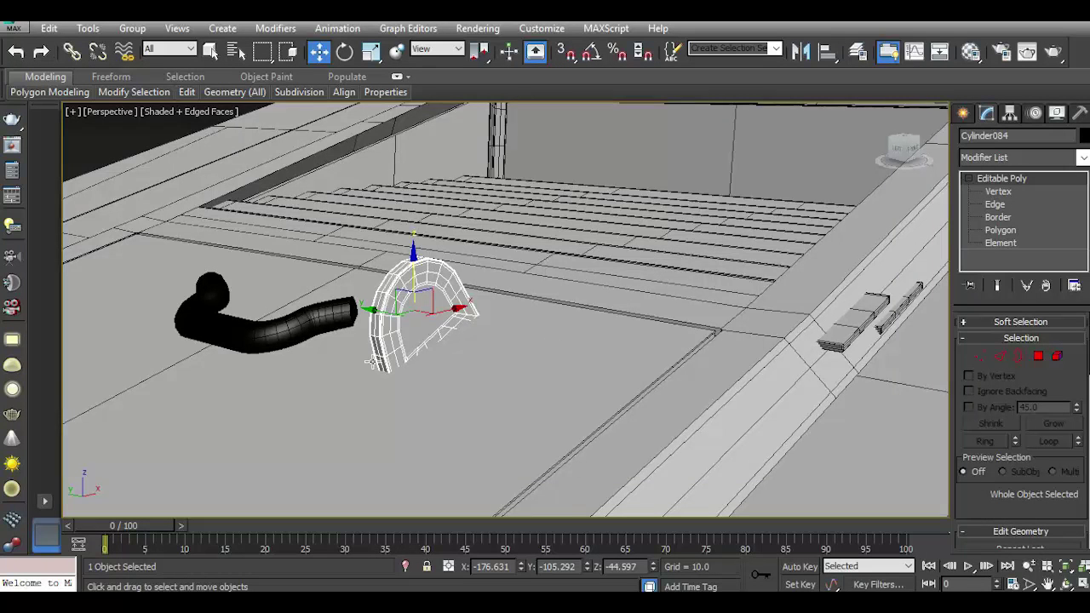
pyautogui.scroll(2, 372, 362)
# Rotate the arch slightly, scale it to about 46%, and seat it on the tube end.
pyautogui.click(345, 51)
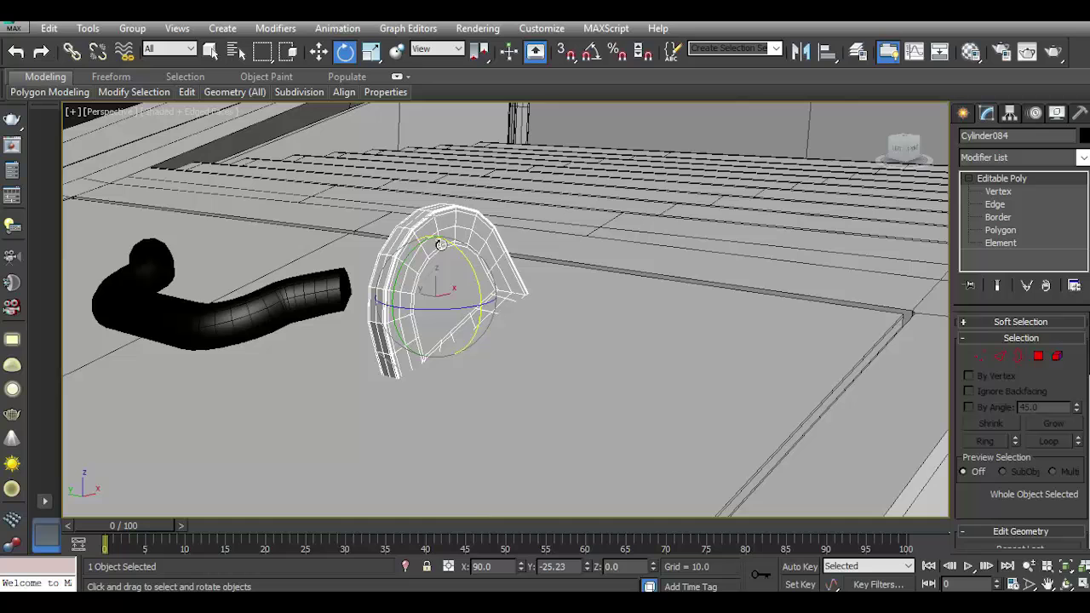
pyautogui.moveTo(418, 246); pyautogui.dragTo(424, 238)
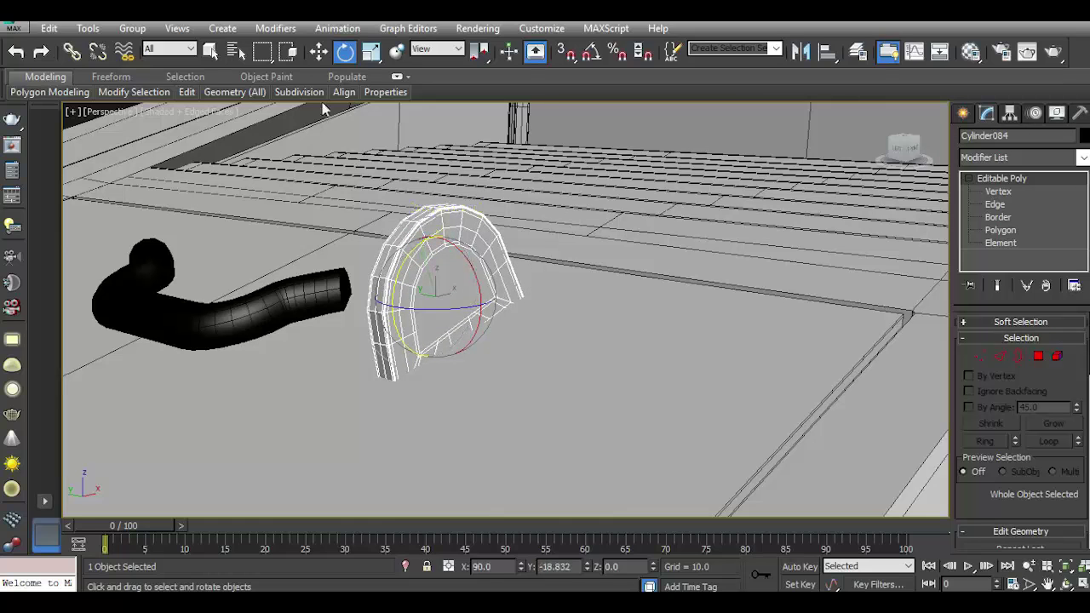
pyautogui.click(372, 51)
pyautogui.moveTo(435, 284); pyautogui.dragTo(449, 384)
pyautogui.click(320, 51)
pyautogui.moveTo(405, 289)
pyautogui.mouseDown()
pyautogui.moveTo(342, 241)
pyautogui.moveTo(342, 281)
pyautogui.moveTo(397, 281)
pyautogui.mouseUp()
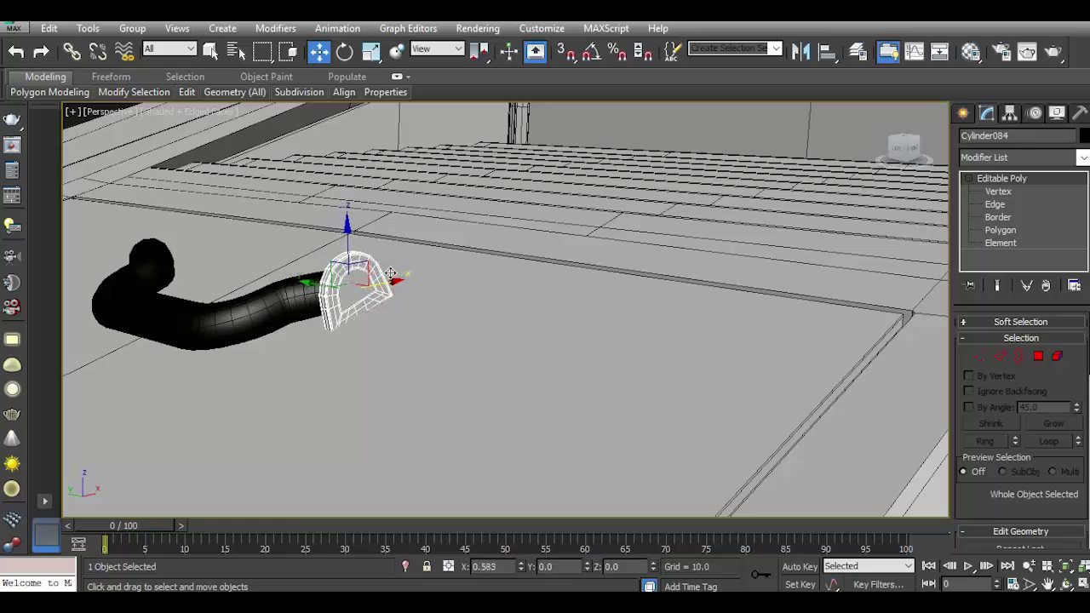
# Squash the cylinder into a thin ring and slide it onto the pipe's right end.
pyautogui.click(905, 170)
pyautogui.scroll(3, 809, 356)
pyautogui.moveTo(809, 357)
pyautogui.mouseDown(button='middle')
pyautogui.moveTo(788, 274)
pyautogui.moveTo(766, 247)
pyautogui.mouseUp(button='middle')
pyautogui.scroll(4, 661, 372)
pyautogui.click(371, 51)
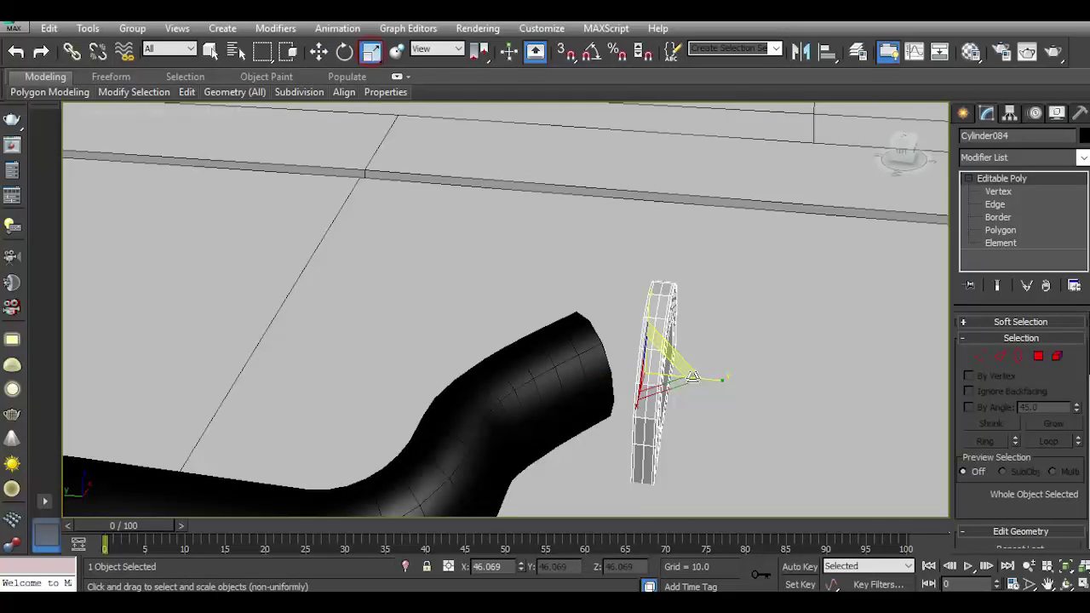
pyautogui.moveTo(722, 383); pyautogui.dragTo(631, 272)
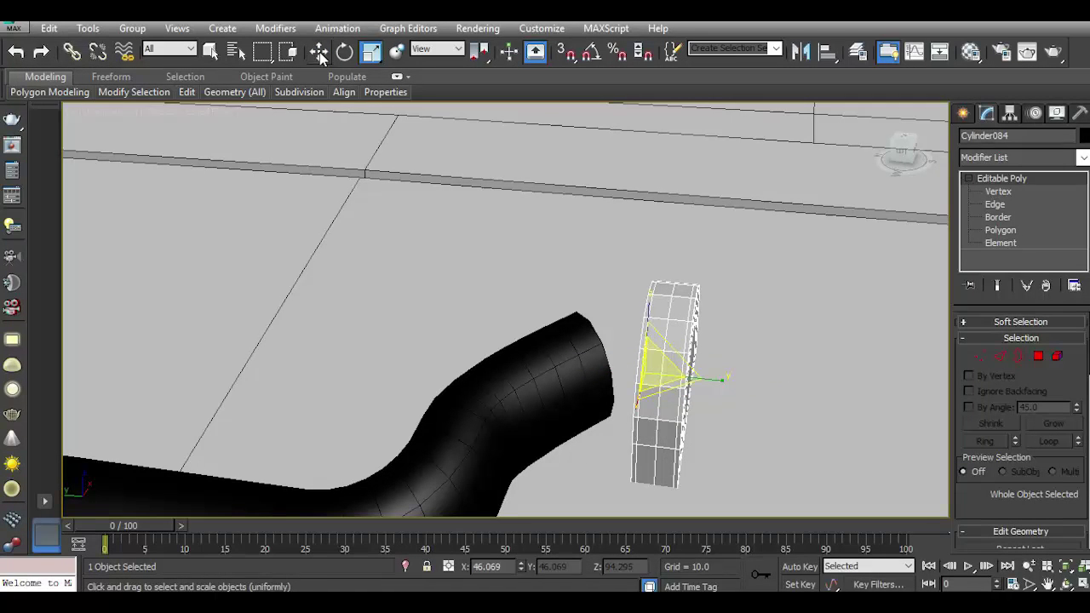
pyautogui.press('w')
pyautogui.moveTo(610, 368)
pyautogui.mouseDown()
pyautogui.moveTo(580, 329)
pyautogui.moveTo(556, 350)
pyautogui.mouseUp()
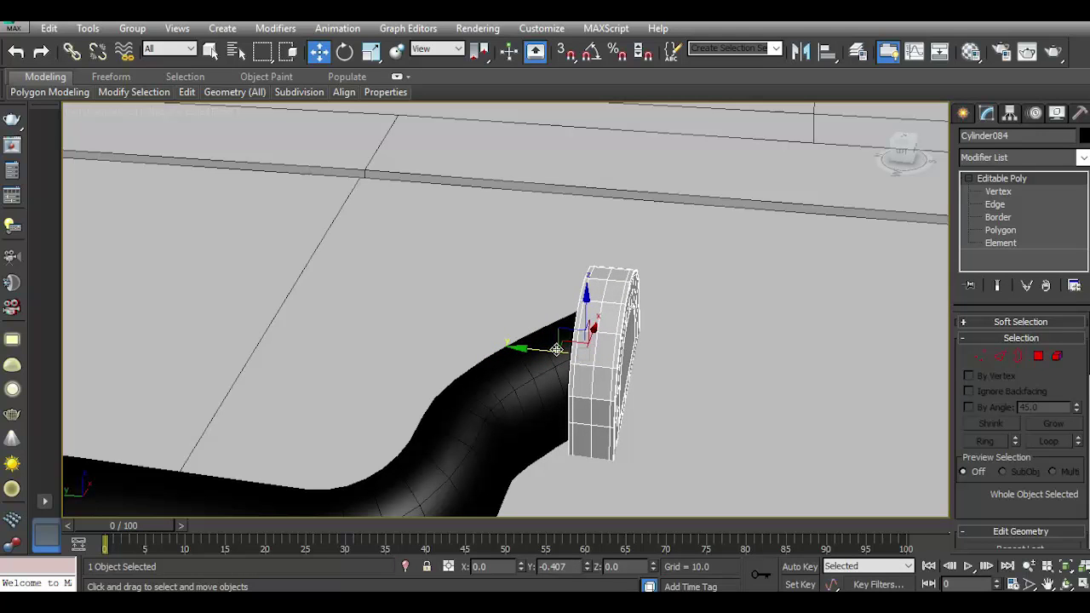
# Start a copy of the ring dragged along Y to the pipe's left end.
pyautogui.click(901, 150)
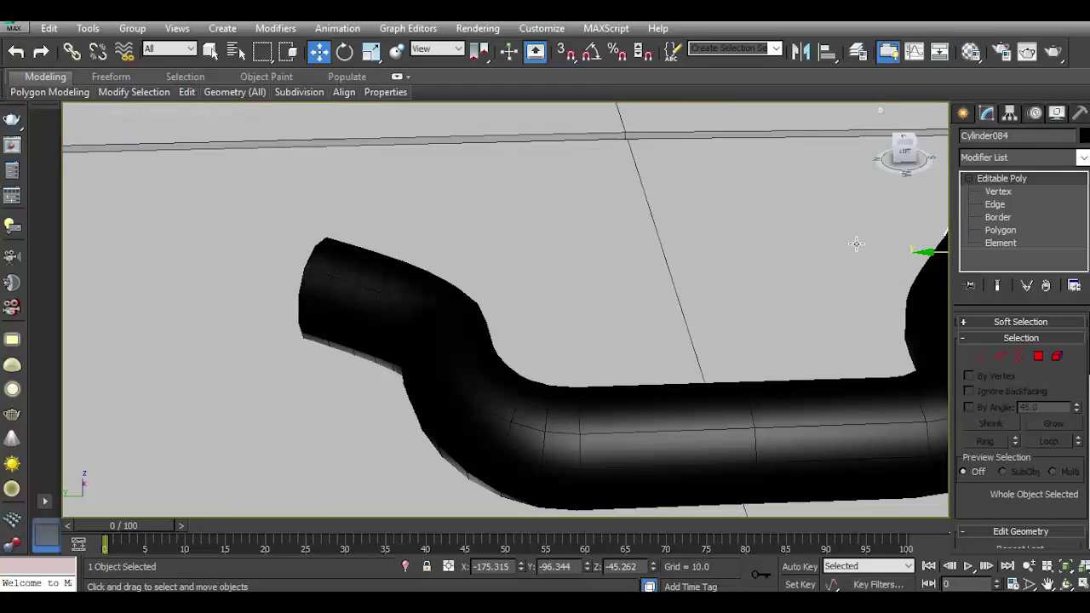
pyautogui.moveTo(856, 244); pyautogui.dragTo(697, 280, button='middle')
pyautogui.scroll(-3, 695, 278)
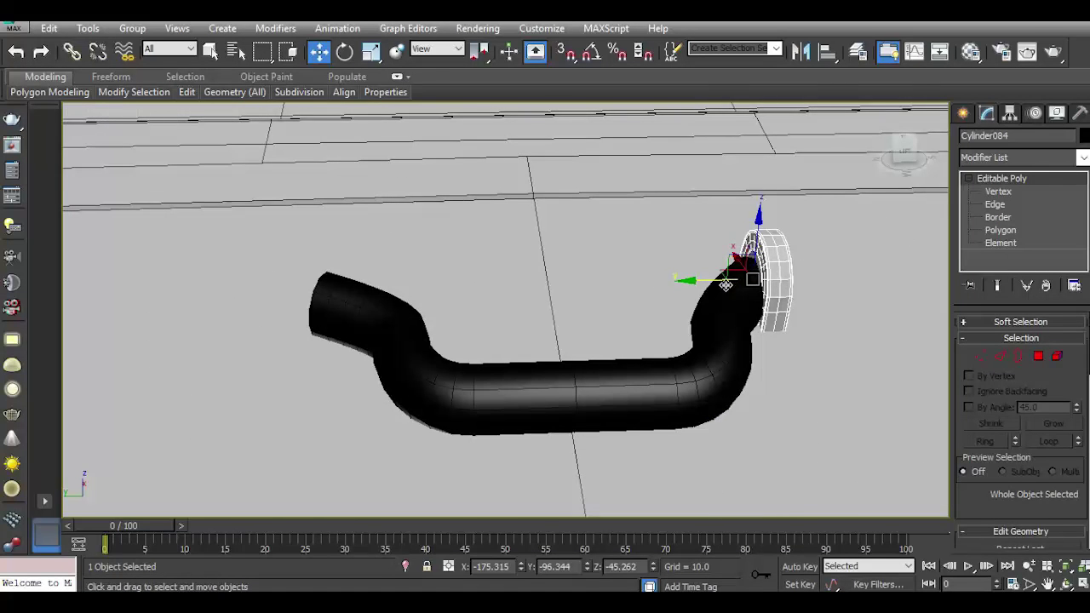
pyautogui.moveTo(702, 281)
pyautogui.keyDown('shift'); pyautogui.mouseDown()
pyautogui.moveTo(255, 274)
pyautogui.moveTo(264, 274)
pyautogui.mouseUp(); pyautogui.keyUp('shift')
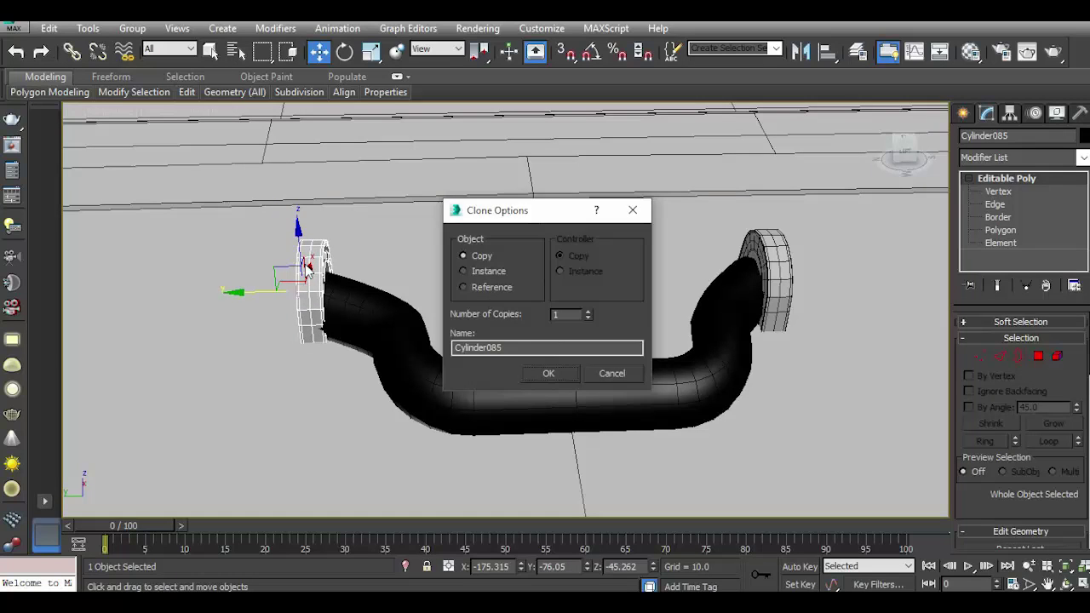
# Make the ring copy Cylinder085 and nudge it onto the pipe's left end.
pyautogui.click(549, 374)
pyautogui.moveTo(312, 266); pyautogui.dragTo(310, 270)
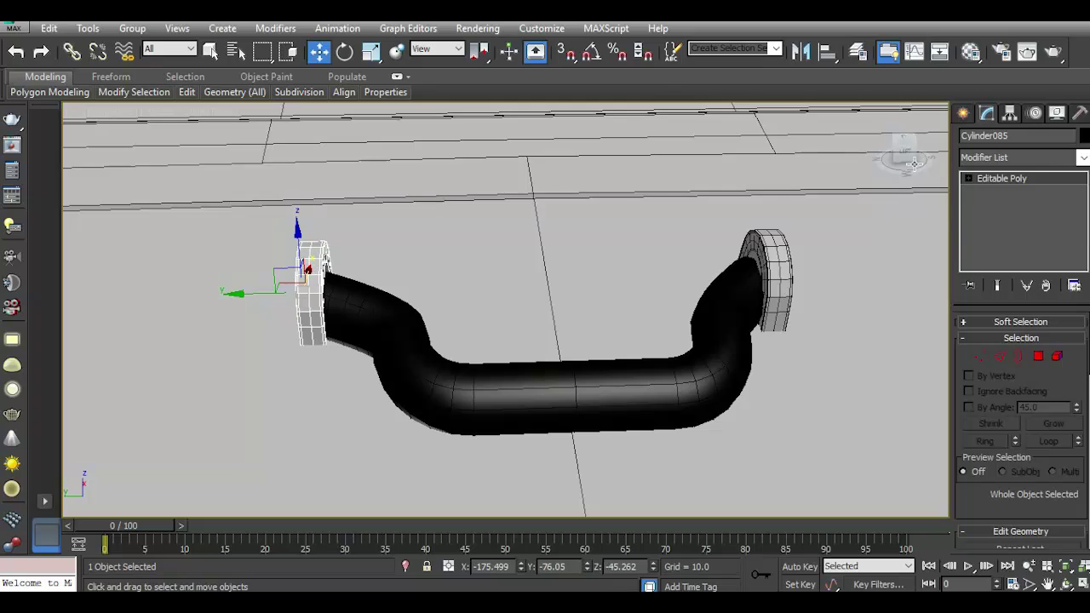
pyautogui.moveTo(914, 162); pyautogui.dragTo(831, 156)
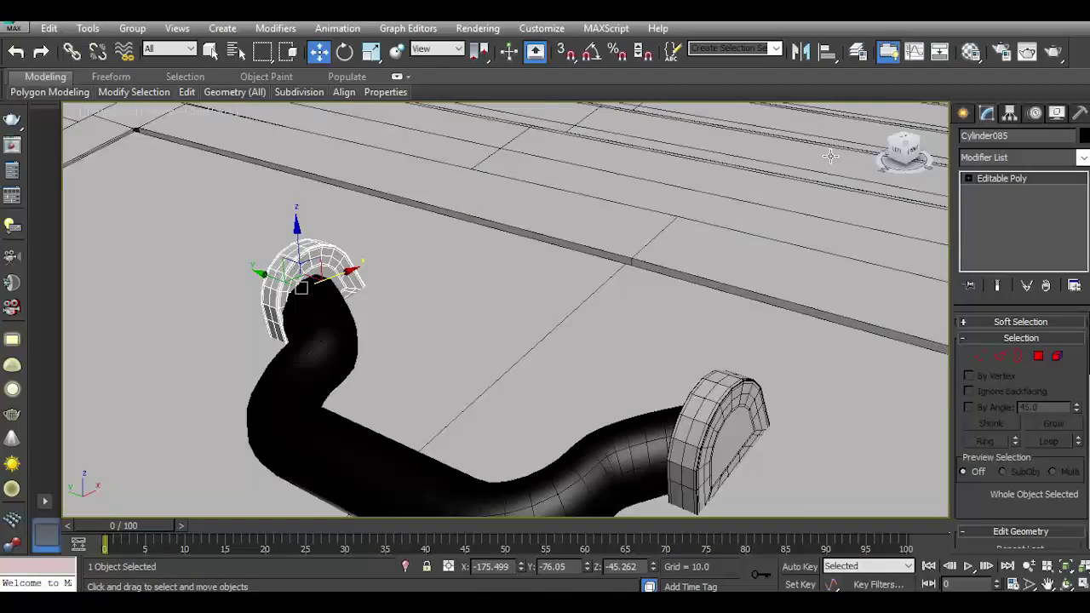
pyautogui.scroll(-2, 353, 241)
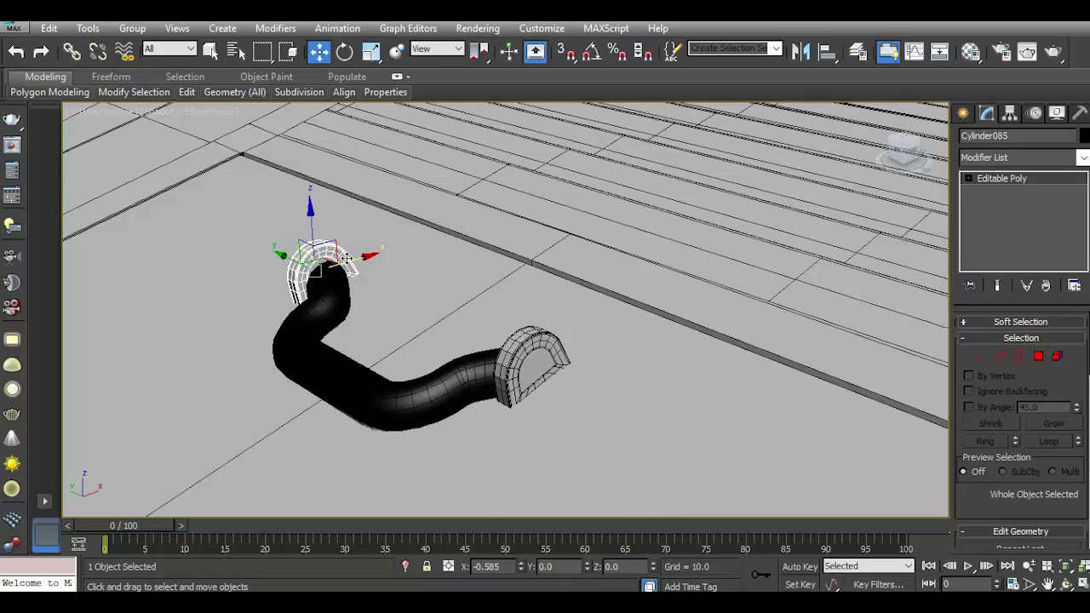
pyautogui.scroll(-2, 392, 288)
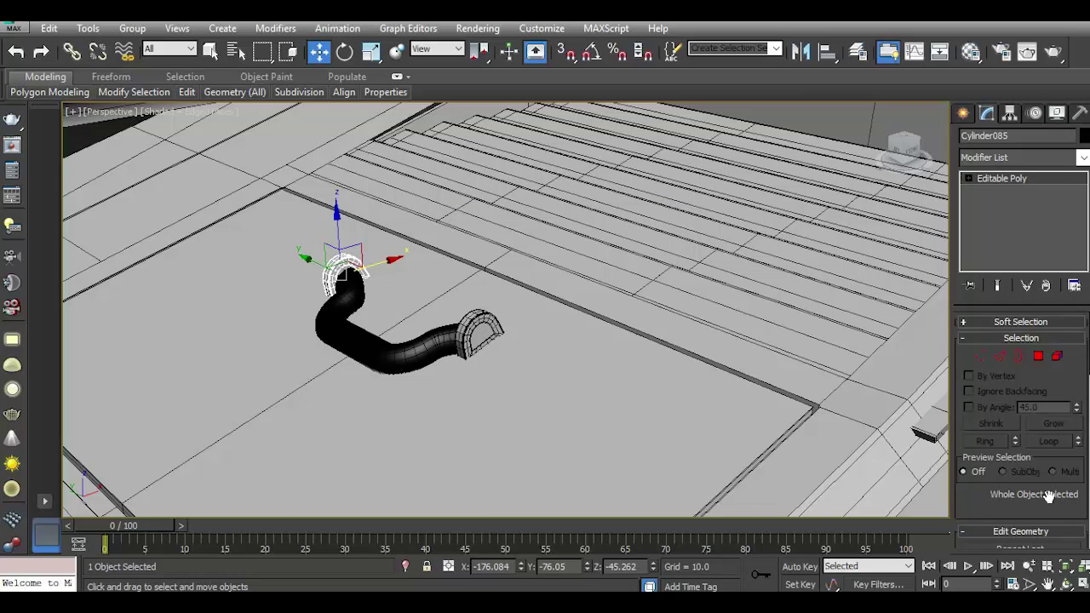
pyautogui.scroll(-4, 1050, 497)
# Attach the pipe and the other end bracket into one handle object.
pyautogui.click(983, 490)
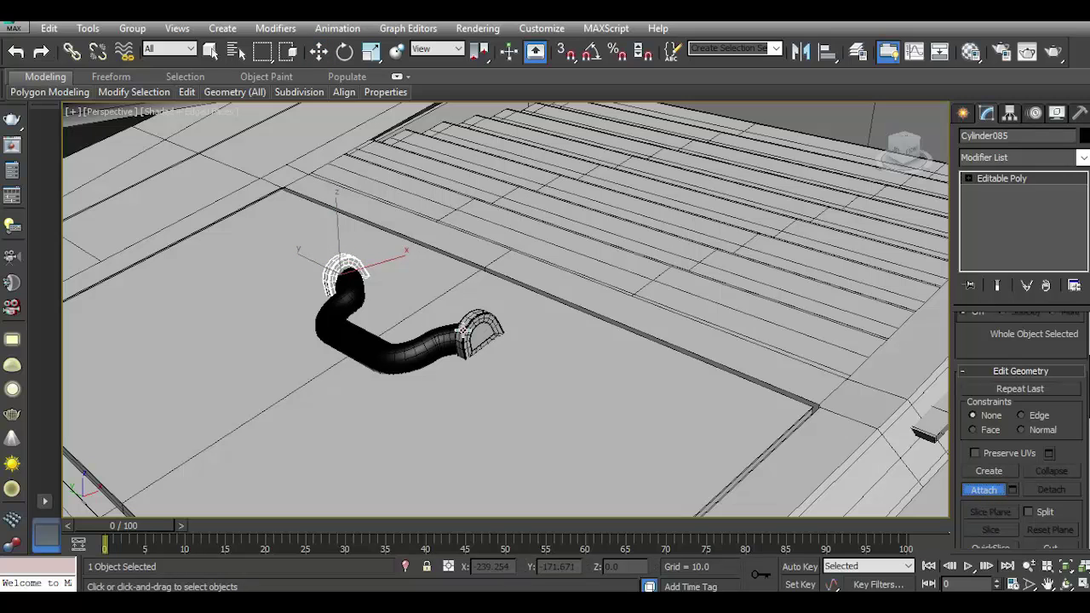
pyautogui.click(439, 334)
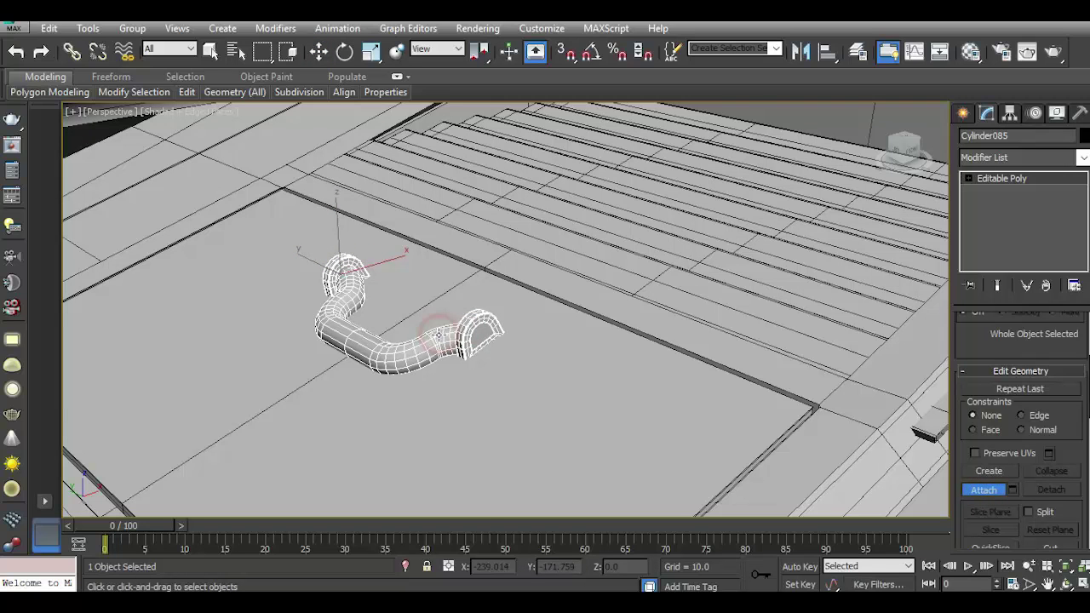
pyautogui.click(986, 491)
pyautogui.keyDown('alt'); pyautogui.moveTo(499, 384); pyautogui.dragTo(797, 420, button='middle'); pyautogui.keyUp('alt')
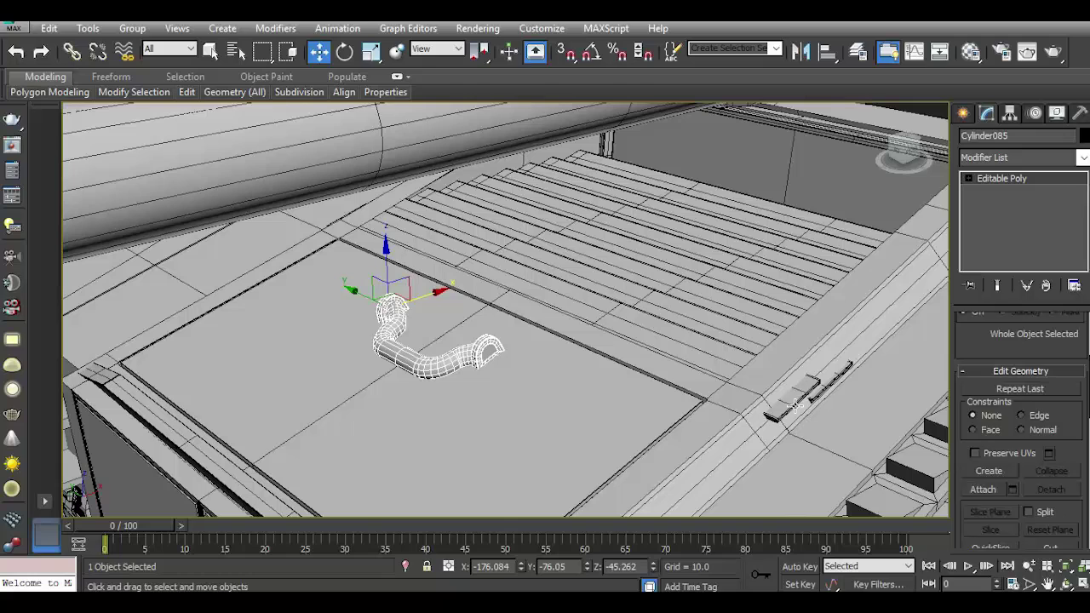
pyautogui.click(795, 406)
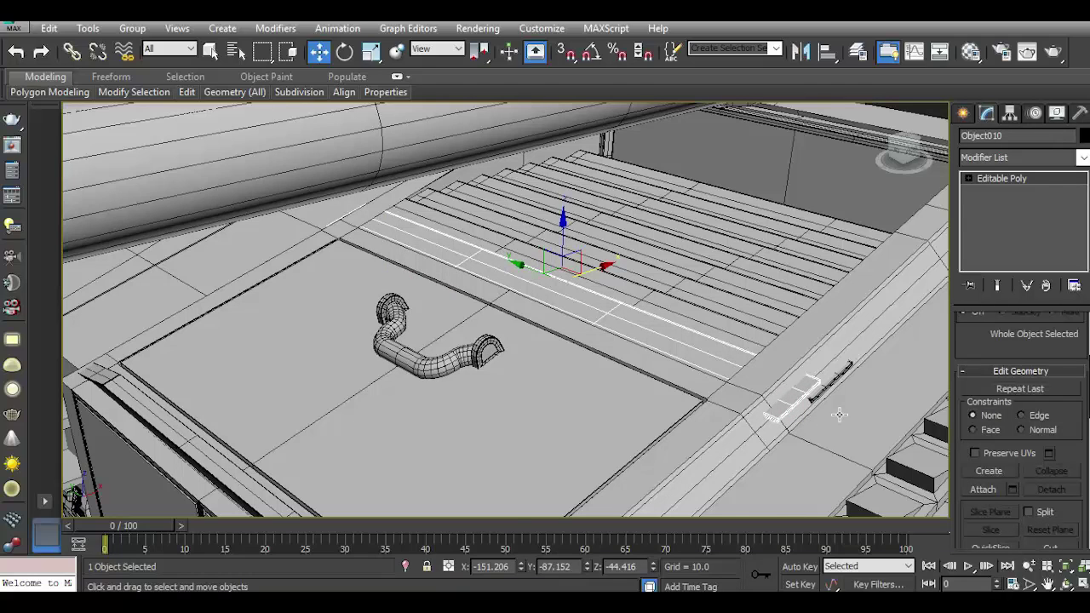
# Box-select the first grille object's strip end vertices and shift them slightly along Y.
pyautogui.moveTo(907, 150); pyautogui.dragTo(80, 149)
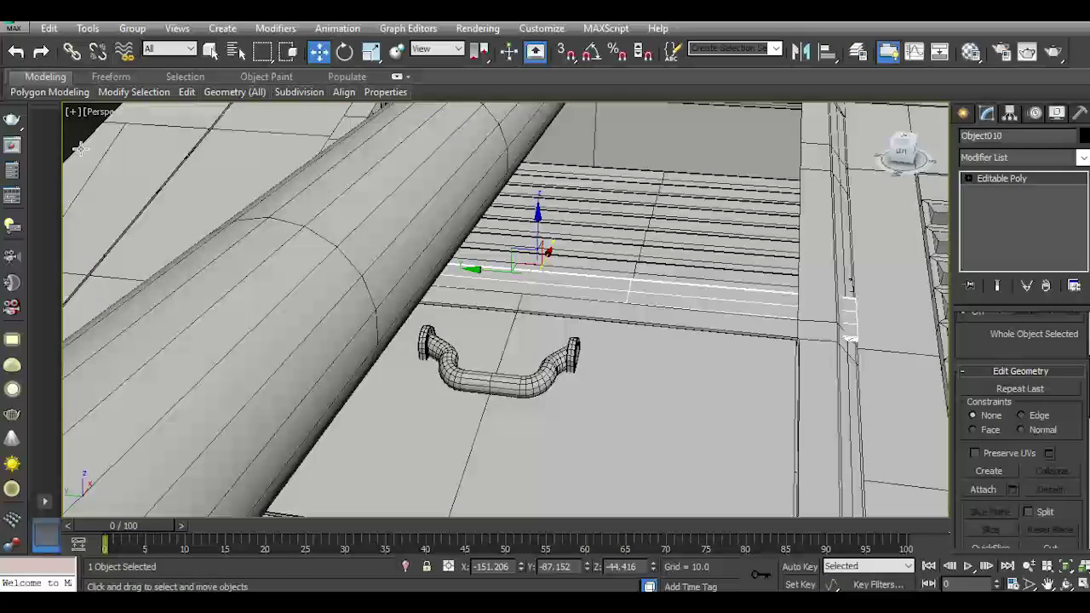
pyautogui.click(968, 178)
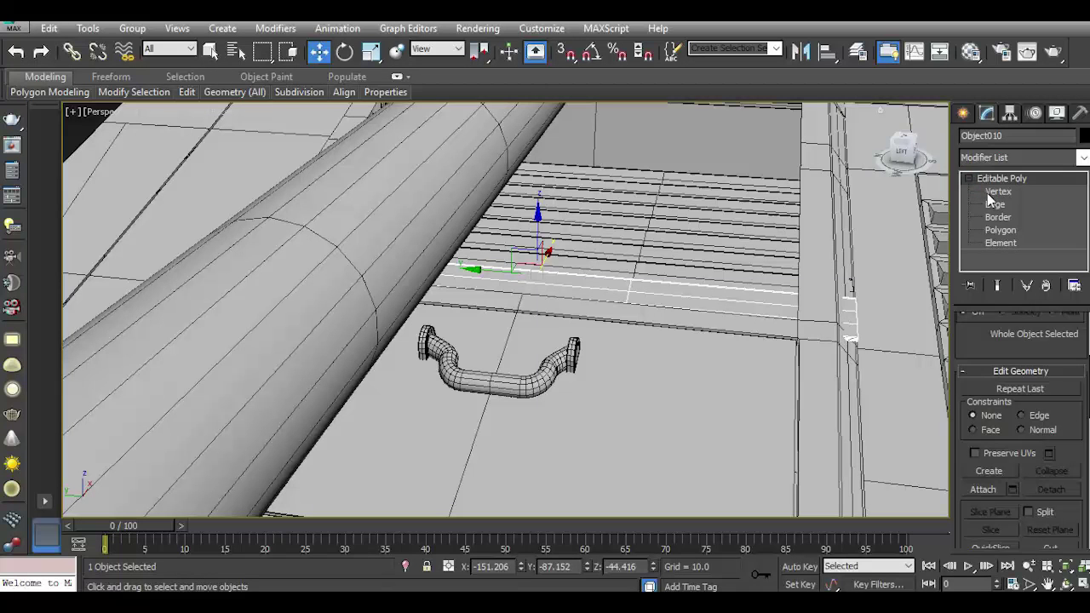
pyautogui.click(997, 192)
pyautogui.moveTo(860, 260)
pyautogui.mouseDown()
pyautogui.moveTo(804, 311)
pyautogui.moveTo(745, 301)
pyautogui.mouseUp()
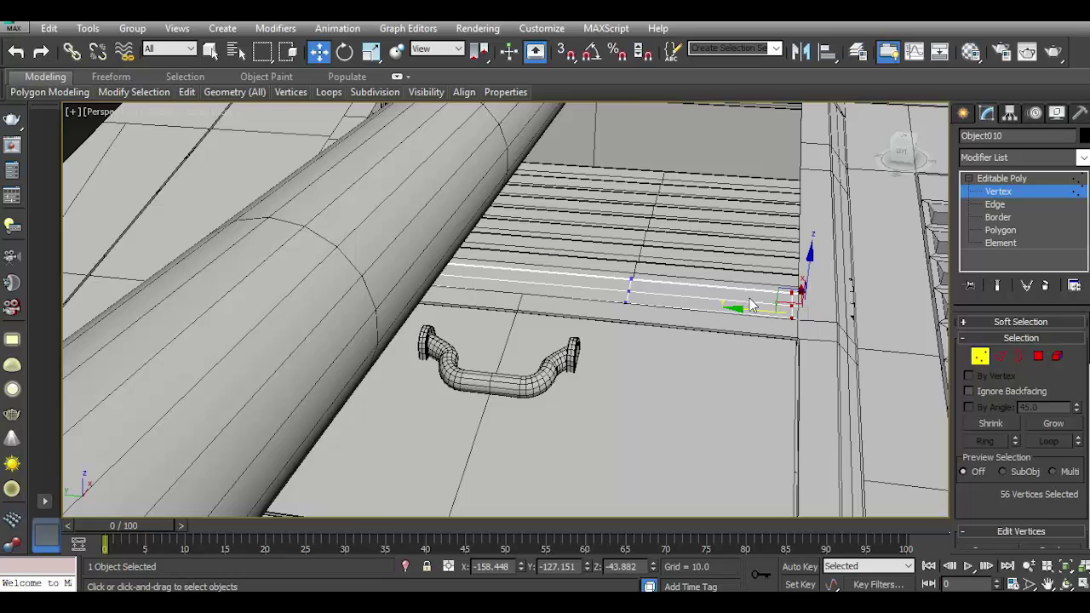
pyautogui.keyDown('alt'); pyautogui.moveTo(750, 298); pyautogui.dragTo(679, 348, button='middle'); pyautogui.keyUp('alt')
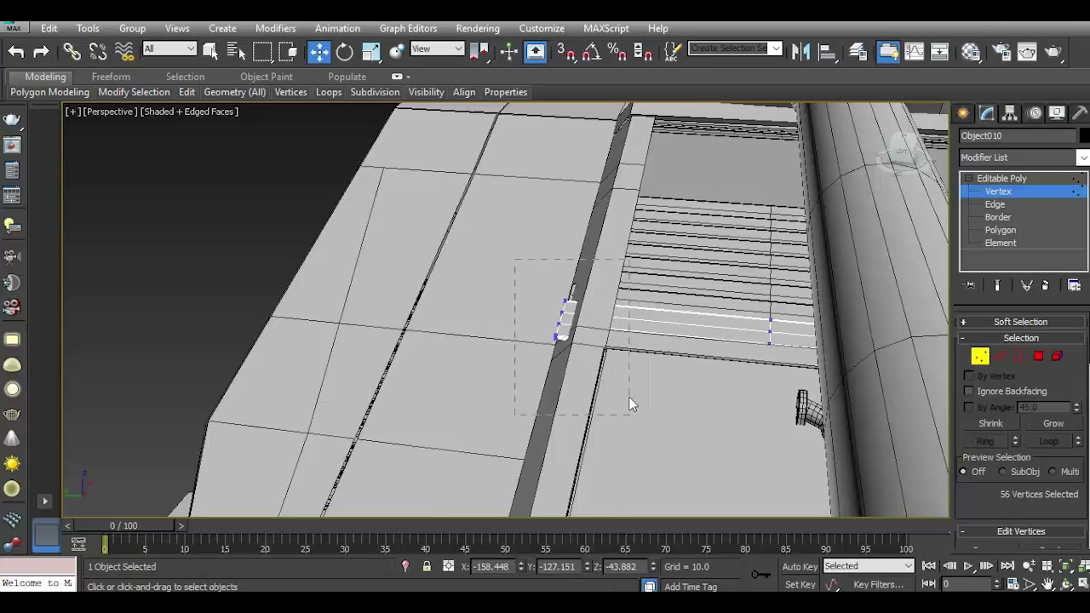
pyautogui.moveTo(537, 321); pyautogui.dragTo(540, 313)
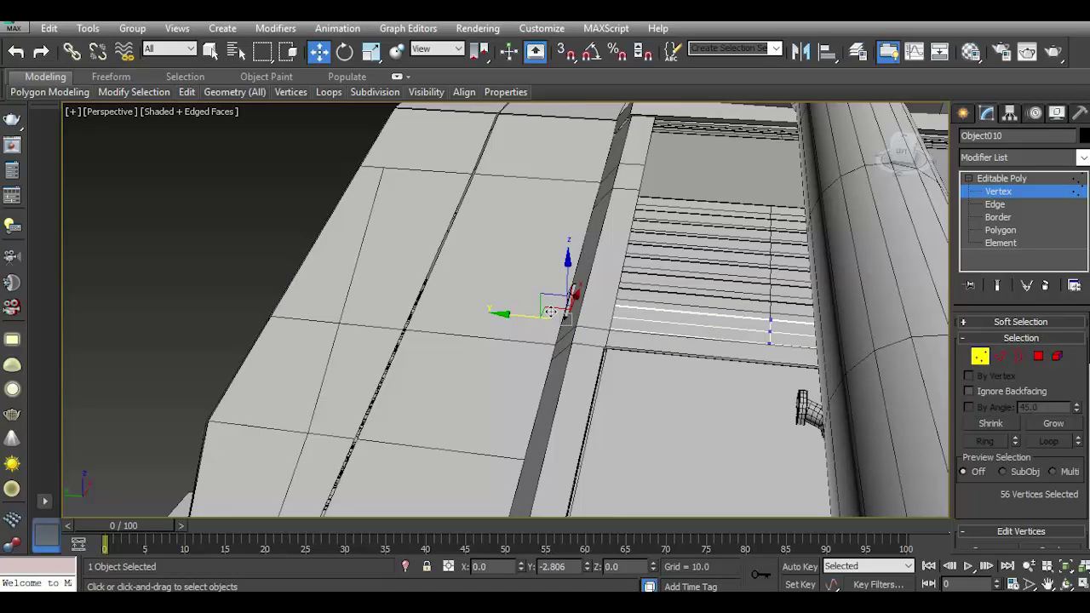
pyautogui.click(1008, 179)
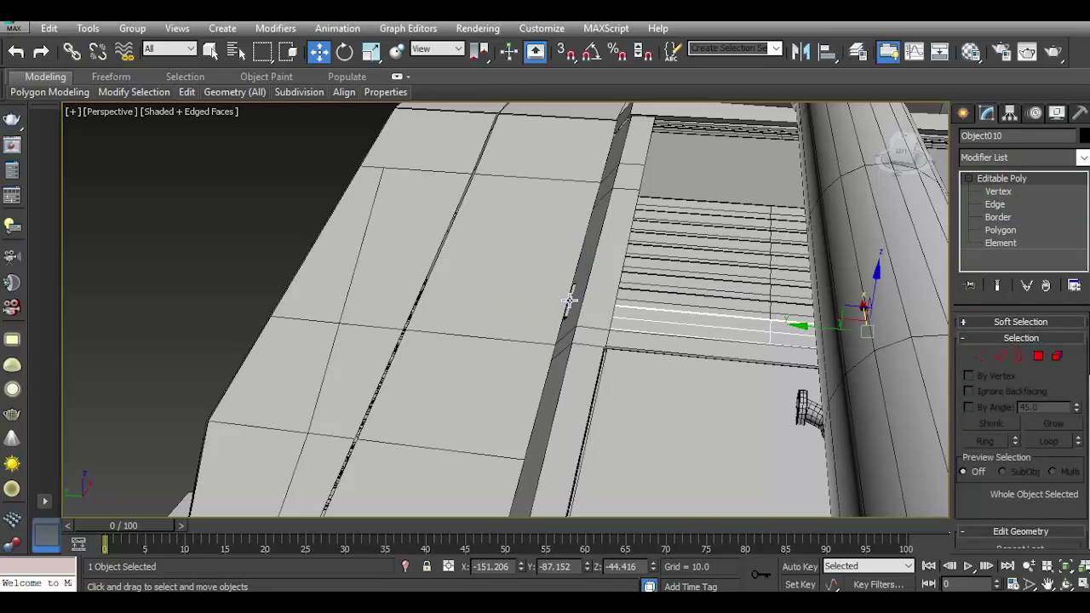
# Move the thin strip object's end vertices along Y out to the grille edge.
pyautogui.click(569, 299)
pyautogui.click(980, 356)
pyautogui.moveTo(641, 408); pyautogui.dragTo(549, 300)
pyautogui.keyDown('alt'); pyautogui.moveTo(699, 343); pyautogui.dragTo(639, 364, button='middle'); pyautogui.keyUp('alt')
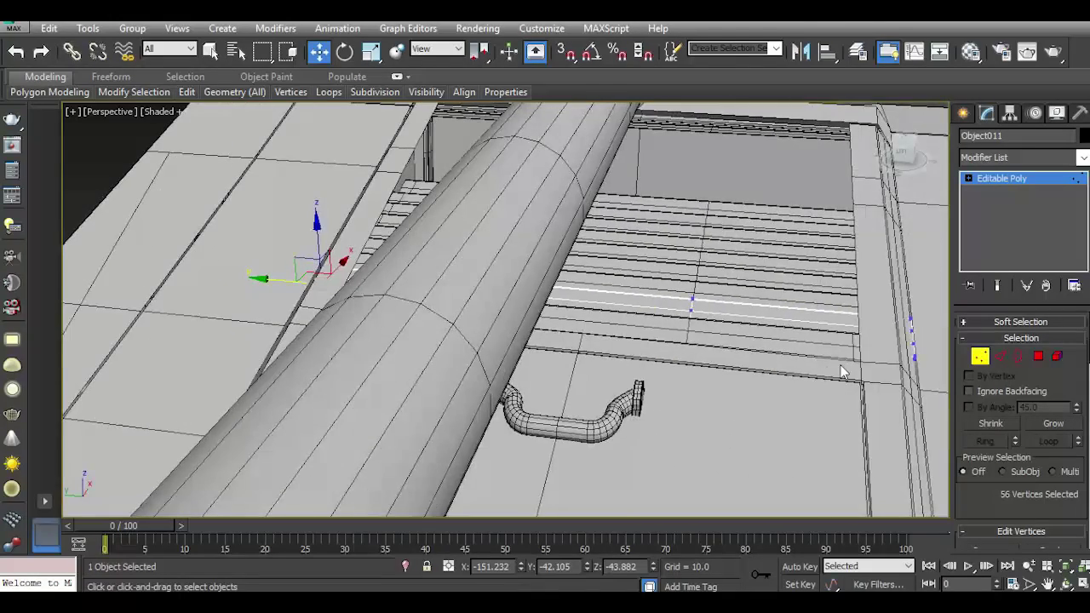
pyautogui.moveTo(815, 443)
pyautogui.mouseDown()
pyautogui.moveTo(696, 368)
pyautogui.moveTo(673, 335)
pyautogui.mouseUp()
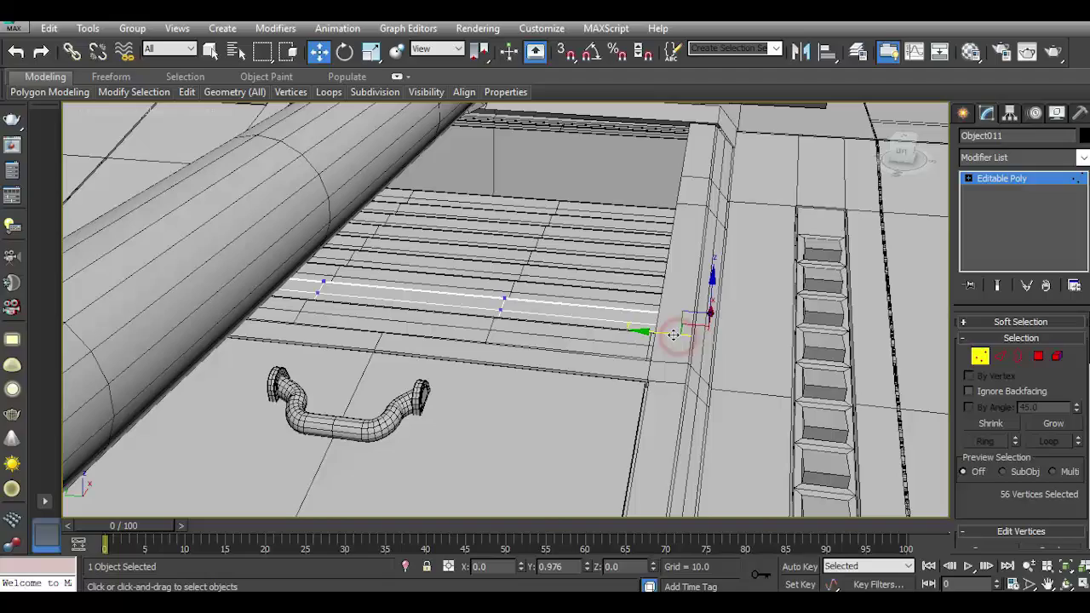
pyautogui.click(1025, 179)
# Clone the handle's right-end bracket element along Y onto the hull beside the handle.
pyautogui.keyDown('alt'); pyautogui.moveTo(508, 349); pyautogui.dragTo(497, 364, button='middle'); pyautogui.keyUp('alt')
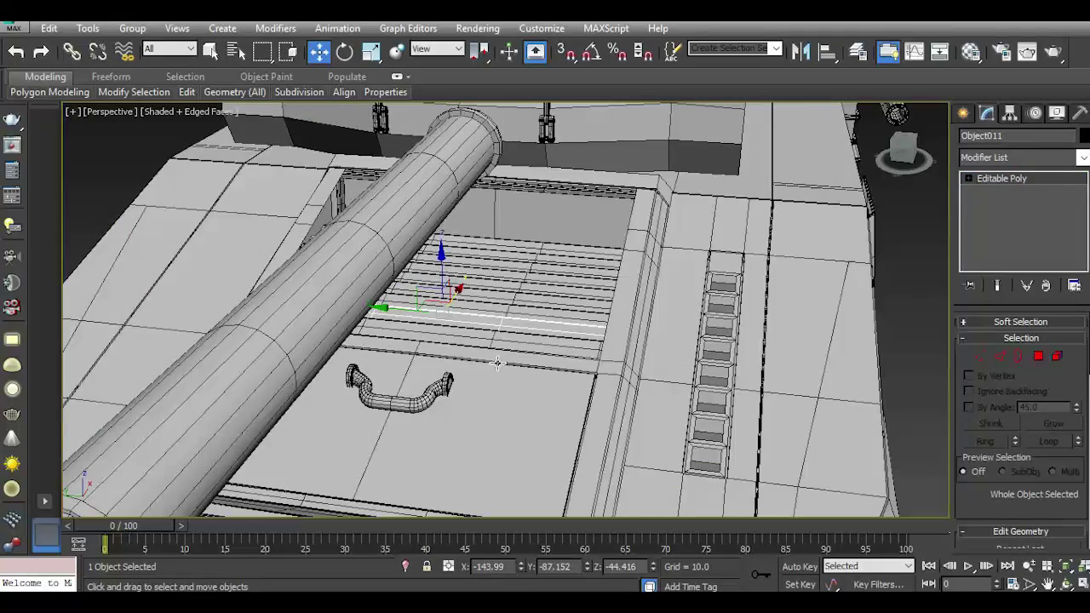
pyautogui.moveTo(882, 130)
pyautogui.mouseDown()
pyautogui.moveTo(858, 132)
pyautogui.moveTo(943, 140)
pyautogui.moveTo(903, 149)
pyautogui.mouseUp()
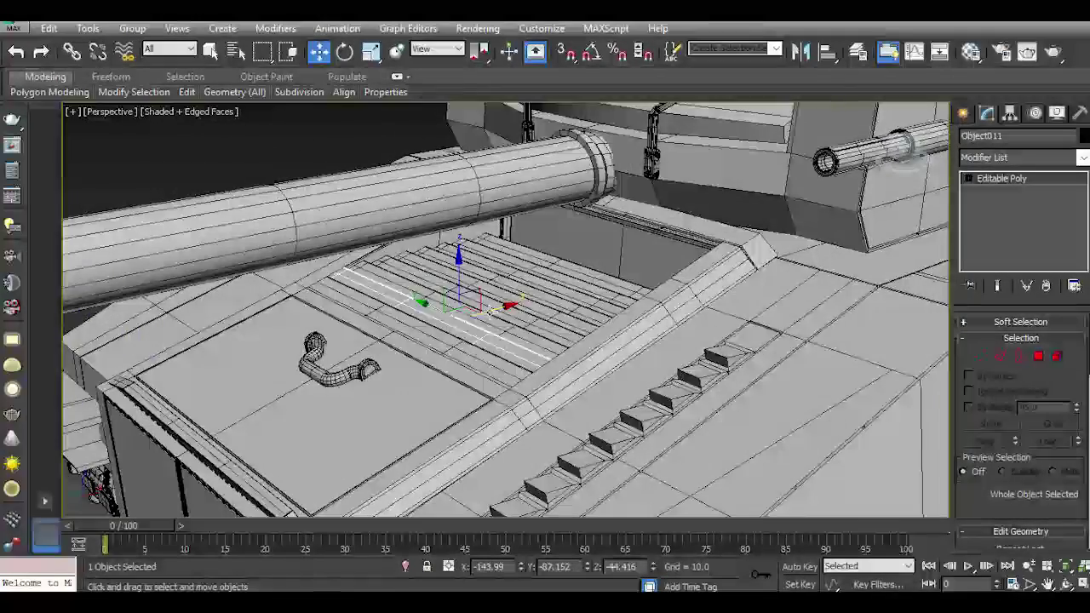
pyautogui.scroll(-3, 480, 338)
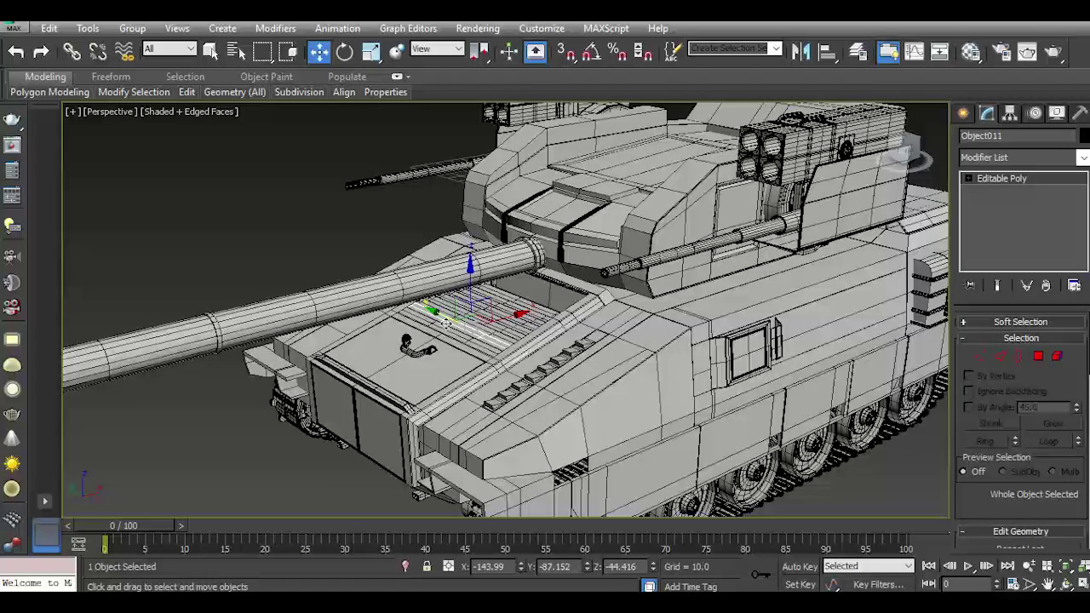
pyautogui.press('1')
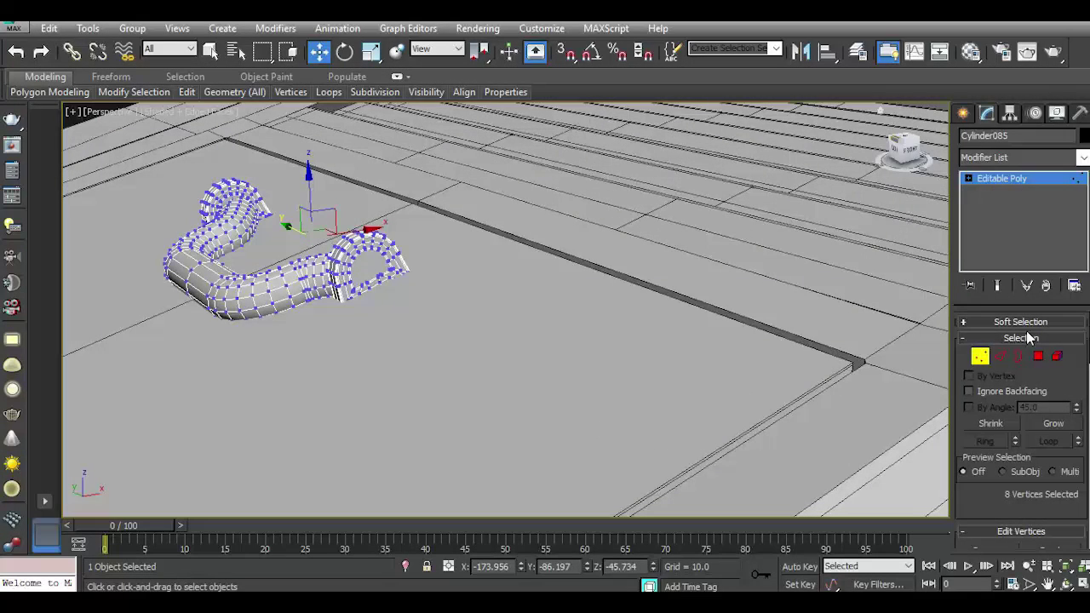
pyautogui.click(1059, 356)
pyautogui.click(370, 269)
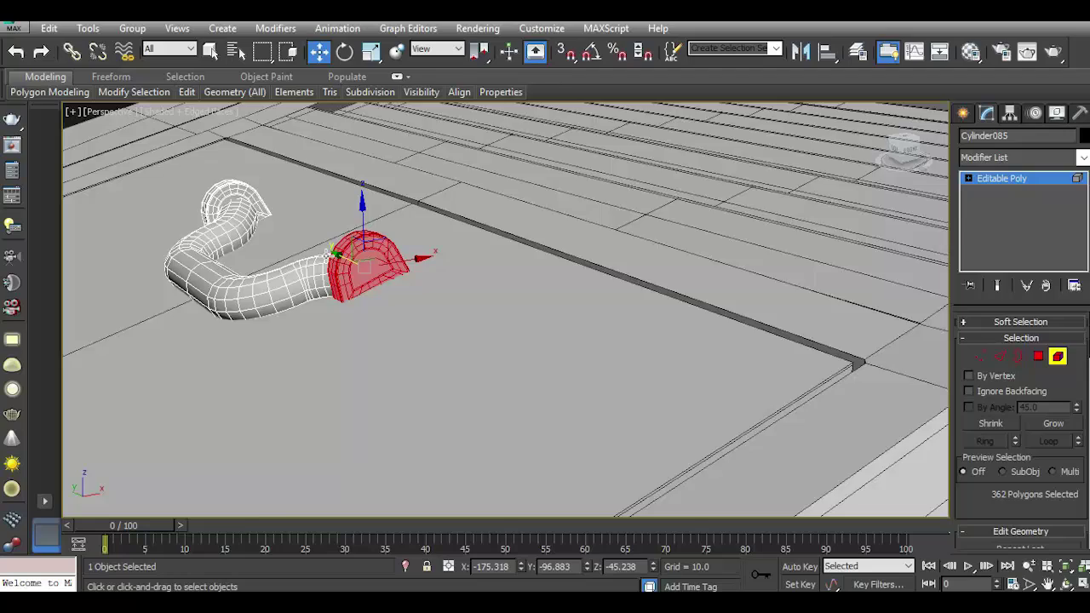
pyautogui.scroll(-5, 358, 264)
pyautogui.keyDown('shift'); pyautogui.moveTo(336, 258); pyautogui.dragTo(645, 390); pyautogui.keyUp('shift')
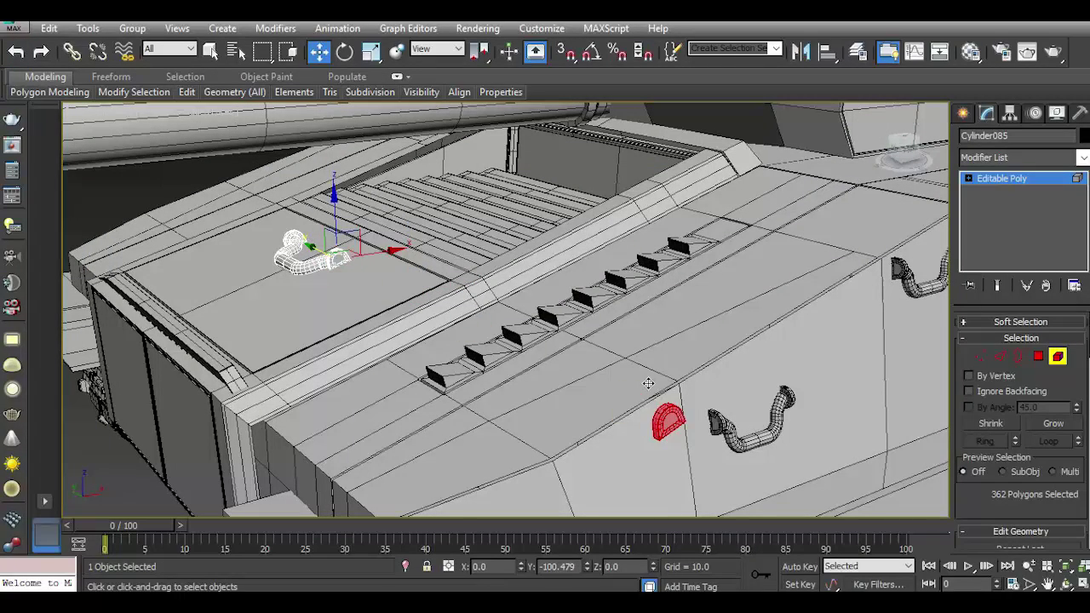
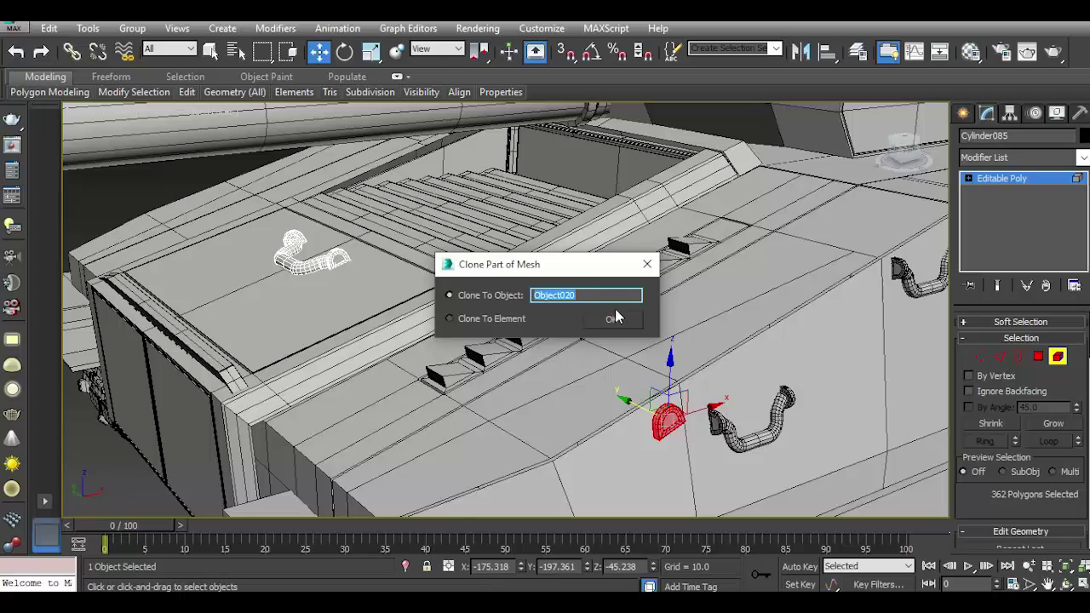
# Detach the arch copy as its own object and center its pivot on it.
pyautogui.click(628, 327)
pyautogui.click(1008, 180)
pyautogui.click(671, 423)
pyautogui.moveTo(702, 431); pyautogui.dragTo(631, 376, button='middle')
pyautogui.click(1010, 113)
pyautogui.click(1029, 213)
pyautogui.click(1022, 298)
pyautogui.click(987, 114)
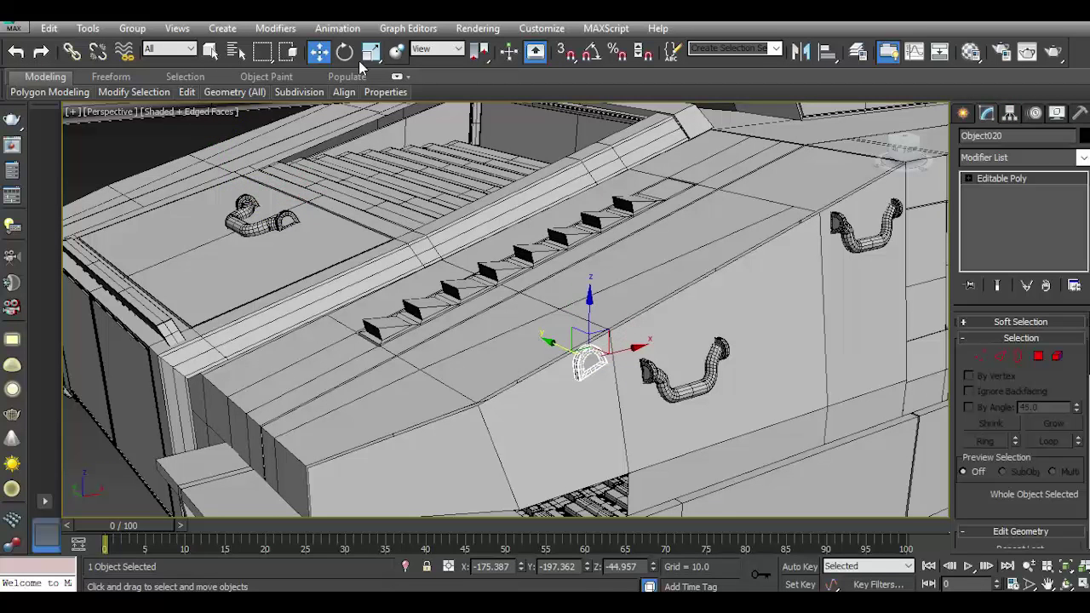
# Rotate the arch 90° and move it onto the hull's side ledge beside the mechanism.
pyautogui.click(345, 53)
pyautogui.moveTo(595, 380); pyautogui.dragTo(614, 361)
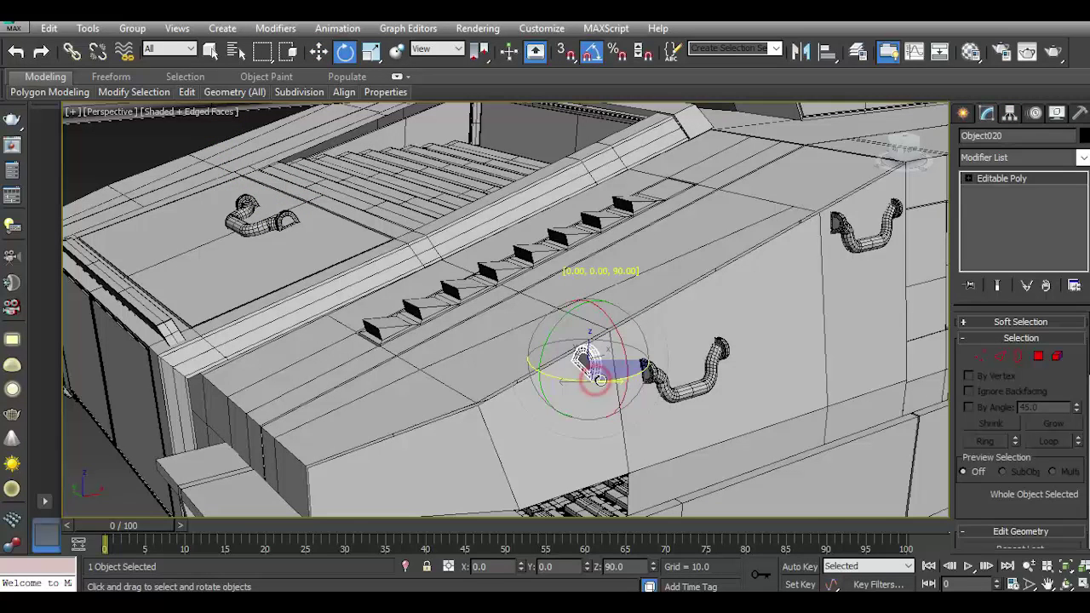
pyautogui.click(320, 52)
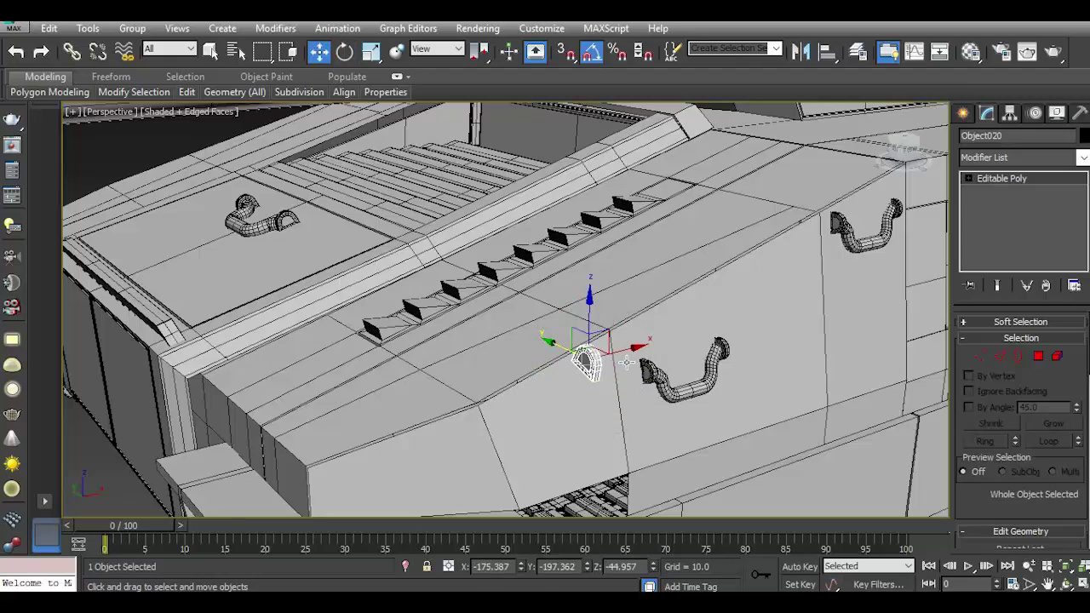
pyautogui.moveTo(622, 351); pyautogui.dragTo(852, 290)
pyautogui.moveTo(876, 363)
pyautogui.mouseDown(button='middle')
pyautogui.moveTo(676, 291)
pyautogui.moveTo(670, 273)
pyautogui.mouseUp(button='middle')
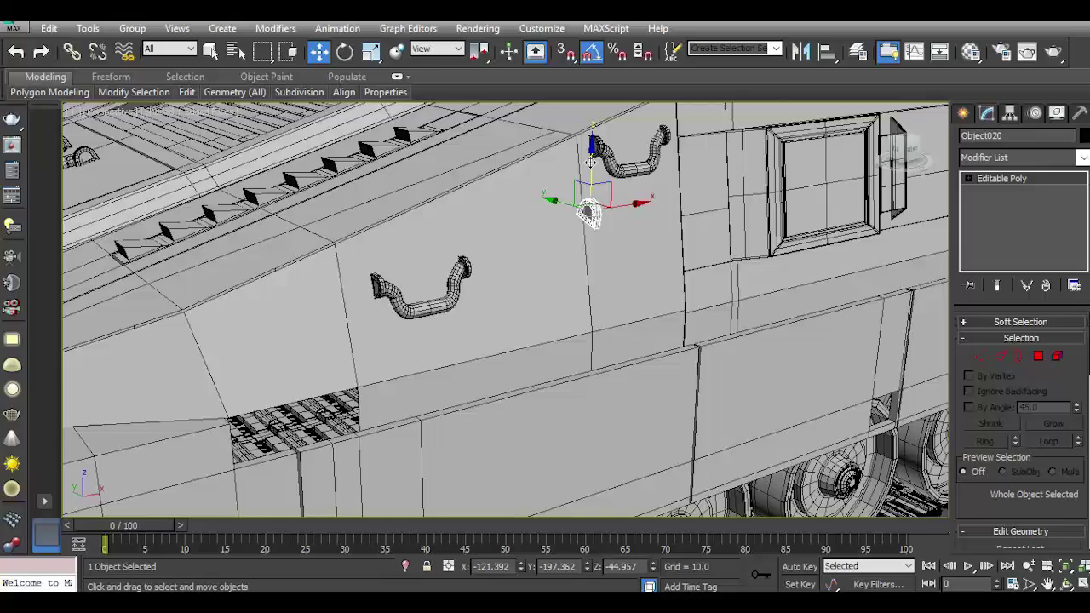
pyautogui.moveTo(591, 165); pyautogui.dragTo(586, 337)
pyautogui.moveTo(455, 382); pyautogui.dragTo(598, 249, button='middle')
pyautogui.moveTo(685, 251); pyautogui.dragTo(660, 250)
pyautogui.scroll(5, 724, 248)
pyautogui.moveTo(734, 244); pyautogui.dragTo(289, 317)
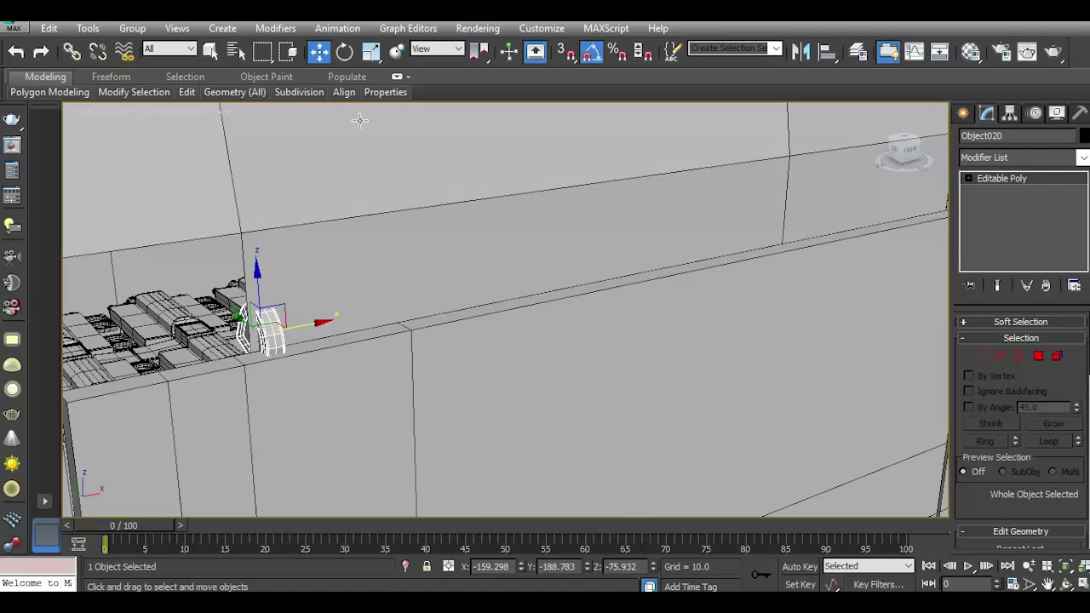
# Tilt the arch -19° on X and nudge it along Y.
pyautogui.click(345, 53)
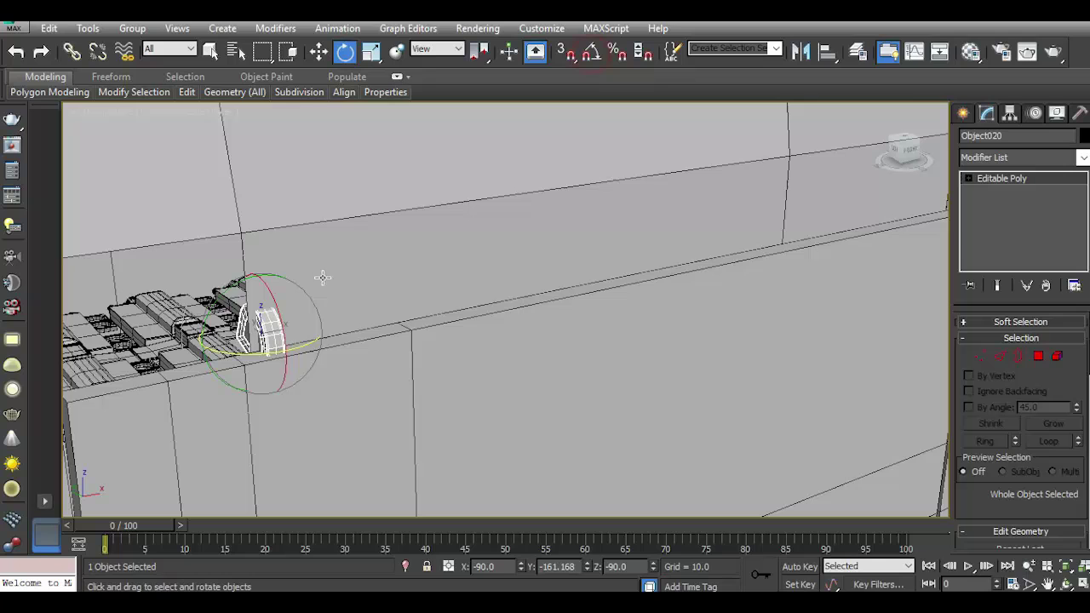
pyautogui.moveTo(278, 321); pyautogui.dragTo(257, 293)
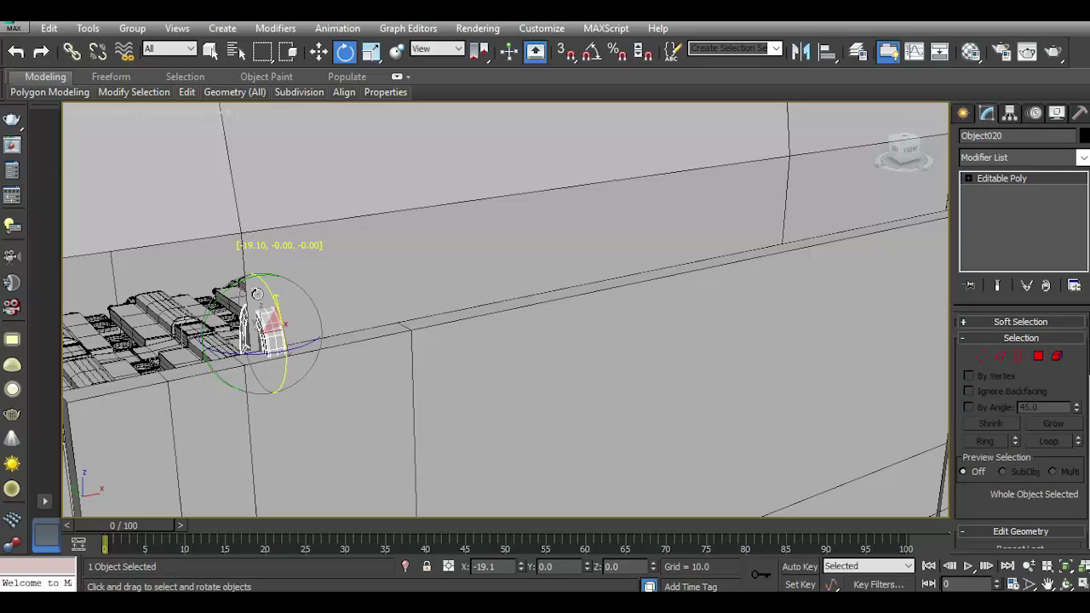
pyautogui.click(319, 53)
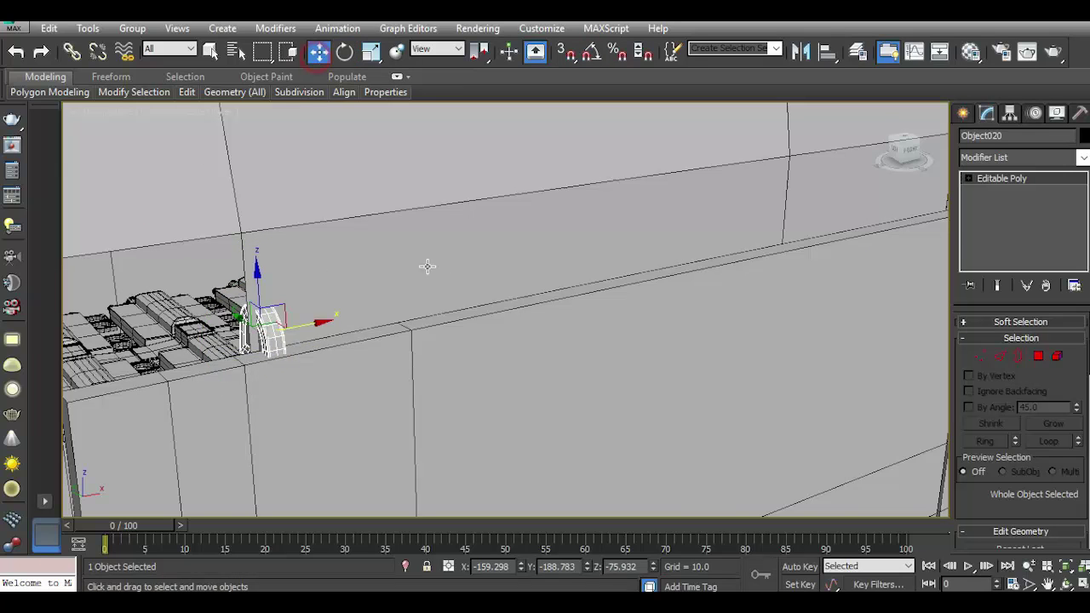
pyautogui.keyDown('alt'); pyautogui.moveTo(426, 264); pyautogui.dragTo(678, 309, button='middle'); pyautogui.keyUp('alt')
pyautogui.moveTo(479, 356)
pyautogui.mouseDown()
pyautogui.moveTo(516, 363)
pyautogui.moveTo(569, 463)
pyautogui.mouseUp()
# Scale the arch down to 75% and settle it lower on the ledge.
pyautogui.click(371, 52)
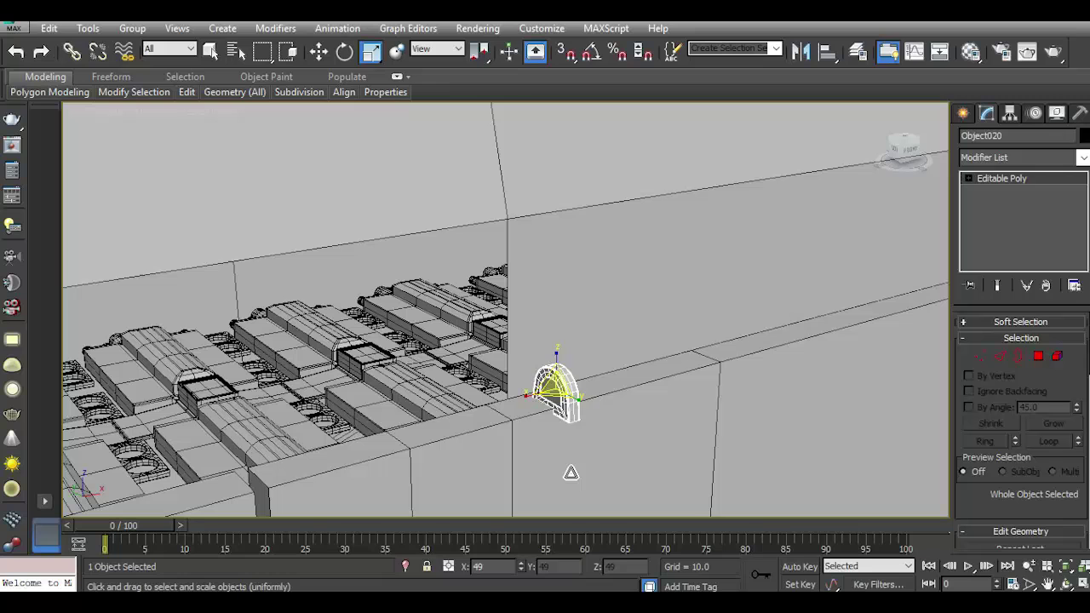
pyautogui.press('w')
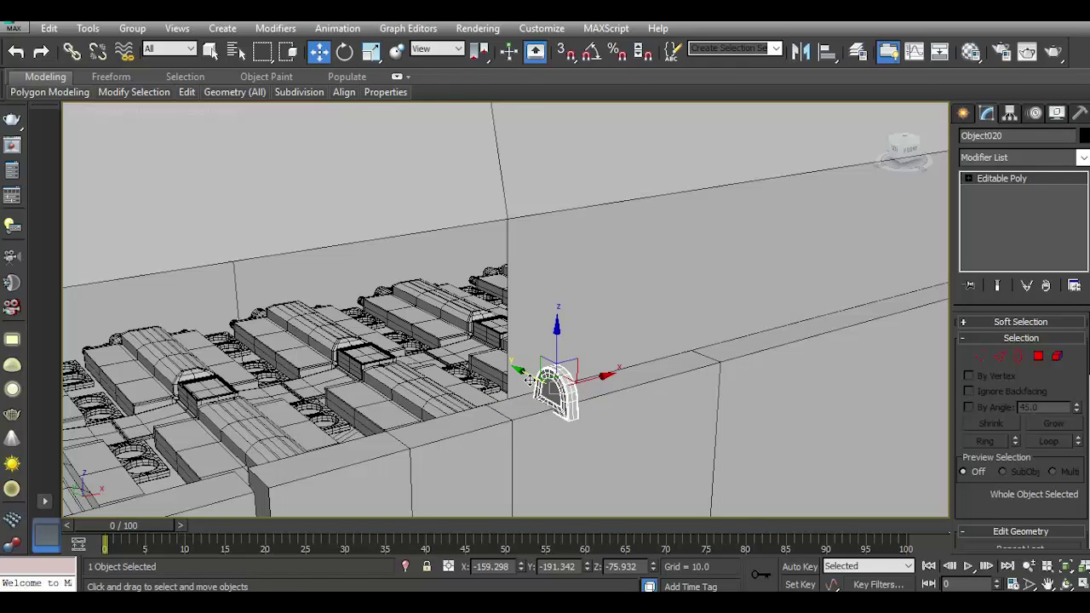
pyautogui.moveTo(530, 380); pyautogui.dragTo(561, 396)
pyautogui.press('z')
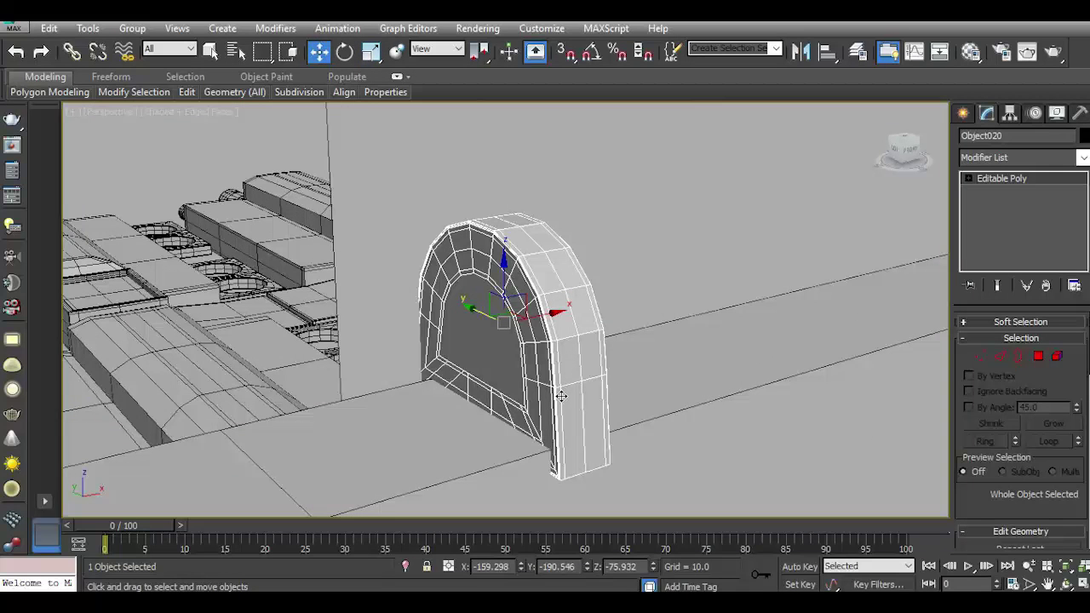
pyautogui.click(371, 52)
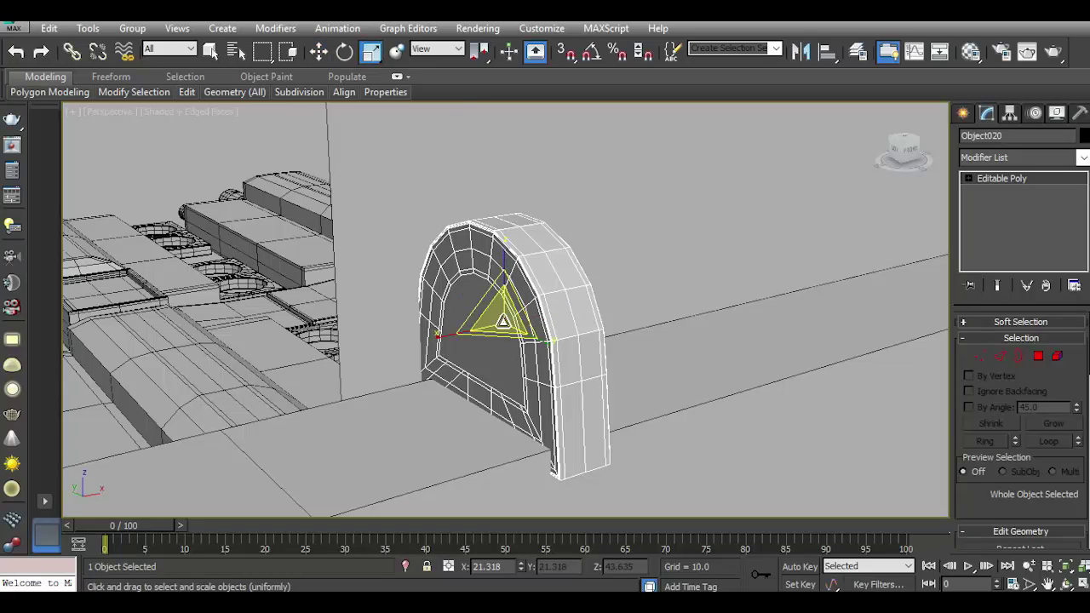
pyautogui.moveTo(505, 326); pyautogui.dragTo(501, 350)
pyautogui.click(319, 52)
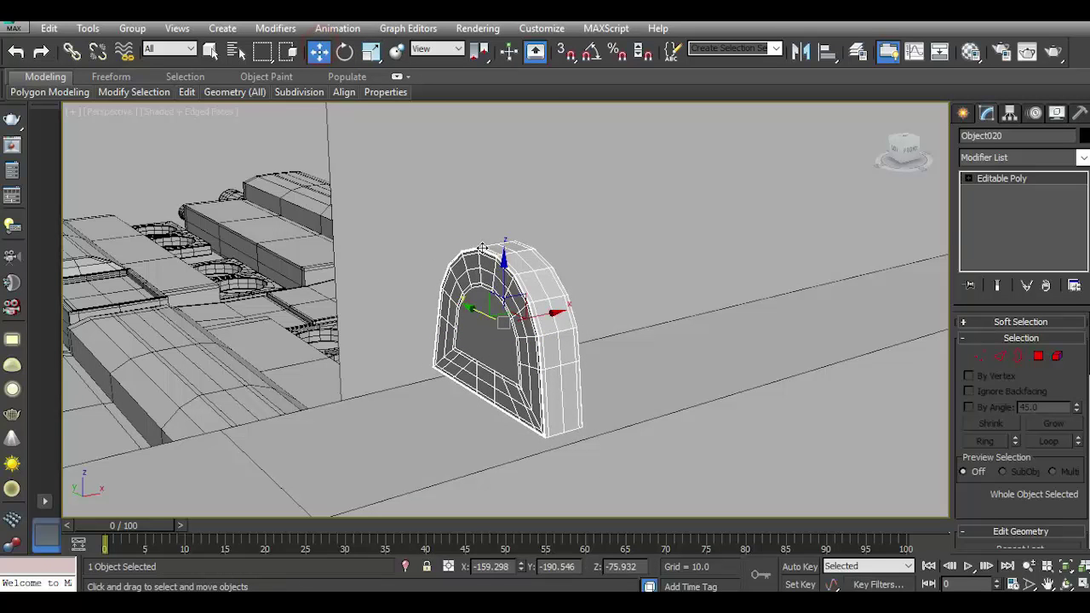
pyautogui.moveTo(504, 262); pyautogui.dragTo(503, 286)
pyautogui.moveTo(475, 337); pyautogui.dragTo(508, 362)
# Shrink the arch slightly more and slide it right along X.
pyautogui.click(371, 52)
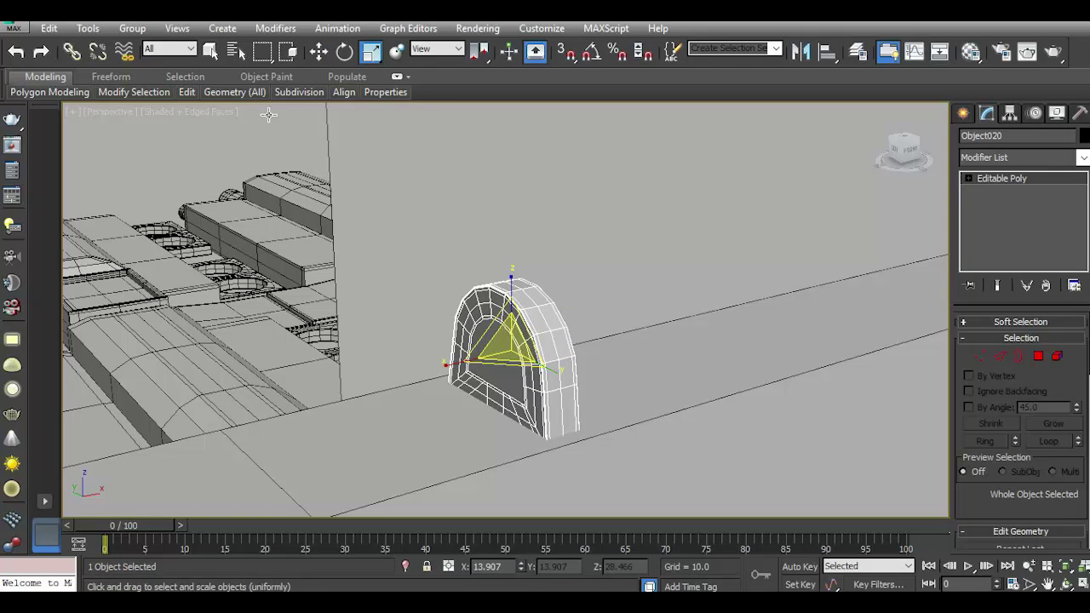
pyautogui.click(318, 52)
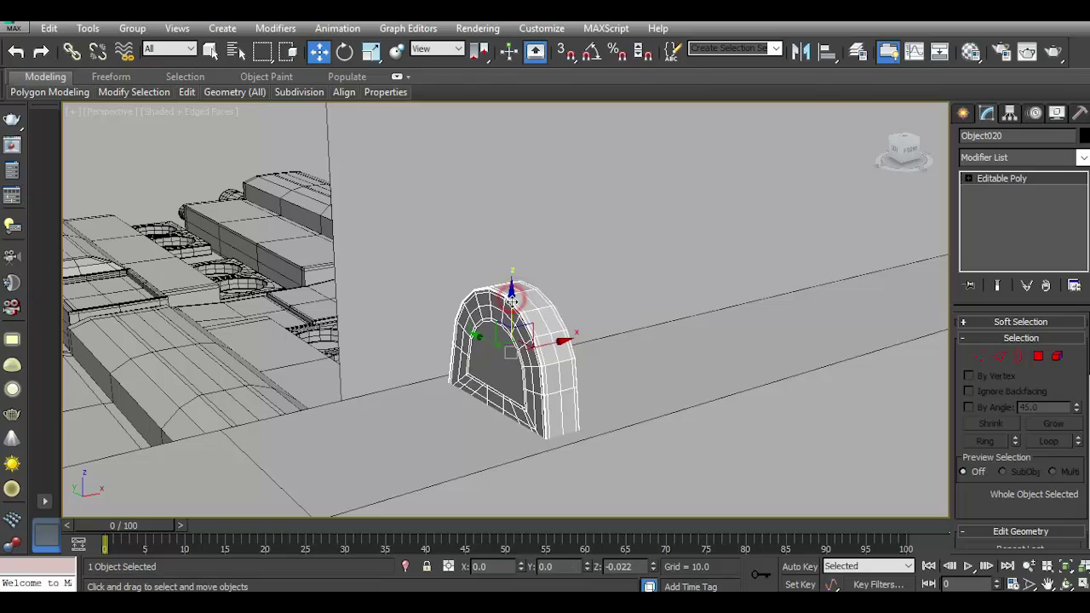
pyautogui.scroll(-5, 426, 336)
pyautogui.scroll(8, 408, 335)
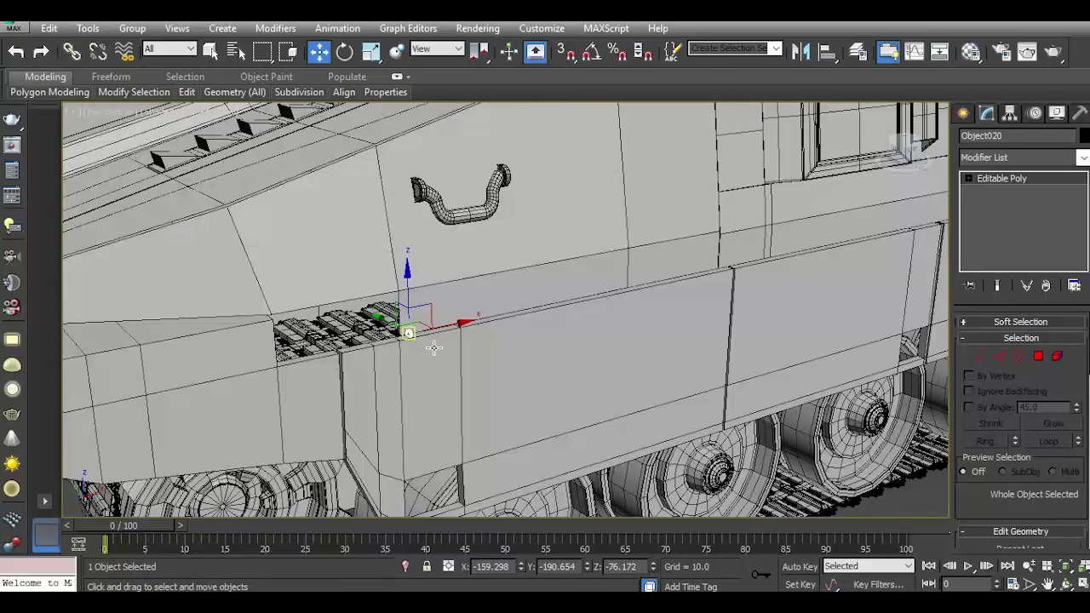
pyautogui.moveTo(442, 329); pyautogui.dragTo(461, 323)
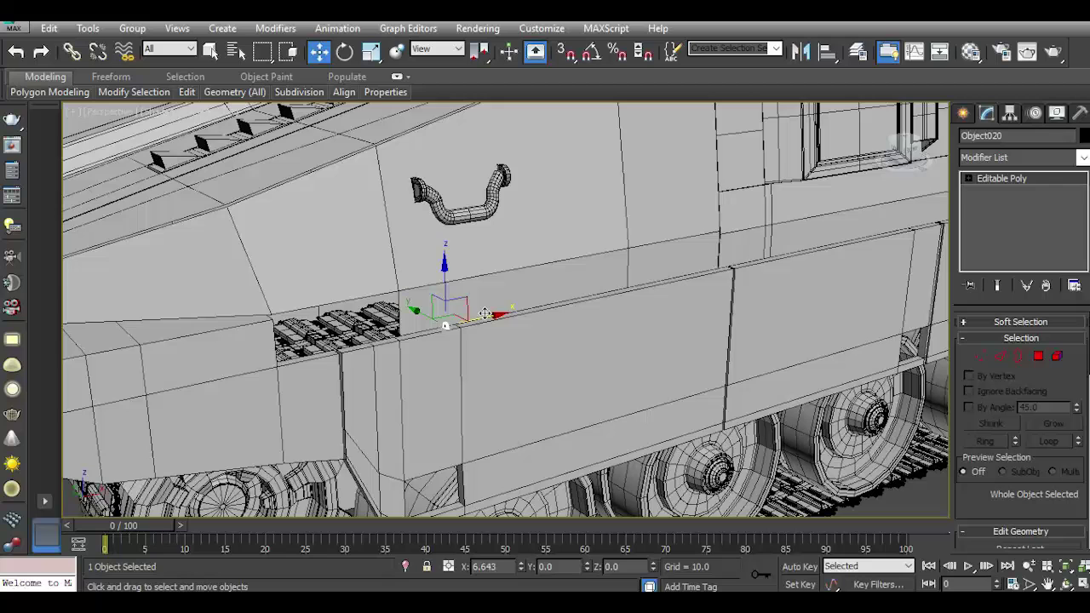
pyautogui.scroll(5, 452, 330)
pyautogui.scroll(3, 455, 317)
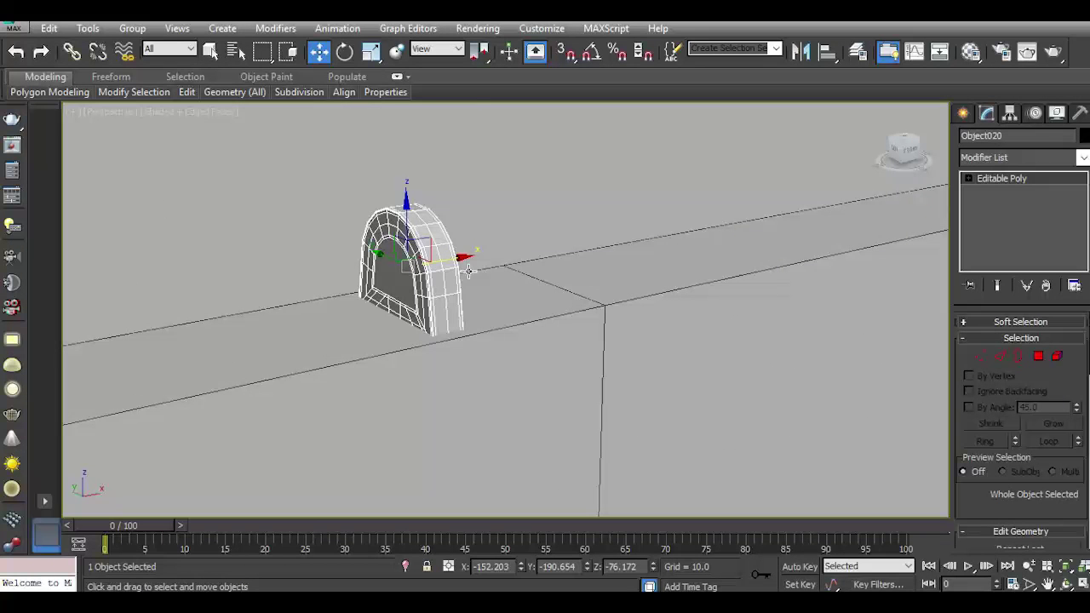
# Shift-drag a copy of the arch beside the first, creating Object021.
pyautogui.moveTo(457, 257); pyautogui.dragTo(624, 241)
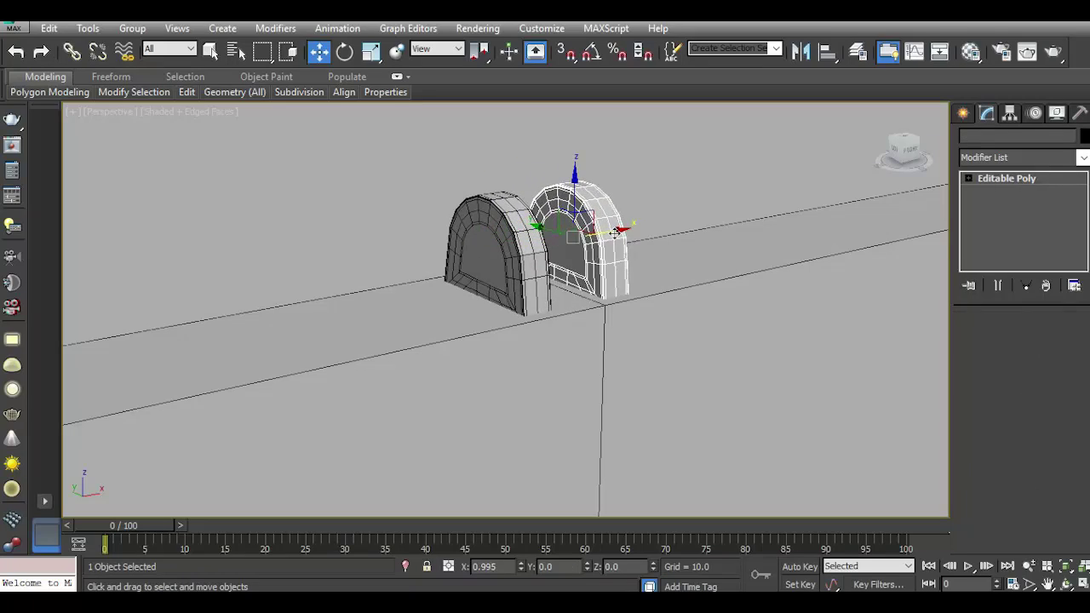
pyautogui.click(548, 371)
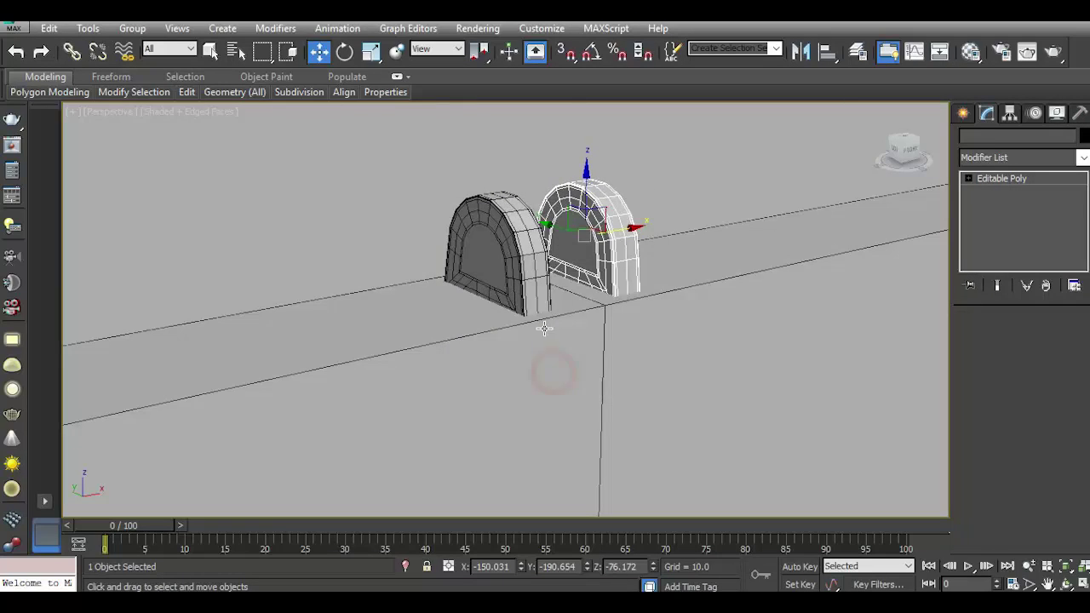
pyautogui.scroll(-3, 530, 335)
pyautogui.scroll(-3, 530, 335)
pyautogui.scroll(-4, 530, 334)
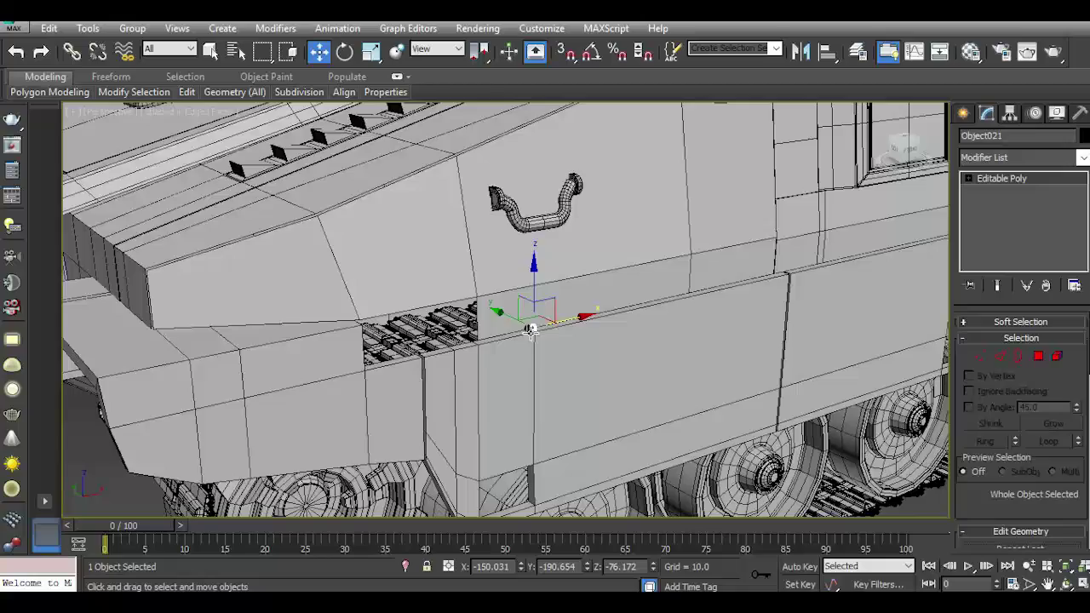
pyautogui.scroll(-3, 358, 285)
# Orbit and zoom onto the gun mantlet bracket with its small wheels, then select Box021.
pyautogui.click(964, 114)
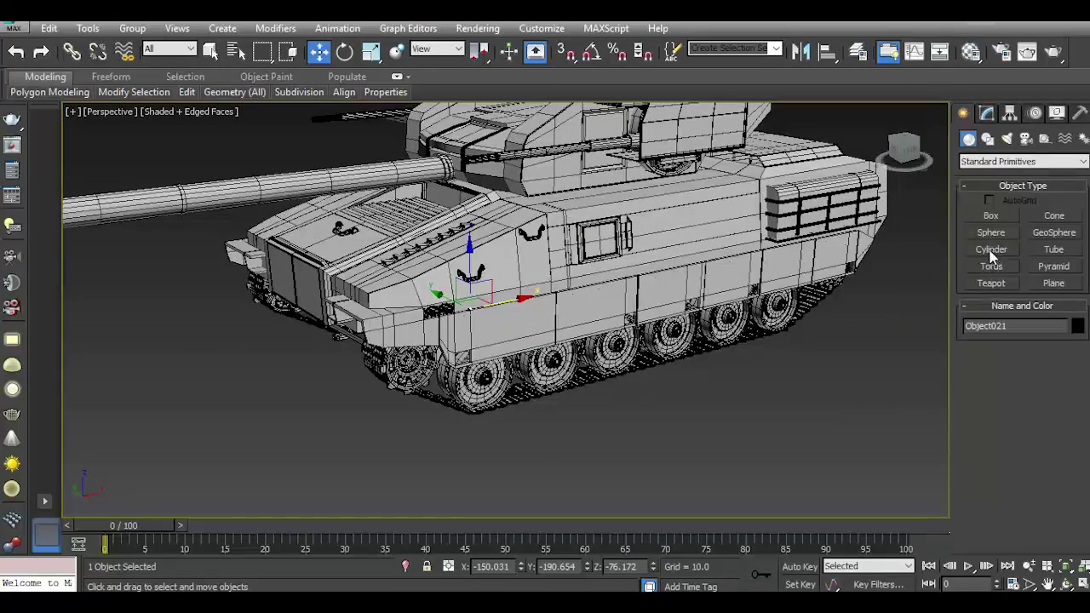
pyautogui.keyDown('alt'); pyautogui.moveTo(780, 256); pyautogui.dragTo(558, 309, button='middle'); pyautogui.keyUp('alt')
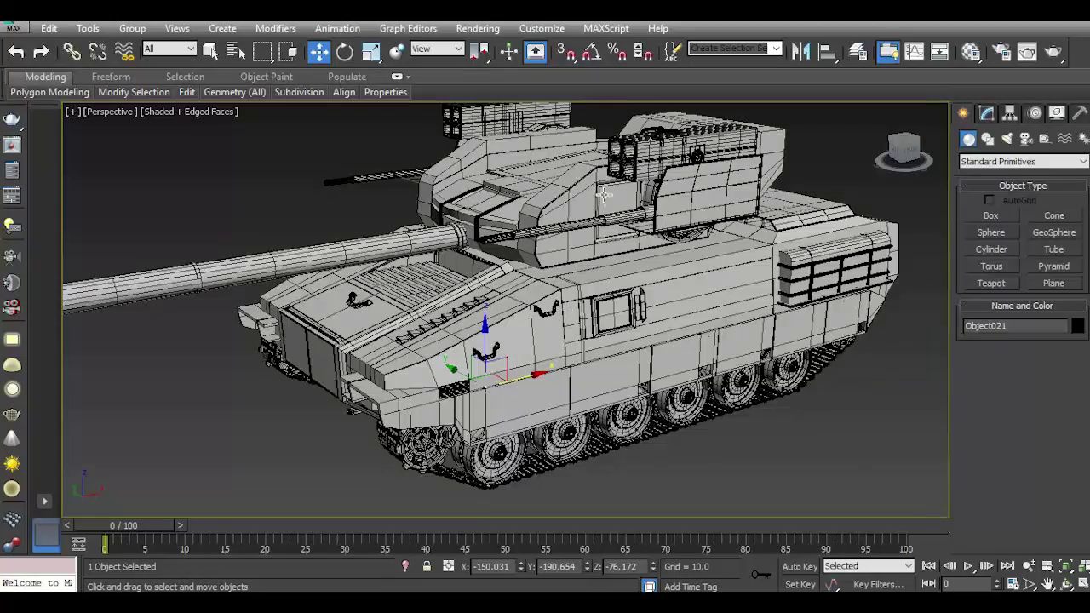
pyautogui.moveTo(604, 195); pyautogui.dragTo(613, 261, button='middle')
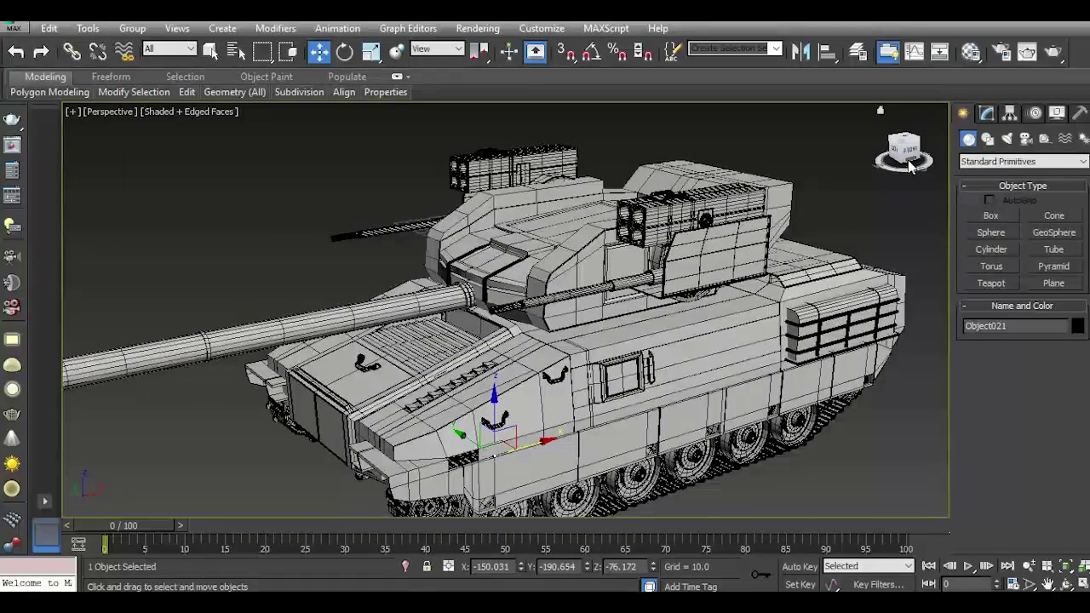
pyautogui.moveTo(910, 160); pyautogui.dragTo(912, 162)
pyautogui.scroll(3, 481, 294)
pyautogui.scroll(4, 481, 294)
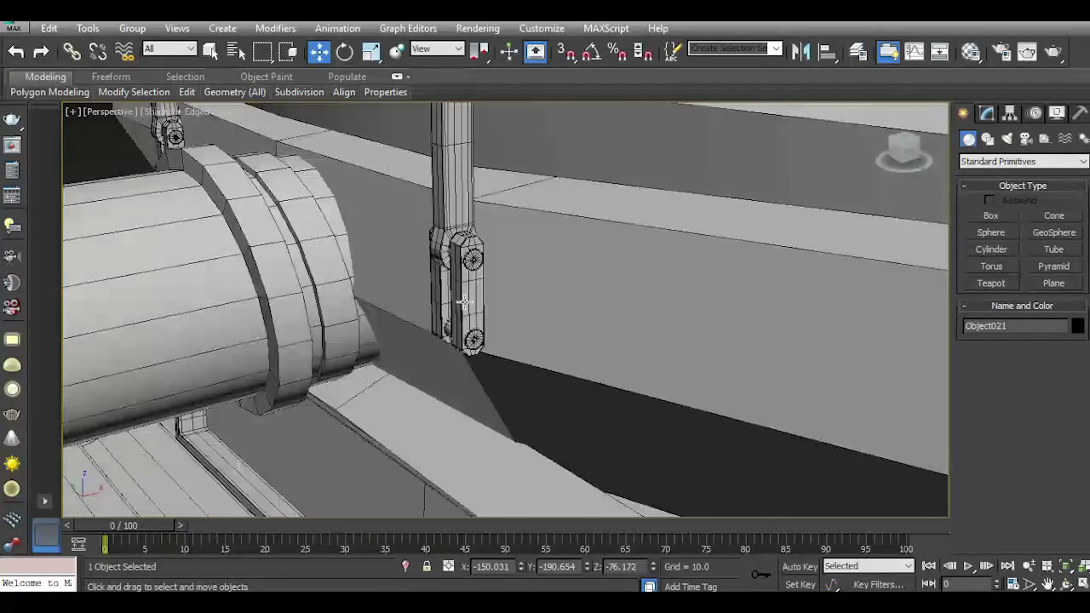
pyautogui.scroll(2, 477, 297)
pyautogui.scroll(2, 434, 335)
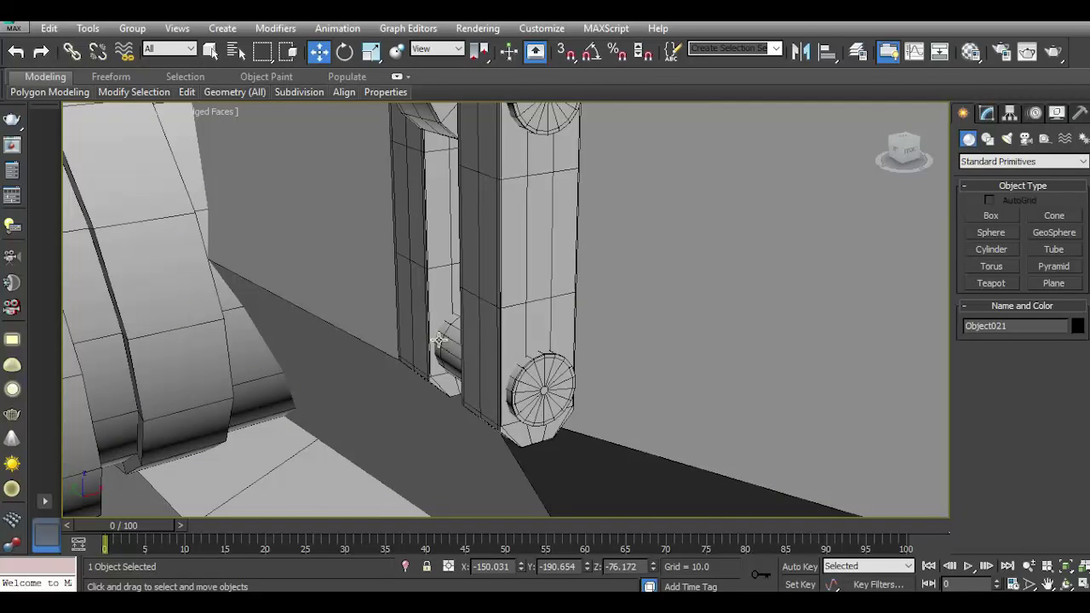
pyautogui.click(453, 260)
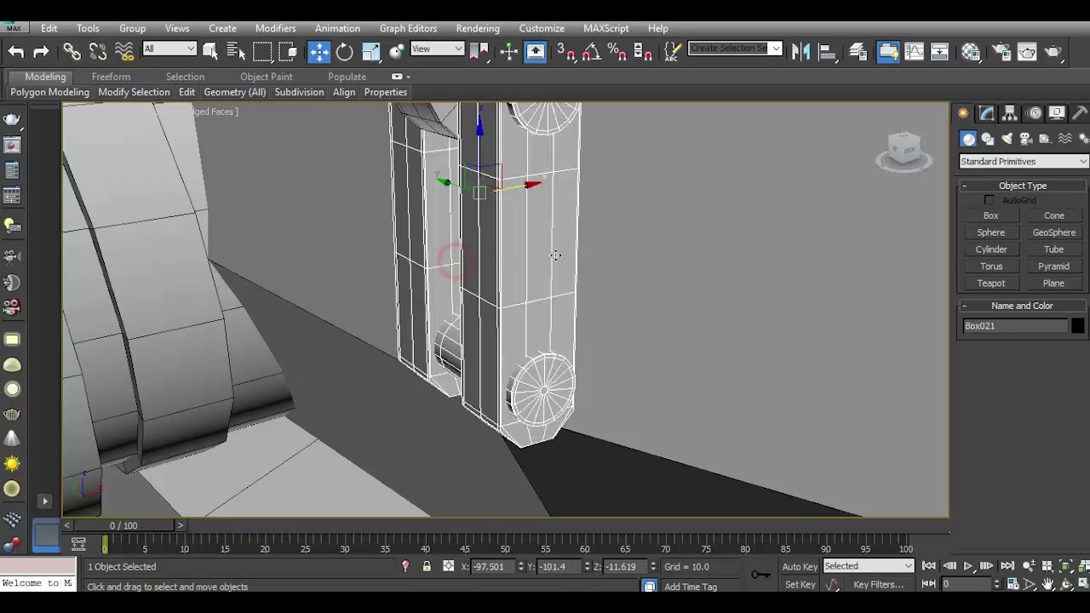
# Clone Box021's wheel element off as a new object, Object022.
pyautogui.click(987, 114)
pyautogui.click(1058, 357)
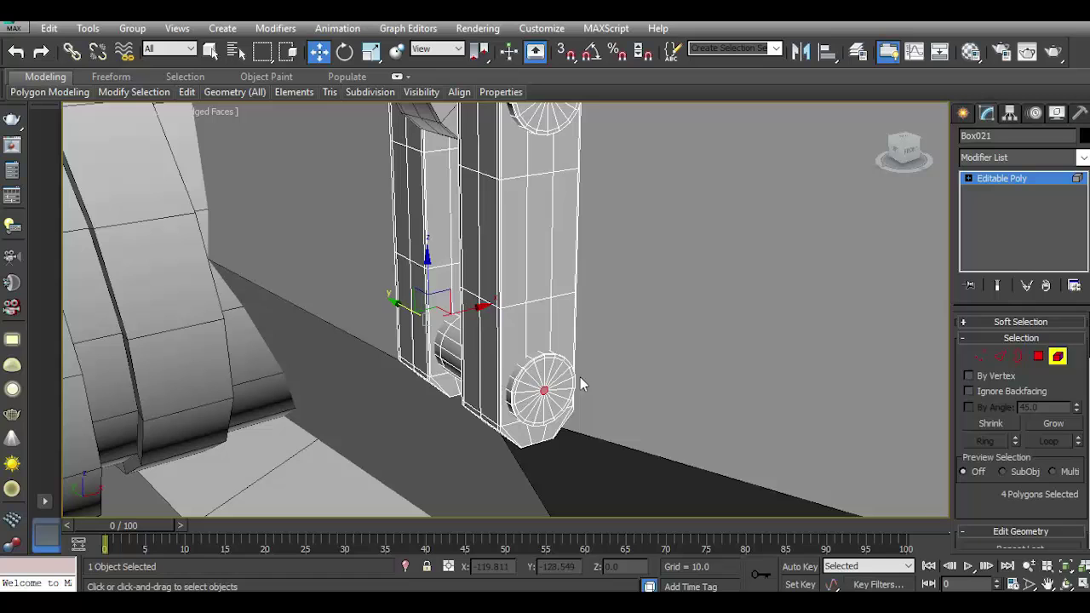
pyautogui.click(554, 387)
pyautogui.keyDown('shift'); pyautogui.moveTo(455, 339); pyautogui.dragTo(708, 445); pyautogui.keyUp('shift')
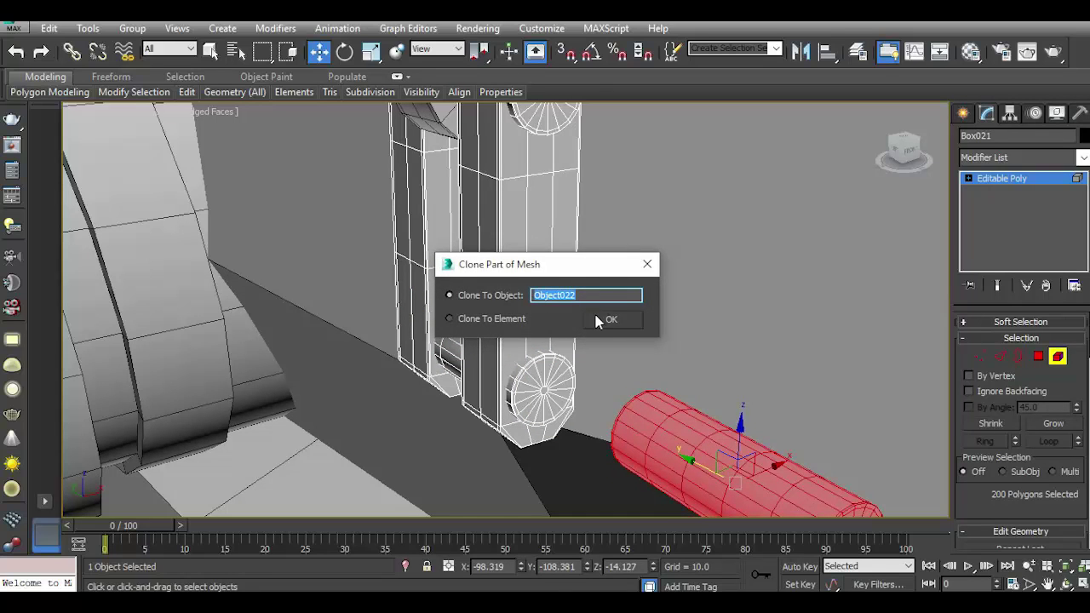
pyautogui.click(597, 320)
# Center Object022's pivot on the cylinder using Affect Pivot Only.
pyautogui.click(1036, 179)
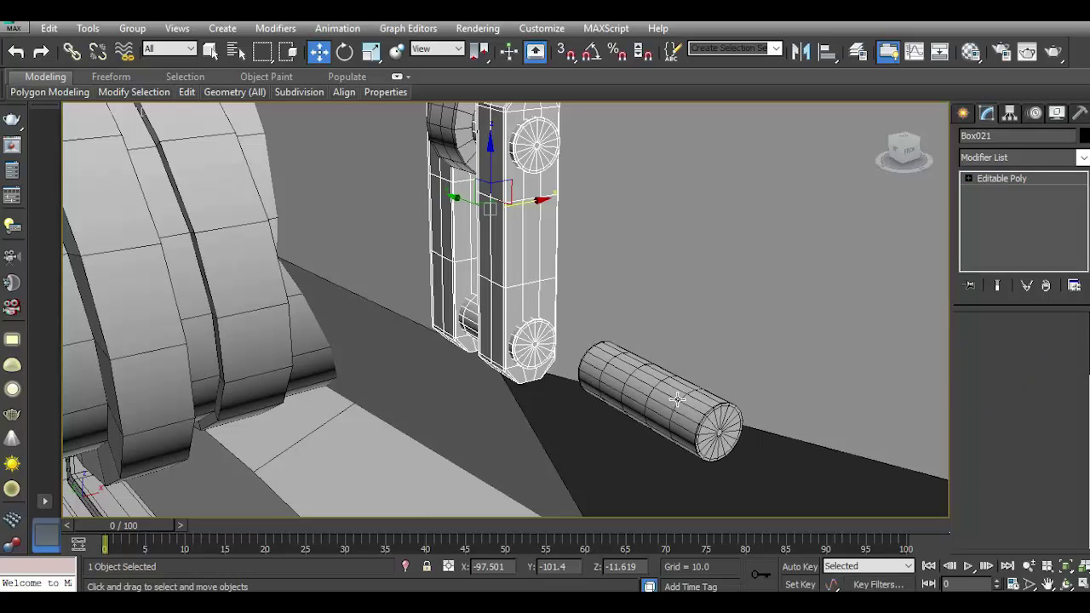
pyautogui.click(692, 400)
pyautogui.click(1009, 113)
pyautogui.click(1021, 215)
pyautogui.click(1021, 298)
pyautogui.click(988, 113)
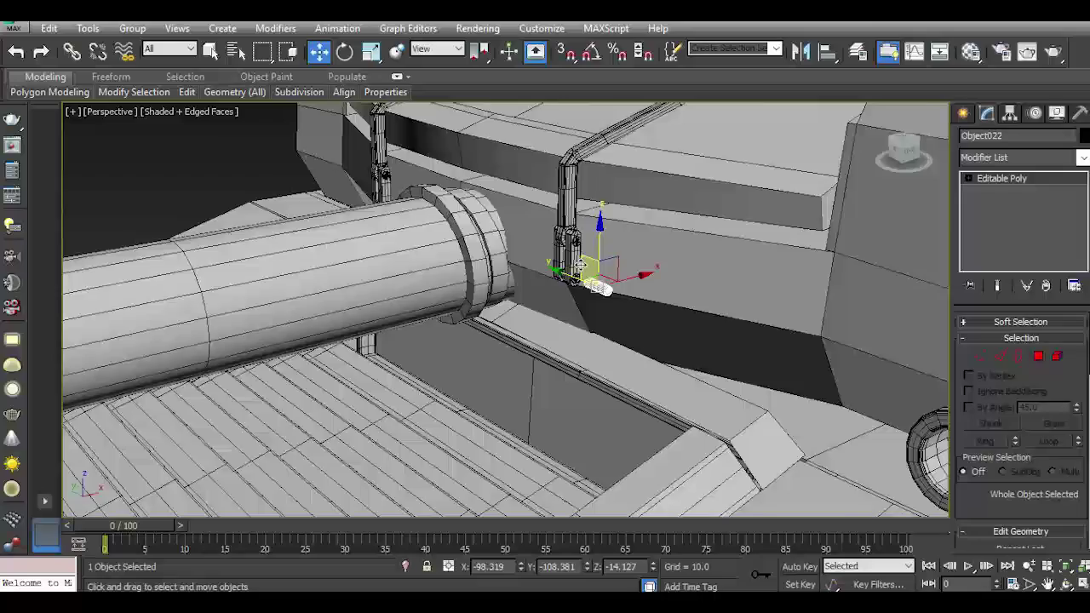
# Drag Object022 down from the turret onto the side hull ledge against an arch piece.
pyautogui.scroll(-3, 585, 268)
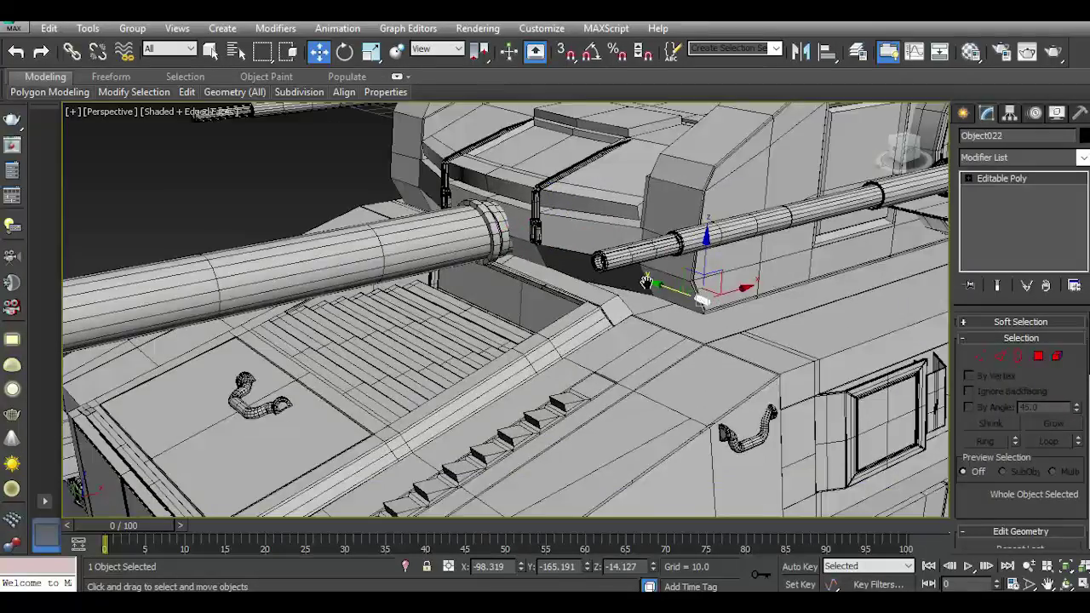
pyautogui.moveTo(718, 347); pyautogui.dragTo(583, 132, button='middle')
pyautogui.moveTo(591, 151)
pyautogui.mouseDown()
pyautogui.moveTo(777, 150)
pyautogui.moveTo(758, 362)
pyautogui.mouseUp()
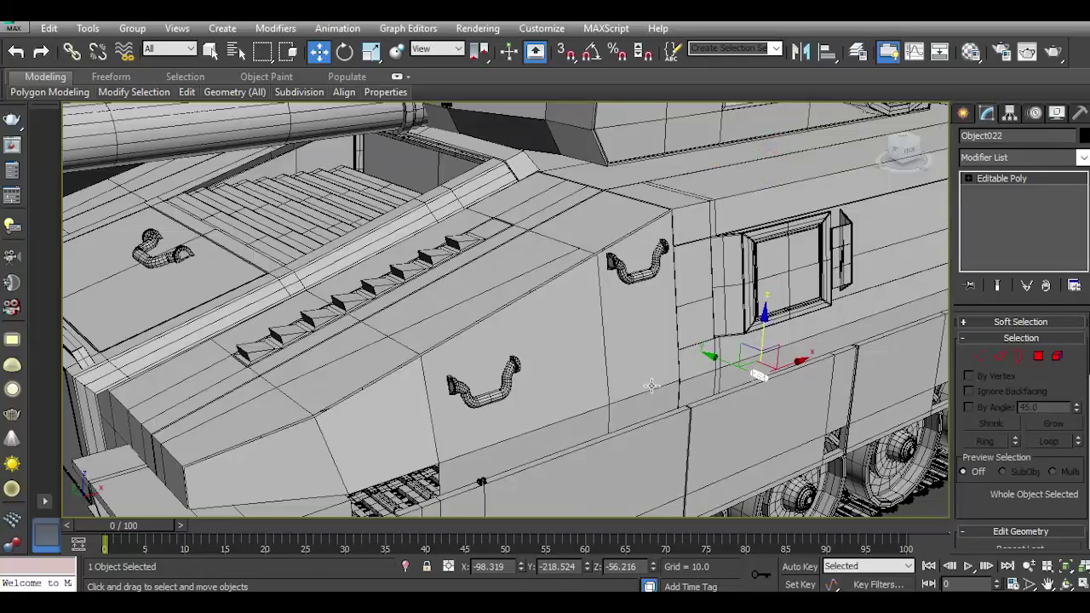
pyautogui.moveTo(796, 362); pyautogui.dragTo(830, 247, button='middle')
pyautogui.moveTo(831, 247); pyautogui.dragTo(550, 312)
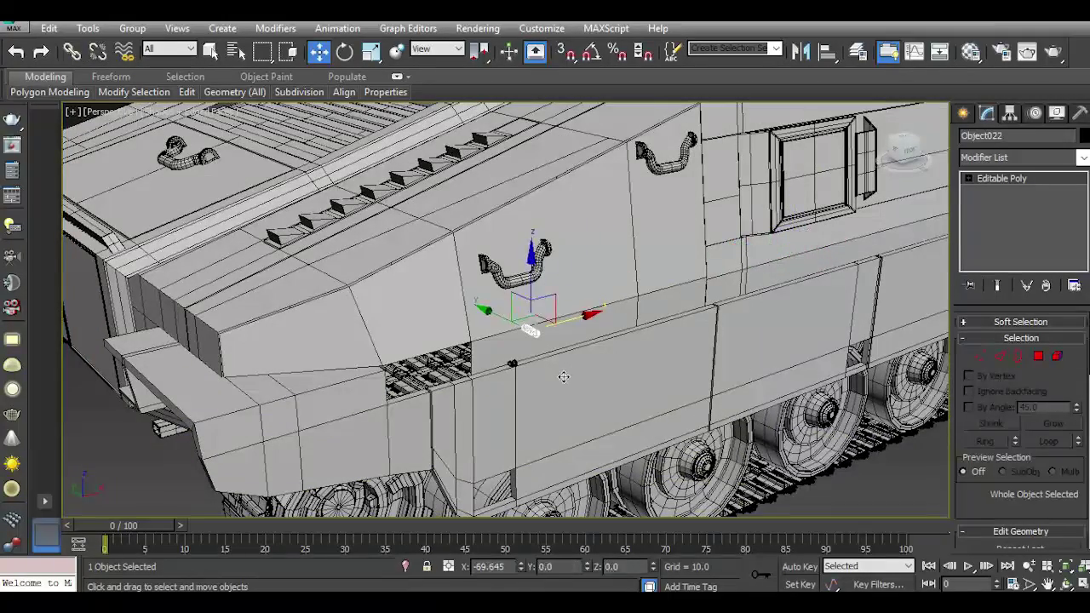
pyautogui.scroll(4, 524, 349)
pyautogui.moveTo(648, 207)
pyautogui.mouseDown()
pyautogui.moveTo(530, 396)
pyautogui.moveTo(458, 356)
pyautogui.mouseUp()
pyautogui.click(453, 344)
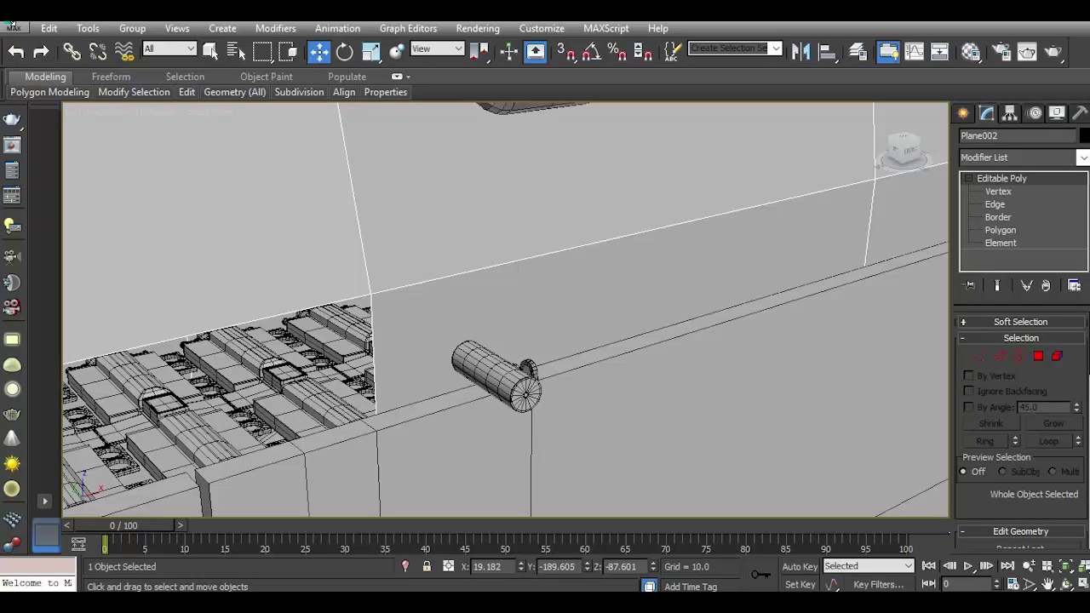
pyautogui.click(15, 51)
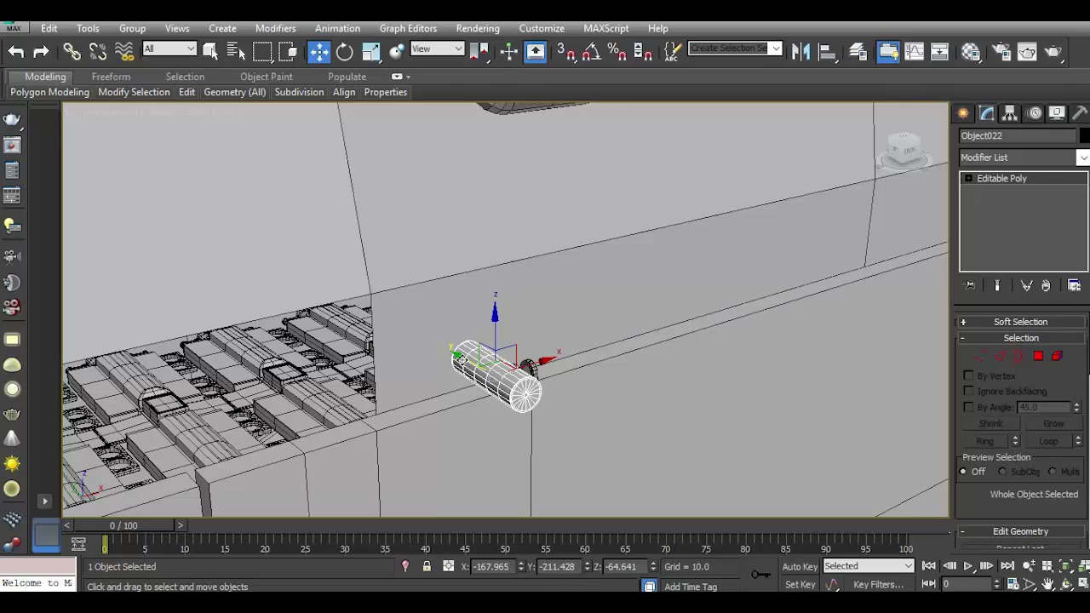
pyautogui.moveTo(460, 358); pyautogui.dragTo(336, 278)
pyautogui.moveTo(402, 304); pyautogui.dragTo(559, 249)
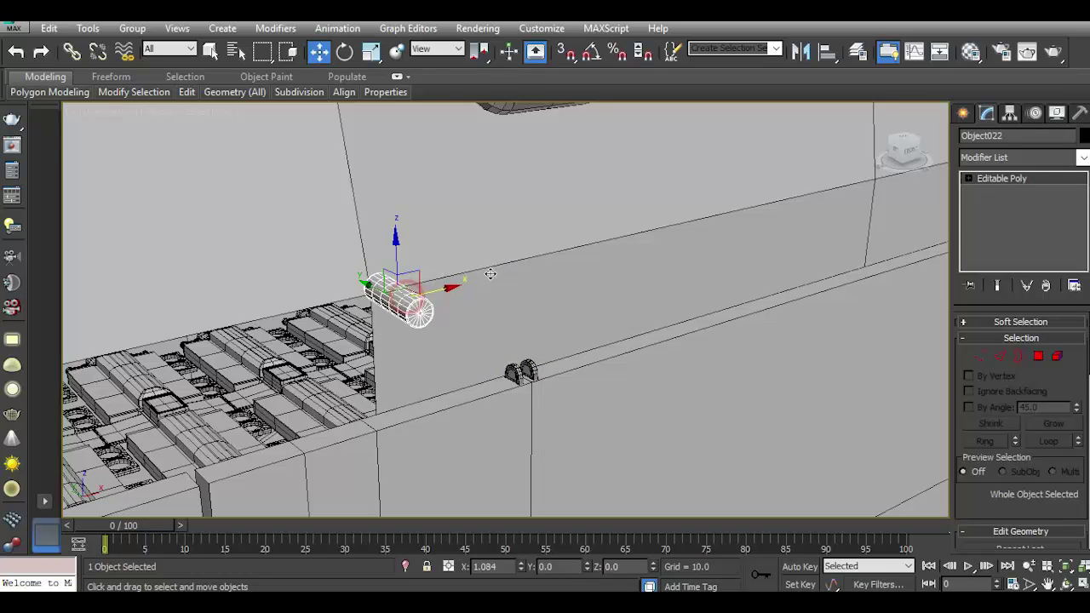
# In Front view, lower the cylinder onto the ledge and rotate it 90° to lie along it.
pyautogui.press('f')
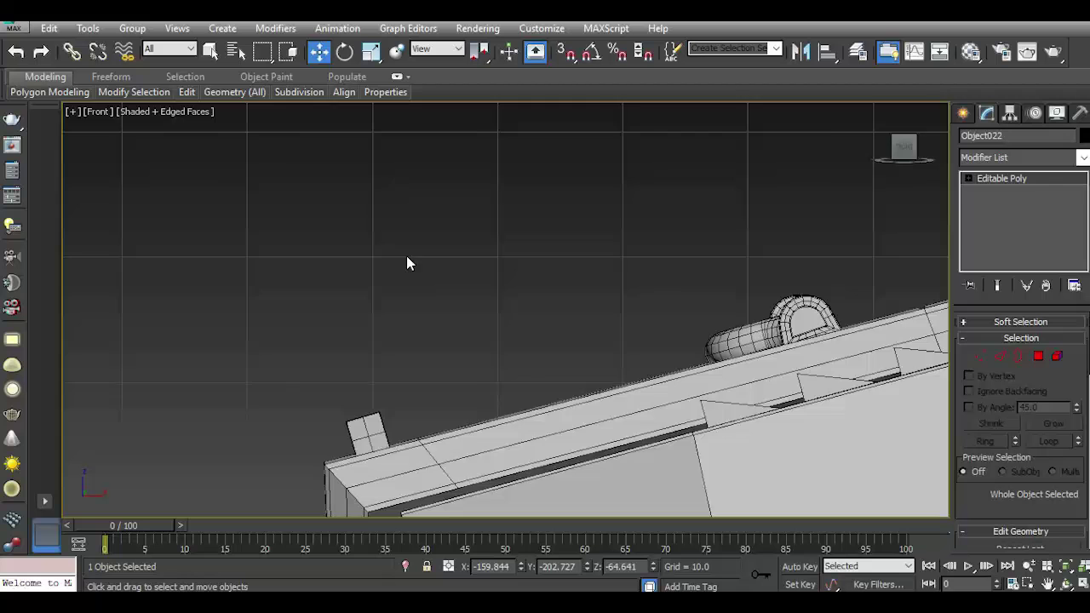
pyautogui.scroll(5, 409, 266)
pyautogui.scroll(2, 435, 289)
pyautogui.scroll(2, 460, 311)
pyautogui.scroll(2, 479, 329)
pyautogui.moveTo(480, 329); pyautogui.dragTo(556, 328)
pyautogui.moveTo(512, 283); pyautogui.dragTo(511, 436)
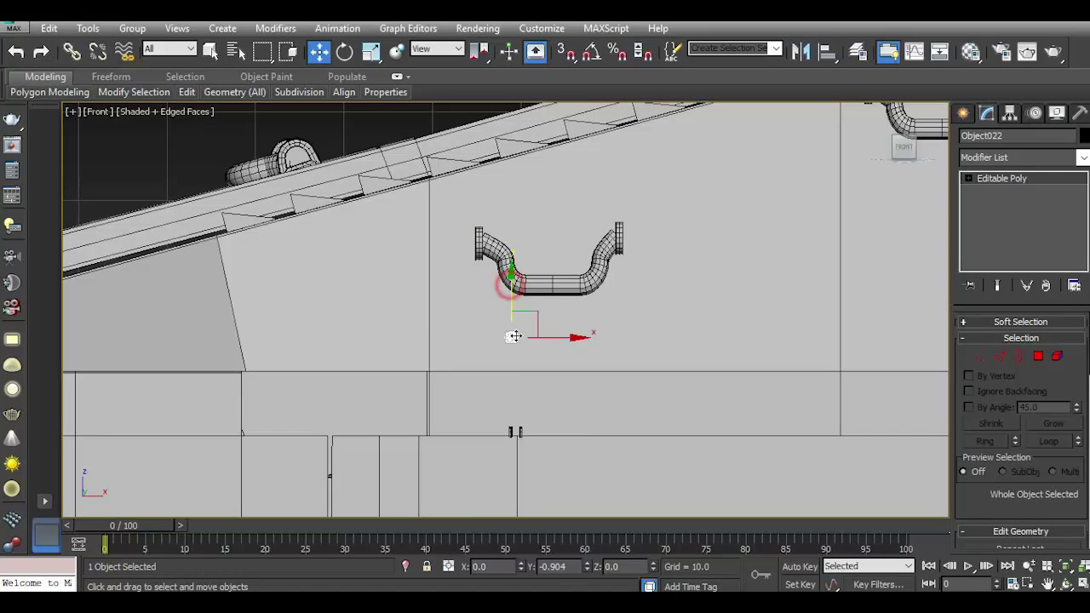
pyautogui.scroll(3, 507, 439)
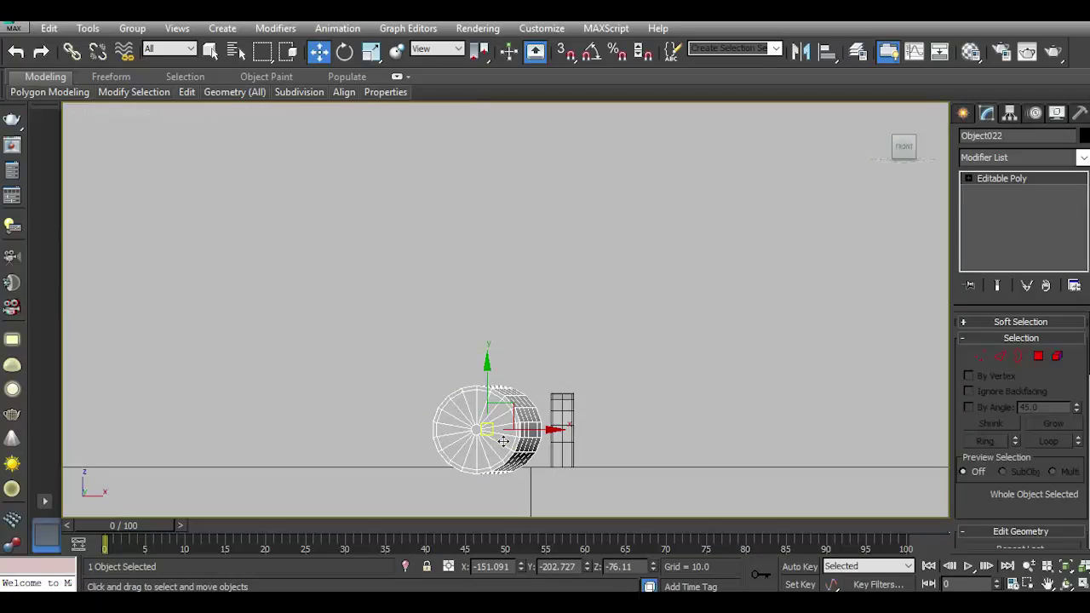
pyautogui.press('e')
pyautogui.moveTo(523, 428); pyautogui.dragTo(533, 428)
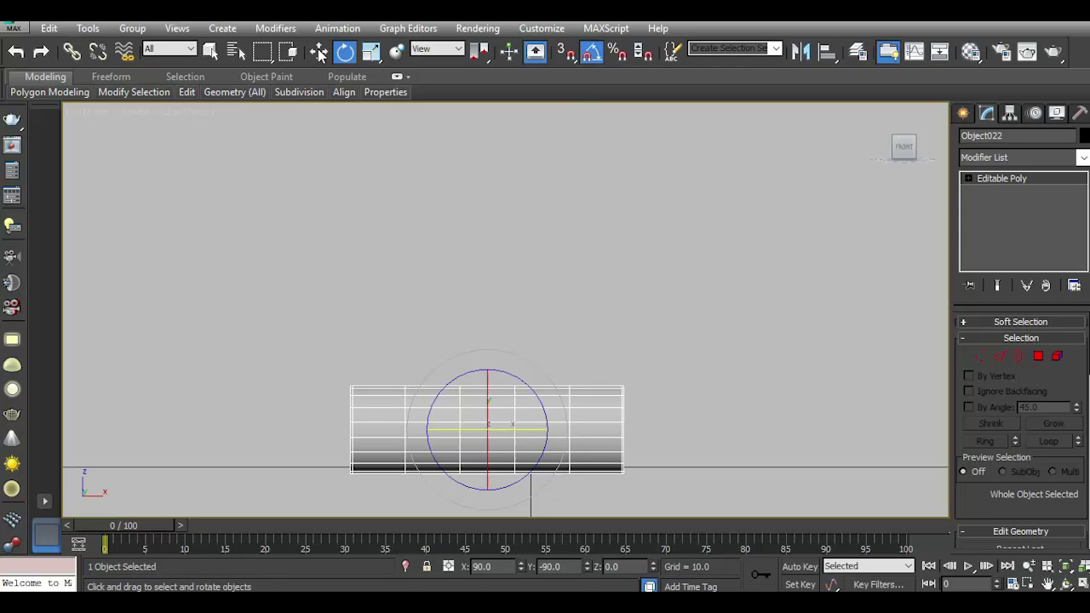
pyautogui.press('w')
pyautogui.scroll(-3, 432, 247)
# In Perspective, slide the cylinder onto the two brackets and scale it down to 60%.
pyautogui.press('p')
pyautogui.scroll(3, 474, 289)
pyautogui.scroll(-3, 482, 296)
pyautogui.press('p')
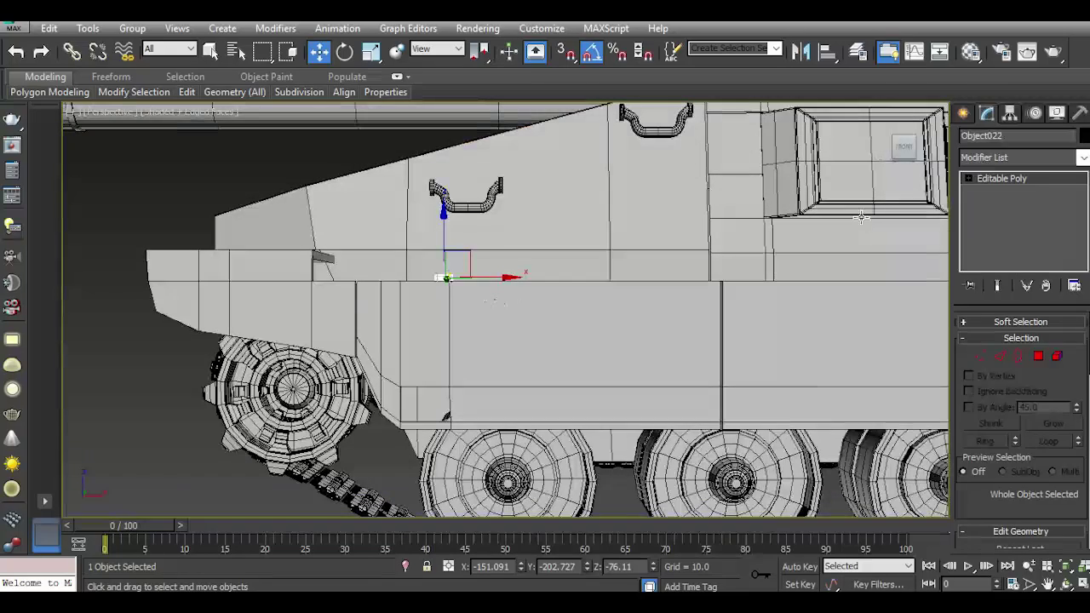
pyautogui.moveTo(904, 145); pyautogui.dragTo(753, 460)
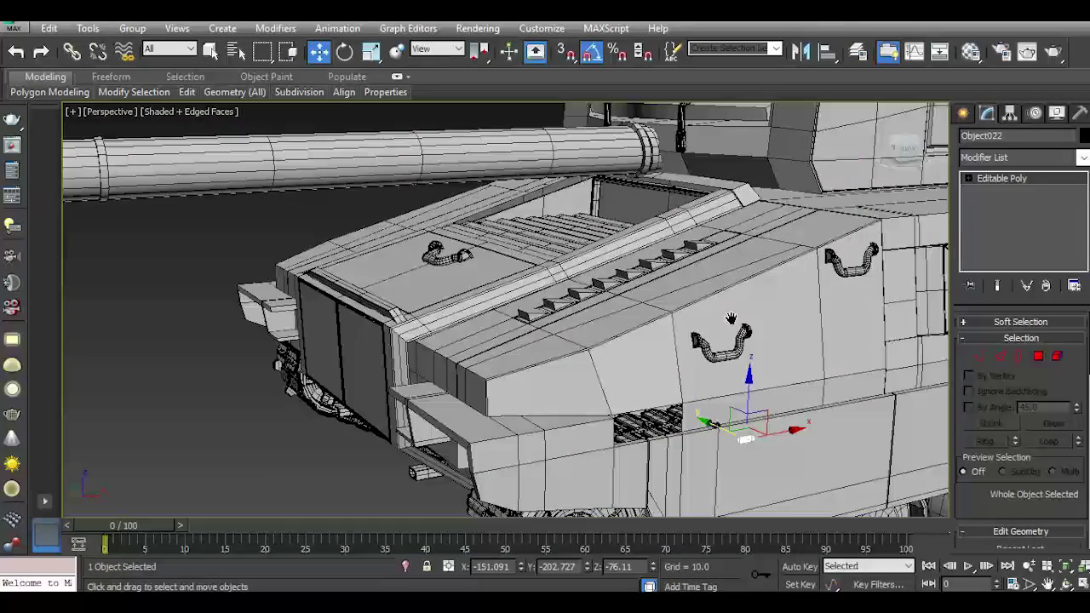
pyautogui.press('z')
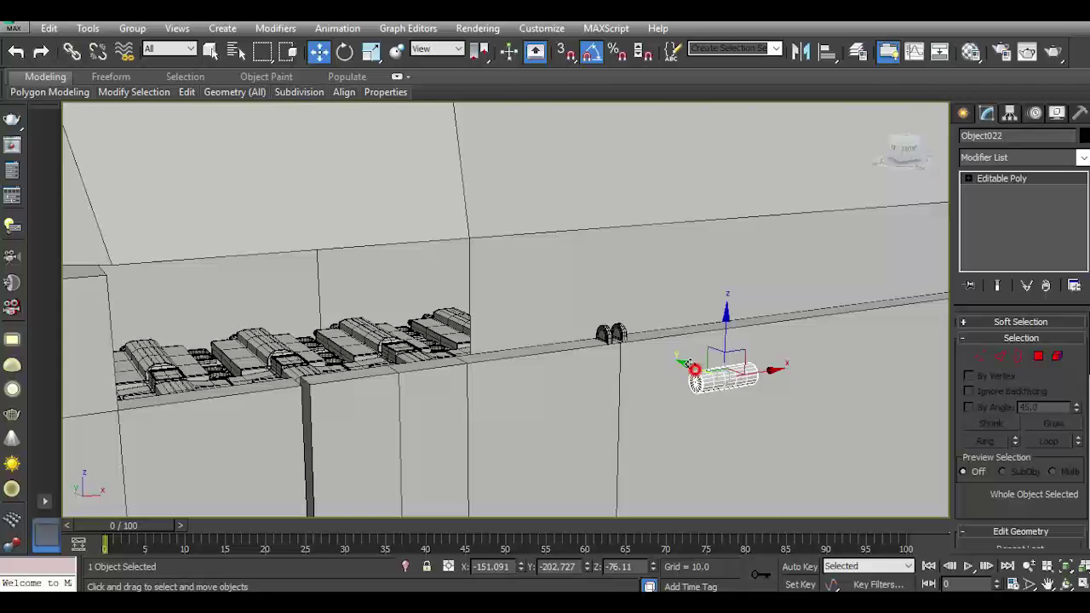
pyautogui.moveTo(712, 379); pyautogui.dragTo(622, 340)
pyautogui.press('z')
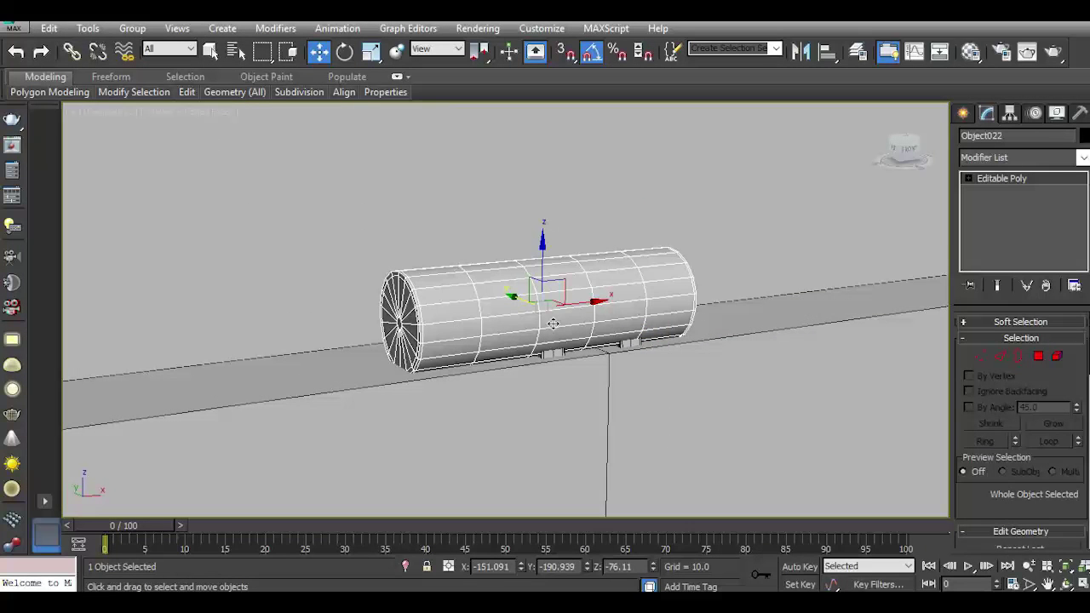
pyautogui.moveTo(524, 306); pyautogui.dragTo(524, 302)
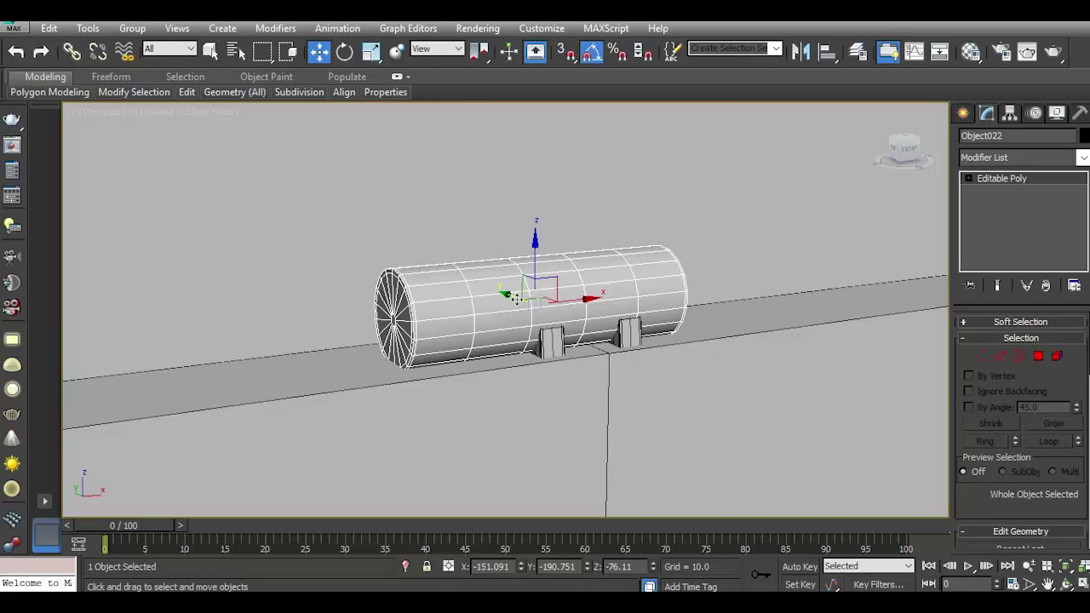
pyautogui.press('z')
pyautogui.click(371, 52)
pyautogui.moveTo(550, 300); pyautogui.dragTo(589, 360)
# Slide the pin along X through both brackets, then attach it and the right bracket to Object020.
pyautogui.click(318, 52)
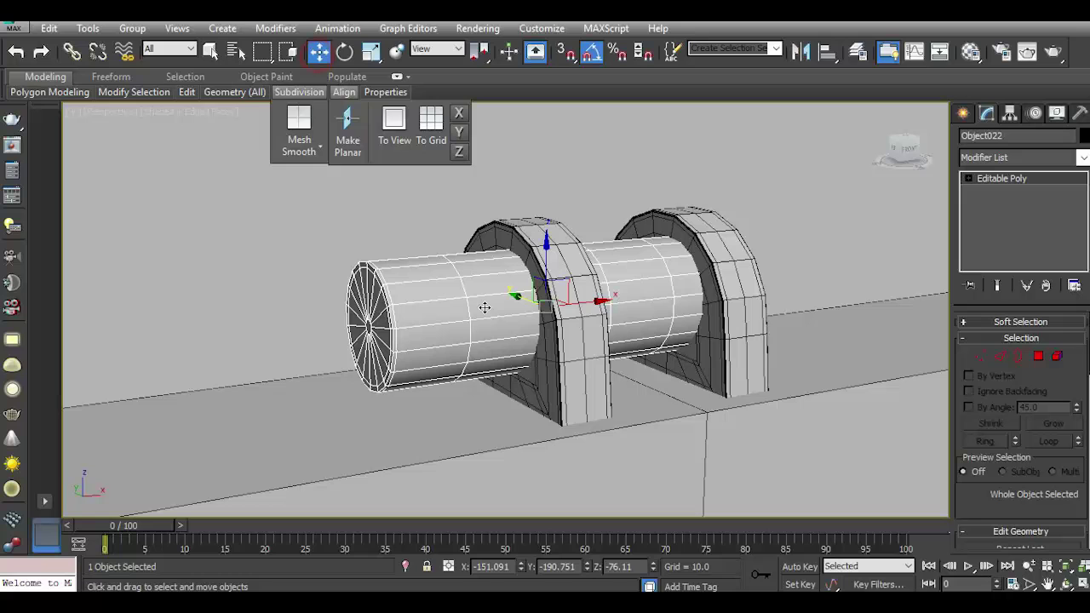
pyautogui.moveTo(579, 305)
pyautogui.mouseDown()
pyautogui.moveTo(632, 285)
pyautogui.moveTo(642, 321)
pyautogui.mouseUp()
pyautogui.click(598, 370)
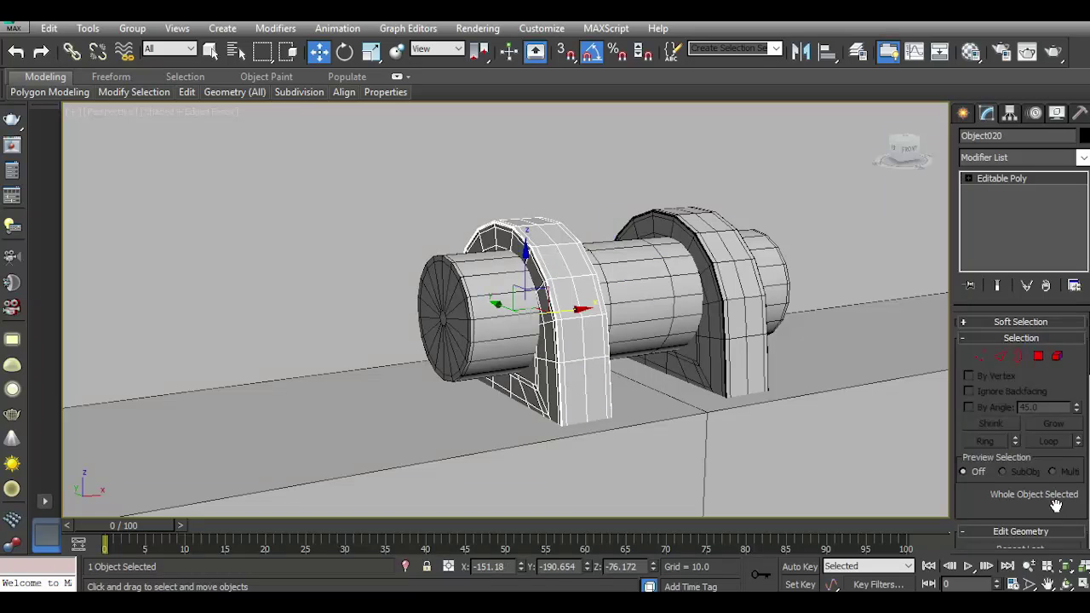
pyautogui.scroll(-5, 1023, 432)
pyautogui.click(731, 293)
pyautogui.click(629, 284)
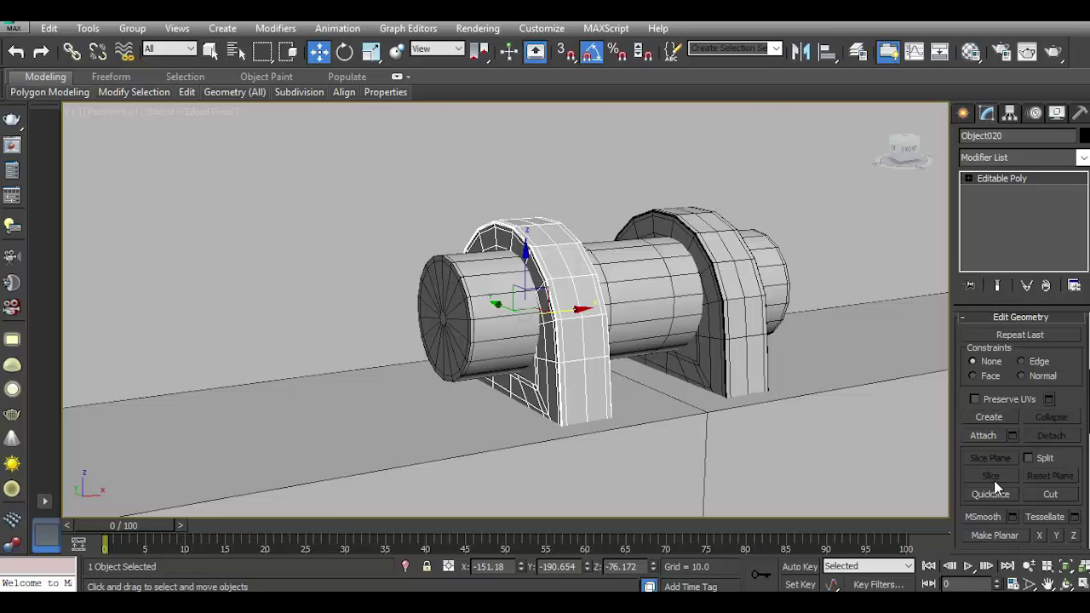
pyautogui.click(984, 435)
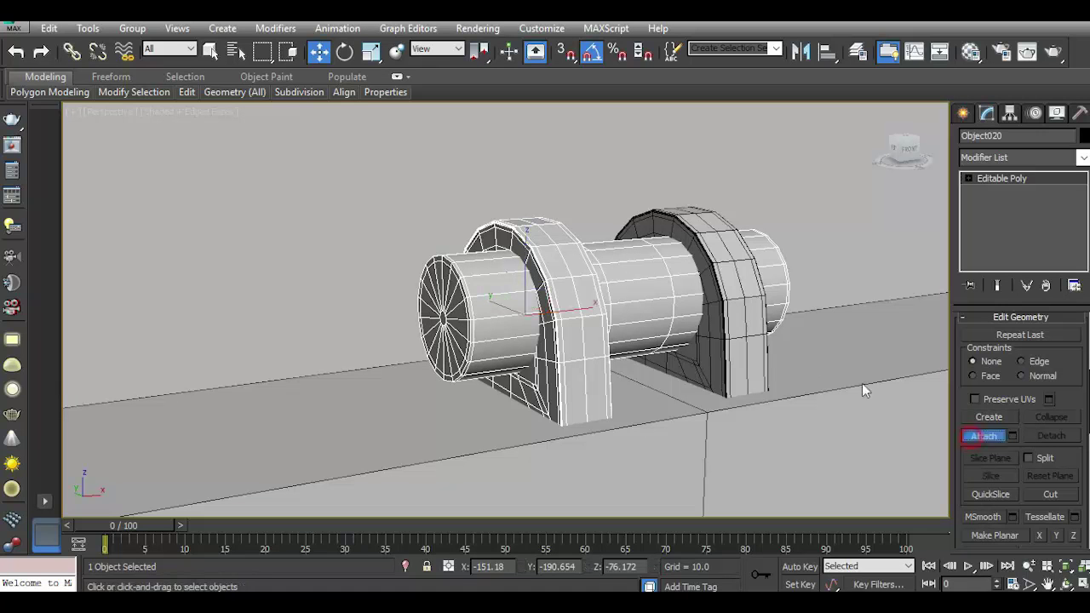
pyautogui.click(719, 322)
# Clone the winch fitting as a Copy along the hull ledge and slide it onto the next post.
pyautogui.press('w')
pyautogui.scroll(-3, 532, 362)
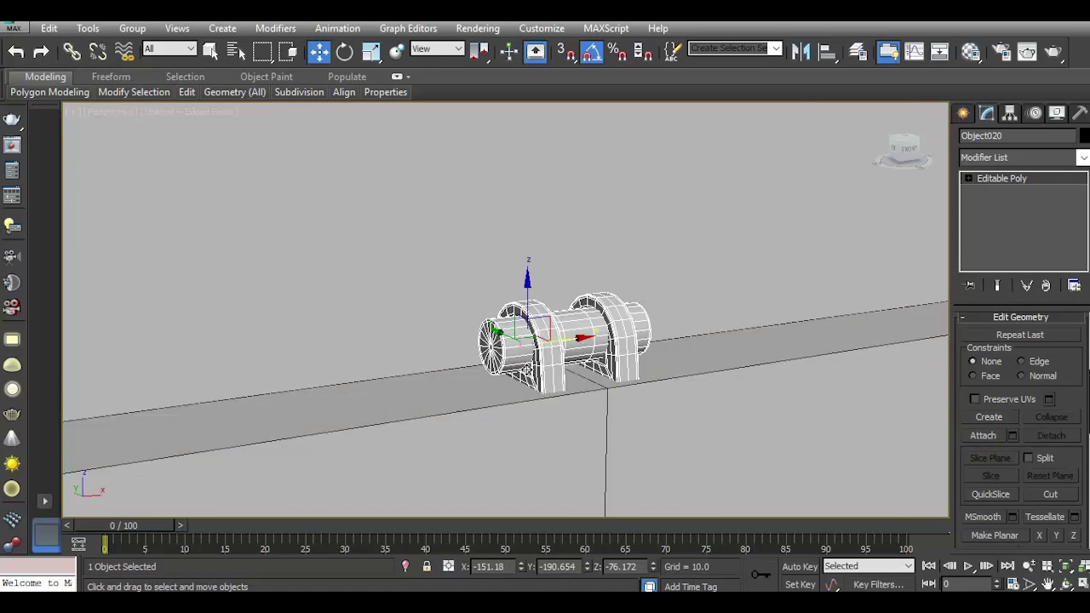
pyautogui.scroll(-3, 532, 363)
pyautogui.scroll(-3, 535, 371)
pyautogui.moveTo(536, 376); pyautogui.dragTo(534, 294, button='middle')
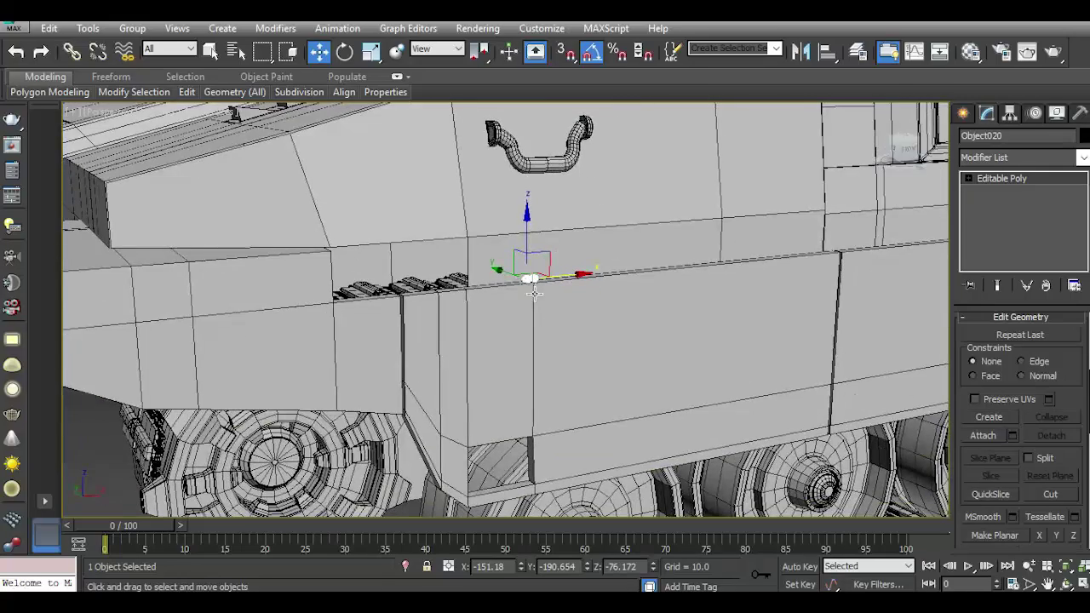
pyautogui.keyDown('alt'); pyautogui.moveTo(623, 297); pyautogui.dragTo(429, 353, button='middle'); pyautogui.keyUp('alt')
pyautogui.moveTo(383, 312); pyautogui.dragTo(663, 280)
pyautogui.moveTo(698, 277); pyautogui.dragTo(717, 271)
pyautogui.click(565, 372)
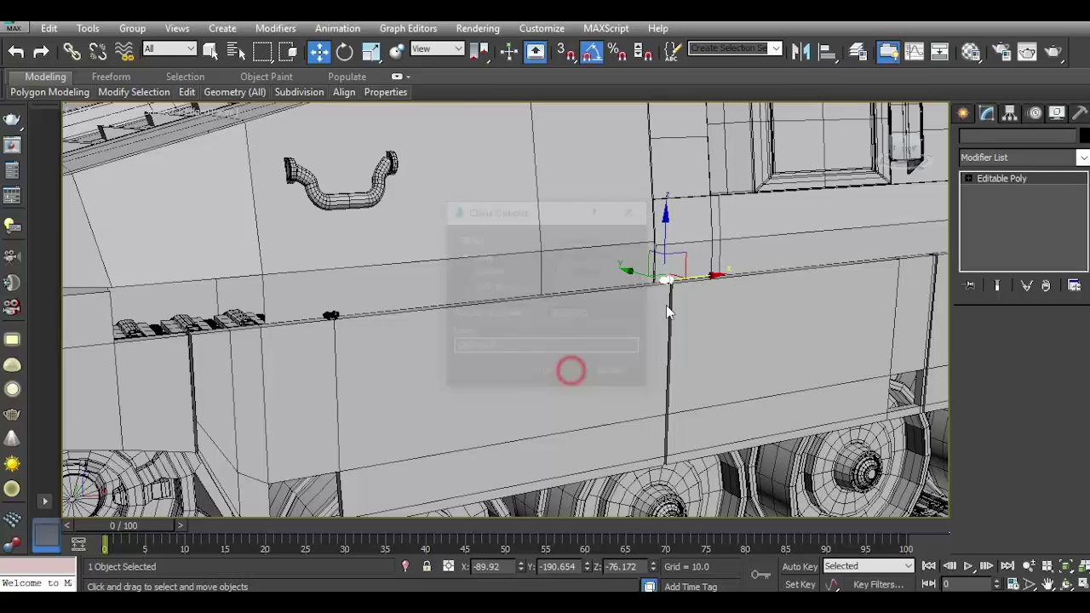
pyautogui.scroll(3, 696, 280)
pyautogui.scroll(5, 696, 280)
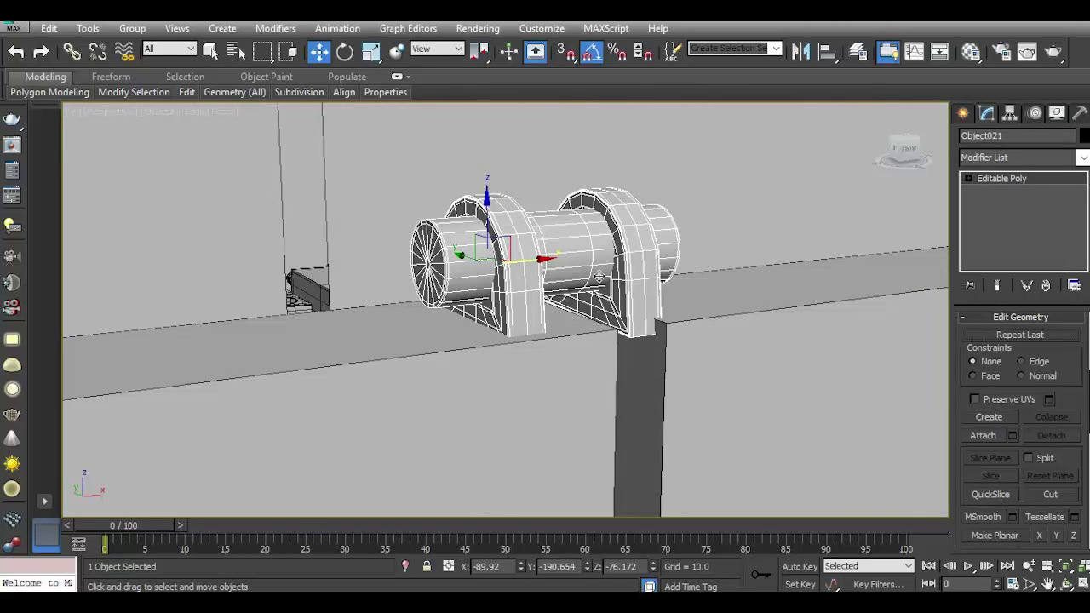
pyautogui.moveTo(539, 260); pyautogui.dragTo(575, 236)
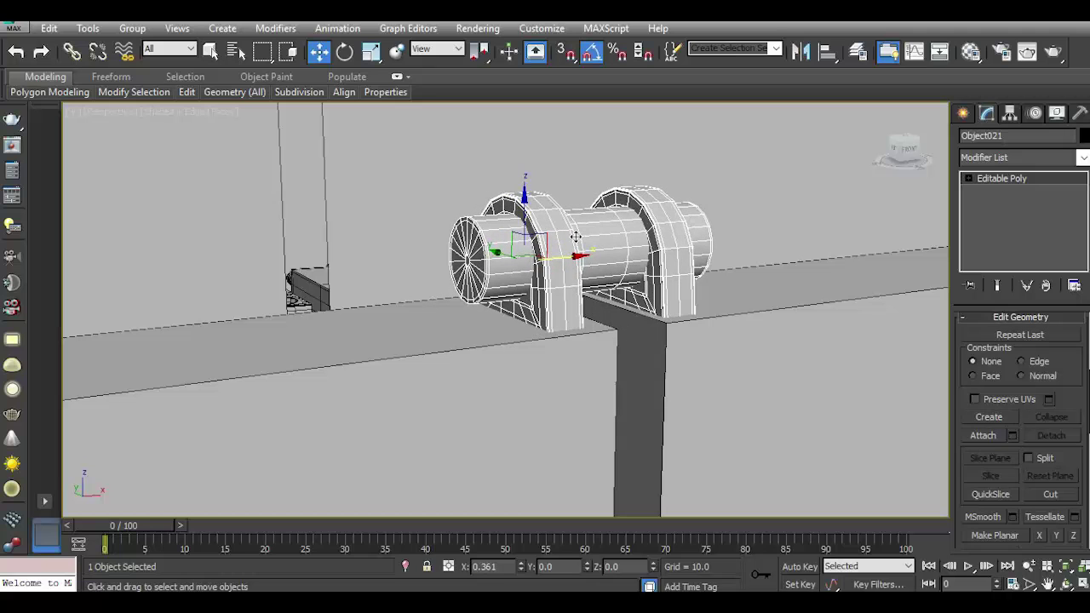
pyautogui.scroll(-5, 341, 336)
pyautogui.scroll(6, 340, 335)
# Clone two more Copies of the fitting onto the following posts along the side rail.
pyautogui.keyDown('shift'); pyautogui.moveTo(402, 328); pyautogui.dragTo(778, 248); pyautogui.keyUp('shift')
pyautogui.click(562, 375)
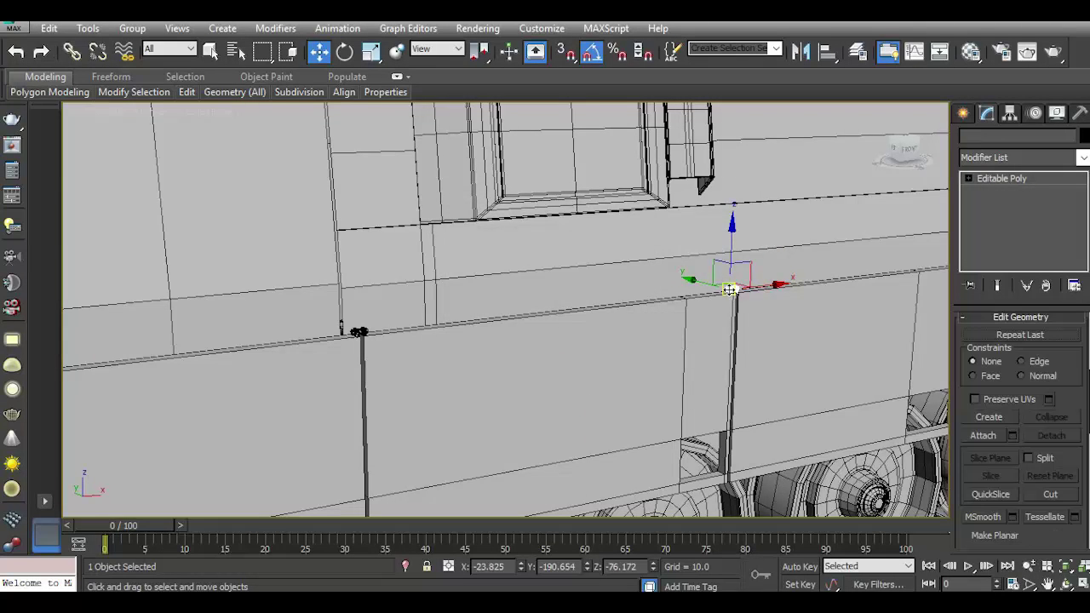
pyautogui.scroll(5, 645, 257)
pyautogui.scroll(1, 645, 257)
pyautogui.scroll(2, 645, 257)
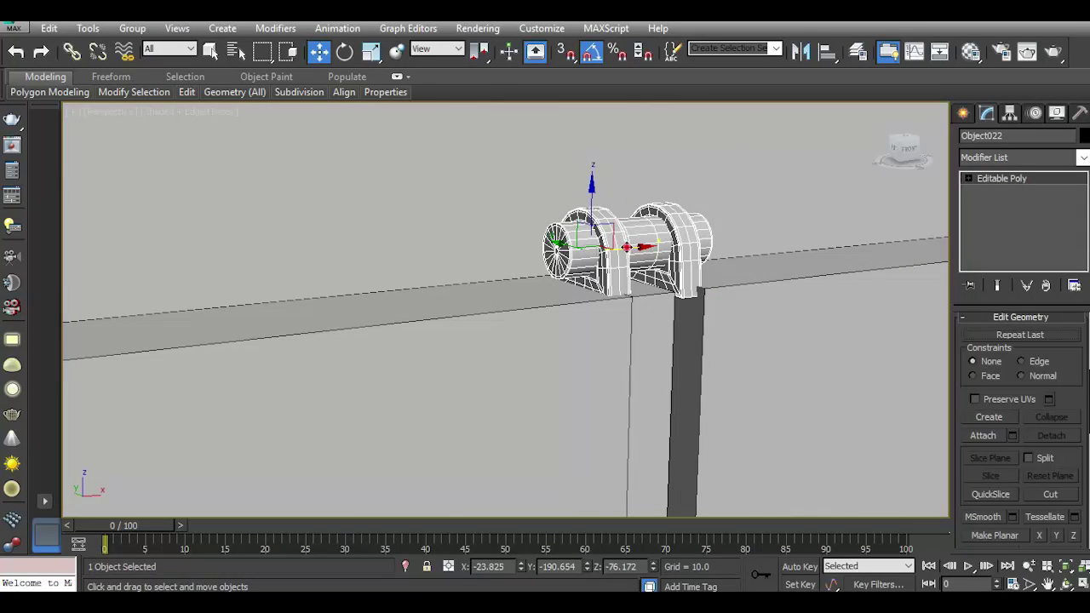
pyautogui.moveTo(626, 247); pyautogui.dragTo(650, 235)
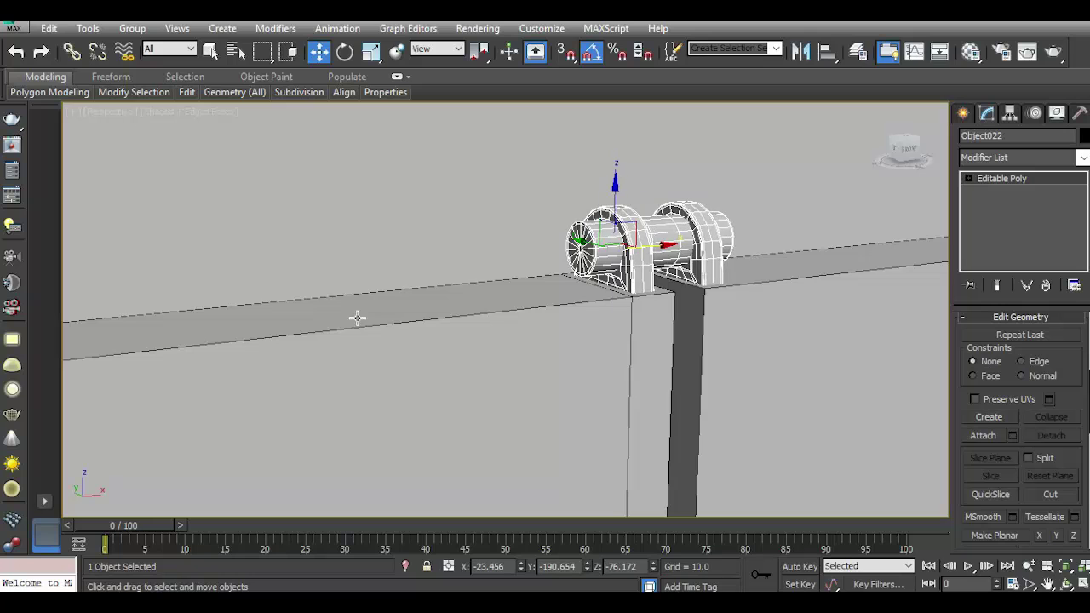
pyautogui.scroll(-3, 357, 317)
pyautogui.moveTo(500, 352); pyautogui.dragTo(345, 375, button='middle')
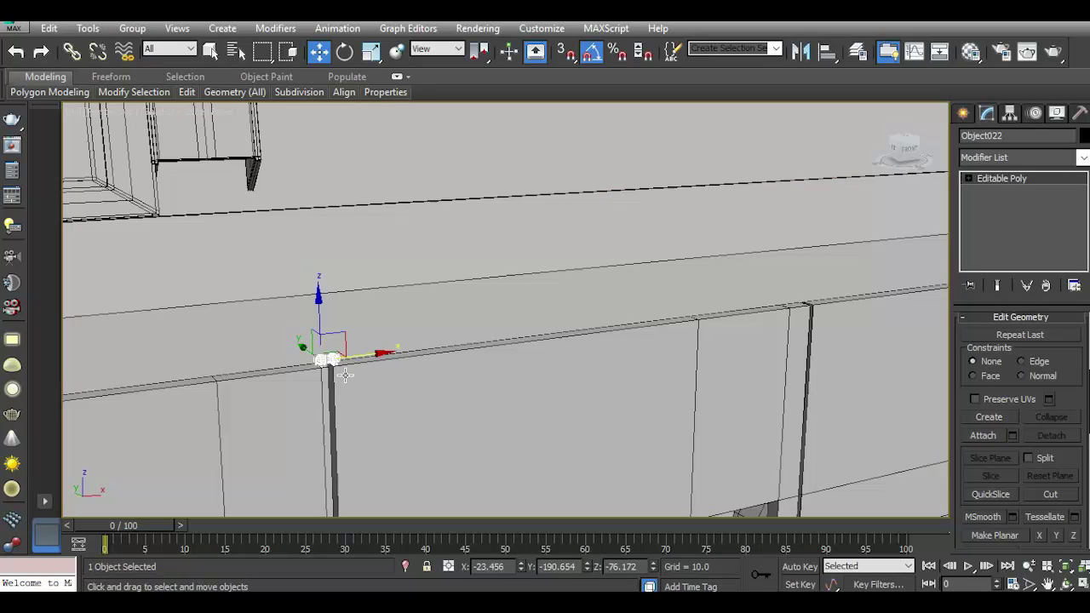
pyautogui.keyDown('shift'); pyautogui.moveTo(375, 356); pyautogui.dragTo(855, 291); pyautogui.keyUp('shift')
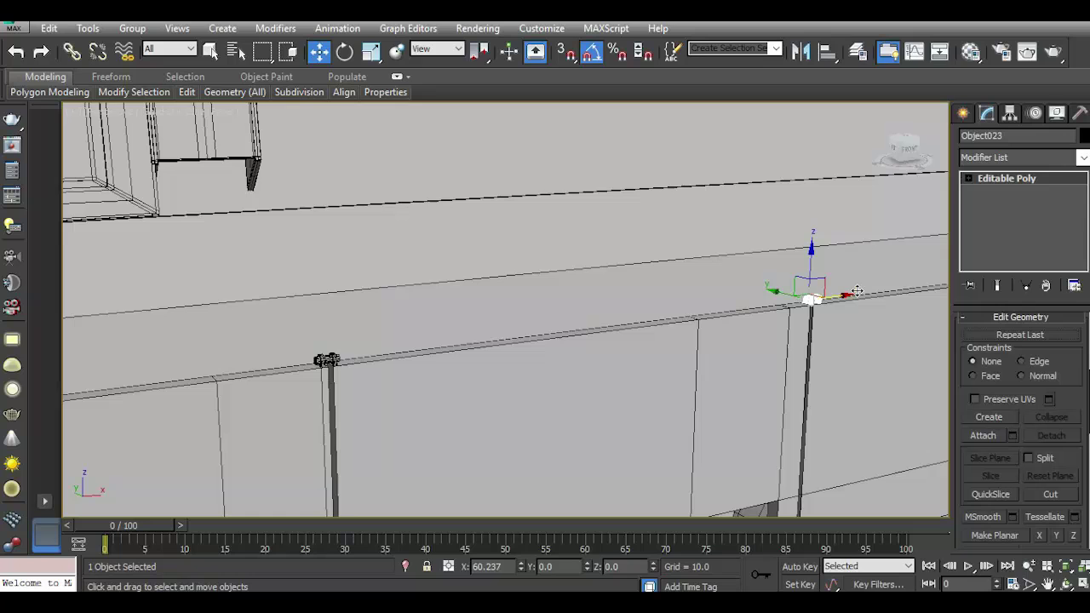
pyautogui.click(547, 378)
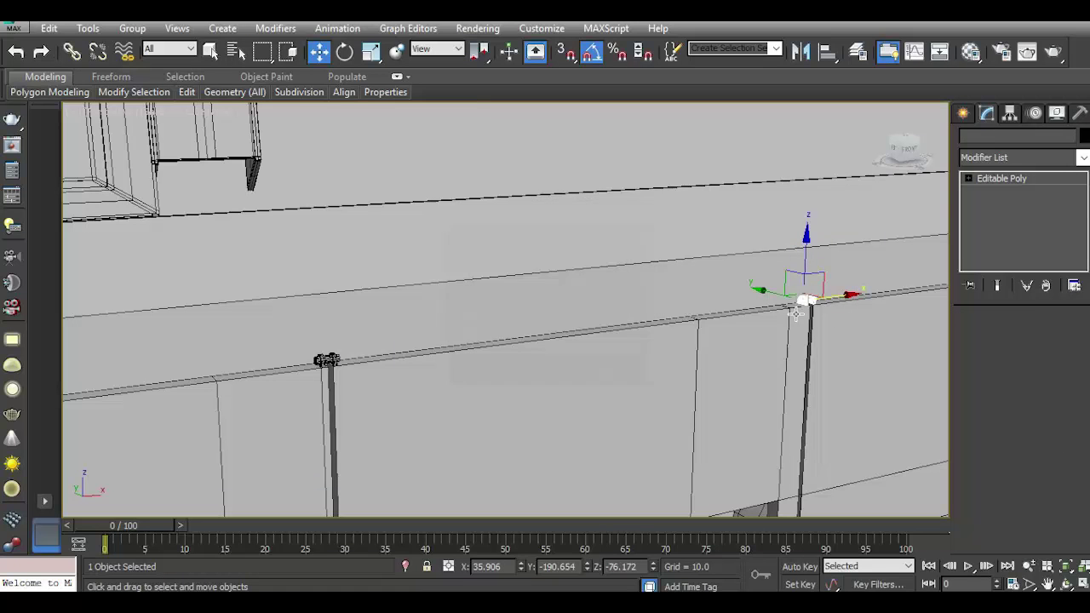
pyautogui.keyDown('alt'); pyautogui.moveTo(548, 378); pyautogui.dragTo(825, 299, button='middle'); pyautogui.keyUp('alt')
pyautogui.scroll(5, 825, 300)
pyautogui.scroll(2, 793, 312)
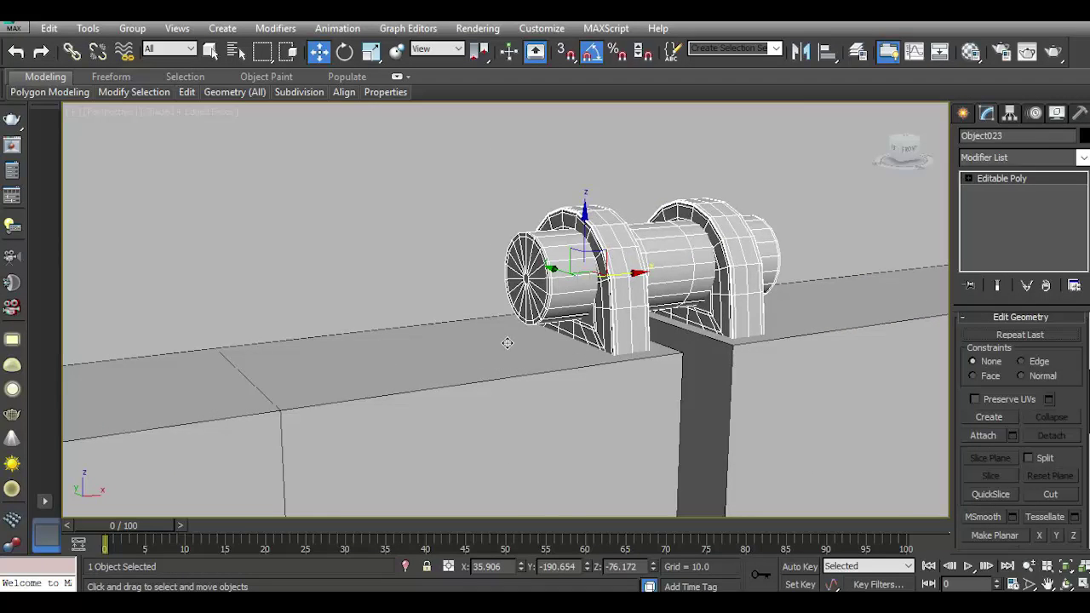
pyautogui.scroll(-5, 507, 344)
pyautogui.keyDown('alt'); pyautogui.moveTo(410, 372); pyautogui.dragTo(488, 391, button='middle'); pyautogui.keyUp('alt')
pyautogui.keyDown('alt'); pyautogui.moveTo(431, 368); pyautogui.dragTo(491, 368, button='middle'); pyautogui.keyUp('alt')
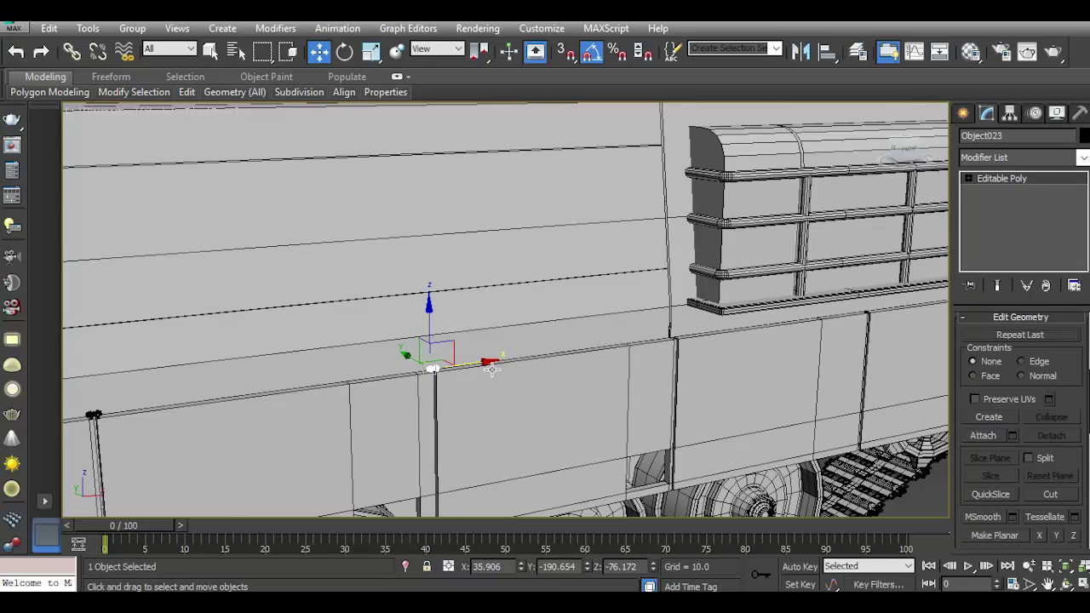
# Add two further fitting copies along the rail, nudging each onto its post.
pyautogui.keyDown('shift'); pyautogui.moveTo(477, 363); pyautogui.dragTo(716, 313); pyautogui.keyUp('shift')
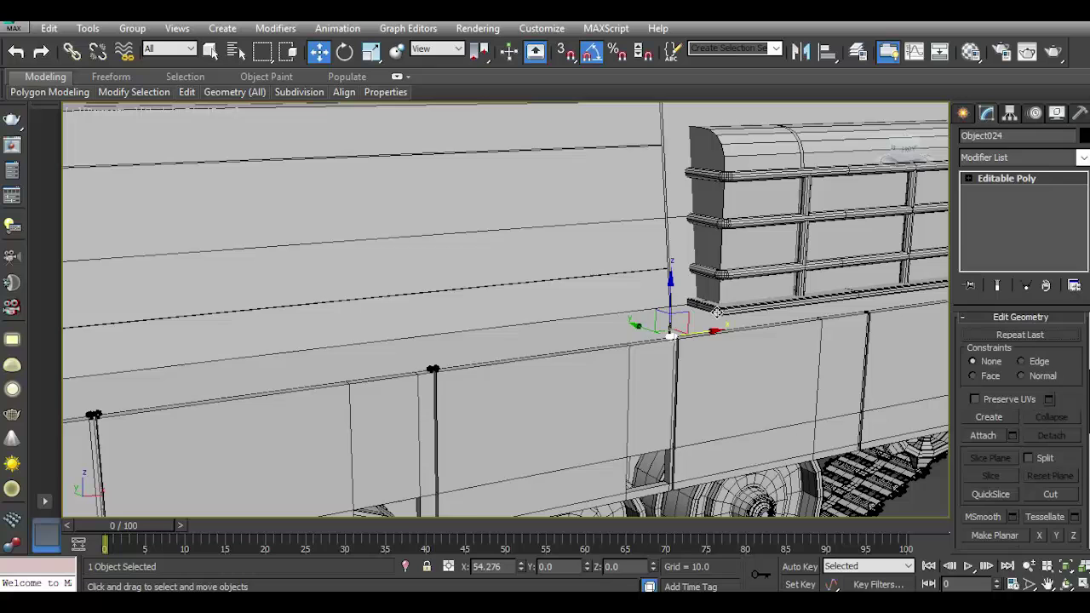
pyautogui.click(567, 377)
pyautogui.scroll(2, 660, 334)
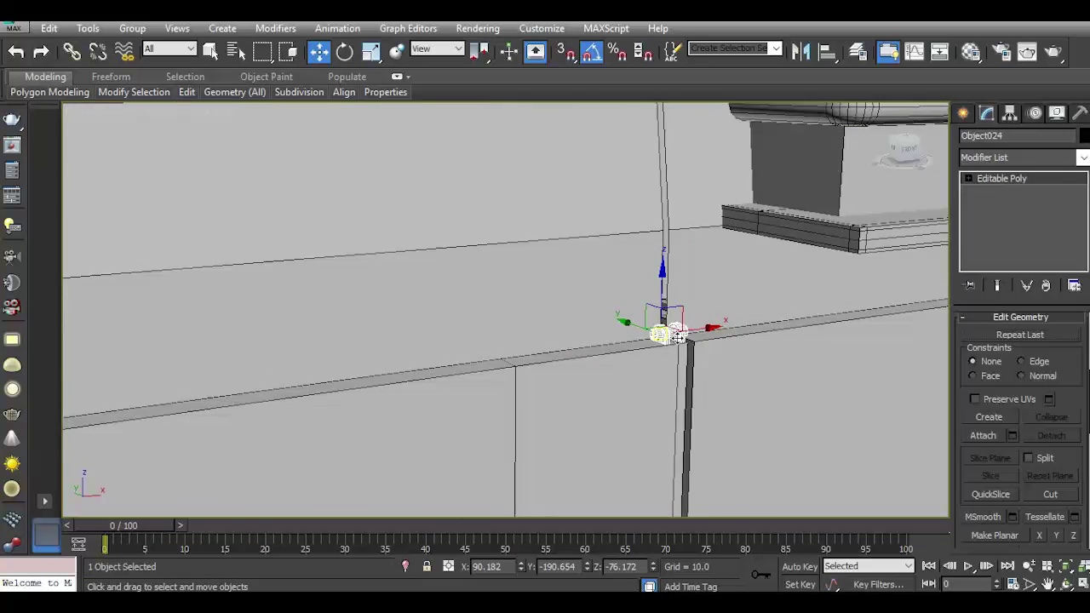
pyautogui.scroll(4, 673, 334)
pyautogui.moveTo(639, 315); pyautogui.dragTo(712, 305)
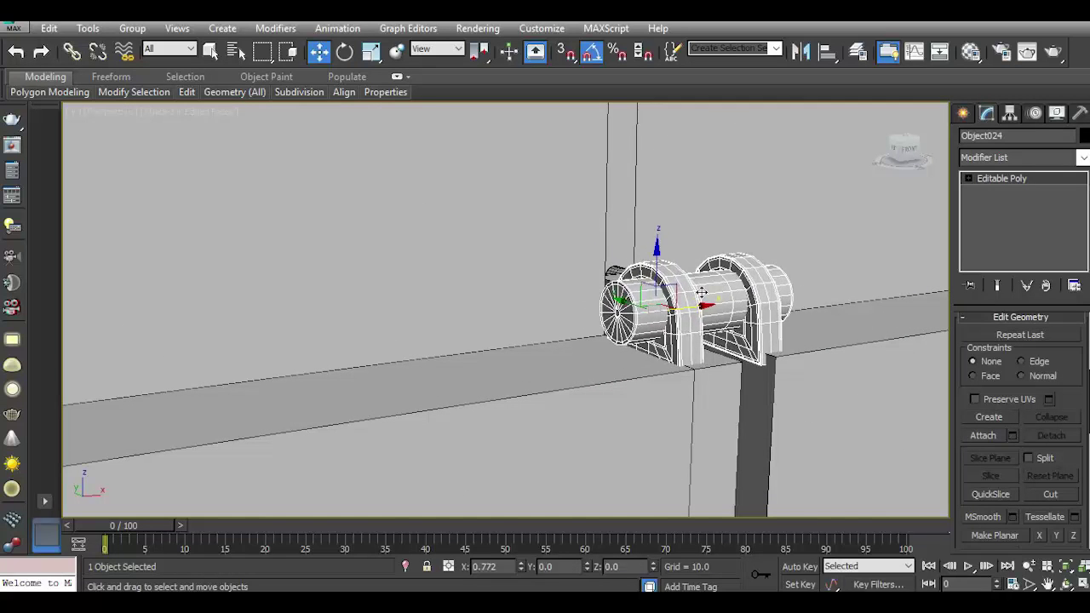
pyautogui.scroll(-1, 406, 358)
pyautogui.scroll(-1, 287, 372)
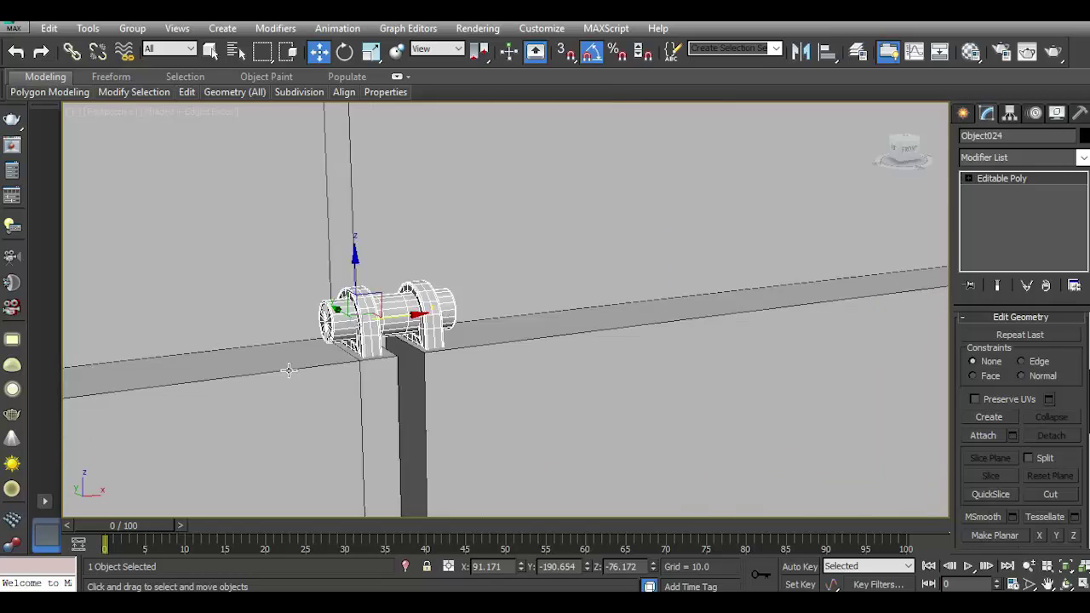
pyautogui.scroll(-3, 372, 353)
pyautogui.keyDown('shift'); pyautogui.moveTo(362, 355); pyautogui.dragTo(849, 261); pyautogui.keyUp('shift')
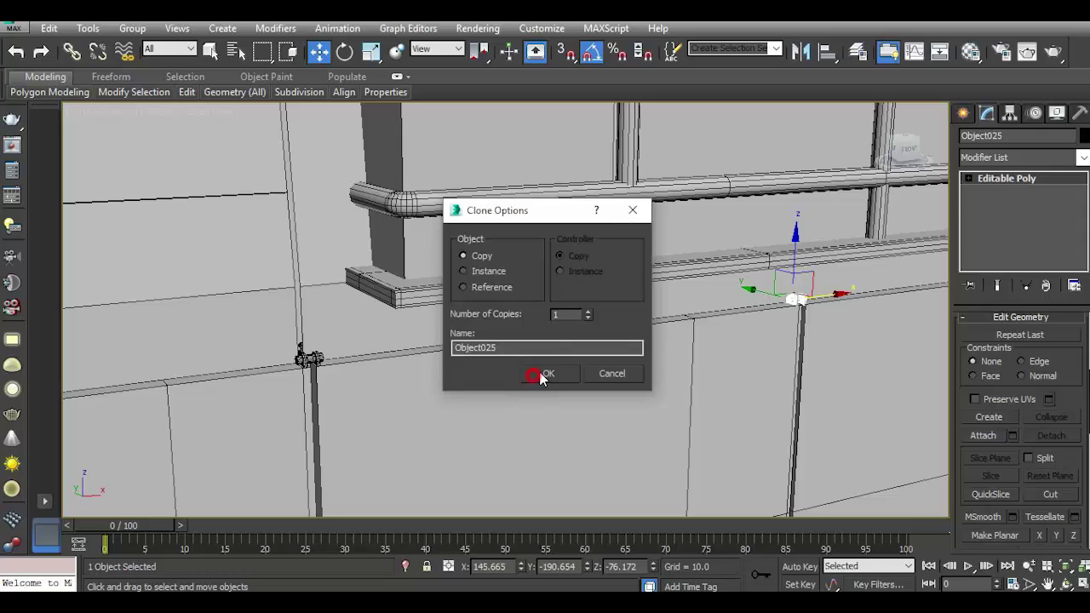
pyautogui.click(545, 375)
pyautogui.scroll(3, 767, 341)
pyautogui.scroll(3, 741, 364)
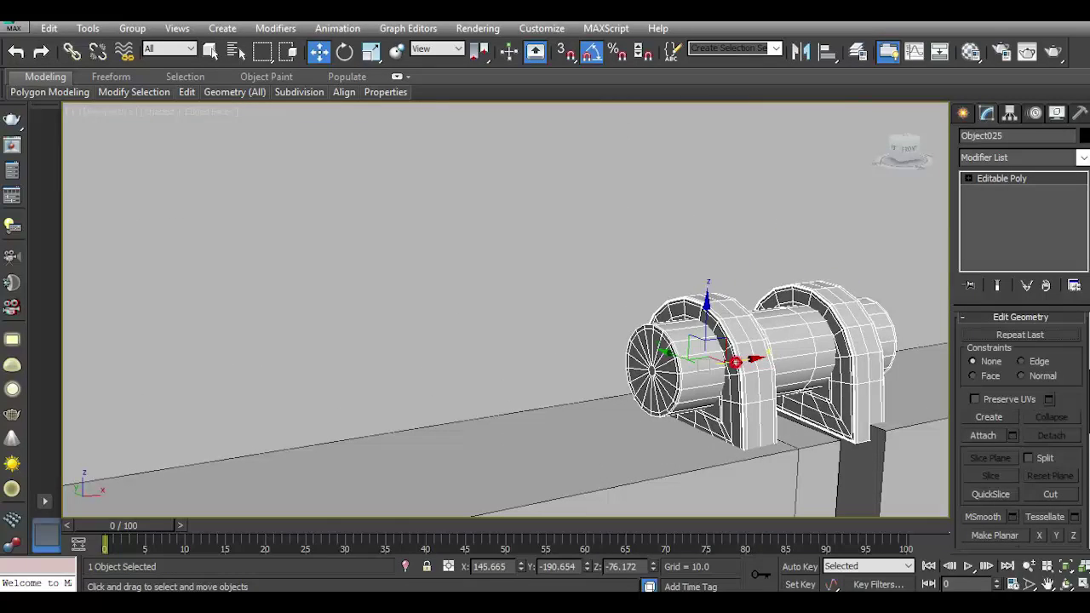
pyautogui.moveTo(735, 362); pyautogui.dragTo(756, 352)
# Place a final fitting copy, Object026, near the rail's front corner.
pyautogui.scroll(-3, 697, 358)
pyautogui.scroll(-3, 682, 367)
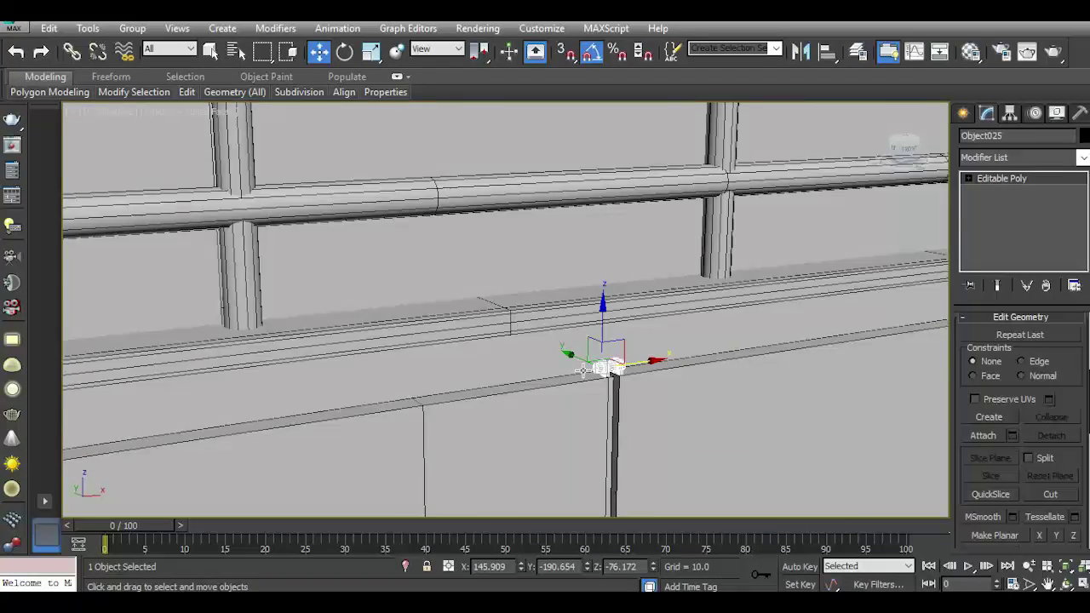
pyautogui.scroll(-3, 664, 379)
pyautogui.keyDown('shift'); pyautogui.moveTo(631, 364); pyautogui.dragTo(785, 325); pyautogui.keyUp('shift')
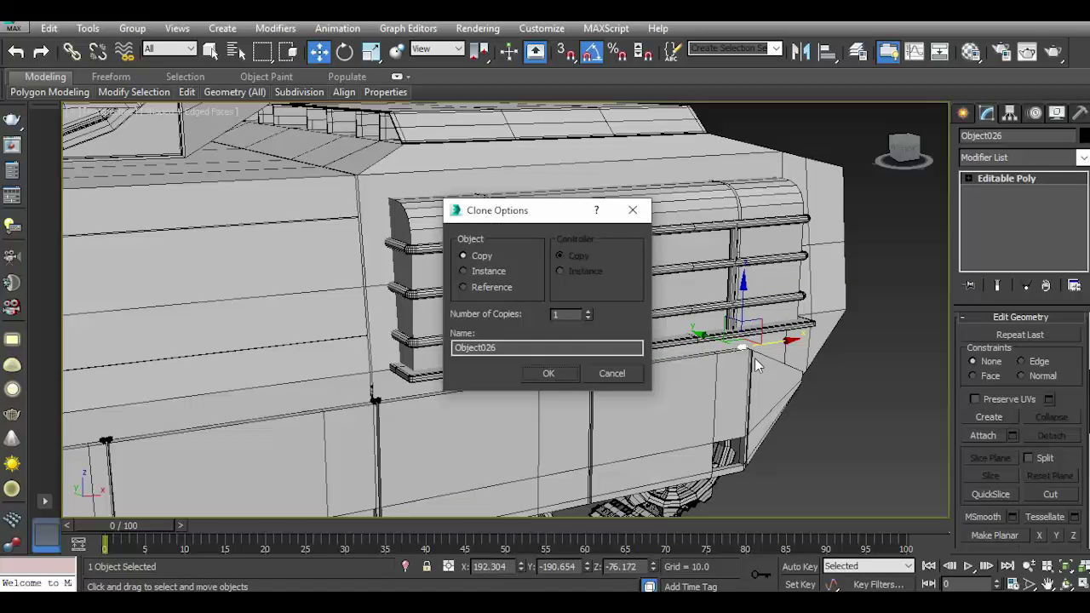
pyautogui.click(548, 373)
pyautogui.scroll(2, 724, 328)
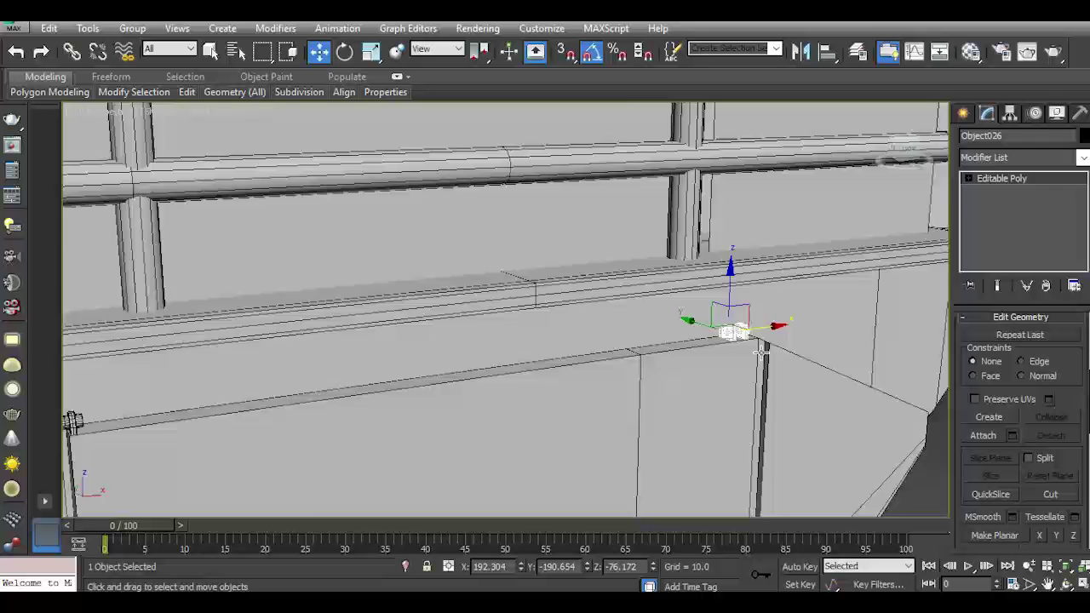
pyautogui.scroll(2, 724, 328)
pyautogui.scroll(2, 727, 328)
pyautogui.moveTo(712, 310); pyautogui.dragTo(801, 318)
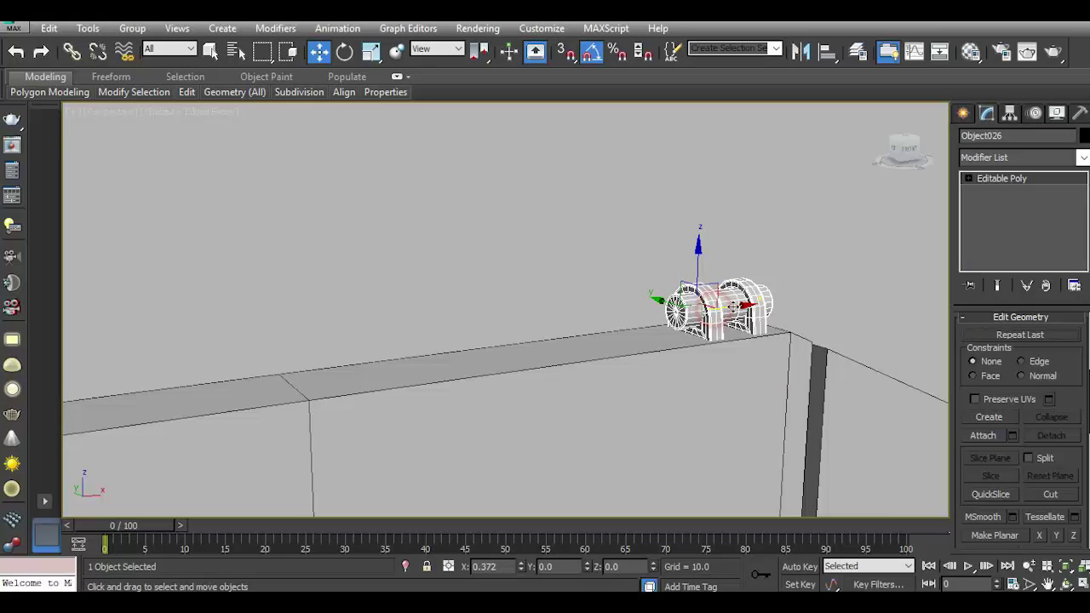
pyautogui.moveTo(802, 318); pyautogui.dragTo(626, 374, button='middle')
pyautogui.scroll(1, 625, 374)
pyautogui.scroll(3, 625, 374)
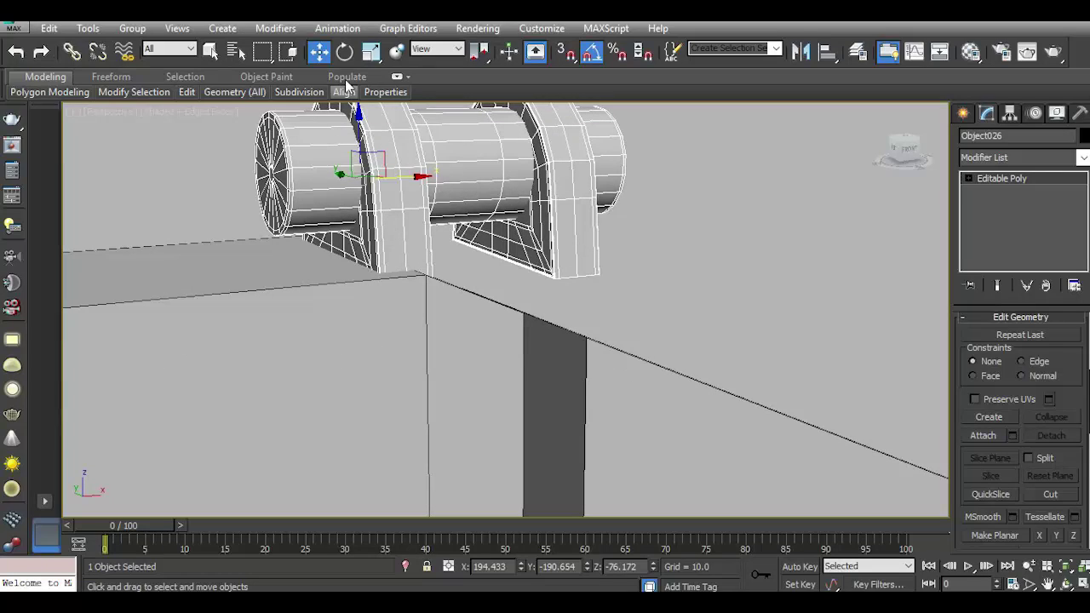
# Rotate the corner fitting copy to match the angled rail and set reference coordinates to Local.
pyautogui.click(344, 53)
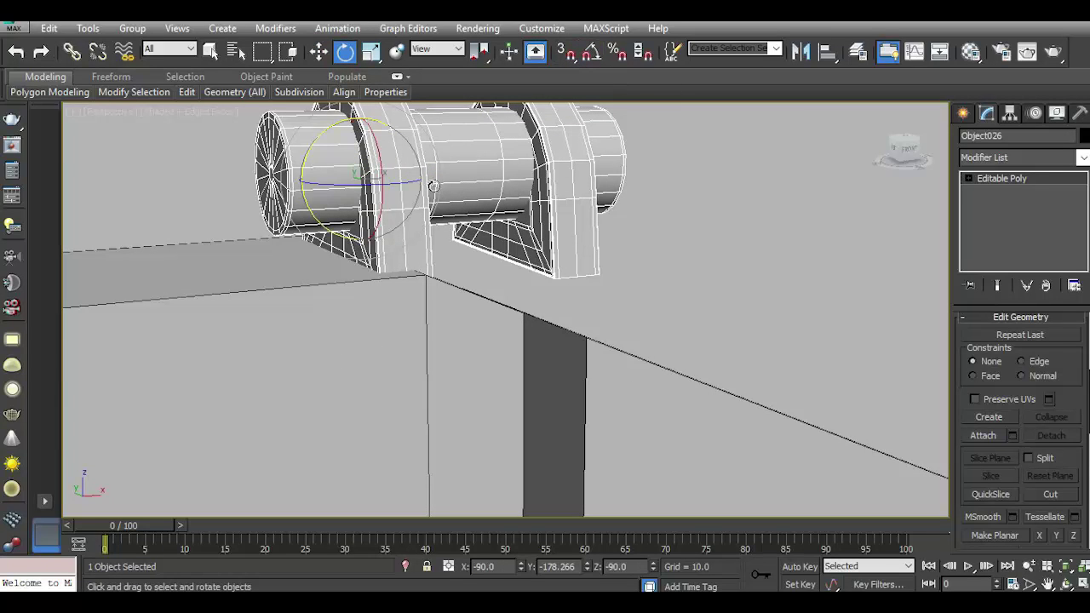
pyautogui.moveTo(308, 216); pyautogui.dragTo(308, 281)
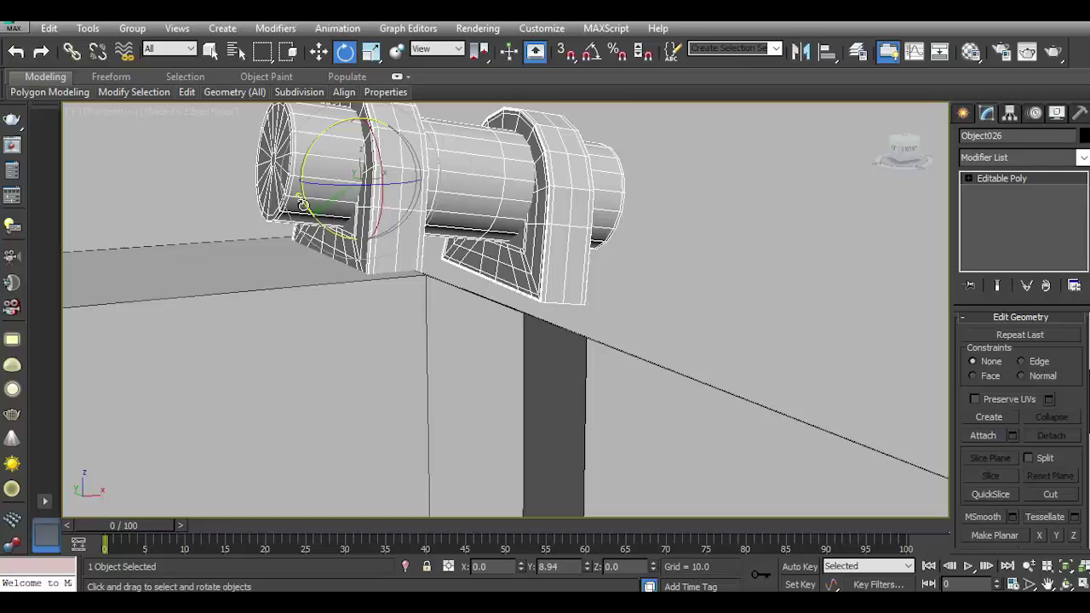
pyautogui.click(327, 51)
pyautogui.click(437, 49)
pyautogui.click(437, 105)
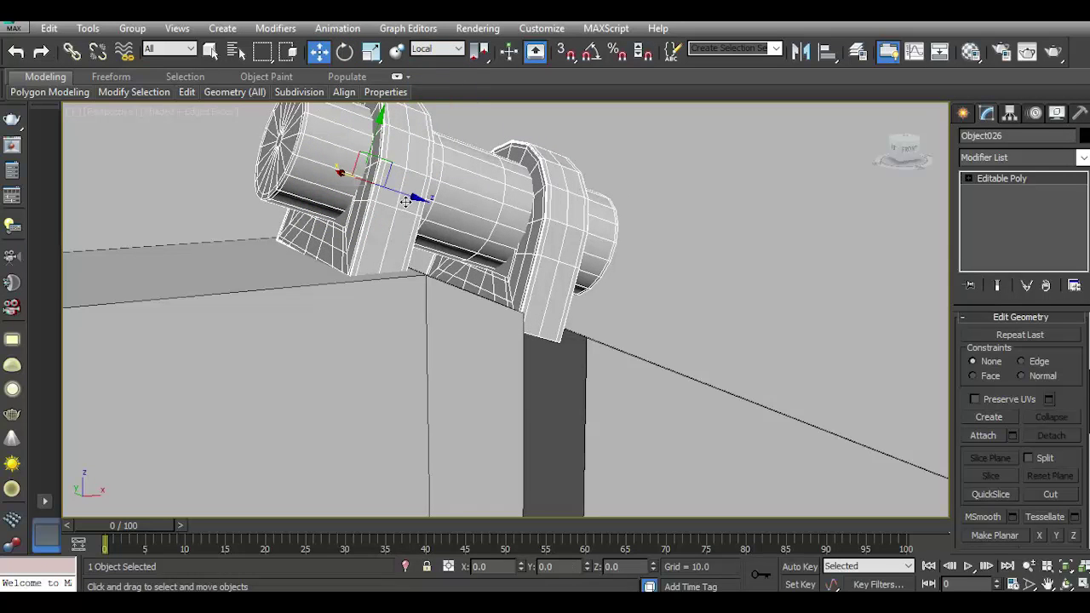
# Shift the fitting along its local axis onto the corner, then restore View coordinates.
pyautogui.moveTo(408, 202)
pyautogui.mouseDown()
pyautogui.moveTo(446, 216)
pyautogui.moveTo(481, 210)
pyautogui.mouseUp()
pyautogui.click(16, 51)
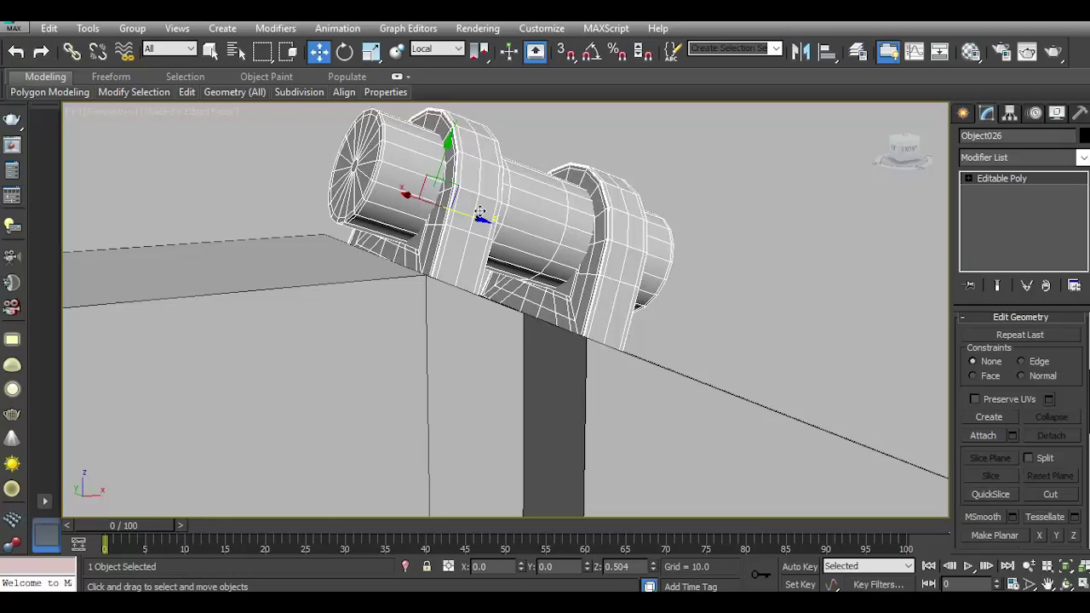
pyautogui.scroll(-5, 481, 295)
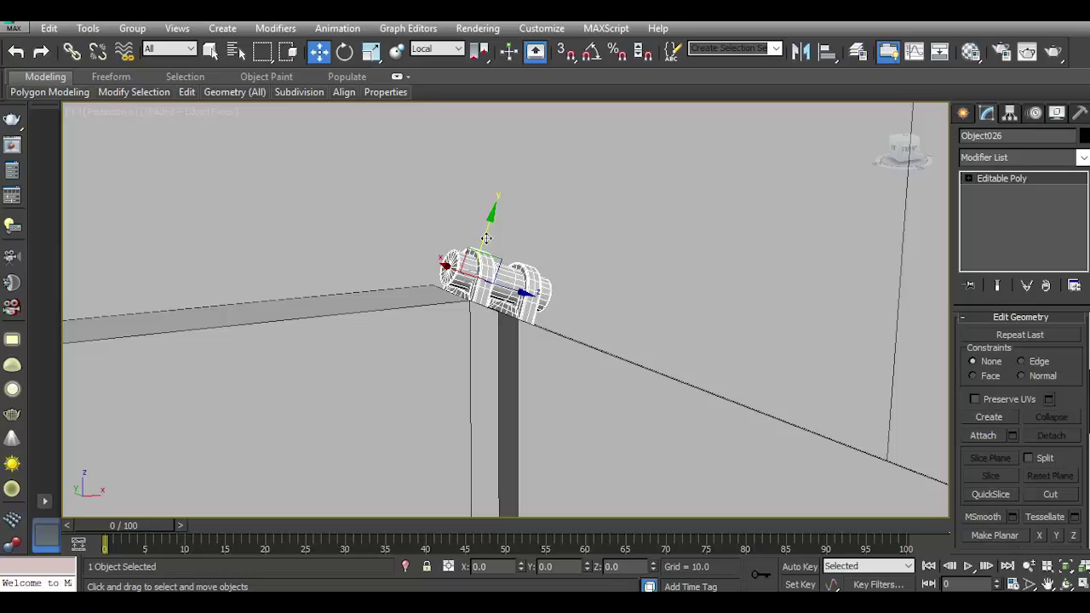
pyautogui.moveTo(479, 239); pyautogui.dragTo(474, 238)
pyautogui.click(436, 48)
pyautogui.click(424, 58)
pyautogui.scroll(-3, 635, 290)
pyautogui.scroll(-5, 642, 320)
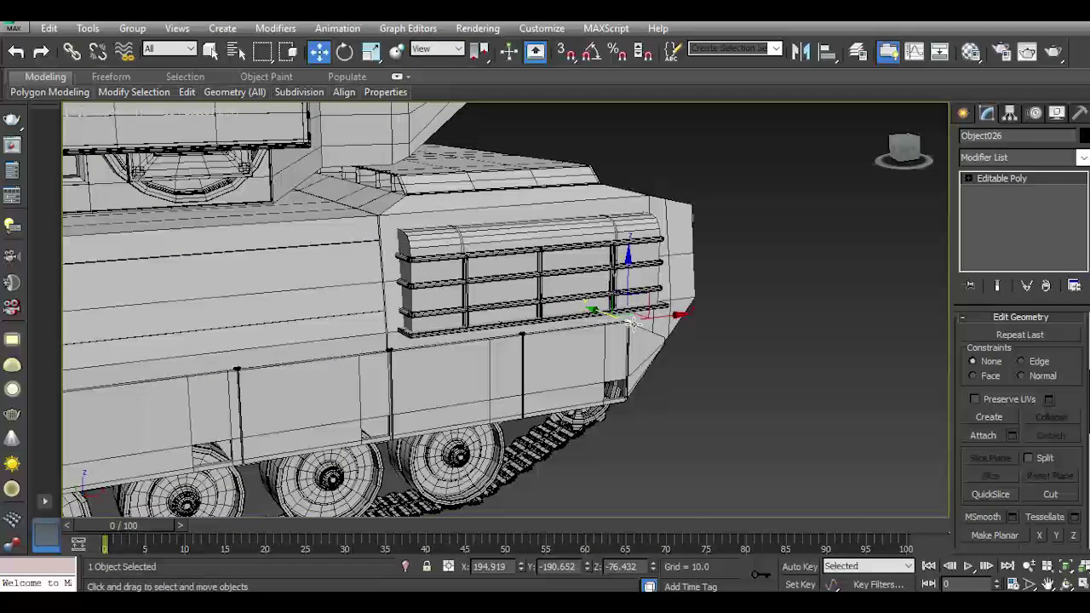
# Clear the selection and frame the whole tank to inspect the raised turret above the hull deck.
pyautogui.click(746, 386)
pyautogui.press('z')
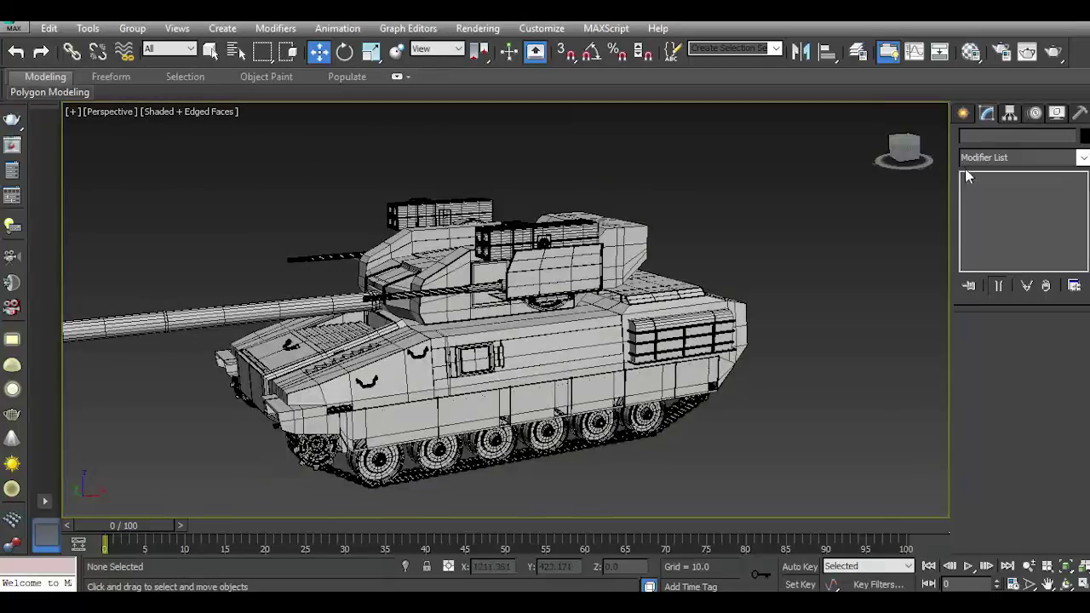
pyautogui.moveTo(909, 163)
pyautogui.mouseDown()
pyautogui.moveTo(949, 146)
pyautogui.moveTo(908, 166)
pyautogui.mouseUp()
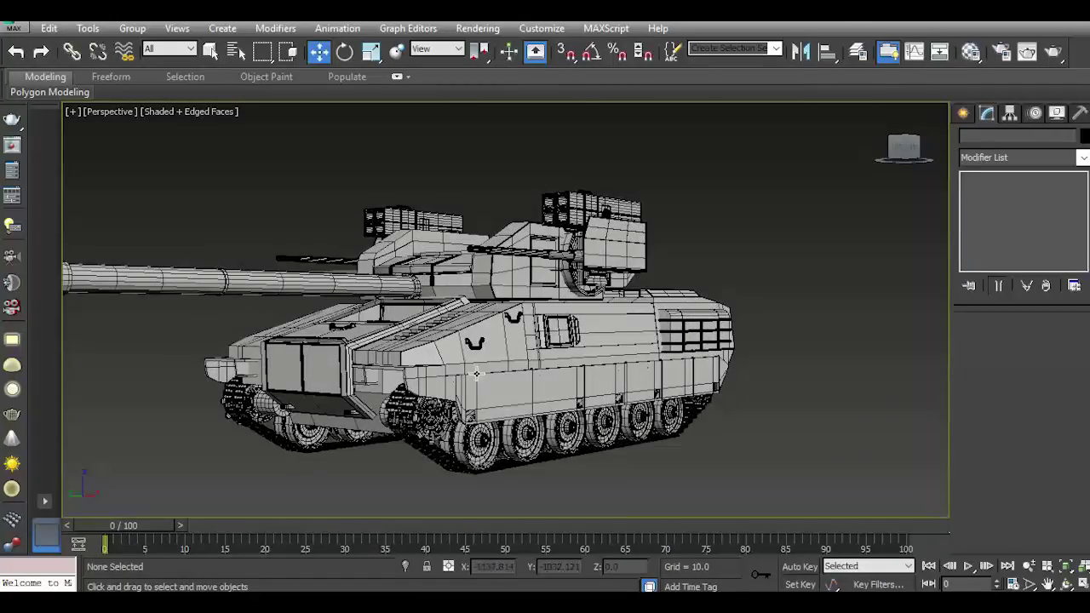
pyautogui.scroll(5, 476, 375)
pyautogui.scroll(3, 474, 383)
pyautogui.scroll(3, 472, 391)
pyautogui.scroll(2, 470, 400)
pyautogui.scroll(-2, 470, 400)
pyautogui.scroll(-5, 470, 400)
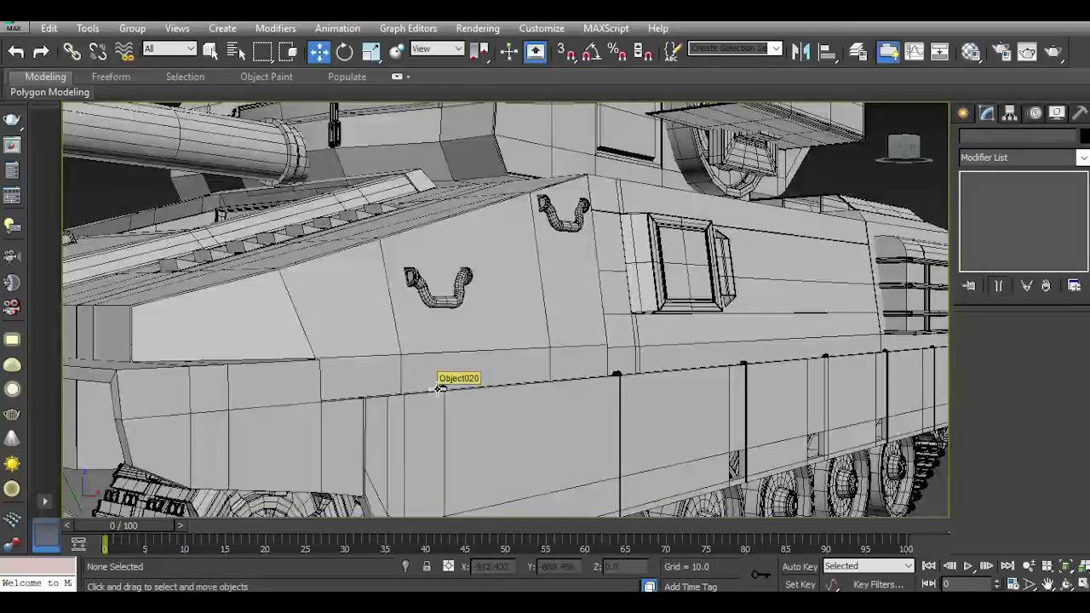
pyautogui.scroll(-3, 472, 398)
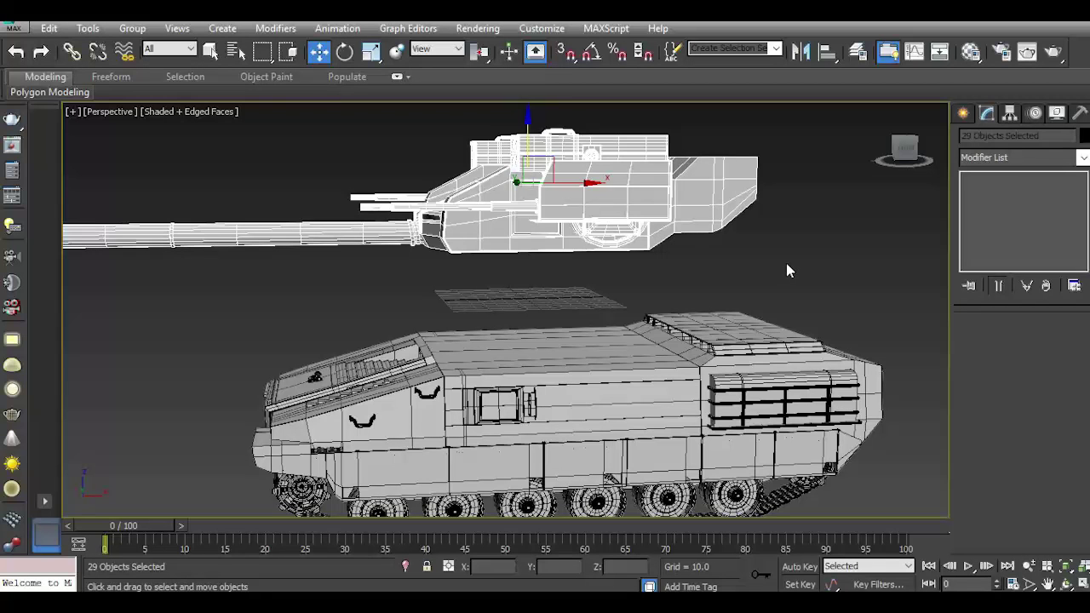
pyautogui.click(787, 261)
# Draw a flat cylinder disk on the hull top.
pyautogui.click(963, 115)
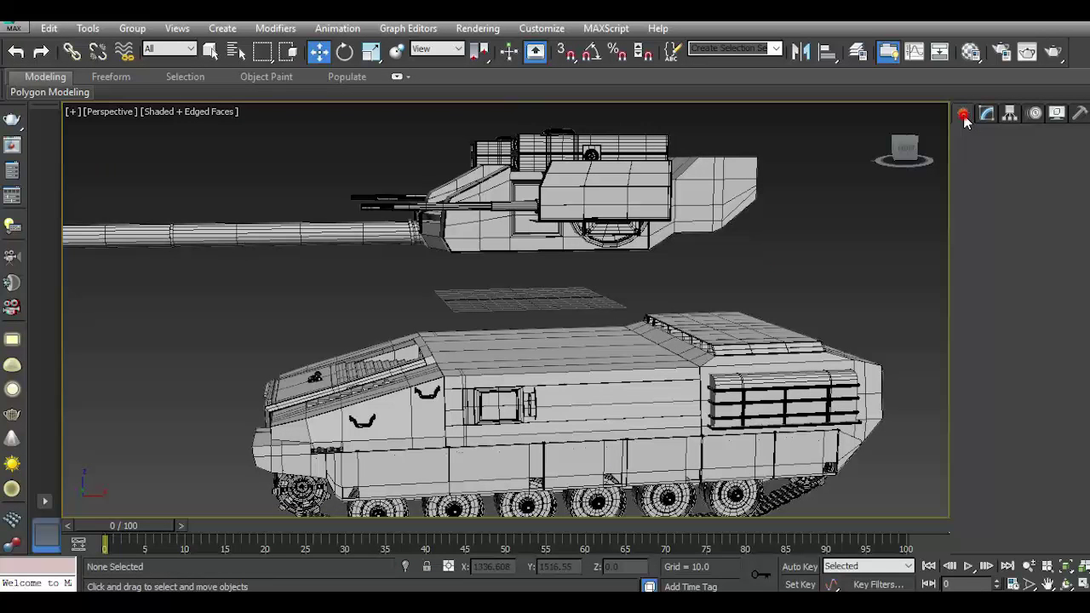
pyautogui.click(991, 250)
pyautogui.moveTo(546, 350)
pyautogui.mouseDown()
pyautogui.moveTo(603, 368)
pyautogui.moveTo(594, 364)
pyautogui.mouseUp()
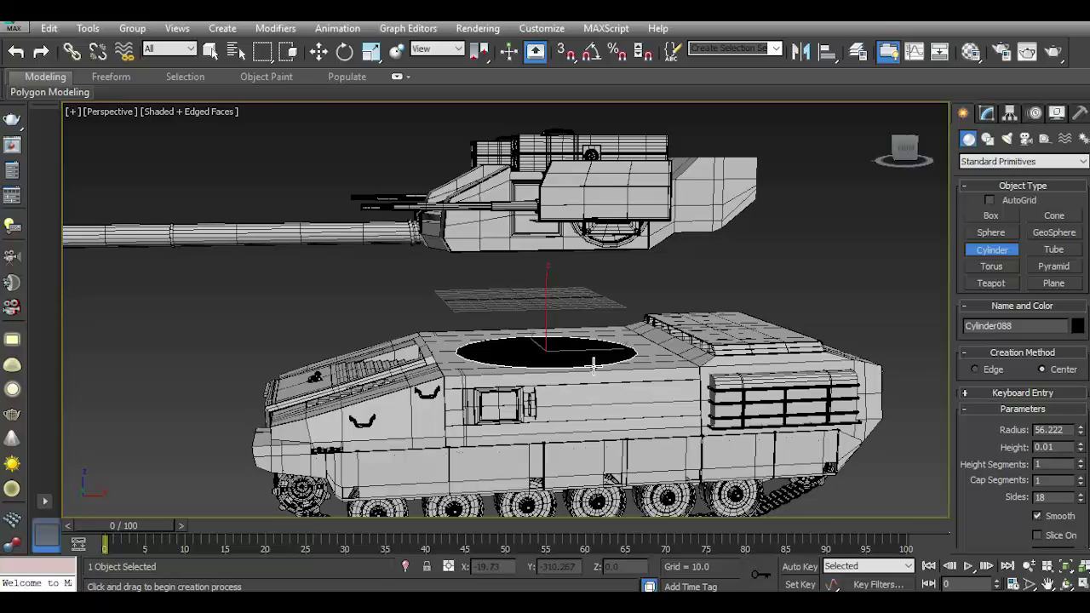
# Move the cylinder onto the hull deck and raise its Height to 10.182.
pyautogui.click(328, 54)
pyautogui.moveTo(908, 154); pyautogui.dragTo(835, 157)
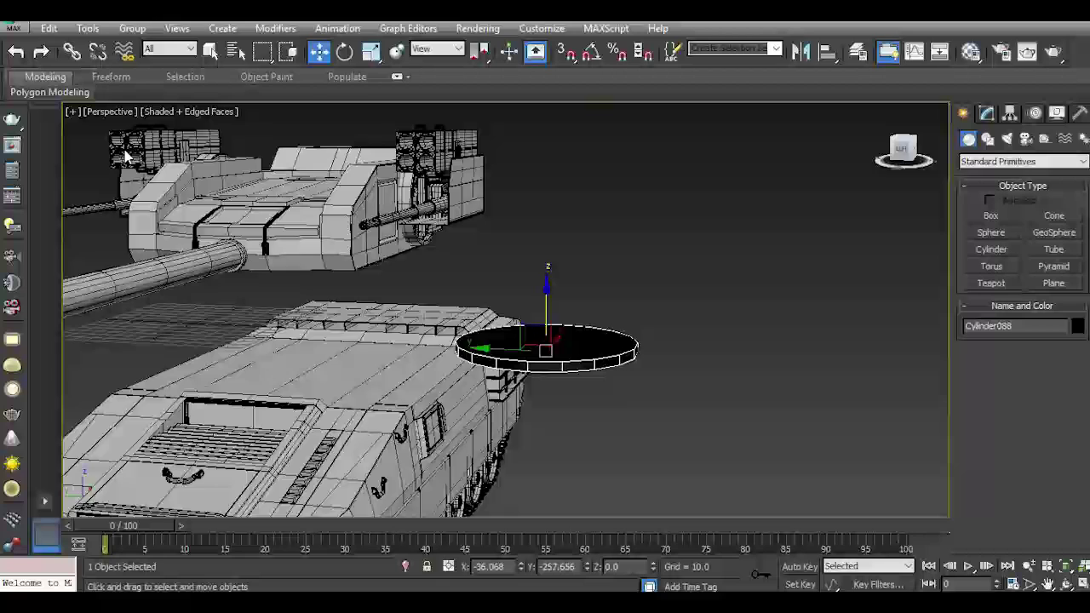
pyautogui.moveTo(509, 349)
pyautogui.mouseDown()
pyautogui.moveTo(269, 296)
pyautogui.moveTo(307, 369)
pyautogui.moveTo(275, 360)
pyautogui.moveTo(293, 364)
pyautogui.mouseUp()
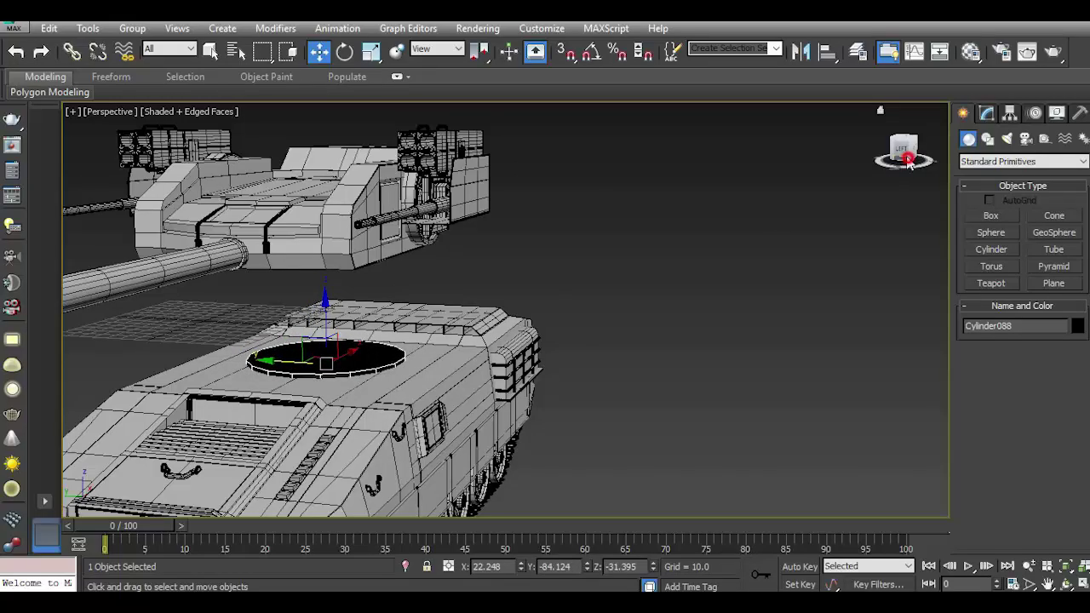
pyautogui.moveTo(908, 164); pyautogui.dragTo(700, 281)
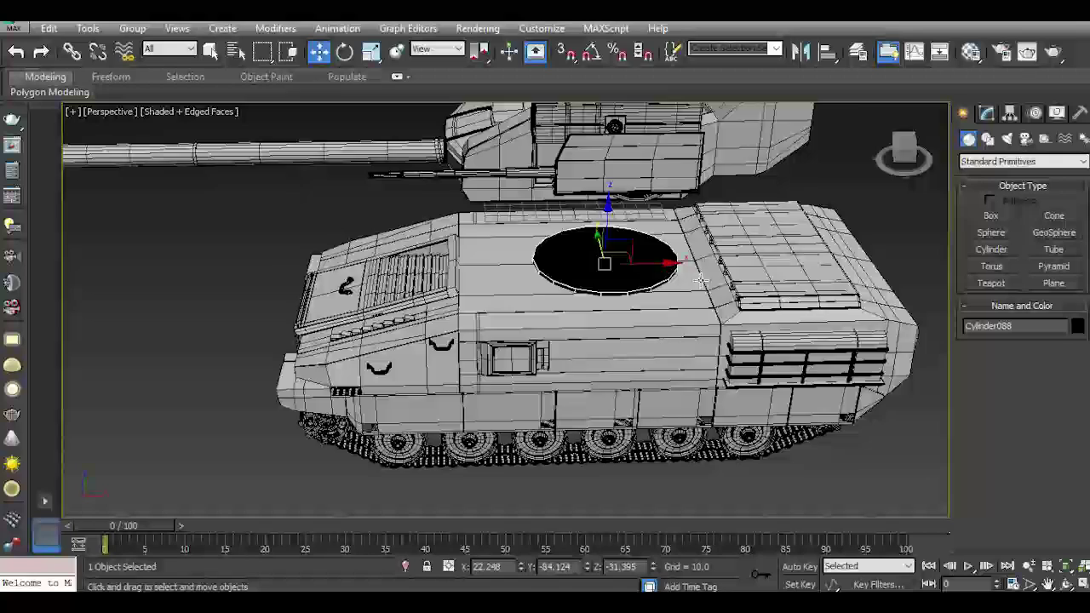
pyautogui.scroll(2, 596, 307)
pyautogui.scroll(4, 542, 338)
pyautogui.moveTo(577, 319); pyautogui.dragTo(555, 318)
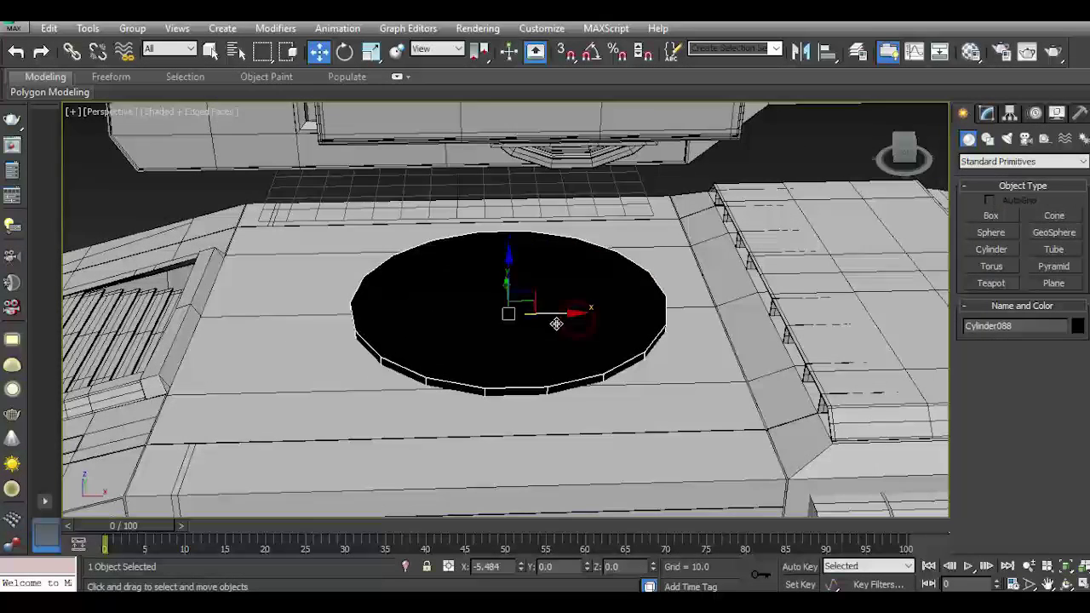
pyautogui.moveTo(496, 290); pyautogui.dragTo(499, 299)
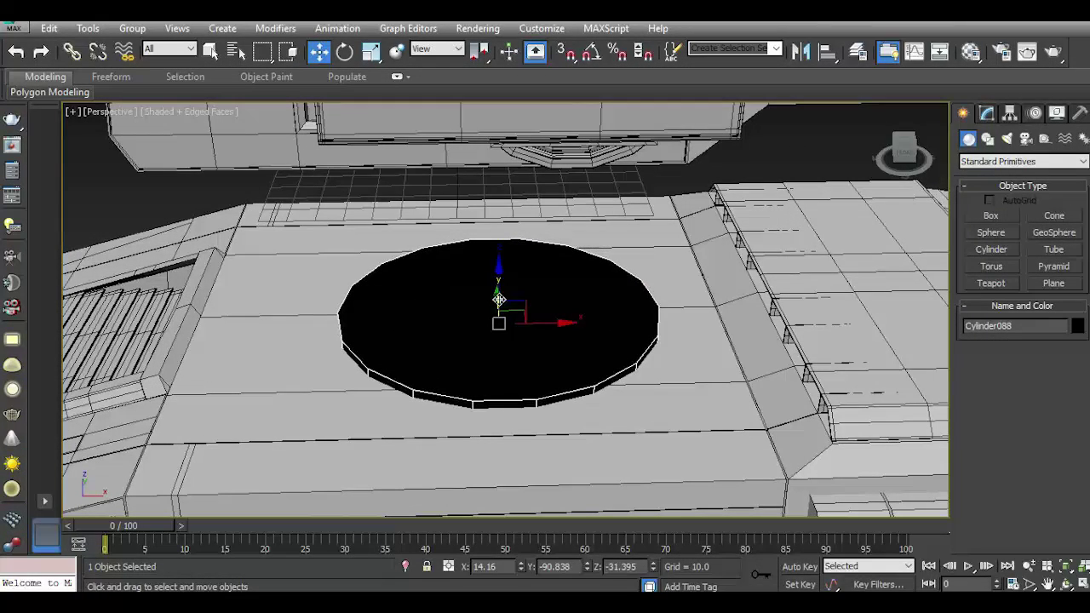
pyautogui.moveTo(903, 149); pyautogui.dragTo(558, 313)
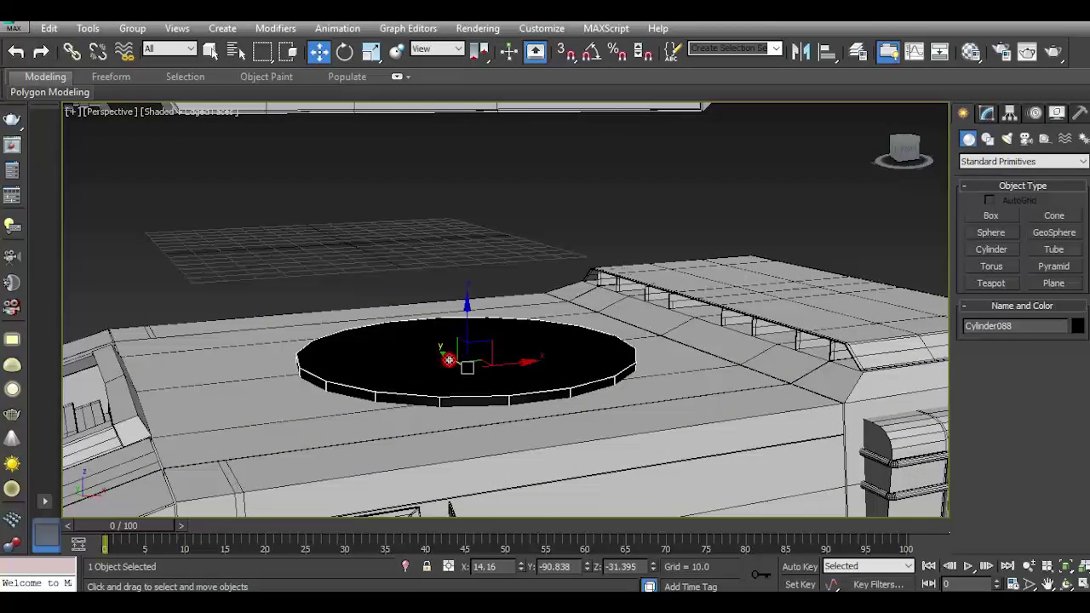
pyautogui.moveTo(439, 364); pyautogui.dragTo(435, 359)
pyautogui.click(988, 113)
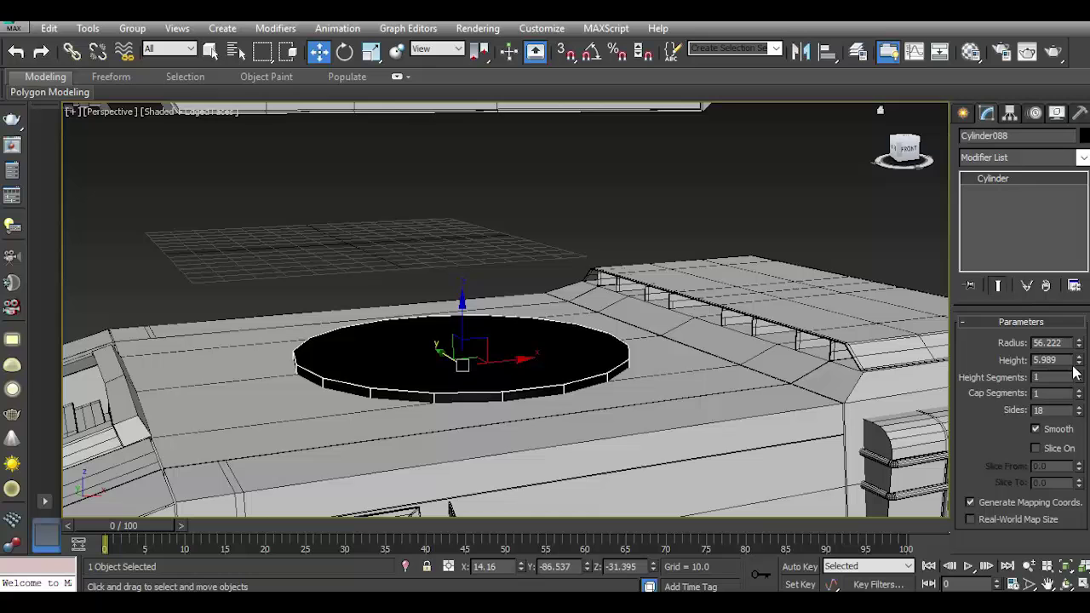
pyautogui.moveTo(1078, 361); pyautogui.dragTo(1048, 262)
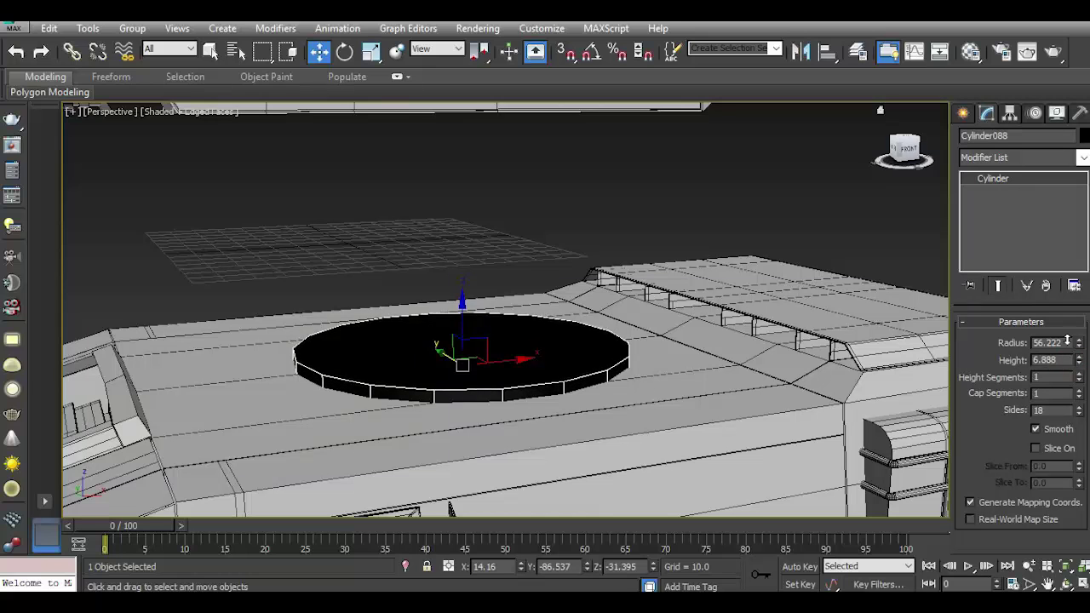
# Convert the cylinder to an Editable Poly and select its top polygon.
pyautogui.rightClick(1039, 260)
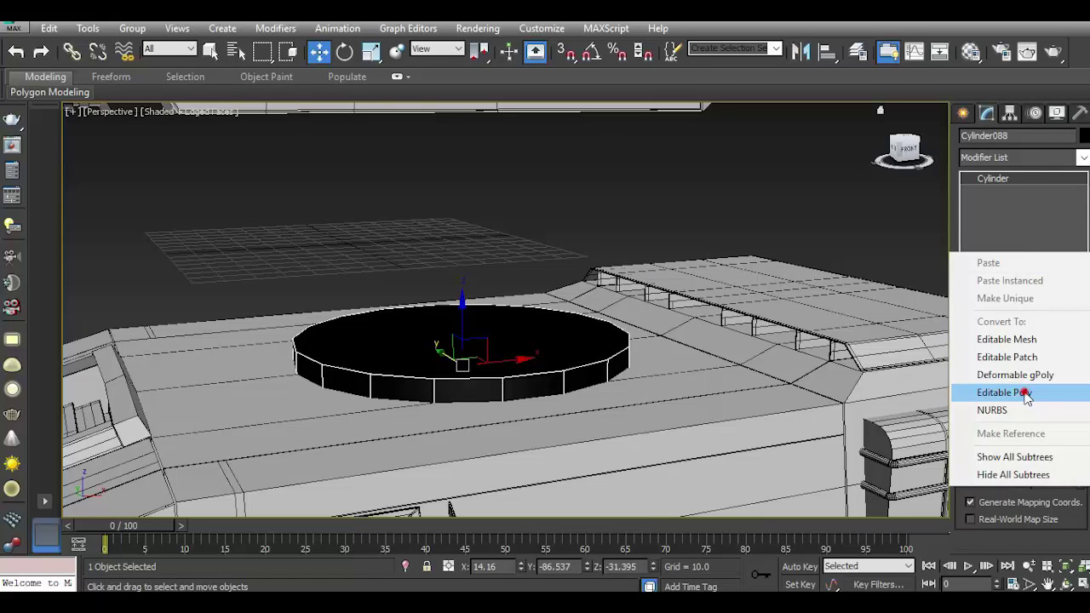
pyautogui.click(986, 390)
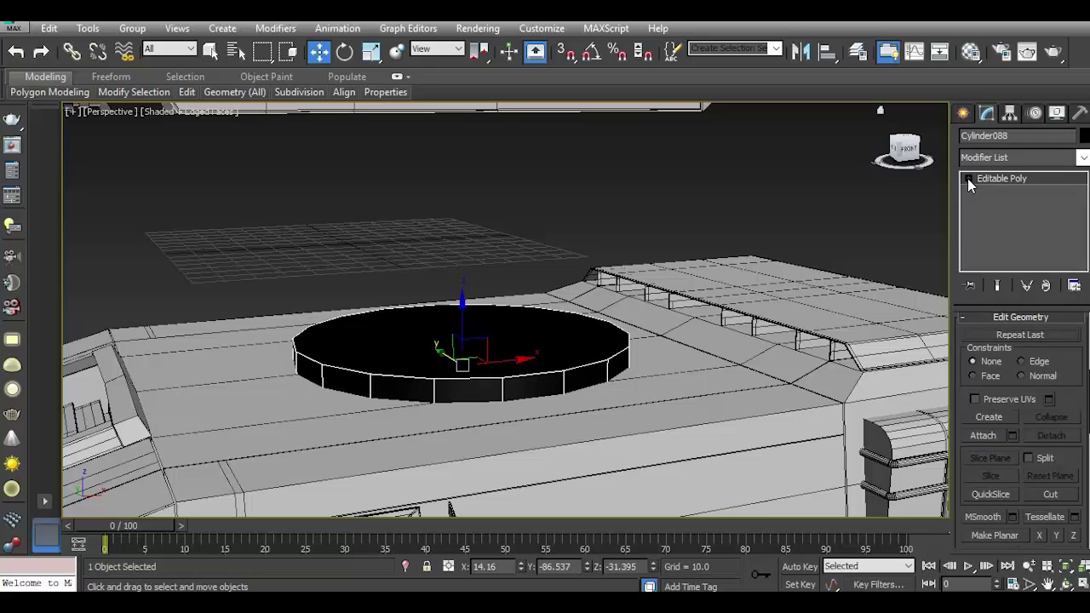
pyautogui.click(1001, 231)
pyautogui.click(464, 361)
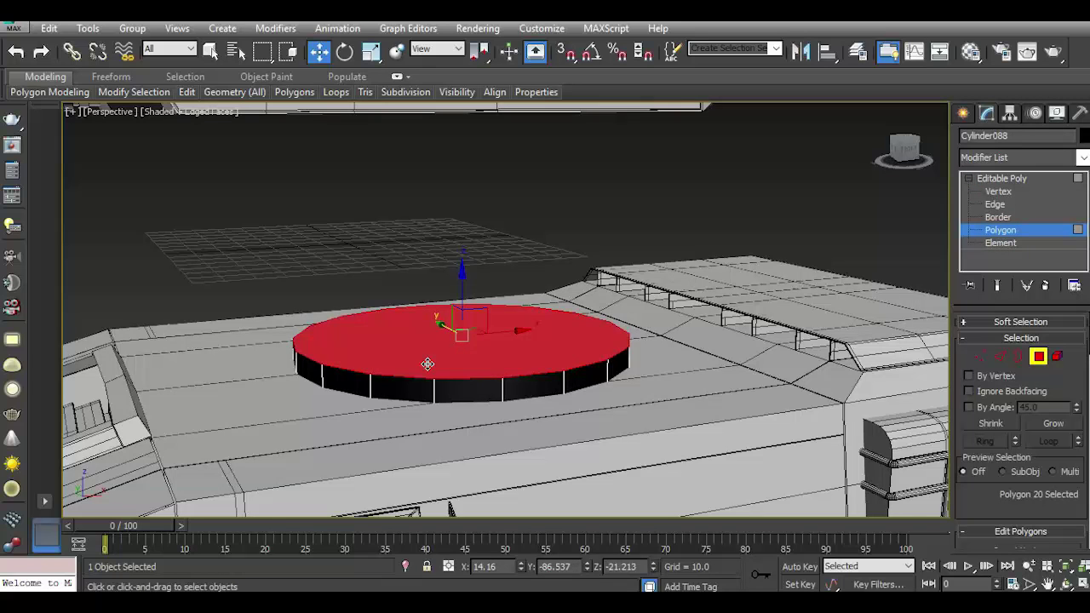
pyautogui.scroll(4, 428, 364)
pyautogui.scroll(-3, 1002, 472)
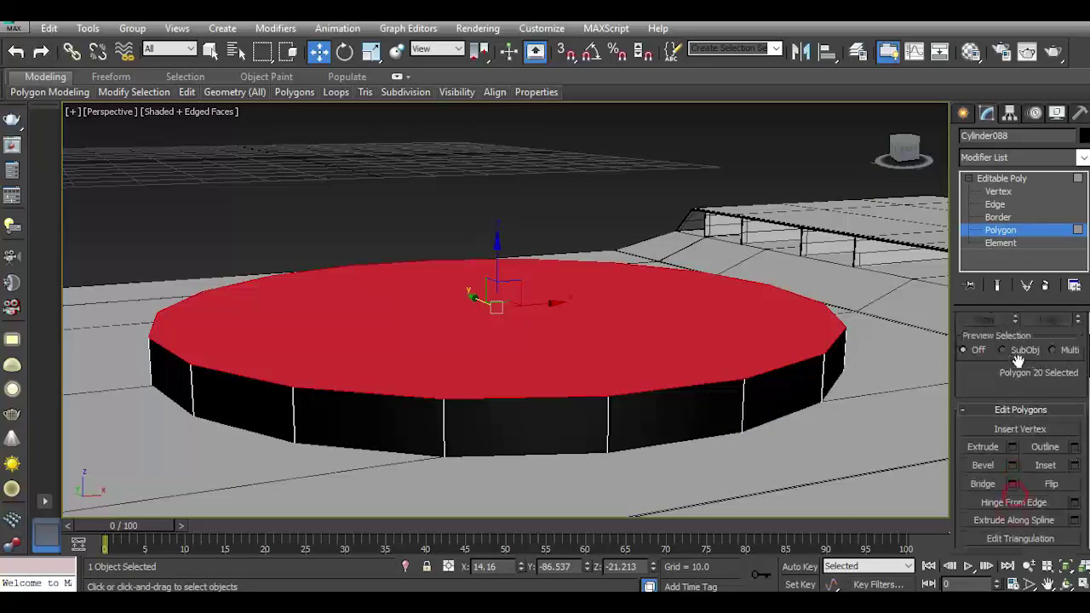
# Inset the top face by about 2.2 and extrude it down about -1.77.
pyautogui.click(1074, 454)
pyautogui.press('z')
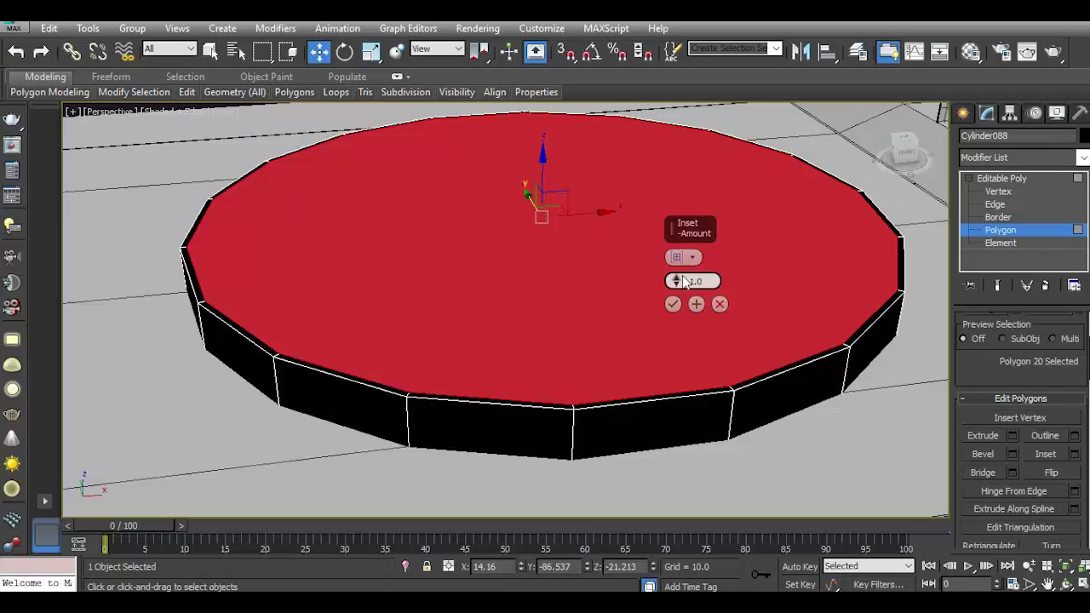
pyautogui.moveTo(672, 280); pyautogui.dragTo(672, 274)
pyautogui.click(673, 304)
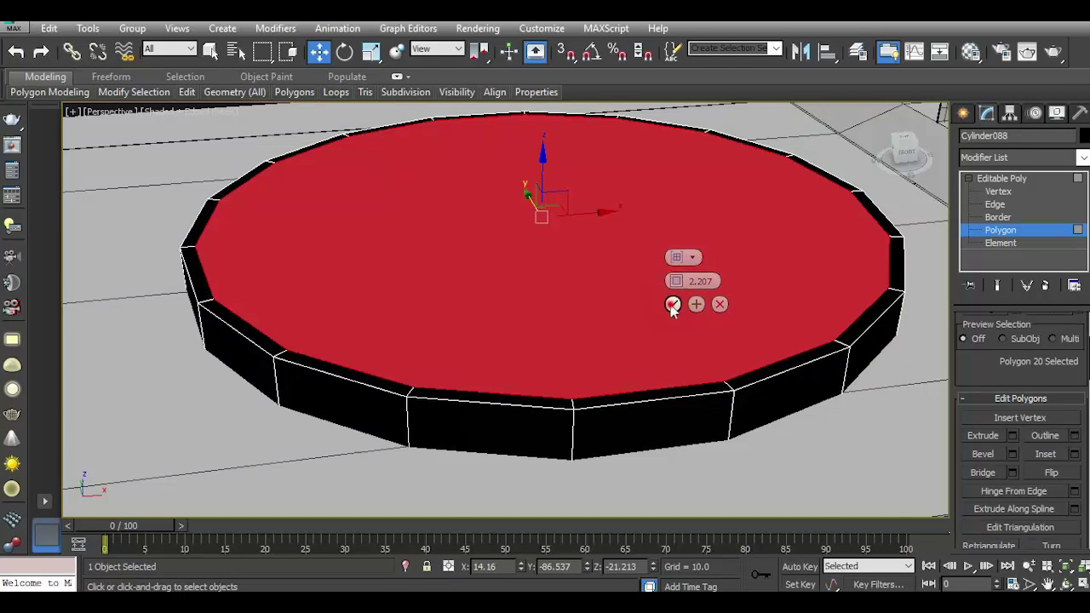
pyautogui.click(988, 435)
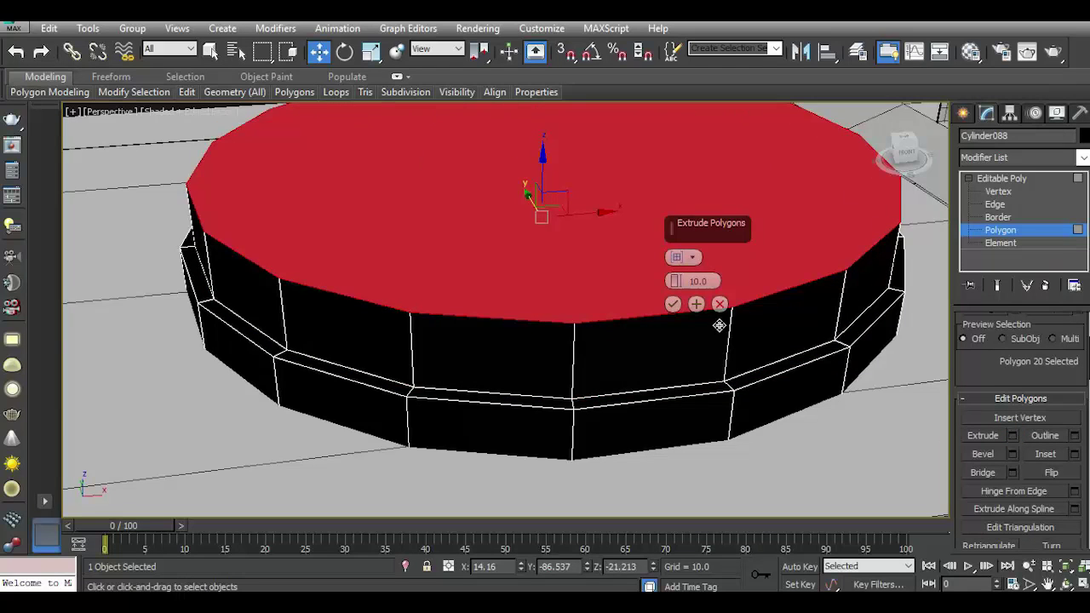
pyautogui.moveTo(675, 282); pyautogui.dragTo(683, 344)
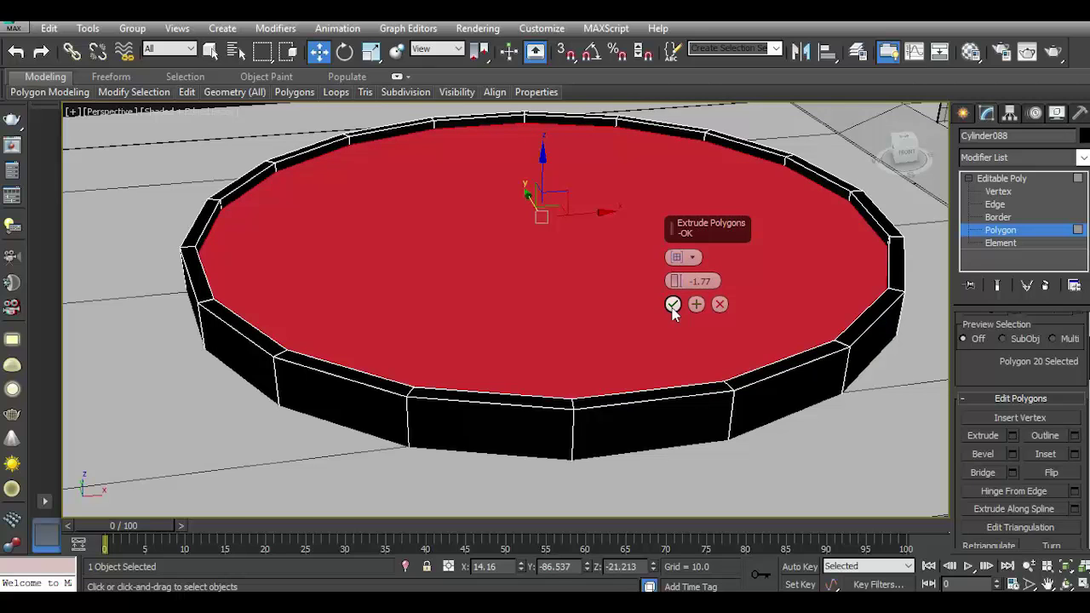
# Inset a wide ring on the top and extrude the inner face upward into a step.
pyautogui.click(673, 304)
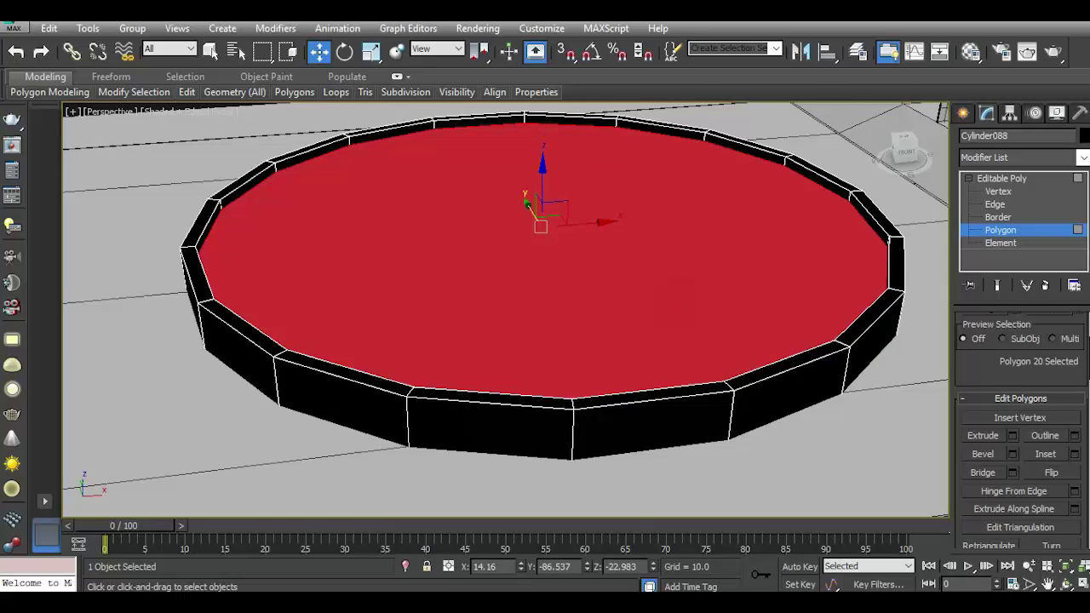
pyautogui.click(1076, 455)
pyautogui.moveTo(674, 281); pyautogui.dragTo(673, 264)
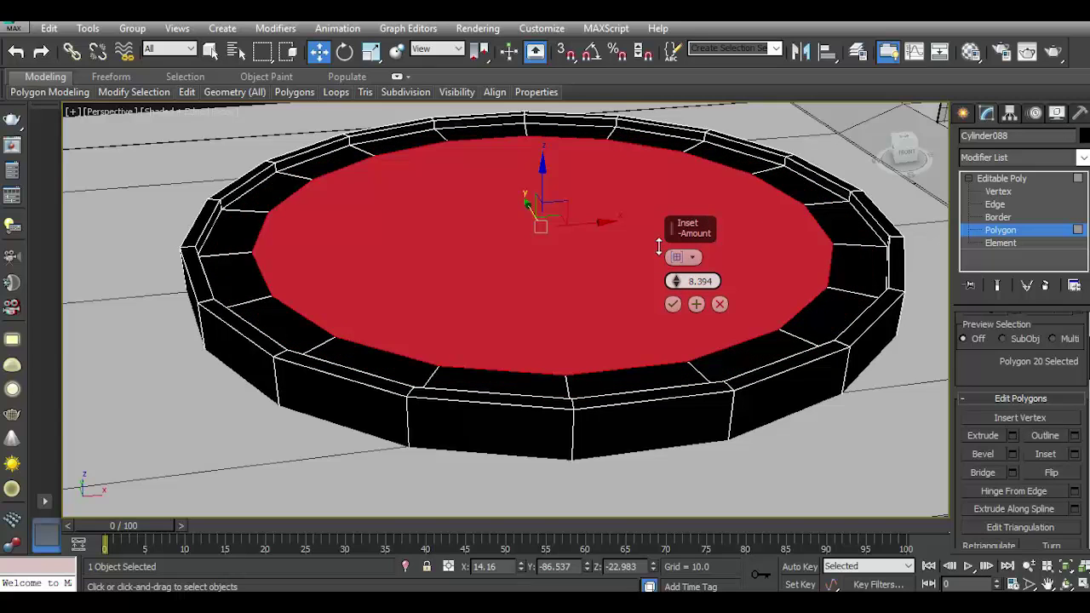
pyautogui.click(674, 303)
pyautogui.click(1013, 435)
pyautogui.moveTo(674, 281); pyautogui.dragTo(660, 247)
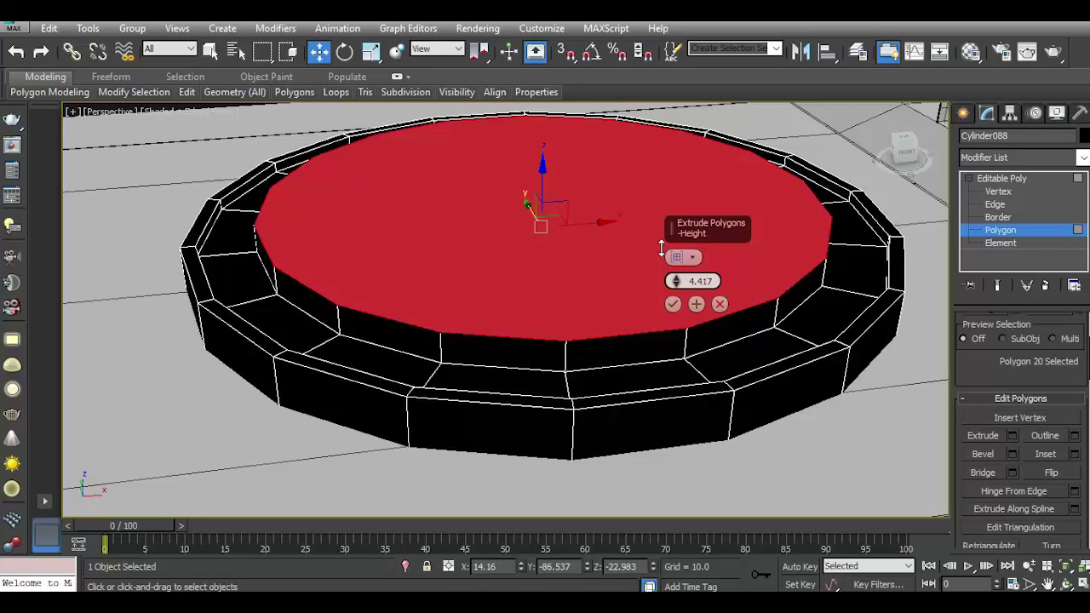
pyautogui.click(673, 304)
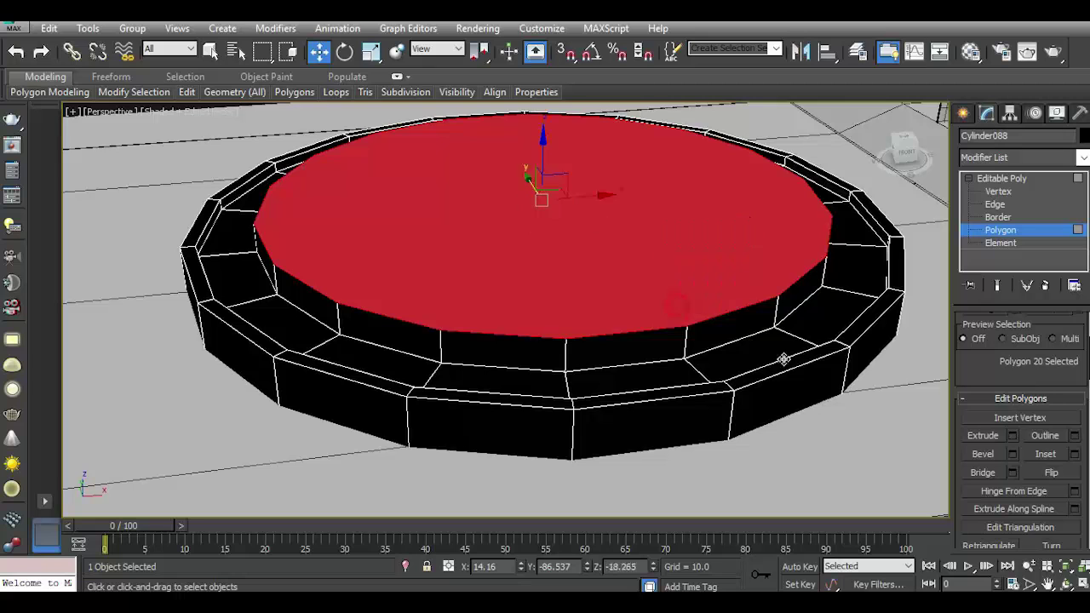
# Inset and recess the top below a new ring, then inset a small central face.
pyautogui.click(1076, 455)
pyautogui.moveTo(675, 281); pyautogui.dragTo(701, 331)
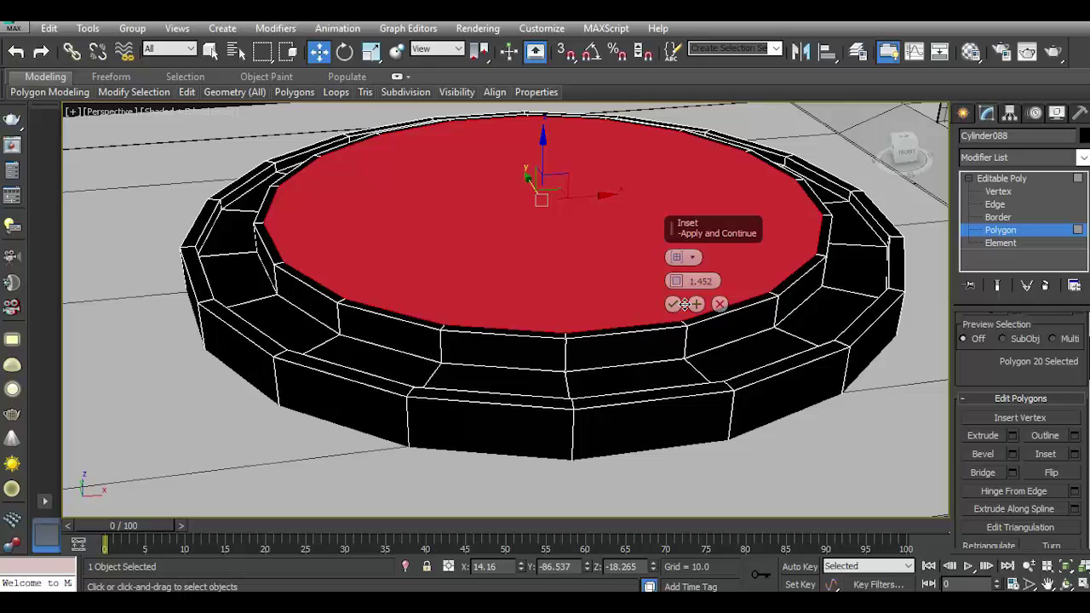
pyautogui.moveTo(675, 282); pyautogui.dragTo(667, 279)
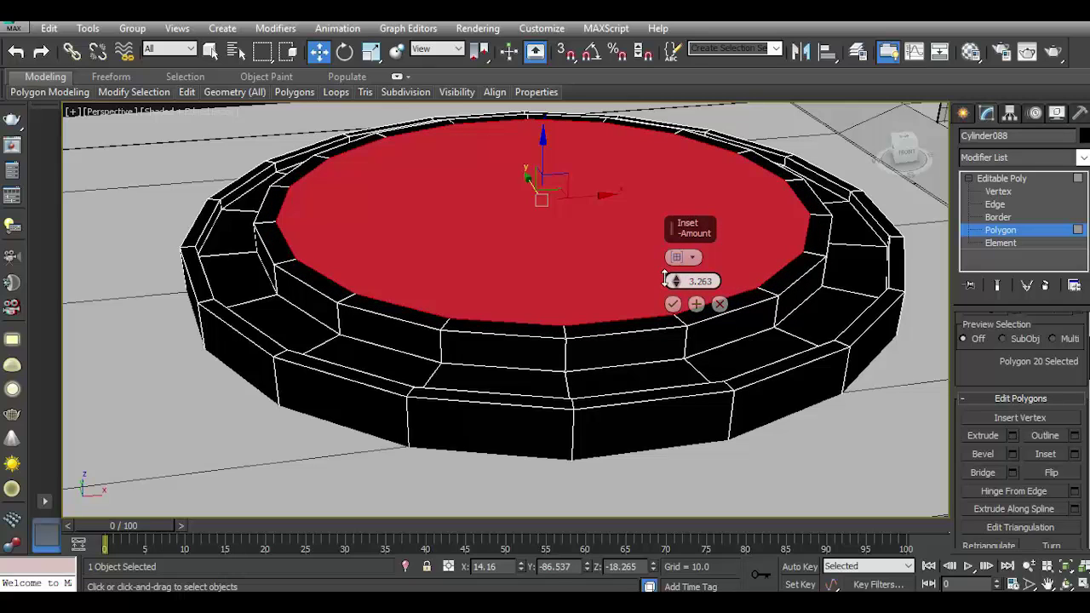
pyautogui.click(673, 305)
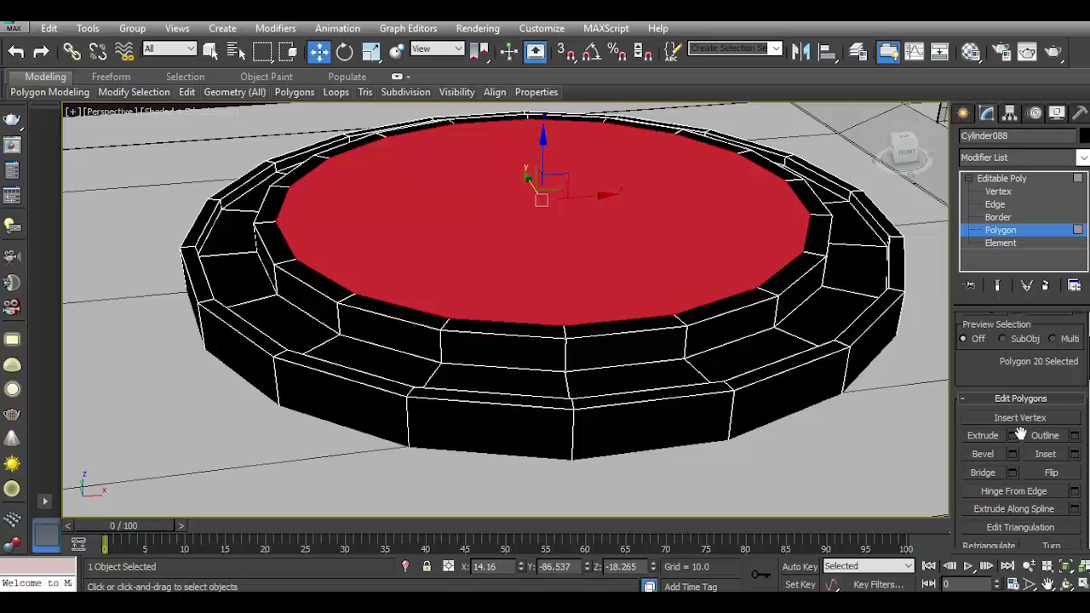
pyautogui.click(1014, 435)
pyautogui.moveTo(677, 290); pyautogui.dragTo(691, 336)
pyautogui.click(673, 304)
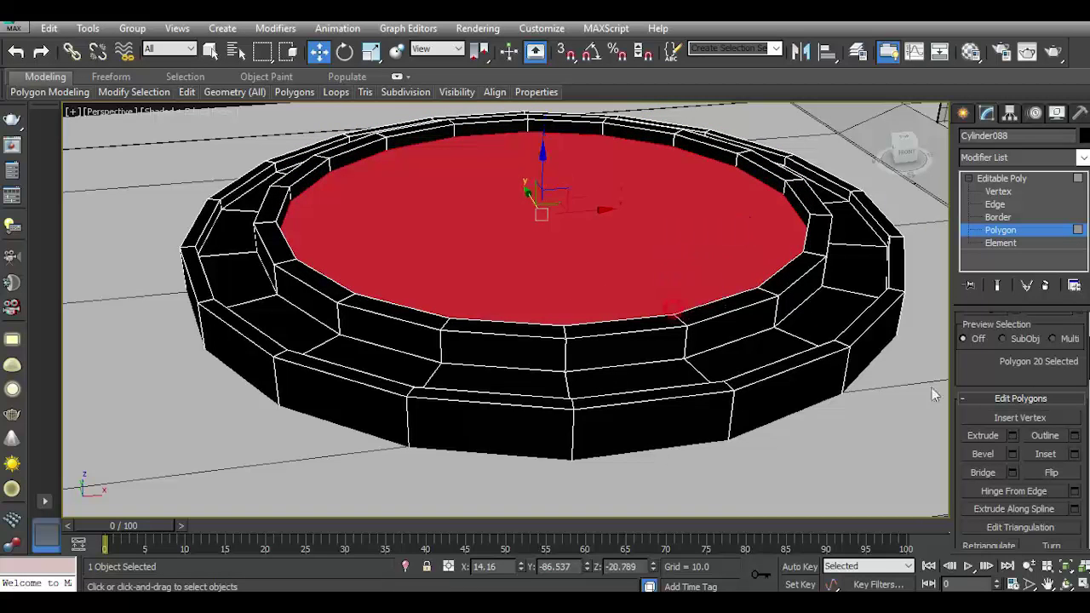
pyautogui.click(1076, 455)
pyautogui.moveTo(673, 283)
pyautogui.mouseDown()
pyautogui.moveTo(673, 299)
pyautogui.moveTo(552, 113)
pyautogui.mouseUp()
pyautogui.click(697, 304)
pyautogui.click(673, 307)
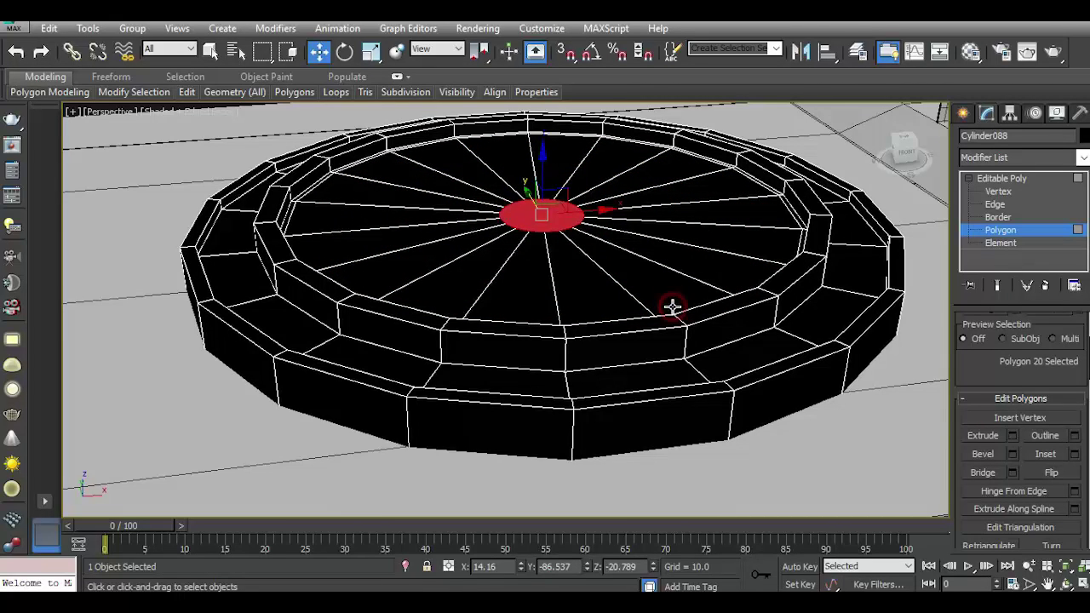
pyautogui.scroll(-3, 505, 344)
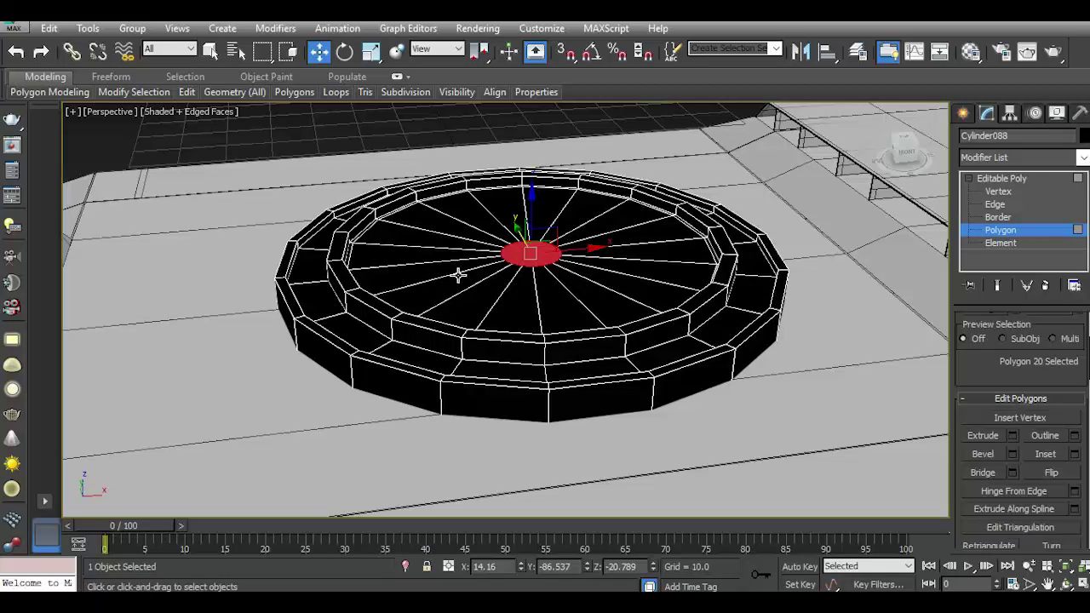
# Select the side edge ring and Connect it with 3 segments and Pinch 78.
pyautogui.click(999, 205)
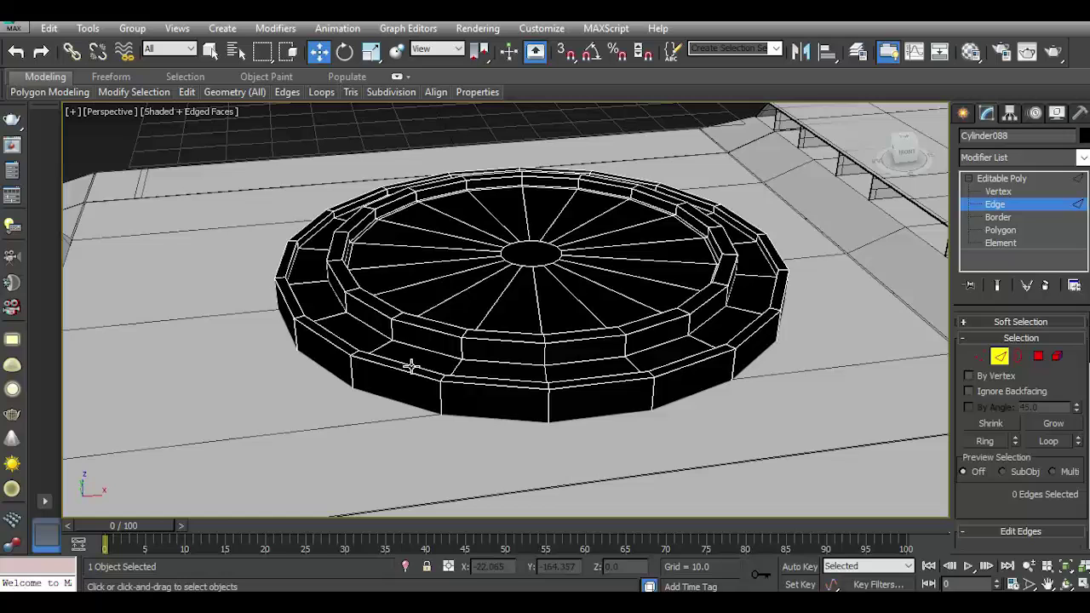
pyautogui.doubleClick(437, 390)
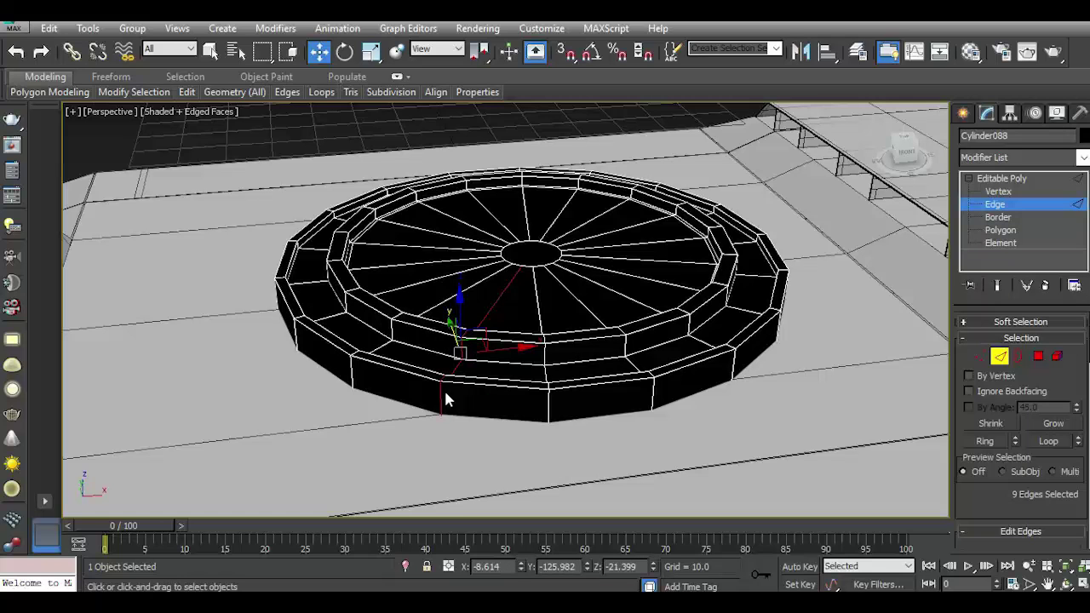
pyautogui.click(993, 442)
pyautogui.scroll(-1, 1022, 469)
pyautogui.scroll(-3, 1056, 477)
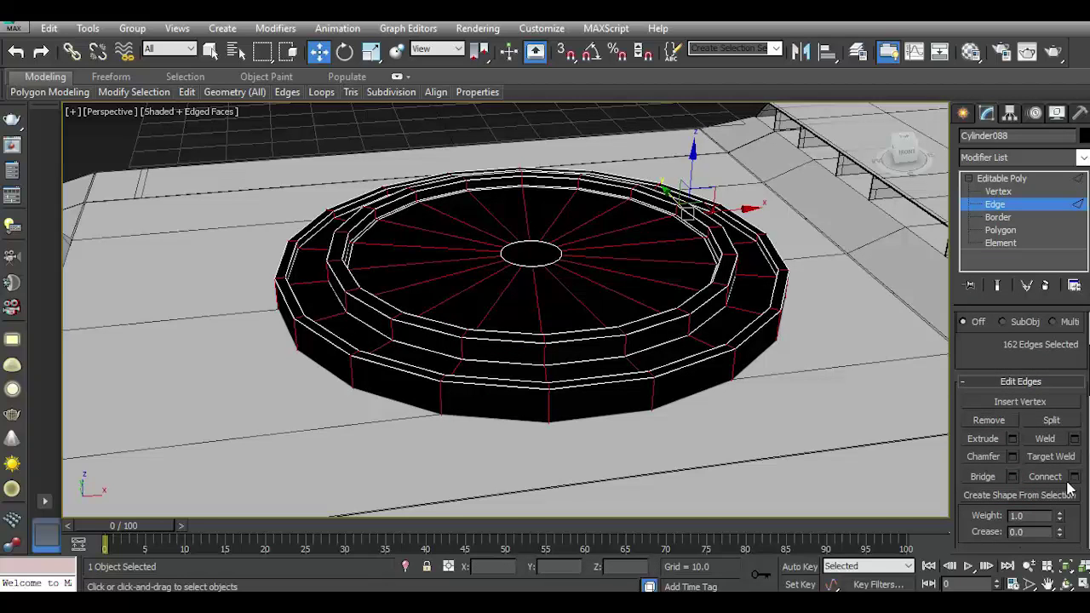
pyautogui.click(675, 253)
pyautogui.click(675, 253)
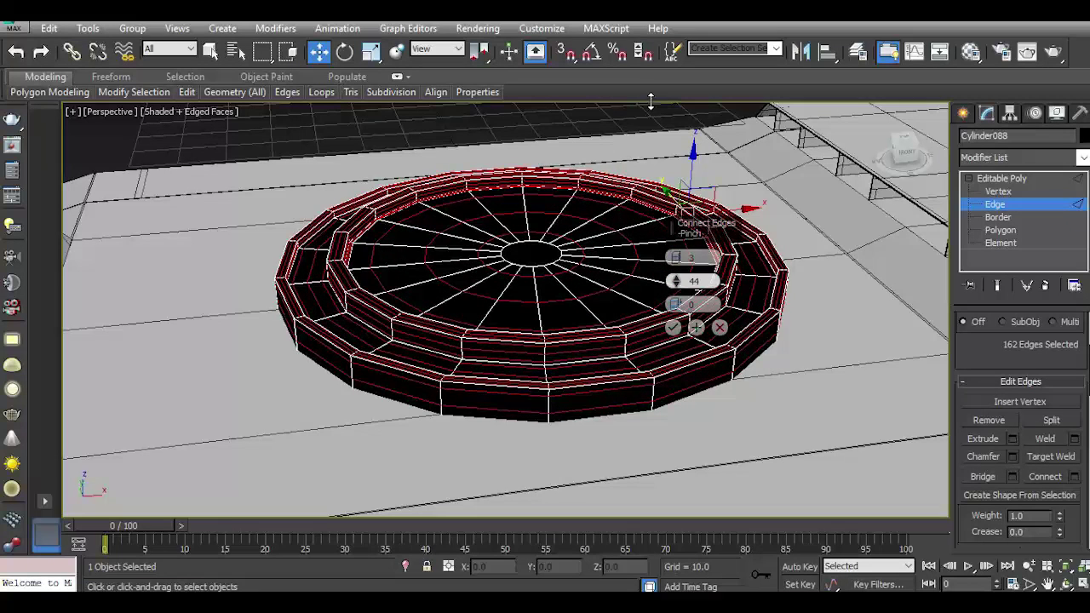
pyautogui.moveTo(673, 281); pyautogui.dragTo(641, 78)
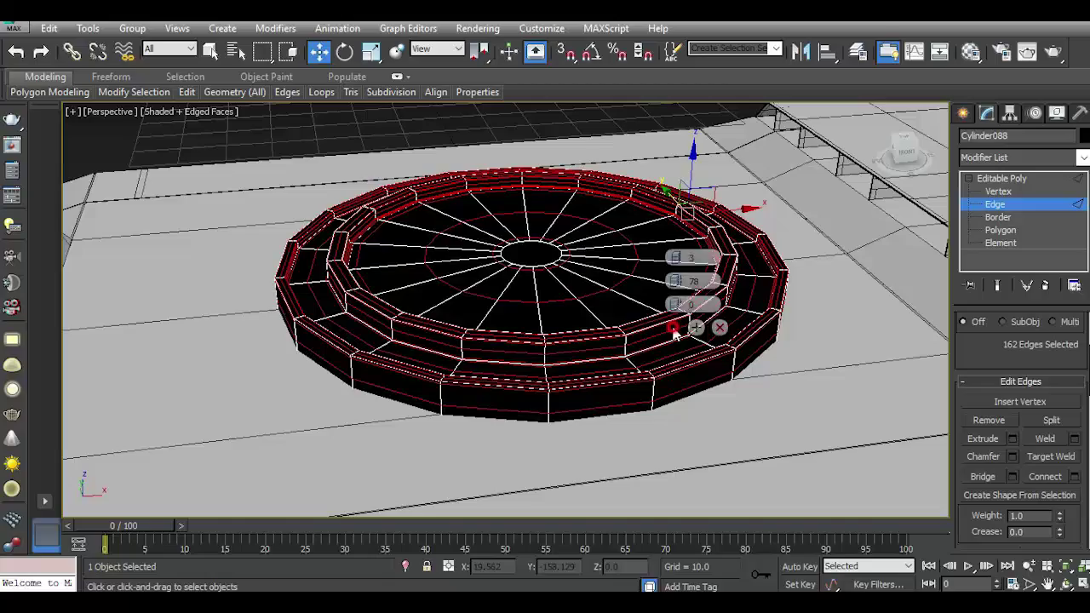
pyautogui.click(673, 327)
pyautogui.scroll(-2, 573, 319)
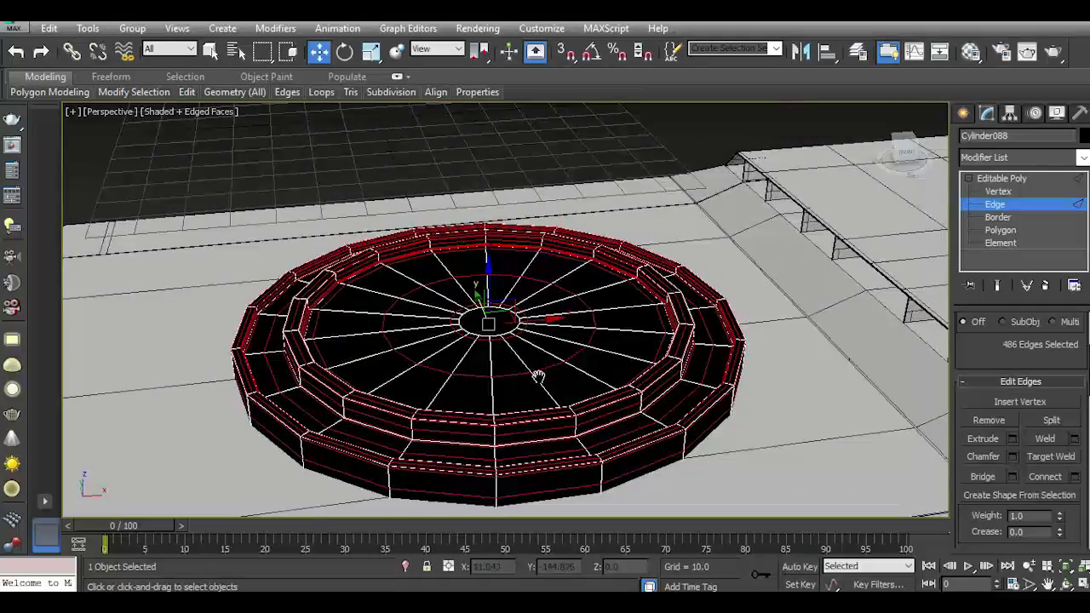
pyautogui.scroll(-3, 512, 394)
pyautogui.click(1014, 180)
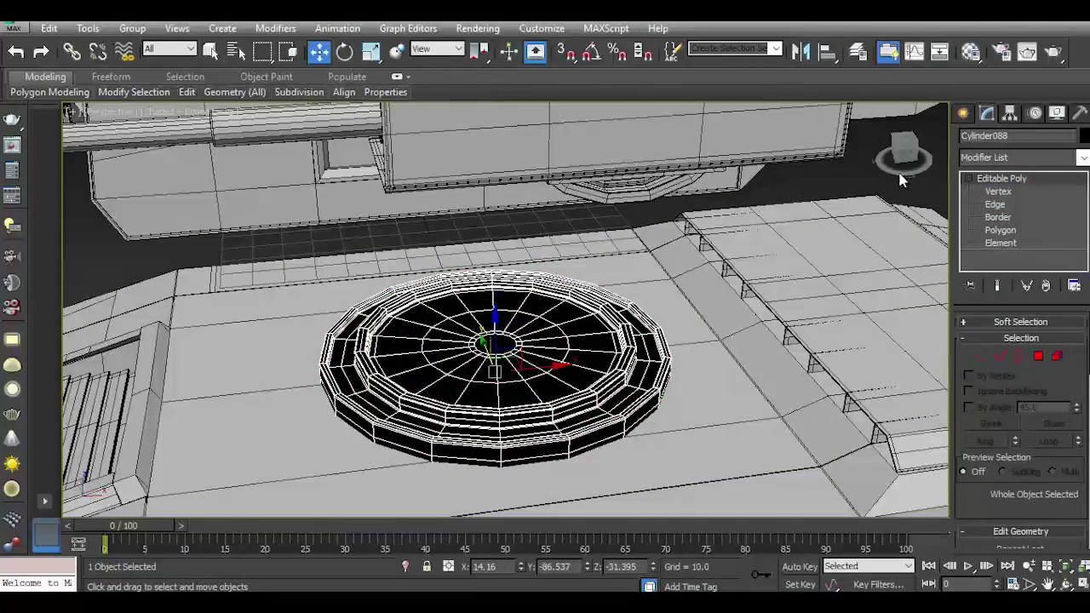
# Clone the ring cylinder upward, mirror it on Z, and seat it against the turret underside.
pyautogui.moveTo(901, 152)
pyautogui.mouseDown()
pyautogui.moveTo(539, 382)
pyautogui.moveTo(599, 292)
pyautogui.mouseUp()
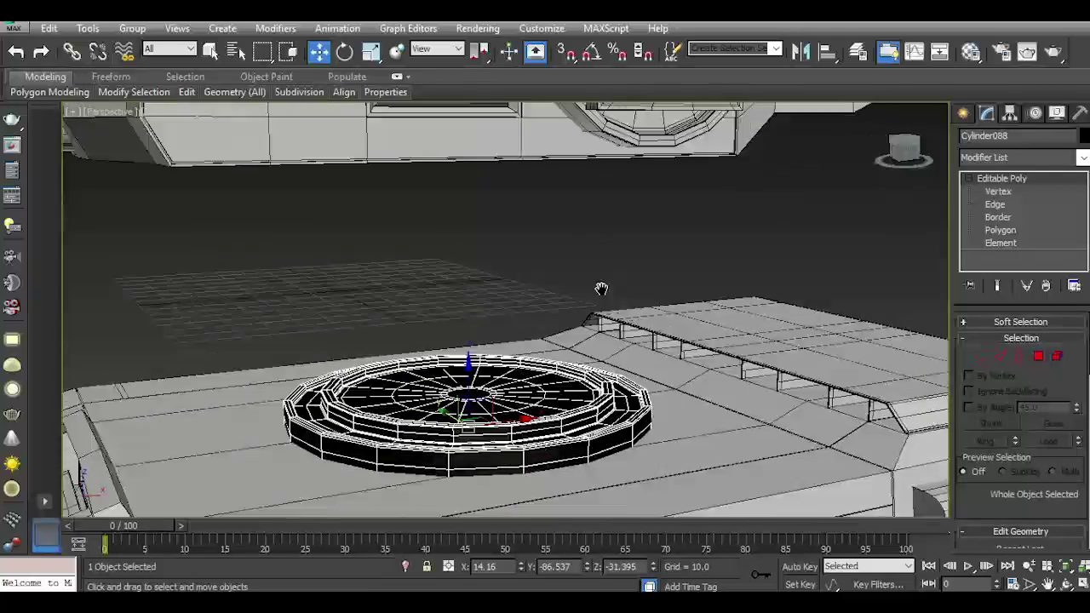
pyautogui.moveTo(905, 146)
pyautogui.mouseDown()
pyautogui.moveTo(904, 134)
pyautogui.moveTo(905, 143)
pyautogui.mouseUp()
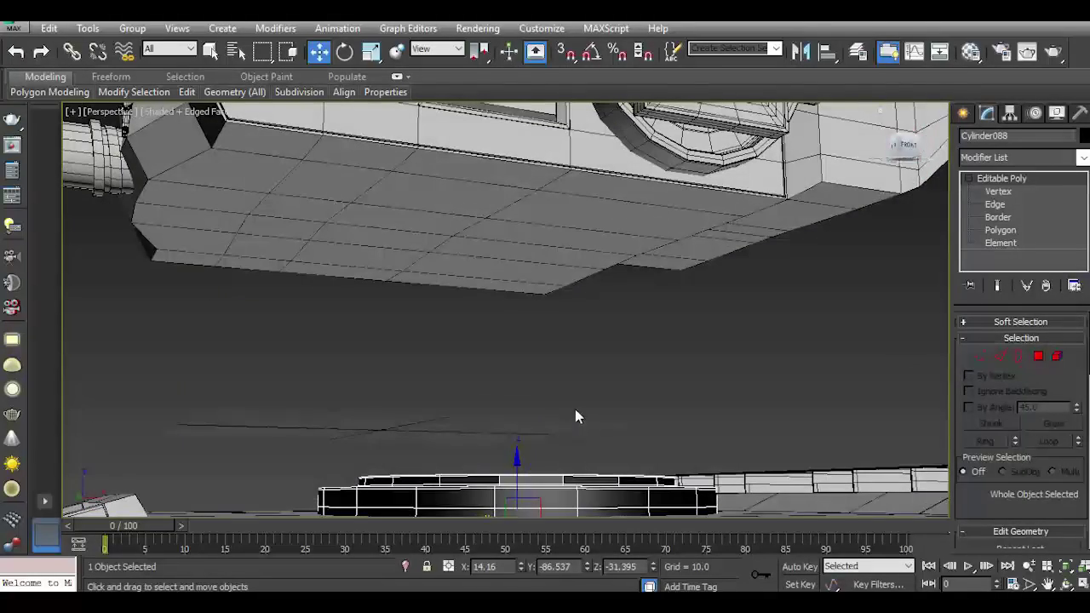
pyautogui.keyDown('shift'); pyautogui.moveTo(516, 463); pyautogui.dragTo(515, 197); pyautogui.keyUp('shift')
pyautogui.click(551, 372)
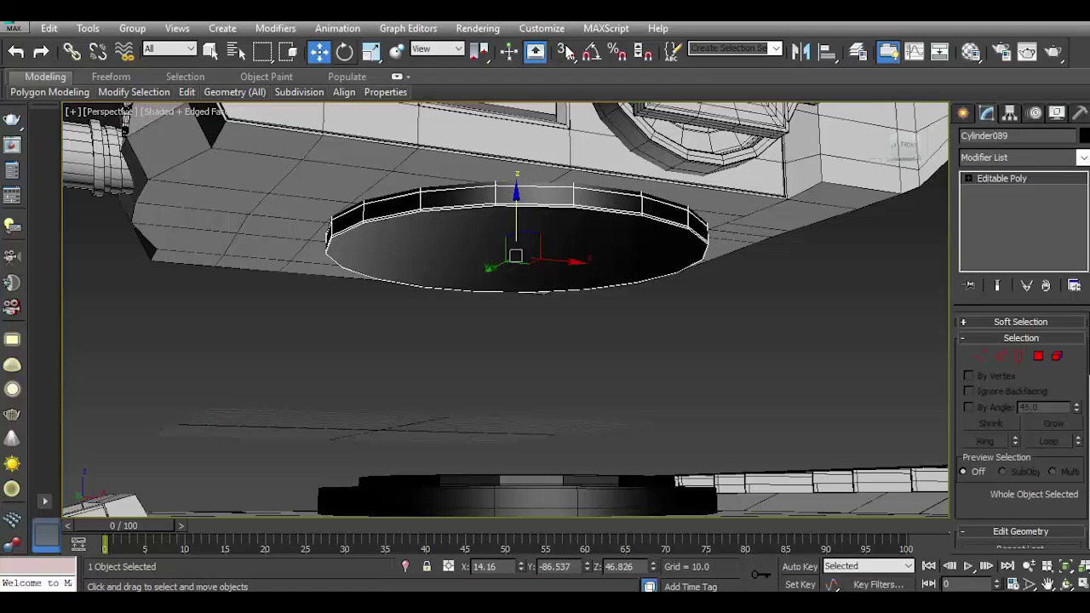
pyautogui.click(799, 55)
pyautogui.click(514, 245)
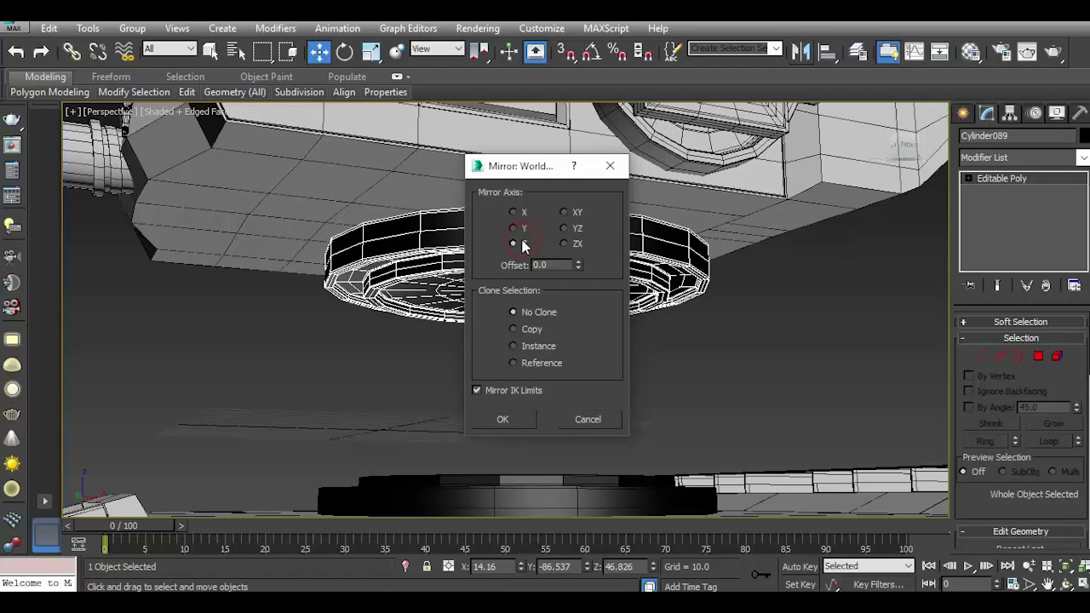
pyautogui.click(523, 424)
pyautogui.moveTo(514, 207)
pyautogui.mouseDown()
pyautogui.moveTo(512, 174)
pyautogui.moveTo(524, 177)
pyautogui.mouseUp()
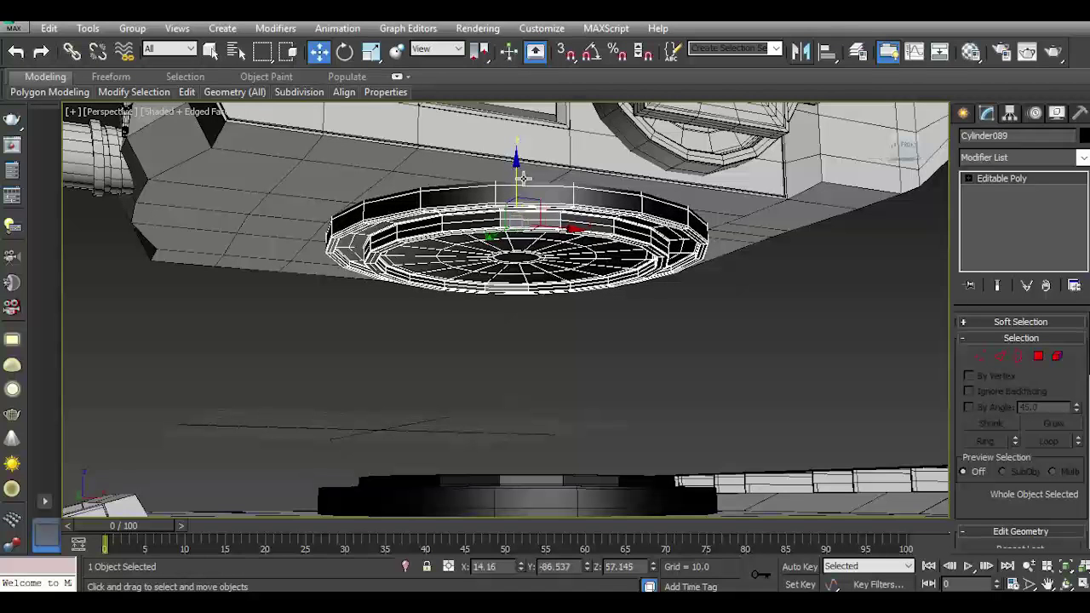
# Scale the copy, Cylinder089, to 79.288% and reselect the hull-top ring cylinder.
pyautogui.click(371, 52)
pyautogui.moveTo(514, 224); pyautogui.dragTo(512, 247)
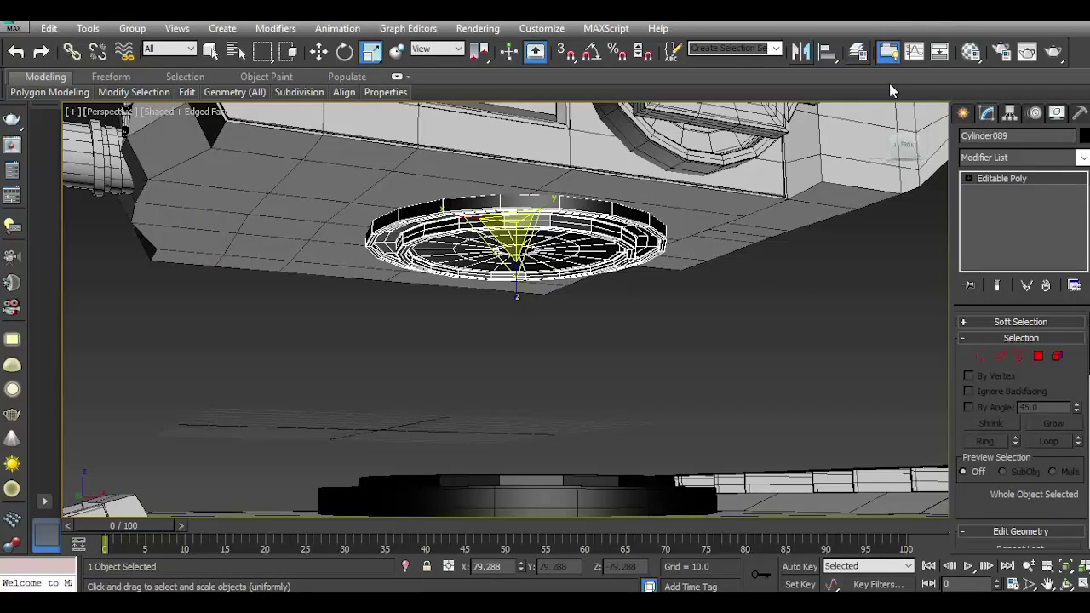
pyautogui.moveTo(904, 144)
pyautogui.mouseDown()
pyautogui.moveTo(872, 149)
pyautogui.moveTo(906, 145)
pyautogui.mouseUp()
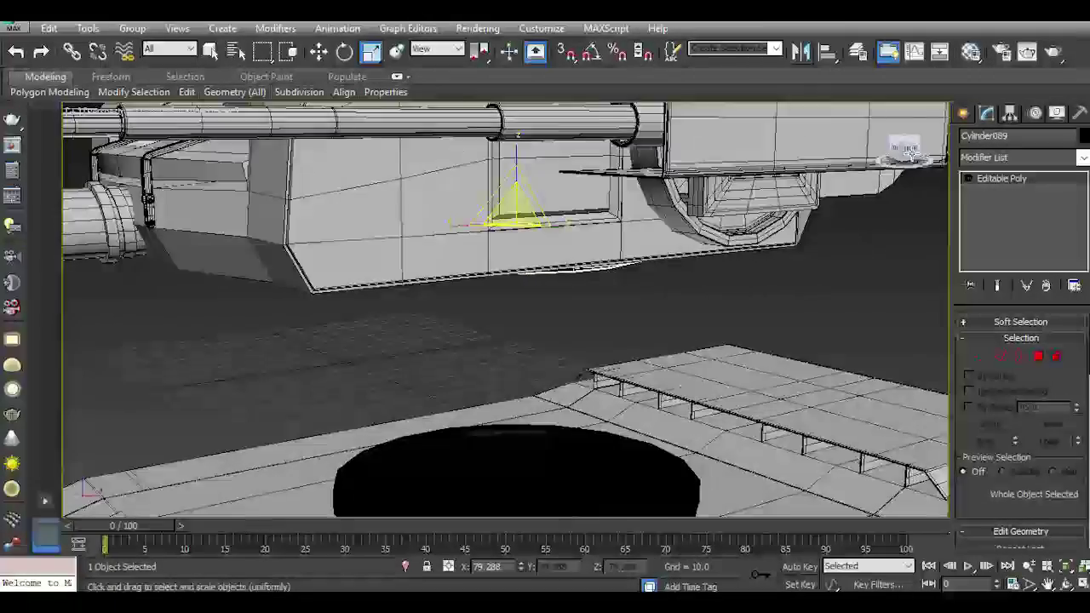
pyautogui.click(903, 143)
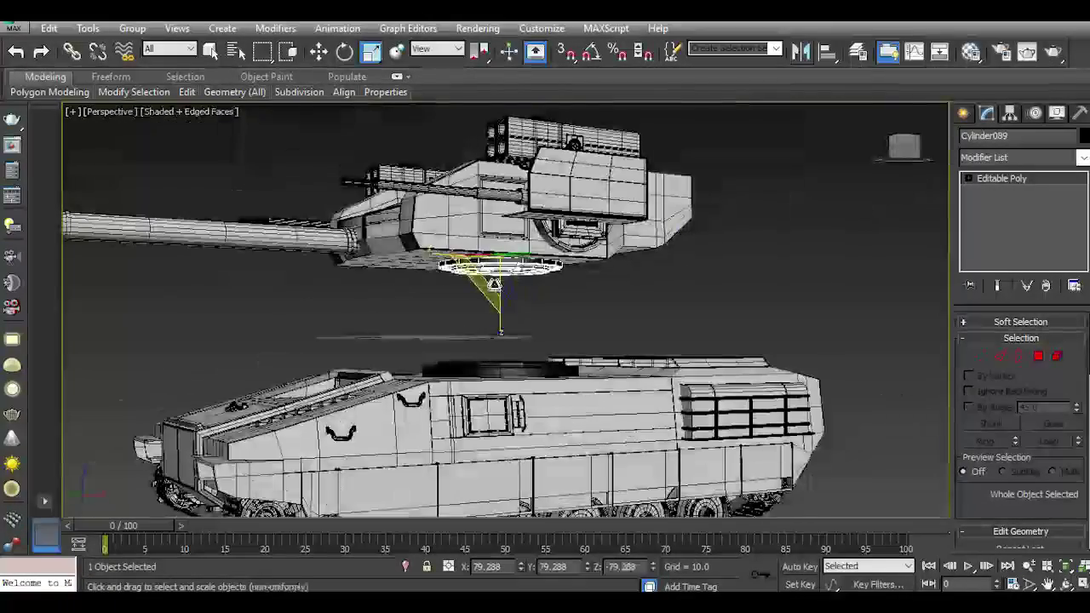
pyautogui.click(511, 362)
# Assign material 03 - Default to both selected ring cylinders.
pyautogui.click(971, 51)
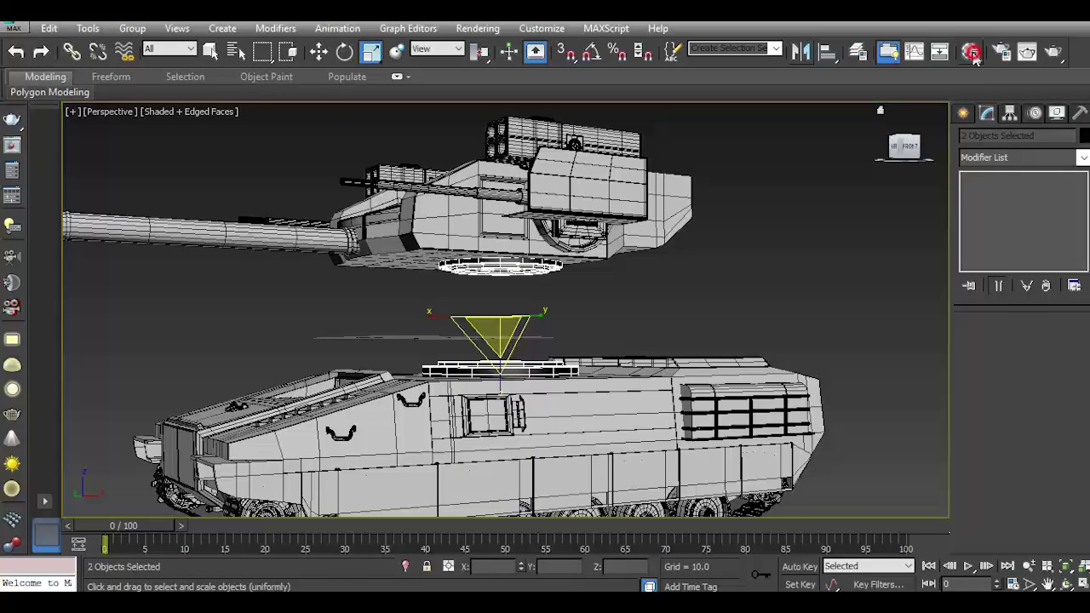
pyautogui.moveTo(262, 124); pyautogui.dragTo(504, 332)
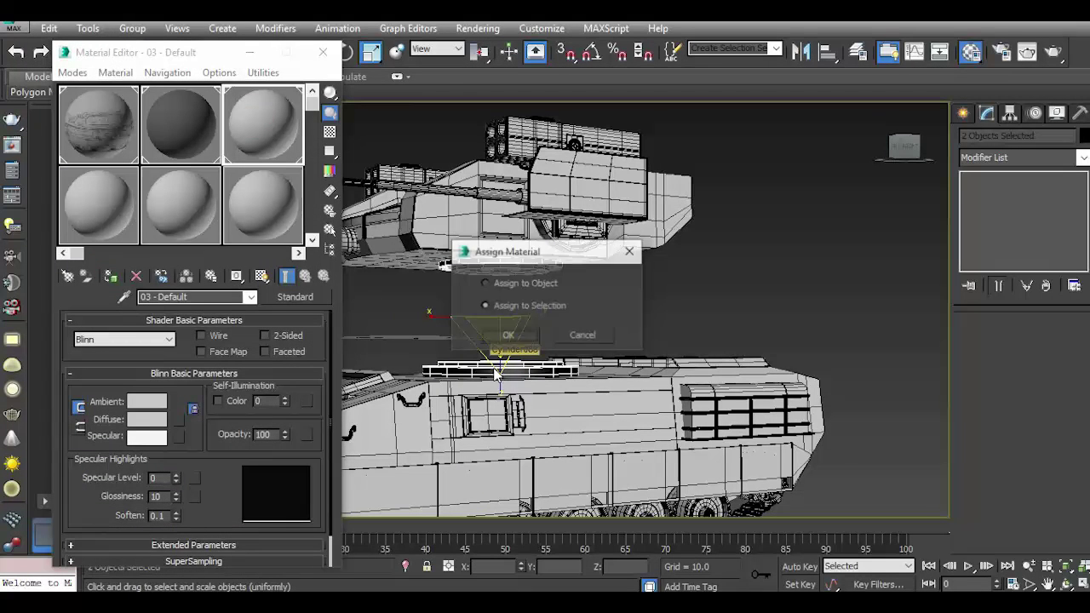
pyautogui.click(503, 332)
pyautogui.click(323, 52)
# Select all 30 turret objects and lower them along Z onto the hull ring.
pyautogui.moveTo(333, 145); pyautogui.dragTo(554, 253)
pyautogui.moveTo(656, 294); pyautogui.dragTo(669, 298)
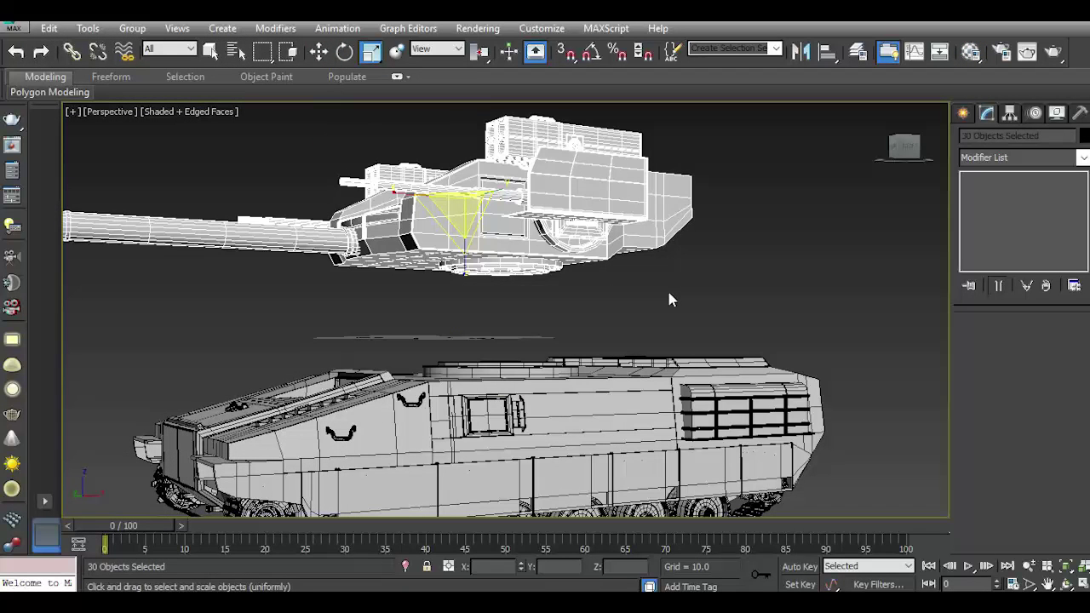
pyautogui.click(319, 52)
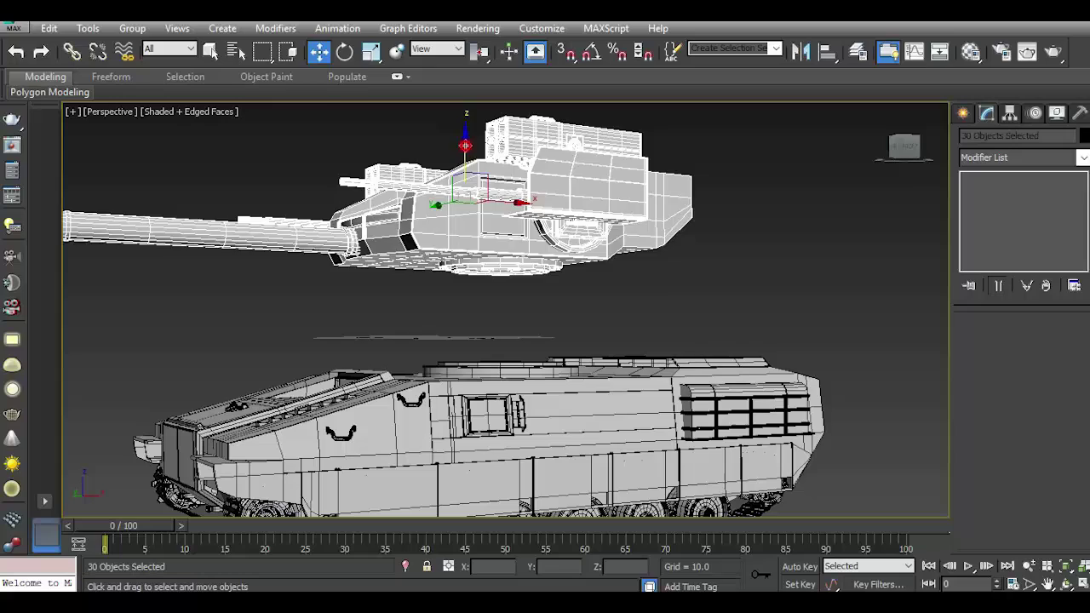
pyautogui.moveTo(465, 146); pyautogui.dragTo(471, 212)
pyautogui.keyDown('alt'); pyautogui.moveTo(614, 256); pyautogui.dragTo(611, 311, button='middle'); pyautogui.keyUp('alt')
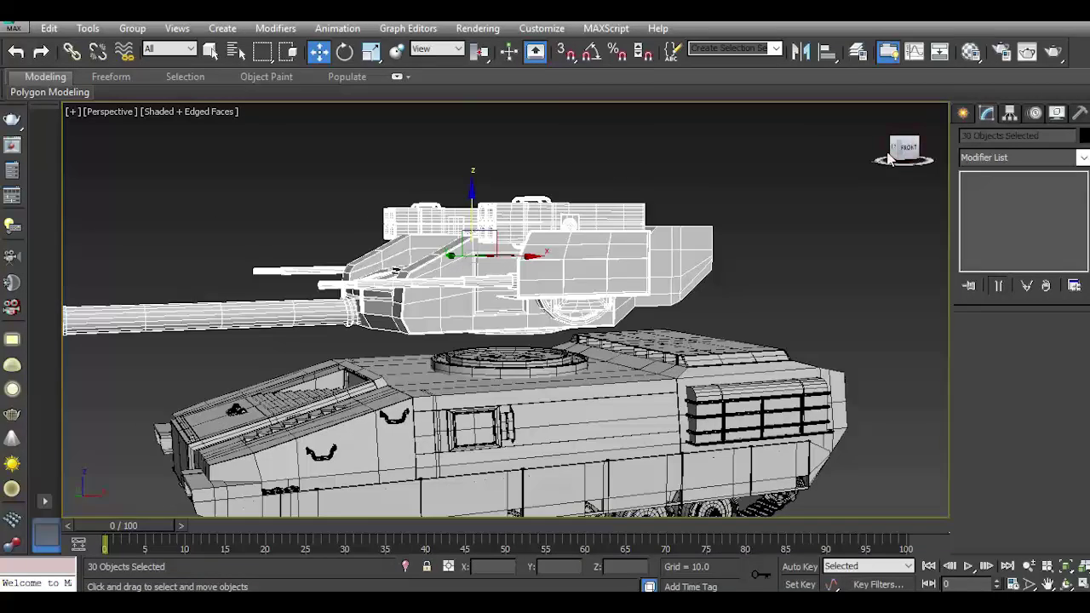
pyautogui.scroll(2, 513, 356)
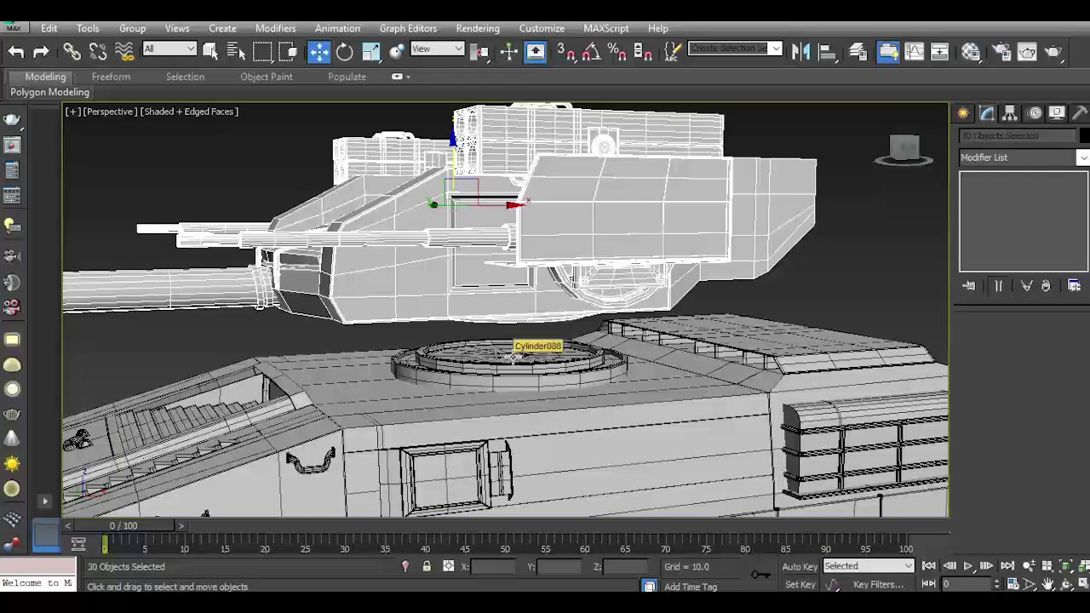
pyautogui.moveTo(452, 162); pyautogui.dragTo(466, 217)
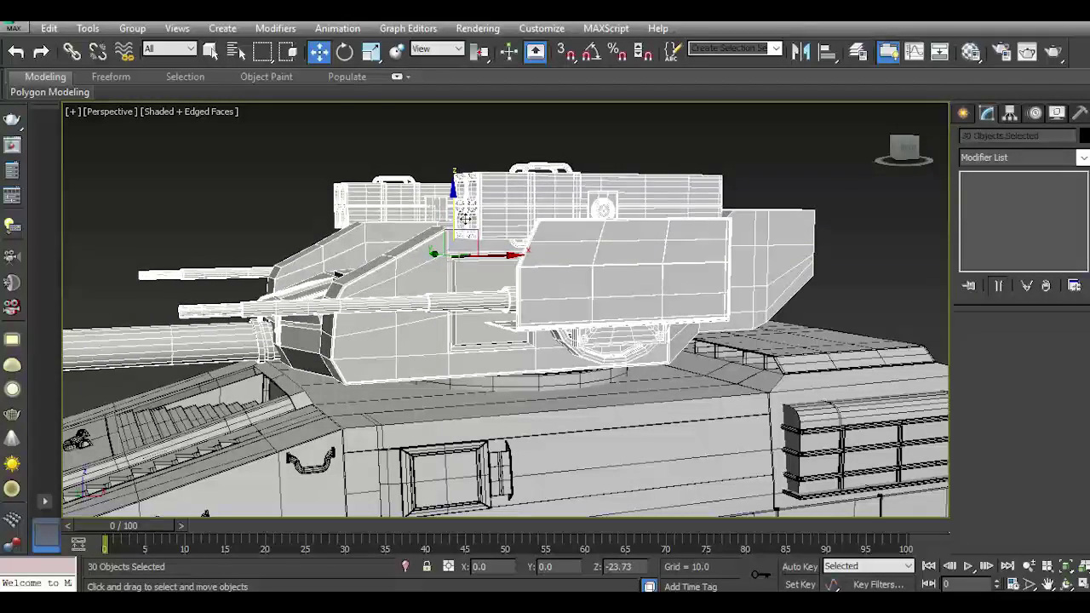
pyautogui.moveTo(901, 162)
pyautogui.mouseDown()
pyautogui.moveTo(855, 141)
pyautogui.moveTo(849, 151)
pyautogui.moveTo(867, 136)
pyautogui.moveTo(891, 176)
pyautogui.mouseUp()
pyautogui.click(878, 271)
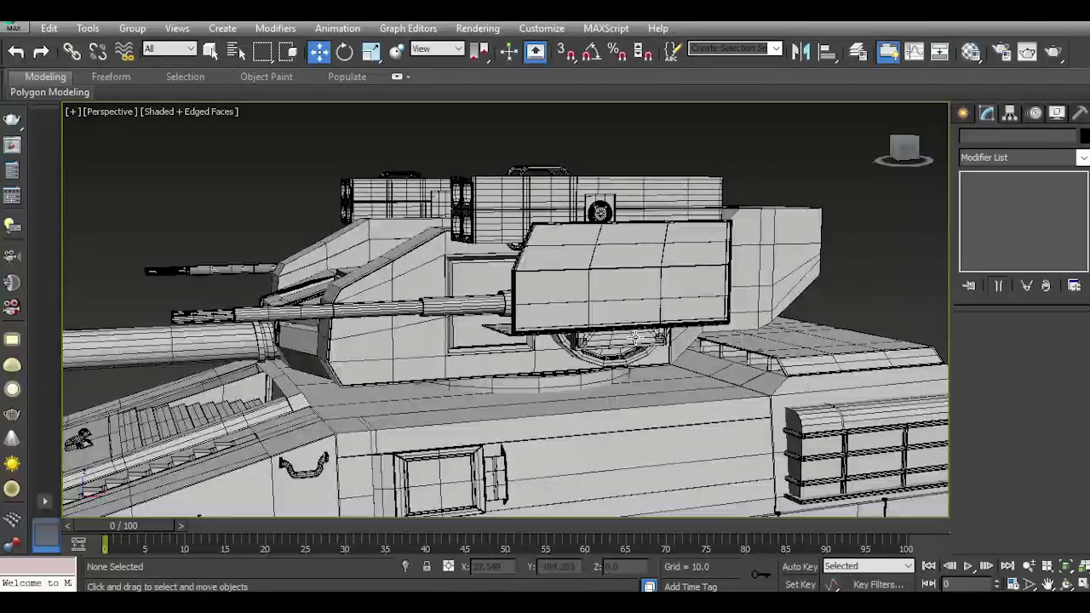
pyautogui.scroll(-5, 882, 247)
pyautogui.click(895, 155)
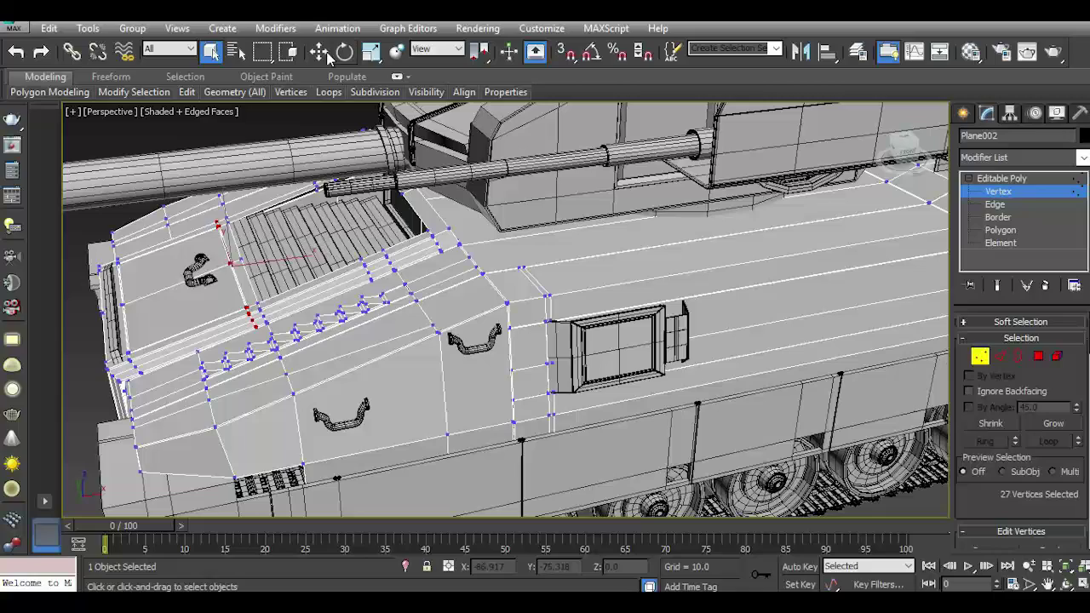
pyautogui.click(319, 51)
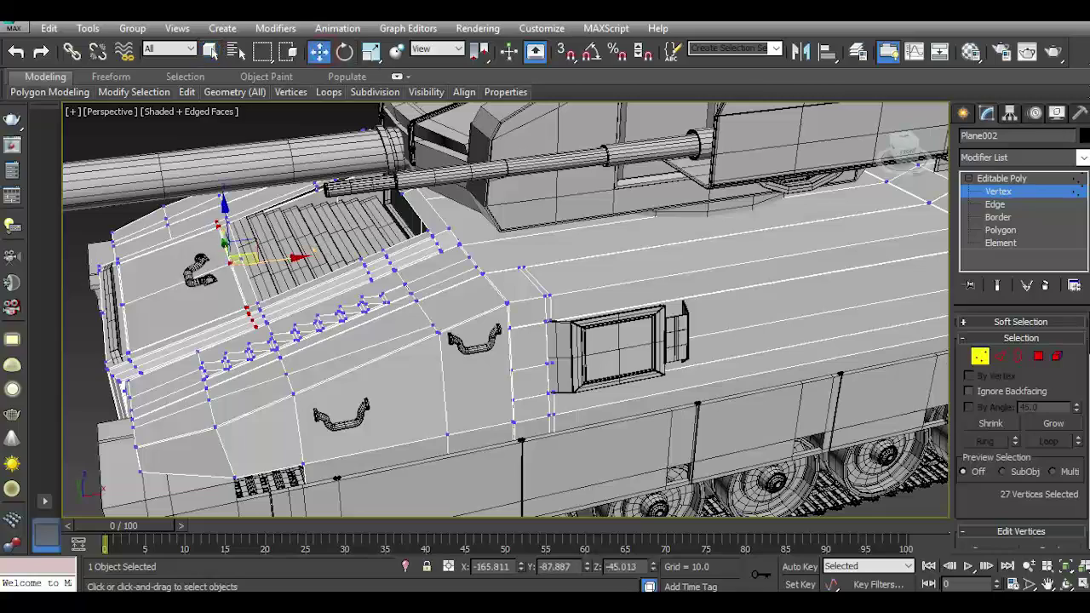
pyautogui.click(1025, 181)
pyautogui.scroll(-10, 540, 389)
pyautogui.click(312, 360)
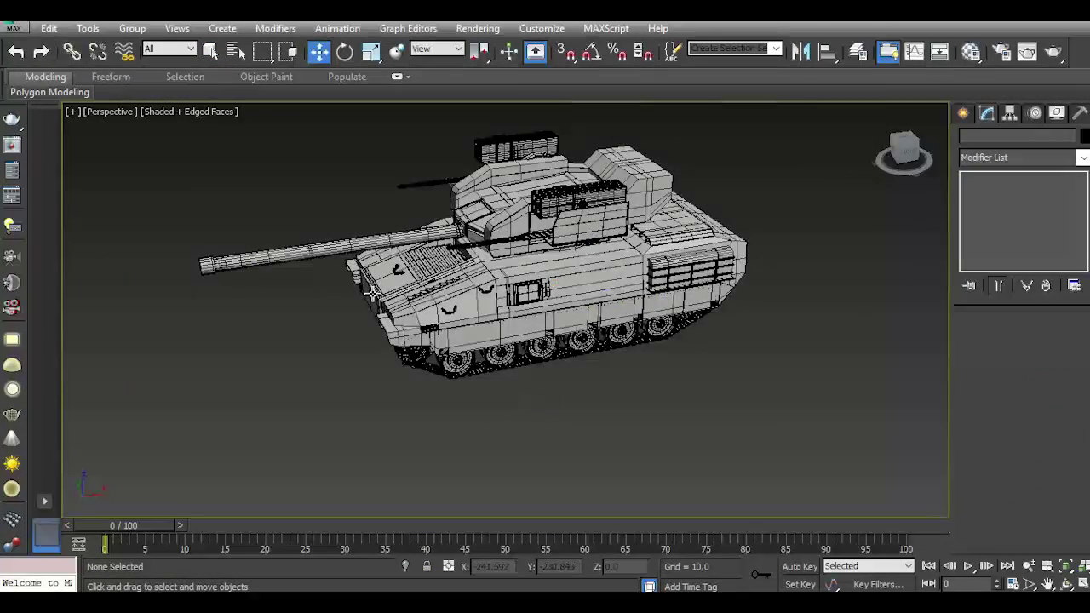
pyautogui.moveTo(906, 151); pyautogui.dragTo(902, 152)
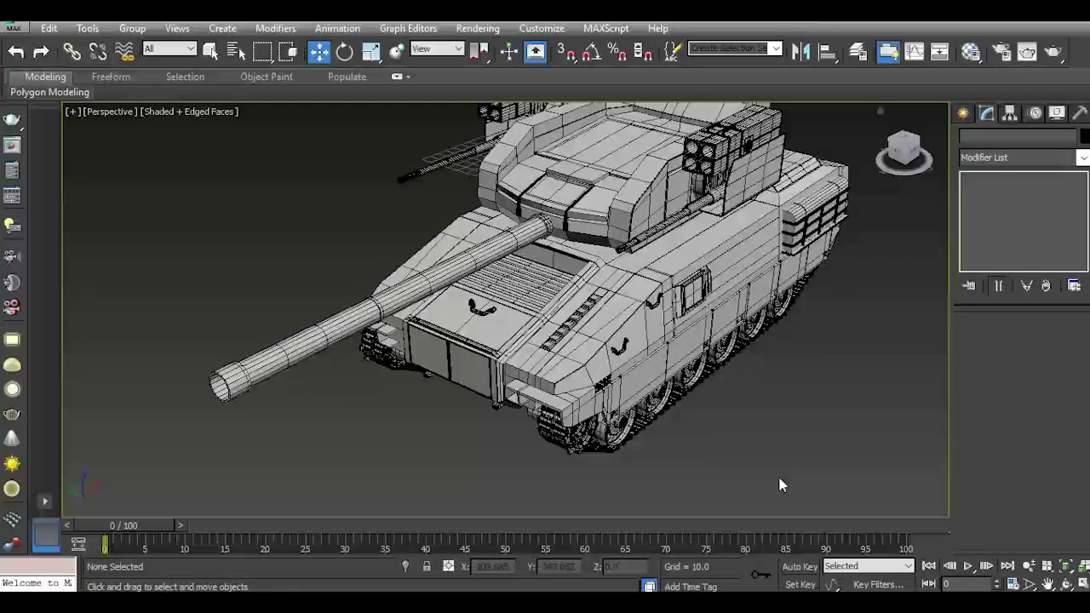
pyautogui.moveTo(752, 440); pyautogui.dragTo(674, 449, button='middle')
pyautogui.keyDown('alt'); pyautogui.moveTo(627, 341); pyautogui.dragTo(537, 317, button='middle'); pyautogui.keyUp('alt')
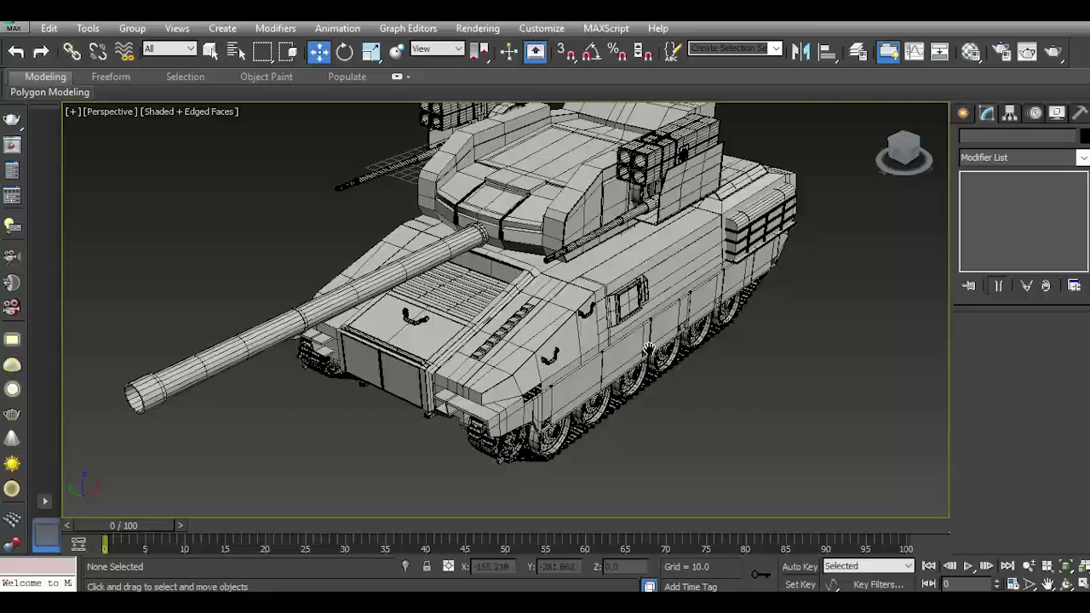
pyautogui.scroll(8, 536, 316)
pyautogui.click(605, 307)
pyautogui.moveTo(606, 307)
pyautogui.keyDown('alt'); pyautogui.mouseDown(button='middle')
pyautogui.moveTo(303, 211)
pyautogui.moveTo(511, 306)
pyautogui.mouseUp(button='middle'); pyautogui.keyUp('alt')
# Clone one hull top face slightly upward as a separate object, Object027.
pyautogui.scroll(2, 596, 358)
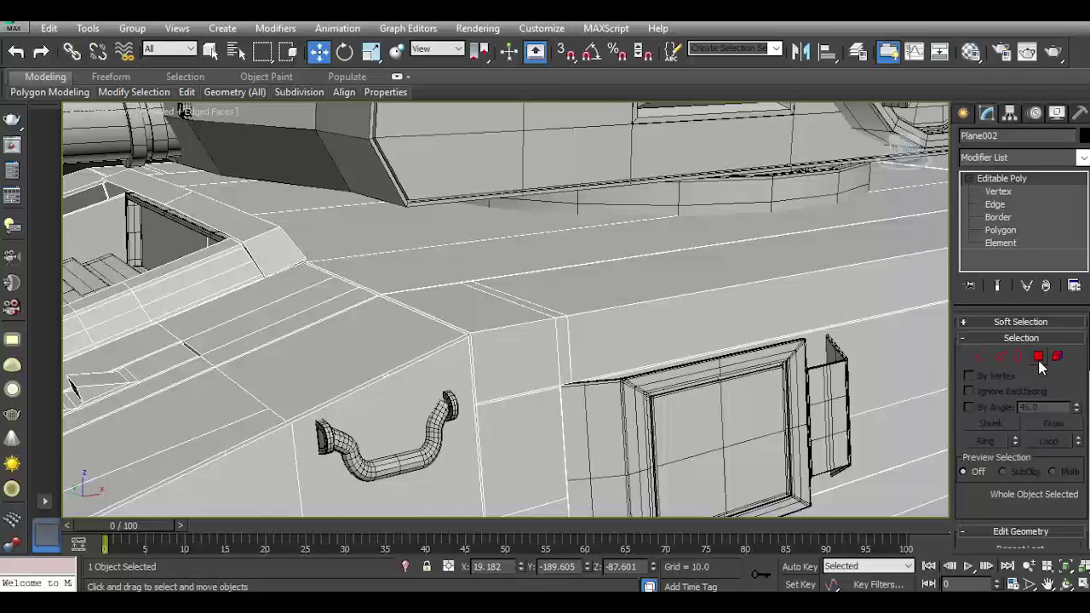
pyautogui.click(1038, 356)
pyautogui.click(451, 303)
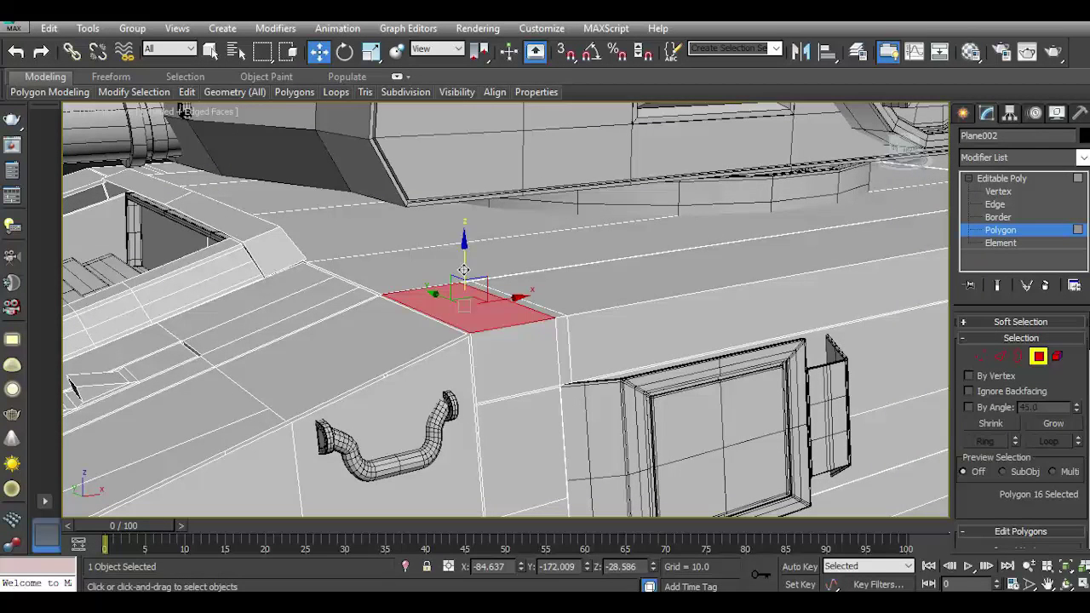
pyautogui.moveTo(466, 270); pyautogui.dragTo(466, 266)
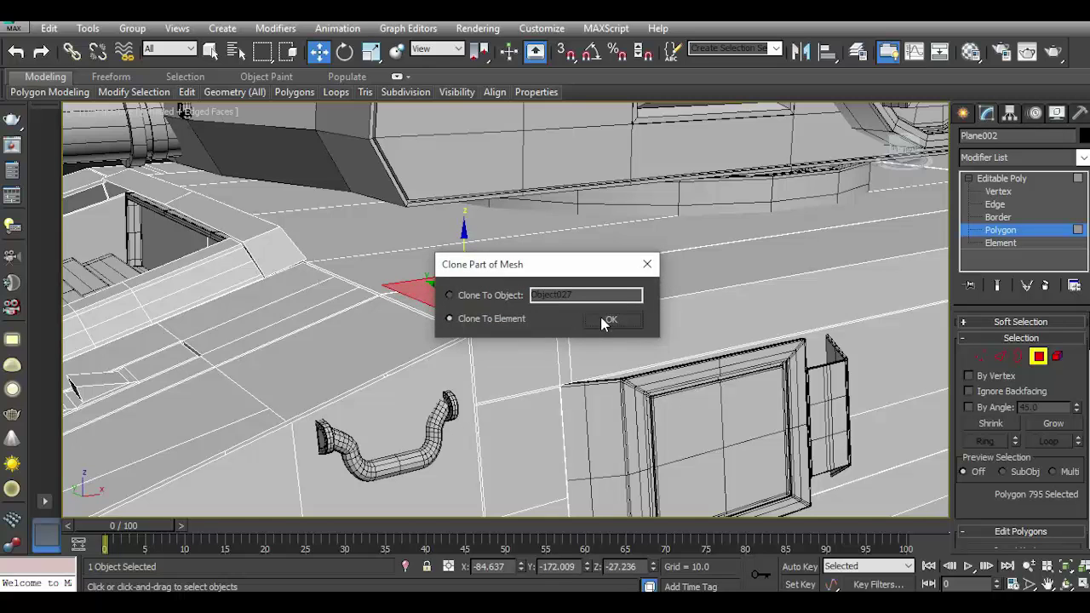
pyautogui.click(617, 319)
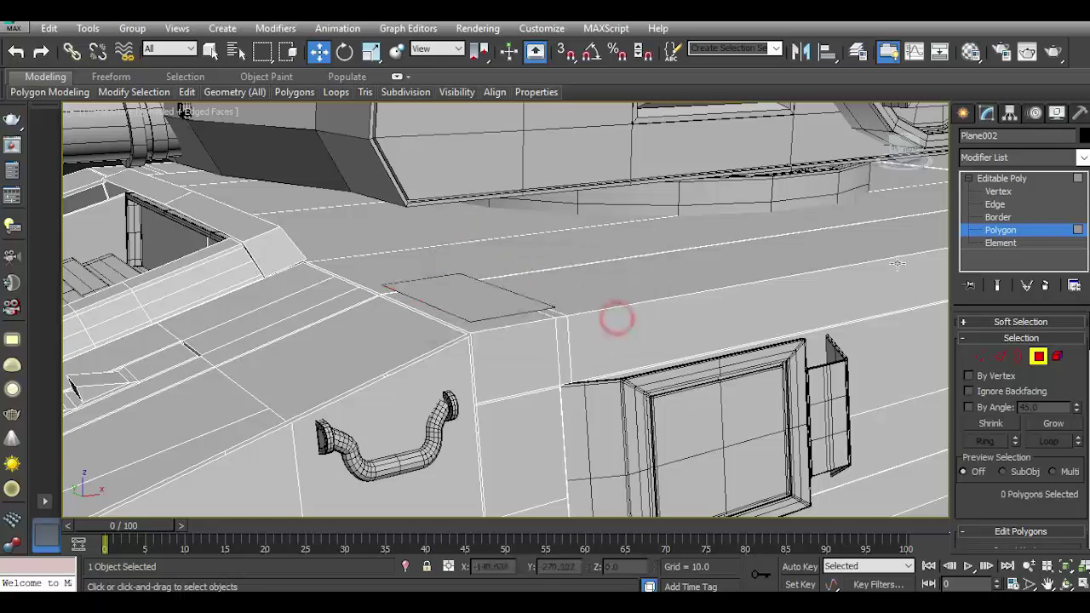
# Select Object027 and centre its pivot using Affect Pivot Only.
pyautogui.click(1002, 179)
pyautogui.click(528, 298)
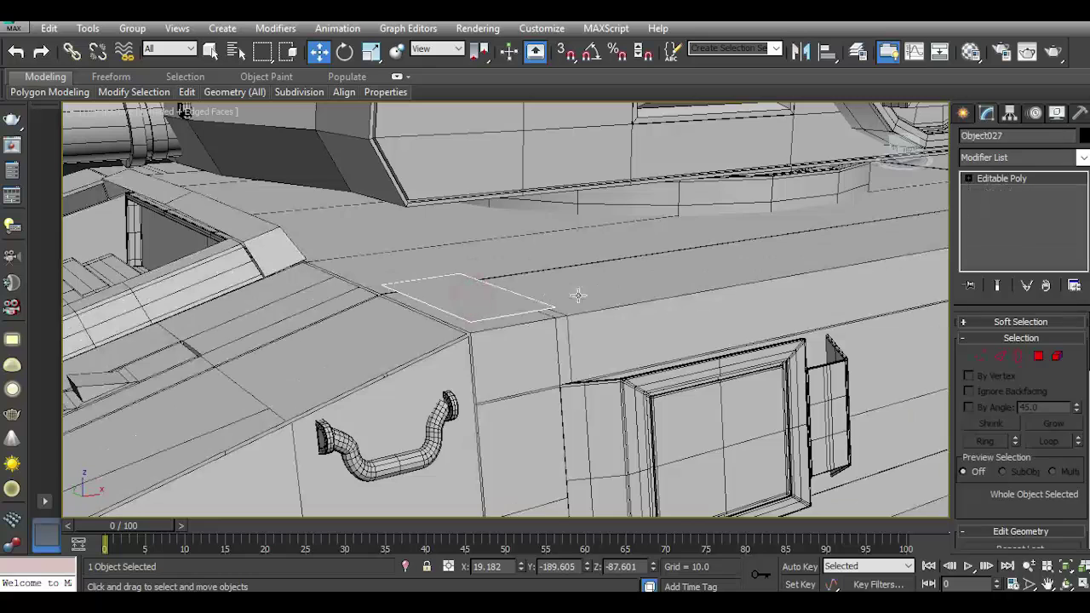
pyautogui.click(1008, 115)
pyautogui.click(1022, 214)
pyautogui.click(1022, 290)
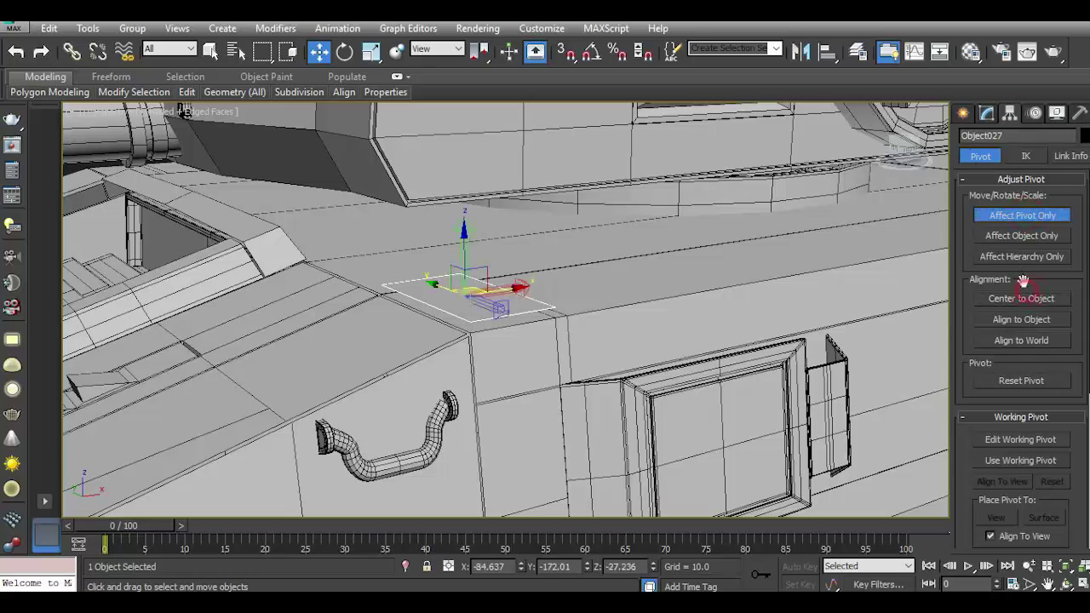
# Add a Shell modifier to Object027 with inner amount 1.48 and outer amount 3.62.
pyautogui.click(985, 115)
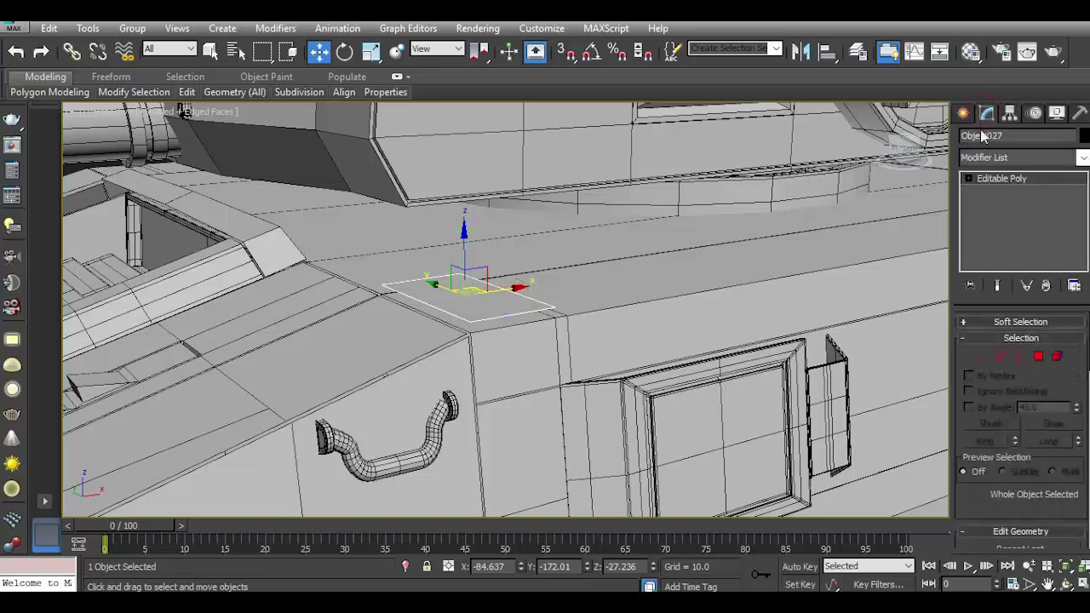
pyautogui.click(1083, 158)
pyautogui.scroll(-15, 1083, 229)
pyautogui.scroll(5, 1022, 384)
pyautogui.scroll(1, 1022, 367)
pyautogui.click(1014, 345)
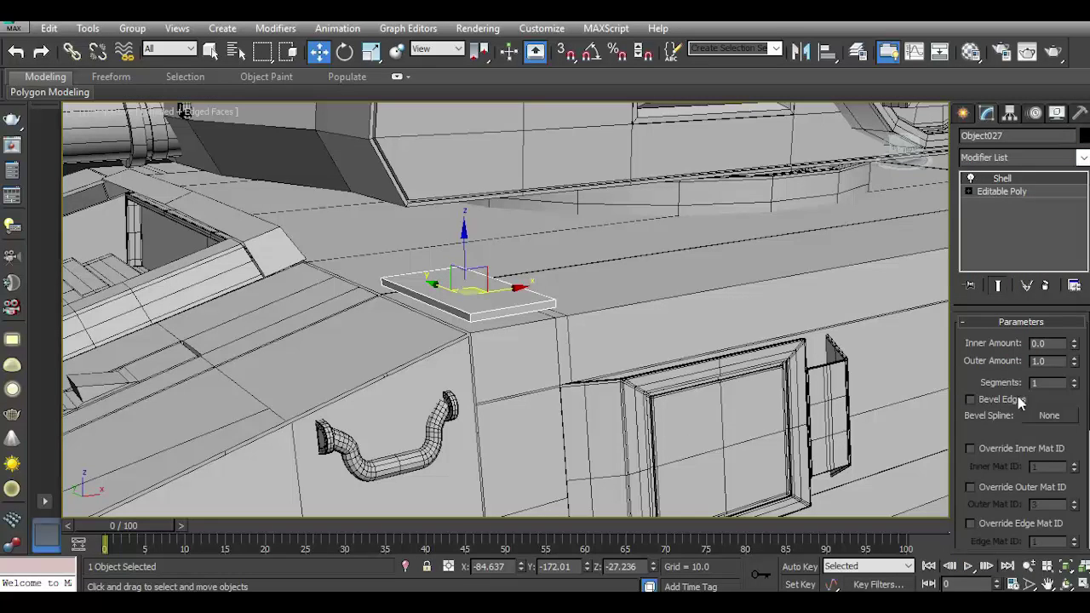
pyautogui.moveTo(1075, 343); pyautogui.dragTo(1054, 212)
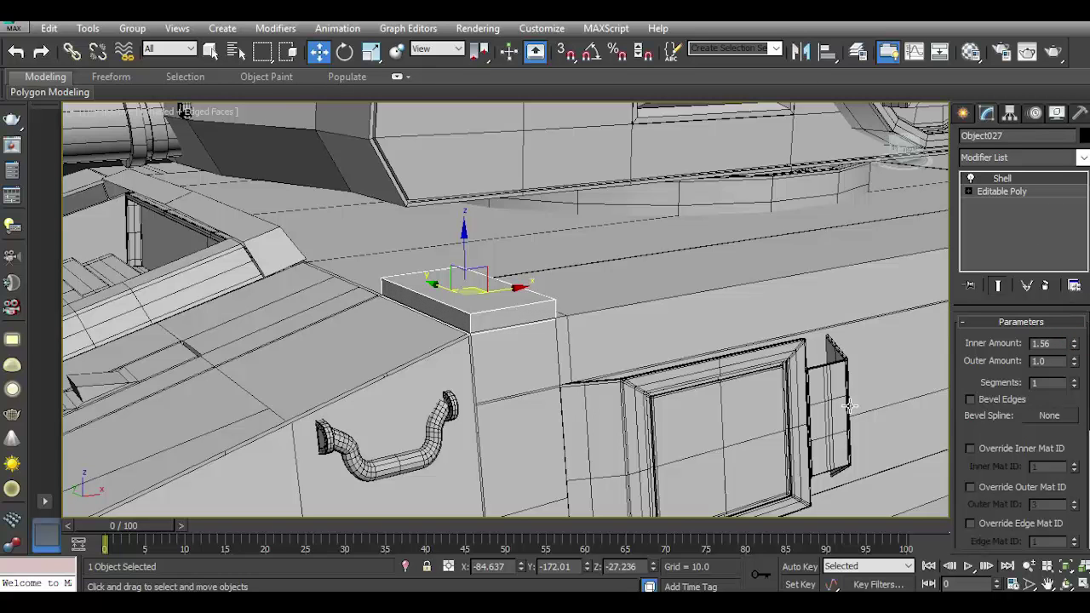
pyautogui.moveTo(658, 326); pyautogui.dragTo(732, 368, button='middle')
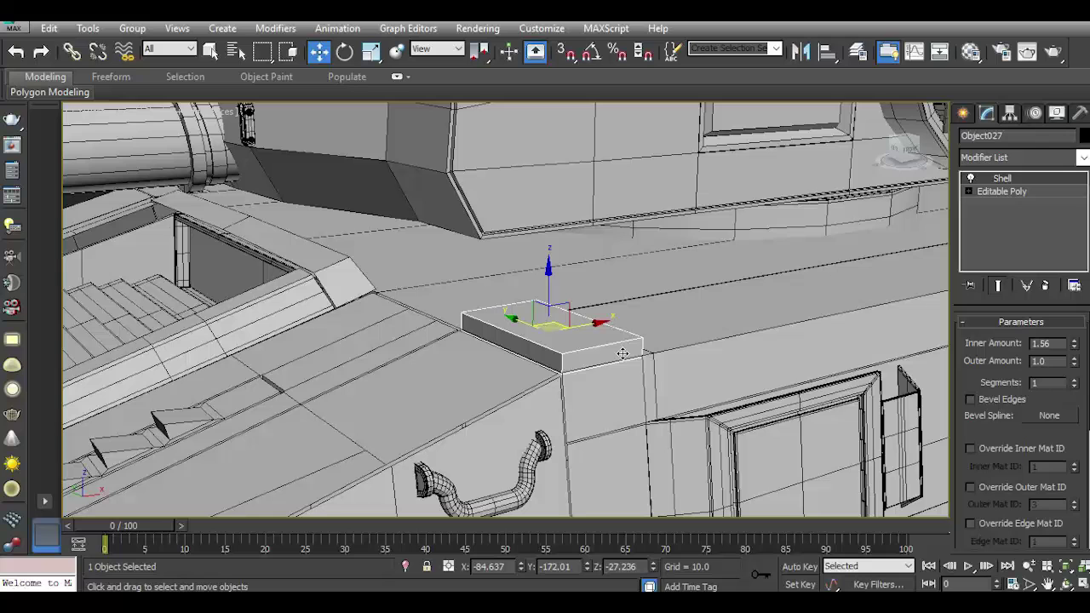
pyautogui.rightClick(1009, 193)
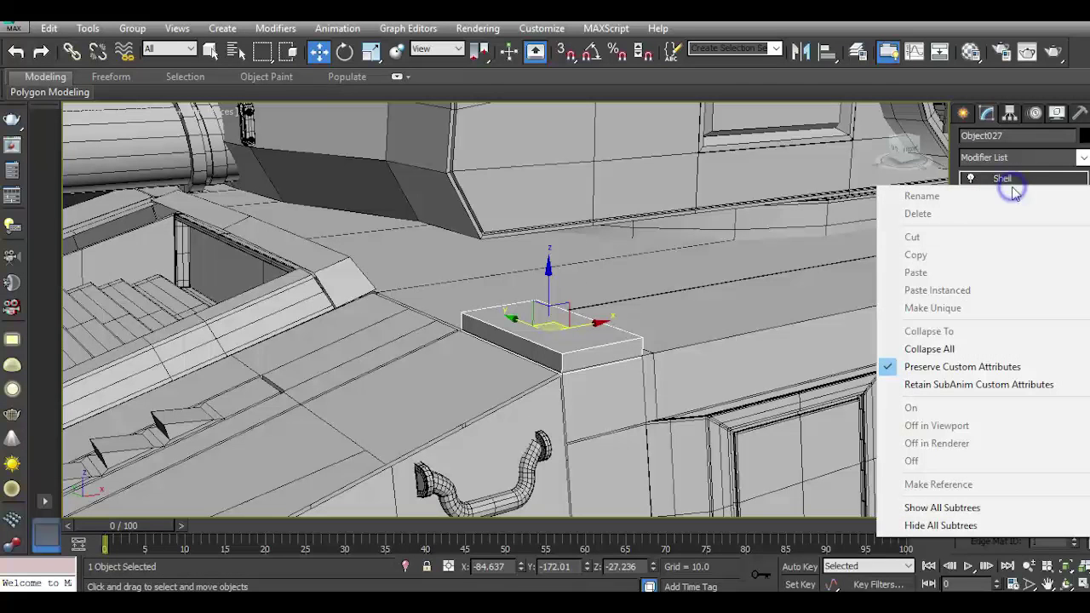
pyautogui.click(571, 328)
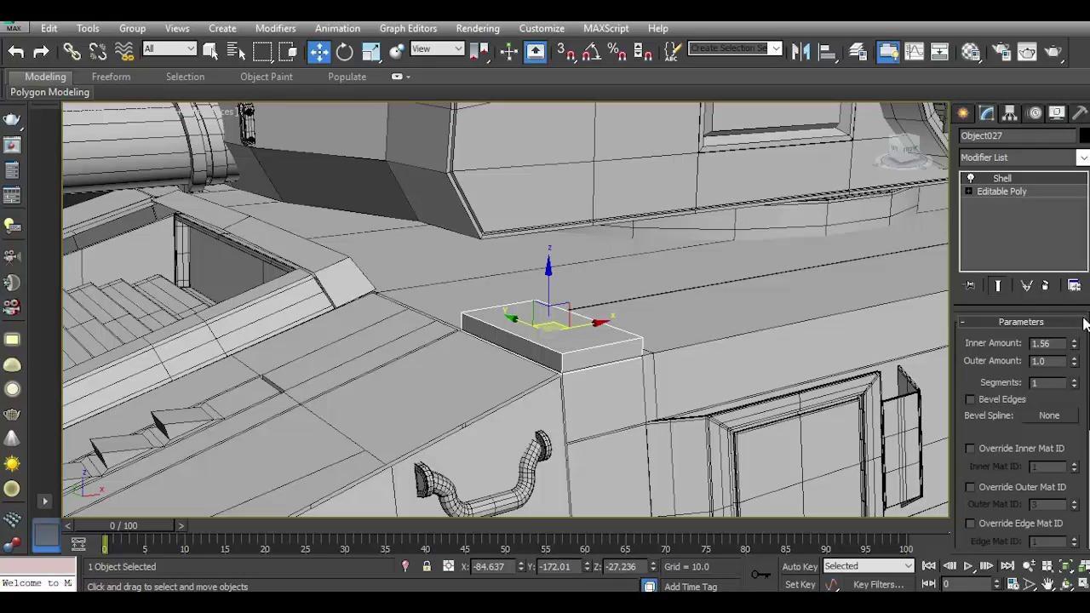
pyautogui.moveTo(1075, 350); pyautogui.dragTo(1067, 317)
pyautogui.moveTo(1075, 365); pyautogui.dragTo(1065, 153)
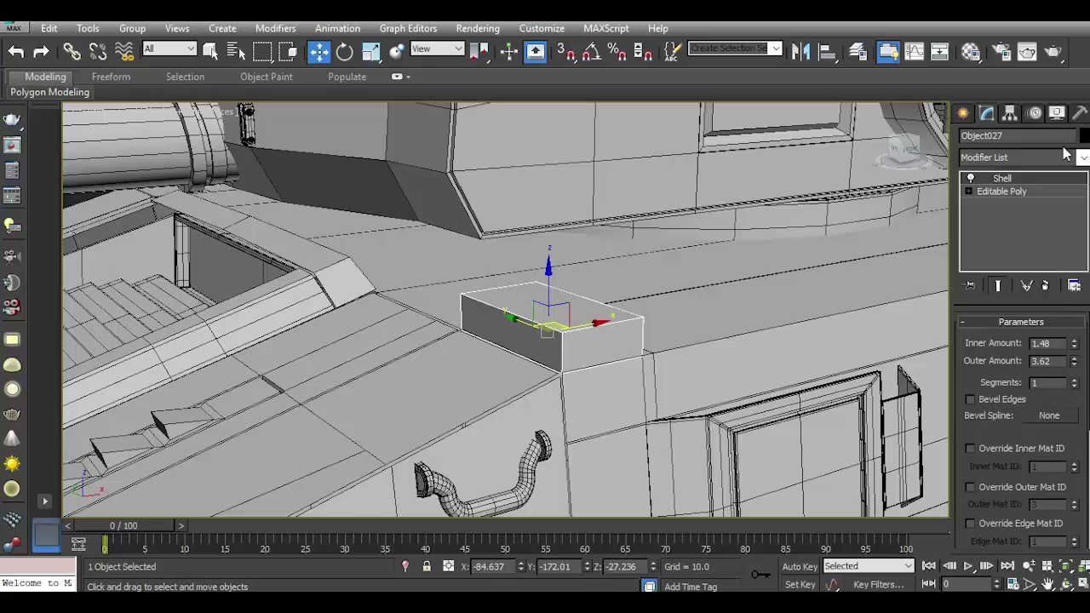
# Make a trial copy of the box, delete it, and reselect the original.
pyautogui.keyDown('shift'); pyautogui.moveTo(522, 319); pyautogui.dragTo(422, 241); pyautogui.keyUp('shift')
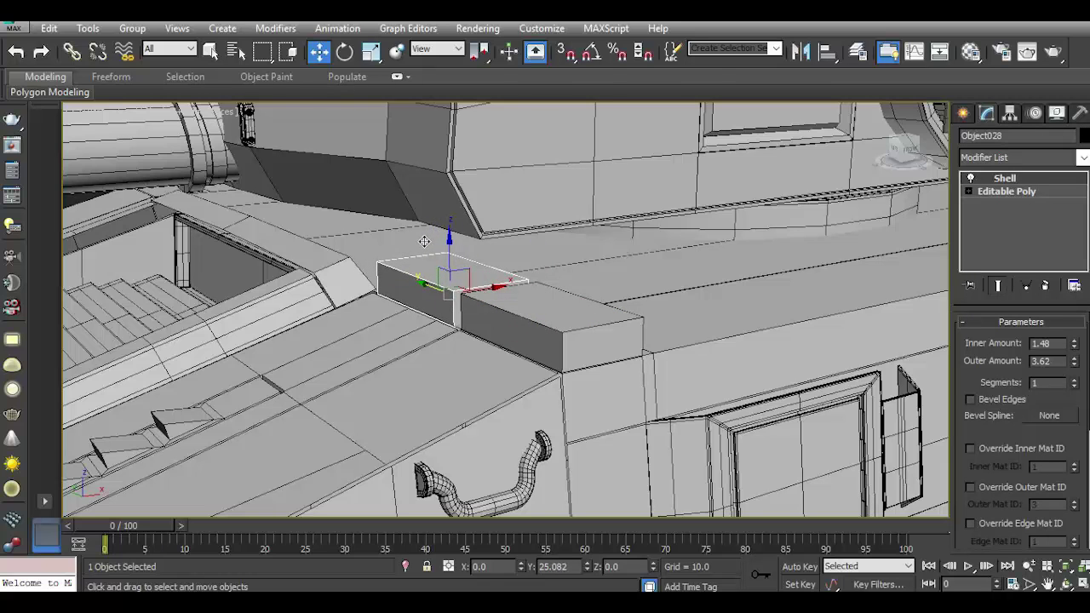
pyautogui.keyDown('shift'); pyautogui.moveTo(423, 240); pyautogui.dragTo(426, 241); pyautogui.keyUp('shift')
pyautogui.click(548, 372)
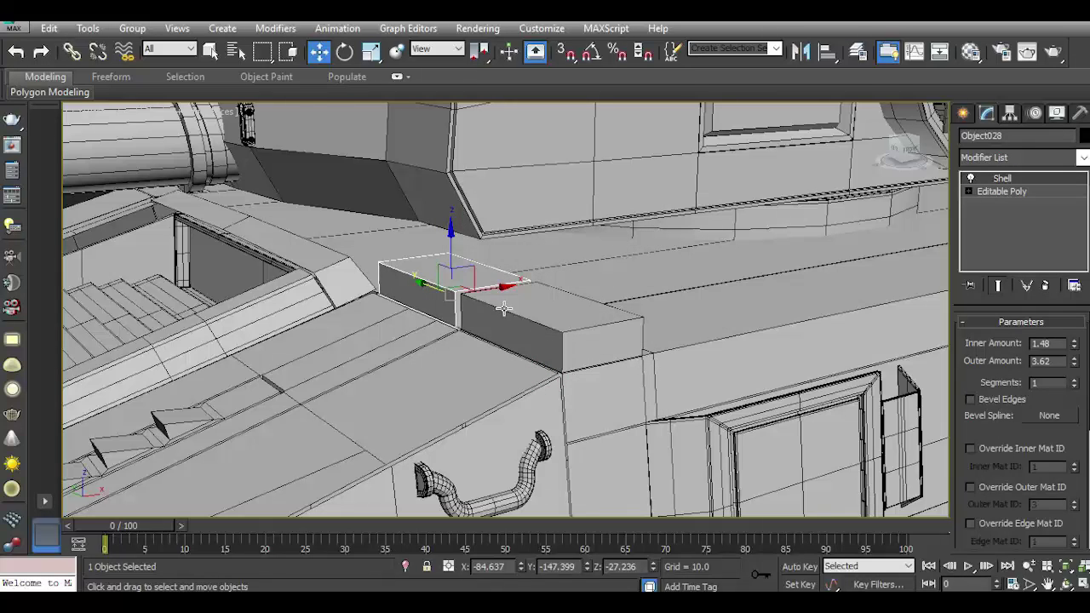
pyautogui.press('Delete')
pyautogui.click(503, 316)
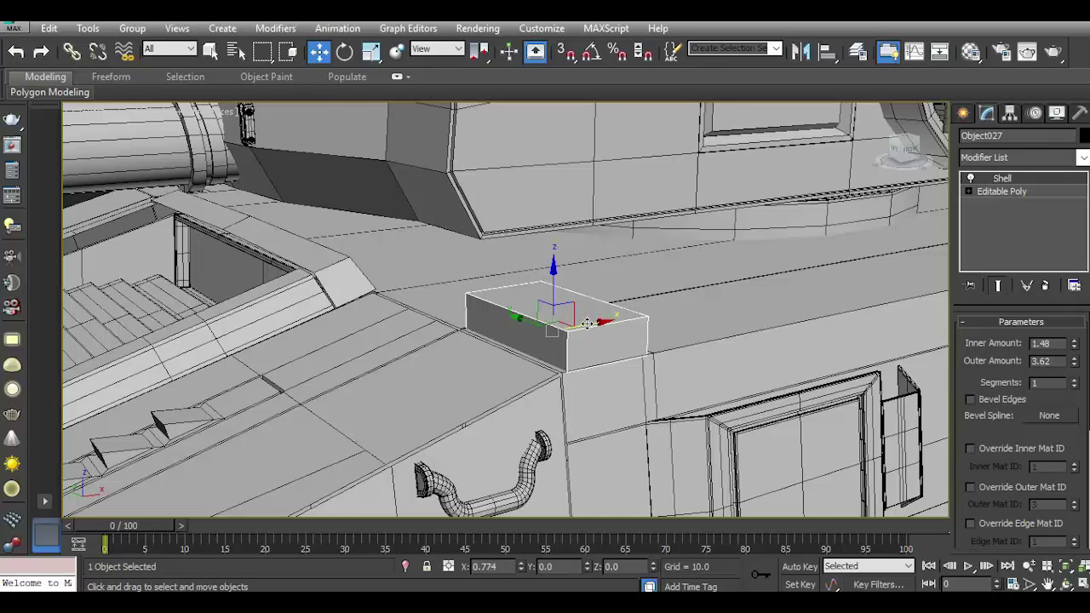
# Collapse the stack, convert to Editable Poly, and select the box's front polygon.
pyautogui.scroll(2, 617, 307)
pyautogui.rightClick(1026, 237)
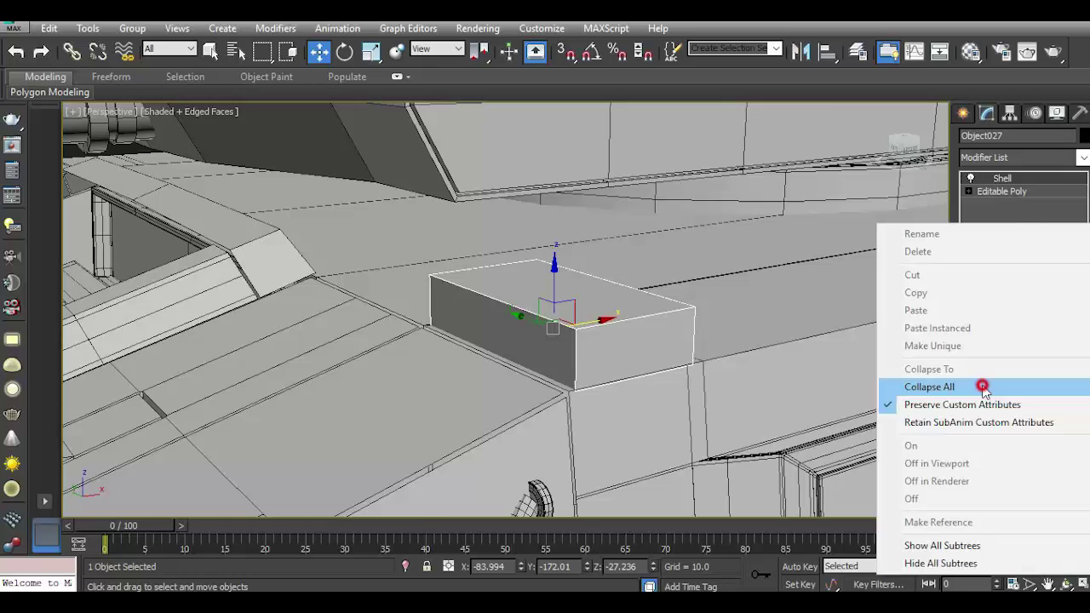
pyautogui.click(980, 383)
pyautogui.click(623, 354)
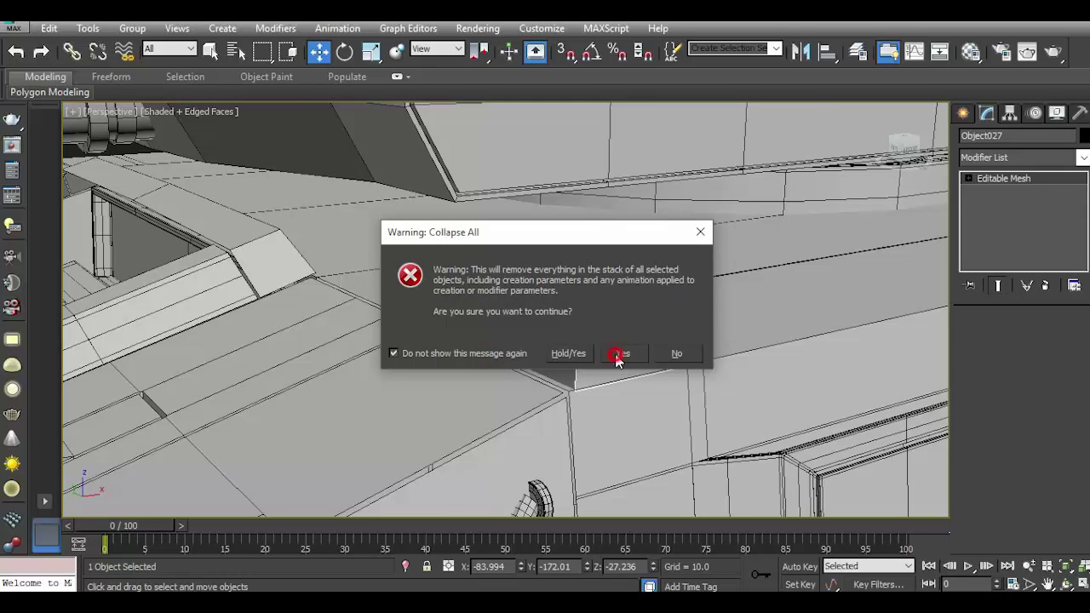
pyautogui.rightClick(997, 179)
pyautogui.click(1005, 341)
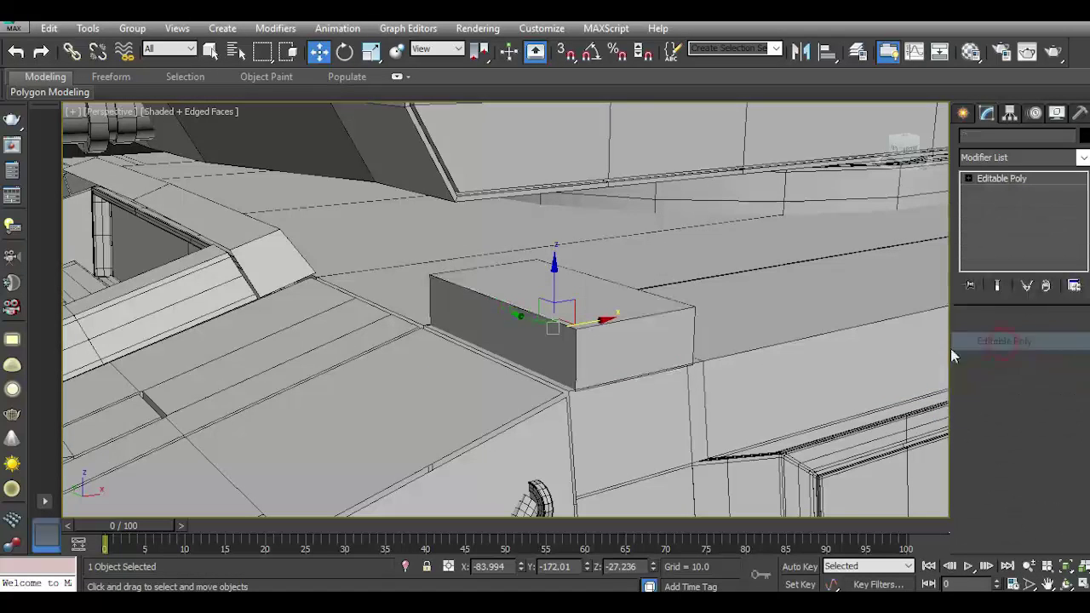
pyautogui.click(1038, 357)
pyautogui.click(521, 335)
# Inset the front face by 0.246, then add a zero-width inset.
pyautogui.press('z')
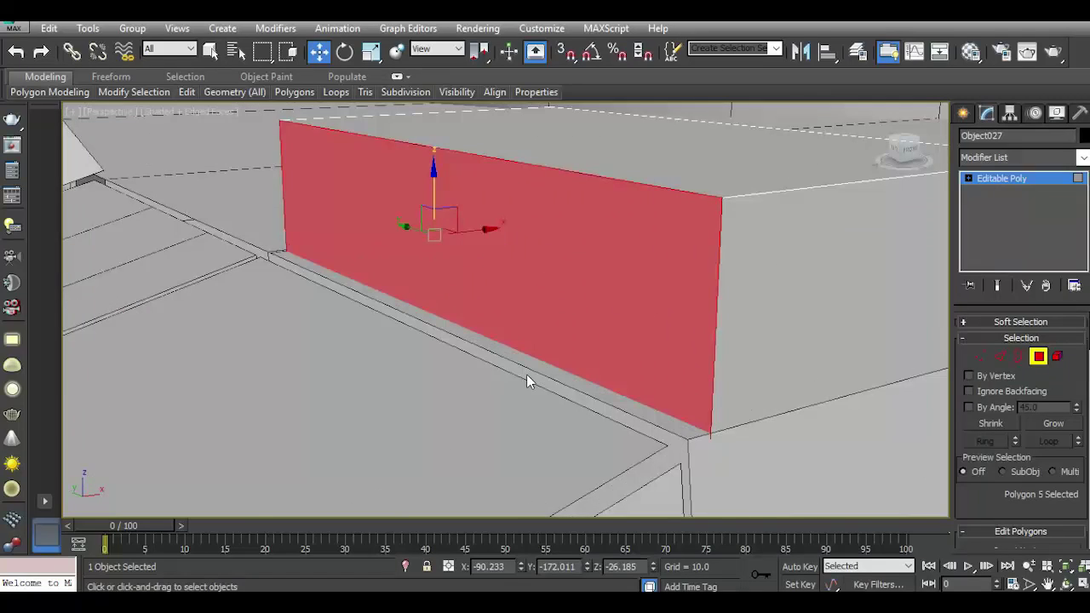
pyautogui.scroll(-3, 1004, 374)
pyautogui.scroll(-1, 1003, 373)
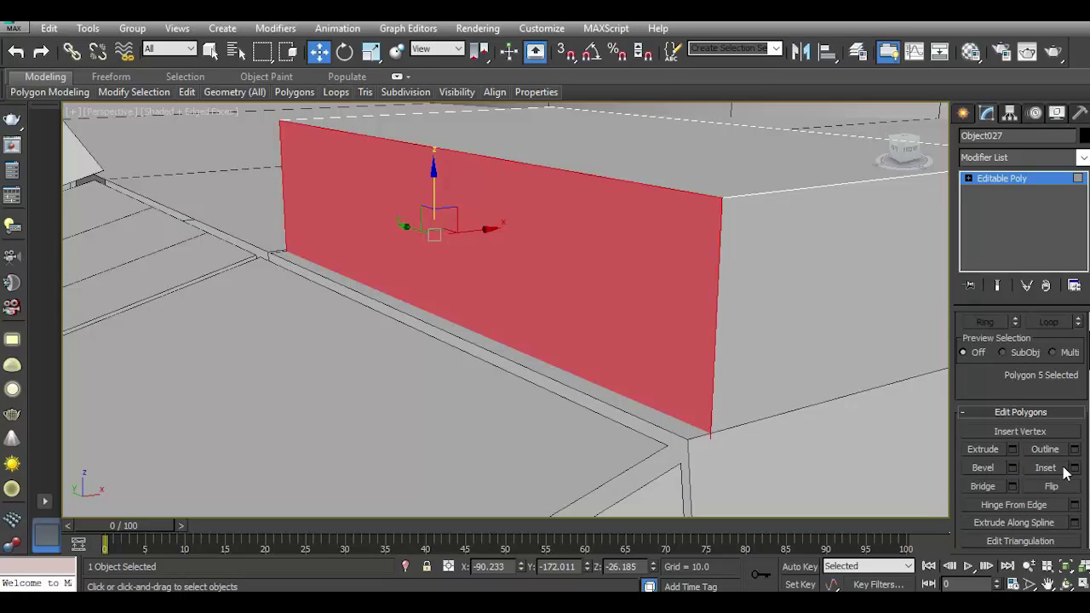
pyautogui.click(1075, 474)
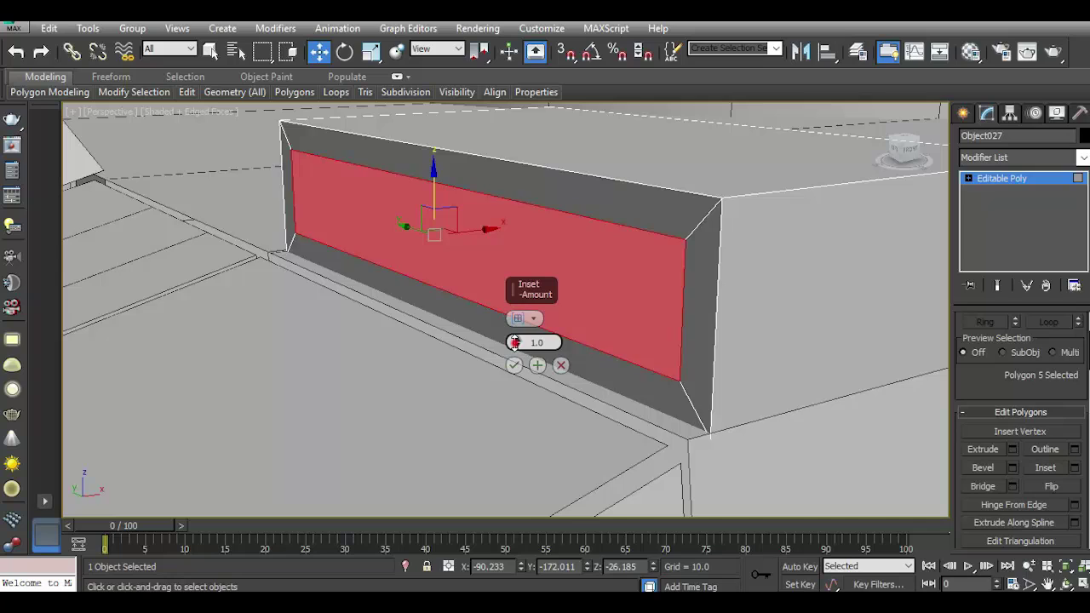
pyautogui.moveTo(514, 341); pyautogui.dragTo(514, 344)
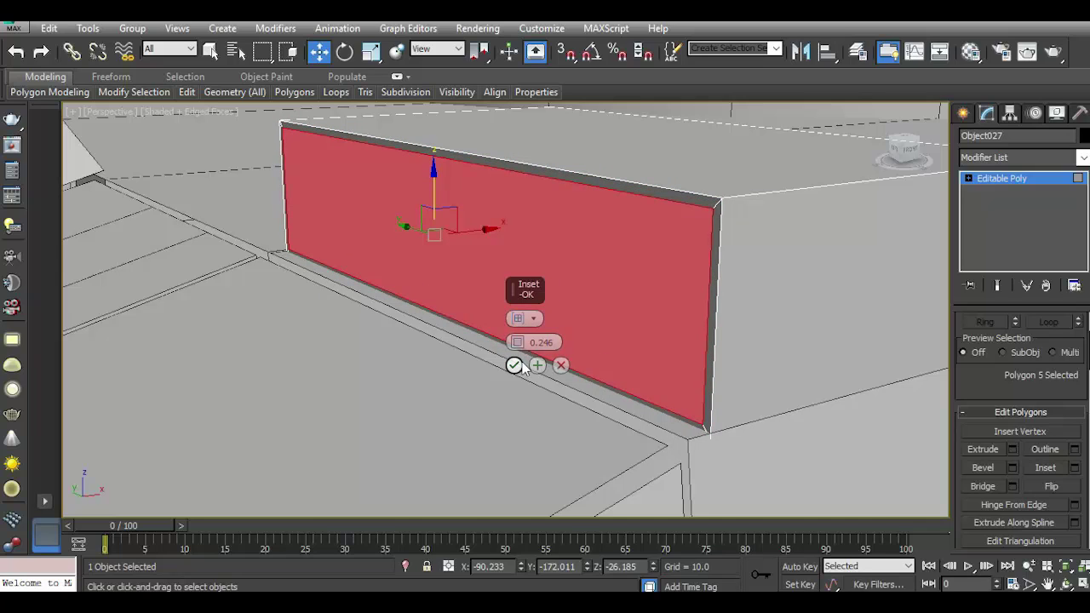
pyautogui.click(514, 365)
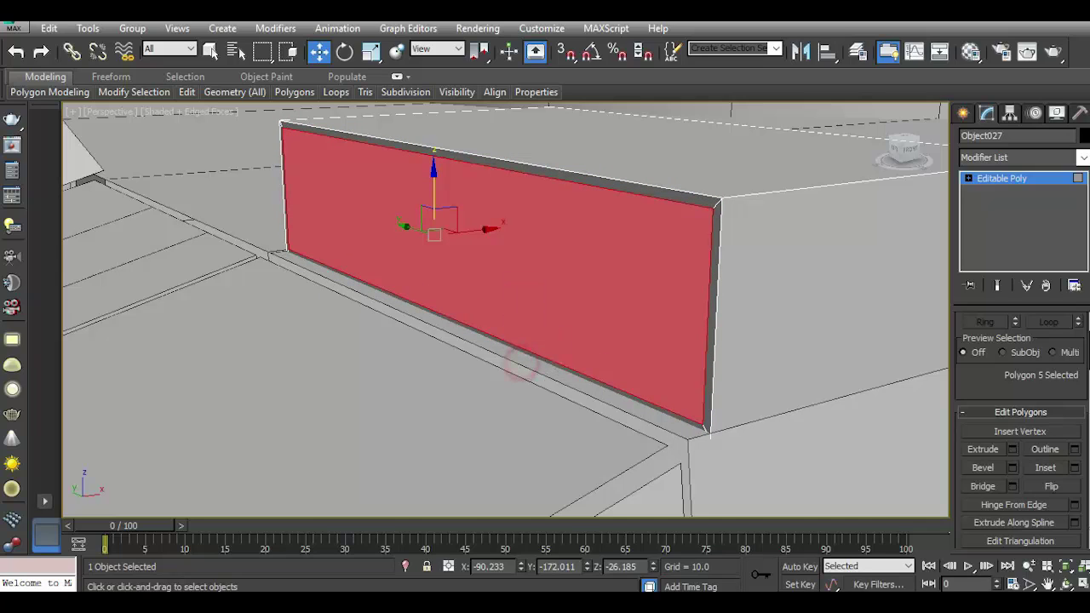
pyautogui.click(1075, 471)
pyautogui.rightClick(514, 343)
pyautogui.click(514, 364)
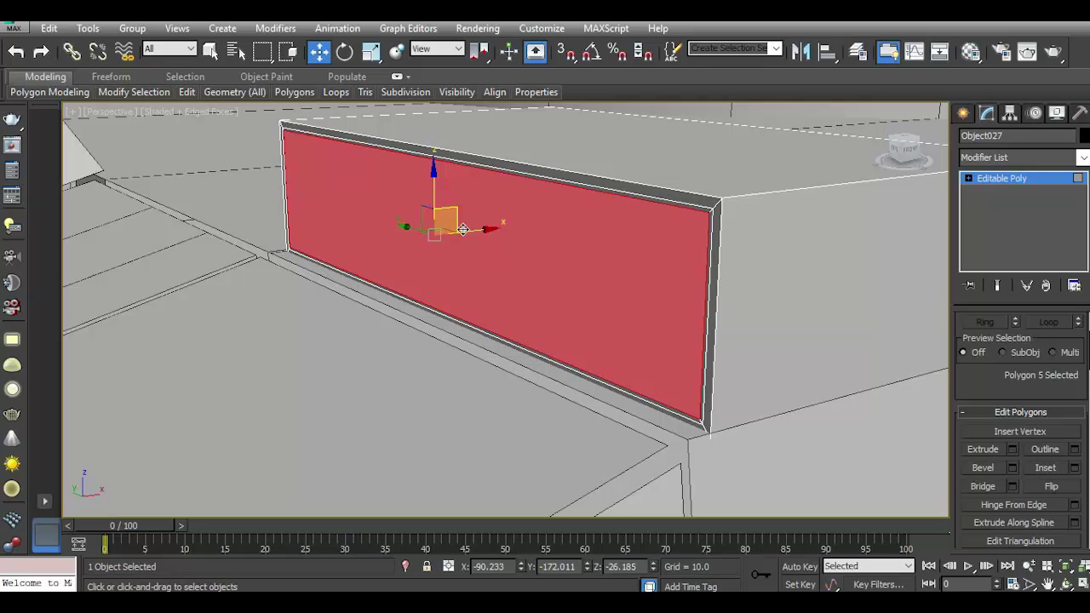
# Scale the inner face down and bevel it with height 0.343 and outline -1.0.
pyautogui.moveTo(462, 229); pyautogui.dragTo(468, 232)
pyautogui.click(375, 53)
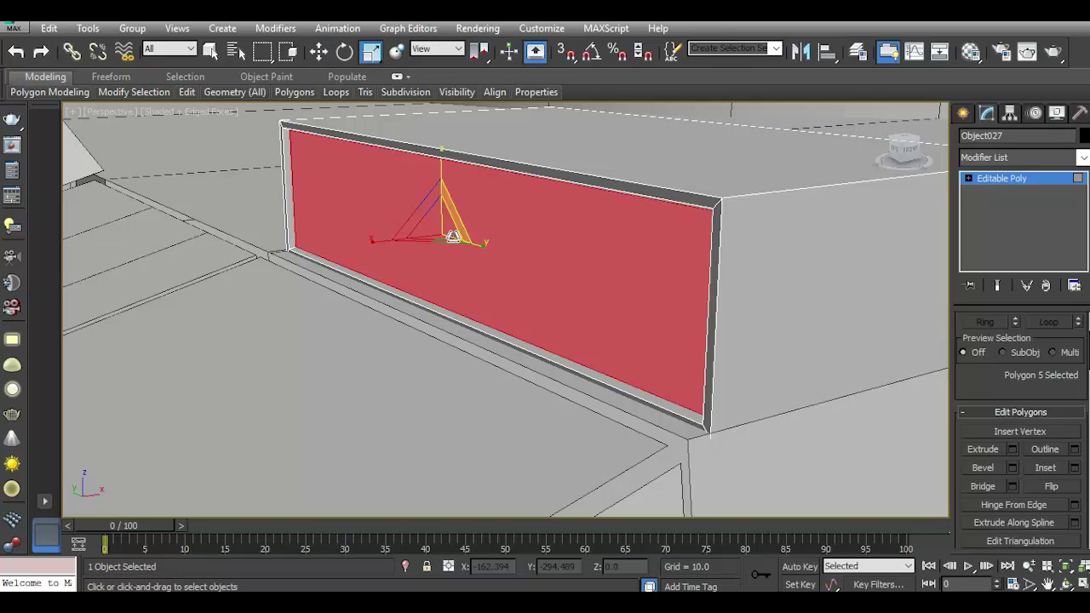
pyautogui.moveTo(444, 236); pyautogui.dragTo(444, 244)
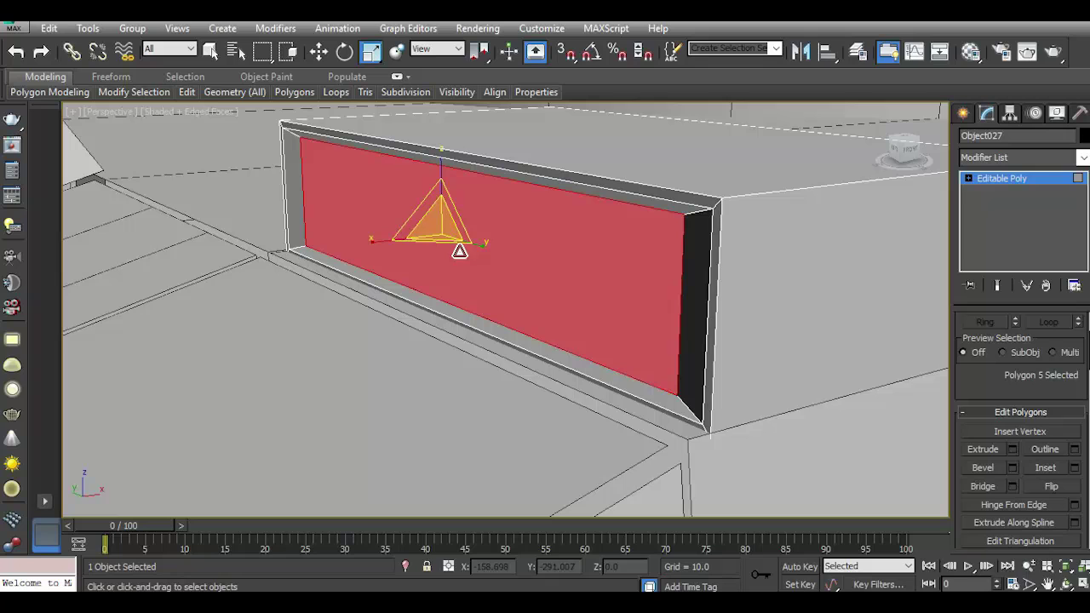
pyautogui.click(1014, 467)
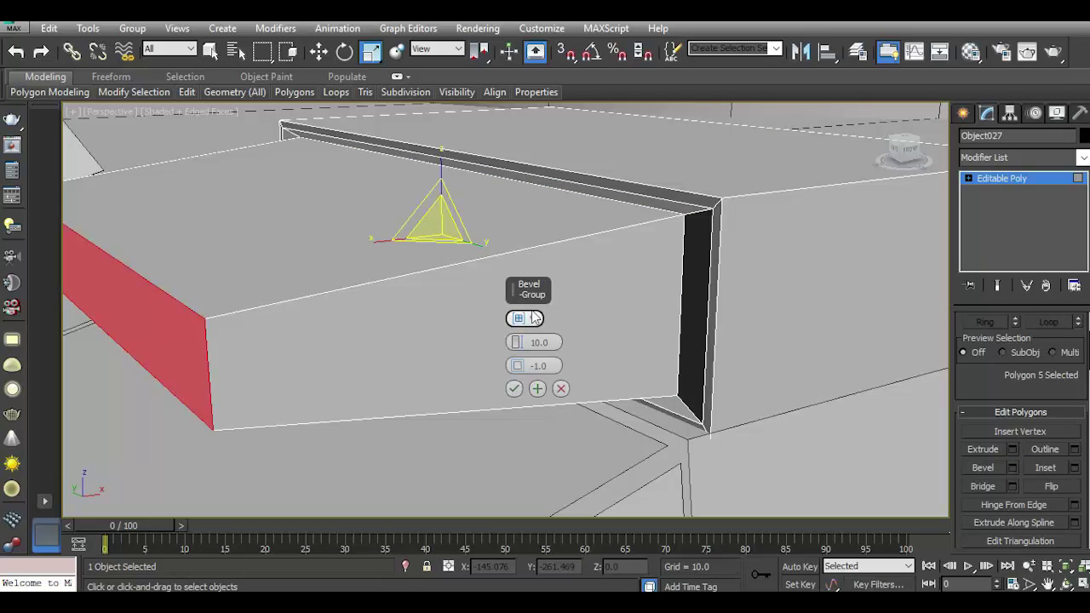
pyautogui.moveTo(514, 341)
pyautogui.mouseDown()
pyautogui.moveTo(515, 371)
pyautogui.moveTo(560, 390)
pyautogui.mouseUp()
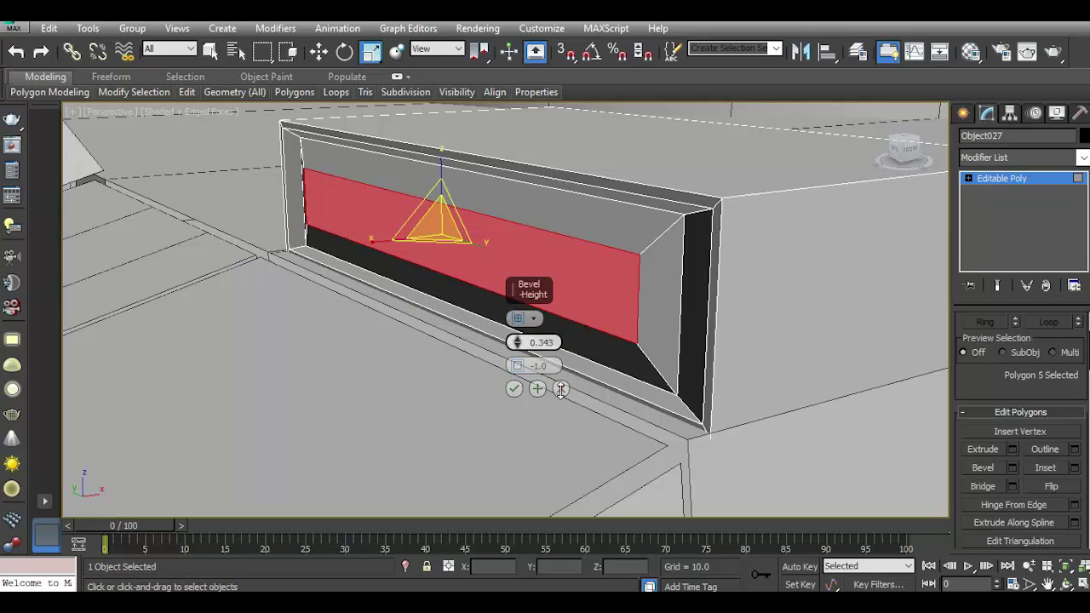
pyautogui.click(514, 389)
# Connect three edges across the edge ring of the recessed front.
pyautogui.click(969, 178)
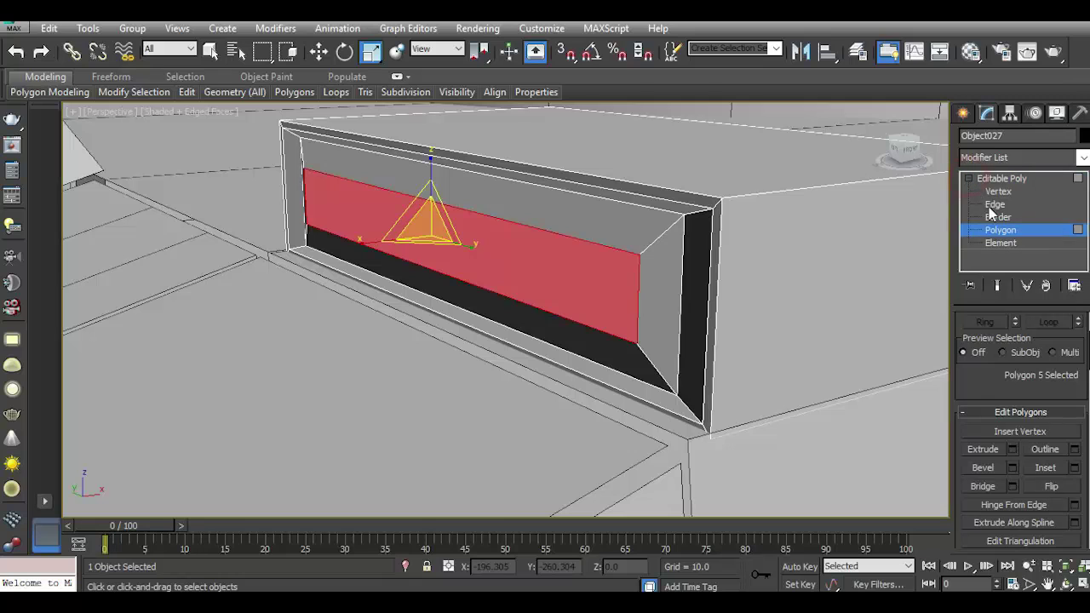
pyautogui.click(995, 205)
pyautogui.click(649, 243)
pyautogui.click(986, 441)
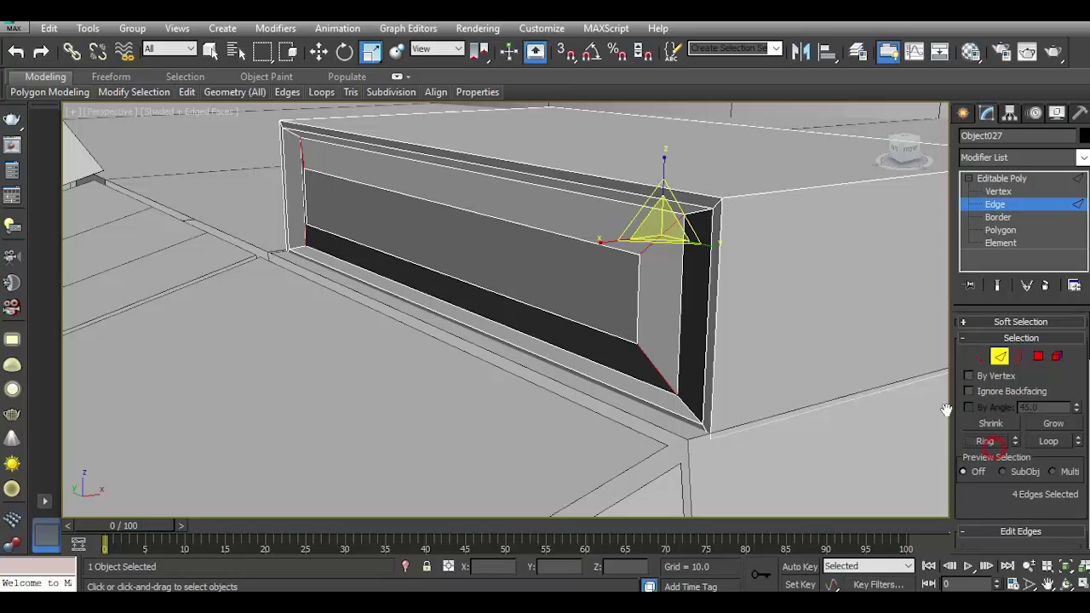
pyautogui.press('w')
pyautogui.scroll(-1, 1083, 509)
pyautogui.scroll(-2, 1084, 509)
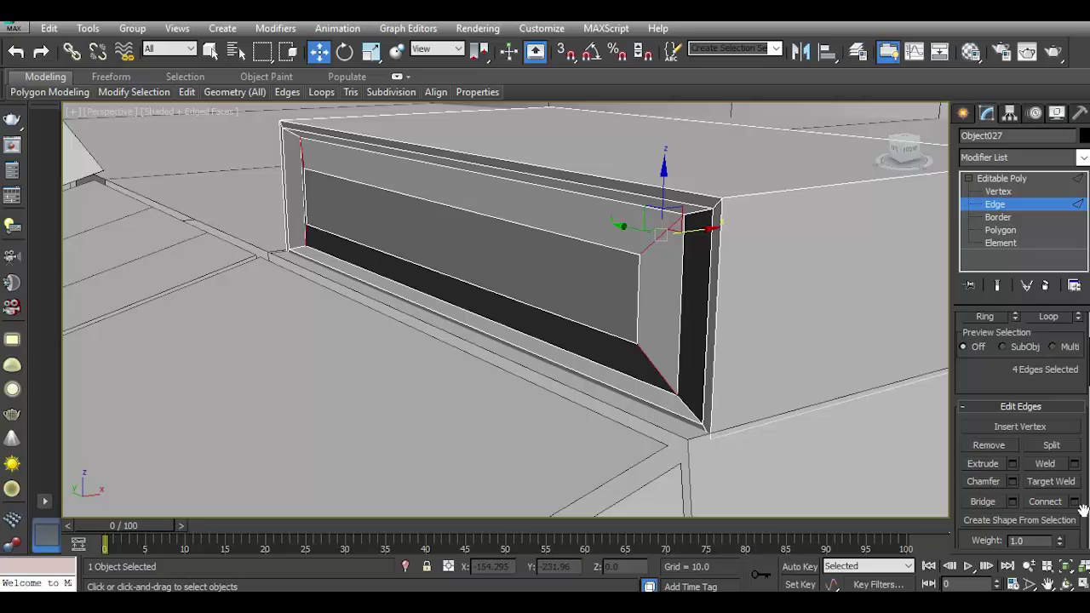
pyautogui.moveTo(518, 318); pyautogui.dragTo(533, 195)
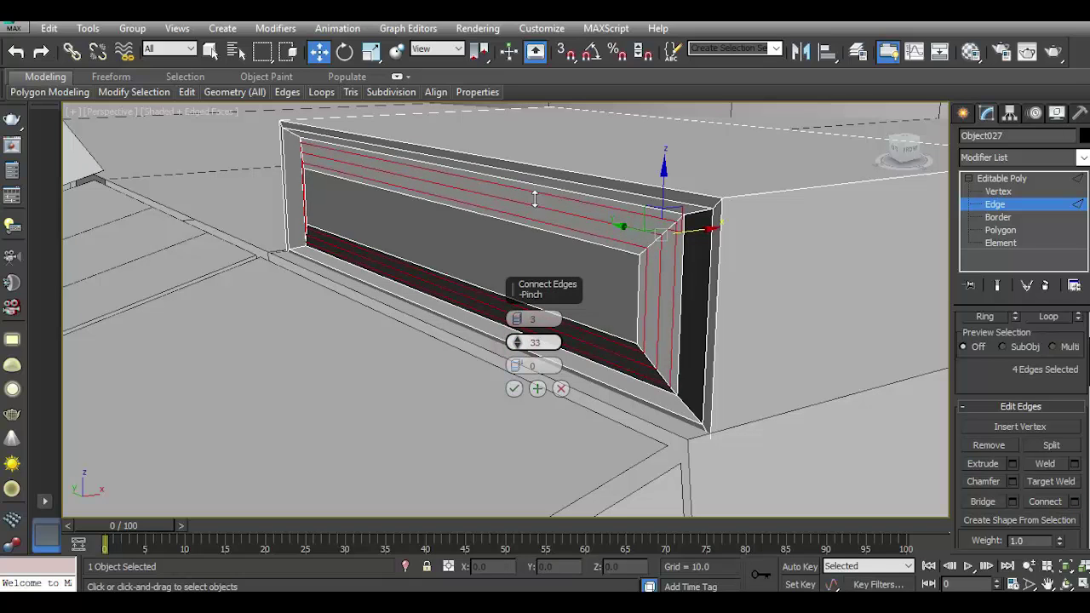
pyautogui.click(514, 391)
# Select the frame's corner edge ring and add edge loops across it.
pyautogui.click(718, 327)
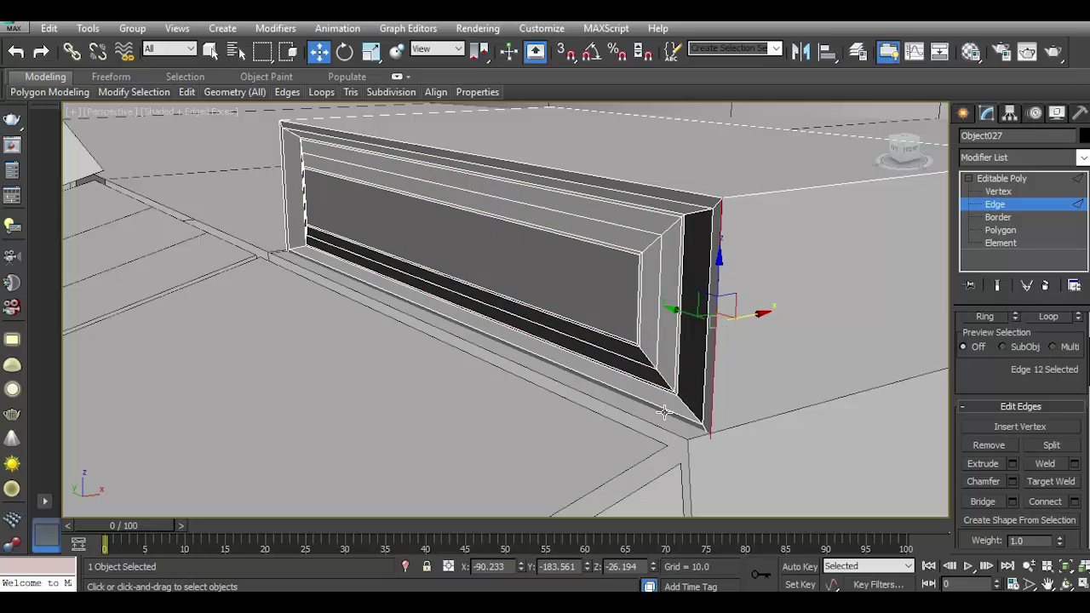
pyautogui.click(687, 408)
pyautogui.click(989, 317)
pyautogui.hotkey('alt', 'l')
pyautogui.click(658, 313)
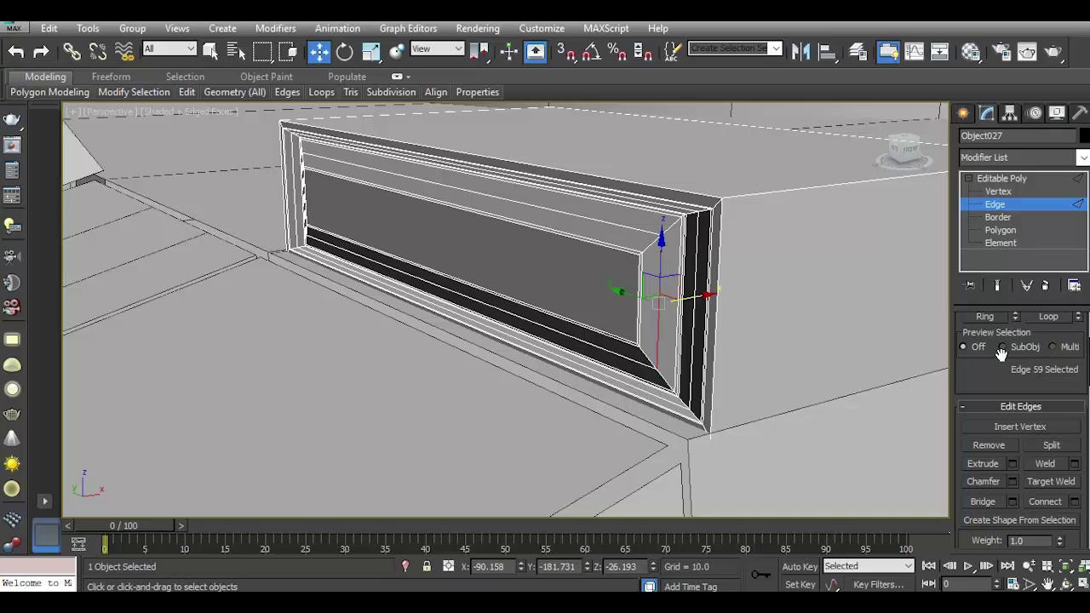
pyautogui.click(988, 317)
pyautogui.click(1037, 504)
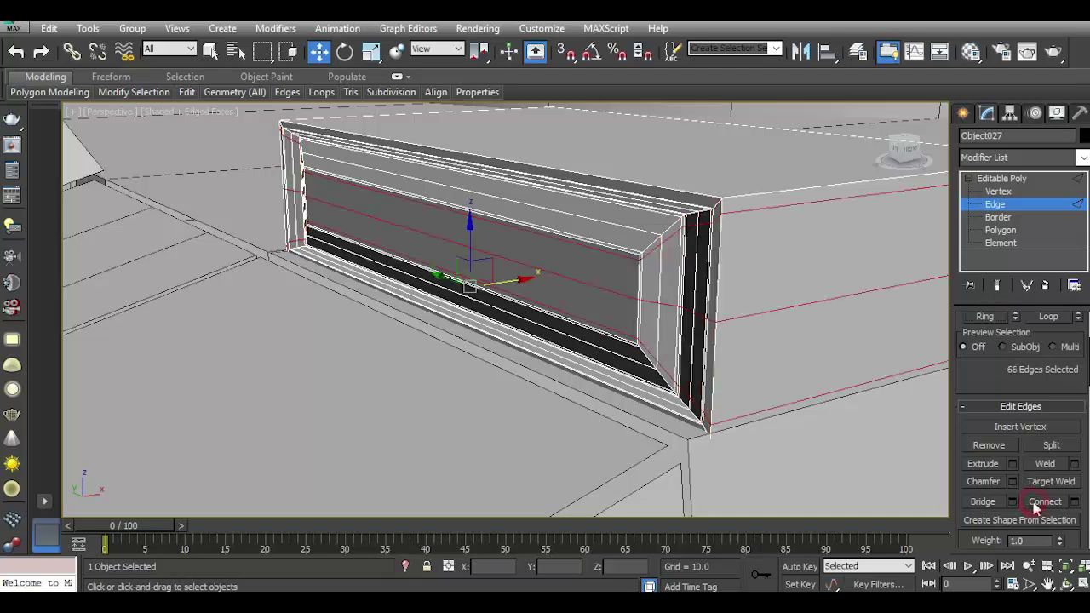
# Add connecting edges across the upper-frame and corner edge rings.
pyautogui.click(617, 249)
pyautogui.click(985, 316)
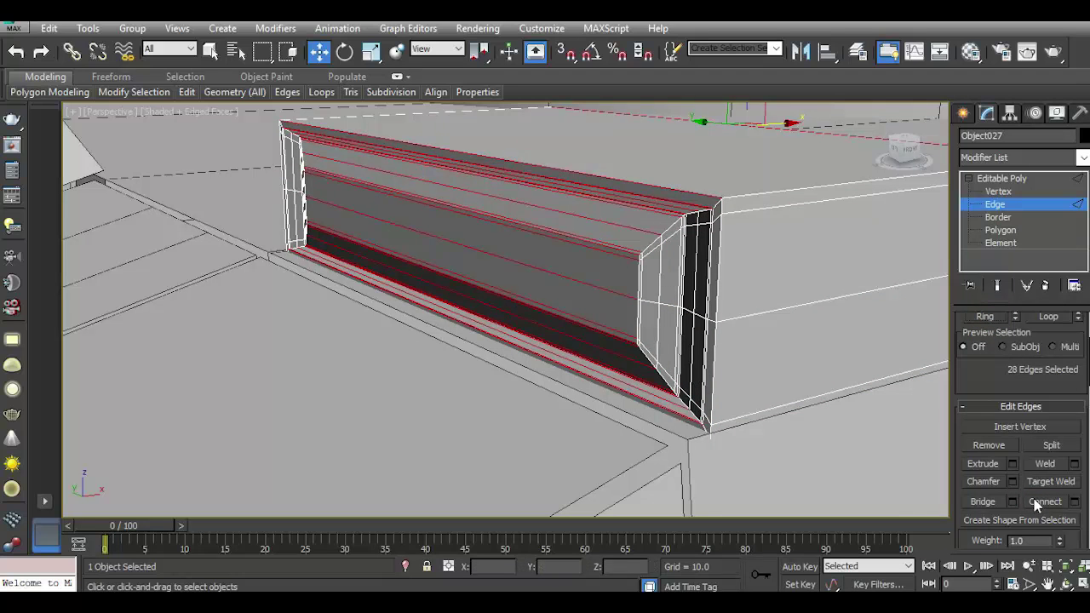
pyautogui.click(1038, 502)
pyautogui.click(718, 203)
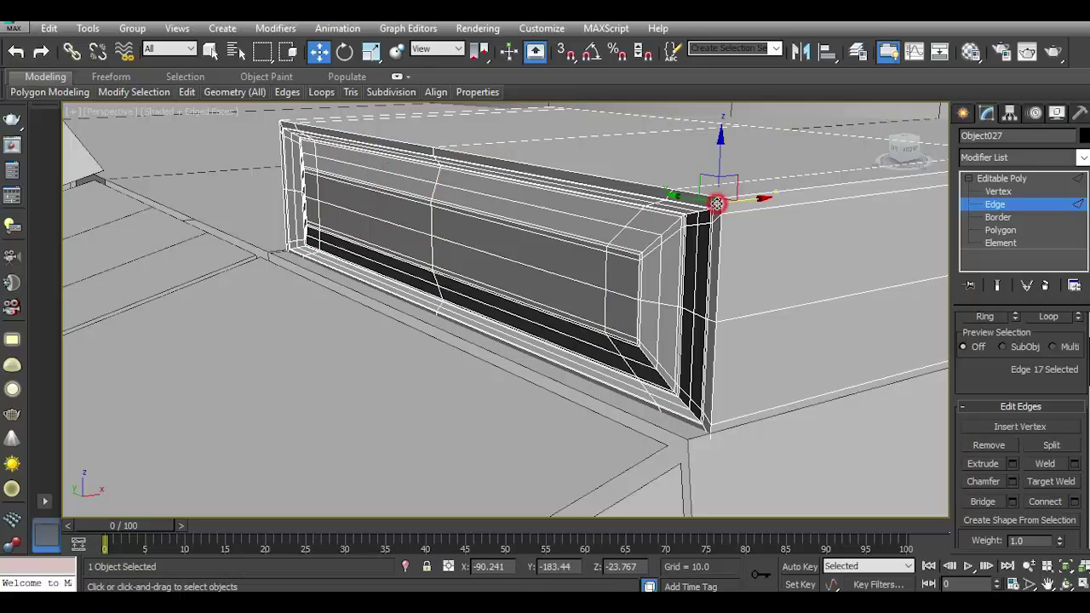
pyautogui.click(988, 317)
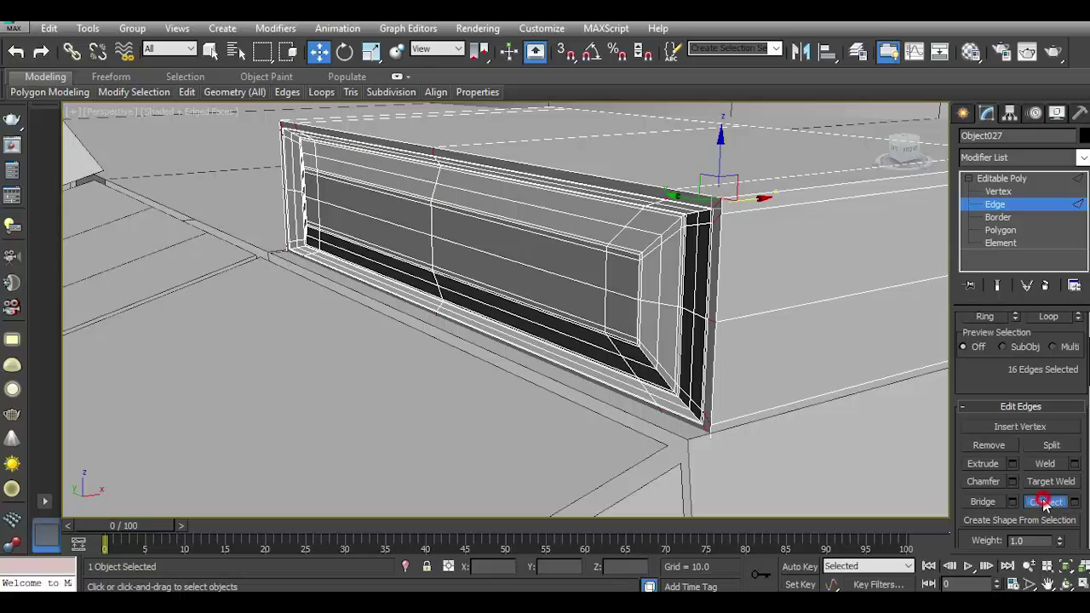
pyautogui.click(1044, 502)
# Select an edge along the box top and extend it to its full ring.
pyautogui.keyDown('alt'); pyautogui.moveTo(708, 270); pyautogui.dragTo(682, 312, button='middle'); pyautogui.keyUp('alt')
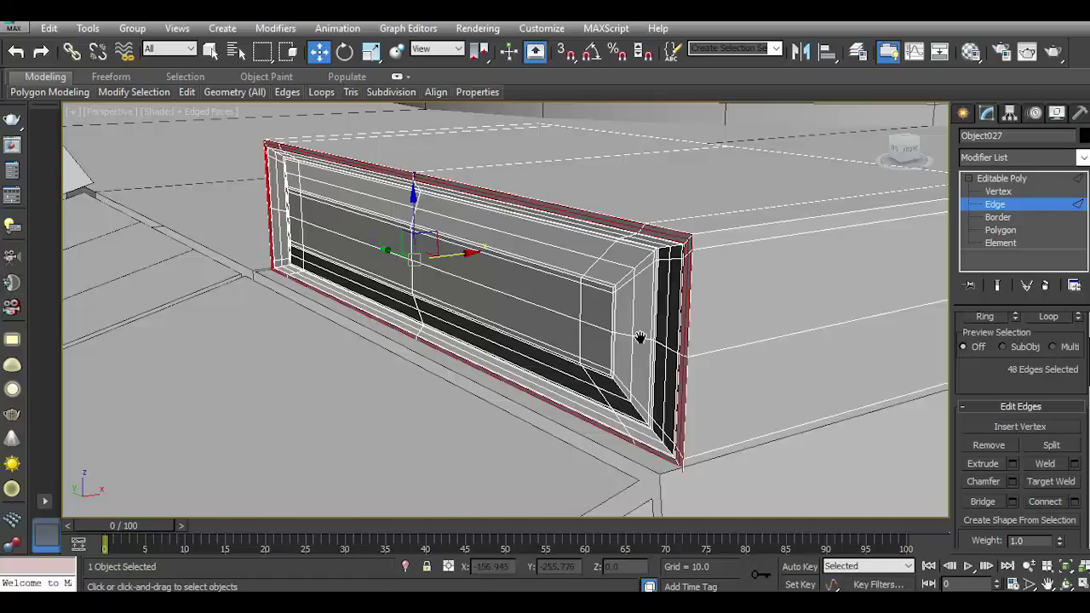
pyautogui.click(686, 274)
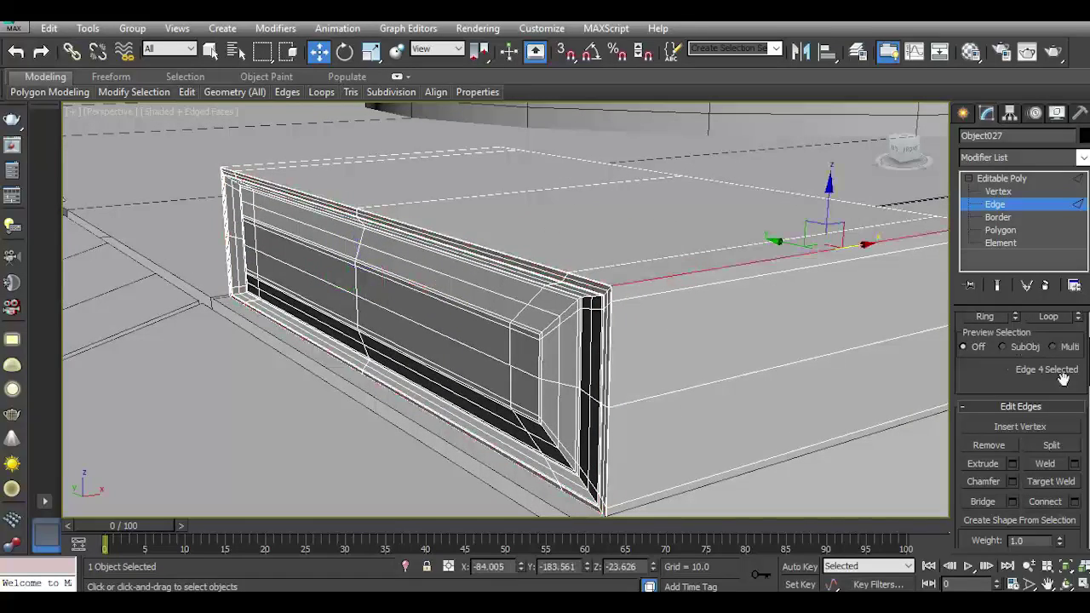
pyautogui.click(986, 317)
pyautogui.click(1048, 502)
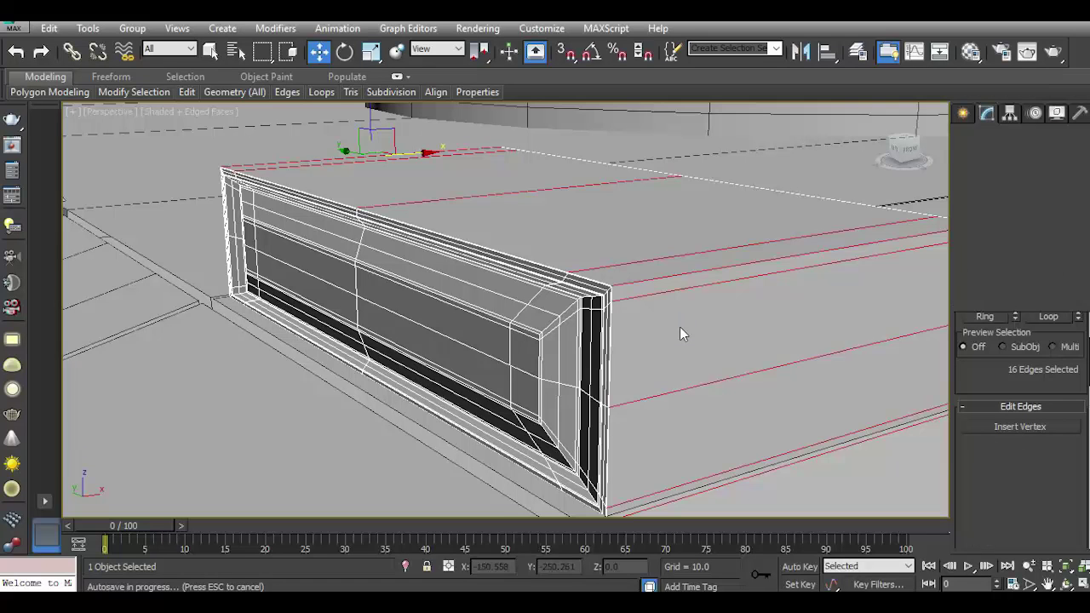
# Connect 4 edge loops with pinch 80 across the box-top ring.
pyautogui.click(1074, 502)
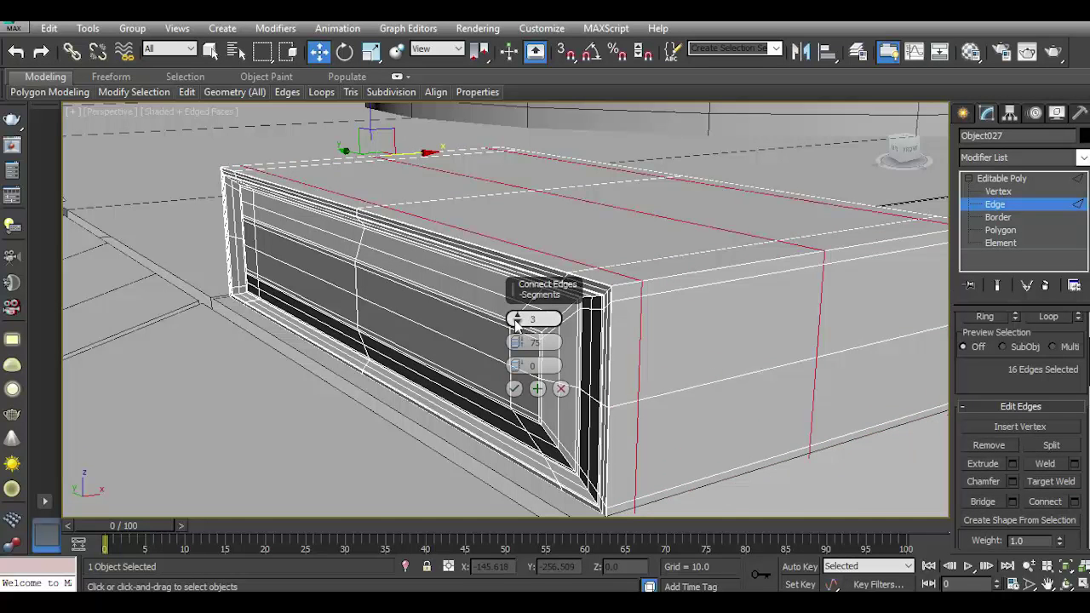
pyautogui.moveTo(520, 342); pyautogui.dragTo(508, 274)
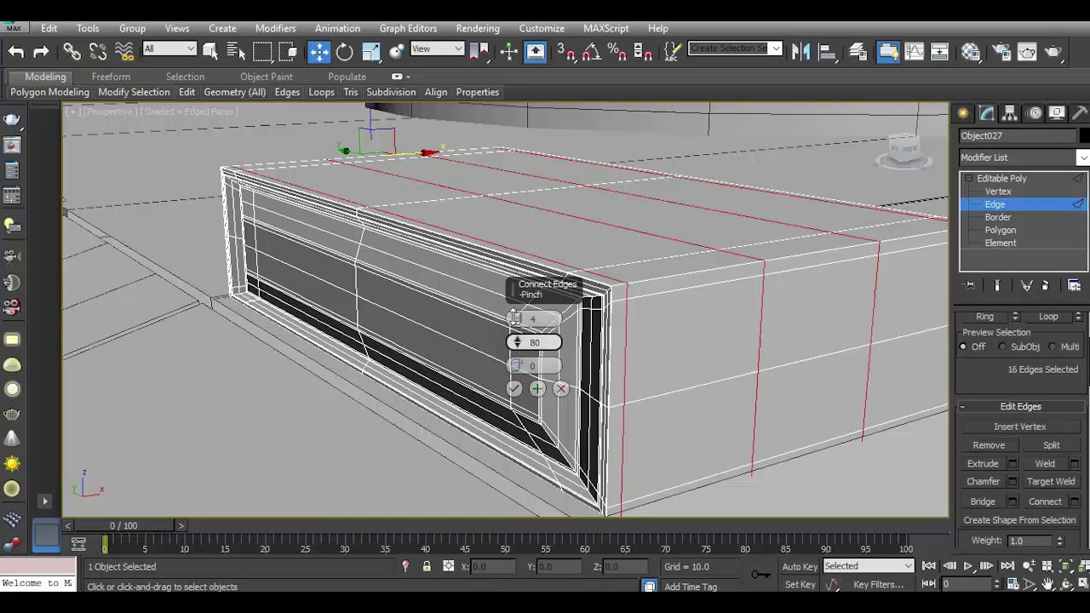
pyautogui.click(515, 390)
pyautogui.scroll(-2, 415, 345)
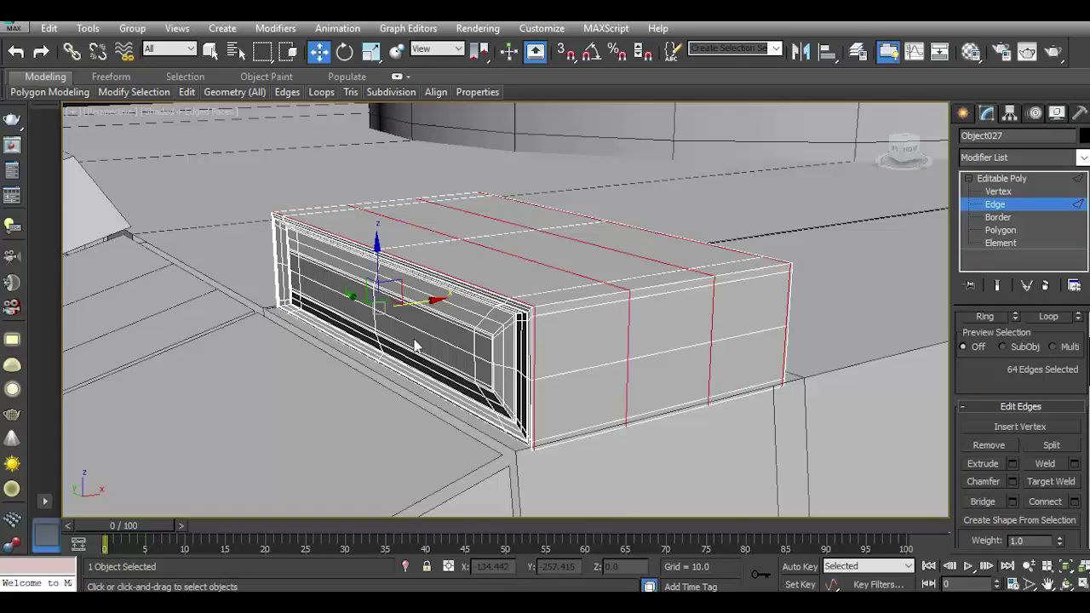
pyautogui.moveTo(901, 162); pyautogui.dragTo(426, 321)
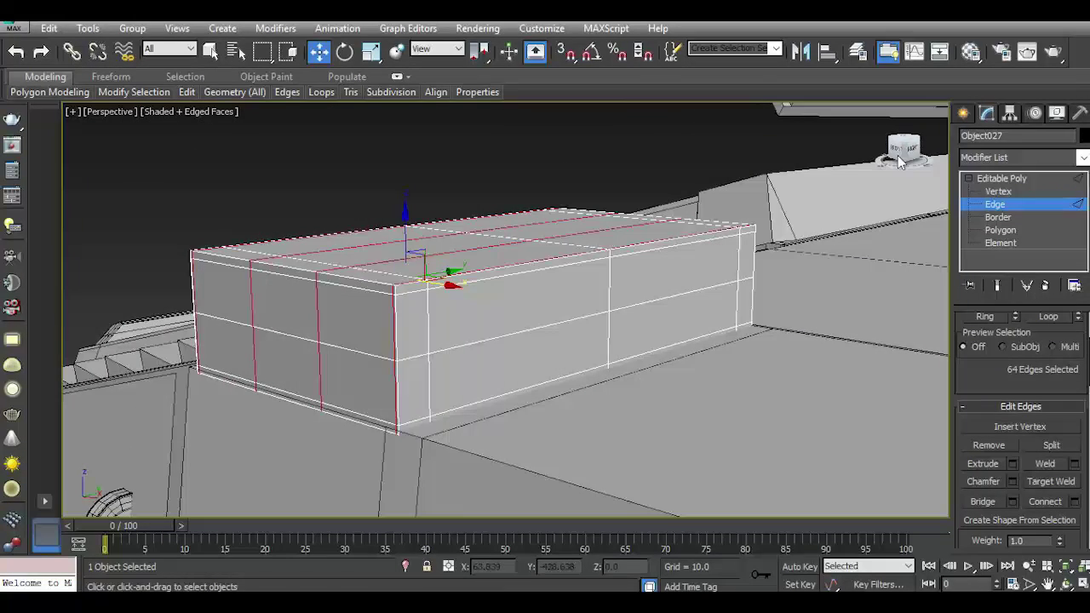
pyautogui.moveTo(426, 281)
pyautogui.keyDown('alt'); pyautogui.mouseDown(button='middle')
pyautogui.moveTo(537, 311)
pyautogui.moveTo(445, 352)
pyautogui.mouseUp(button='middle'); pyautogui.keyUp('alt')
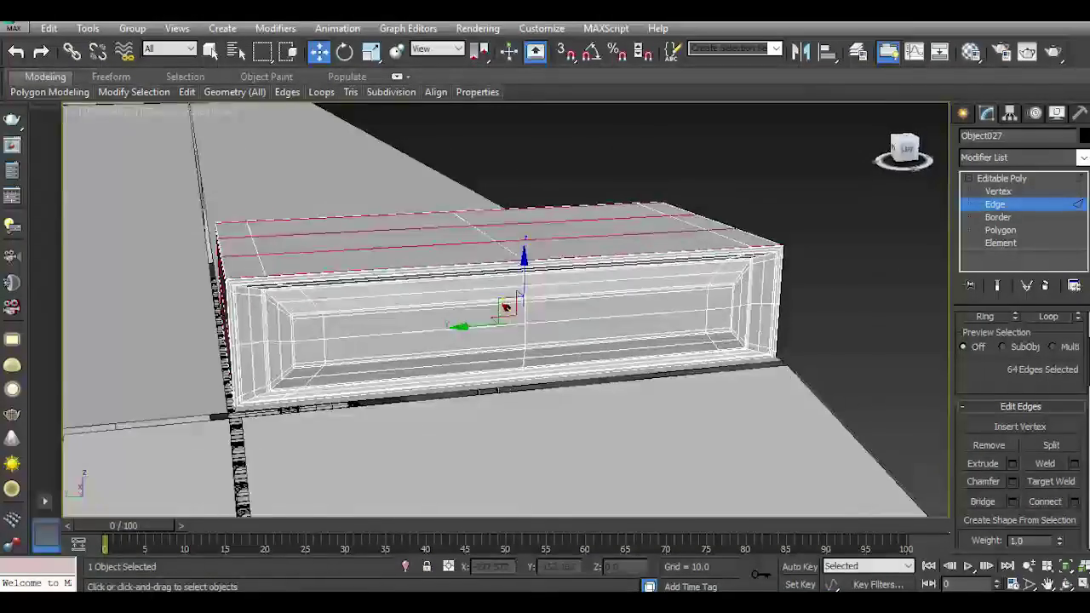
# Clone the box as Object028 and place it to the left of Object027.
pyautogui.click(980, 181)
pyautogui.moveTo(832, 258)
pyautogui.keyDown('alt'); pyautogui.mouseDown(button='middle')
pyautogui.moveTo(693, 331)
pyautogui.moveTo(603, 296)
pyautogui.mouseUp(button='middle'); pyautogui.keyUp('alt')
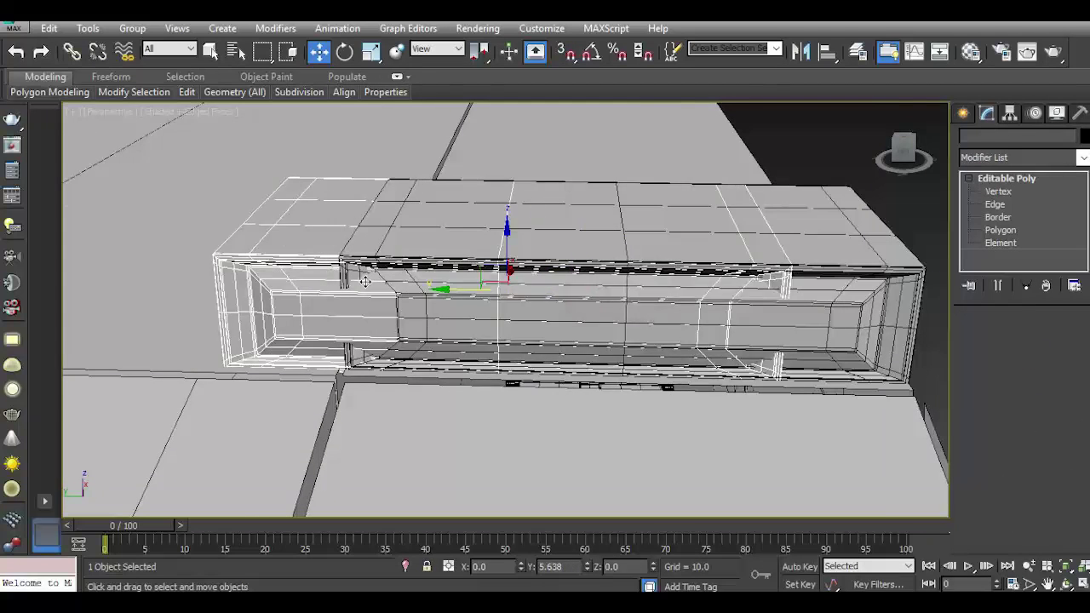
pyautogui.keyDown('shift'); pyautogui.moveTo(586, 294); pyautogui.dragTo(238, 294); pyautogui.keyUp('shift')
pyautogui.click(543, 372)
pyautogui.moveTo(498, 304); pyautogui.dragTo(688, 305, button='middle')
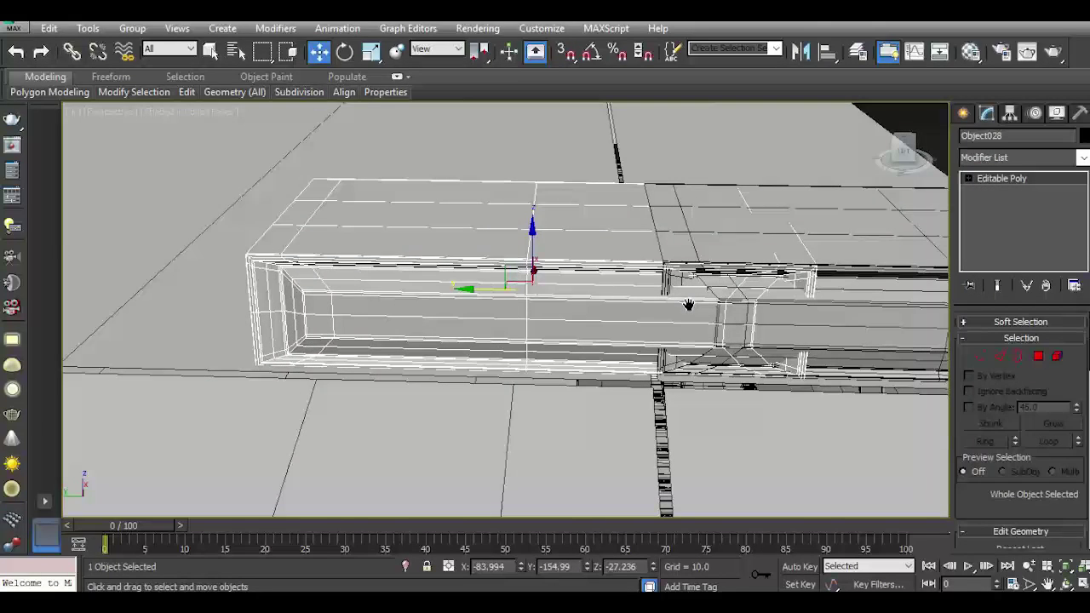
pyautogui.moveTo(484, 294); pyautogui.dragTo(335, 280)
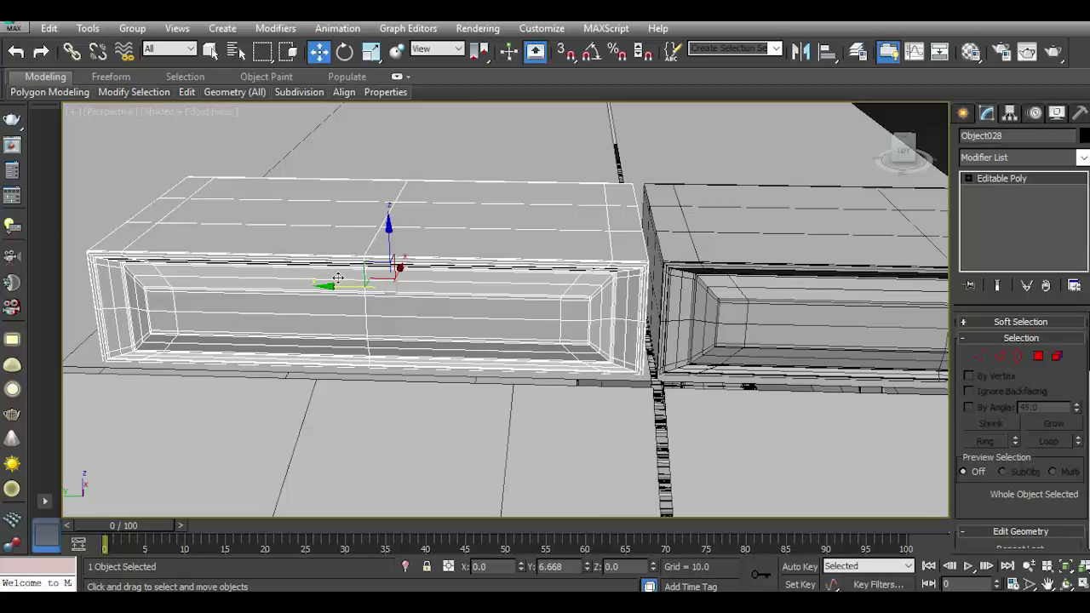
pyautogui.scroll(-5, 307, 300)
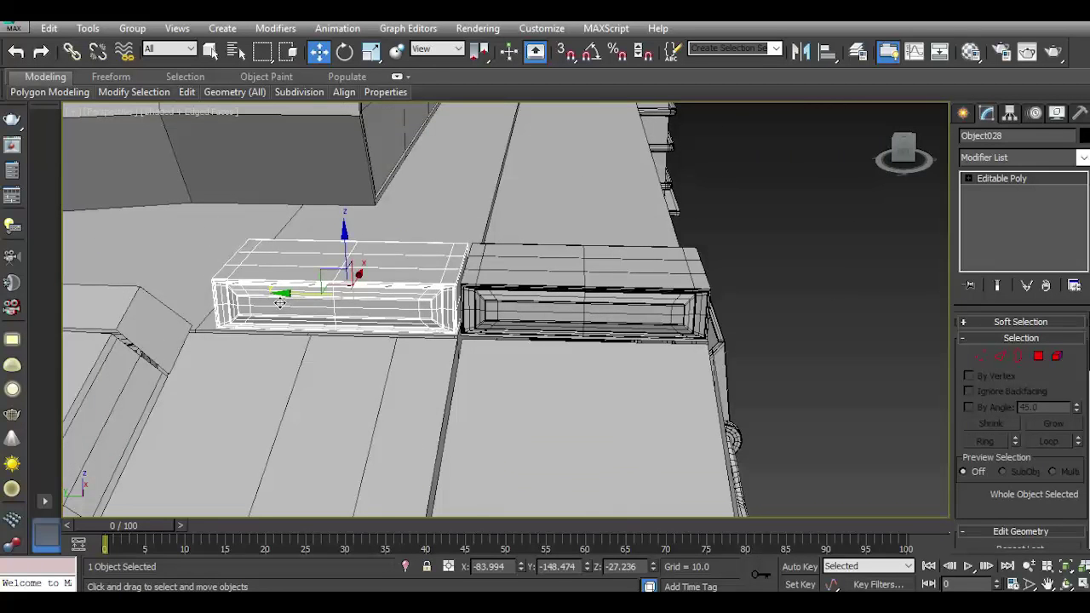
pyautogui.moveTo(288, 294); pyautogui.dragTo(269, 291)
# Select both small boxes, Object027 and Object028.
pyautogui.click(840, 313)
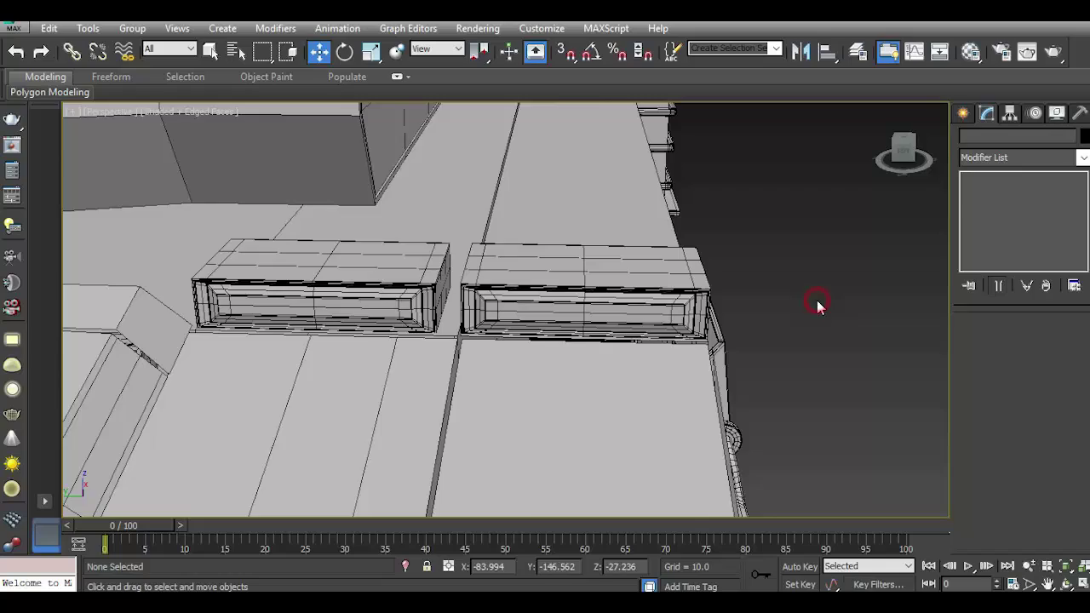
pyautogui.keyDown('alt'); pyautogui.moveTo(818, 304); pyautogui.dragTo(690, 383, button='middle'); pyautogui.keyUp('alt')
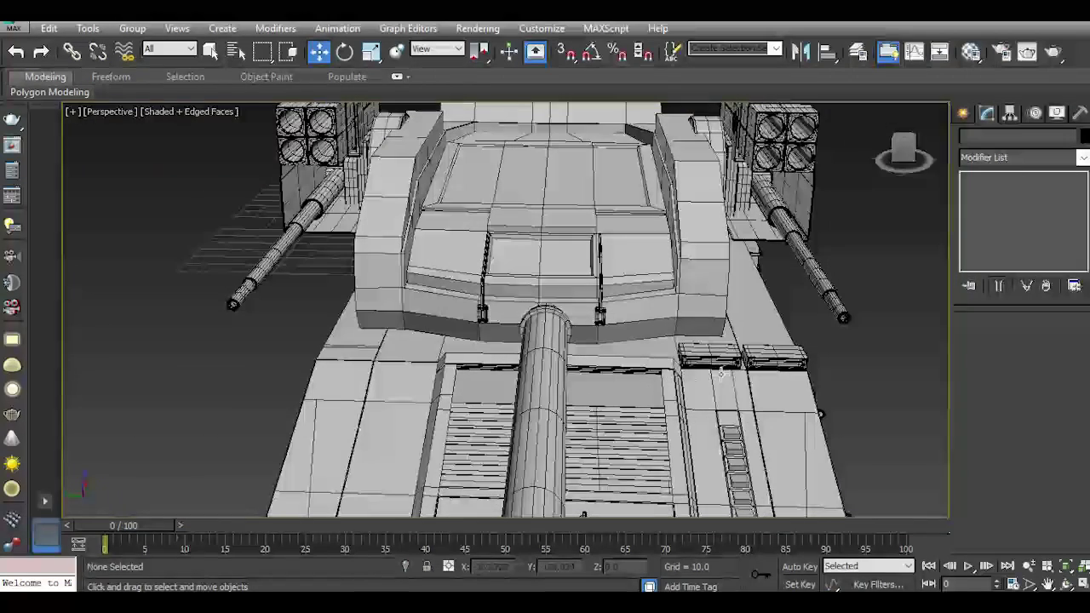
pyautogui.click(720, 358)
pyautogui.keyDown('ctrl'); pyautogui.click(776, 353); pyautogui.keyUp('ctrl')
# Copy both recessed-front boxes to the opposite side of the hull deck.
pyautogui.keyDown('shift'); pyautogui.moveTo(690, 359); pyautogui.dragTo(328, 330); pyautogui.keyUp('shift')
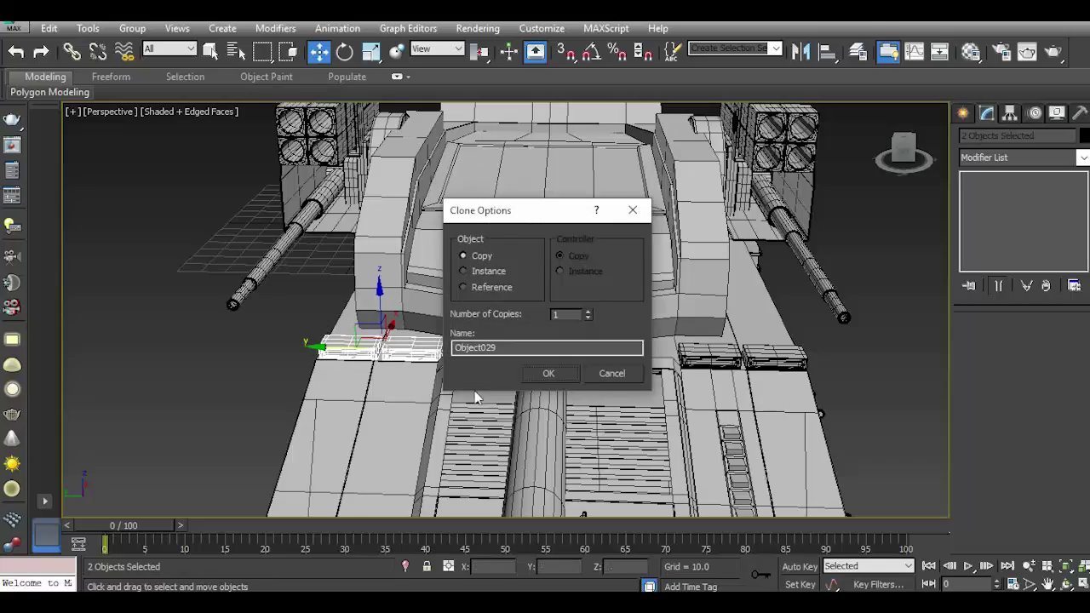
pyautogui.click(545, 374)
pyautogui.click(849, 373)
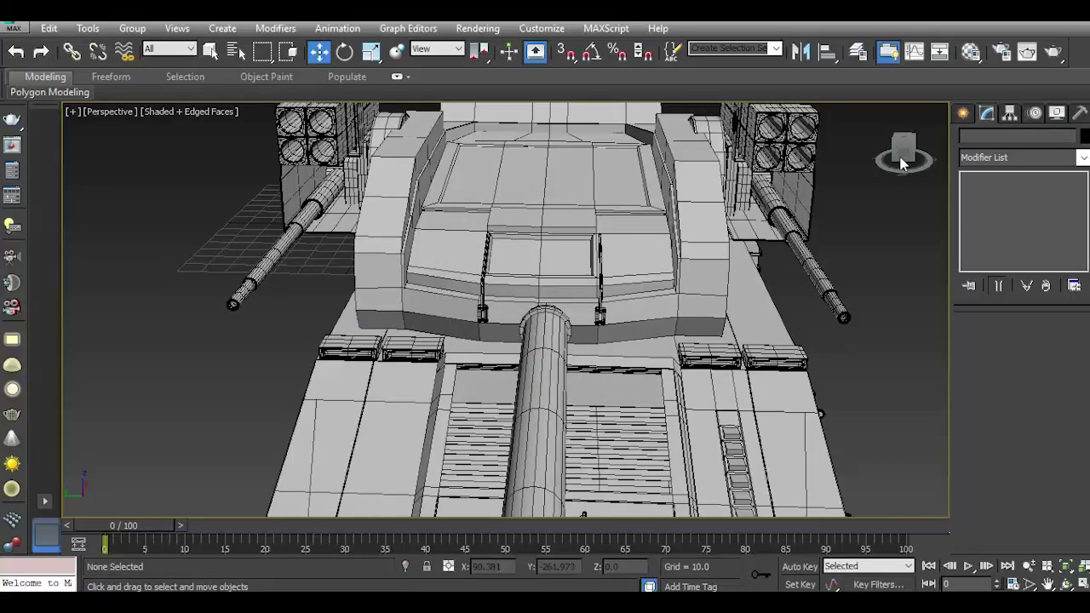
# Switch to the Front view and zoom in on the hull's front end.
pyautogui.moveTo(903, 149); pyautogui.dragTo(886, 162)
pyautogui.scroll(3, 679, 228)
pyautogui.scroll(-5, 679, 228)
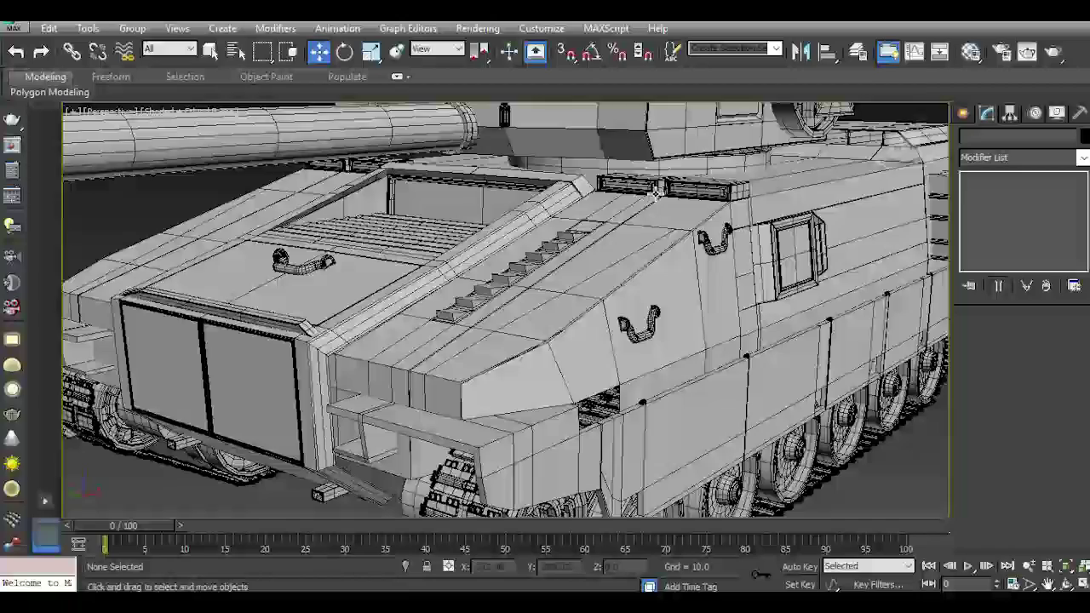
pyautogui.scroll(-5, 596, 273)
pyautogui.press('f')
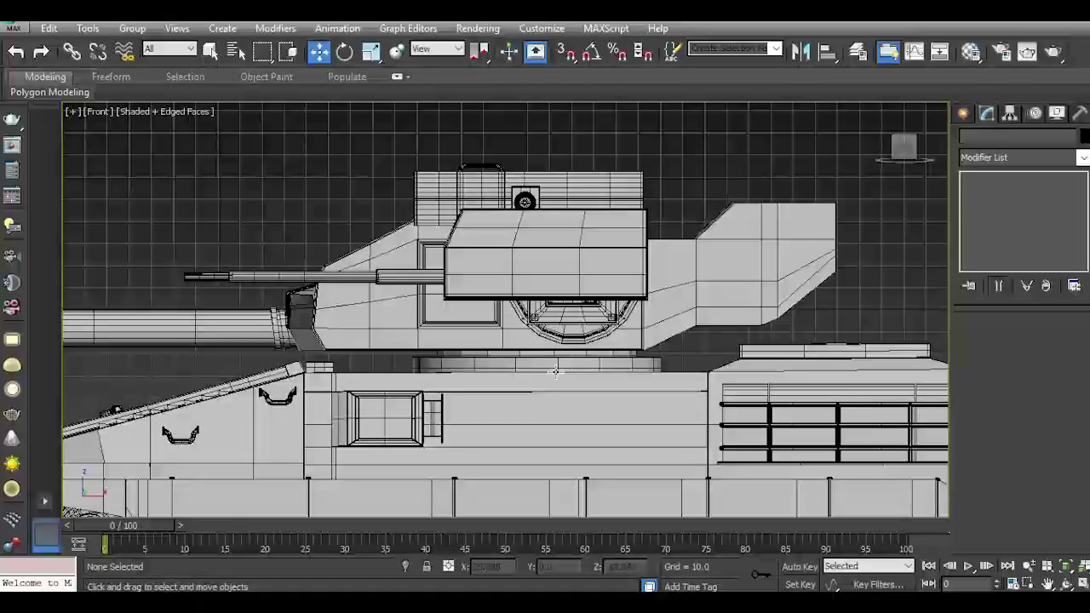
pyautogui.scroll(-2, 308, 356)
pyautogui.moveTo(308, 356)
pyautogui.mouseDown(button='middle')
pyautogui.moveTo(334, 319)
pyautogui.moveTo(388, 358)
pyautogui.mouseUp(button='middle')
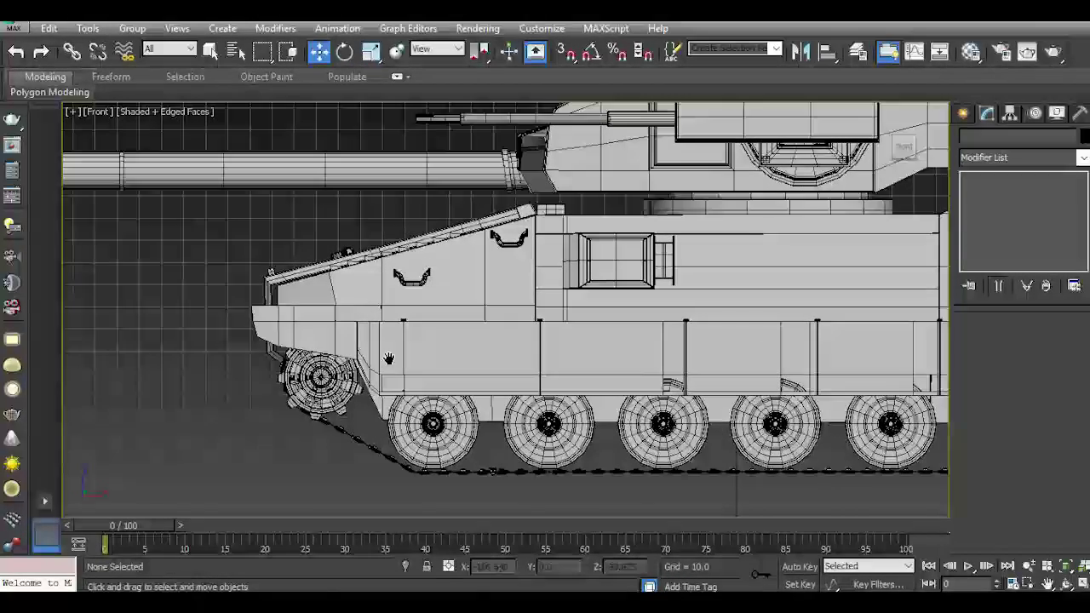
pyautogui.scroll(2, 368, 320)
pyautogui.scroll(3, 370, 321)
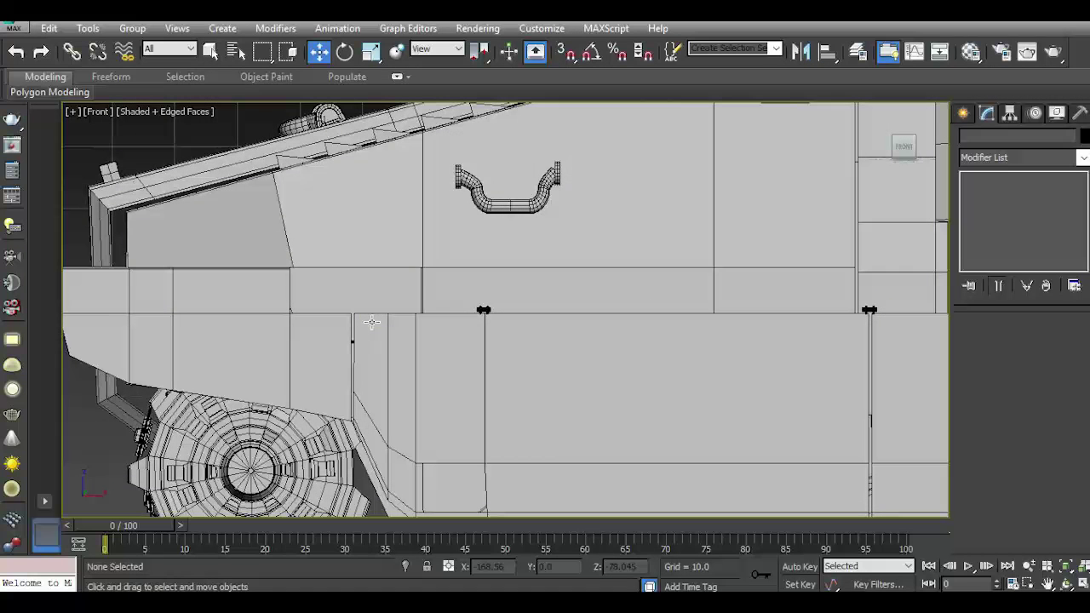
# Shift-drag a front hull face to the right, cloning it as a separate panel object.
pyautogui.click(248, 288)
pyautogui.click(1038, 356)
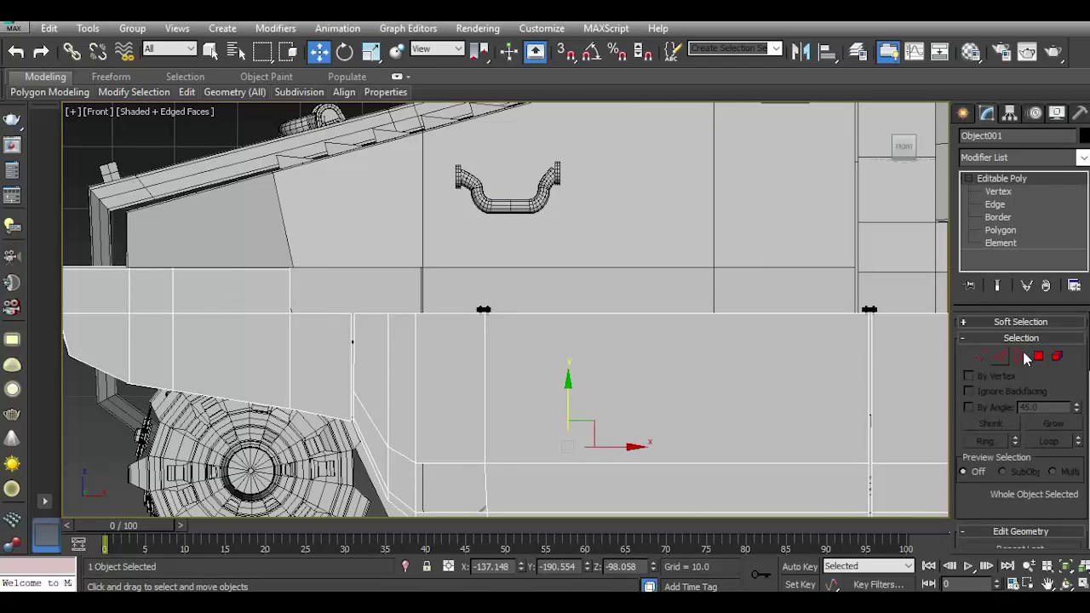
pyautogui.click(251, 297)
pyautogui.click(250, 297)
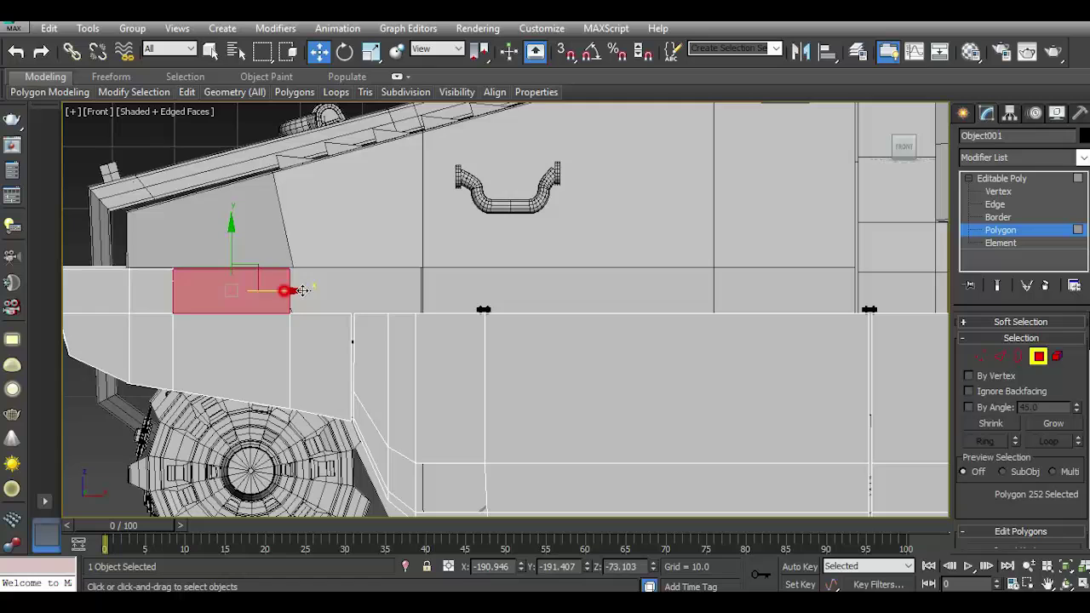
pyautogui.keyDown('shift'); pyautogui.moveTo(303, 290); pyautogui.dragTo(403, 285); pyautogui.keyUp('shift')
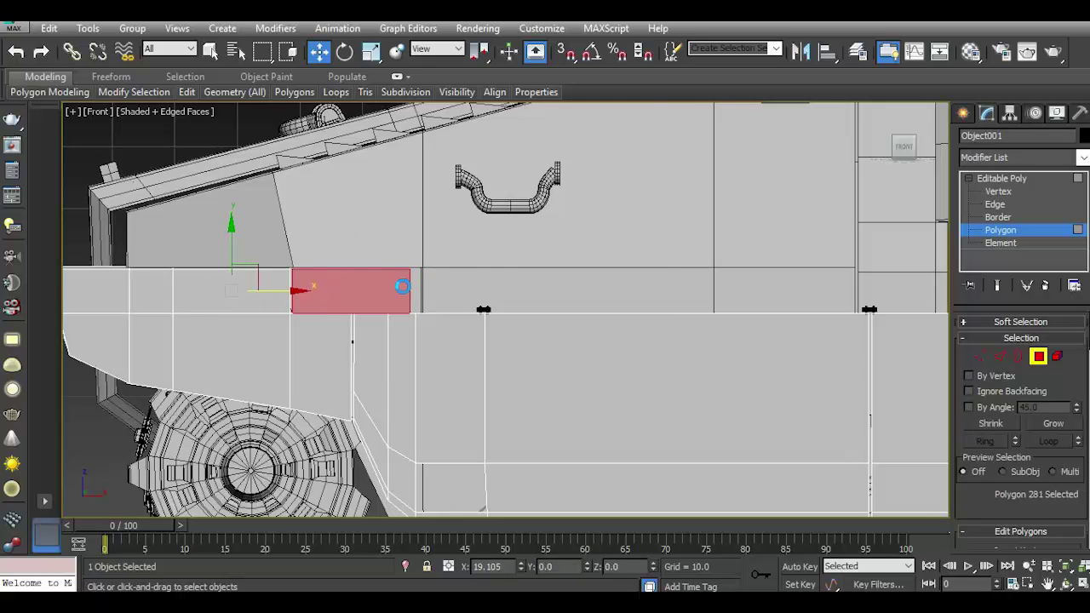
pyautogui.click(610, 328)
pyautogui.click(970, 179)
pyautogui.click(389, 283)
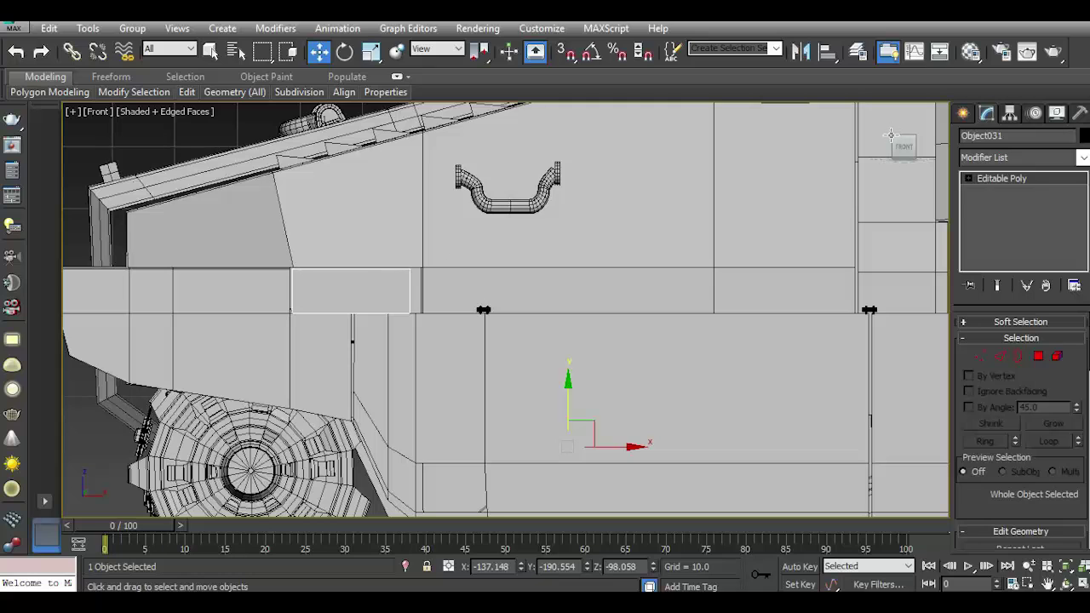
# Centre the new panel's pivot on the object using Affect Pivot Only.
pyautogui.click(1010, 114)
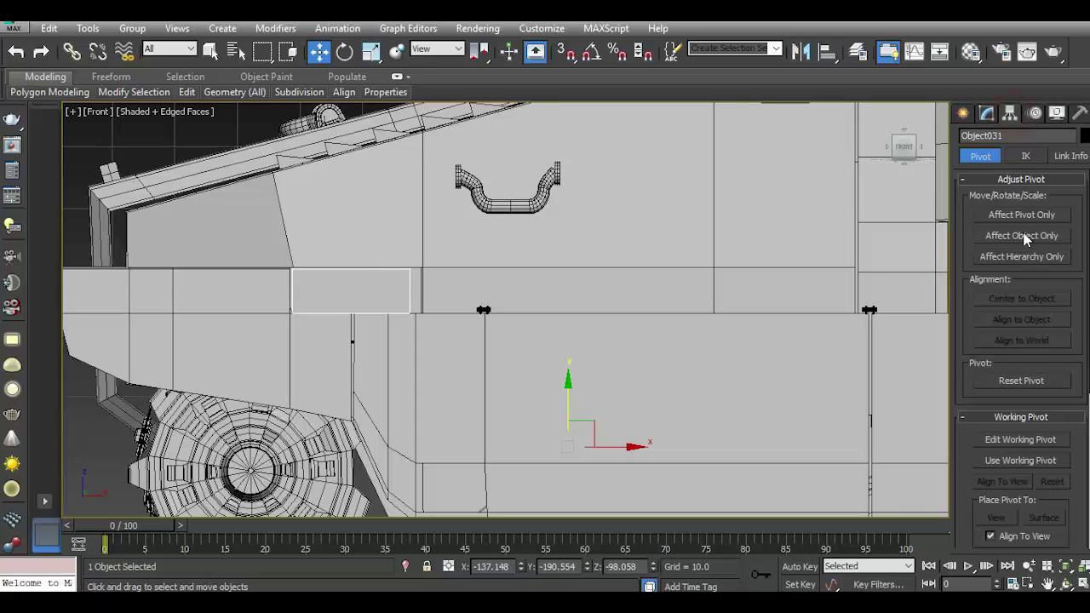
pyautogui.click(1023, 214)
pyautogui.click(1015, 298)
pyautogui.click(987, 113)
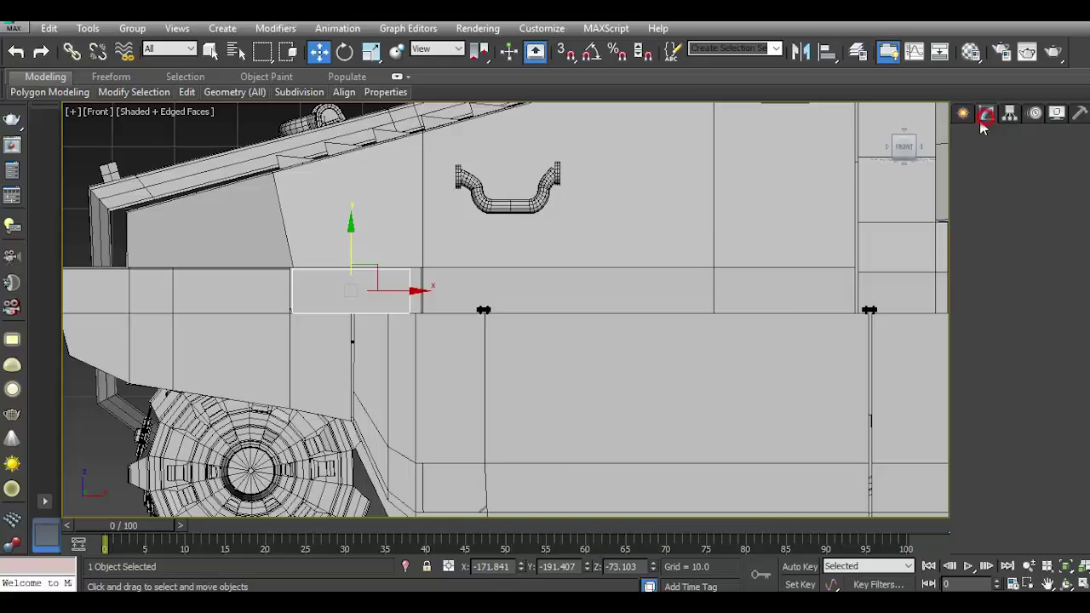
# In perspective view, nudge the panel into place and select its two vertical edges.
pyautogui.scroll(-5, 613, 303)
pyautogui.press('p')
pyautogui.moveTo(614, 303)
pyautogui.keyDown('alt'); pyautogui.mouseDown(button='middle')
pyautogui.moveTo(871, 267)
pyautogui.moveTo(719, 328)
pyautogui.mouseUp(button='middle'); pyautogui.keyUp('alt')
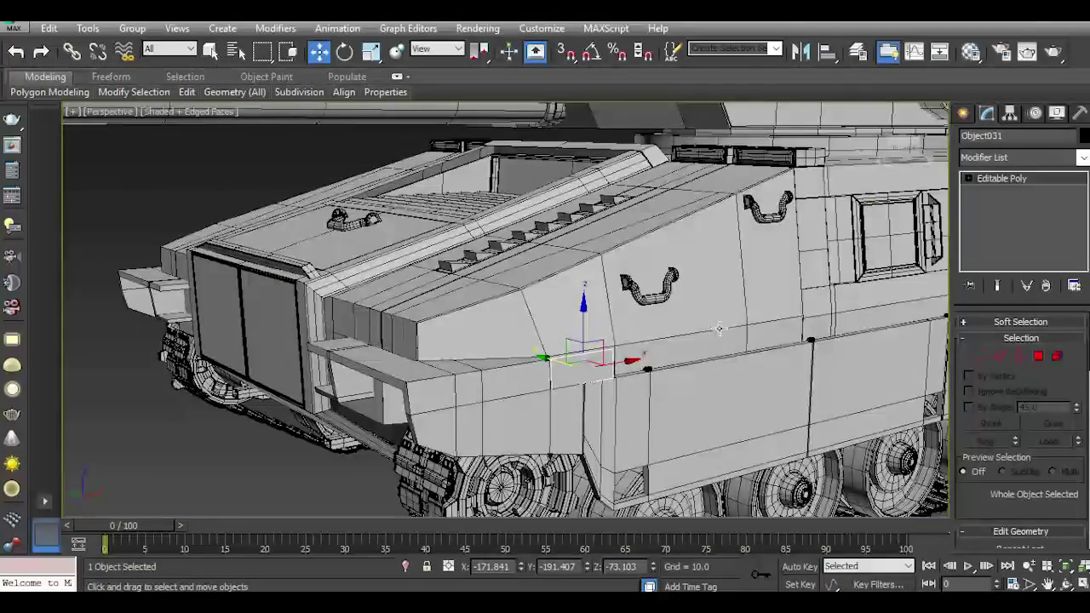
pyautogui.scroll(4, 599, 371)
pyautogui.moveTo(582, 361); pyautogui.dragTo(579, 354)
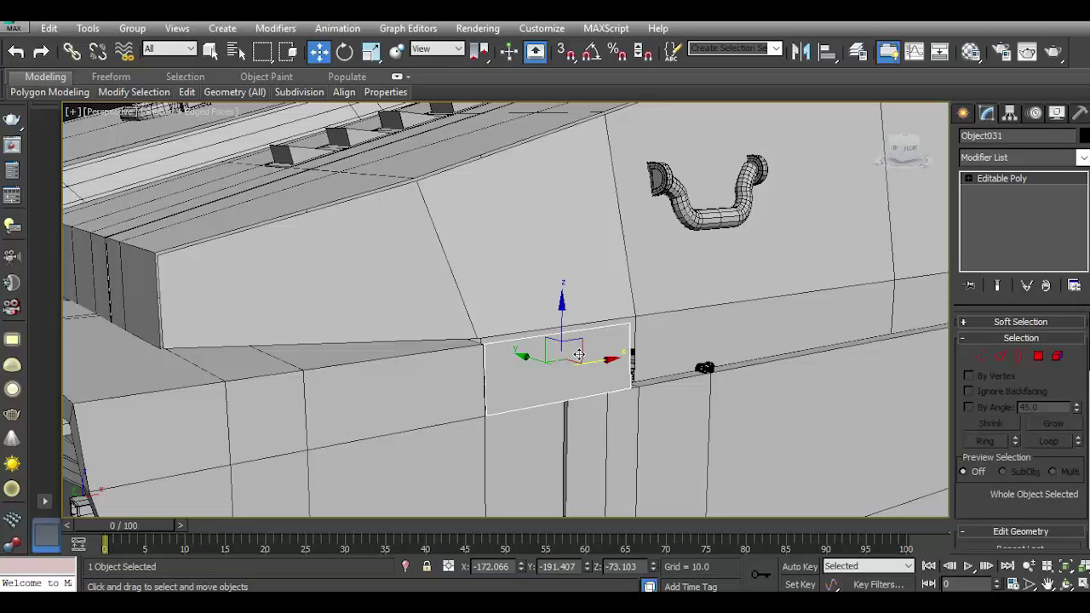
pyautogui.click(1006, 359)
pyautogui.click(629, 351)
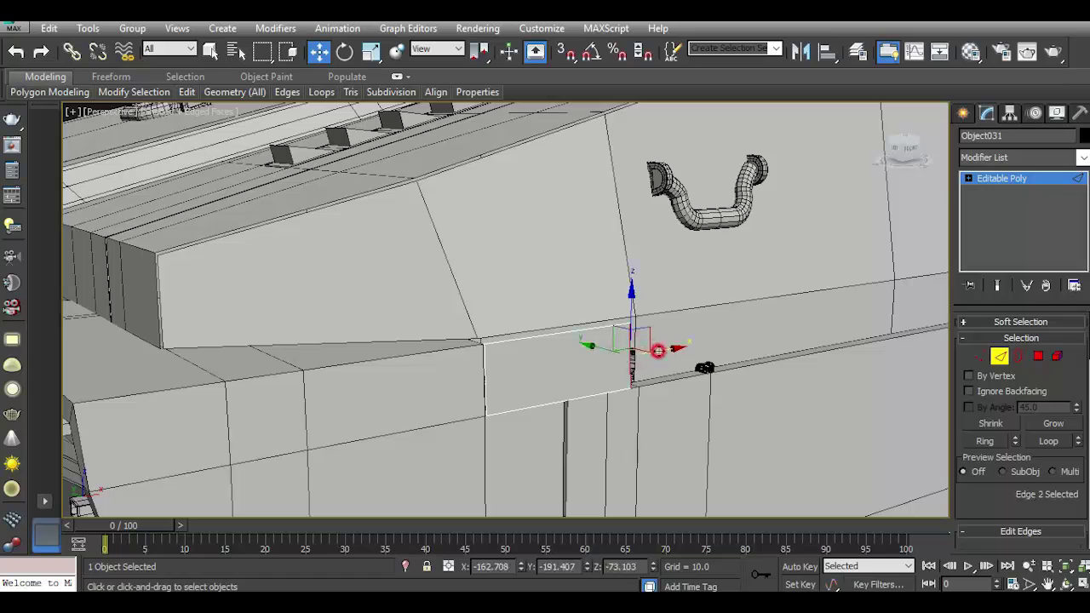
pyautogui.click(484, 367)
# Add a Shell modifier (inner 1.48, outer 3.62) to the panel and shift it slightly back.
pyautogui.scroll(2, 610, 395)
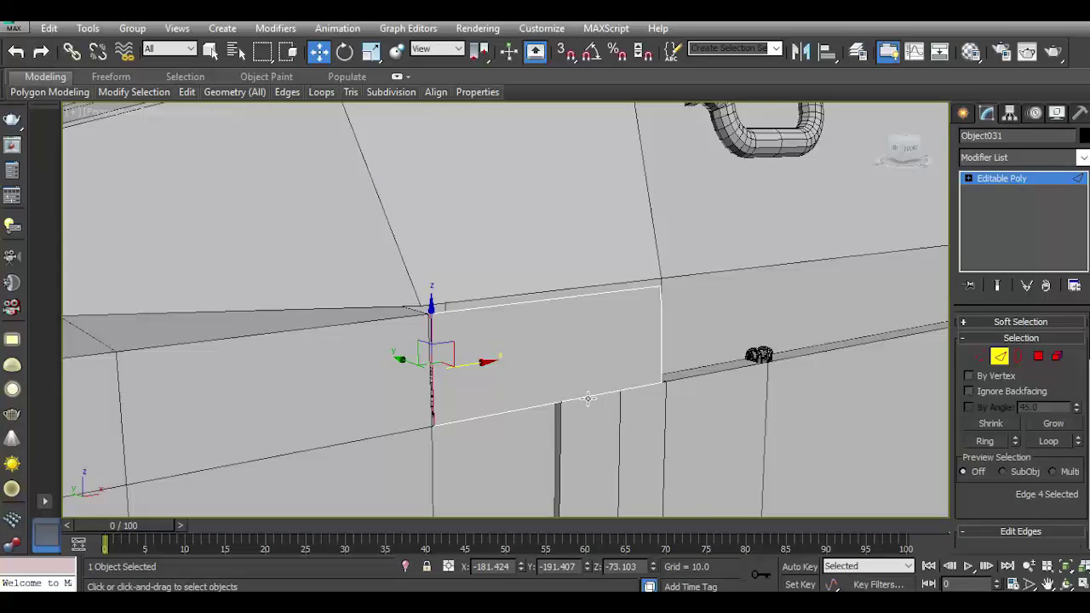
pyautogui.click(1053, 181)
pyautogui.click(1023, 156)
pyautogui.scroll(-10, 1061, 365)
pyautogui.scroll(-5, 1023, 415)
pyautogui.click(1004, 446)
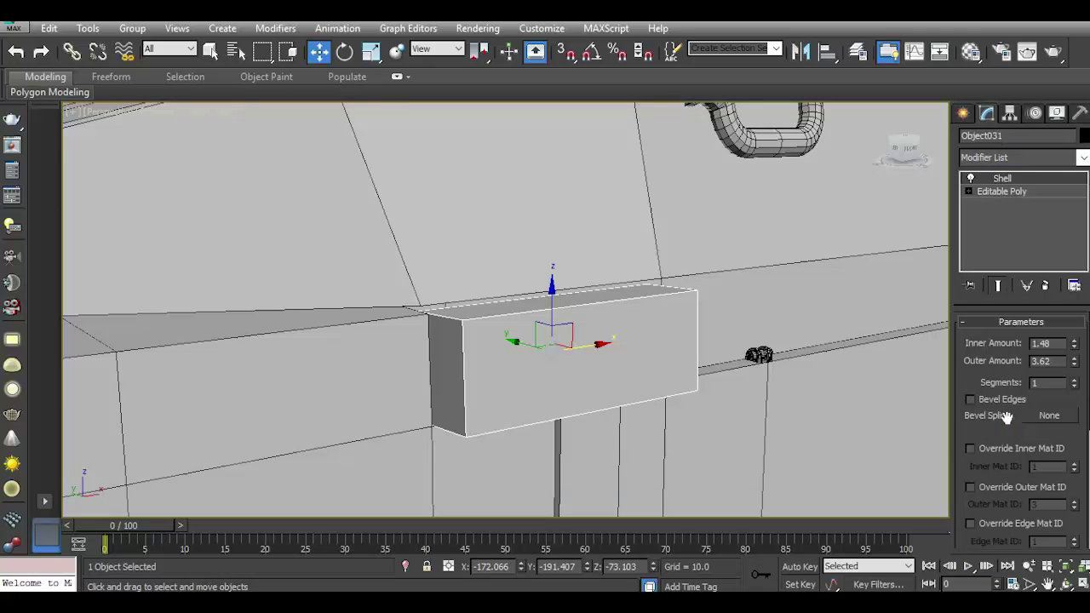
pyautogui.moveTo(518, 343); pyautogui.dragTo(487, 330)
# Collapse the modifier stack and convert the panel to an editable poly.
pyautogui.rightClick(1031, 219)
pyautogui.click(933, 370)
pyautogui.rightClick(1022, 213)
pyautogui.click(996, 358)
pyautogui.click(1039, 356)
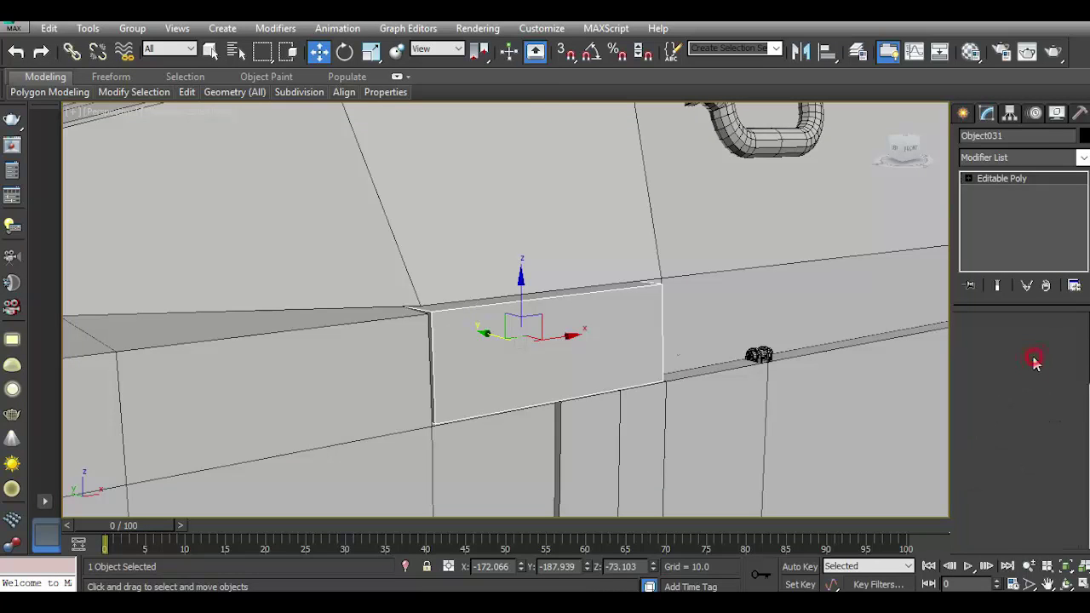
# Inset the panel's front face twice by 0.246 and push it slightly inward.
pyautogui.click(604, 344)
pyautogui.scroll(2, 604, 344)
pyautogui.scroll(-3, 1027, 502)
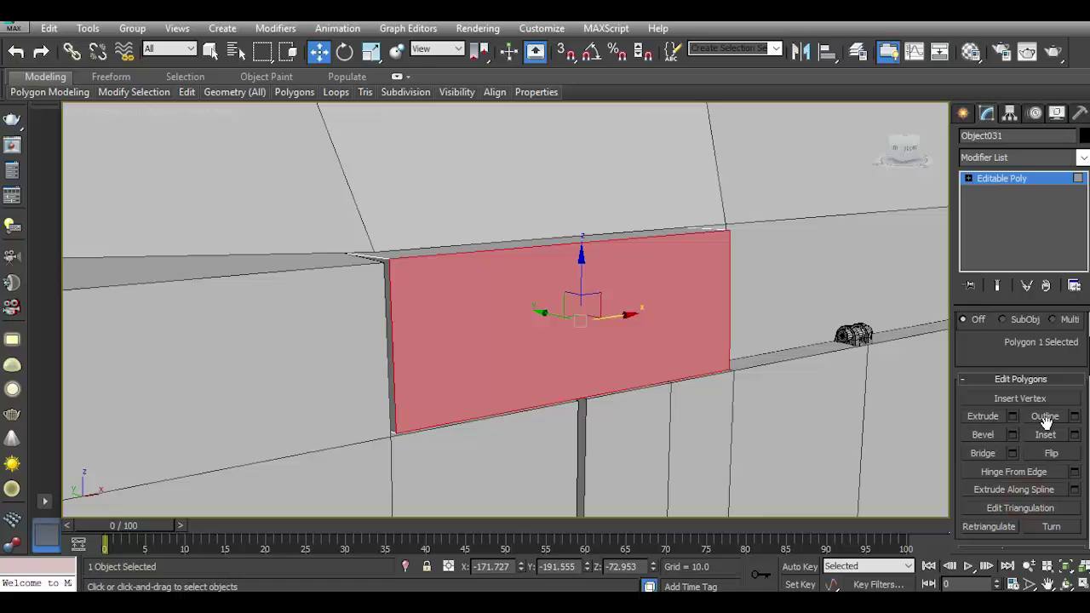
pyautogui.click(1076, 435)
pyautogui.moveTo(516, 341); pyautogui.dragTo(519, 343)
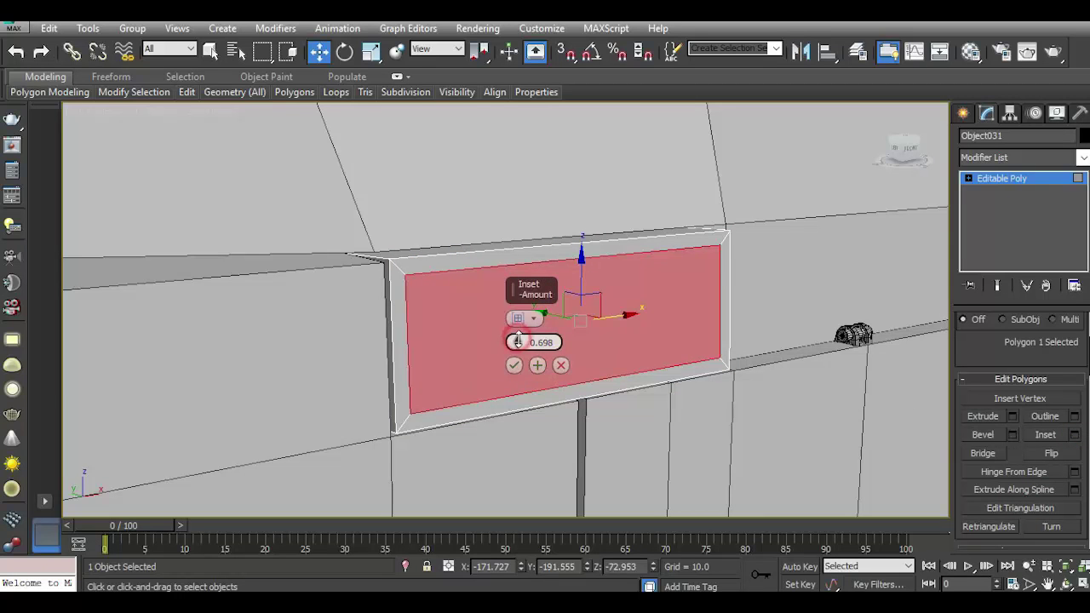
pyautogui.click(537, 365)
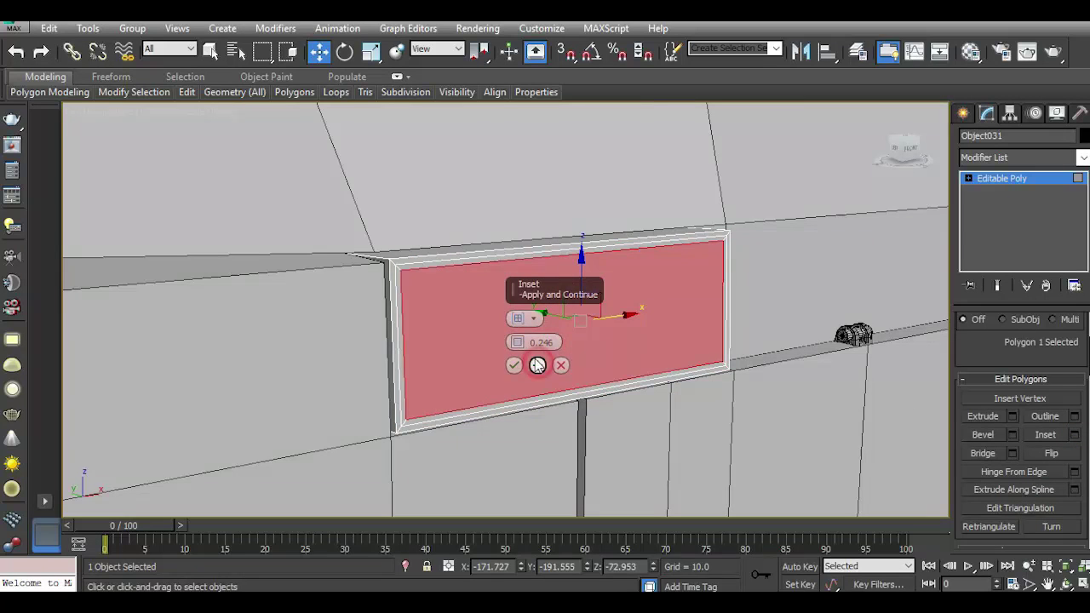
pyautogui.click(514, 365)
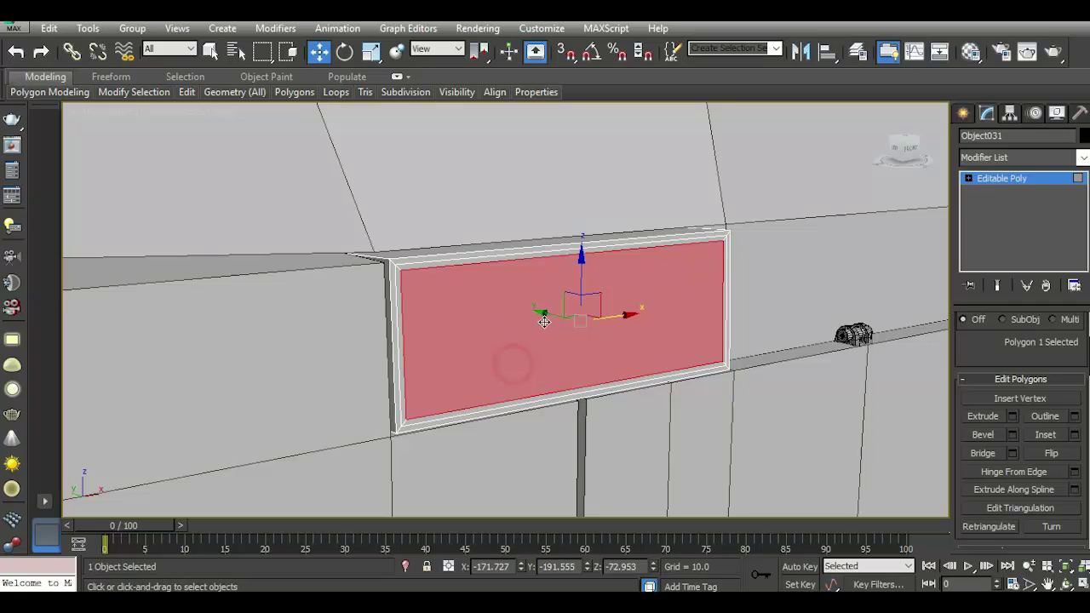
pyautogui.moveTo(544, 315)
pyautogui.mouseDown()
pyautogui.moveTo(535, 313)
pyautogui.moveTo(540, 390)
pyautogui.mouseUp()
# Bevel the inset front face with height 0.192 and outline -1.0.
pyautogui.click(1013, 435)
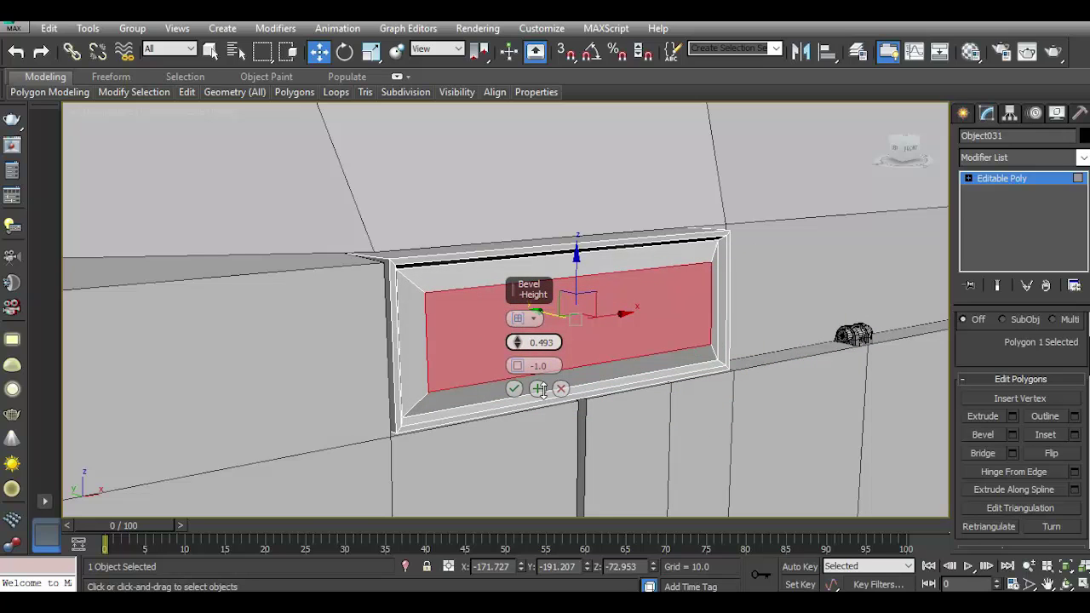
pyautogui.click(540, 388)
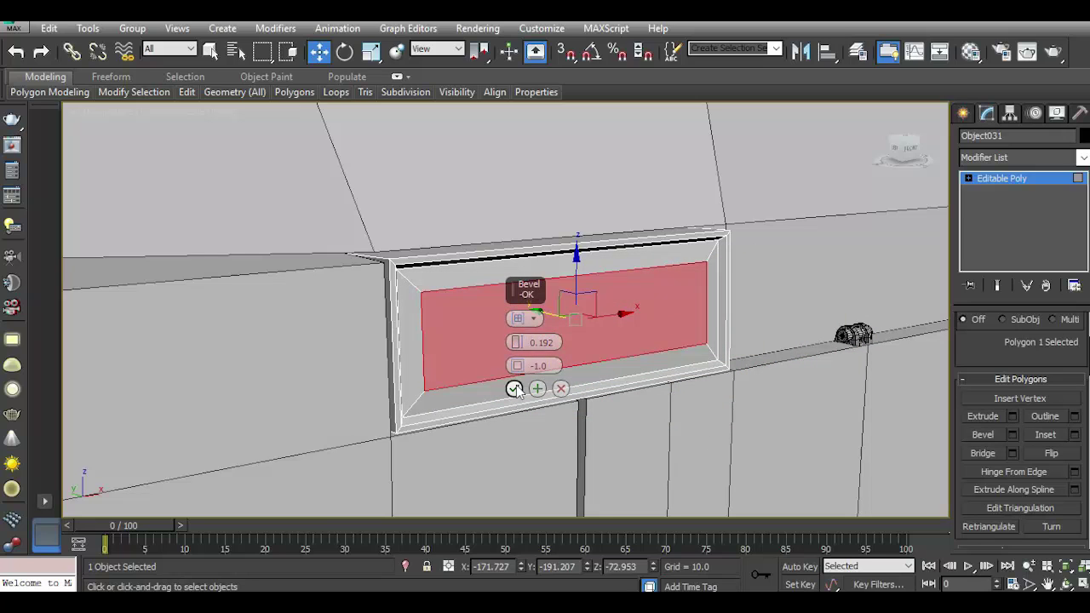
pyautogui.click(513, 389)
pyautogui.click(971, 179)
# Connect the ring of recess corner edges with 3 new edge loops.
pyautogui.click(995, 204)
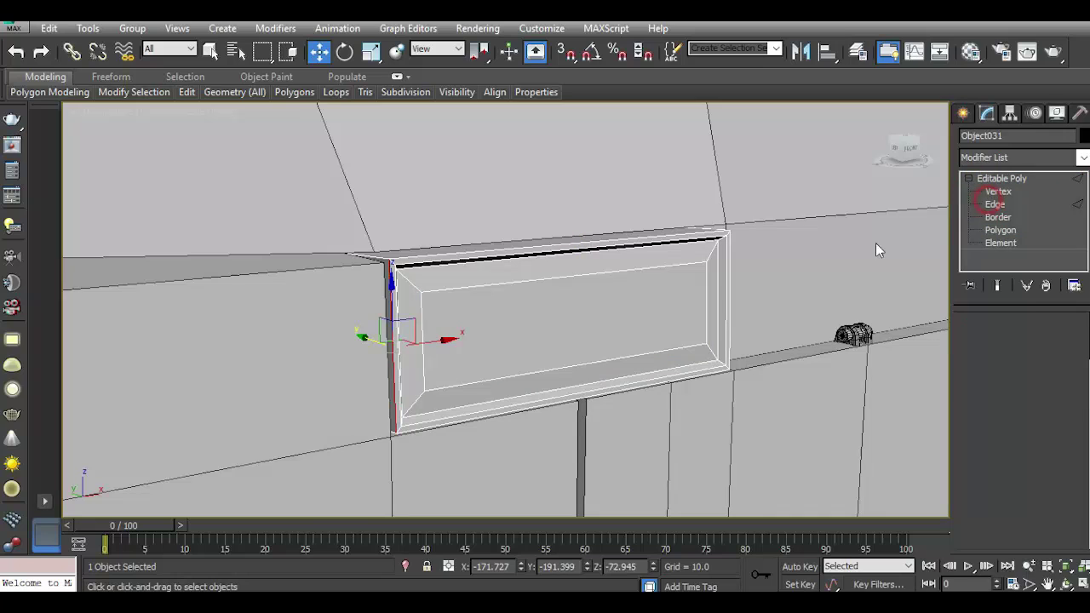
pyautogui.doubleClick(408, 286)
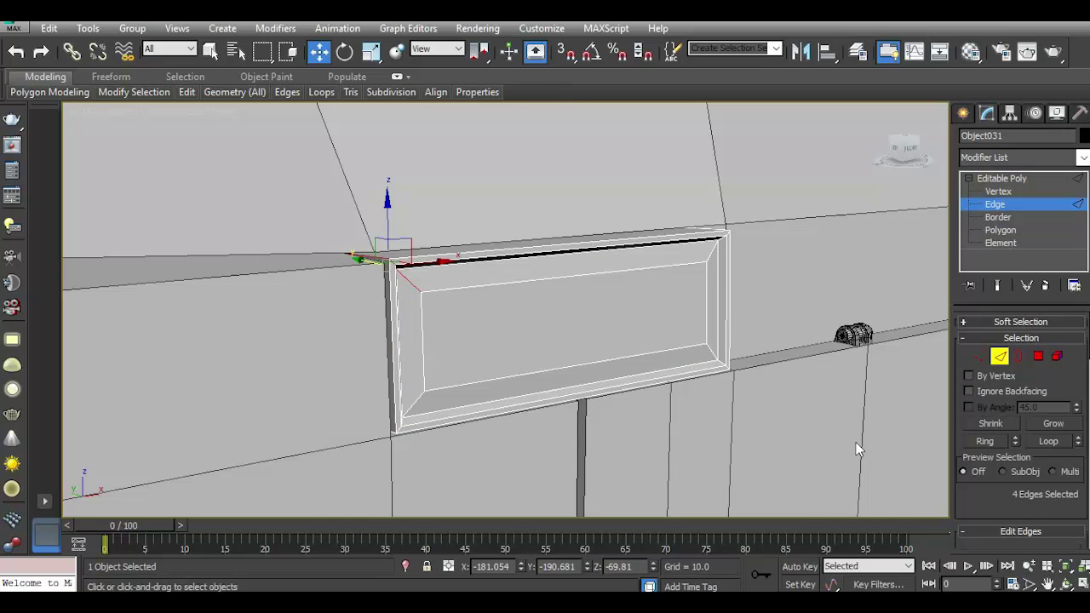
pyautogui.click(985, 441)
pyautogui.scroll(-3, 1058, 467)
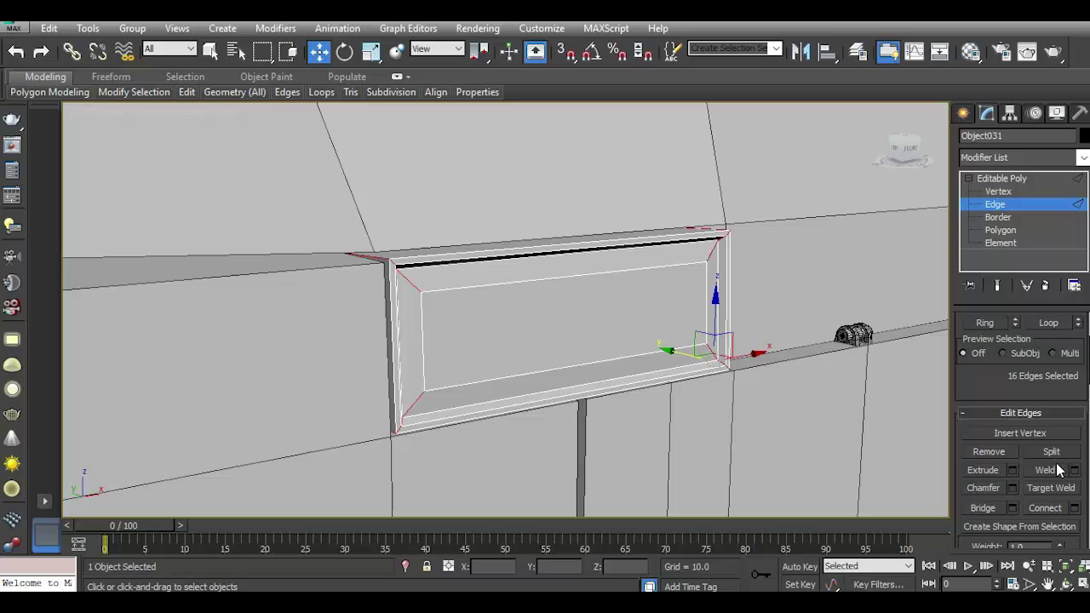
pyautogui.click(1074, 508)
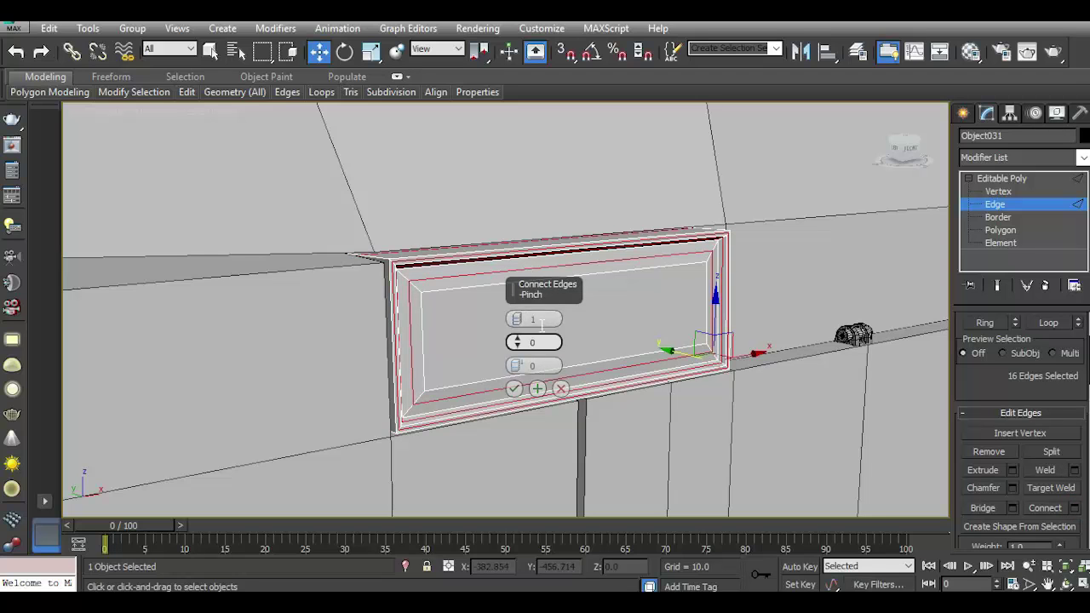
pyautogui.moveTo(519, 318); pyautogui.dragTo(519, 298)
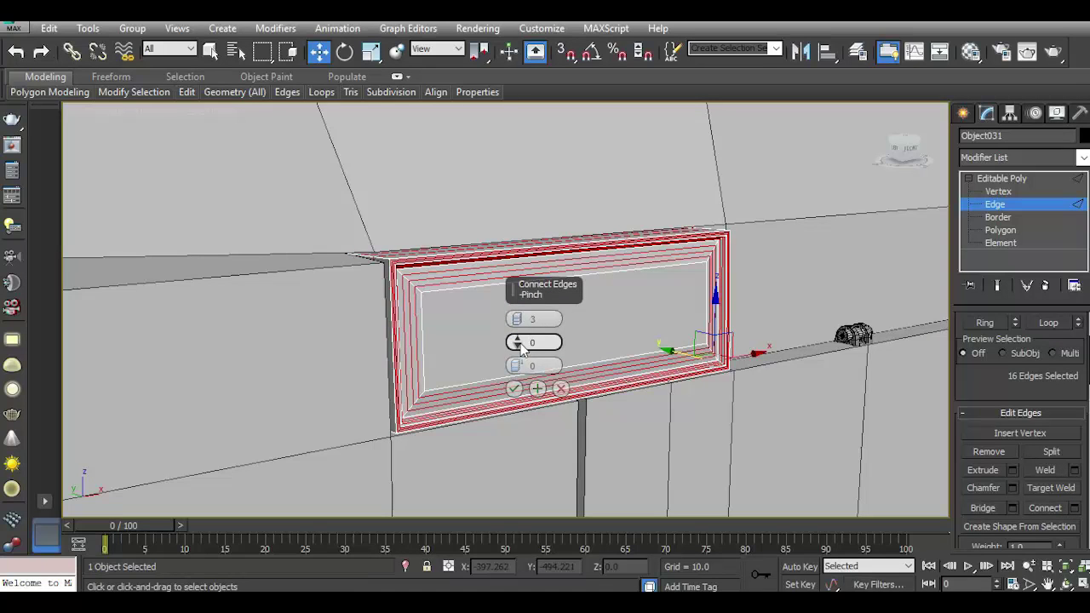
pyautogui.click(514, 389)
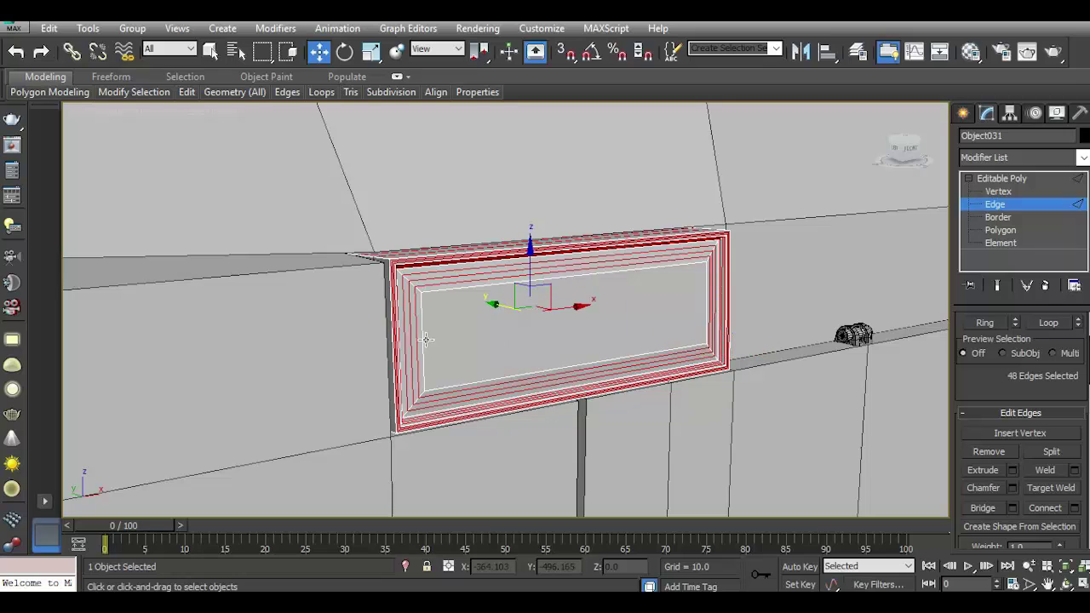
# Add pinched edge loops across the ring of recess side edges.
pyautogui.click(426, 339)
pyautogui.click(982, 323)
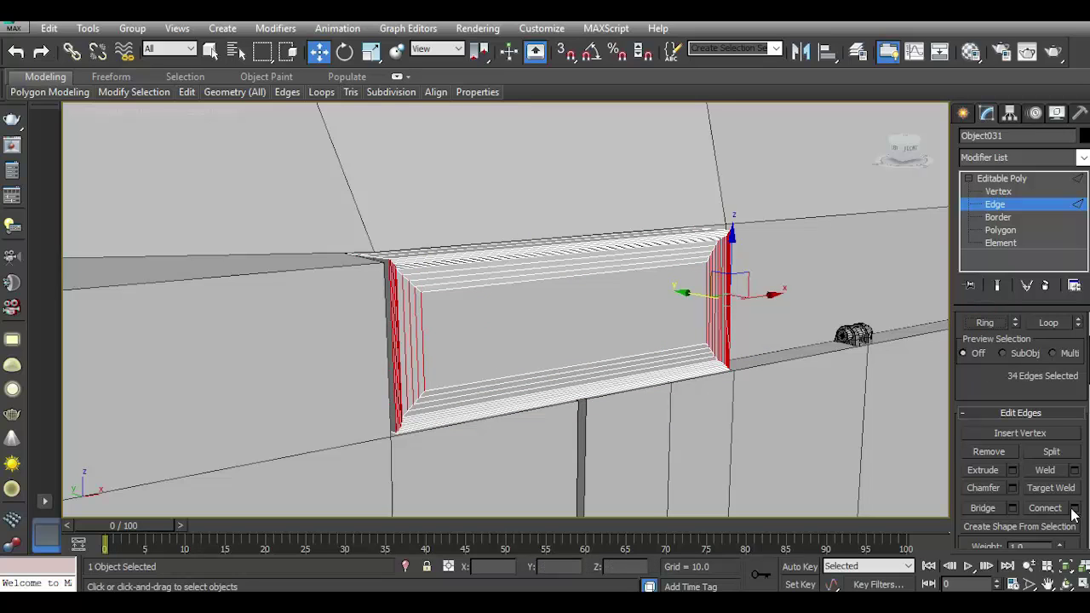
pyautogui.click(1074, 508)
pyautogui.moveTo(516, 341); pyautogui.dragTo(508, 101)
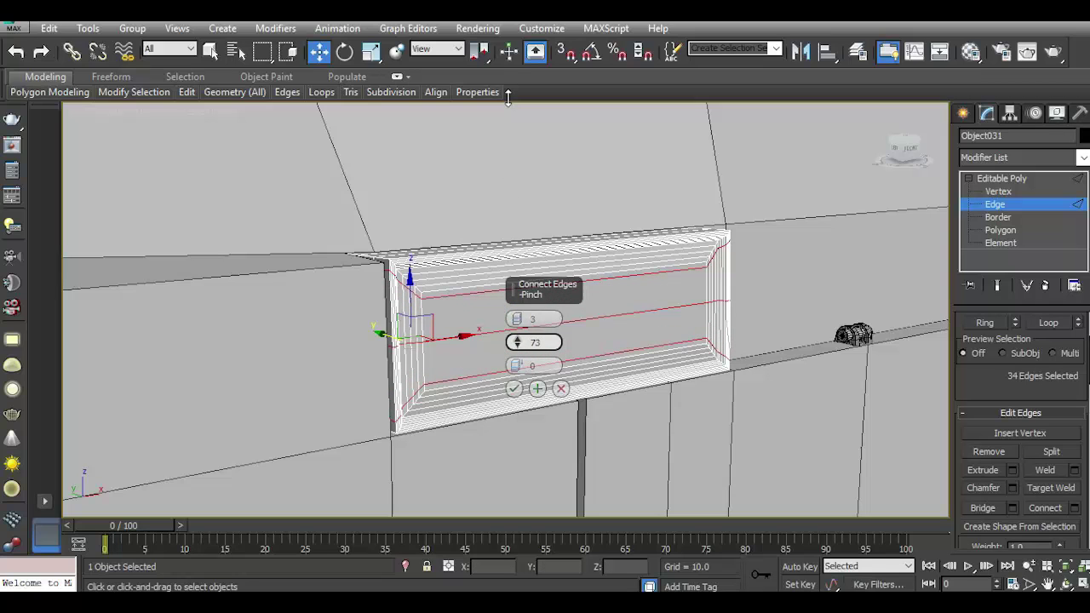
pyautogui.click(513, 389)
# Add pinched edge loops across the ring of recess bottom edges.
pyautogui.click(523, 367)
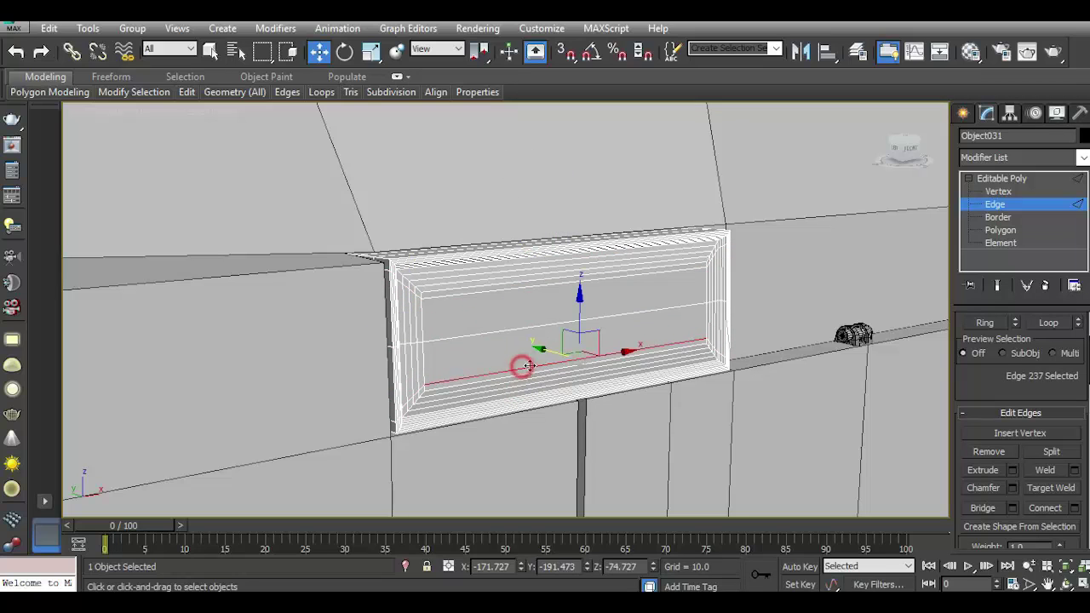
pyautogui.click(991, 324)
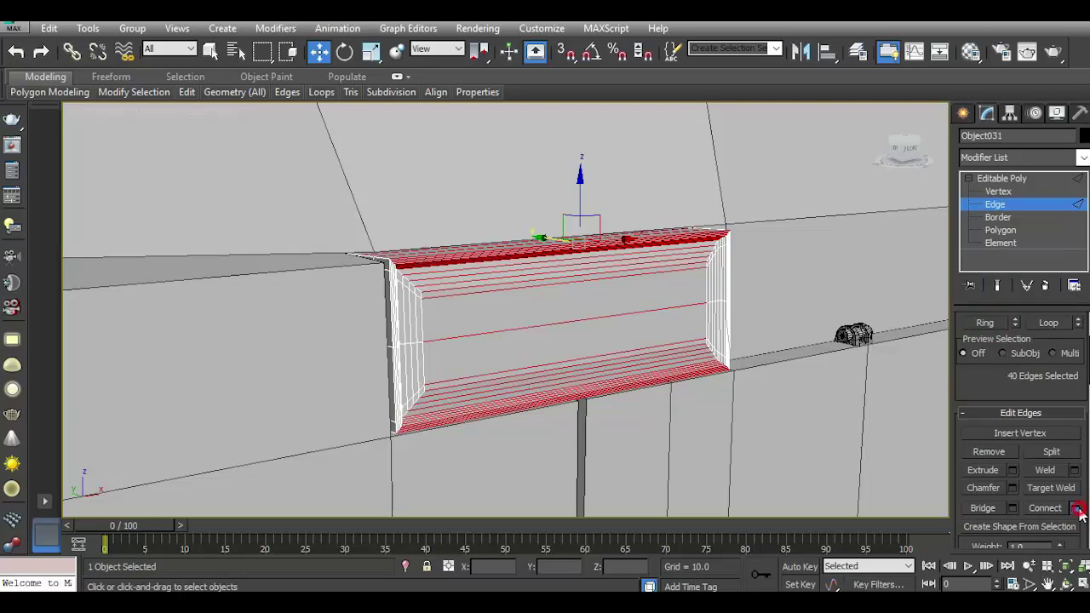
pyautogui.click(1077, 509)
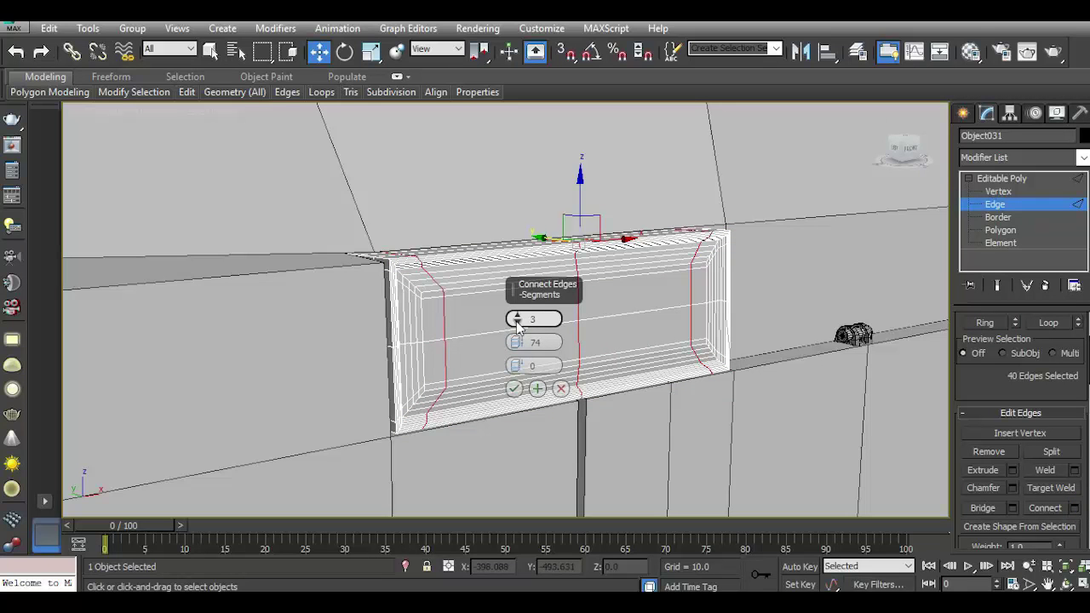
pyautogui.moveTo(516, 342); pyautogui.dragTo(506, 275)
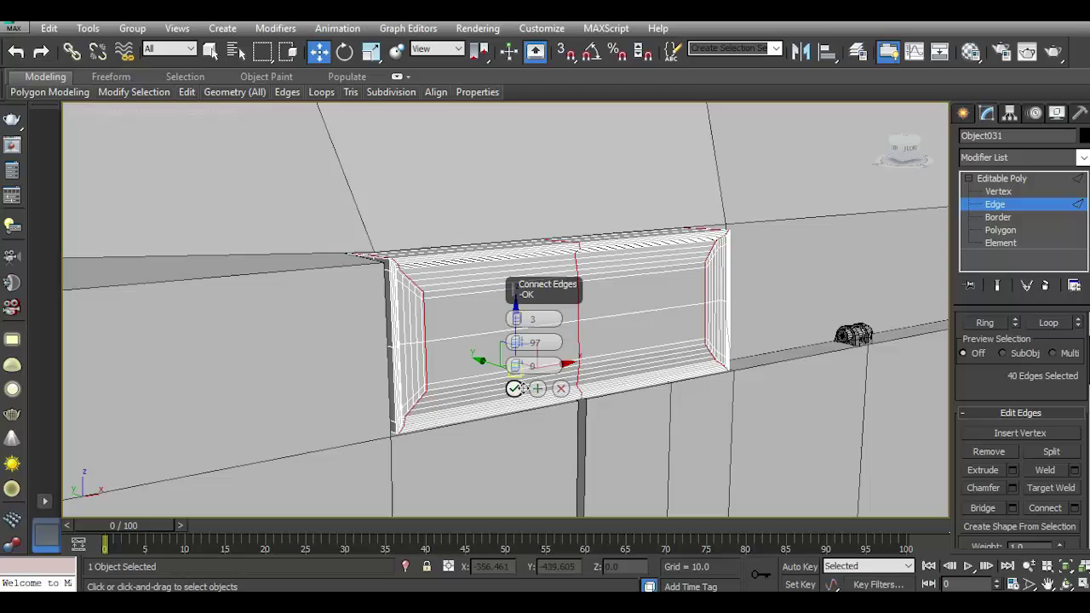
pyautogui.click(514, 389)
pyautogui.scroll(-5, 612, 366)
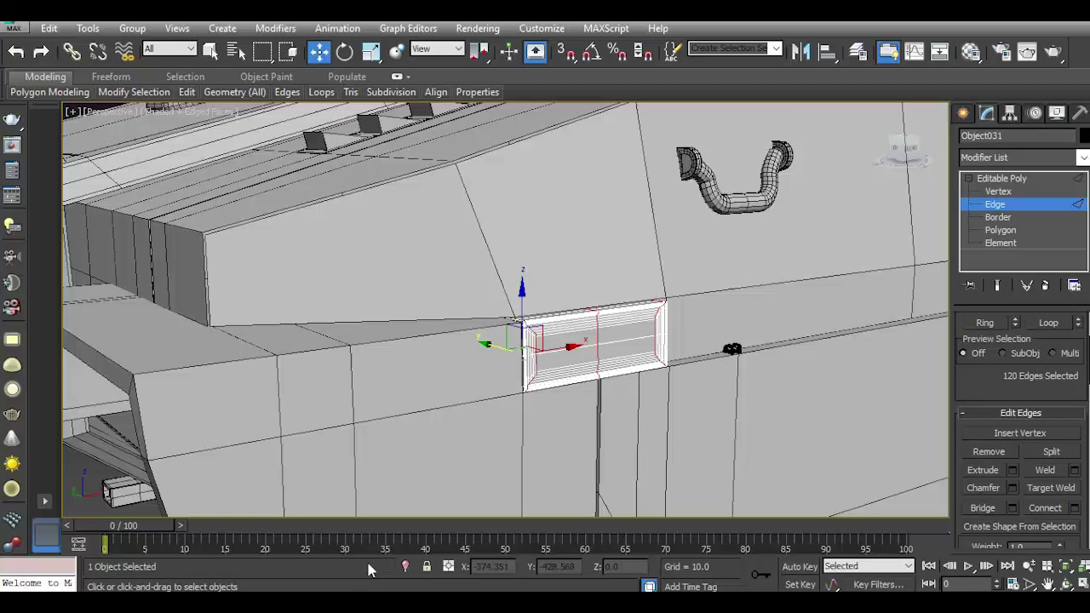
# Isolate Object031 in the viewport, pan to frame it, and reselect it at object level.
pyautogui.click(407, 568)
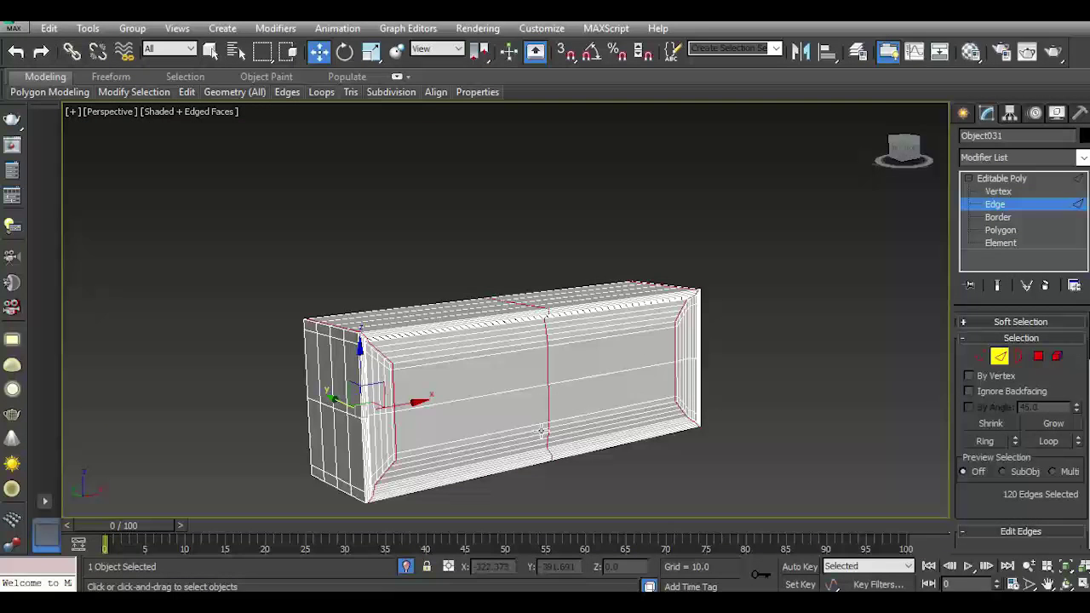
pyautogui.scroll(-3, 524, 435)
pyautogui.scroll(-5, 524, 435)
pyautogui.moveTo(727, 312)
pyautogui.mouseDown(button='middle')
pyautogui.moveTo(466, 391)
pyautogui.moveTo(278, 425)
pyautogui.mouseUp(button='middle')
pyautogui.click(1011, 178)
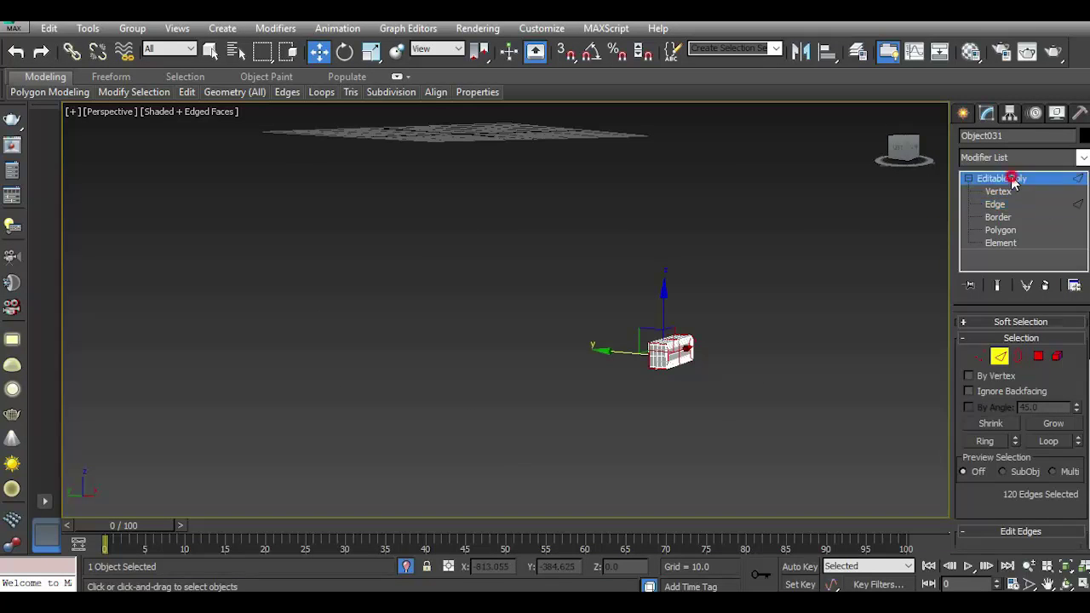
pyautogui.click(715, 393)
pyautogui.scroll(3, 681, 358)
pyautogui.click(682, 358)
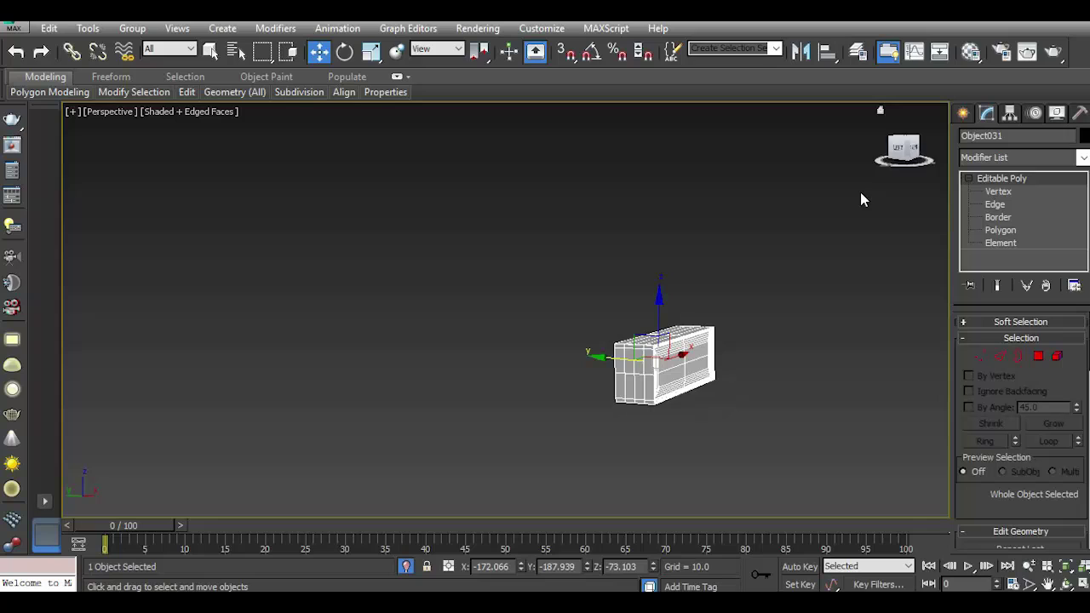
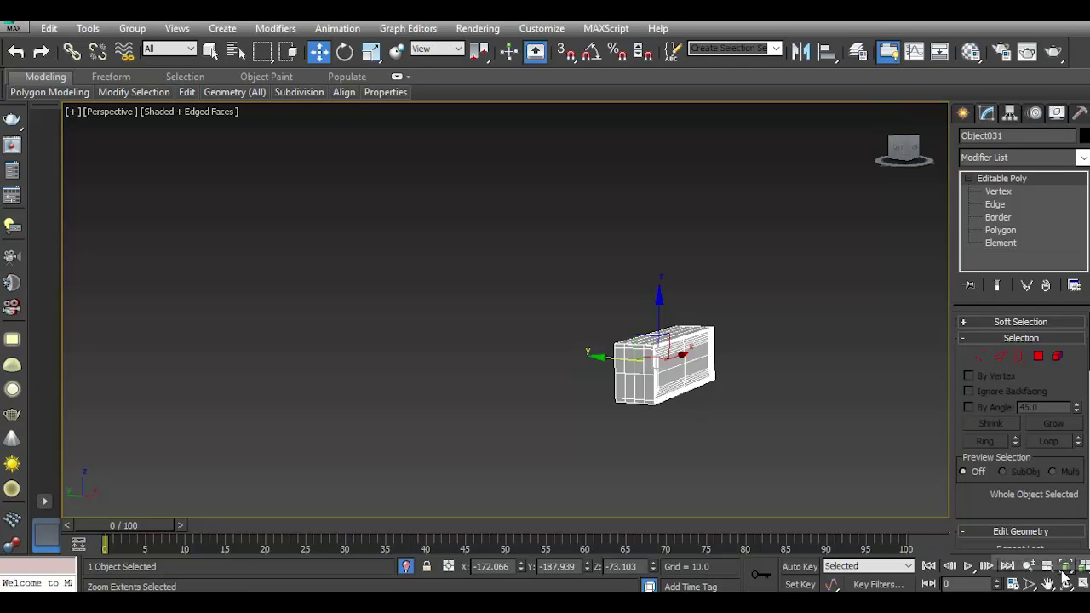
# Turn off Isolate Selection, zoom out and deselect the box so the whole tank shows.
pyautogui.moveTo(735, 385); pyautogui.dragTo(736, 387, button='middle')
pyautogui.rightClick(736, 388)
pyautogui.click(714, 445)
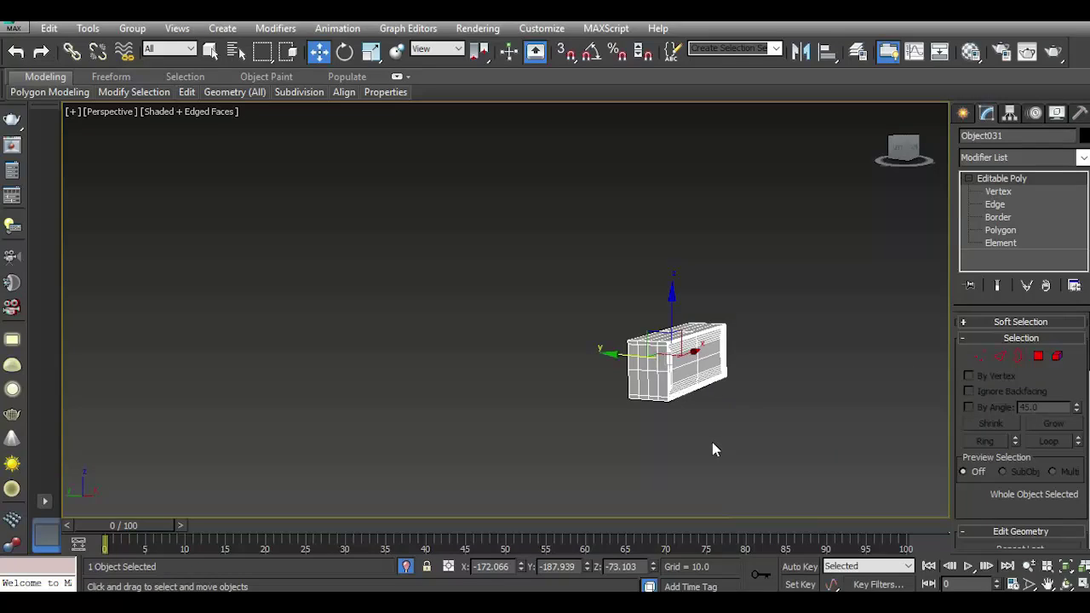
pyautogui.moveTo(712, 410); pyautogui.dragTo(752, 401, button='middle')
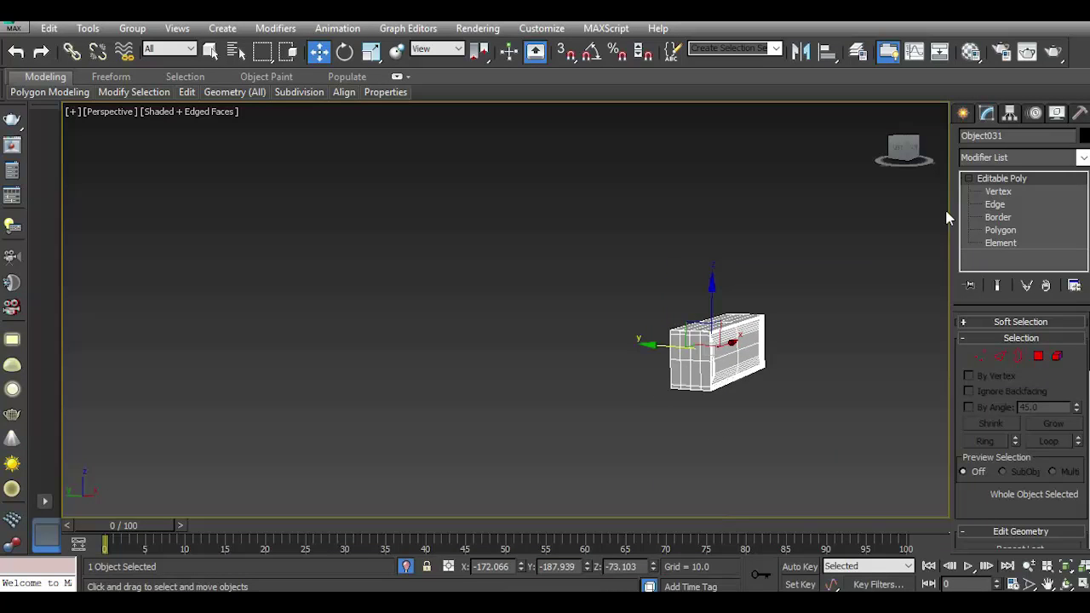
pyautogui.moveTo(905, 162); pyautogui.dragTo(908, 158)
pyautogui.click(408, 567)
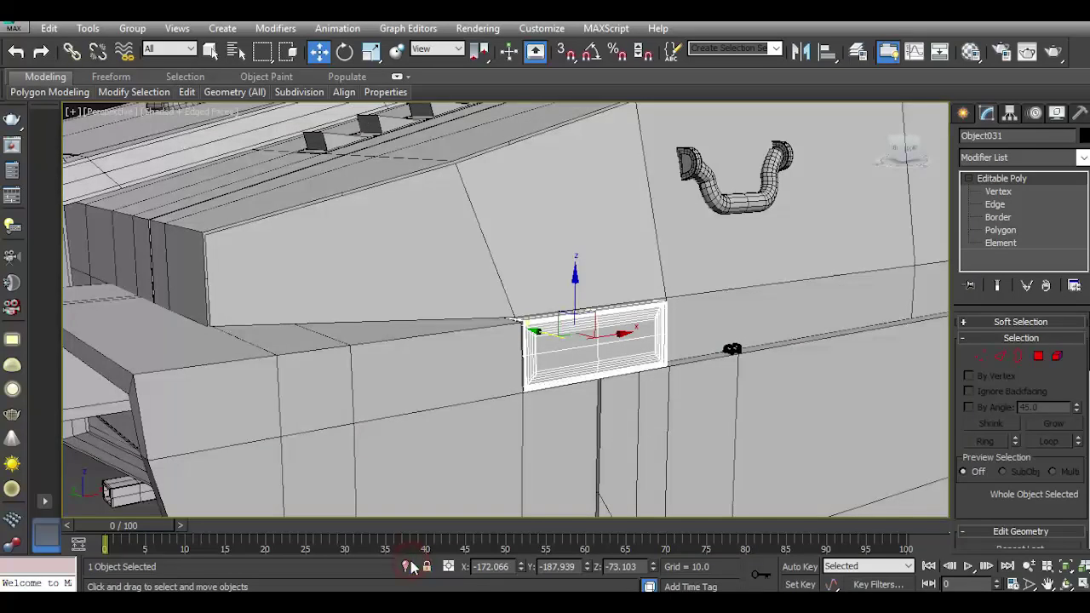
pyautogui.scroll(-5, 597, 377)
pyautogui.click(839, 500)
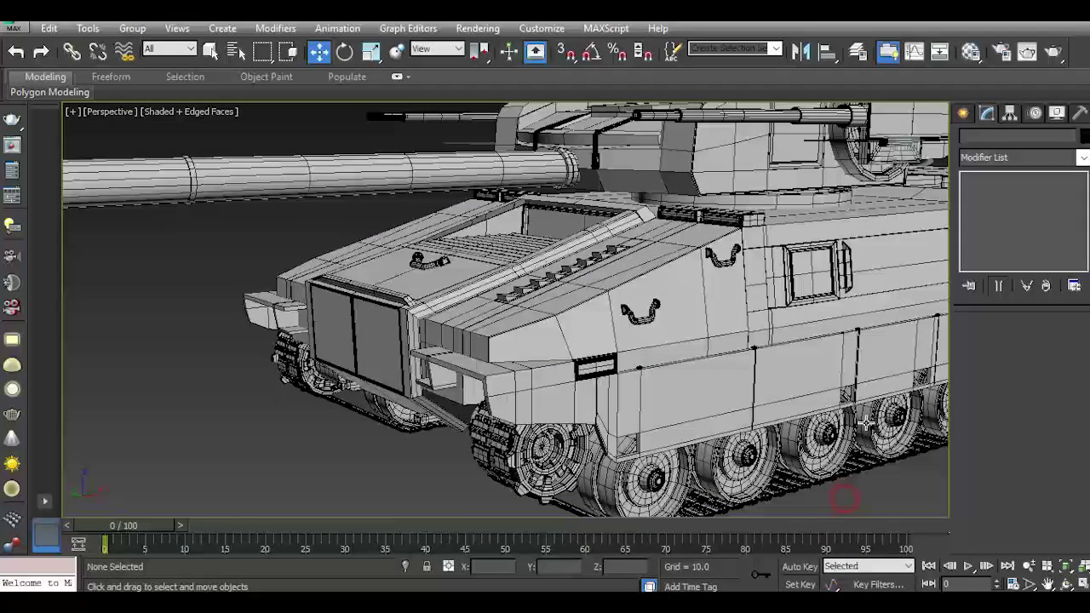
pyautogui.moveTo(898, 146)
pyautogui.mouseDown()
pyautogui.moveTo(905, 189)
pyautogui.moveTo(907, 170)
pyautogui.mouseUp()
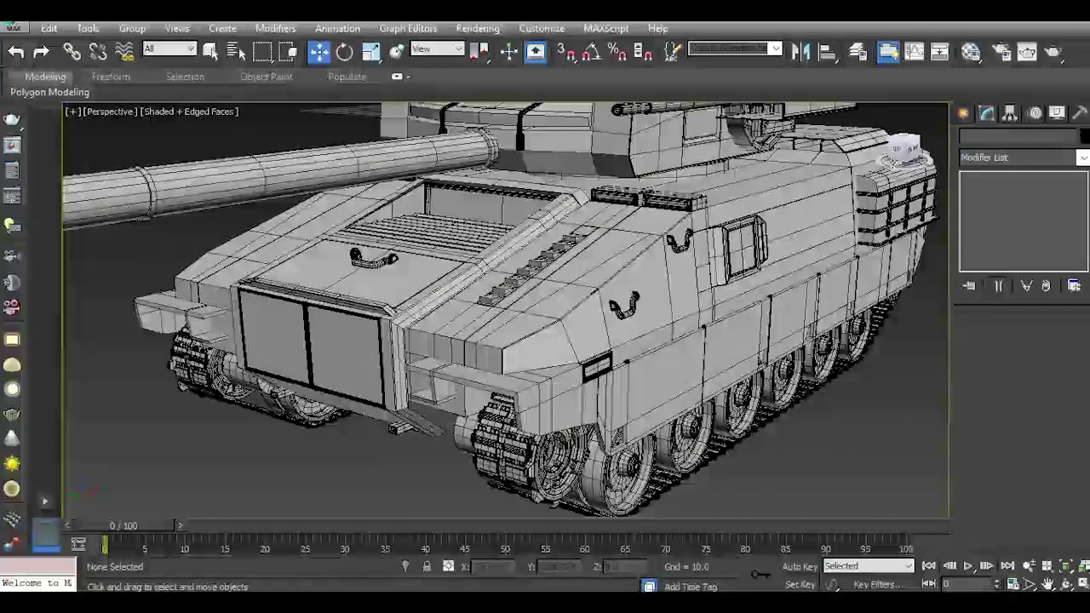
pyautogui.click(967, 116)
# Draw a small cylinder on the ground plane and raise it toward the tank's front.
pyautogui.click(995, 249)
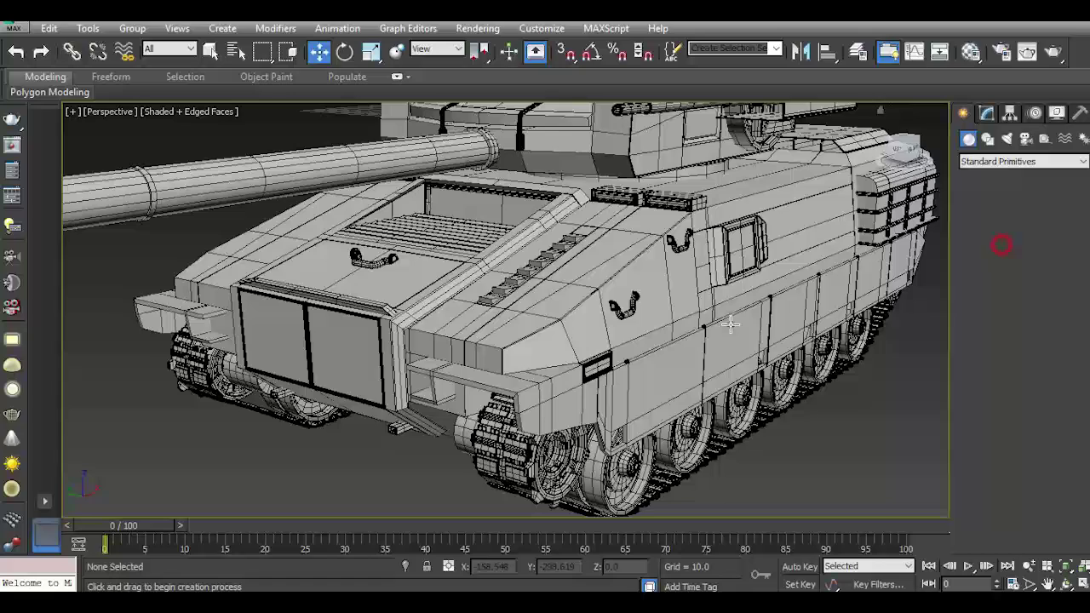
pyautogui.moveTo(498, 405); pyautogui.dragTo(558, 375, button='middle')
pyautogui.moveTo(470, 493); pyautogui.dragTo(493, 496)
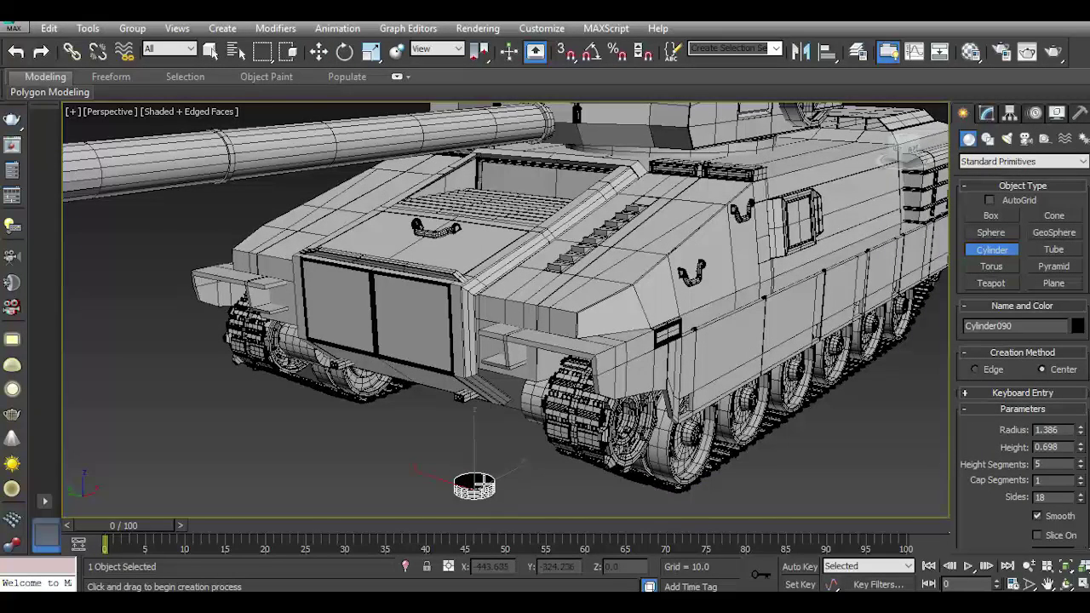
pyautogui.click(319, 52)
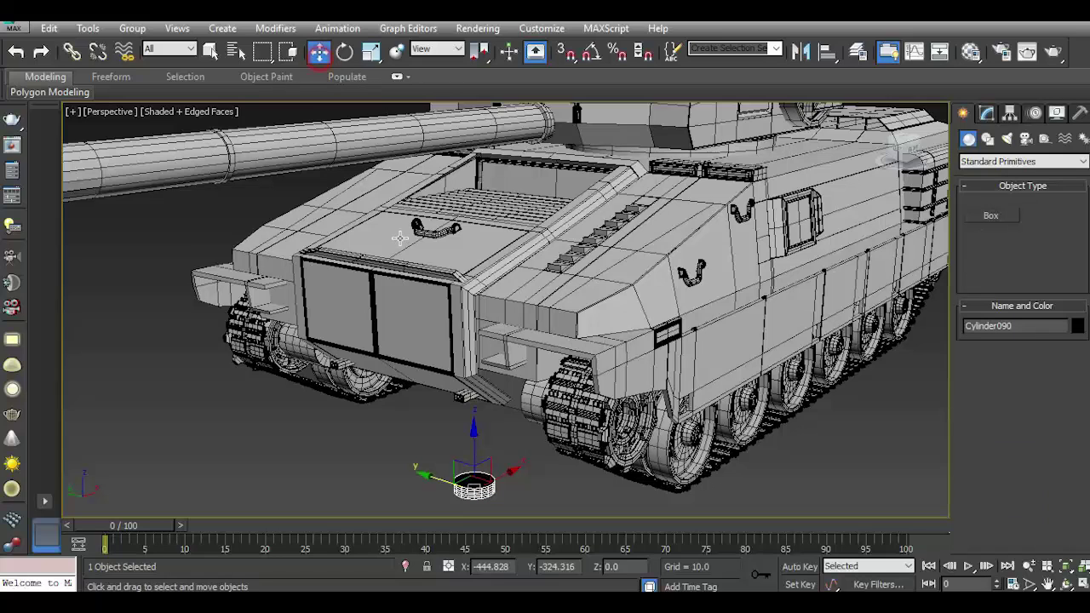
pyautogui.moveTo(472, 436); pyautogui.dragTo(484, 349)
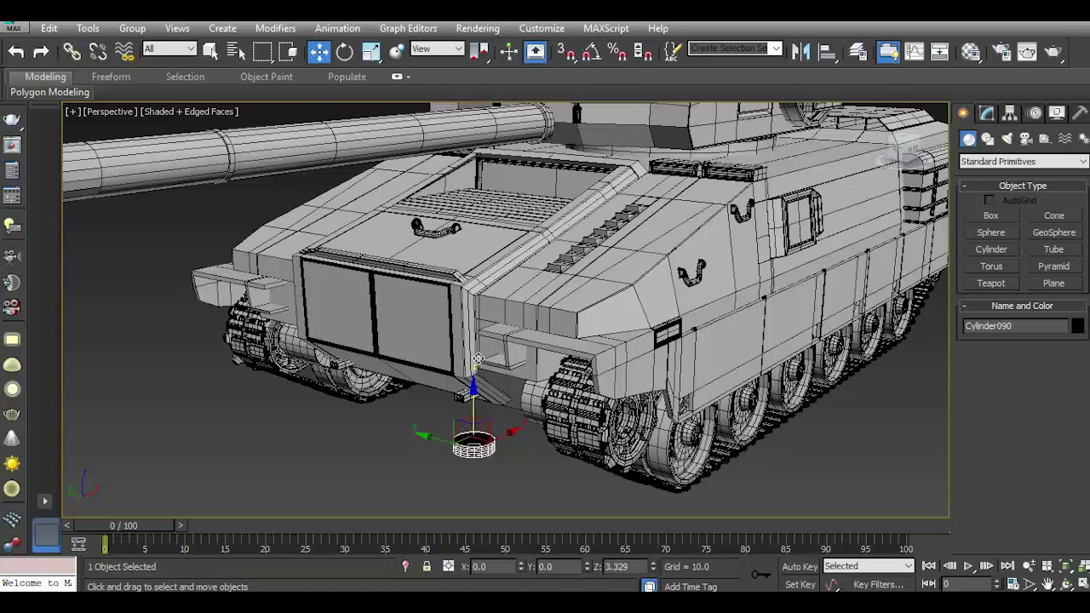
# In the Left view, move the cylinder beside the turret and down to the hull front.
pyautogui.scroll(1, 487, 352)
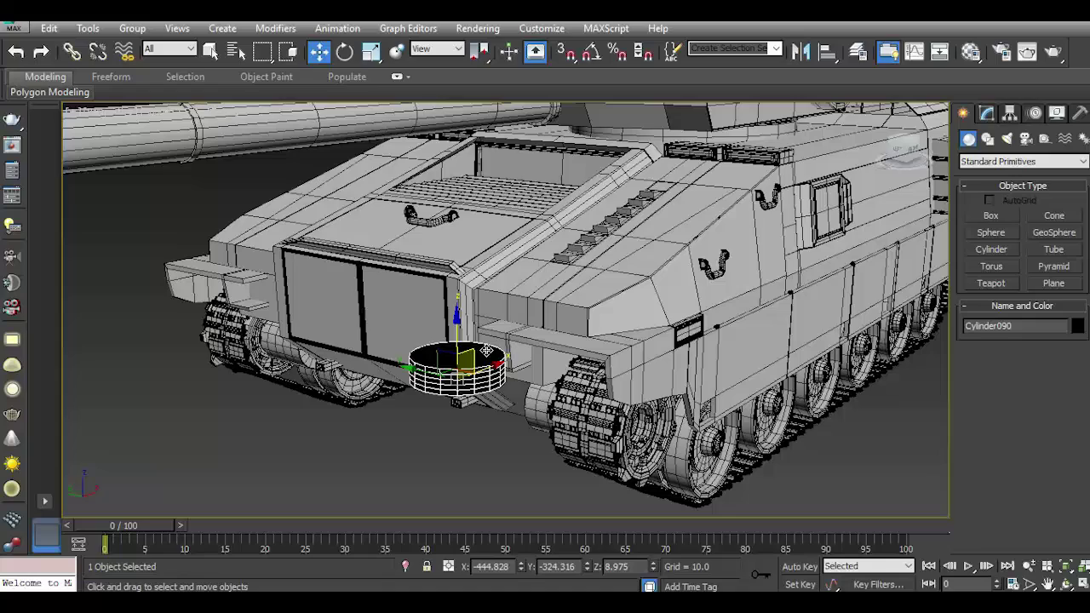
pyautogui.press('l')
pyautogui.scroll(-3, 417, 316)
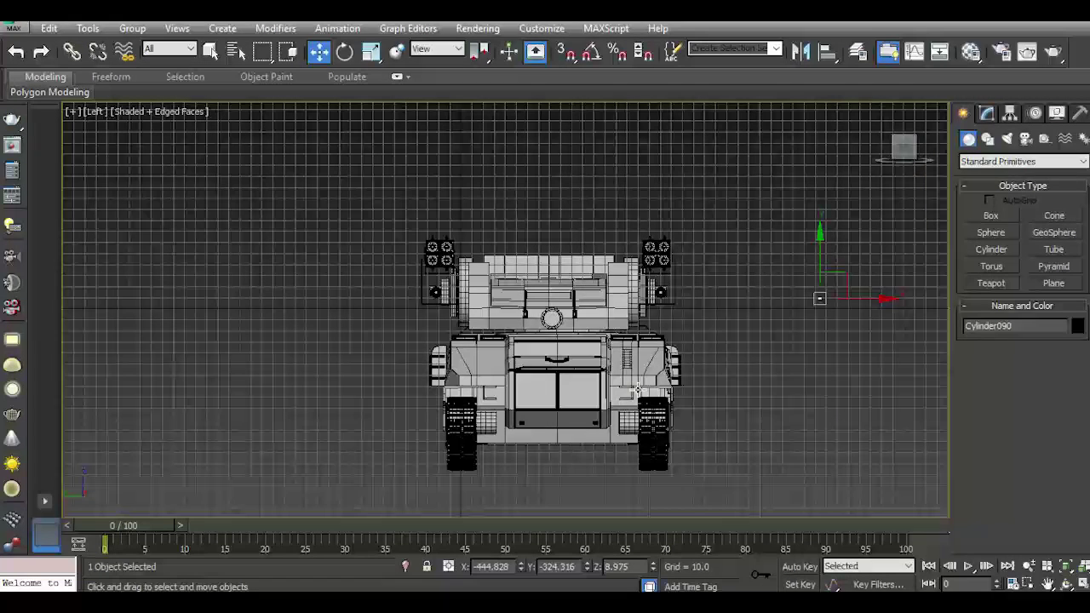
pyautogui.moveTo(864, 310); pyautogui.dragTo(675, 310)
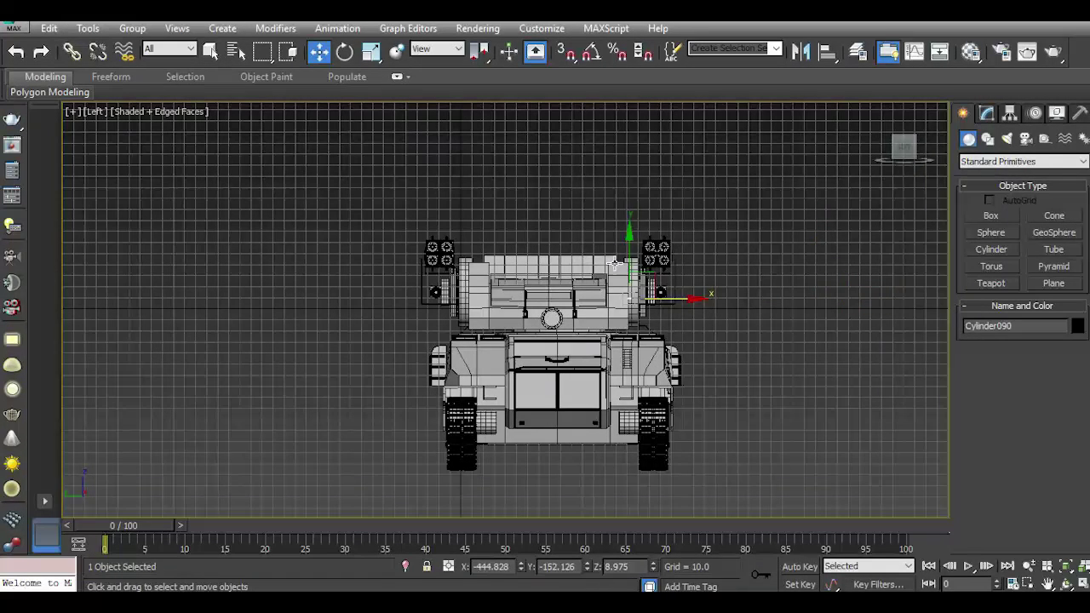
pyautogui.moveTo(628, 264)
pyautogui.mouseDown()
pyautogui.moveTo(628, 345)
pyautogui.moveTo(626, 329)
pyautogui.mouseUp()
pyautogui.scroll(3, 634, 392)
pyautogui.scroll(3, 650, 378)
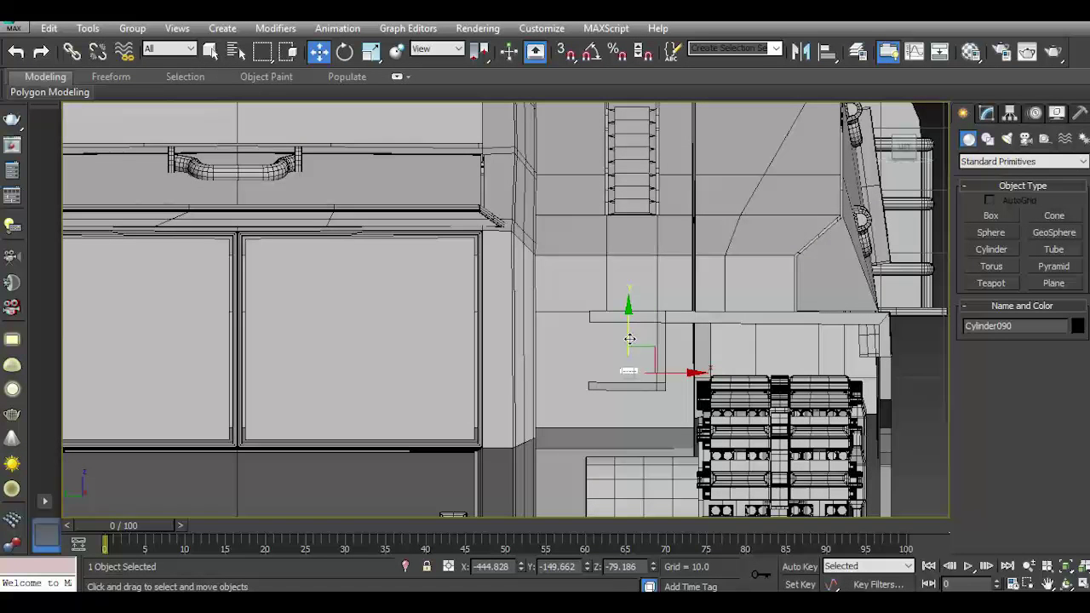
# Rotate the cylinder 90° about X with Angle Snap on.
pyautogui.click(344, 52)
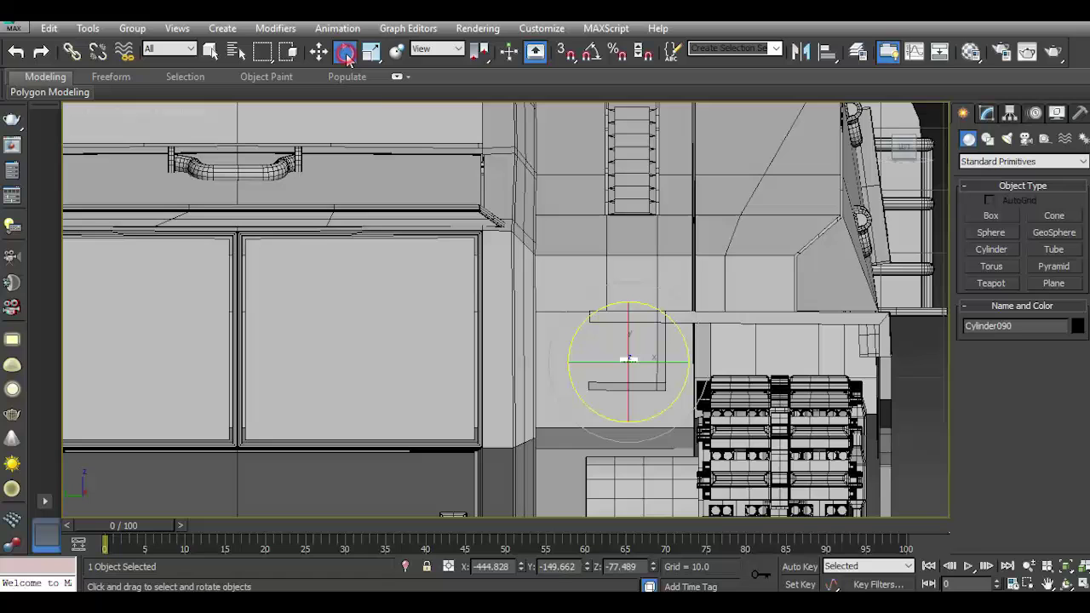
pyautogui.click(592, 52)
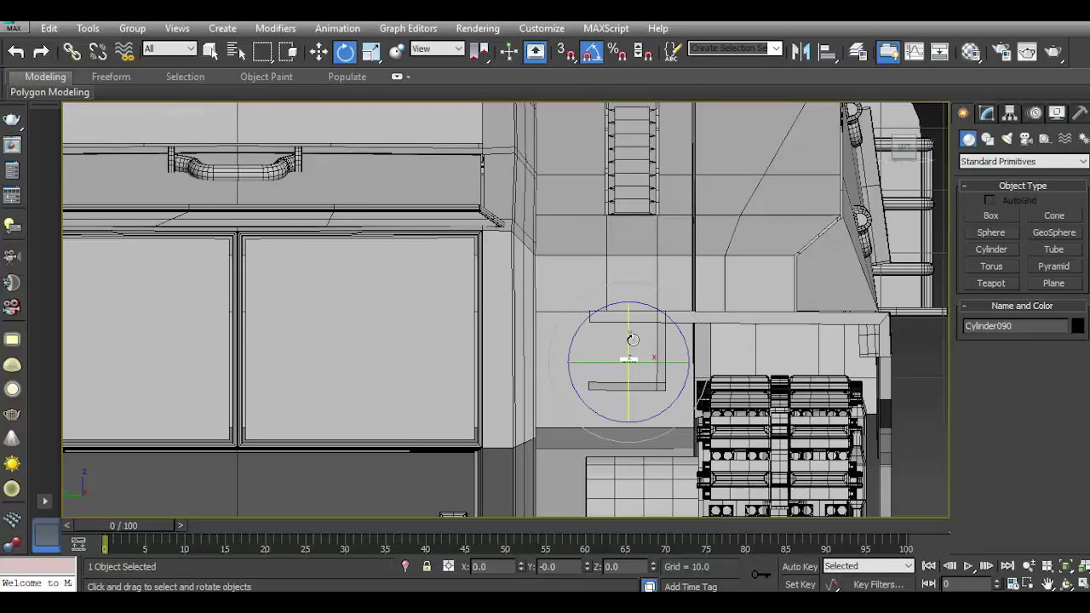
pyautogui.moveTo(633, 342); pyautogui.dragTo(634, 347)
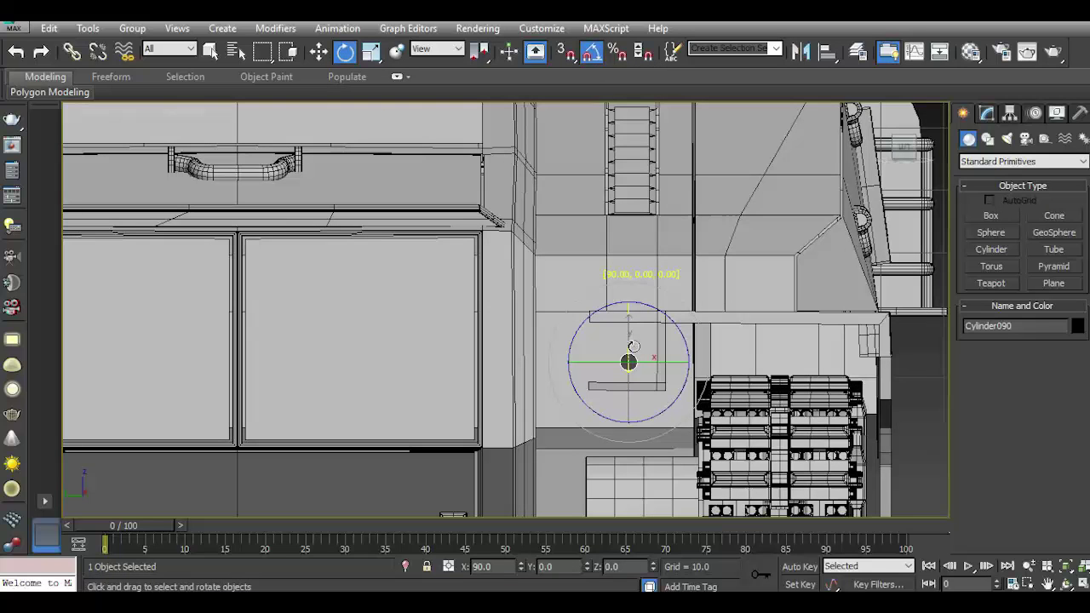
# Set the cylinder radius to 4.503 and nudge it into position.
pyautogui.click(318, 52)
pyautogui.click(997, 116)
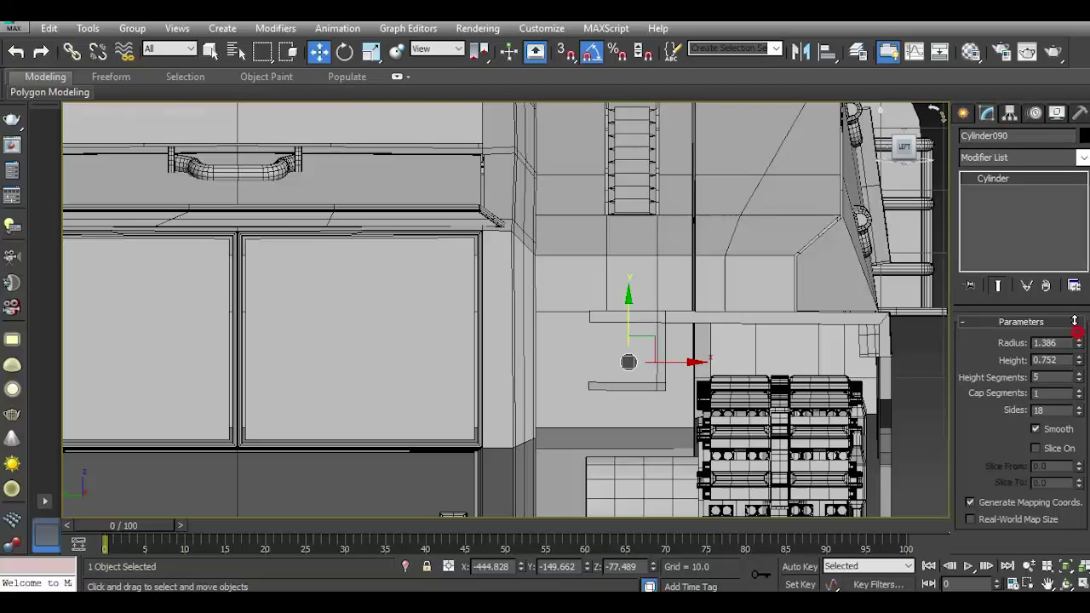
pyautogui.moveTo(1078, 343); pyautogui.dragTo(1078, 324)
pyautogui.moveTo(636, 337); pyautogui.dragTo(637, 327)
pyautogui.moveTo(679, 357); pyautogui.dragTo(671, 357)
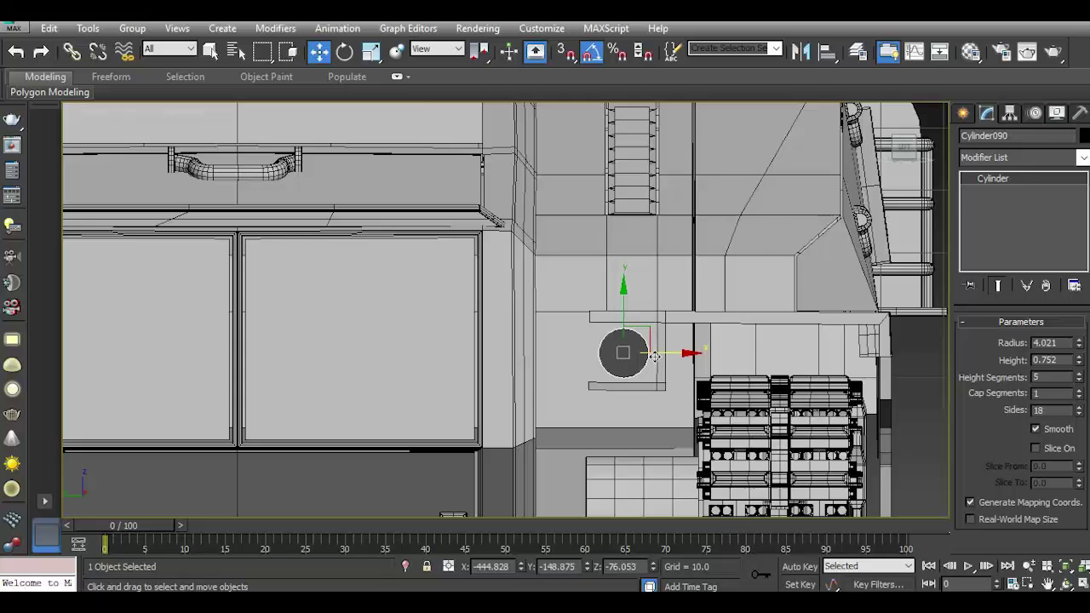
pyautogui.scroll(3, 656, 349)
pyautogui.moveTo(1079, 344); pyautogui.dragTo(1077, 338)
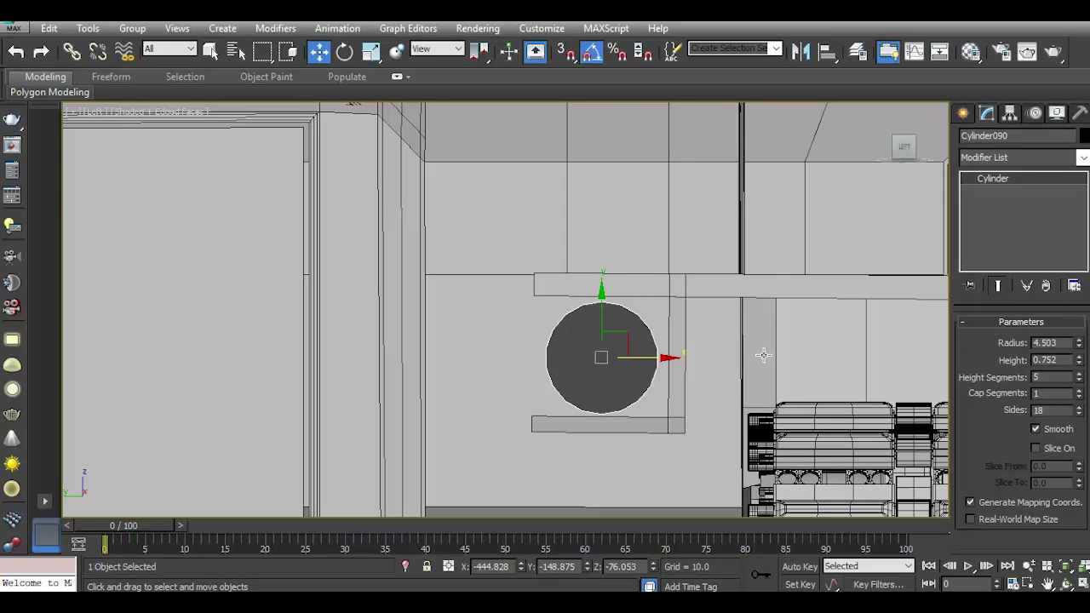
pyautogui.scroll(-3, 763, 357)
# In the Front view, set height 4.202 and move the cylinder onto the hull front.
pyautogui.press('p')
pyautogui.scroll(-5, 670, 370)
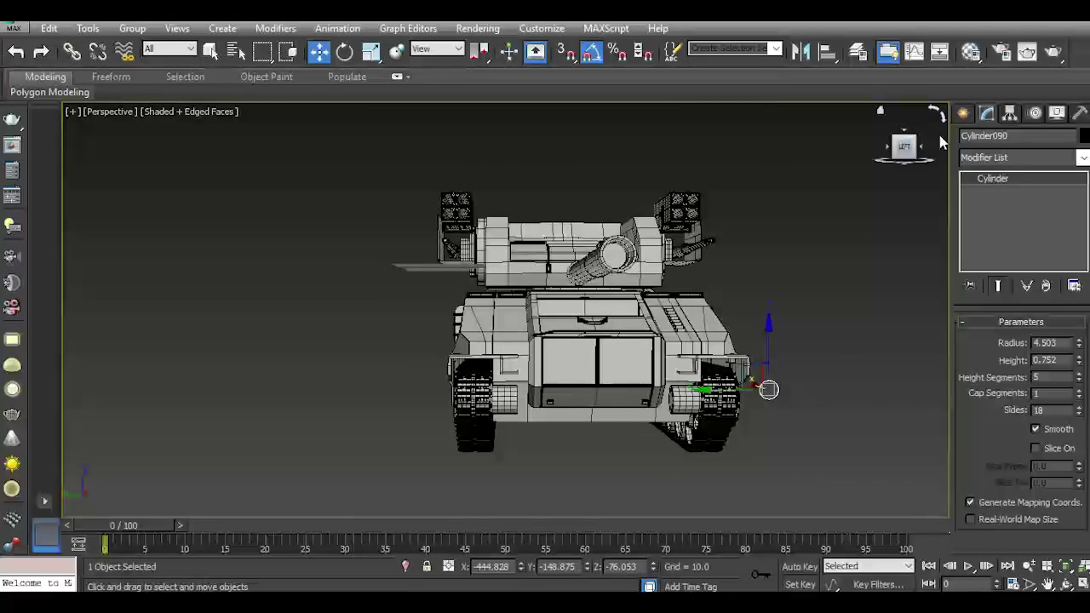
pyautogui.press('f')
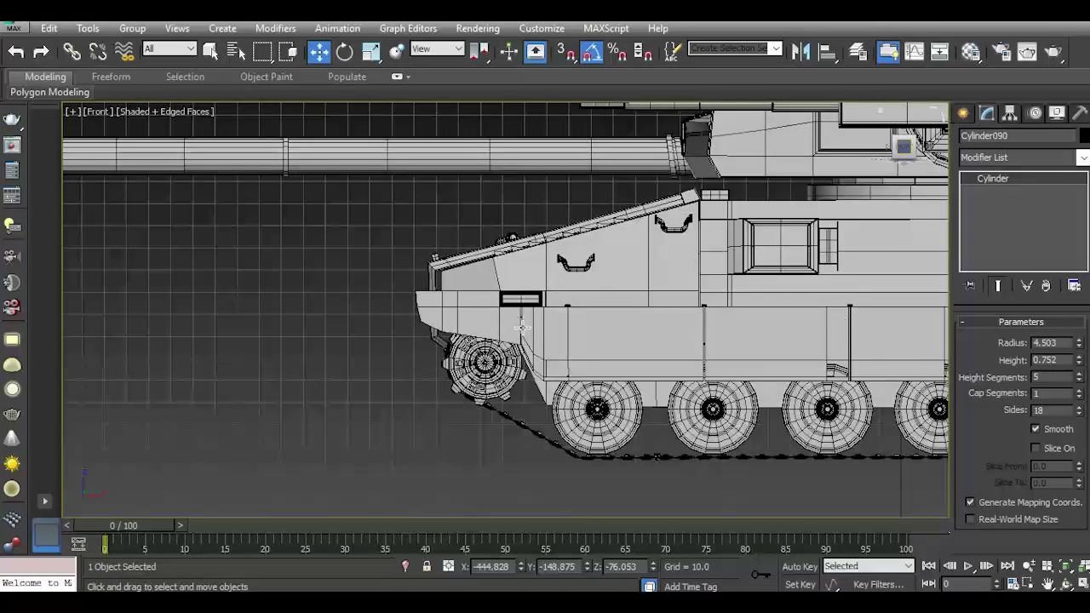
pyautogui.scroll(-3, 465, 331)
pyautogui.moveTo(298, 321); pyautogui.dragTo(459, 322)
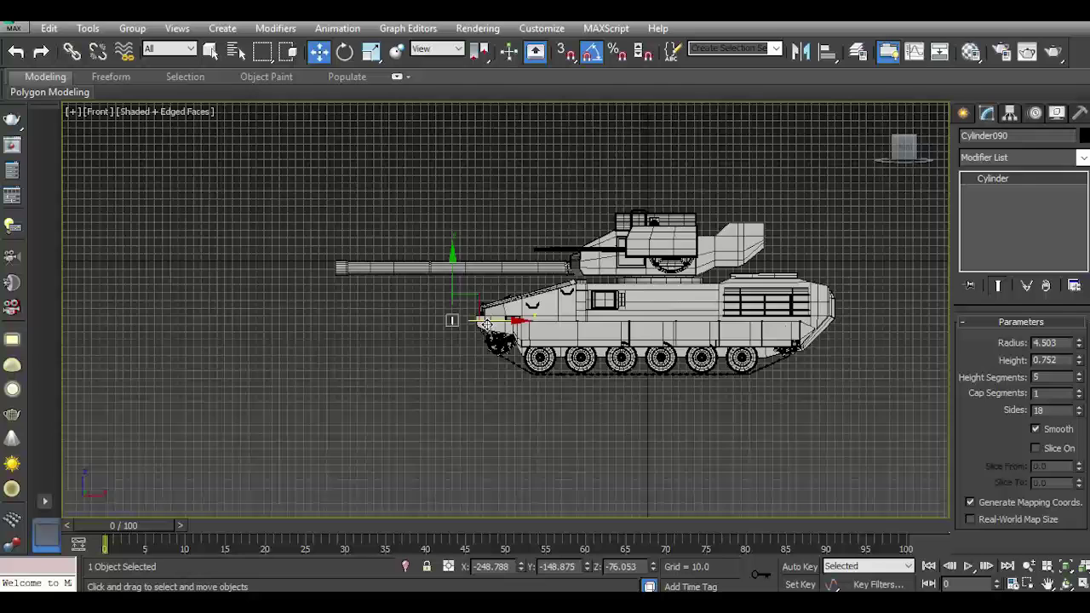
pyautogui.scroll(3, 458, 322)
pyautogui.scroll(3, 459, 322)
pyautogui.click(1080, 356)
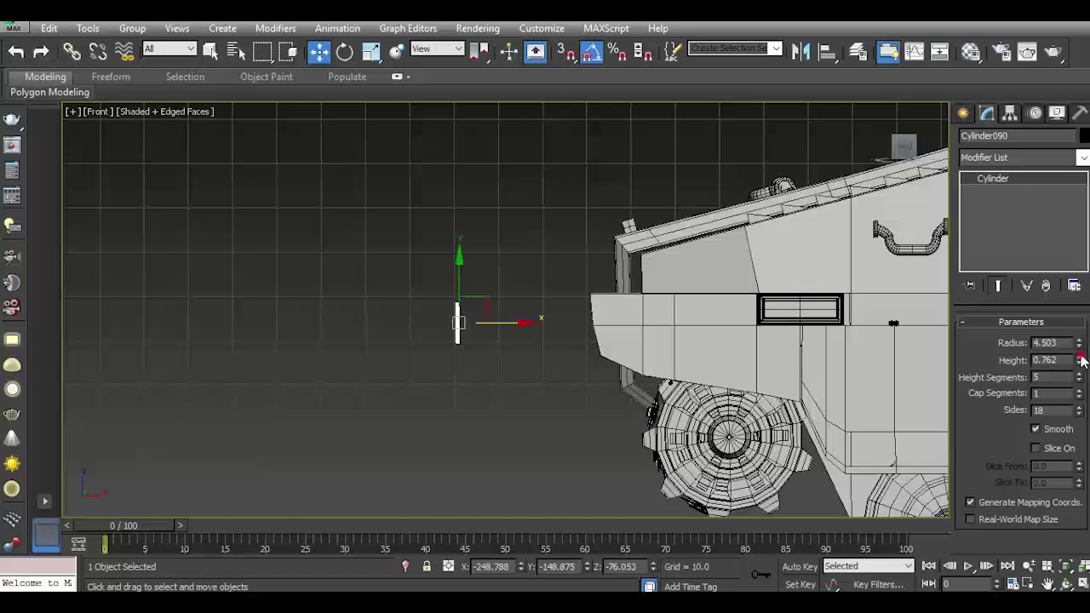
pyautogui.moveTo(1077, 258); pyautogui.dragTo(1057, 72)
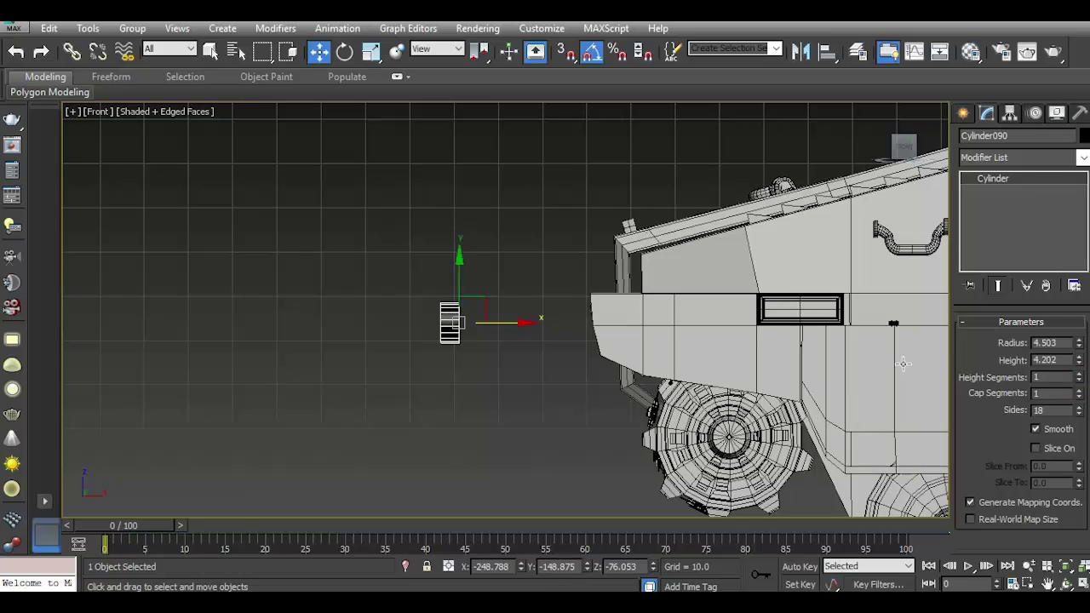
pyautogui.moveTo(496, 322); pyautogui.dragTo(594, 322)
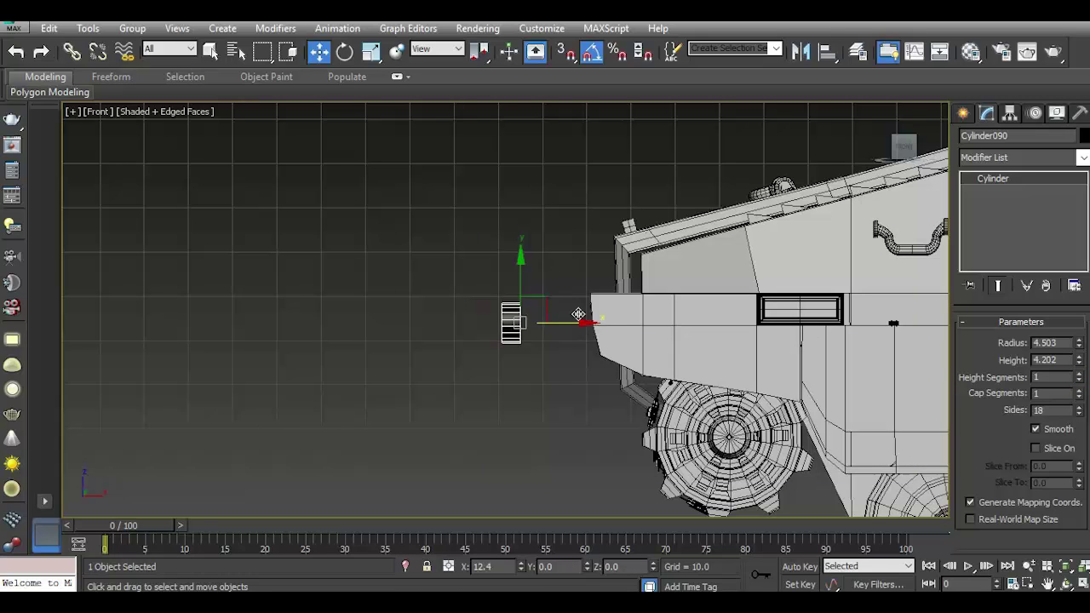
# Orbit the Perspective view and fine-tune the cylinder's position along X.
pyautogui.press('p')
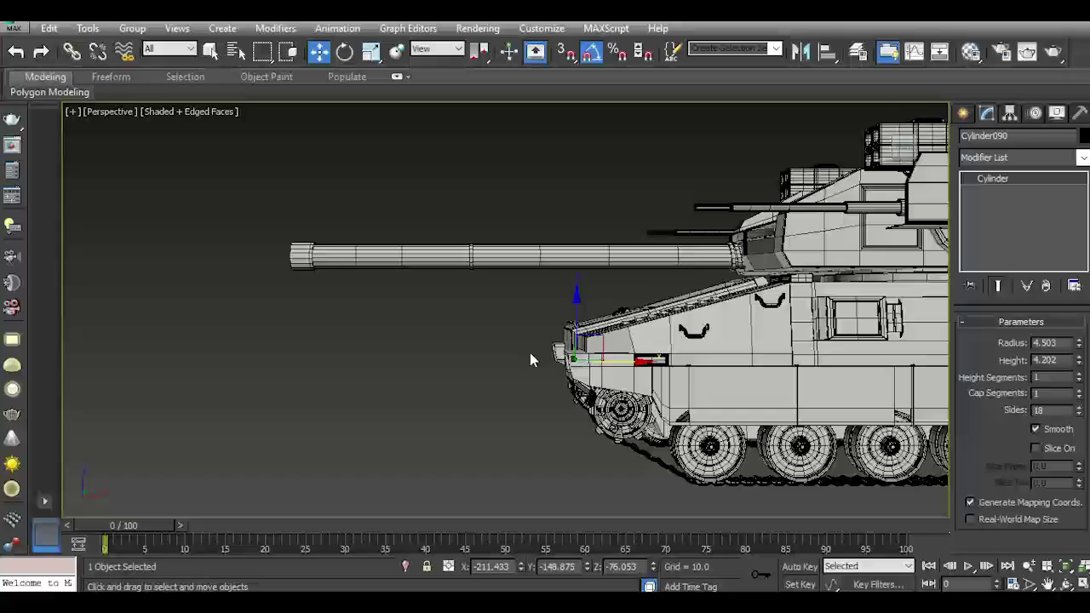
pyautogui.moveTo(904, 146); pyautogui.dragTo(929, 158)
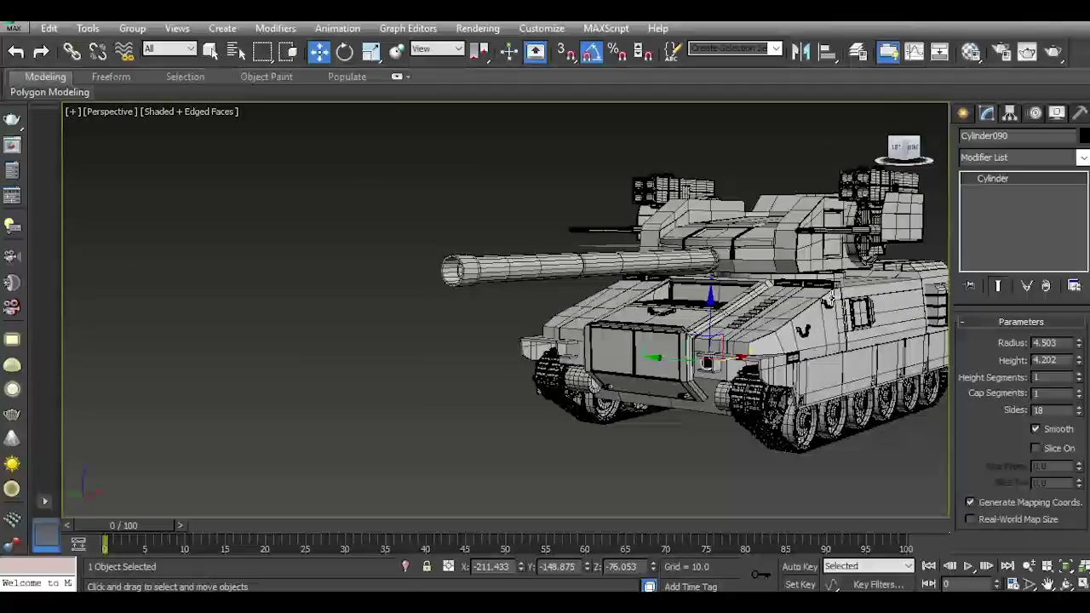
pyautogui.scroll(4, 670, 355)
pyautogui.scroll(4, 669, 356)
pyautogui.scroll(2, 669, 355)
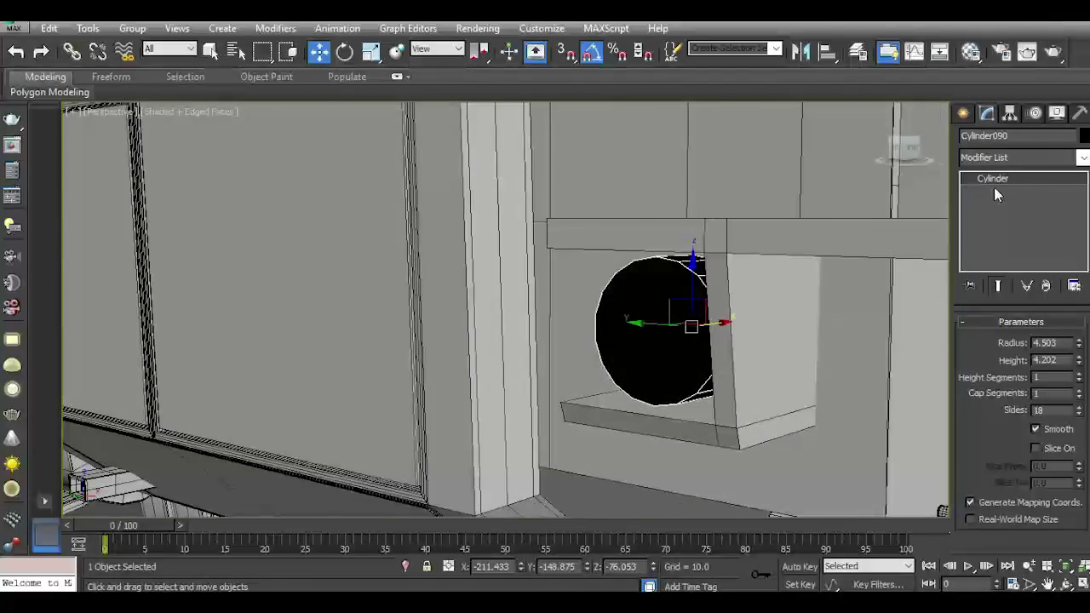
pyautogui.moveTo(767, 341)
pyautogui.keyDown('alt'); pyautogui.mouseDown(button='middle')
pyautogui.moveTo(854, 340)
pyautogui.moveTo(738, 285)
pyautogui.moveTo(713, 292)
pyautogui.moveTo(760, 279)
pyautogui.mouseUp(button='middle'); pyautogui.keyUp('alt')
pyautogui.scroll(3, 727, 297)
pyautogui.moveTo(760, 279)
pyautogui.mouseDown()
pyautogui.moveTo(787, 268)
pyautogui.moveTo(682, 282)
pyautogui.mouseUp()
# Drag the grey 03 - Default material onto the cylinder and close the Material Editor.
pyautogui.click(971, 52)
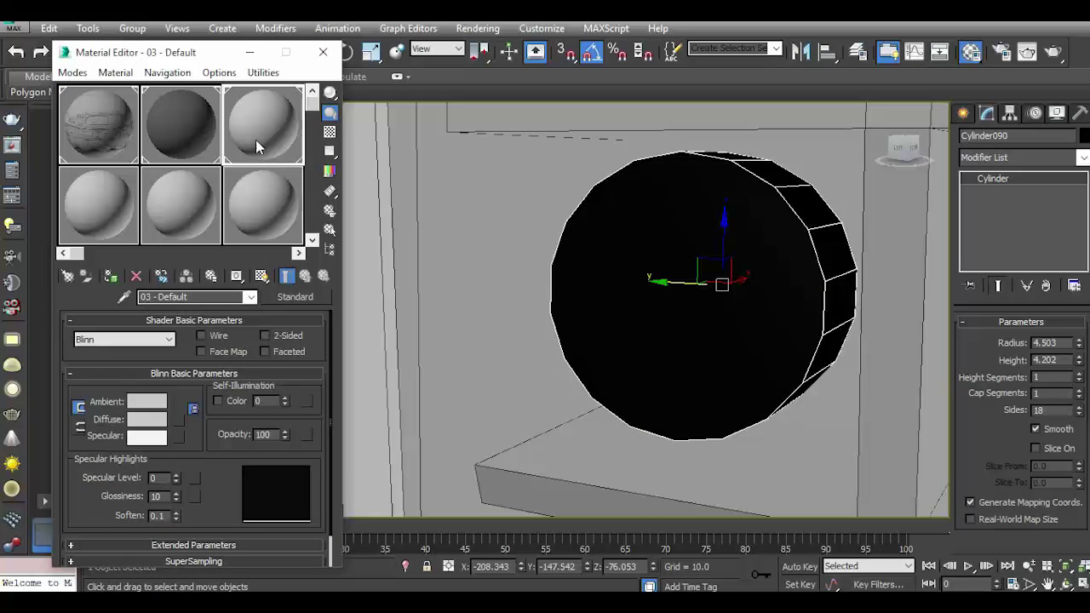
pyautogui.moveTo(262, 123); pyautogui.dragTo(631, 225)
pyautogui.click(323, 52)
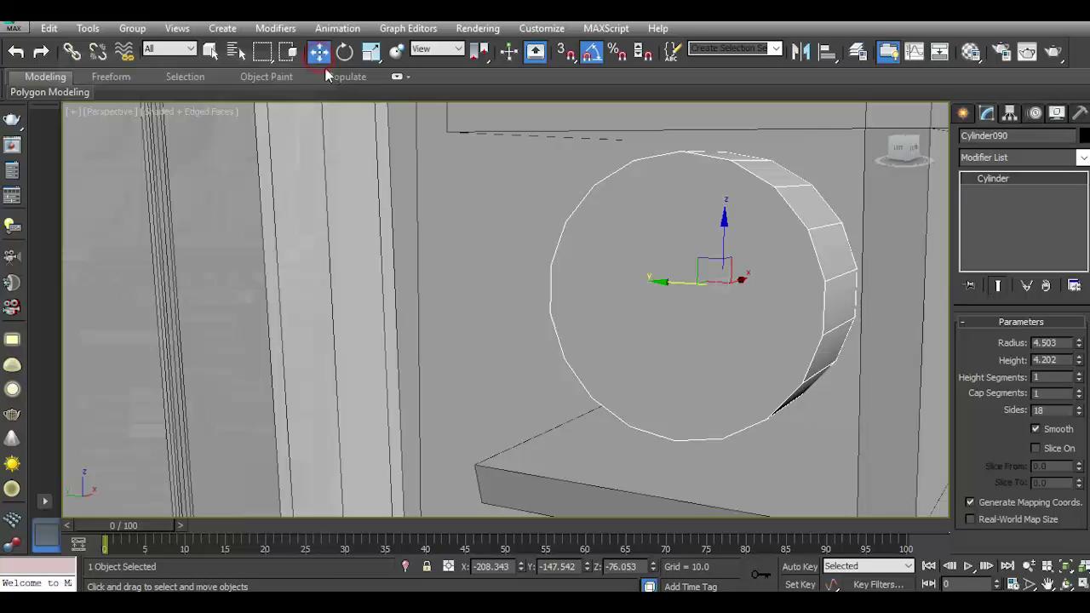
pyautogui.moveTo(1080, 367); pyautogui.dragTo(1072, 345)
# Convert the cylinder to Editable Poly and select its front cap polygon.
pyautogui.rightClick(1032, 267)
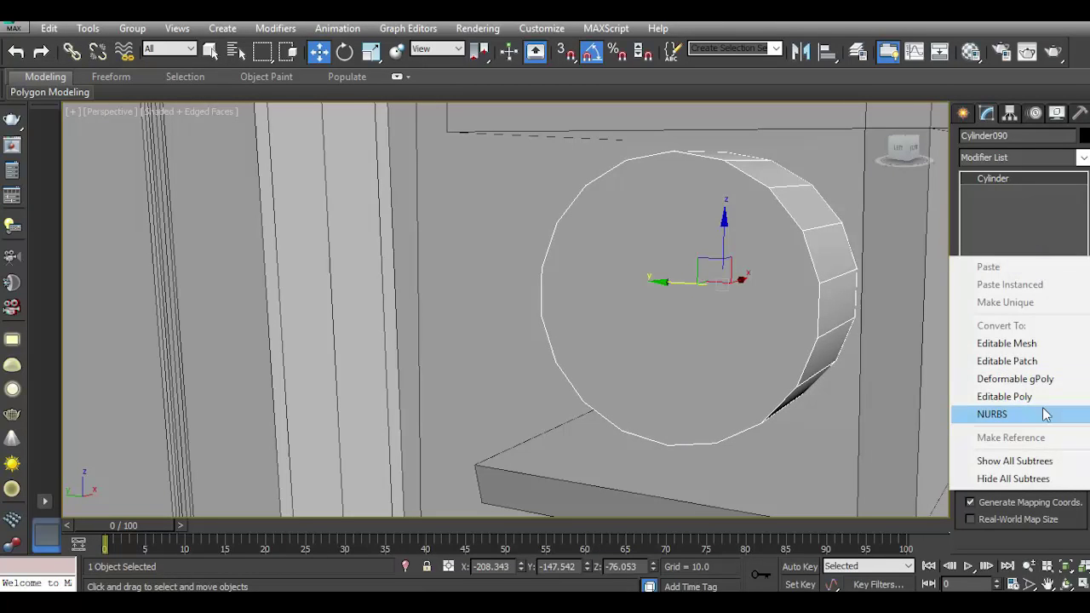
pyautogui.click(1035, 396)
pyautogui.click(1039, 357)
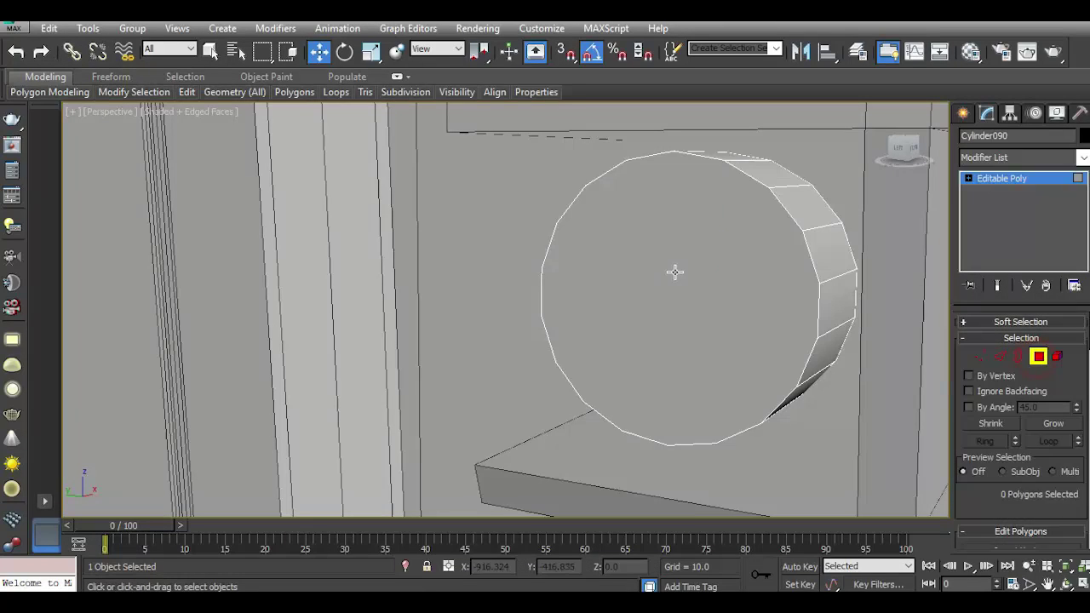
pyautogui.click(675, 271)
# Inset the front cap repeatedly into thin rings of about 0.095.
pyautogui.scroll(-2, 1062, 464)
pyautogui.click(1075, 517)
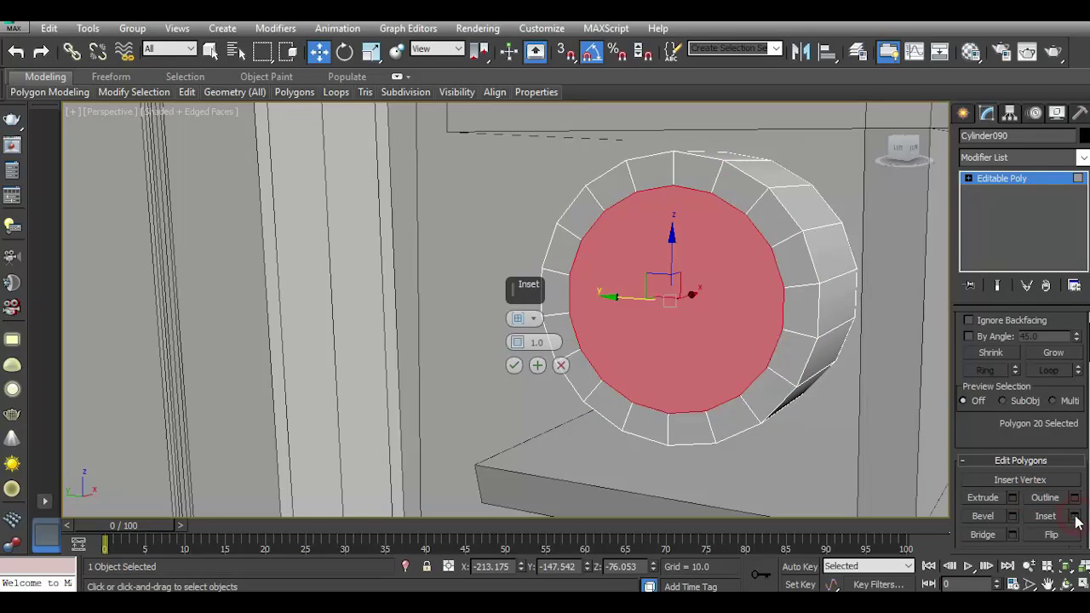
pyautogui.moveTo(517, 342); pyautogui.dragTo(534, 369)
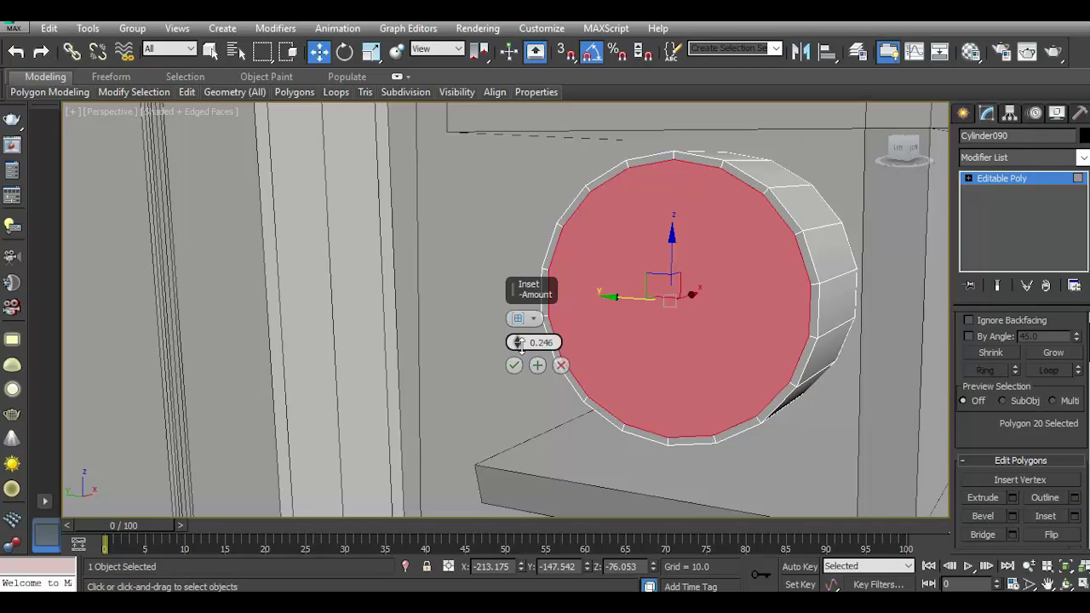
pyautogui.click(536, 367)
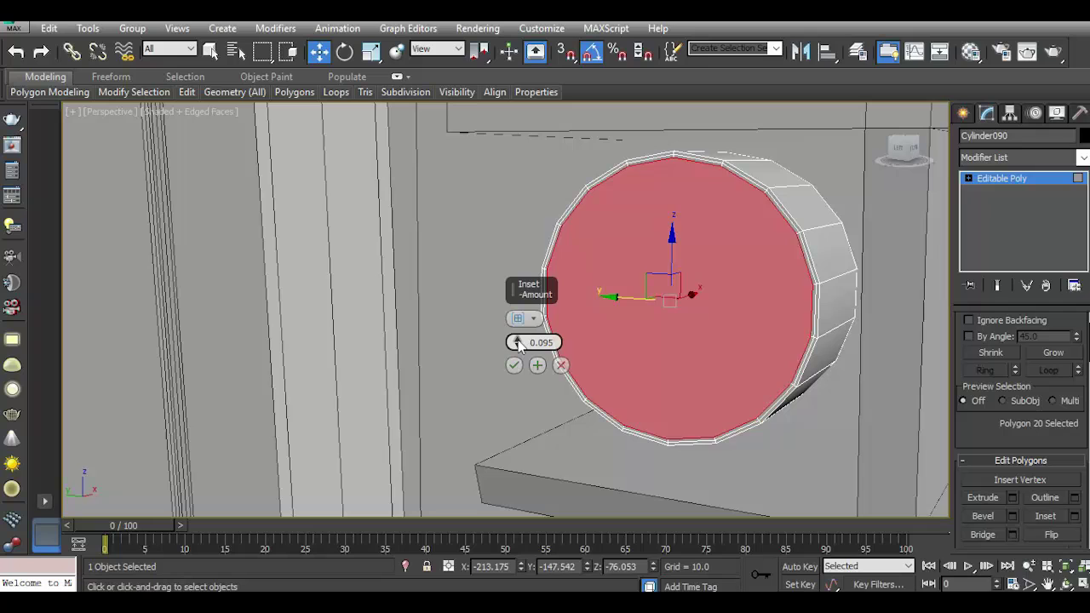
pyautogui.moveTo(517, 343); pyautogui.dragTo(518, 332)
pyautogui.click(514, 365)
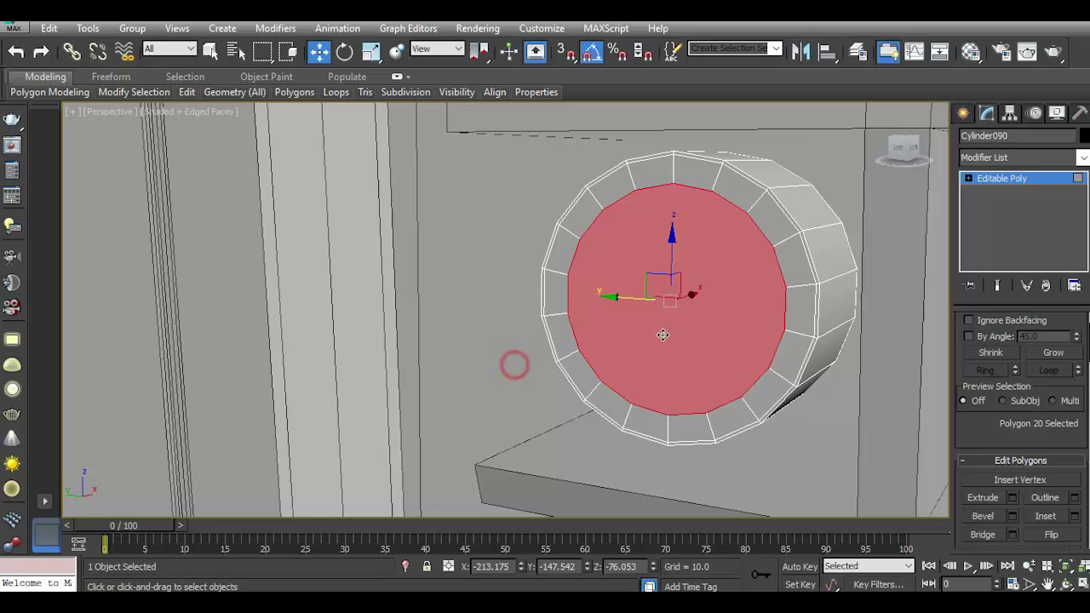
pyautogui.moveTo(694, 295); pyautogui.dragTo(697, 295)
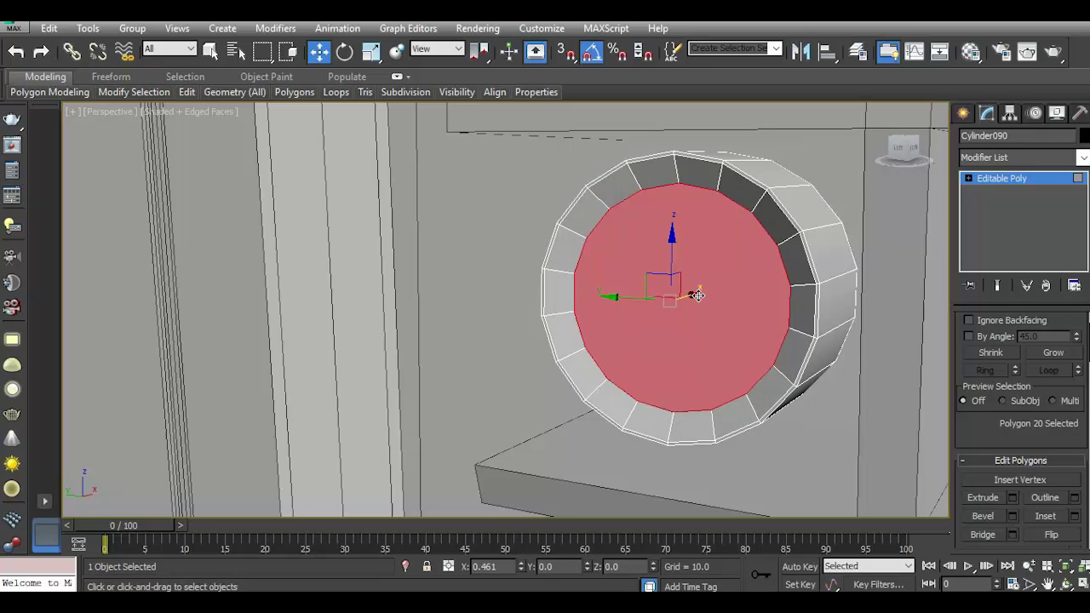
pyautogui.click(17, 52)
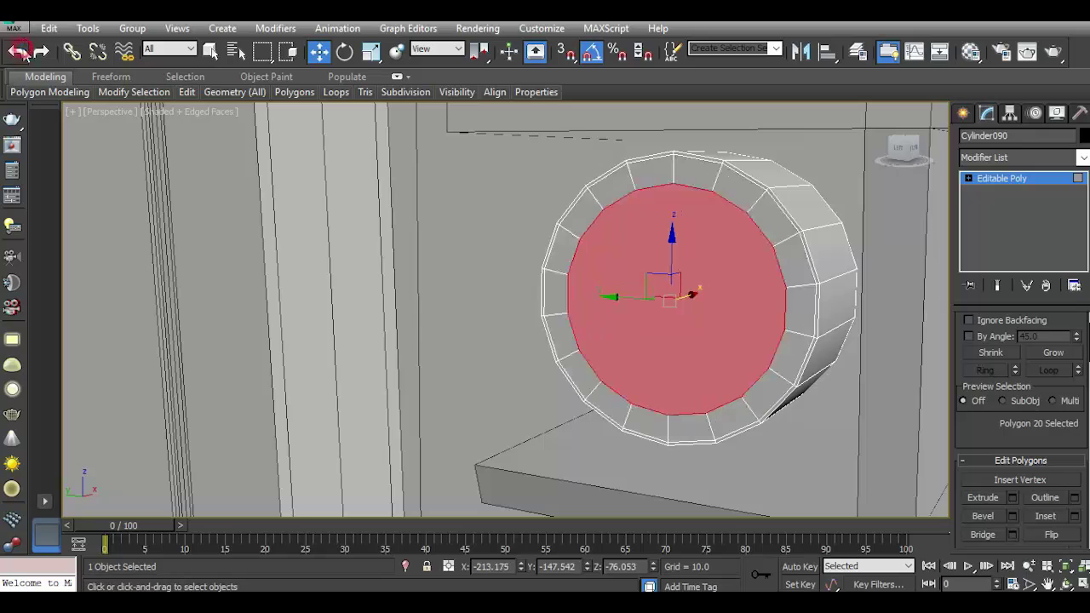
pyautogui.click(1076, 517)
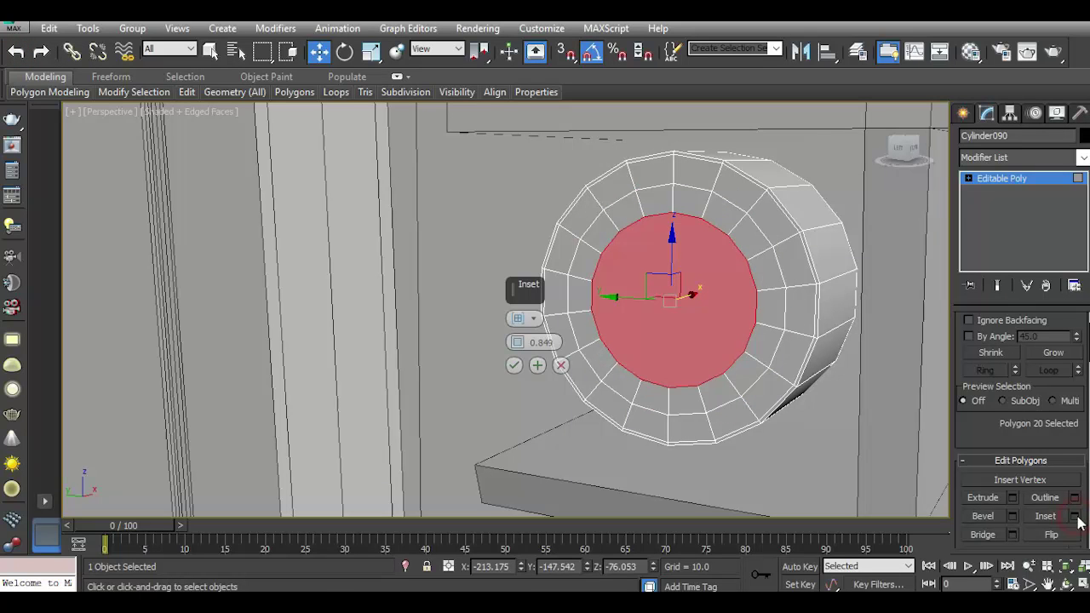
pyautogui.moveTo(517, 341); pyautogui.dragTo(517, 360)
pyautogui.click(515, 365)
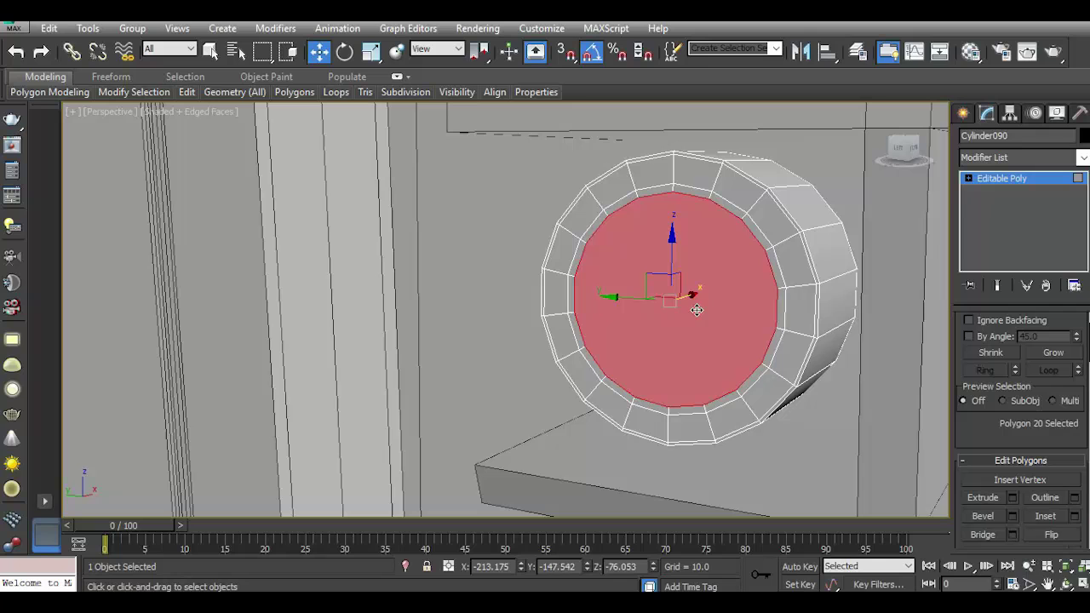
pyautogui.moveTo(692, 295); pyautogui.dragTo(699, 294)
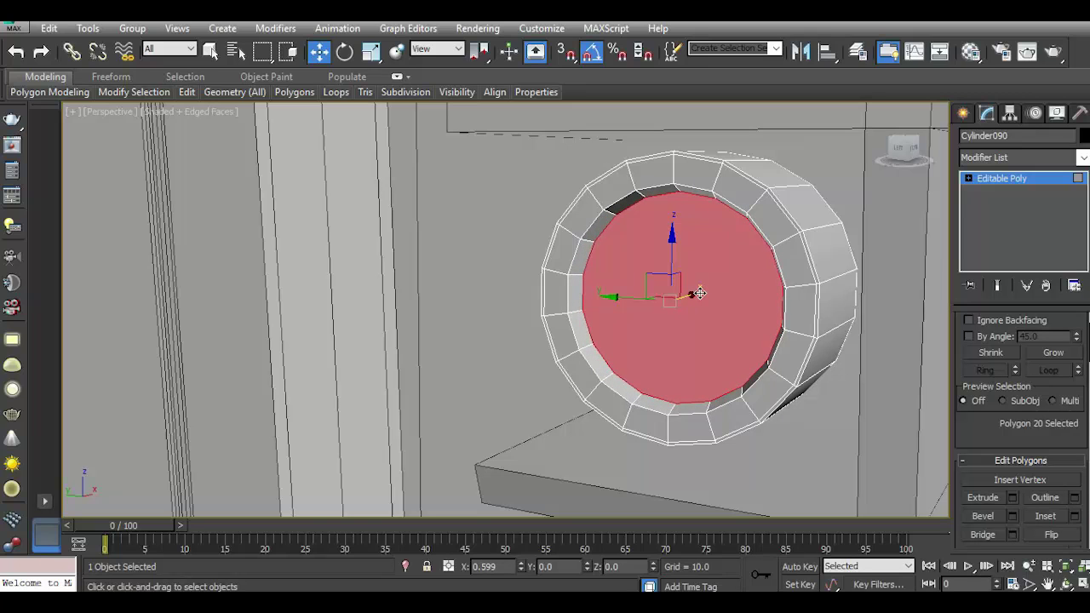
# Bevel the front face with height about 0.644 and outline -1 into a recess.
pyautogui.click(1012, 516)
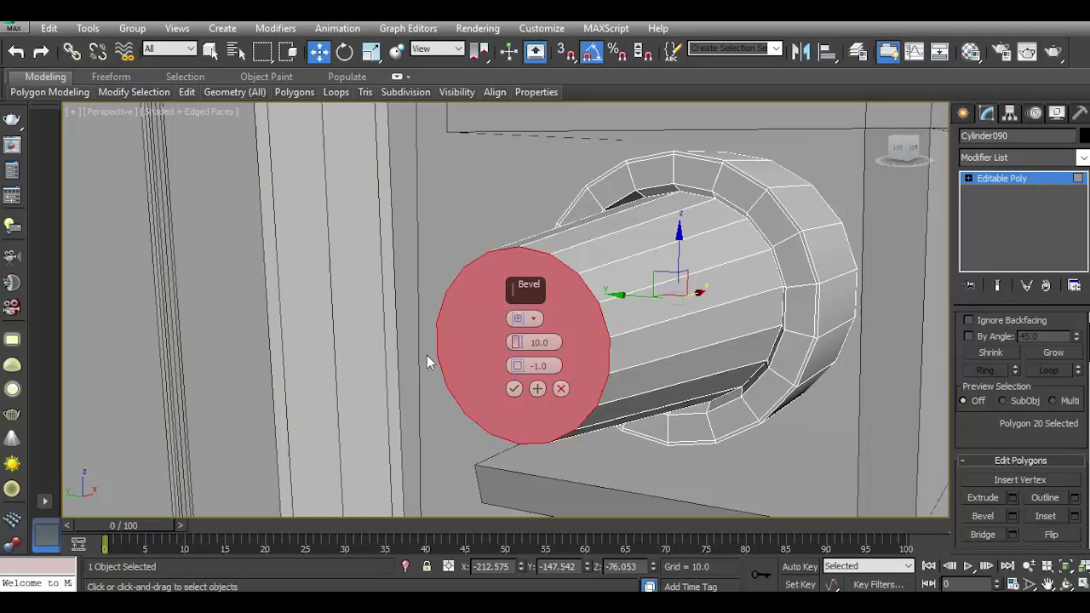
pyautogui.moveTo(518, 343); pyautogui.dragTo(531, 392)
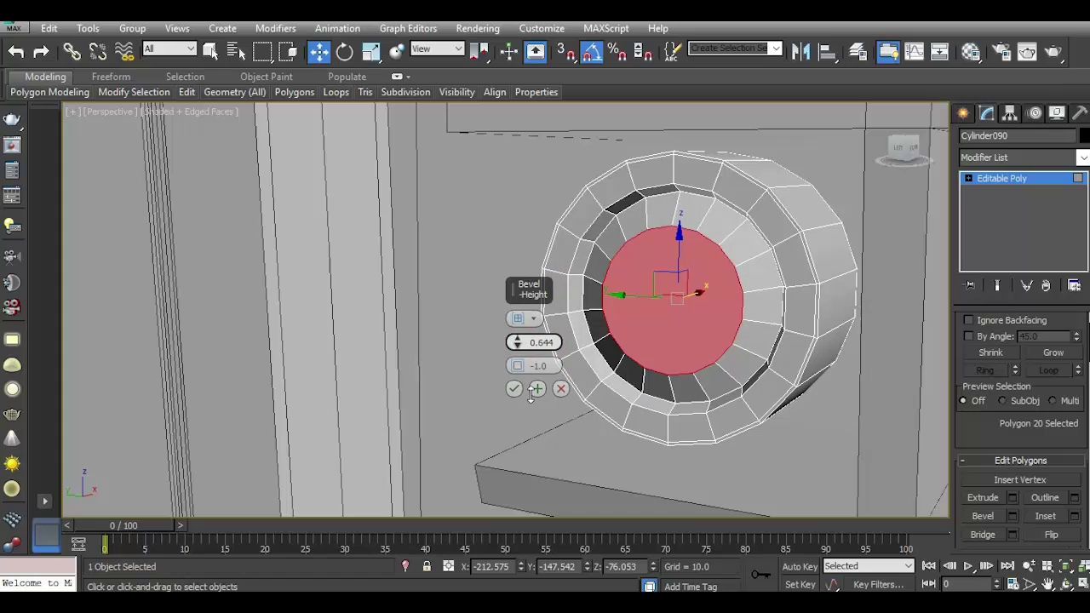
pyautogui.click(515, 390)
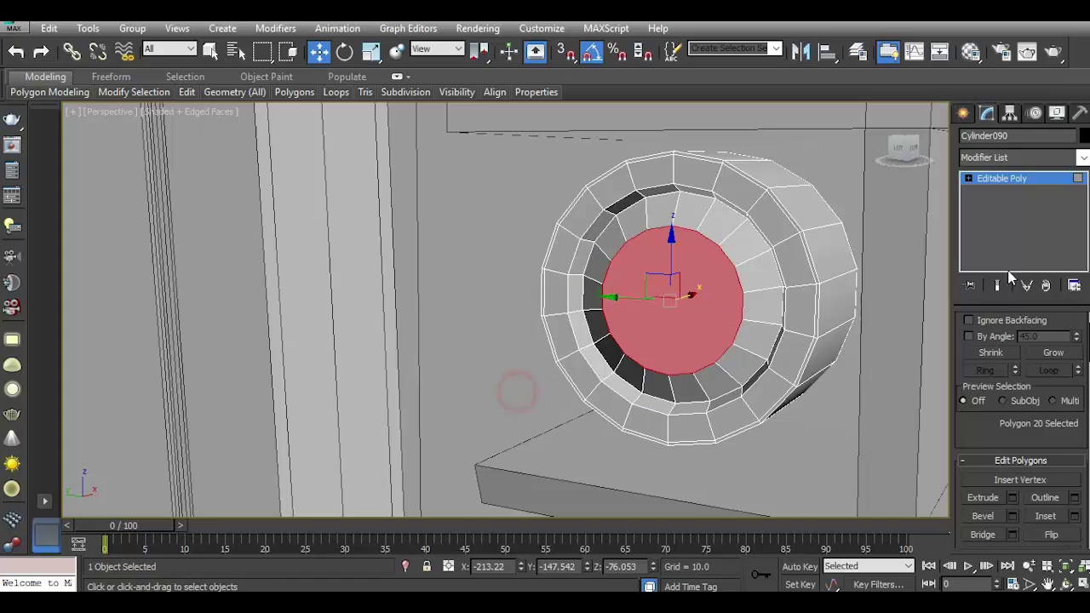
pyautogui.click(965, 180)
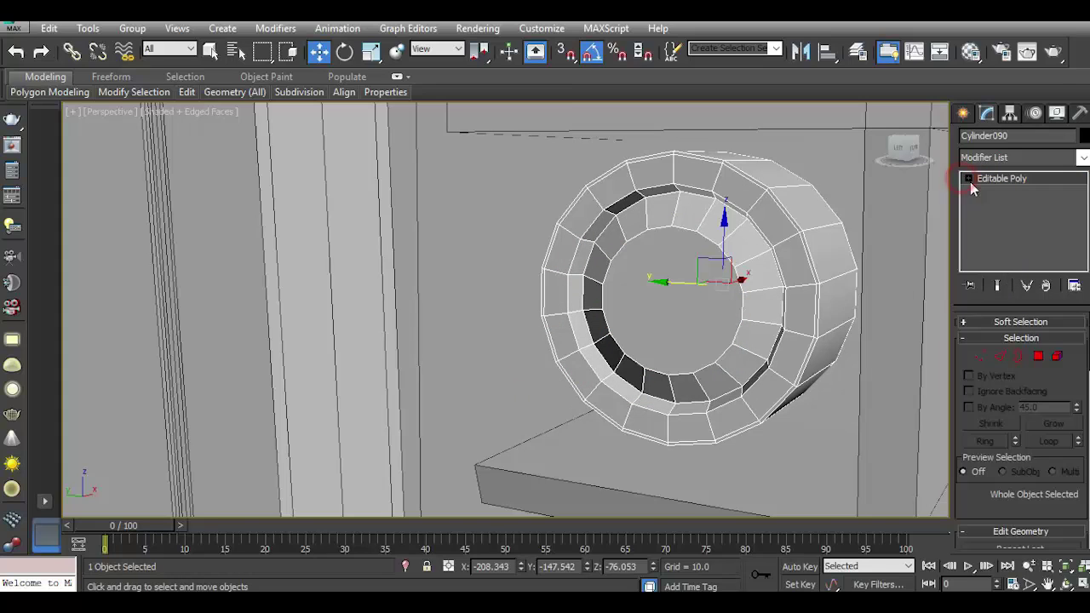
# Select the edge ring around the cylinder's sides and connect it with 3 segments, pinch 55.
pyautogui.click(999, 358)
pyautogui.click(748, 257)
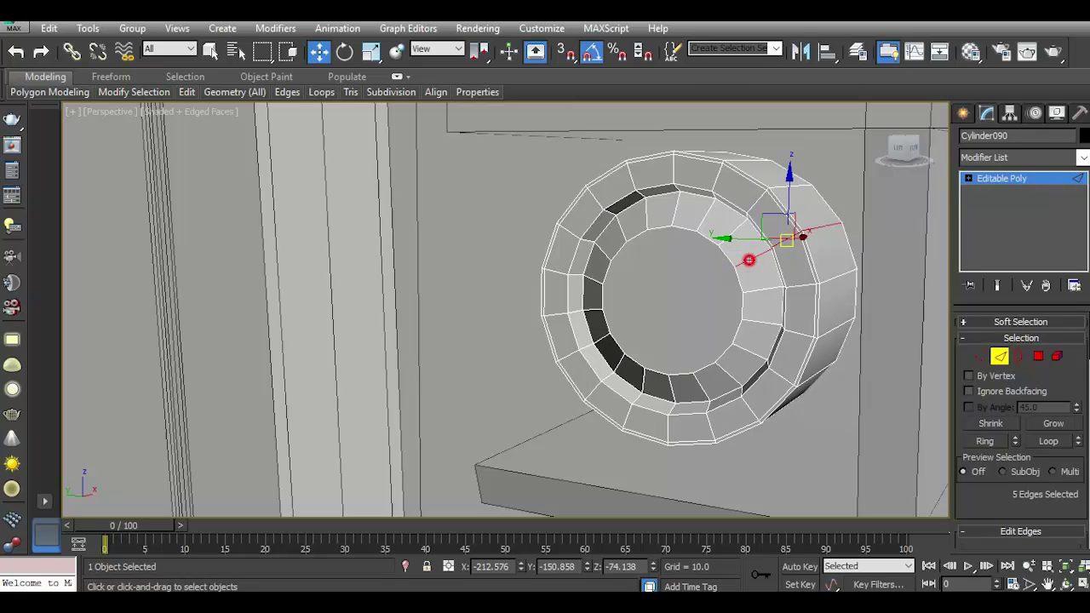
pyautogui.keyDown('shift'); pyautogui.click(818, 227); pyautogui.keyUp('shift')
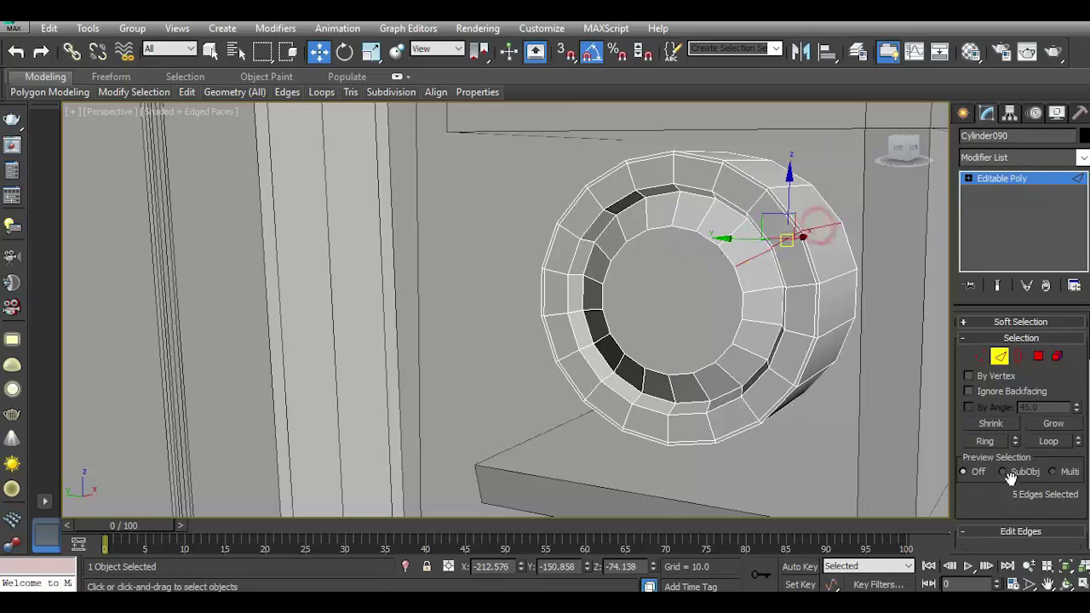
pyautogui.click(986, 441)
pyautogui.scroll(-5, 1014, 444)
pyautogui.click(1075, 484)
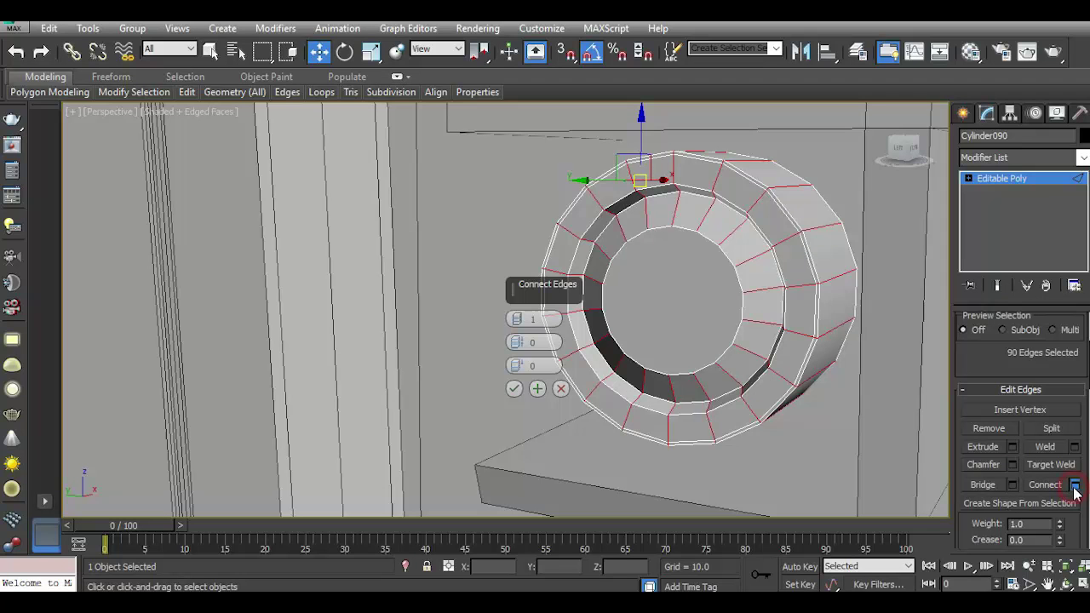
pyautogui.moveTo(518, 316); pyautogui.dragTo(518, 331)
pyautogui.click(517, 318)
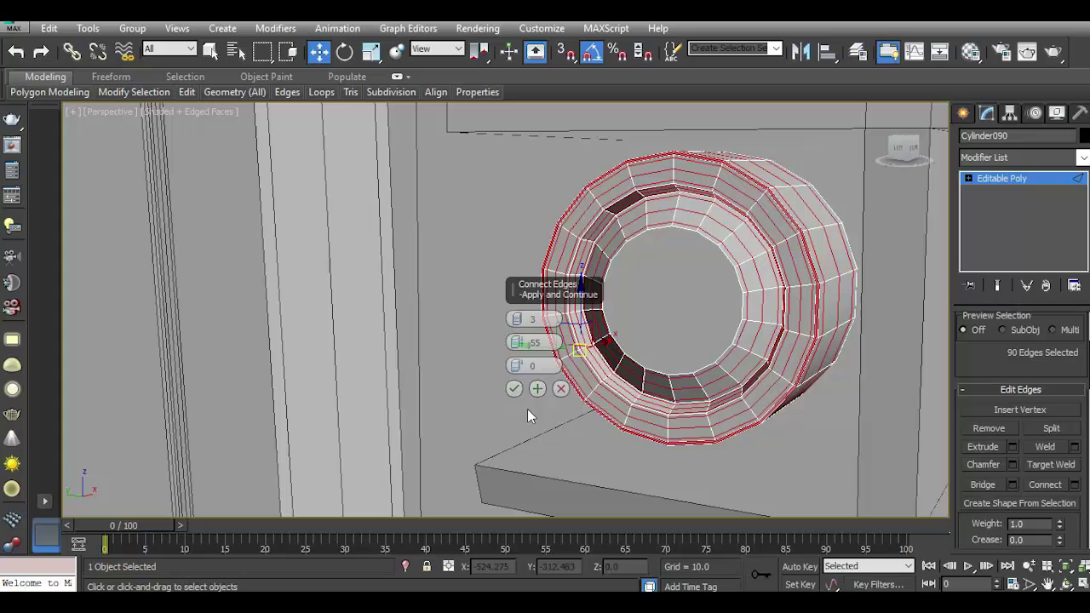
pyautogui.click(513, 389)
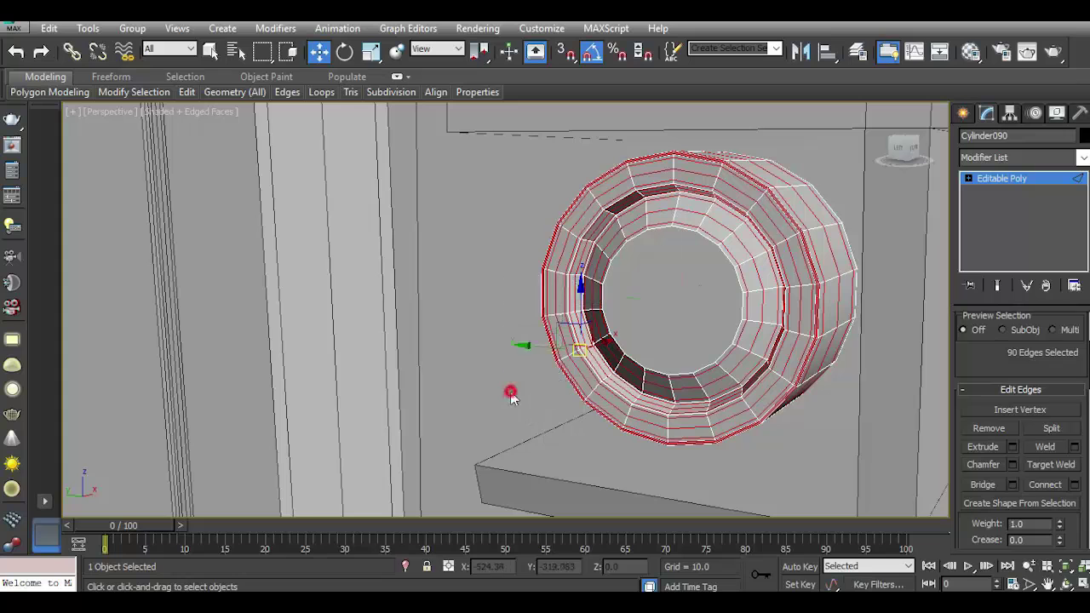
pyautogui.click(968, 179)
pyautogui.click(1003, 230)
# Try an inset of about 0.094 on the cap, then cancel it.
pyautogui.moveTo(1032, 436); pyautogui.dragTo(1022, 409)
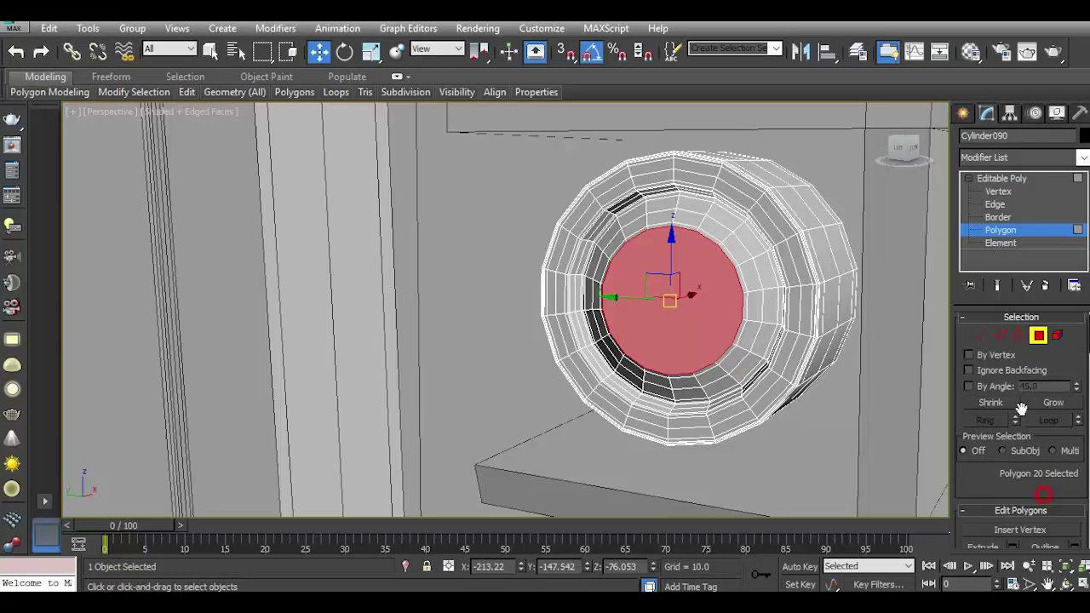
pyautogui.scroll(-3, 1021, 409)
pyautogui.click(1075, 461)
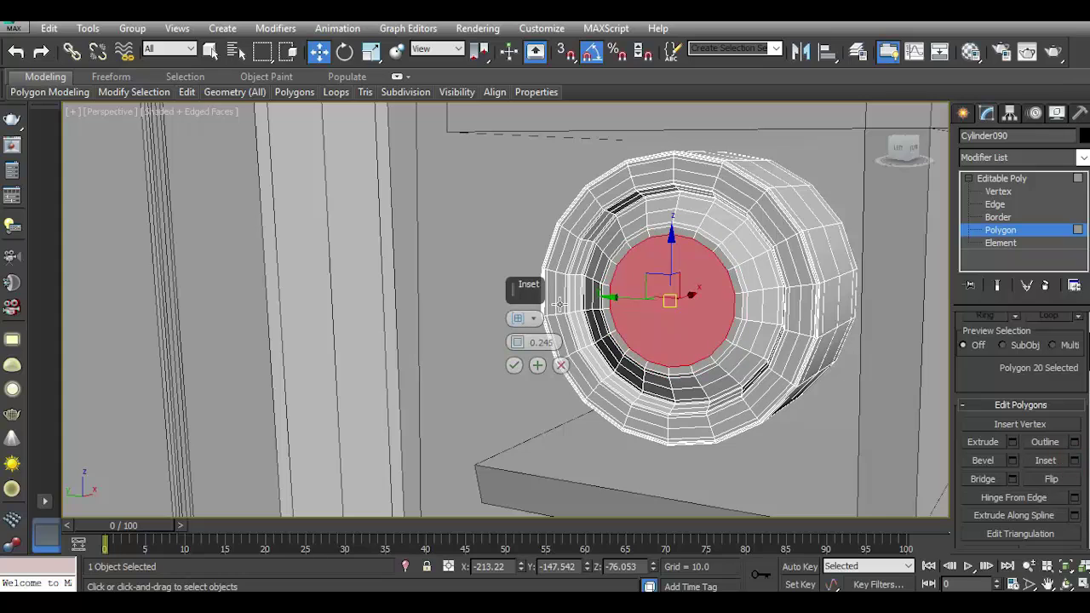
pyautogui.moveTo(517, 353); pyautogui.dragTo(517, 342)
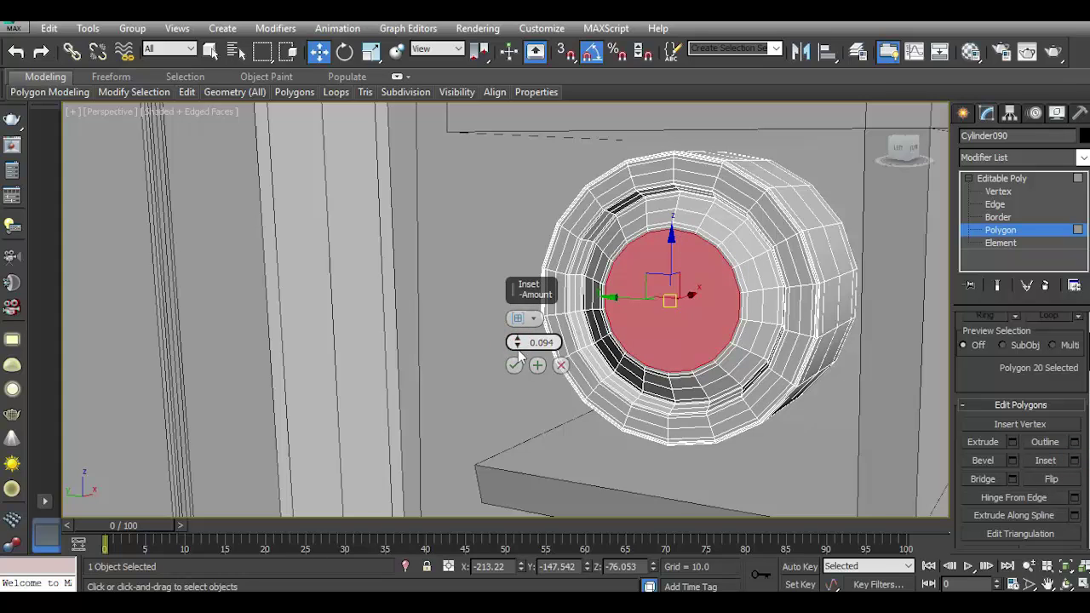
pyautogui.click(560, 366)
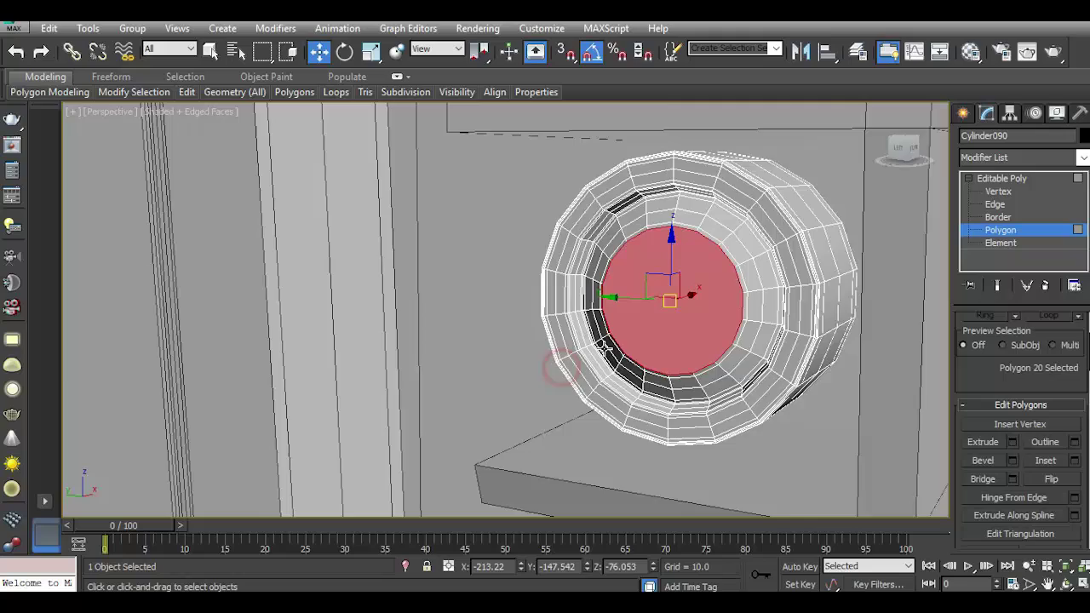
# Isolate the cylinder and orbit to face its flat end cap head-on.
pyautogui.scroll(-5, 580, 362)
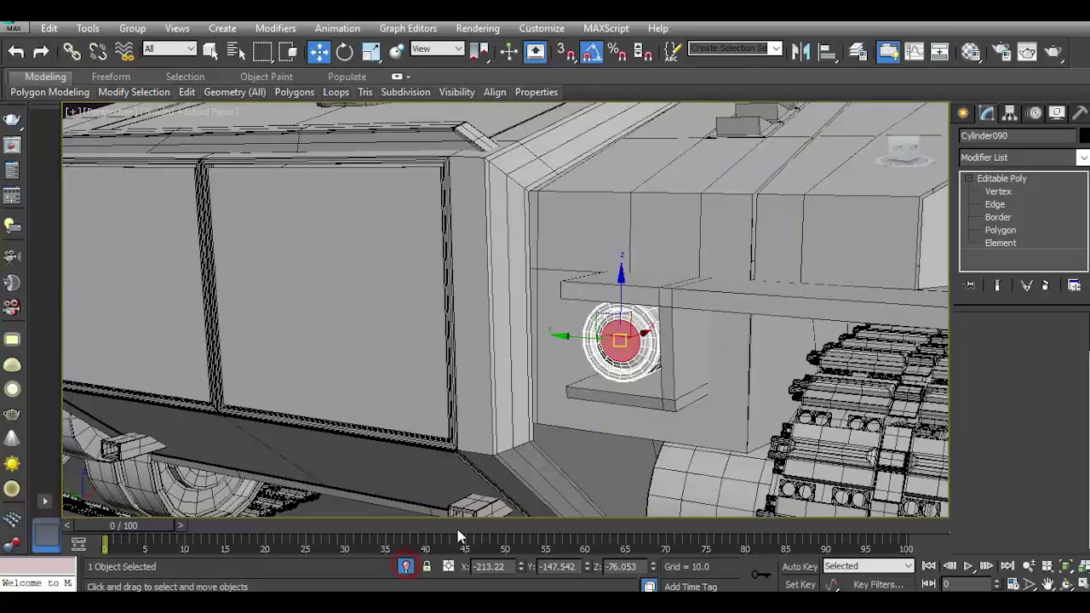
pyautogui.click(405, 566)
pyautogui.moveTo(901, 160); pyautogui.dragTo(964, 184)
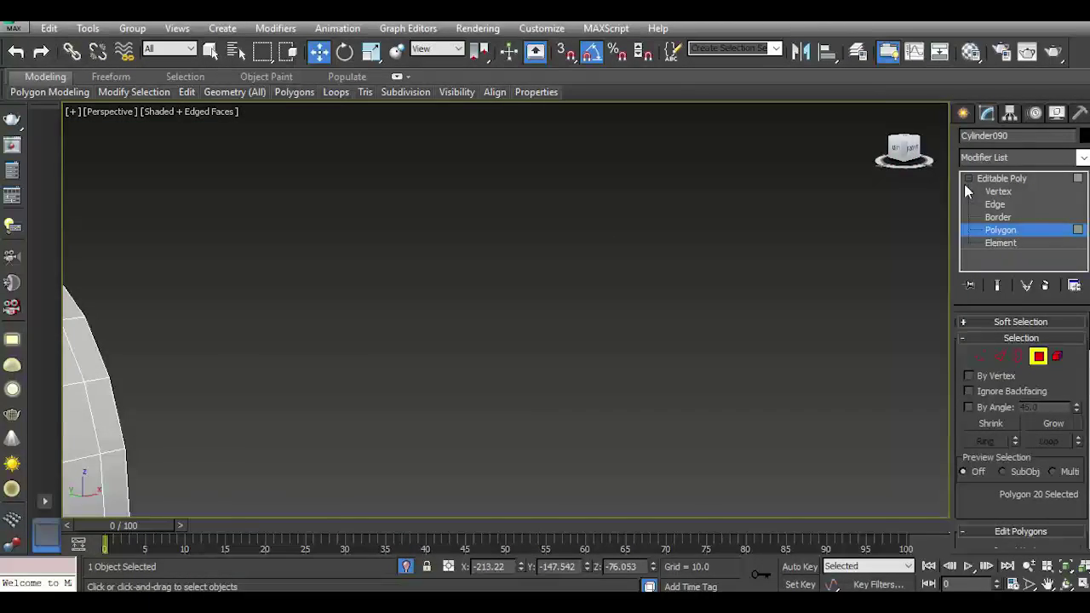
pyautogui.keyDown('alt'); pyautogui.moveTo(560, 321); pyautogui.dragTo(770, 292, button='middle'); pyautogui.keyUp('alt')
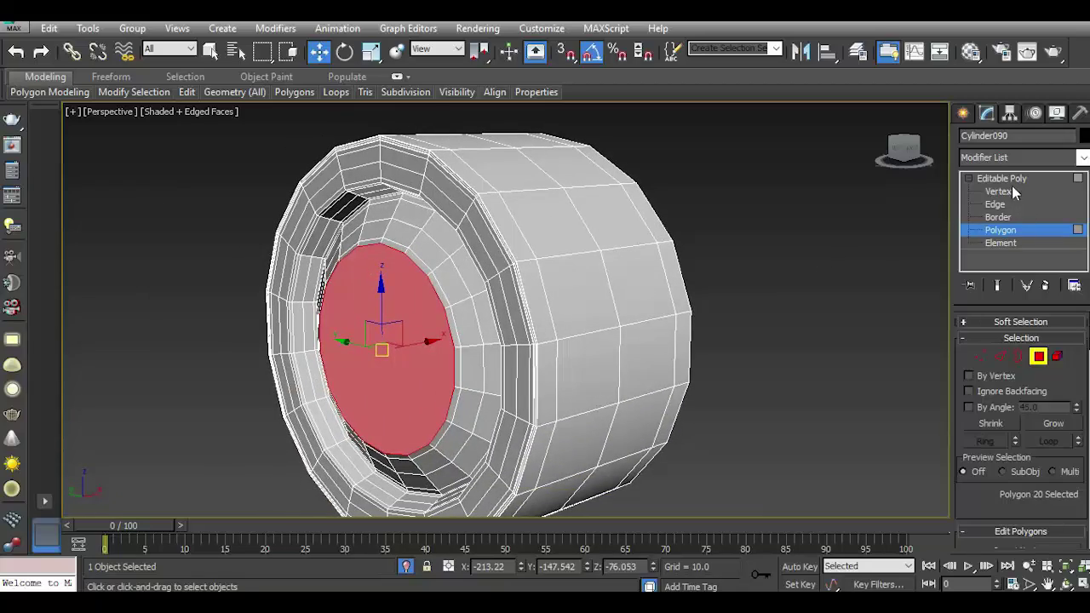
pyautogui.click(1001, 178)
pyautogui.click(869, 329)
pyautogui.click(514, 322)
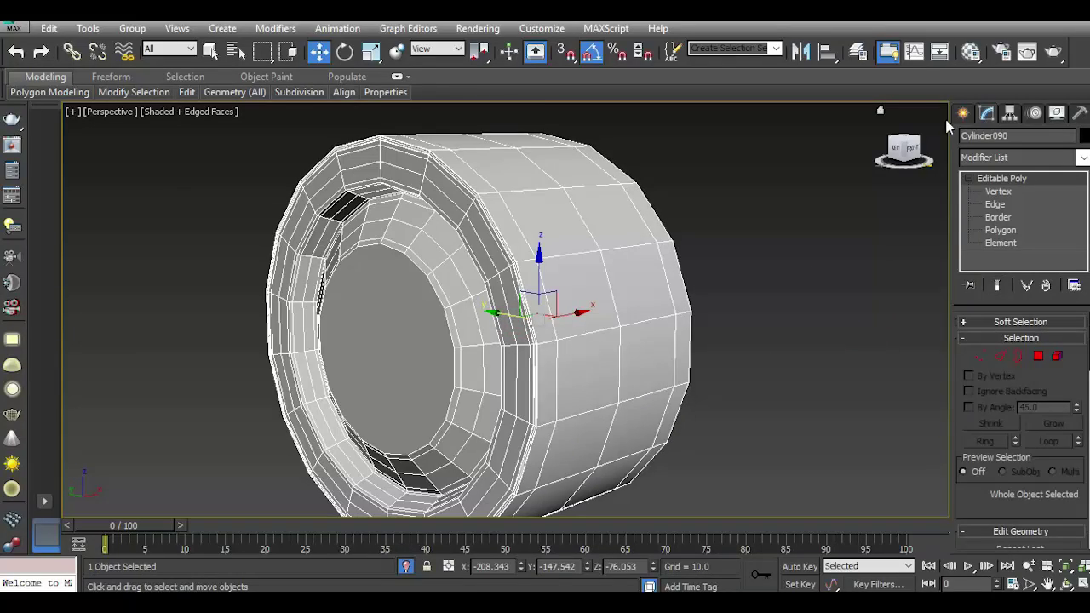
pyautogui.click(913, 152)
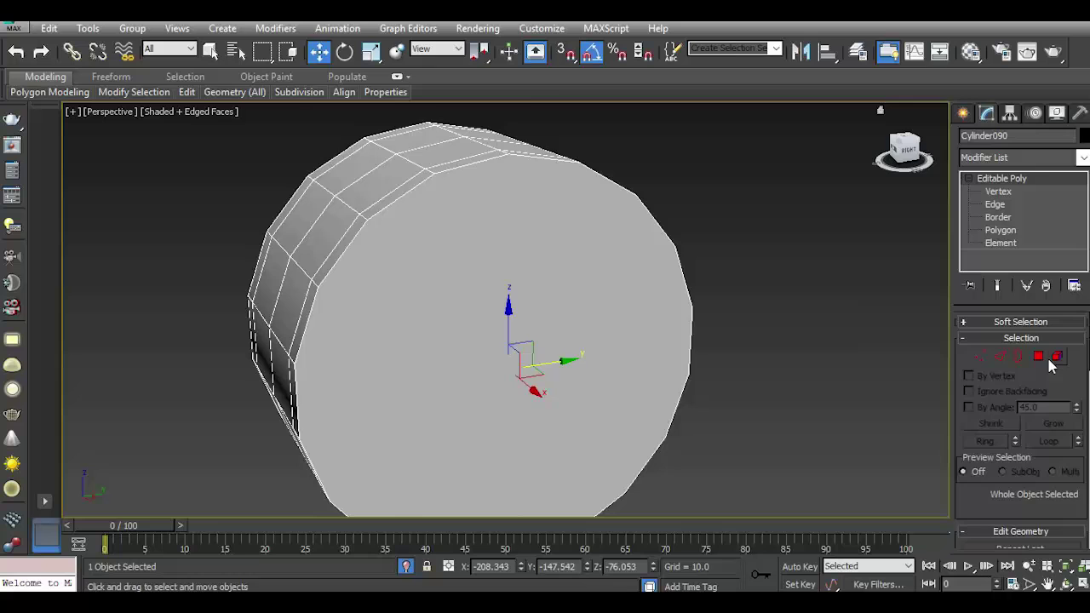
# Inset the end-cap polygon twice into concentric rings around a tiny central face.
pyautogui.click(1038, 356)
pyautogui.scroll(-3, 1022, 460)
pyautogui.scroll(-2, 1065, 469)
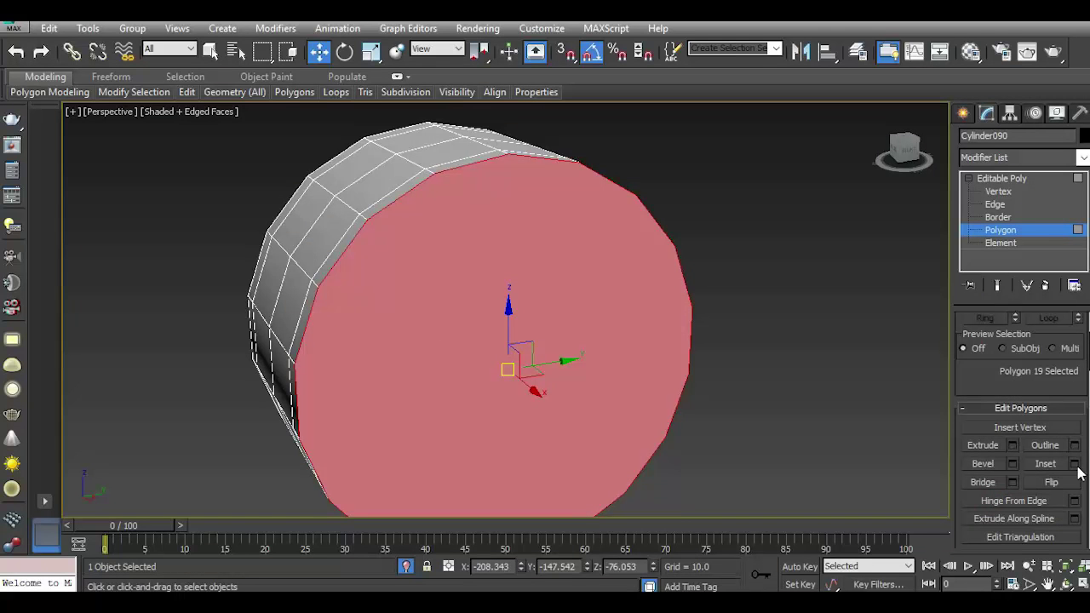
pyautogui.click(1075, 464)
pyautogui.moveTo(516, 342)
pyautogui.mouseDown()
pyautogui.moveTo(508, 310)
pyautogui.moveTo(527, 351)
pyautogui.mouseUp()
pyautogui.click(538, 367)
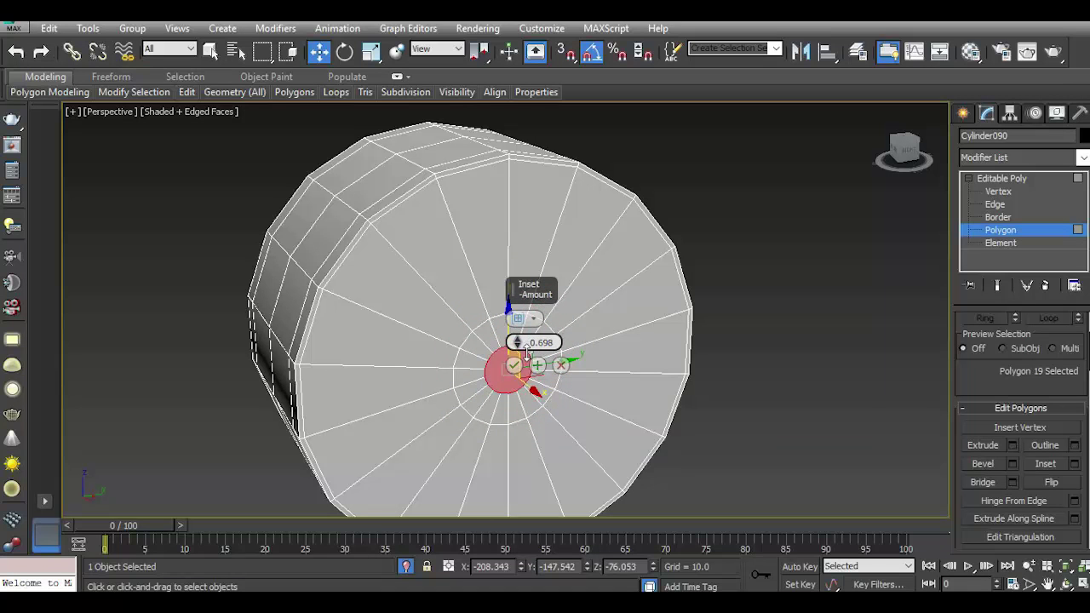
pyautogui.click(514, 364)
pyautogui.click(997, 180)
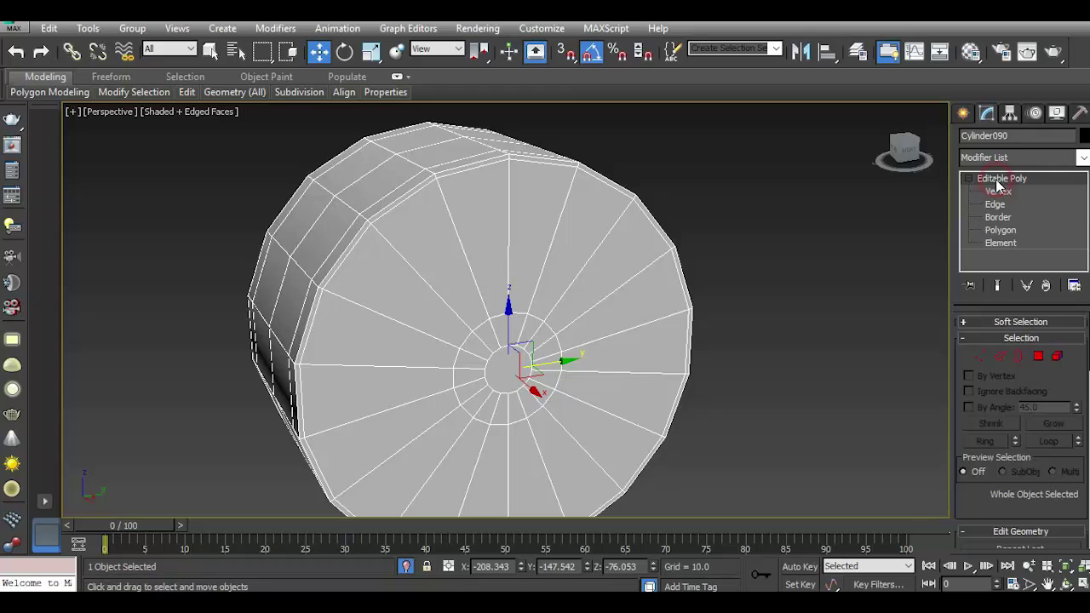
# Shift-drag a Copy of the cylinder over to the left bracket on the hull front.
pyautogui.click(407, 568)
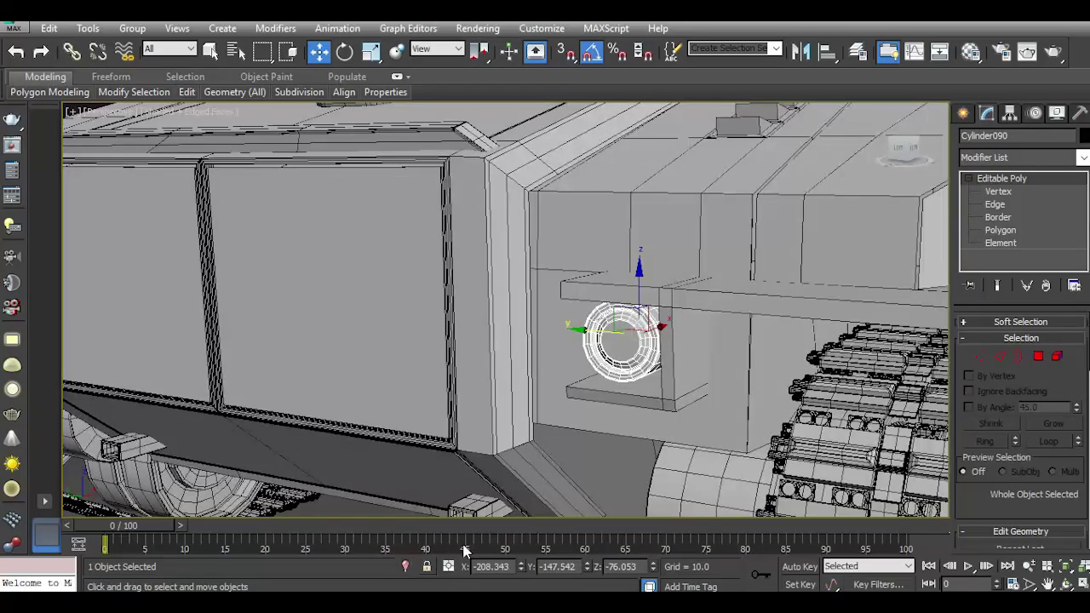
pyautogui.scroll(-5, 629, 382)
pyautogui.moveTo(672, 406); pyautogui.dragTo(720, 381, button='middle')
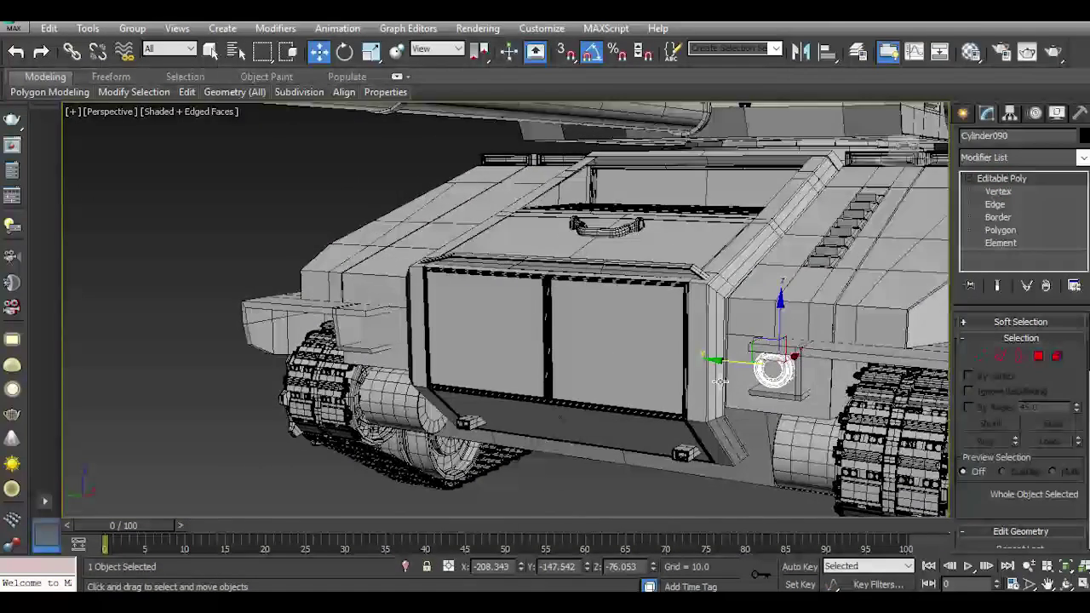
pyautogui.keyDown('shift'); pyautogui.moveTo(728, 364); pyautogui.dragTo(326, 324); pyautogui.keyUp('shift')
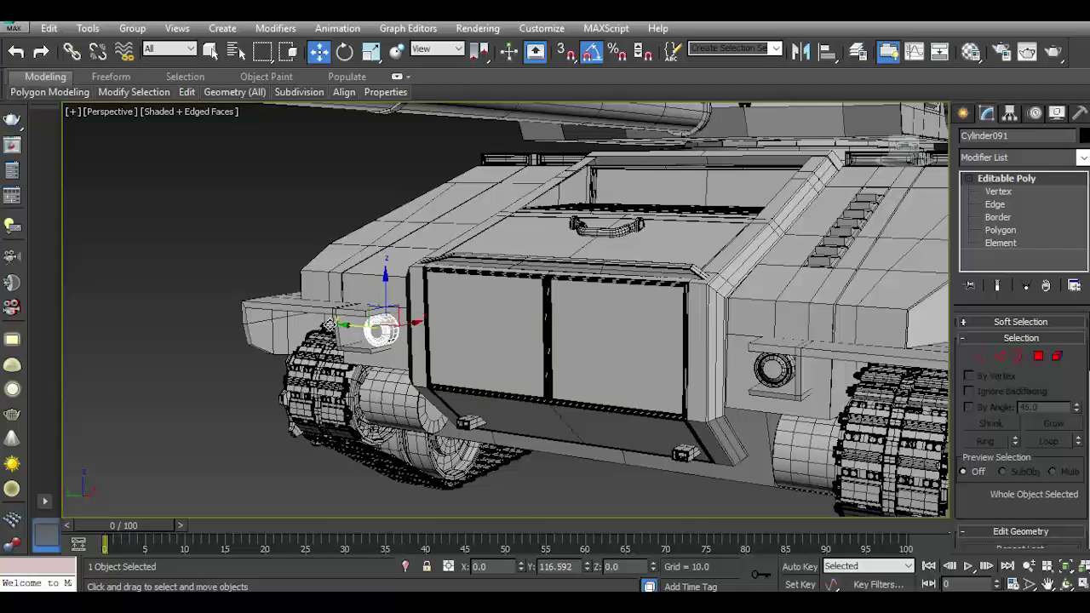
pyautogui.keyDown('shift'); pyautogui.moveTo(326, 324); pyautogui.dragTo(329, 323); pyautogui.keyUp('shift')
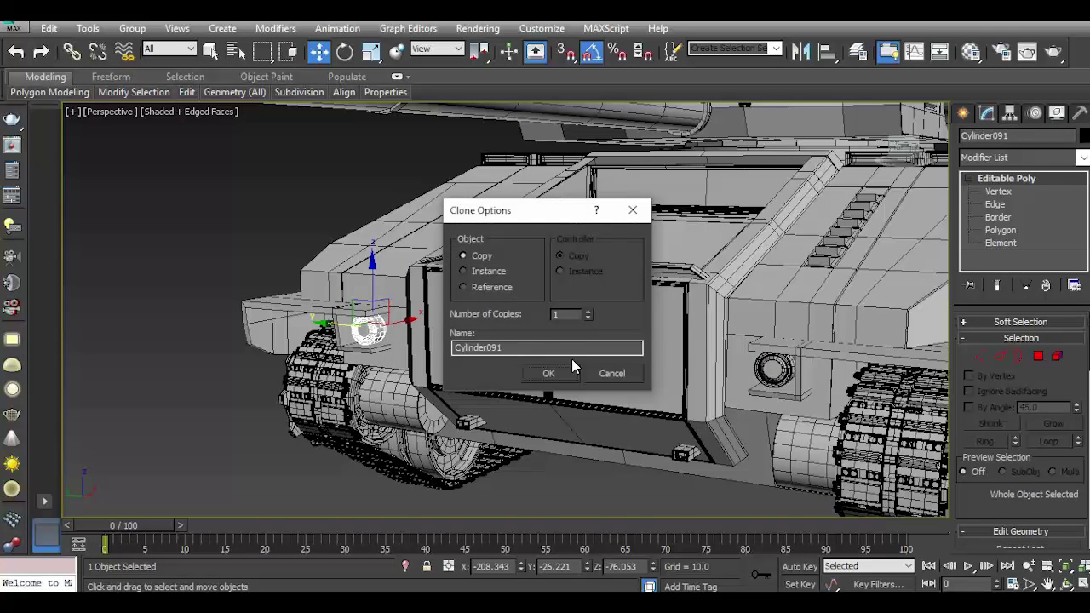
pyautogui.click(549, 372)
# Nudge the copied cylinder along X into place.
pyautogui.scroll(3, 838, 396)
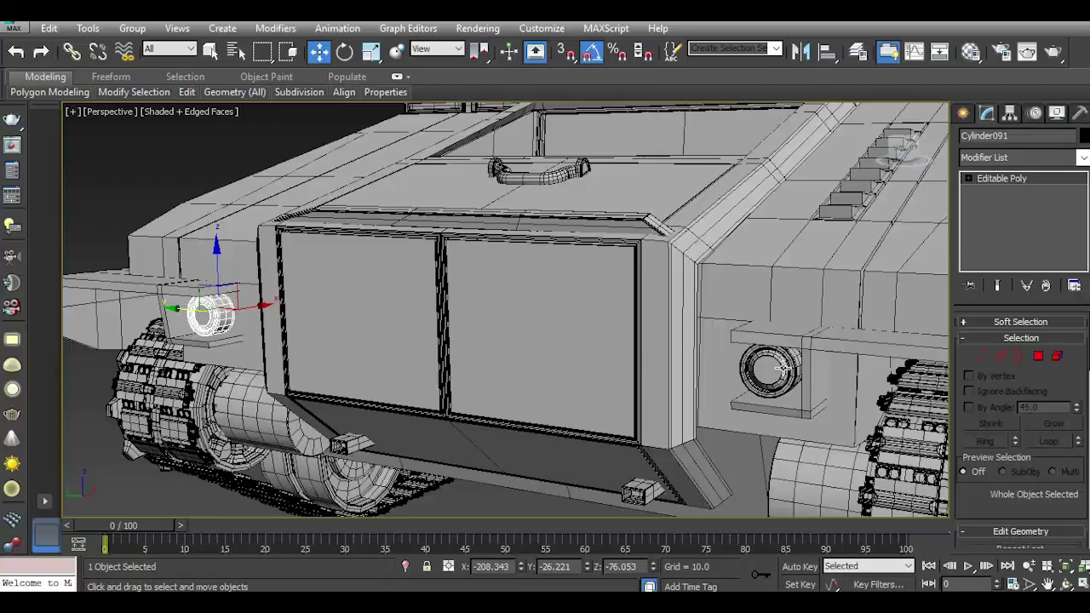
pyautogui.scroll(2, 838, 396)
pyautogui.moveTo(405, 336); pyautogui.dragTo(566, 340, button='middle')
pyautogui.moveTo(199, 301); pyautogui.dragTo(204, 298)
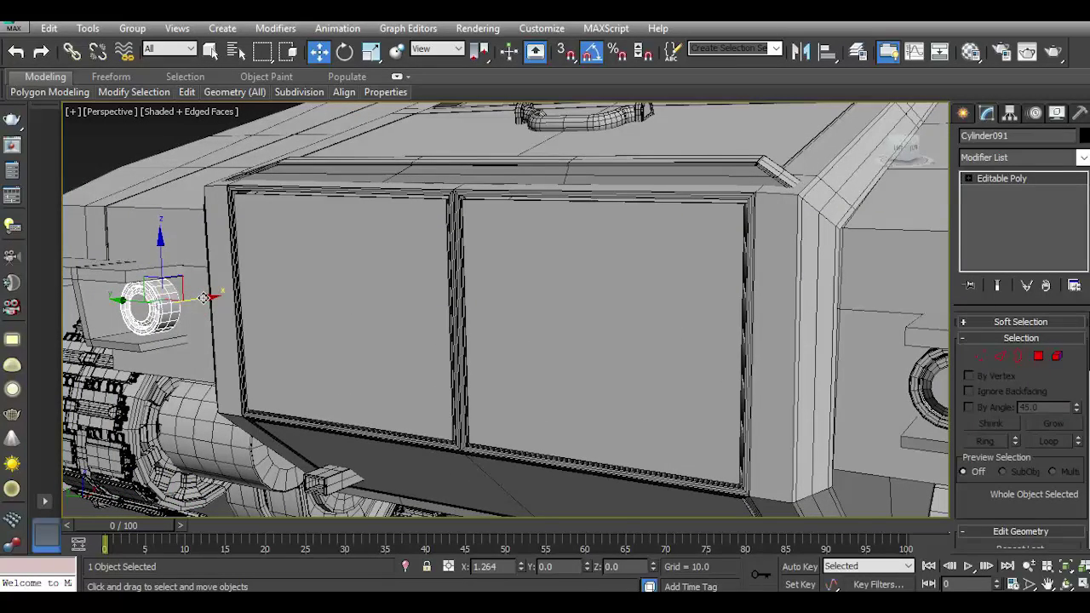
pyautogui.moveTo(199, 298); pyautogui.dragTo(200, 298)
# Move the original right-side cylinder under its bracket, then deselect everything.
pyautogui.moveTo(433, 357)
pyautogui.mouseDown(button='middle')
pyautogui.moveTo(366, 348)
pyautogui.moveTo(713, 356)
pyautogui.mouseUp(button='middle')
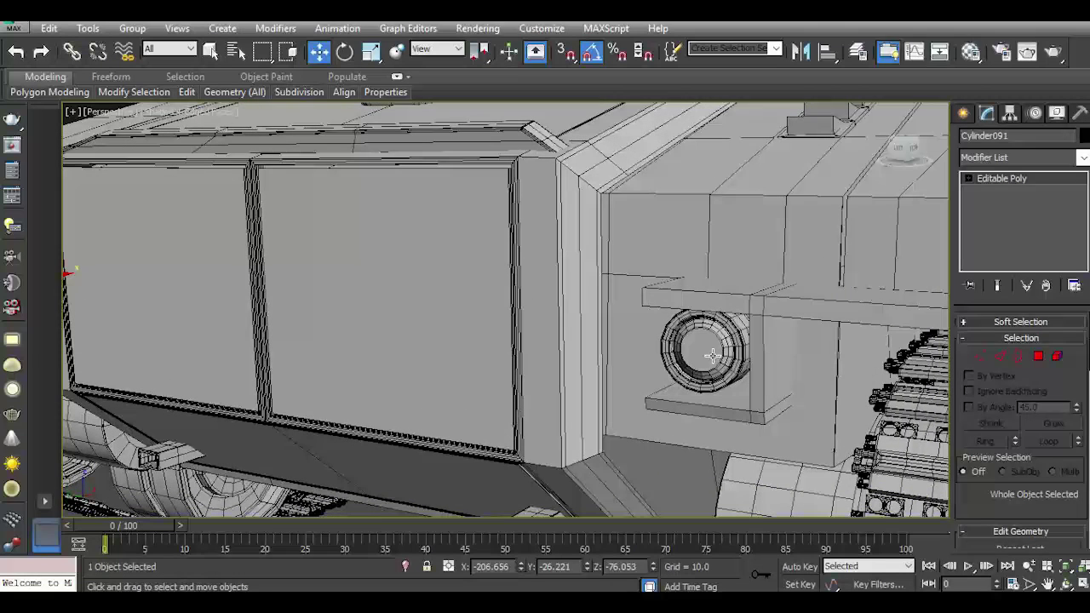
pyautogui.click(713, 356)
pyautogui.moveTo(725, 336); pyautogui.dragTo(721, 339)
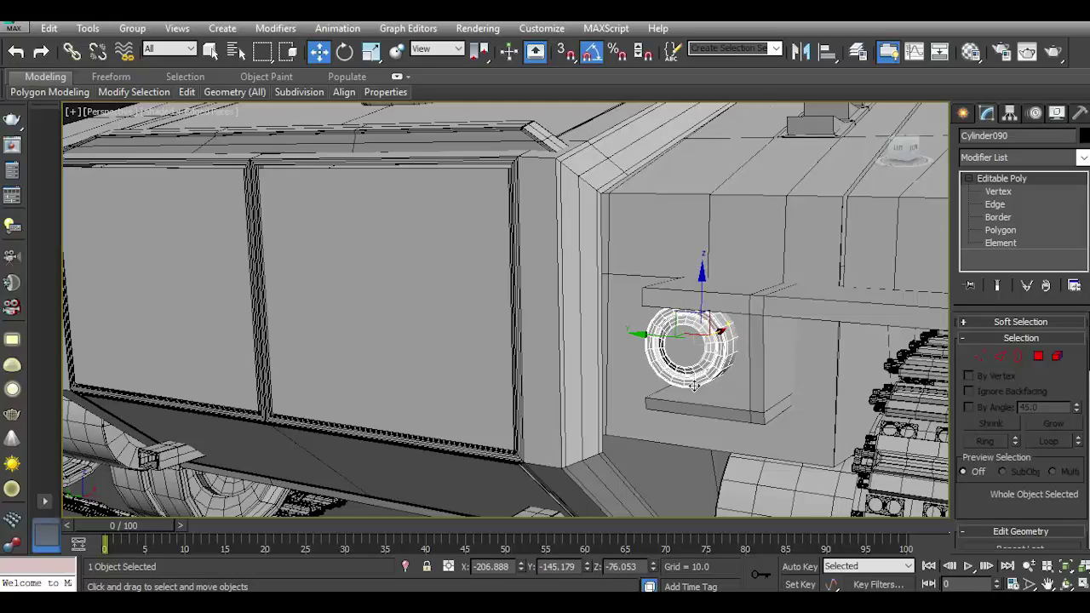
pyautogui.scroll(-5, 716, 341)
pyautogui.scroll(-2, 694, 375)
pyautogui.click(920, 473)
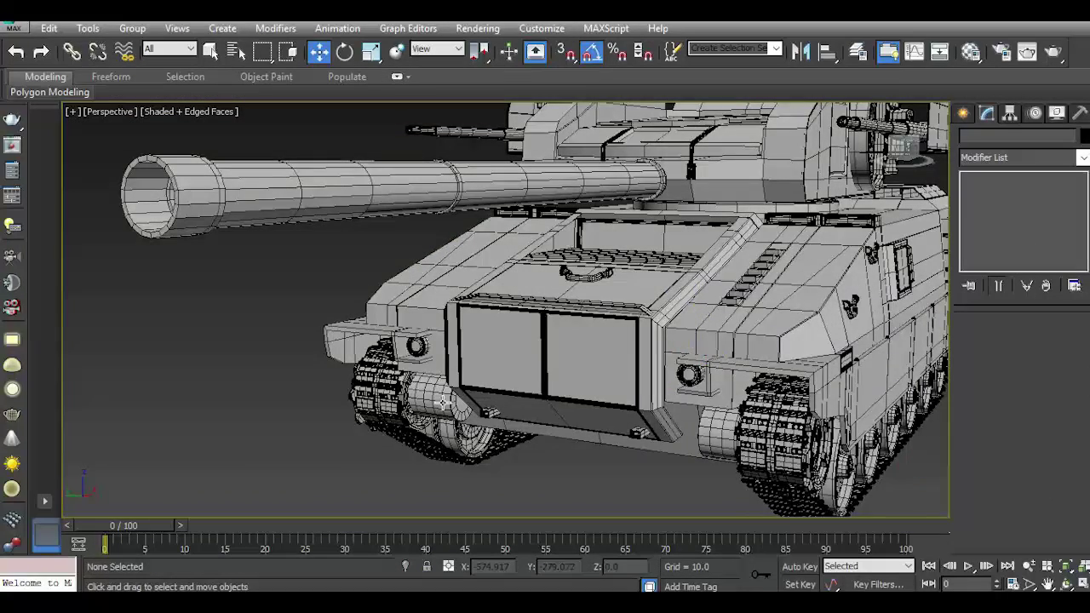
# Lower the tube's height to 8.663 and inner radius to 16.878 in the Top view.
pyautogui.scroll(-3, 489, 377)
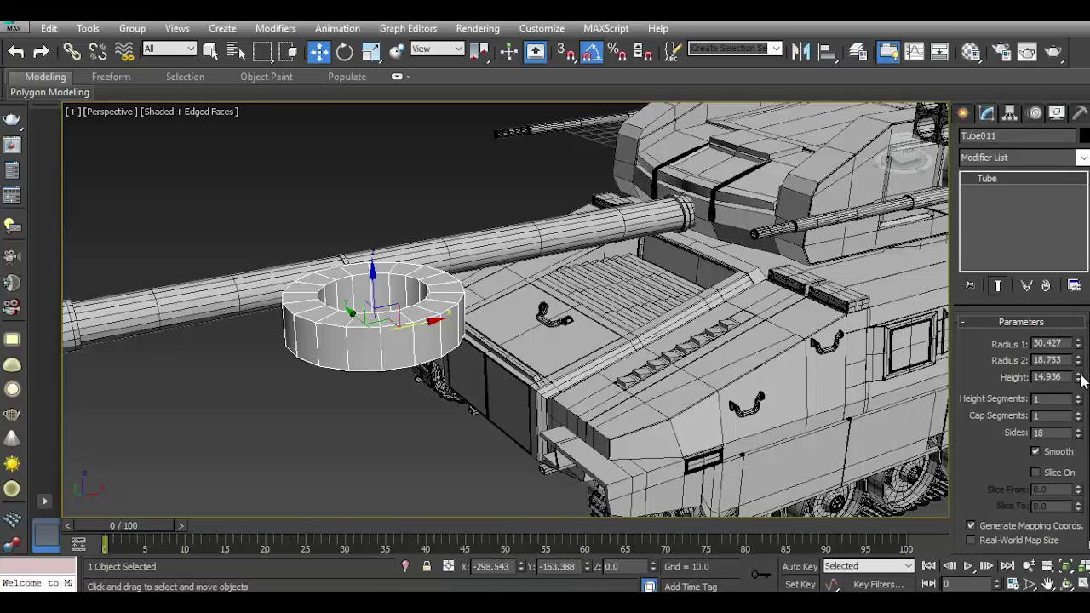
pyautogui.moveTo(1078, 381); pyautogui.dragTo(1080, 419)
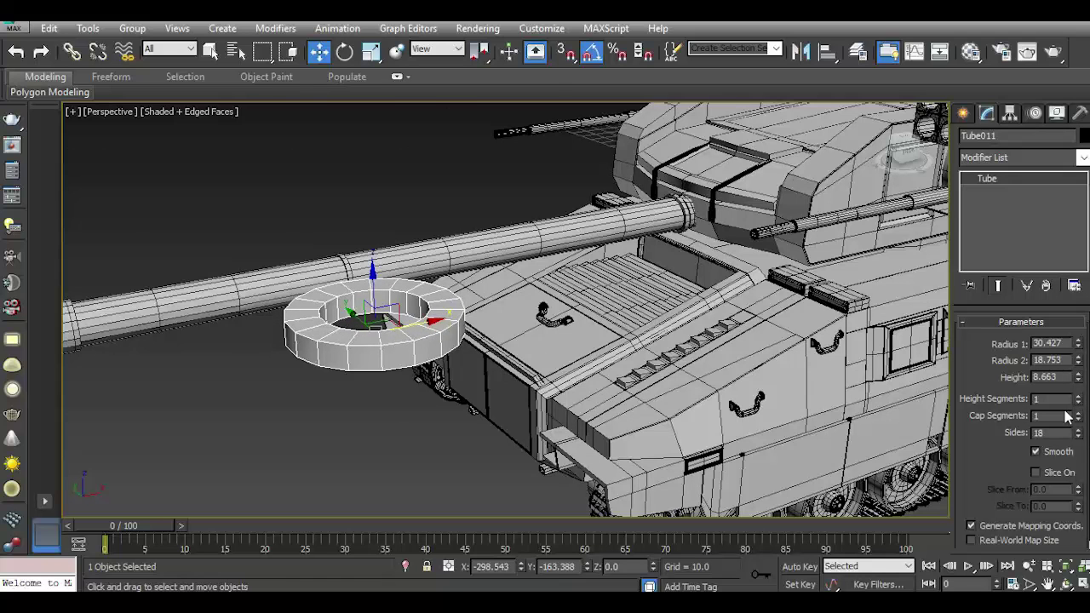
pyautogui.press('t')
pyautogui.scroll(3, 402, 375)
pyautogui.moveTo(1079, 366); pyautogui.dragTo(1079, 380)
# Convert the tube to Editable Poly and enter Vertex mode.
pyautogui.rightClick(1025, 201)
pyautogui.click(1042, 333)
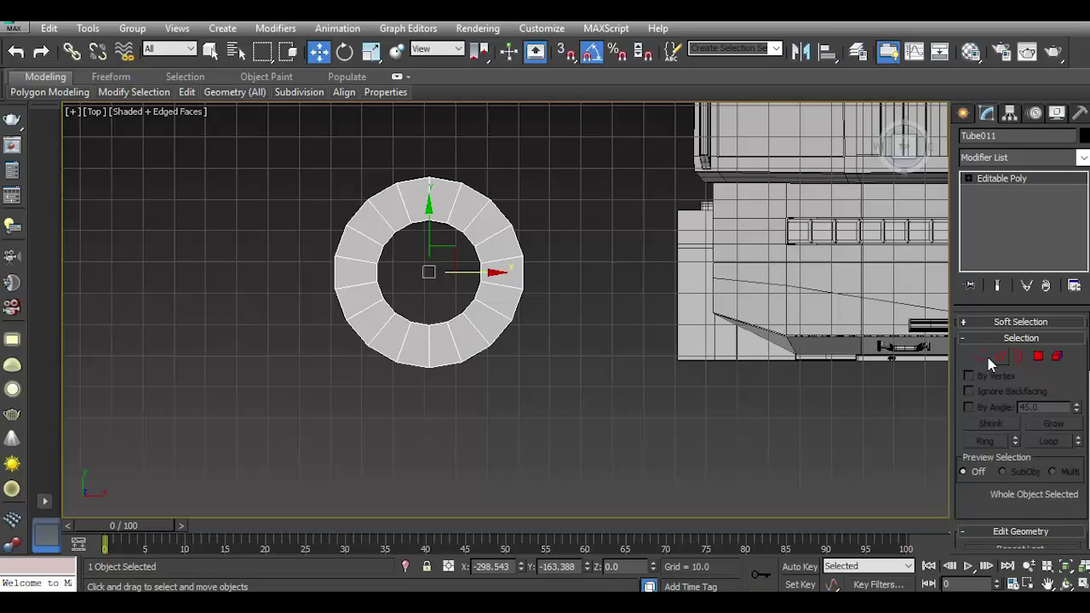
pyautogui.click(981, 356)
pyautogui.scroll(2, 501, 284)
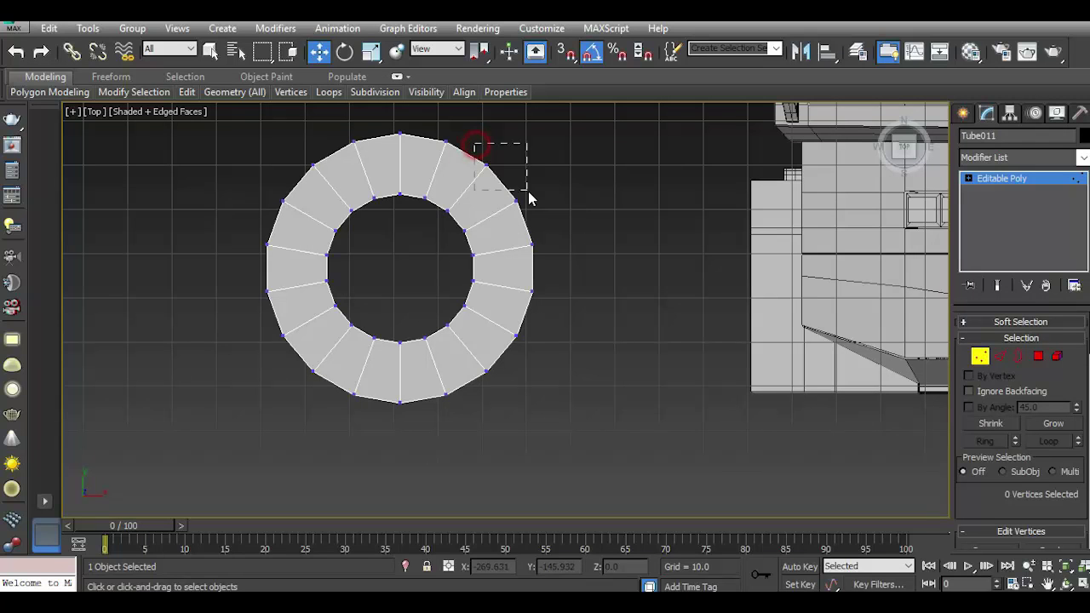
# Select the vertices along the ring's right side and top.
pyautogui.moveTo(529, 198); pyautogui.dragTo(541, 215)
pyautogui.moveTo(507, 358); pyautogui.dragTo(480, 385)
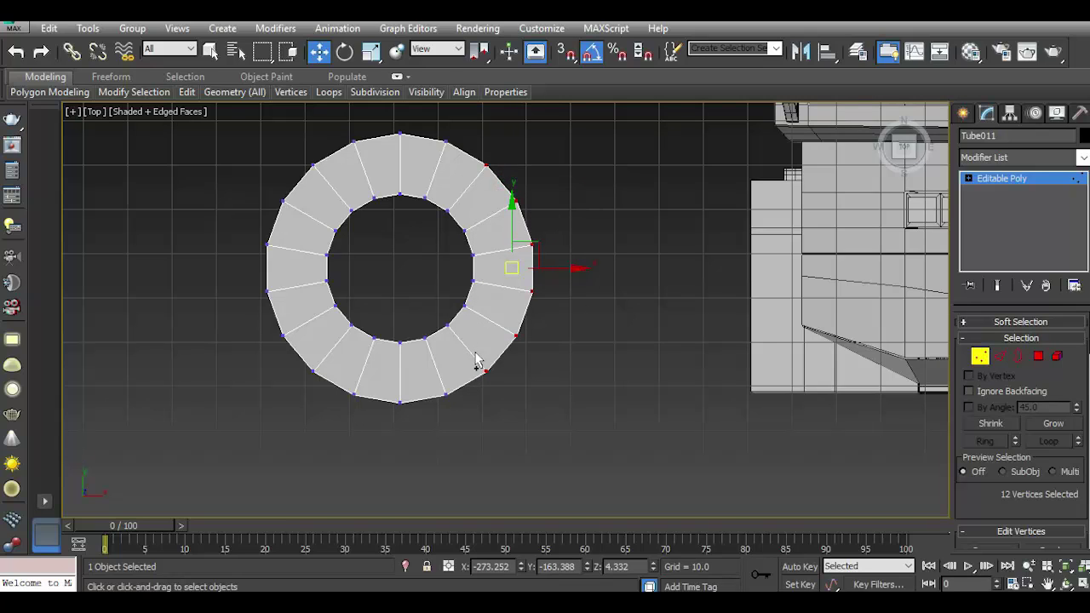
pyautogui.keyDown('ctrl'); pyautogui.moveTo(462, 421); pyautogui.dragTo(463, 420); pyautogui.keyUp('ctrl')
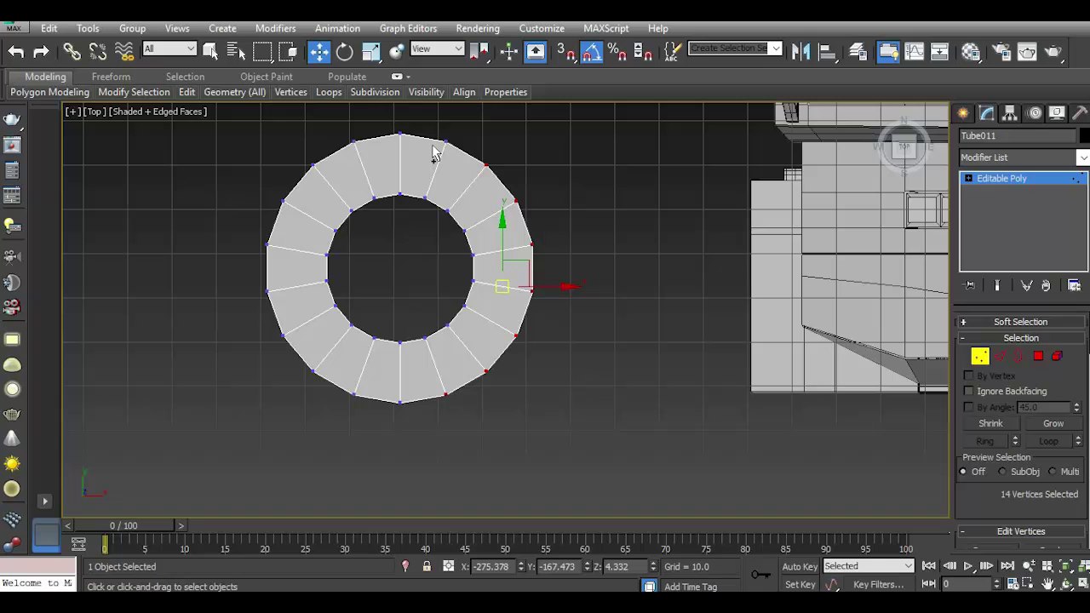
pyautogui.keyDown('ctrl'); pyautogui.moveTo(475, 170); pyautogui.dragTo(444, 175); pyautogui.keyUp('ctrl')
pyautogui.keyDown('ctrl'); pyautogui.moveTo(387, 132); pyautogui.dragTo(441, 189); pyautogui.keyUp('ctrl')
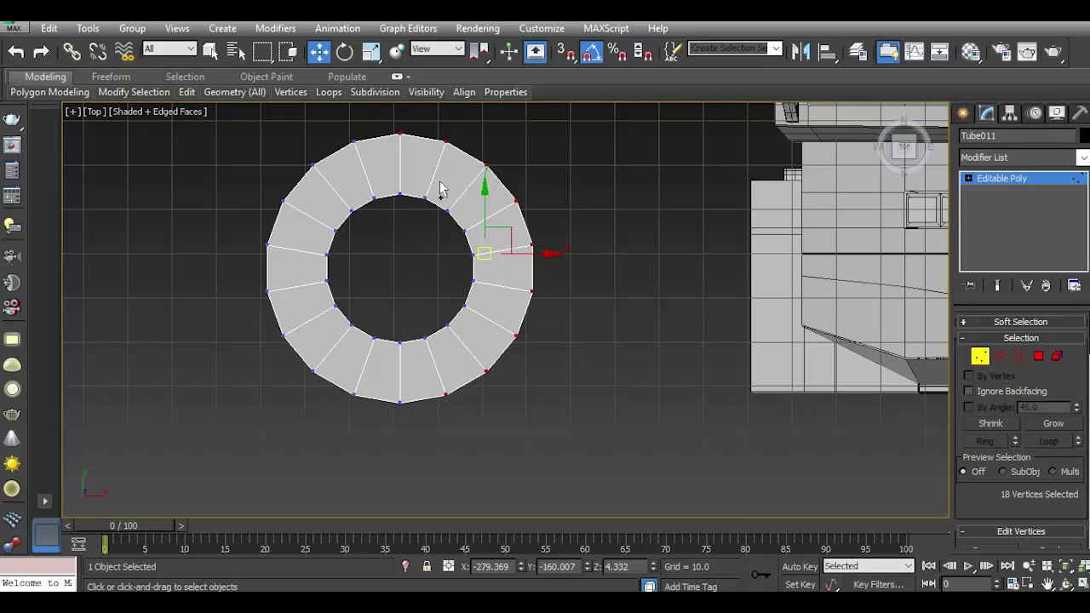
pyautogui.keyDown('ctrl'); pyautogui.moveTo(387, 393); pyautogui.dragTo(422, 443); pyautogui.keyUp('ctrl')
pyautogui.scroll(-3, 1022, 452)
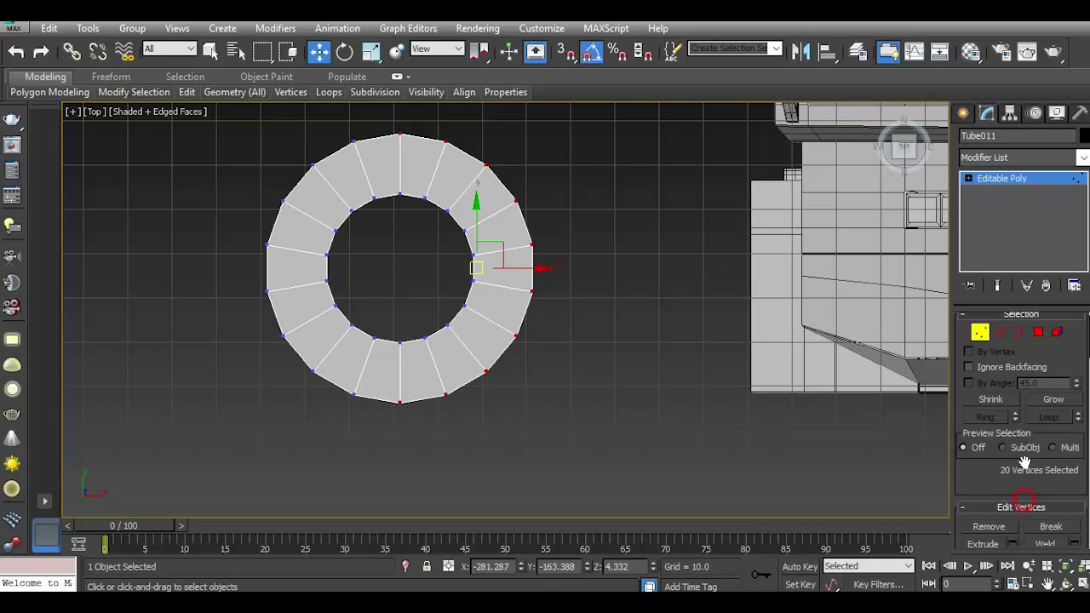
pyautogui.scroll(-3, 1025, 454)
pyautogui.scroll(-2, 1025, 454)
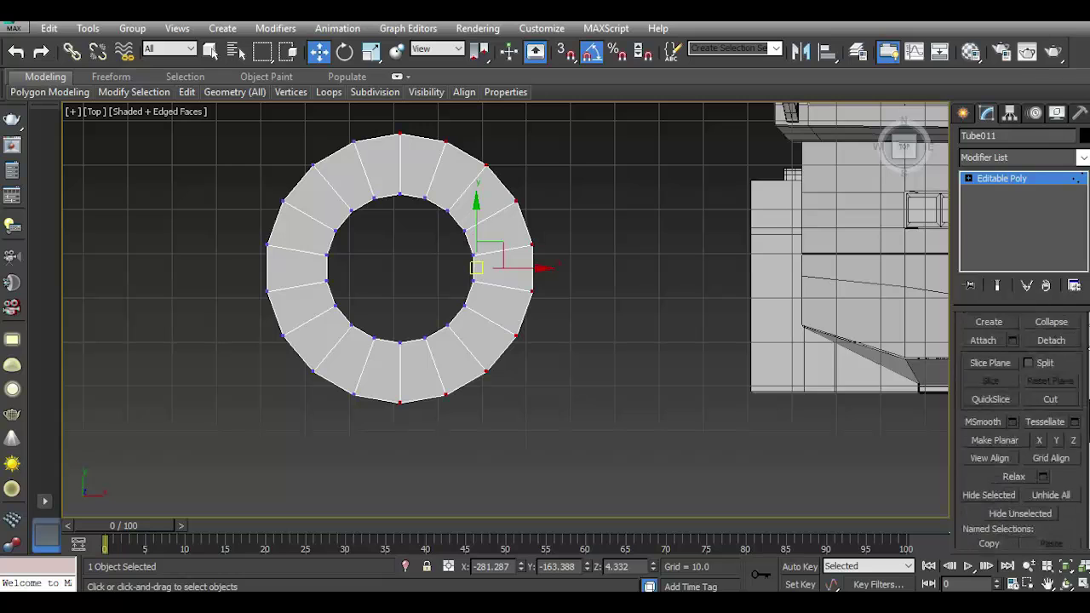
# Flatten the selected vertices with Make Planar X into a straight edge and push it right.
pyautogui.click(1038, 443)
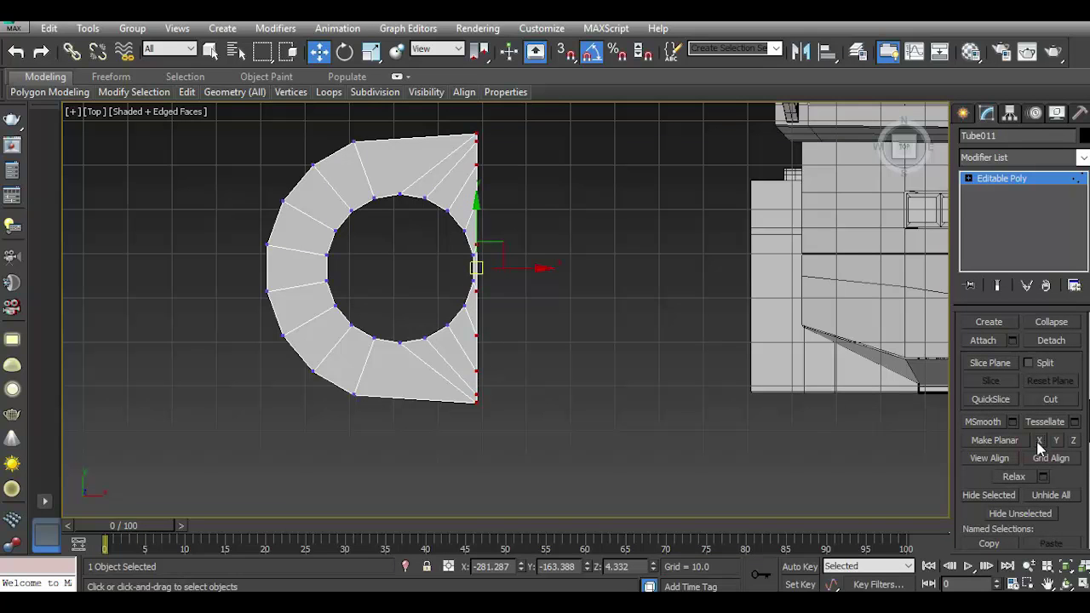
pyautogui.moveTo(518, 273); pyautogui.dragTo(537, 272)
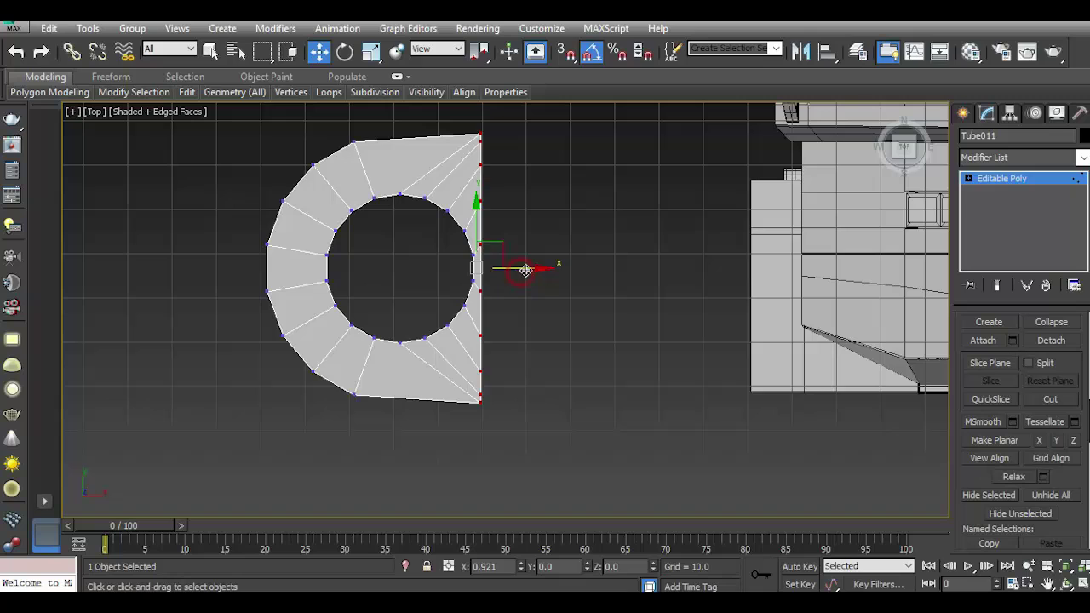
pyautogui.click(14, 53)
pyautogui.click(14, 53)
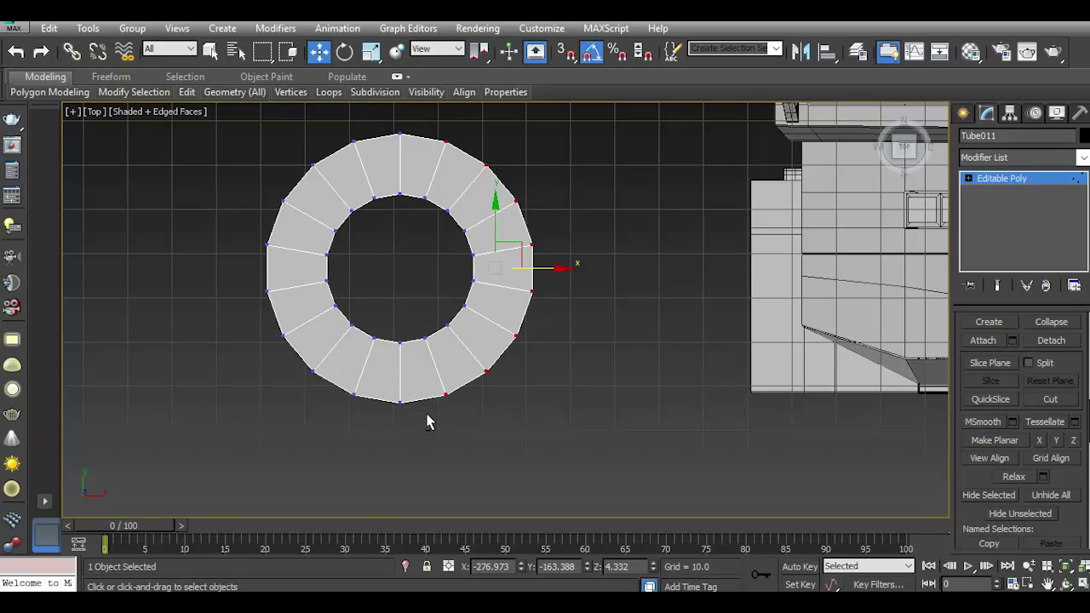
pyautogui.click(1039, 442)
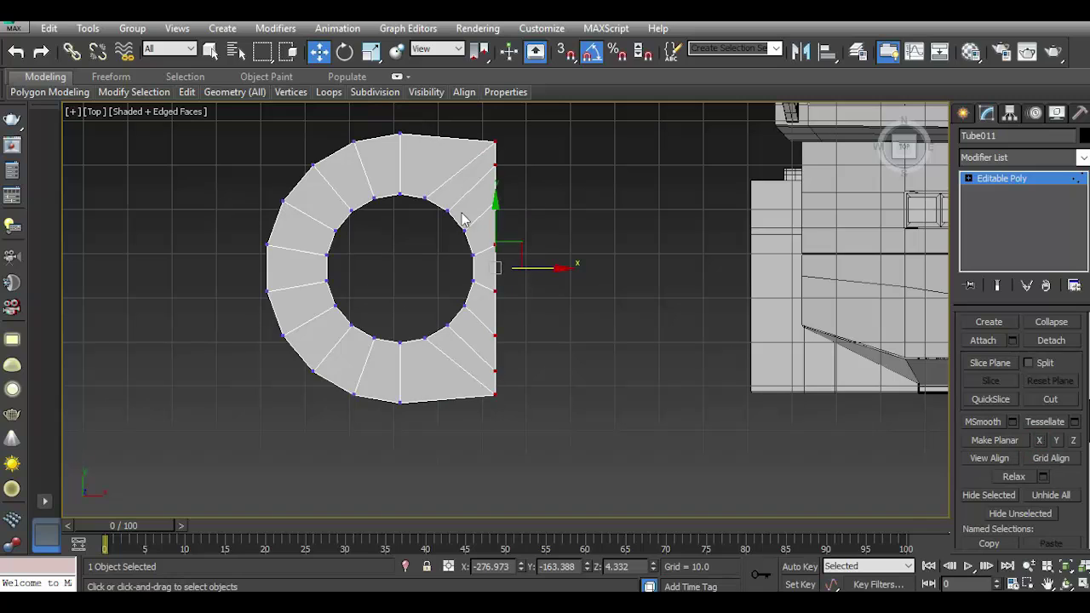
pyautogui.moveTo(546, 267); pyautogui.dragTo(582, 270)
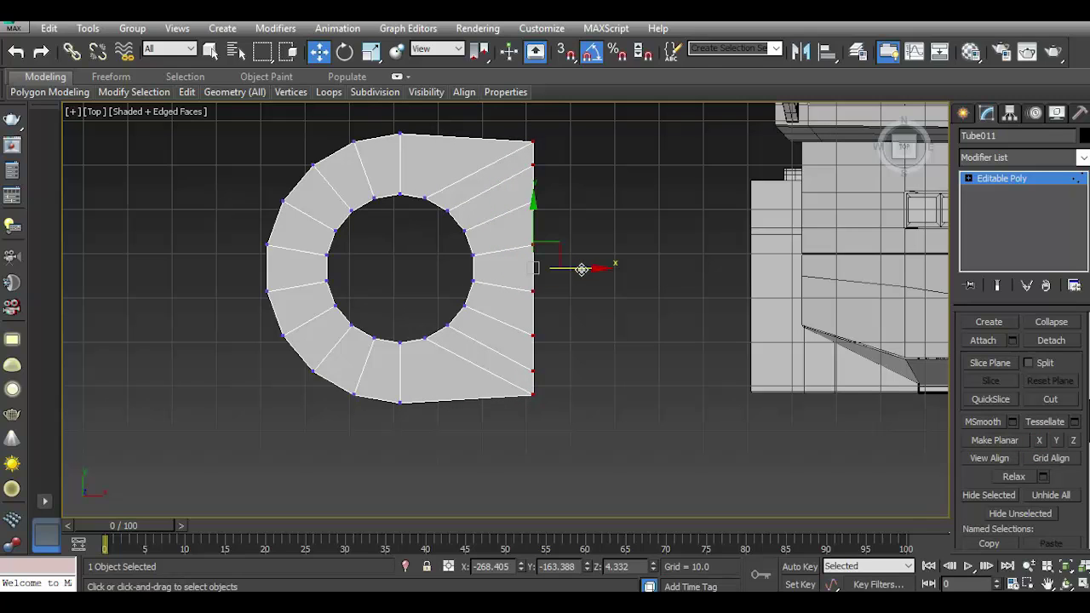
# At Edge level, select the inner hole's edge loop.
pyautogui.click(968, 178)
pyautogui.click(995, 204)
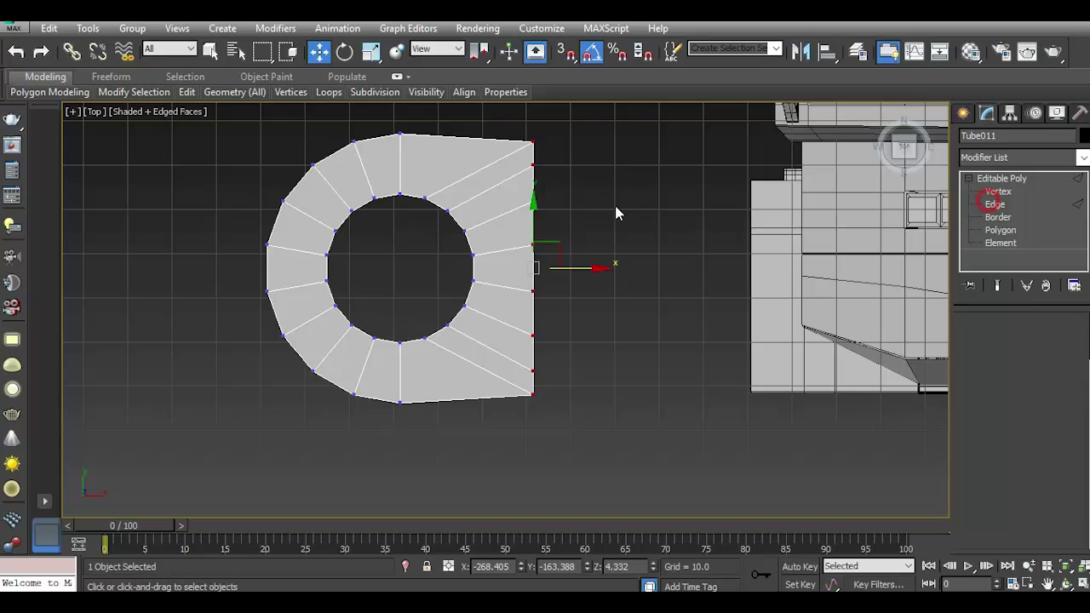
pyautogui.click(436, 205)
pyautogui.doubleClick(435, 206)
# In perspective view, chamfer the hole's top and bottom rim loops.
pyautogui.scroll(-2, 530, 239)
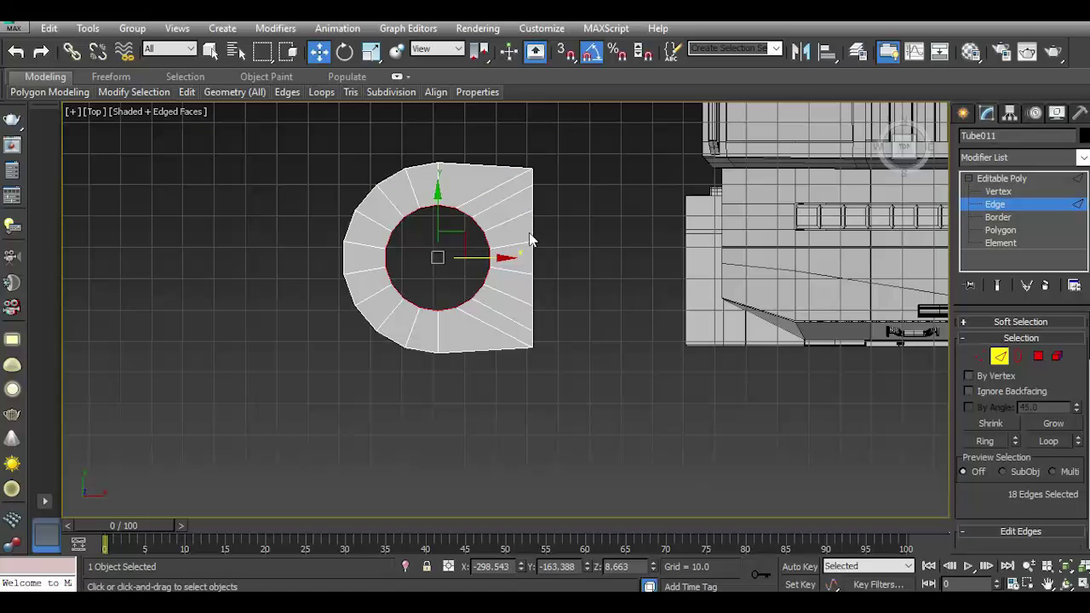
pyautogui.press('p')
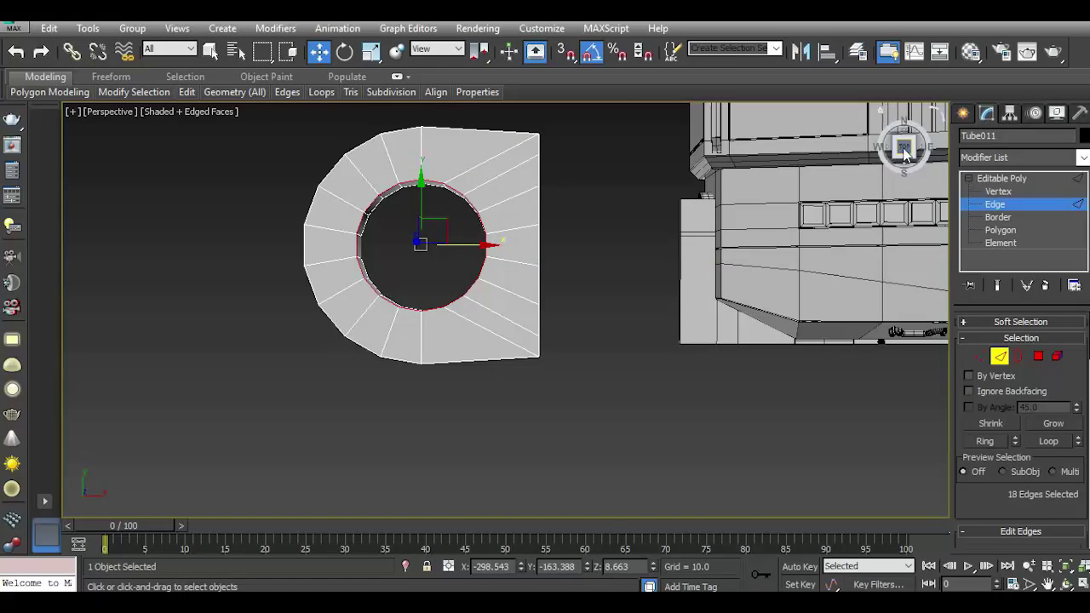
pyautogui.moveTo(904, 146); pyautogui.dragTo(479, 198)
pyautogui.scroll(4, 442, 199)
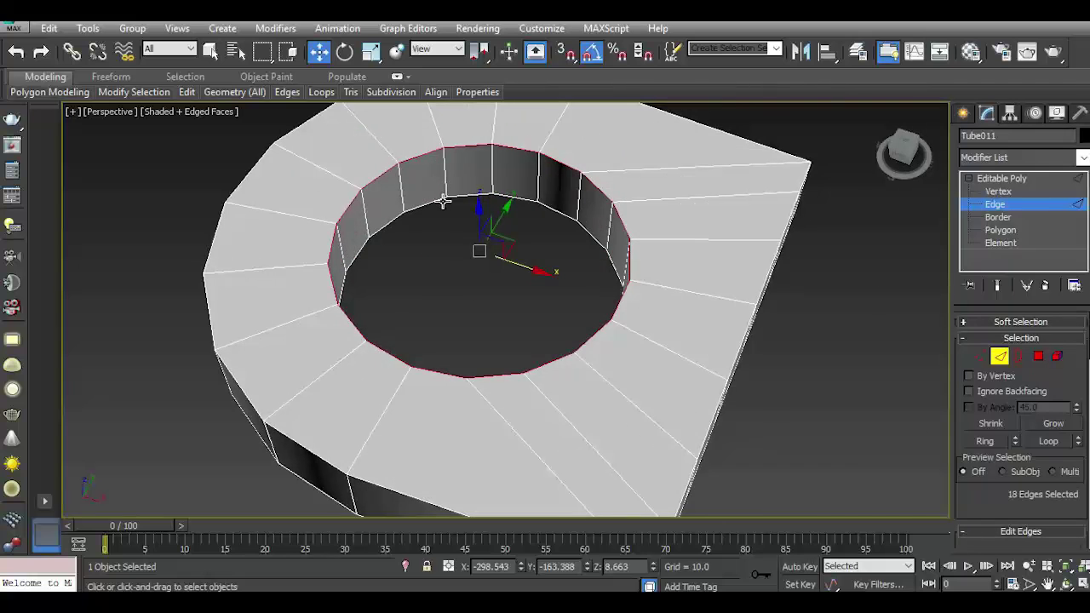
pyautogui.keyDown('ctrl'); pyautogui.doubleClick(430, 202); pyautogui.keyUp('ctrl')
pyautogui.moveTo(1009, 510); pyautogui.dragTo(992, 392)
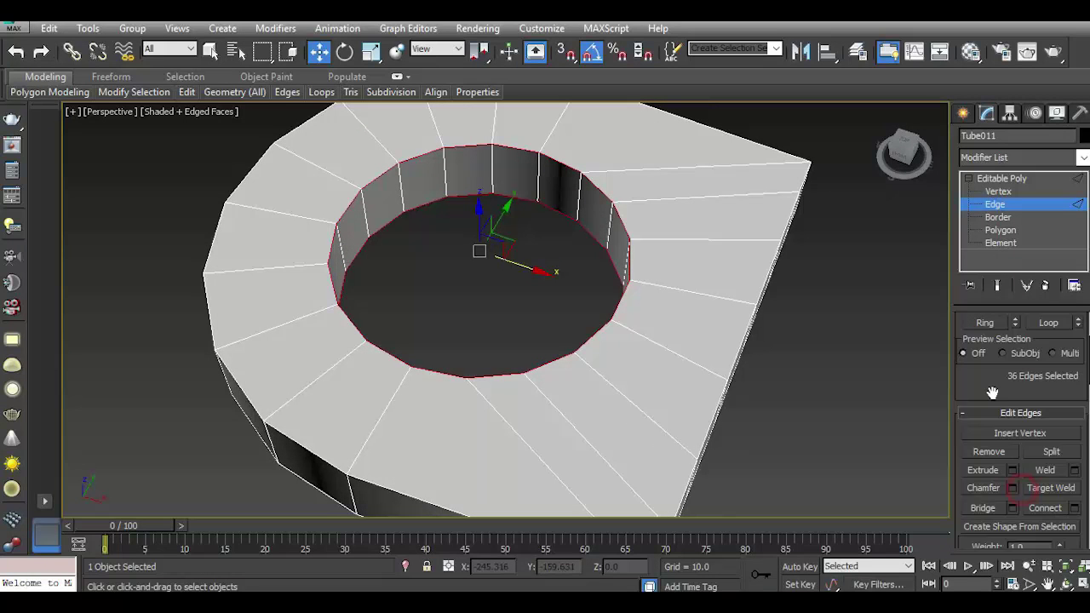
pyautogui.click(1013, 490)
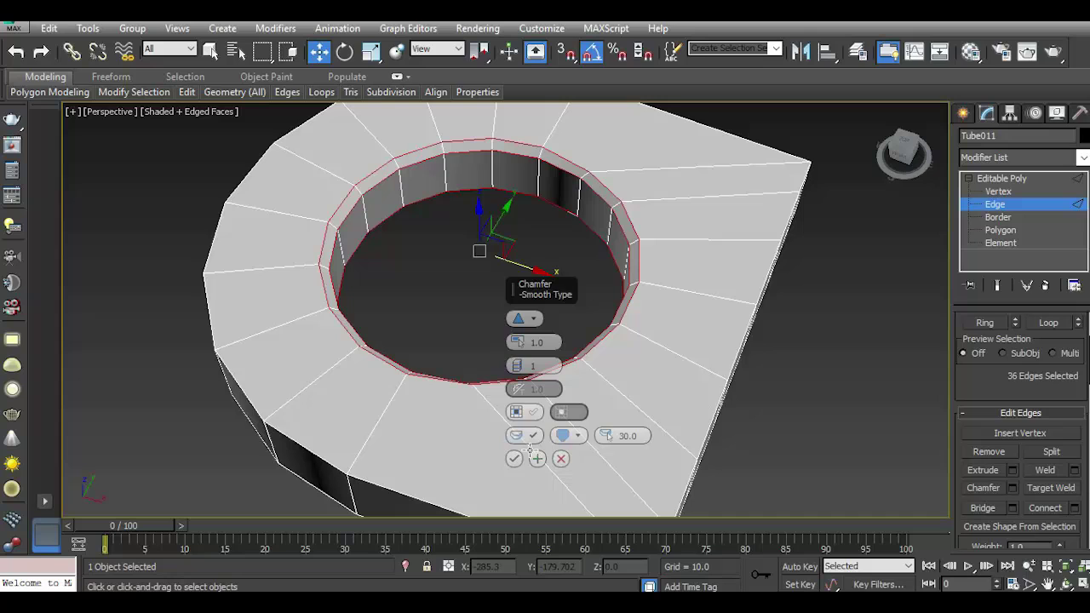
pyautogui.click(514, 459)
# Connect the inner-wall edge ring with 3 loops pinched by 69.
pyautogui.click(493, 167)
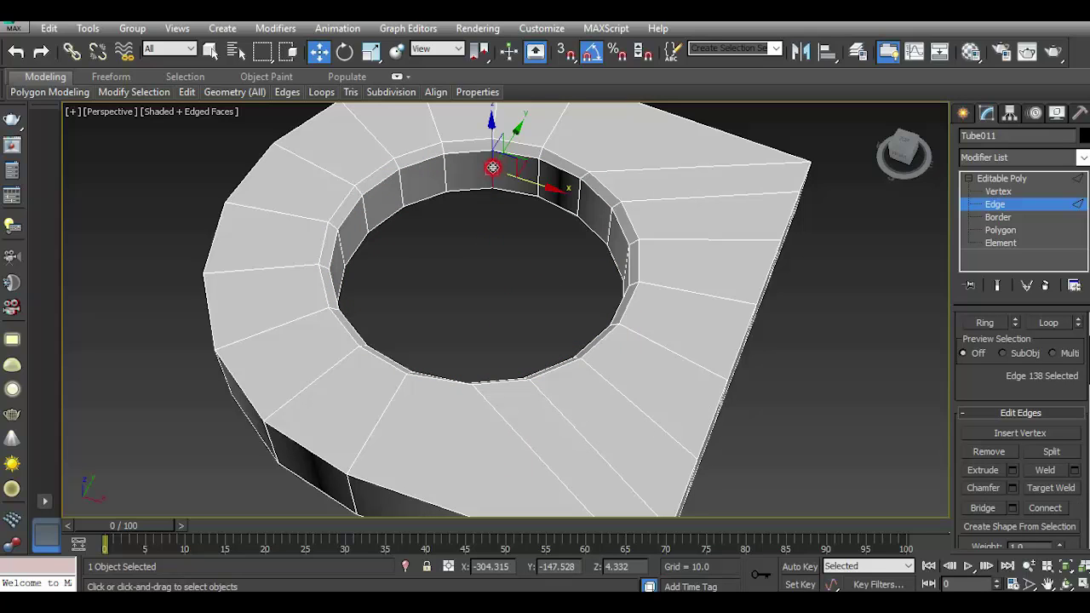
pyautogui.click(985, 322)
pyautogui.click(1074, 507)
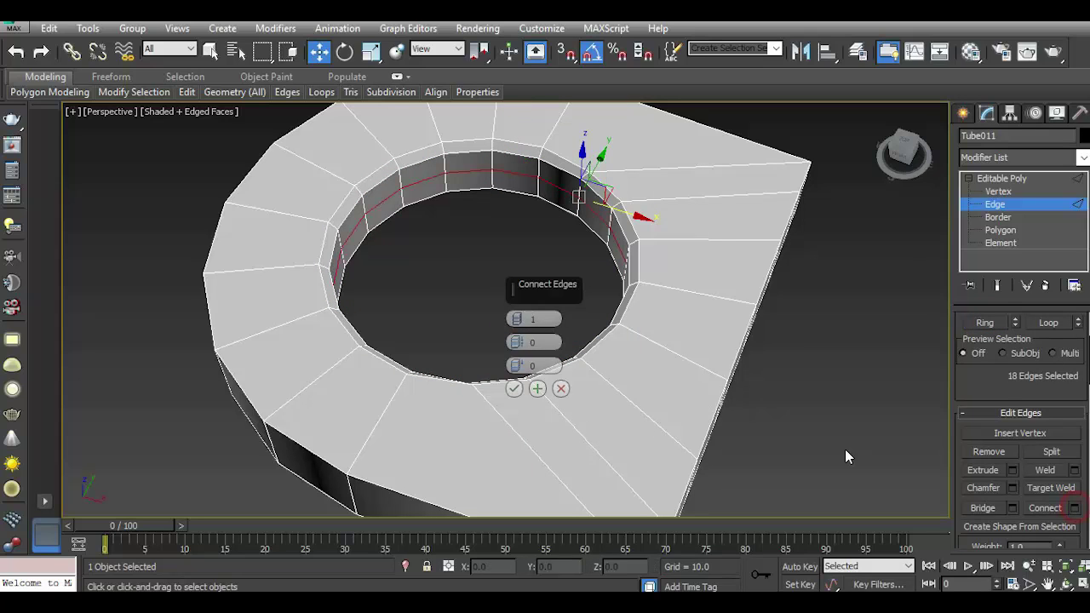
pyautogui.moveTo(516, 319)
pyautogui.mouseDown()
pyautogui.moveTo(516, 308)
pyautogui.moveTo(518, 339)
pyautogui.mouseUp()
pyautogui.moveTo(510, 286); pyautogui.dragTo(501, 147)
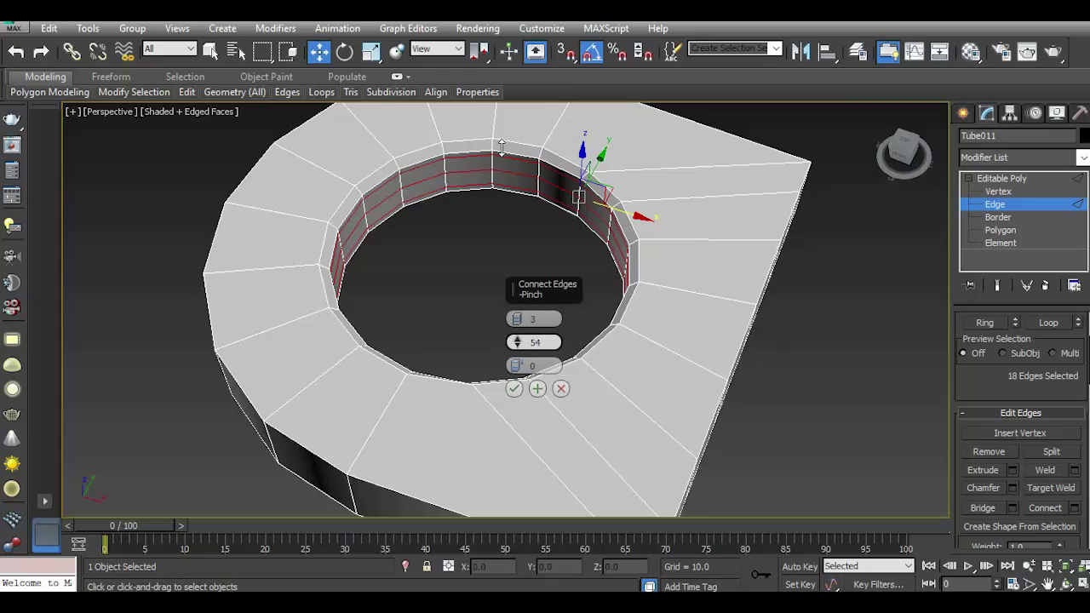
pyautogui.click(514, 388)
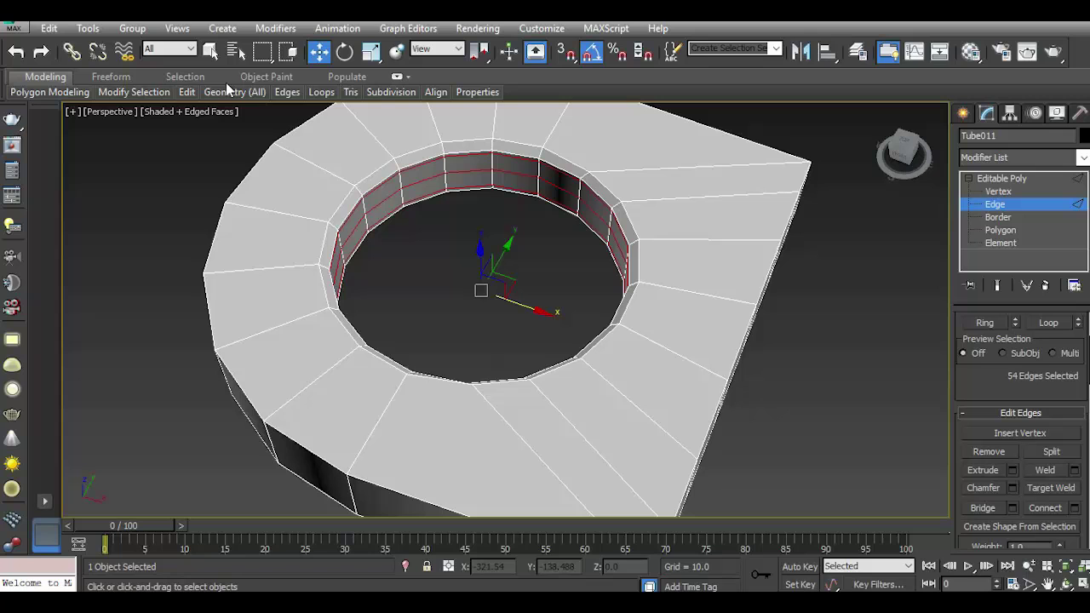
# Preview the tube with Use NURMS smoothing, turn it off, and pick a new edge.
pyautogui.click(187, 92)
pyautogui.click(232, 178)
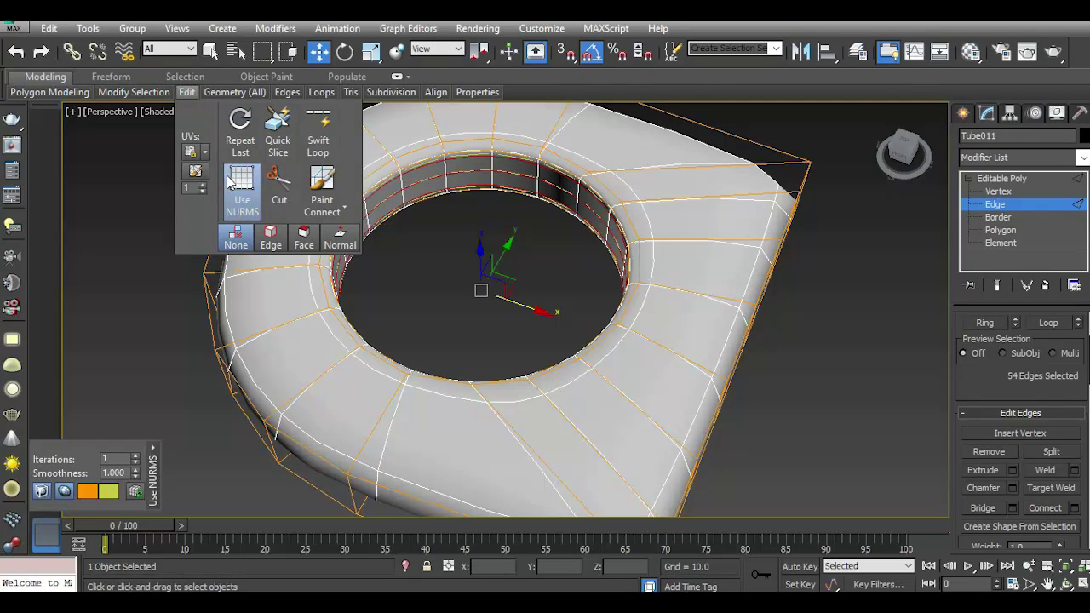
pyautogui.click(232, 179)
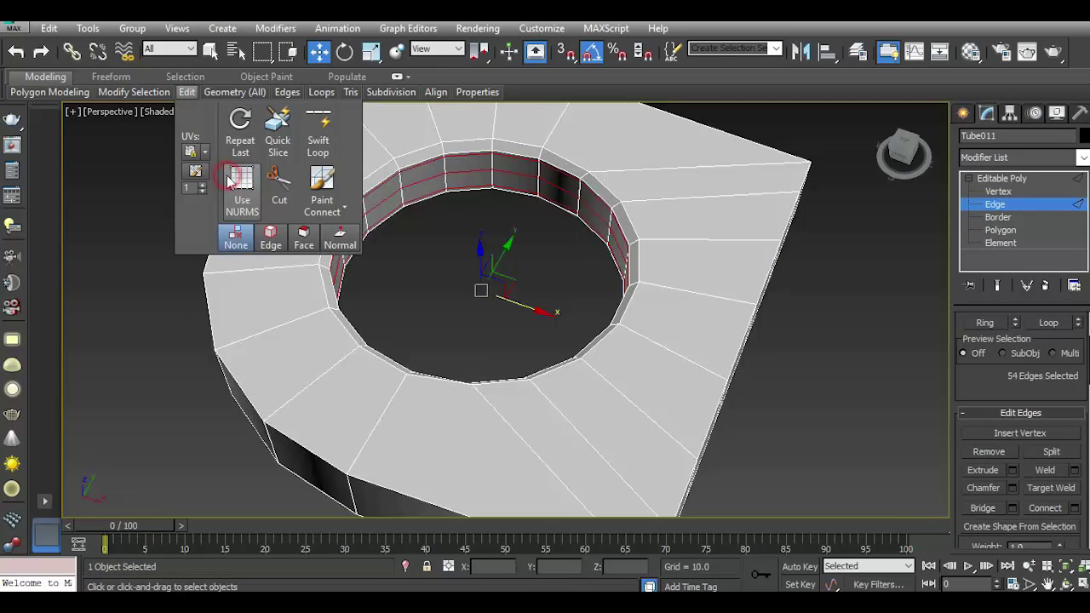
pyautogui.click(490, 145)
pyautogui.keyDown('alt'); pyautogui.moveTo(531, 148); pyautogui.dragTo(545, 301, button='middle'); pyautogui.keyUp('alt')
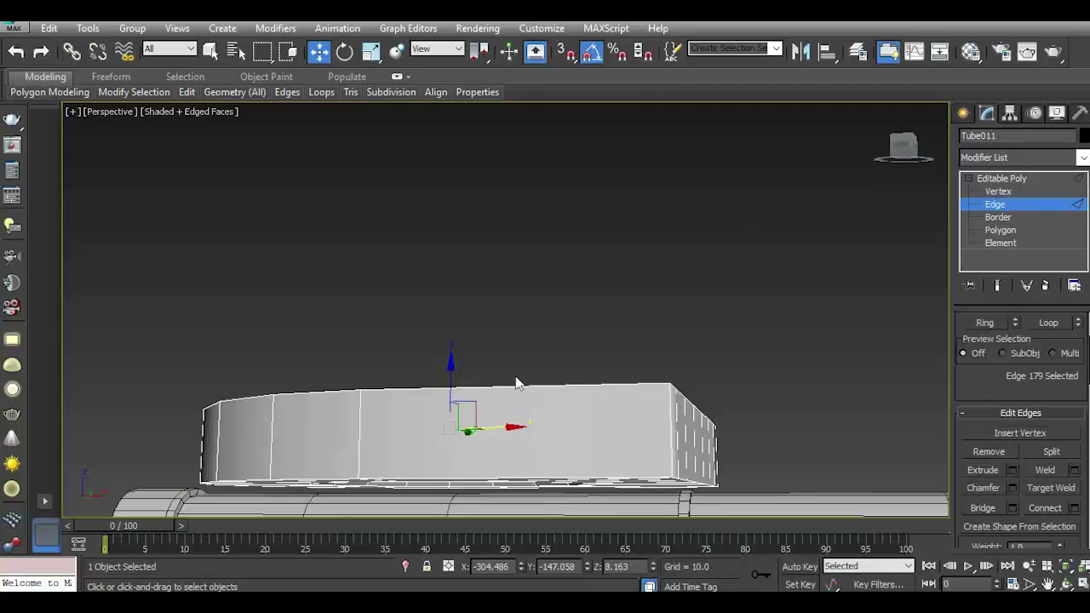
# Try connecting loops across the selected edge ring, then undo them.
pyautogui.keyDown('ctrl'); pyautogui.click(447, 411); pyautogui.keyUp('ctrl')
pyautogui.press('z')
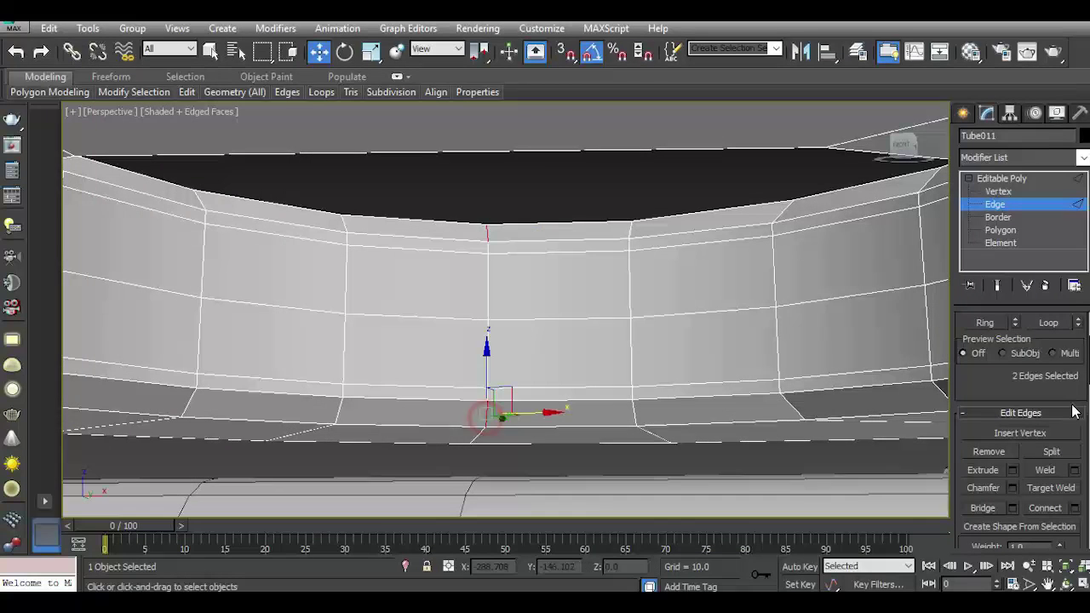
pyautogui.click(984, 323)
pyautogui.click(1048, 509)
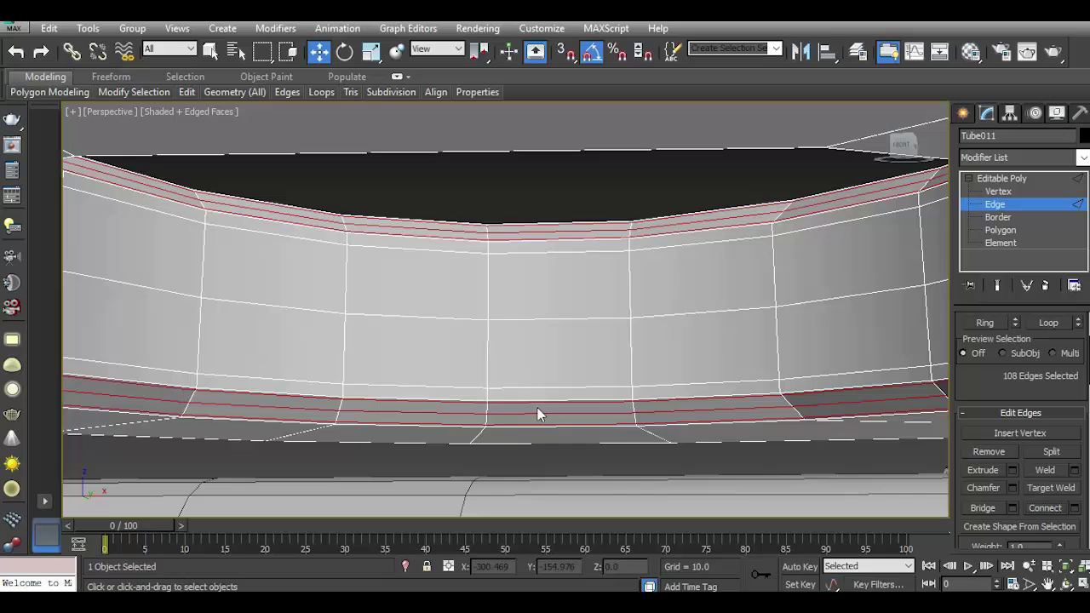
pyautogui.hotkey('shift', 'z')
pyautogui.hotkey('ctrl', 'z')
pyautogui.hotkey('ctrl', 'z')
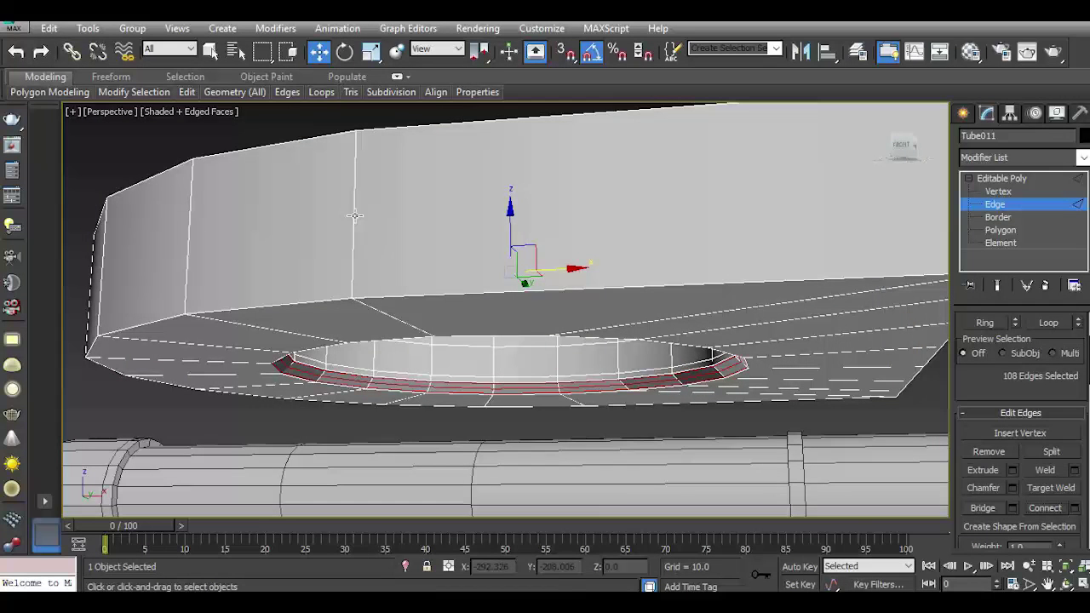
pyautogui.hotkey('ctrl', 'z')
# Add outer-wall connecting loops pinched by 74, inspect them, then undo them.
pyautogui.click(985, 323)
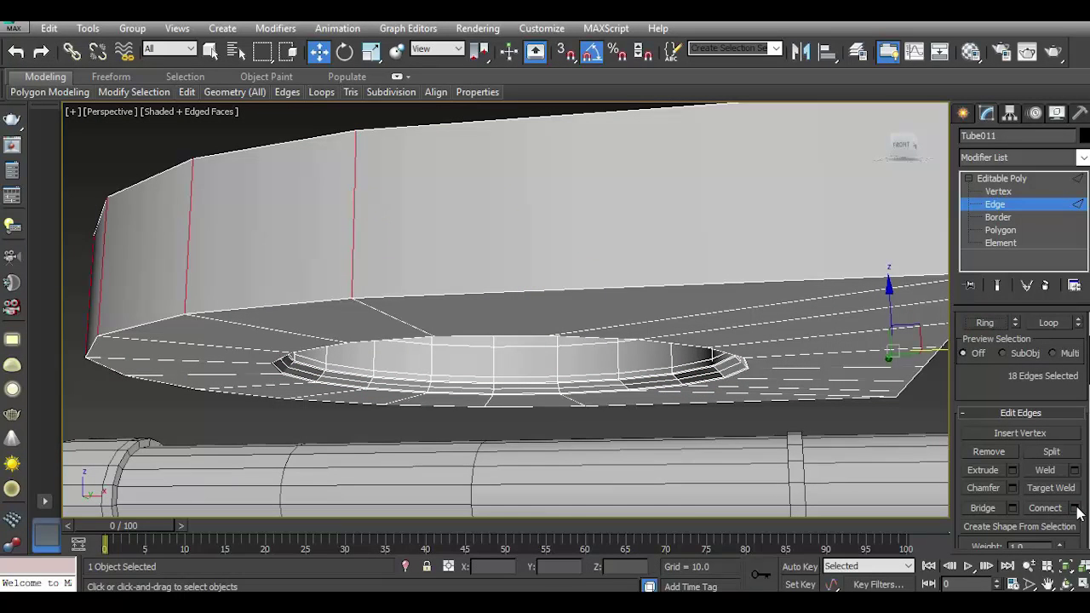
pyautogui.click(1076, 509)
pyautogui.moveTo(516, 343); pyautogui.dragTo(507, 322)
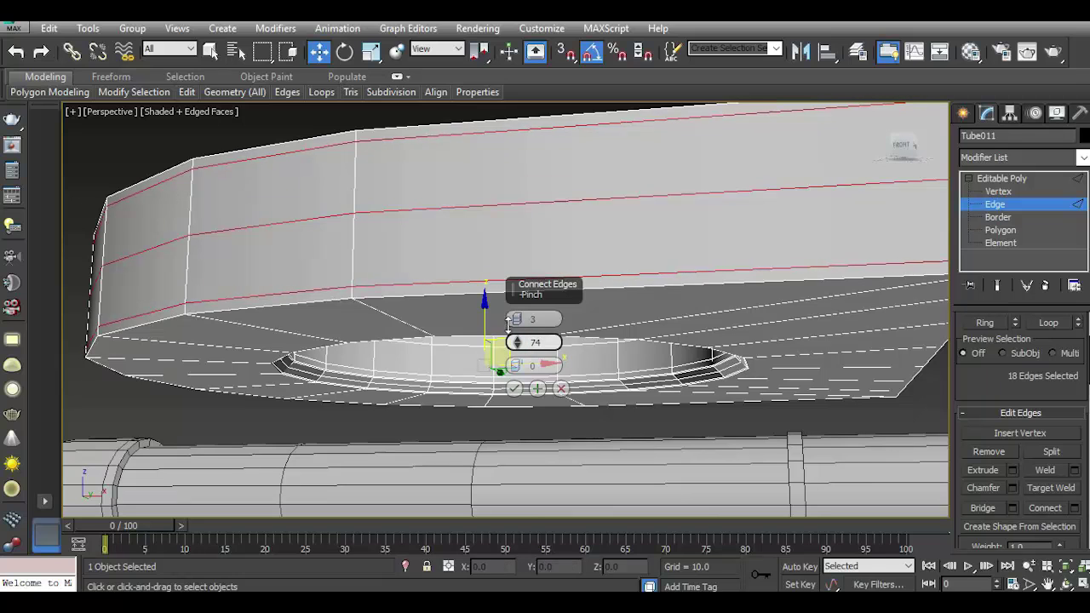
pyautogui.click(514, 388)
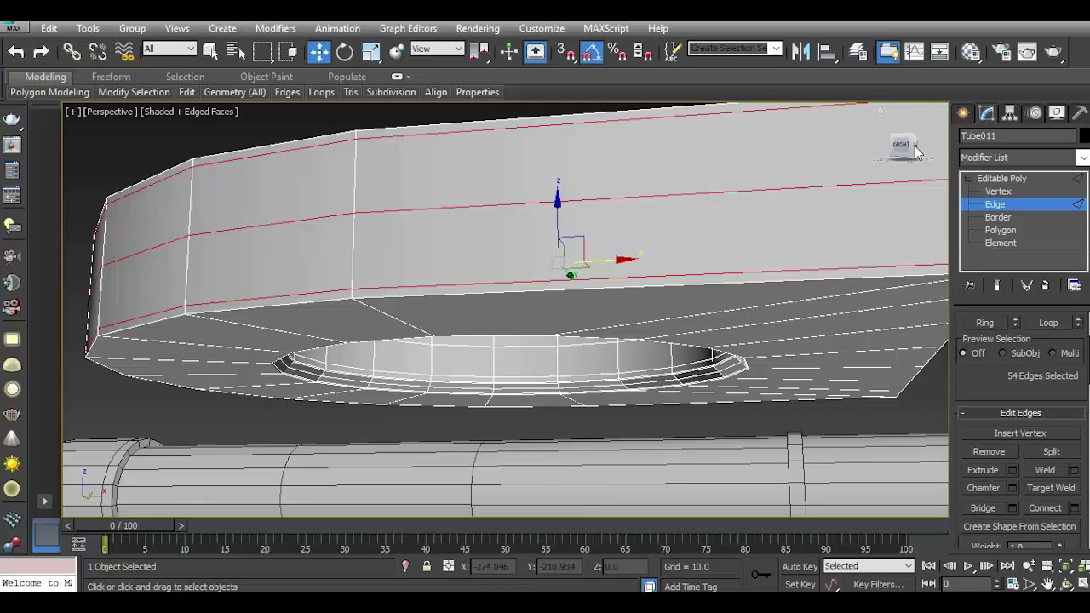
pyautogui.moveTo(915, 145); pyautogui.dragTo(903, 171)
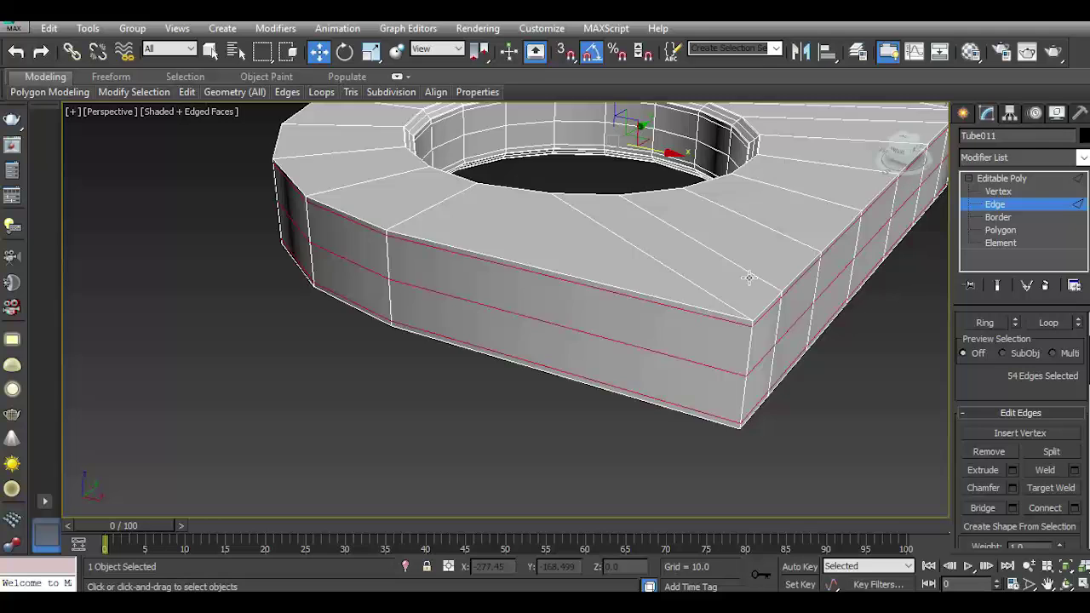
pyautogui.keyDown('alt'); pyautogui.moveTo(477, 349); pyautogui.dragTo(549, 340, button='middle'); pyautogui.keyUp('alt')
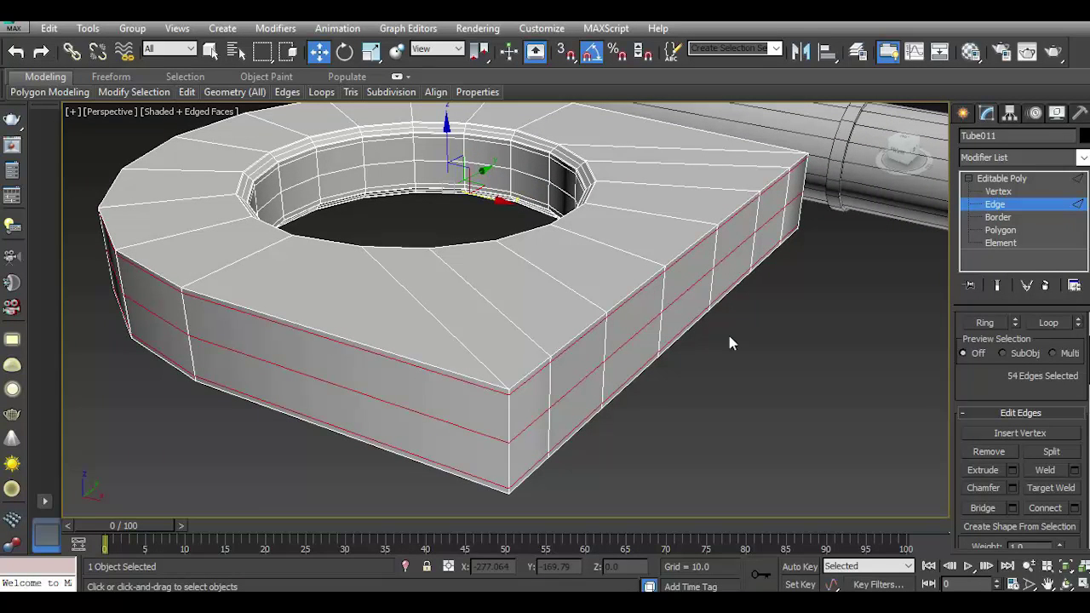
pyautogui.click(20, 52)
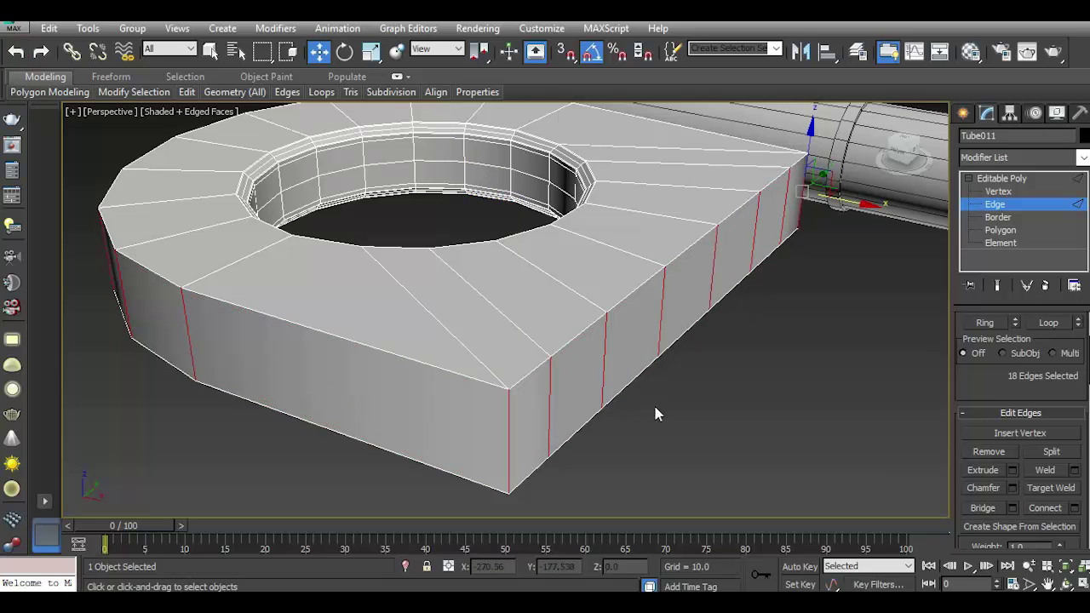
# At Polygon level, select the seven faces of the lug's flat straight side.
pyautogui.click(1000, 230)
pyautogui.click(535, 409)
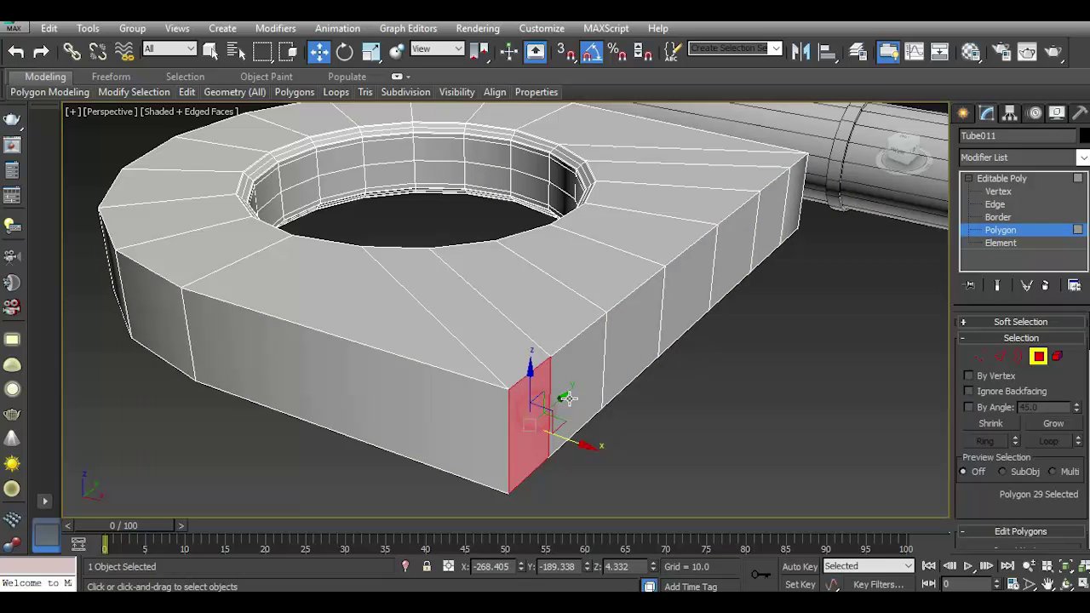
pyautogui.keyDown('ctrl'); pyautogui.click(579, 383); pyautogui.keyUp('ctrl')
pyautogui.keyDown('ctrl'); pyautogui.click(620, 360); pyautogui.keyUp('ctrl')
pyautogui.keyDown('ctrl'); pyautogui.click(690, 291); pyautogui.keyUp('ctrl')
pyautogui.keyDown('ctrl'); pyautogui.click(732, 258); pyautogui.keyUp('ctrl')
pyautogui.keyDown('ctrl'); pyautogui.click(758, 226); pyautogui.keyUp('ctrl')
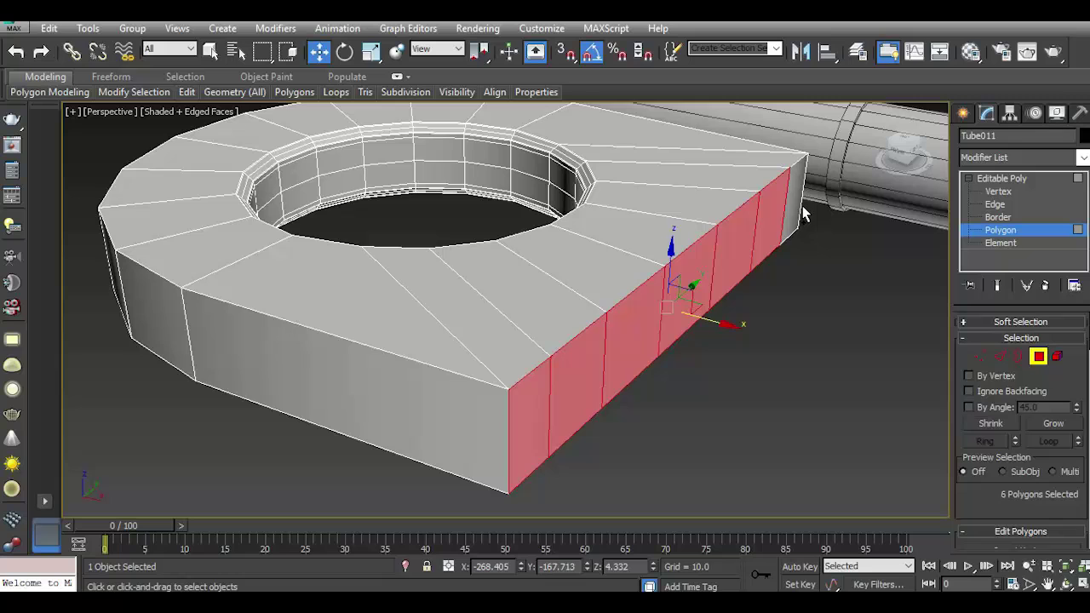
pyautogui.keyDown('ctrl'); pyautogui.click(795, 203); pyautogui.keyUp('ctrl')
# Extrude the selected faces outward by 10.0 units.
pyautogui.moveTo(974, 482); pyautogui.dragTo(981, 368)
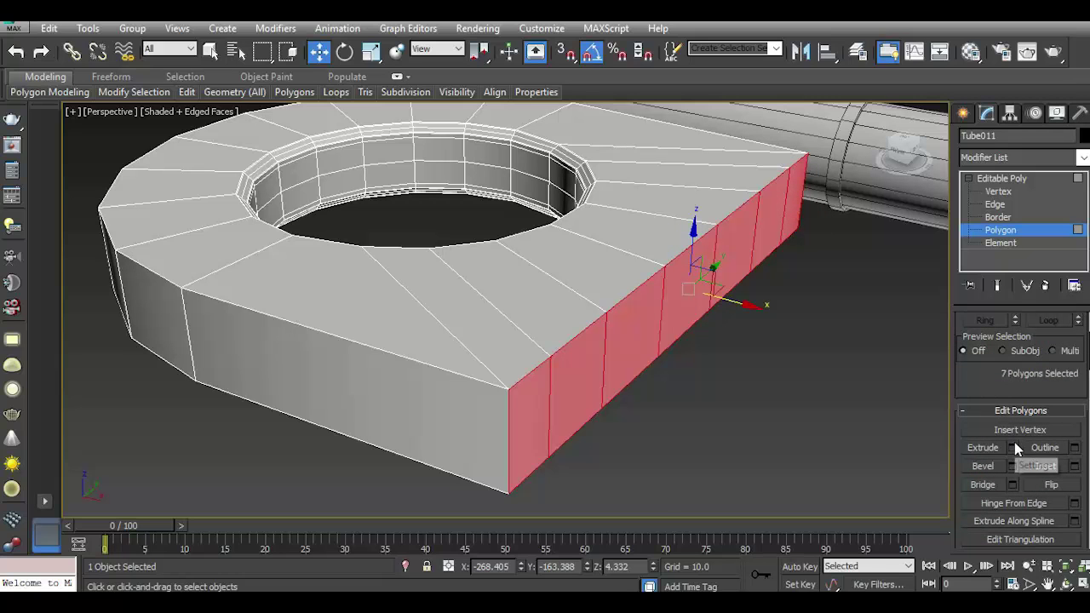
pyautogui.click(1013, 448)
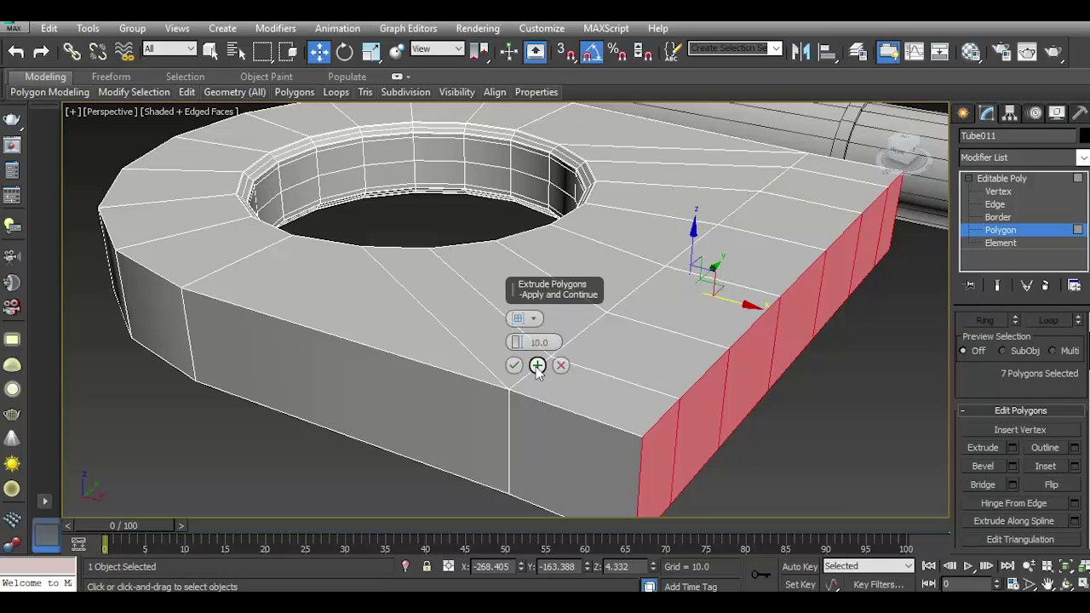
pyautogui.scroll(-1, 537, 371)
pyautogui.scroll(-3, 537, 383)
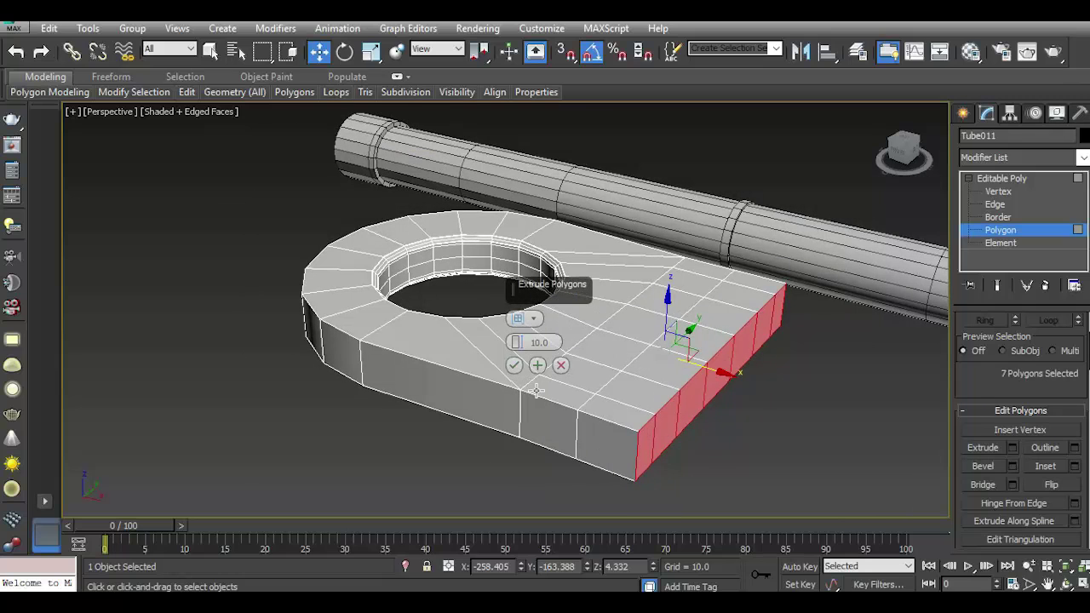
pyautogui.click(513, 366)
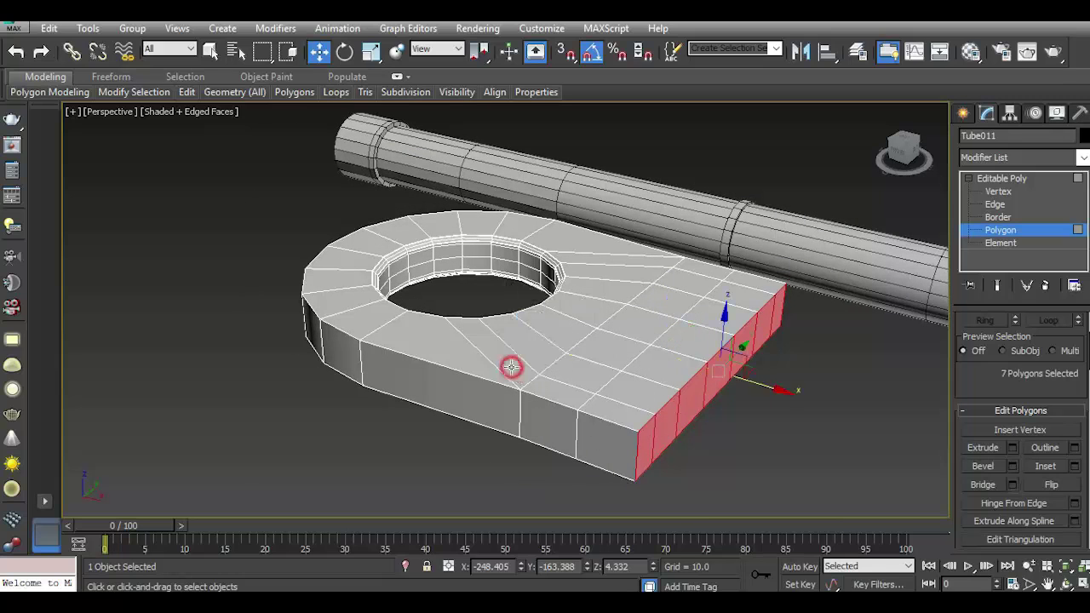
pyautogui.click(995, 204)
# Connect a loop around the extruded section's ring of vertical edges.
pyautogui.click(637, 449)
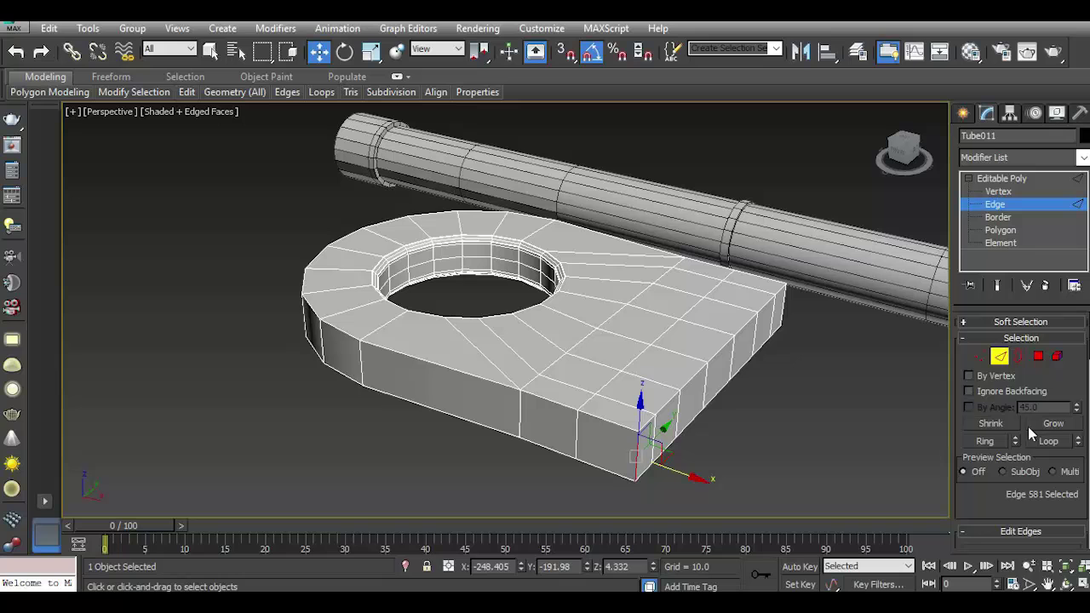
pyautogui.click(985, 442)
pyautogui.moveTo(1012, 478); pyautogui.dragTo(986, 341)
pyautogui.click(1075, 479)
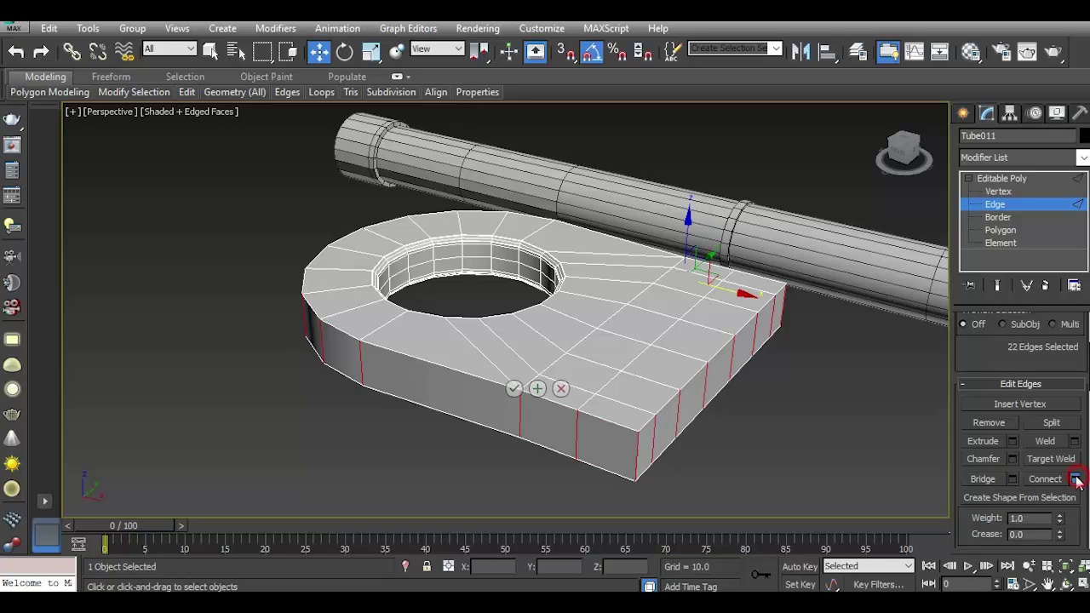
pyautogui.click(513, 389)
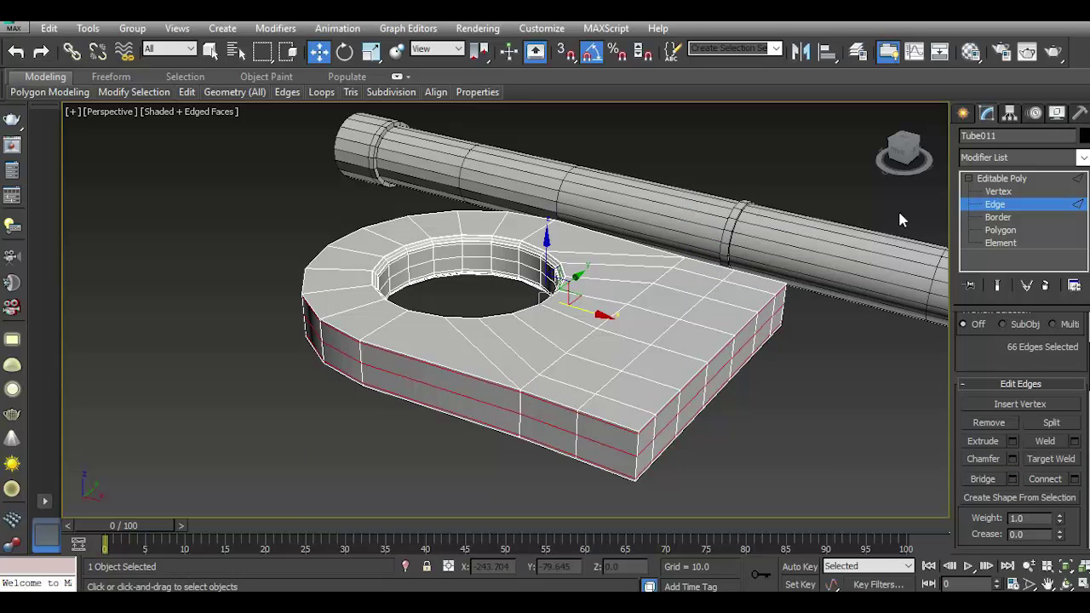
# Add connected edge loops across an edge ring on the lug's top.
pyautogui.keyDown('alt'); pyautogui.moveTo(460, 358); pyautogui.dragTo(407, 397, button='middle'); pyautogui.keyUp('alt')
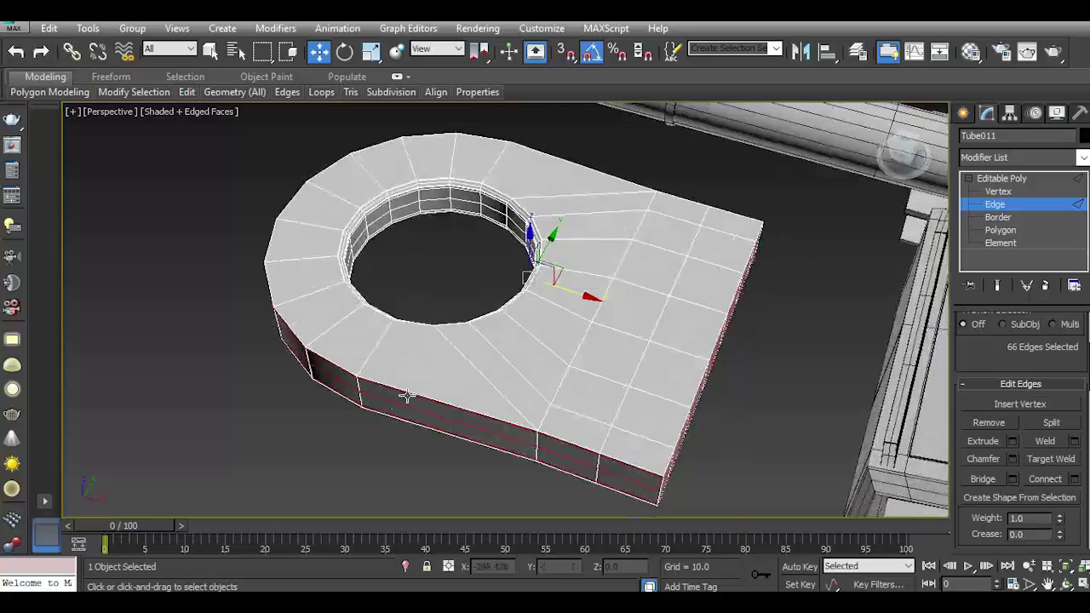
pyautogui.click(378, 345)
pyautogui.moveTo(981, 360); pyautogui.dragTo(983, 377)
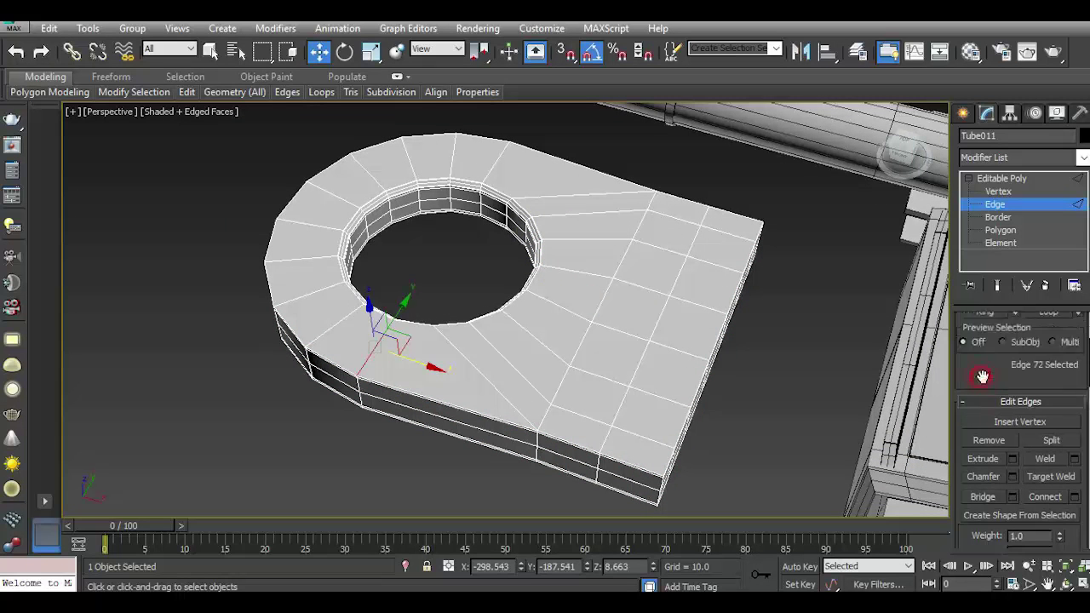
pyautogui.click(986, 316)
pyautogui.click(1074, 499)
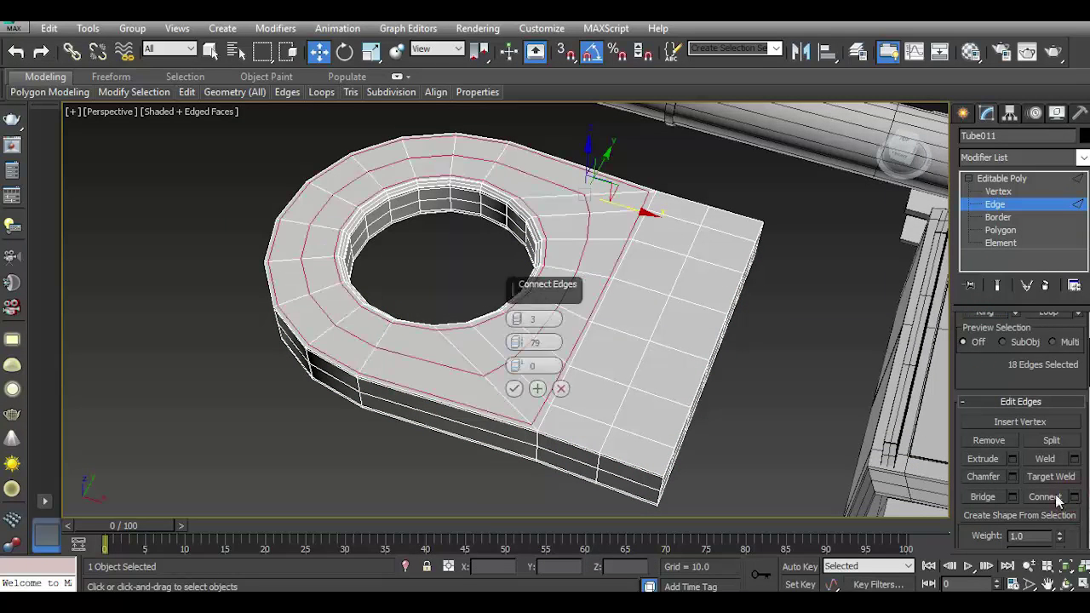
pyautogui.click(514, 388)
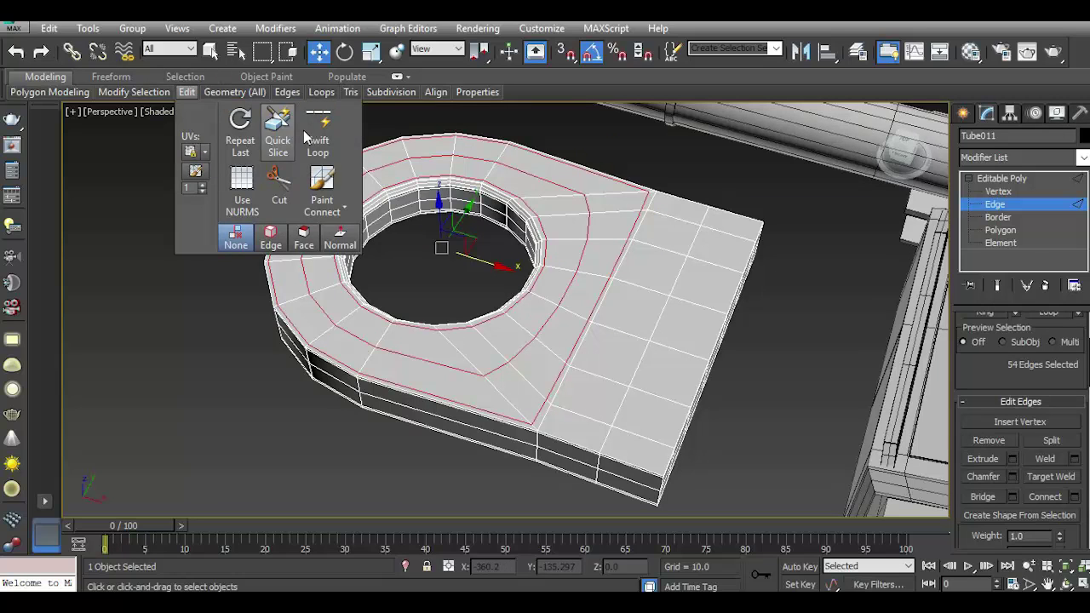
# Insert a Swift Loop near the lug's straight end on the top face.
pyautogui.moveTo(187, 92)
pyautogui.click(315, 134)
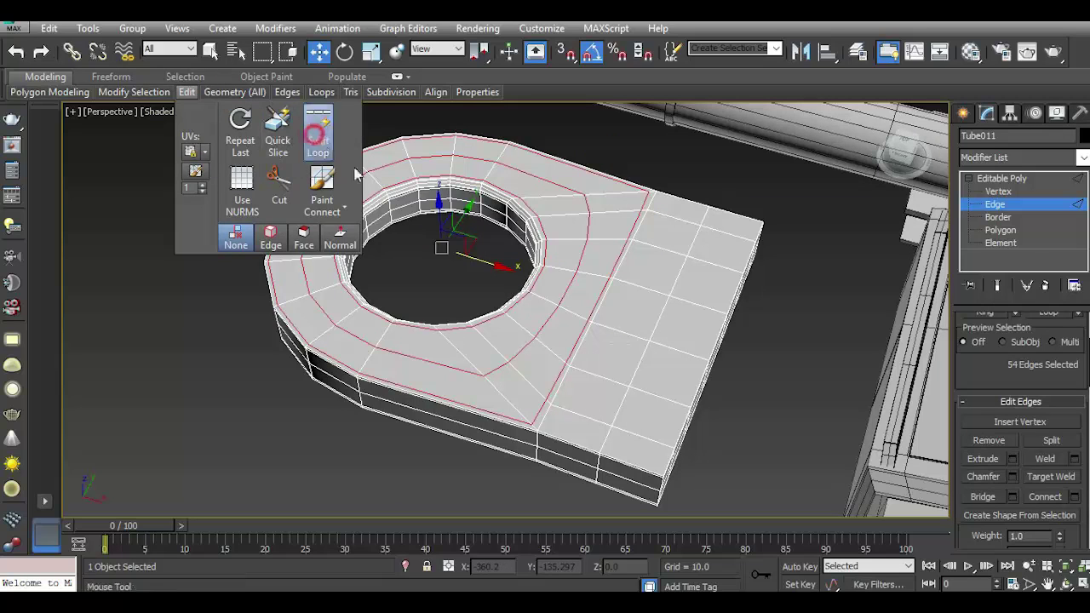
pyautogui.click(670, 448)
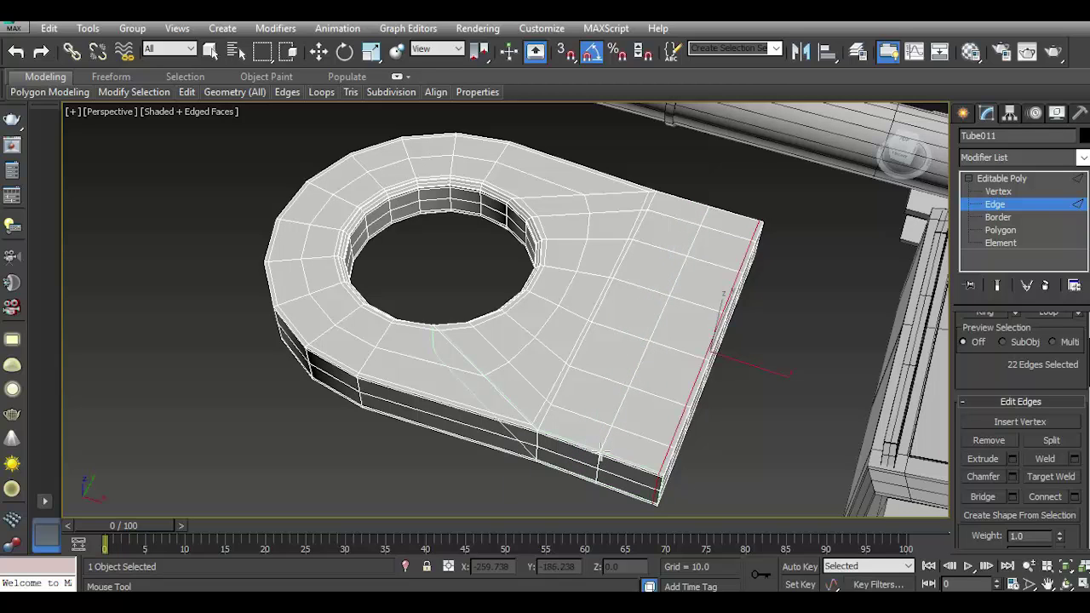
pyautogui.click(319, 51)
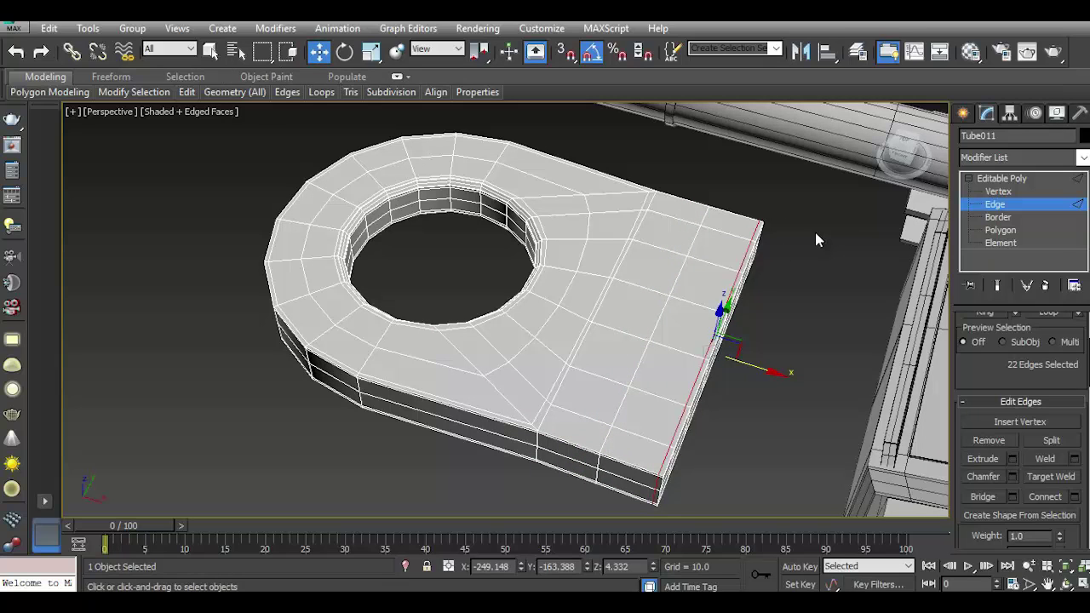
pyautogui.moveTo(896, 173); pyautogui.dragTo(559, 305)
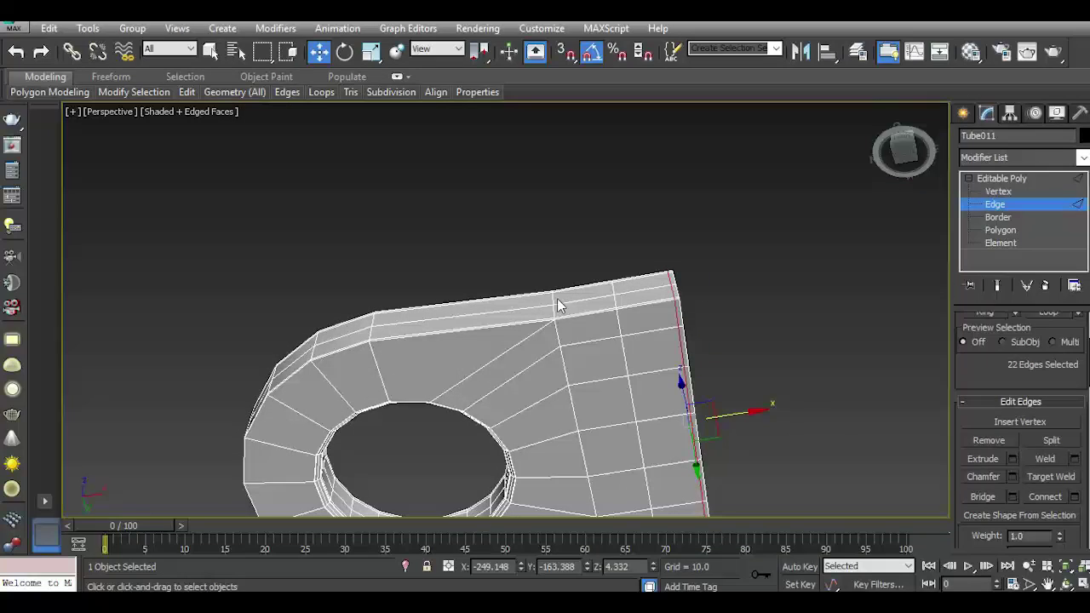
# Connect an underside edge ring with loops around the hole and preview NURMS smoothing.
pyautogui.click(502, 392)
pyautogui.click(551, 355)
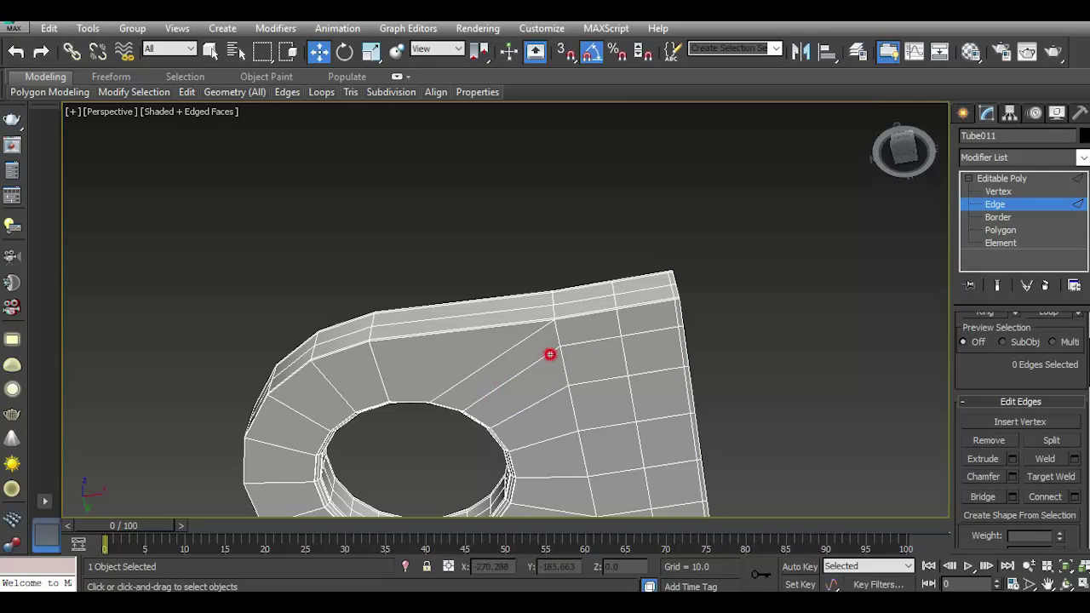
pyautogui.click(985, 317)
pyautogui.click(1059, 497)
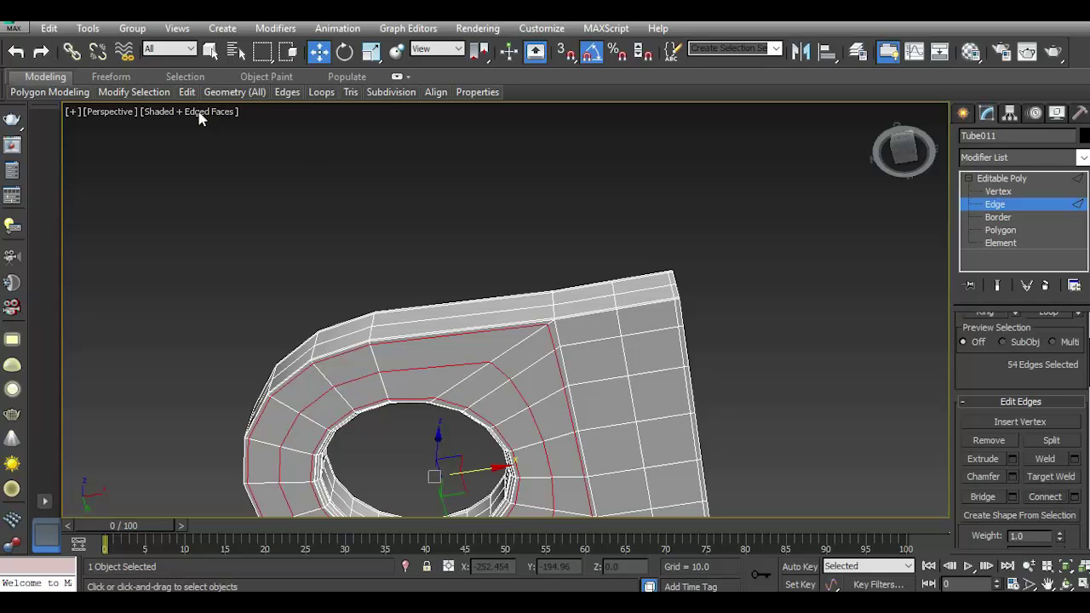
pyautogui.click(242, 193)
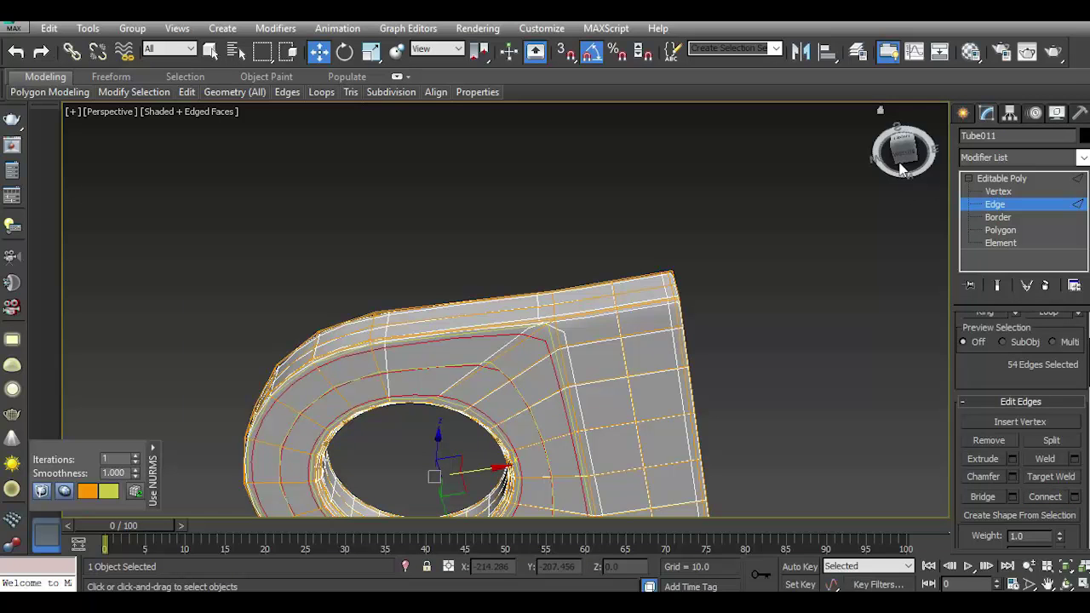
pyautogui.moveTo(903, 167); pyautogui.dragTo(916, 149)
# Insert a vertical Swift Loop near the lug's end on the underside.
pyautogui.click(603, 326)
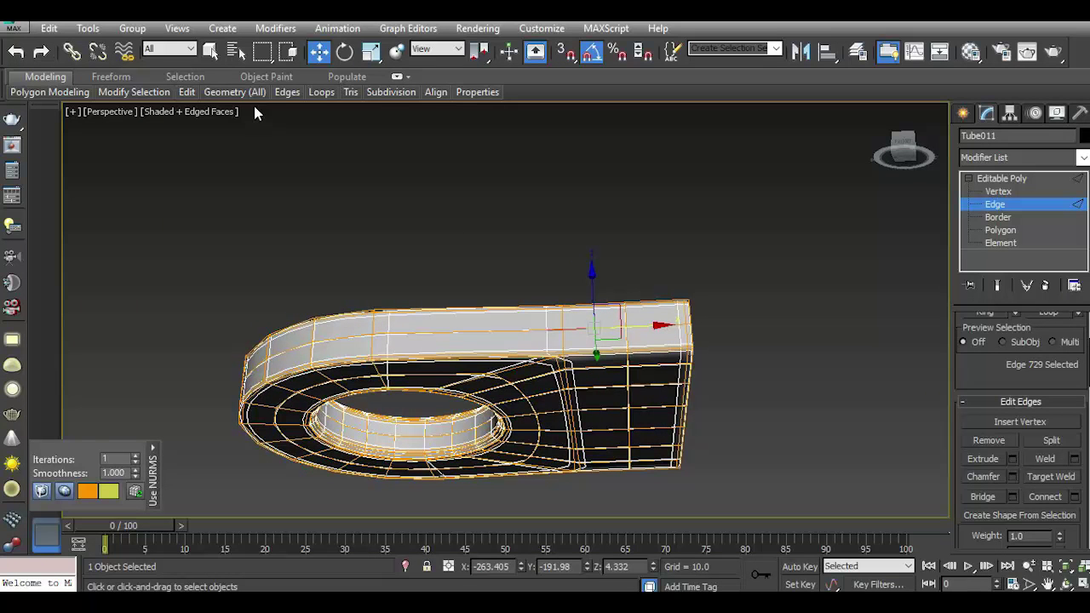
pyautogui.click(316, 145)
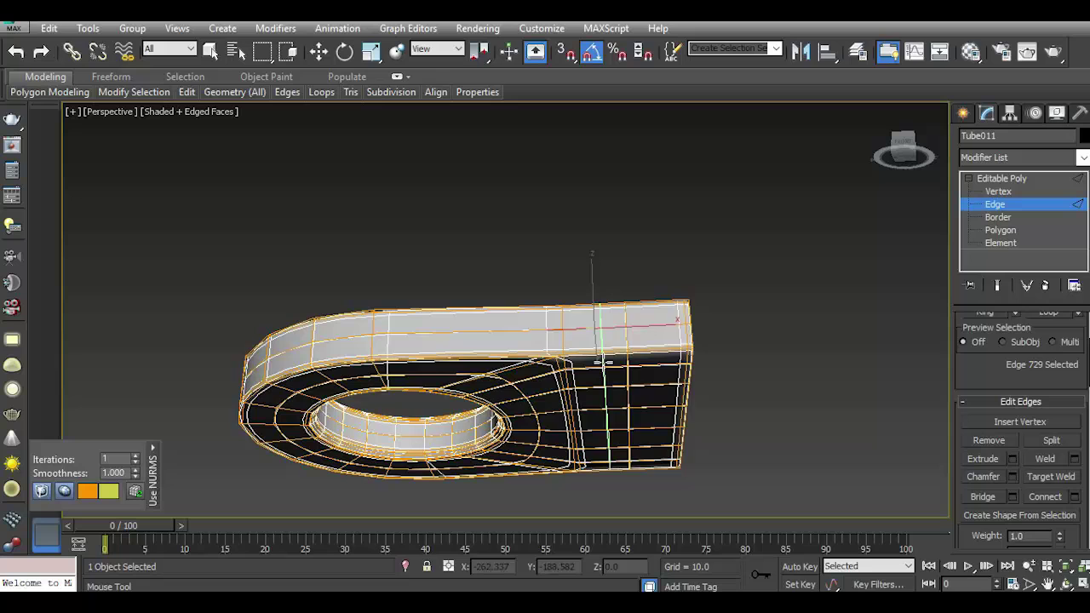
pyautogui.click(652, 361)
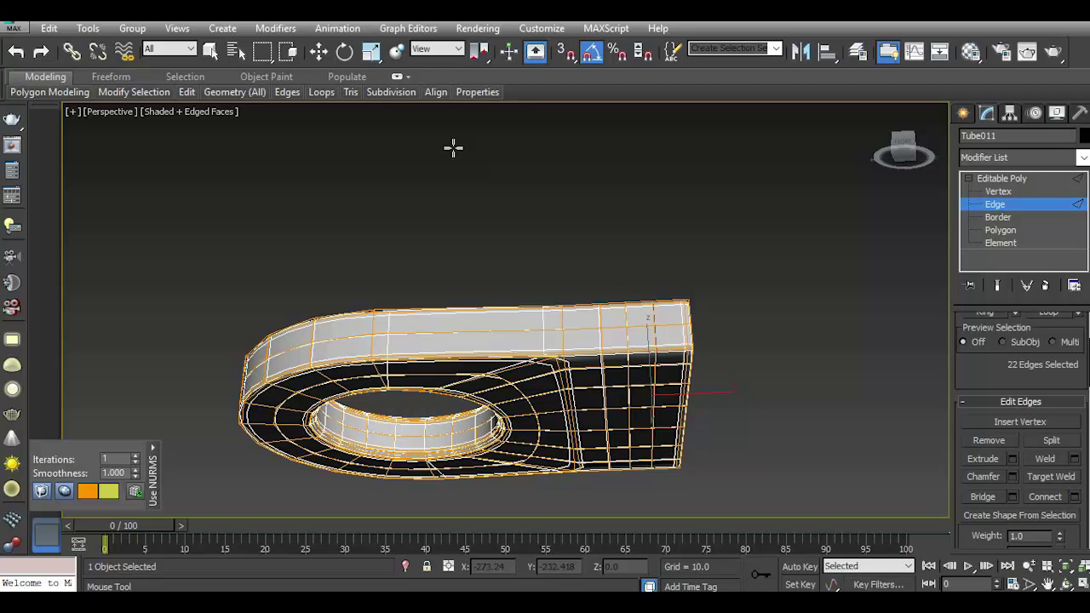
pyautogui.click(317, 51)
pyautogui.moveTo(903, 152)
pyautogui.mouseDown()
pyautogui.moveTo(903, 141)
pyautogui.moveTo(918, 154)
pyautogui.mouseUp()
# Turn off the smoothing preview, exit Edge level, and zoom out to the whole tank.
pyautogui.click(1020, 179)
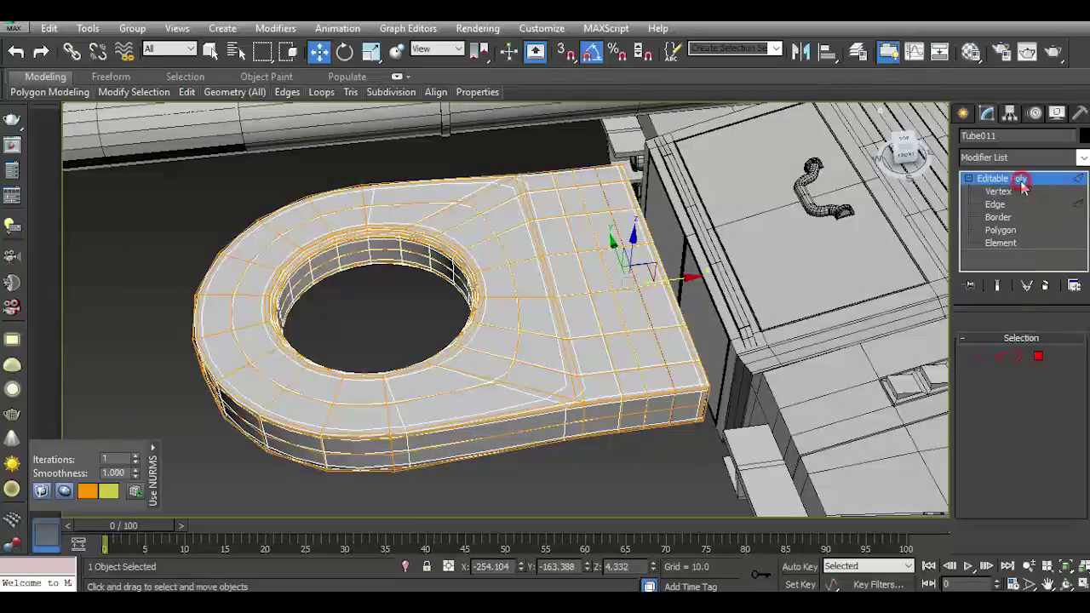
pyautogui.click(242, 180)
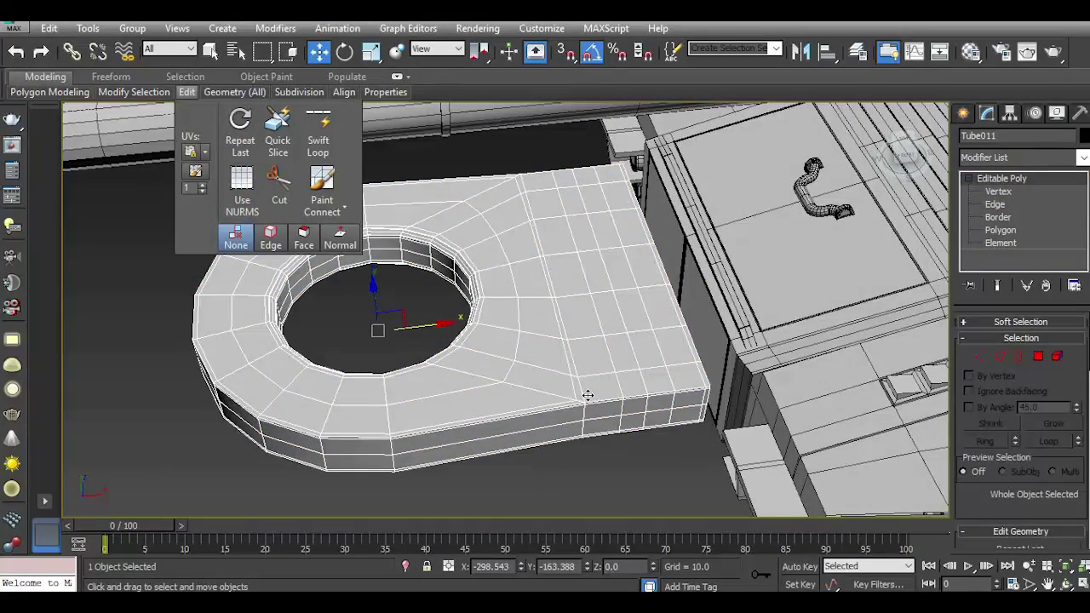
pyautogui.scroll(-2, 589, 434)
pyautogui.click(591, 480)
pyautogui.scroll(-5, 349, 392)
# Move the lug onto the tank and rotate it upright, angled about 45 degrees.
pyautogui.click(357, 394)
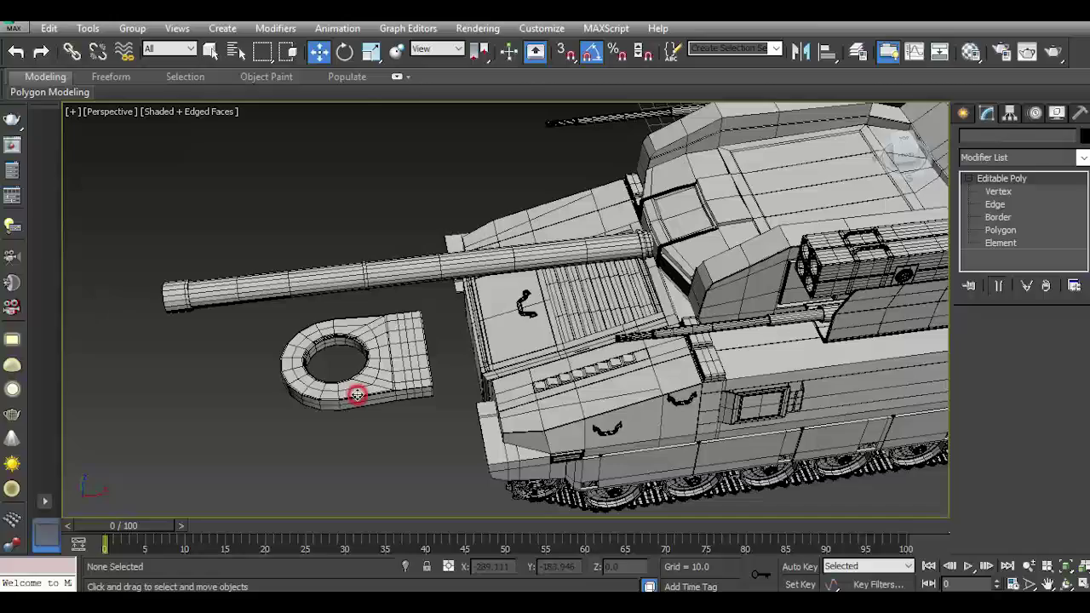
pyautogui.moveTo(392, 339); pyautogui.dragTo(630, 336)
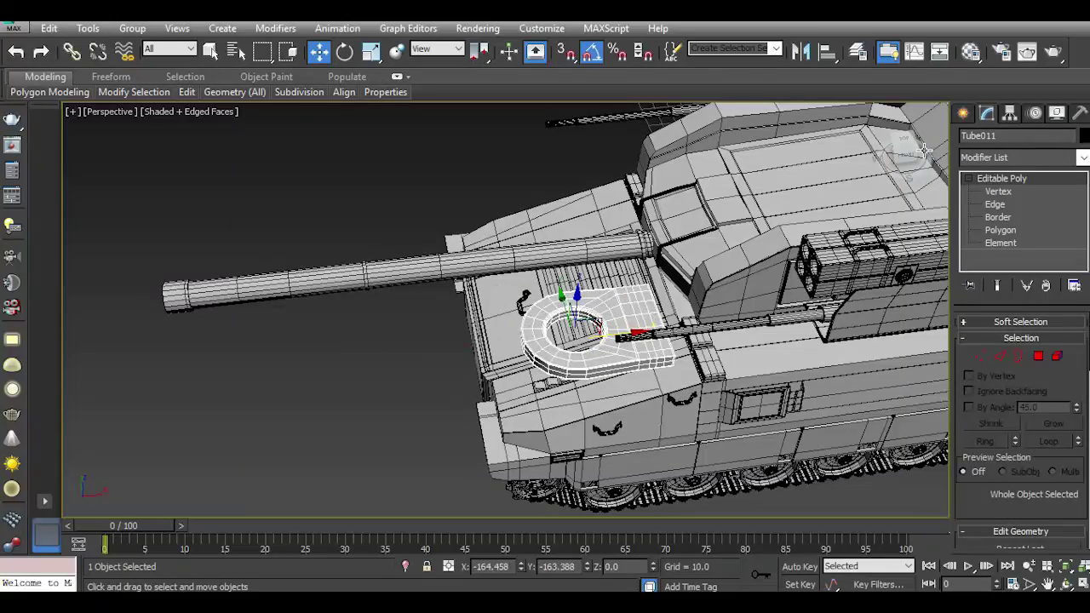
pyautogui.click(912, 152)
pyautogui.press('e')
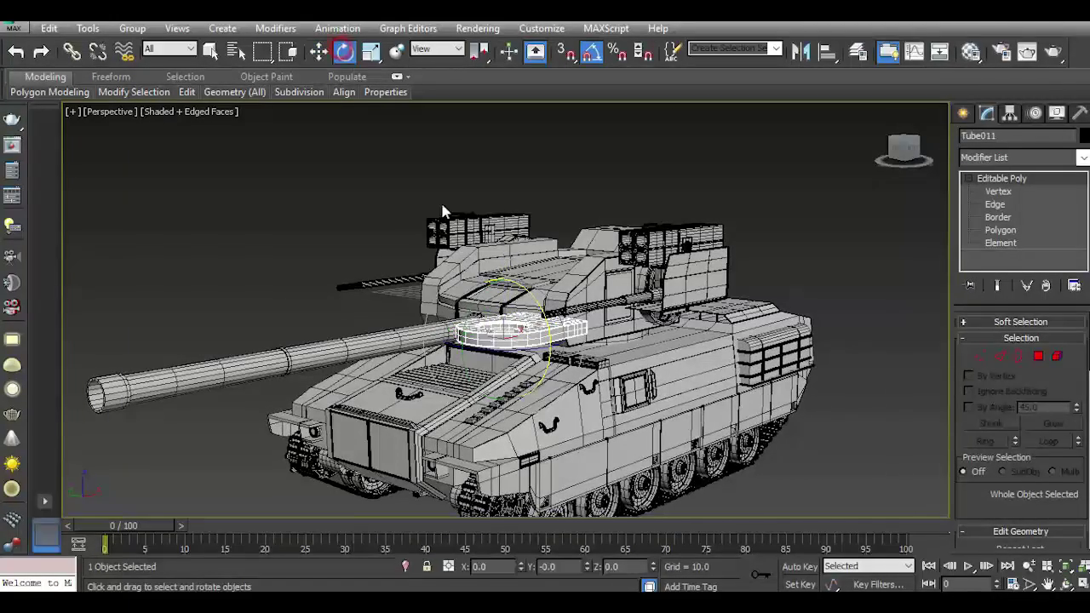
pyautogui.moveTo(460, 292); pyautogui.dragTo(479, 328)
pyautogui.press('z')
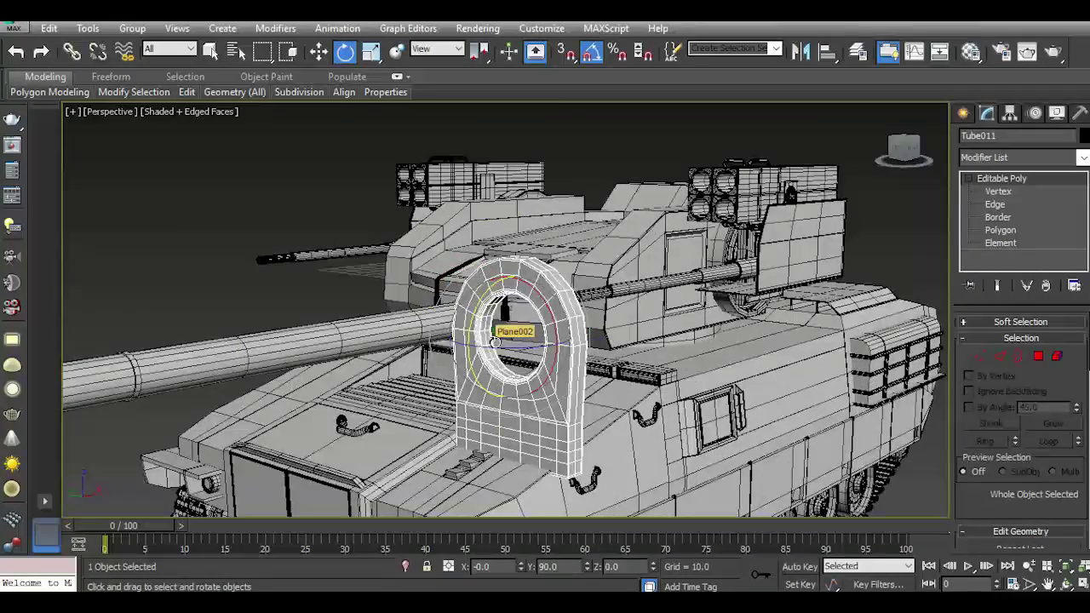
pyautogui.moveTo(529, 360); pyautogui.dragTo(504, 291)
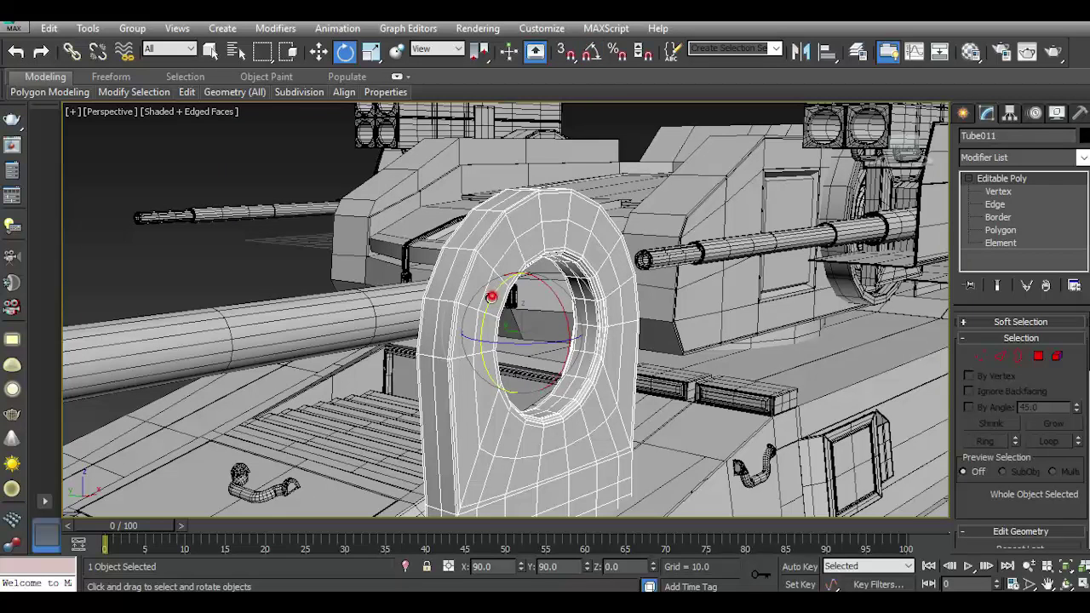
pyautogui.moveTo(492, 296); pyautogui.dragTo(481, 358)
# Scale the lug to about 39% and move it along Local axes onto the hull.
pyautogui.click(372, 53)
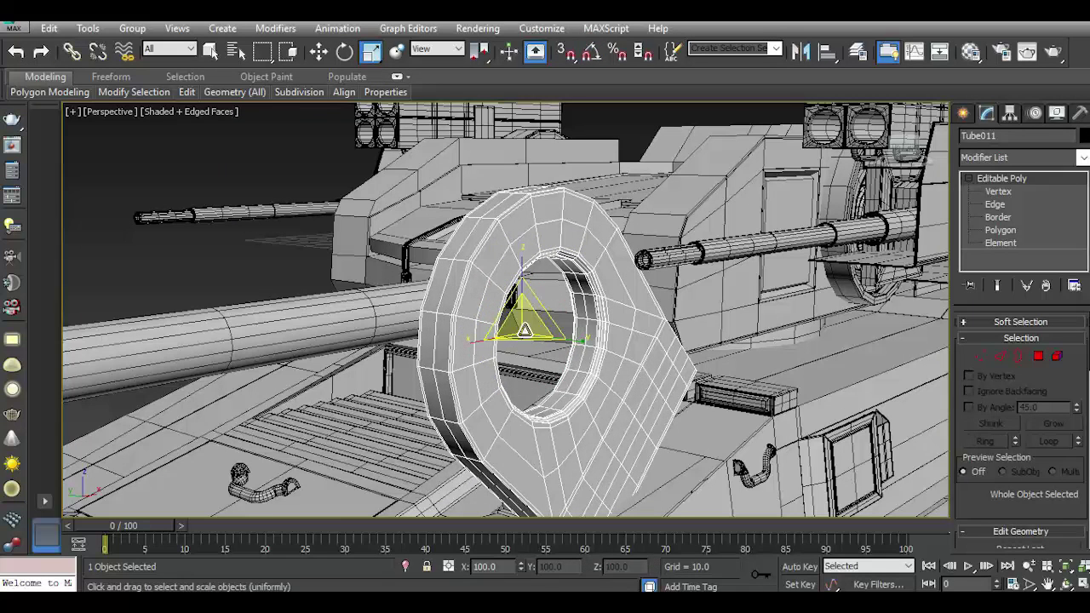
pyautogui.moveTo(522, 323); pyautogui.dragTo(563, 457)
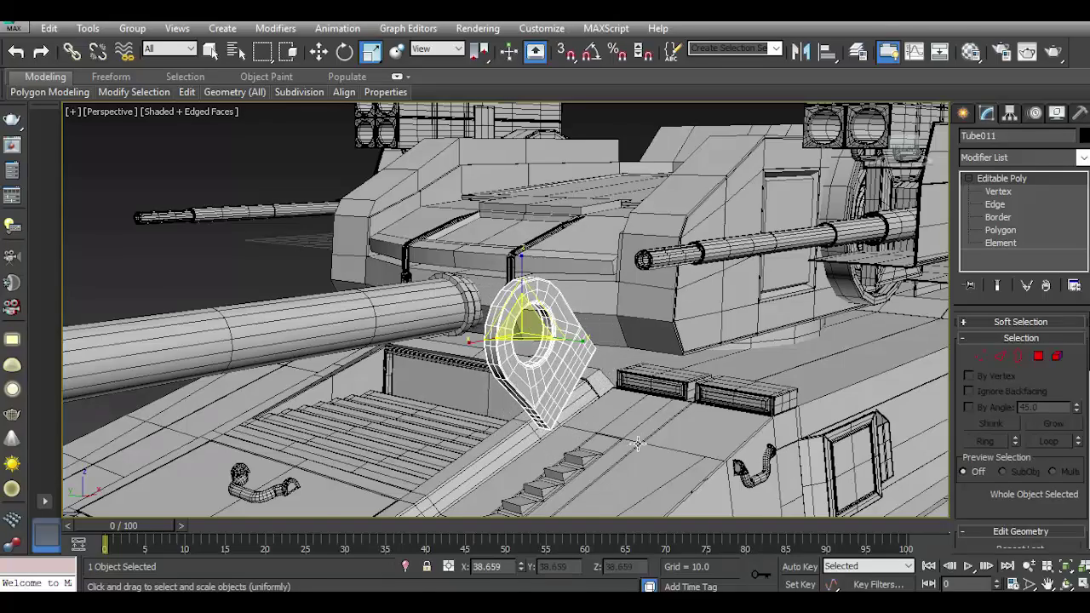
pyautogui.moveTo(648, 439); pyautogui.dragTo(556, 392, button='middle')
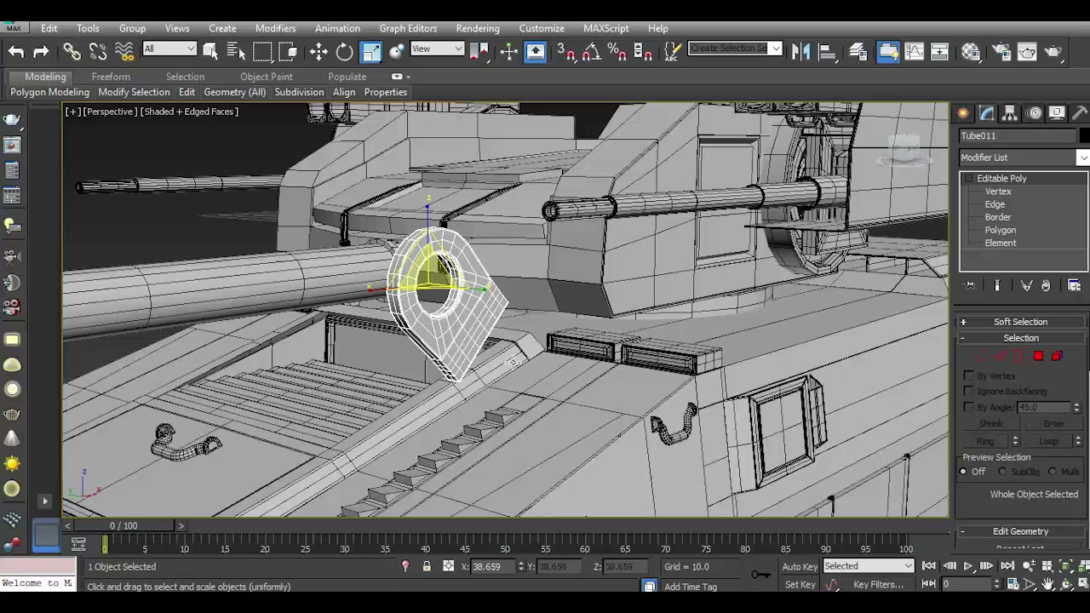
pyautogui.click(319, 51)
pyautogui.click(437, 48)
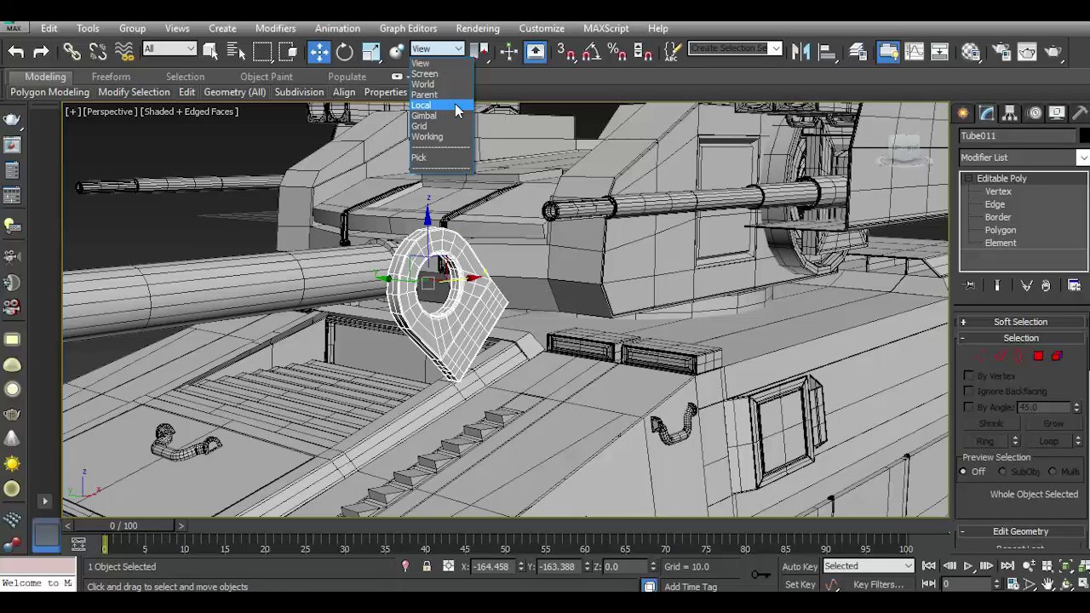
pyautogui.click(426, 107)
pyautogui.moveTo(458, 320); pyautogui.dragTo(530, 367)
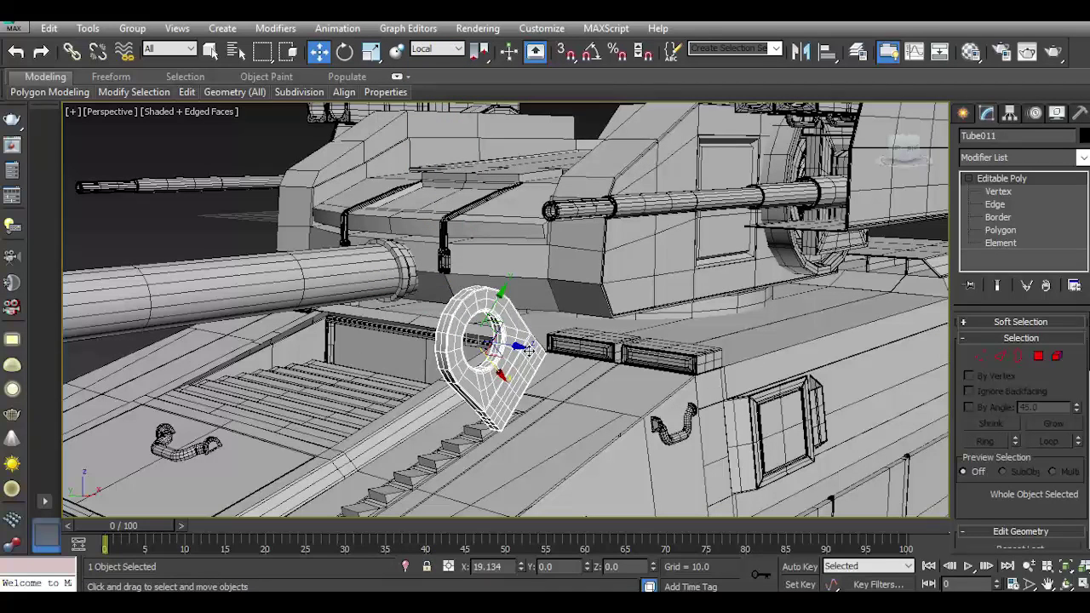
pyautogui.scroll(2, 530, 366)
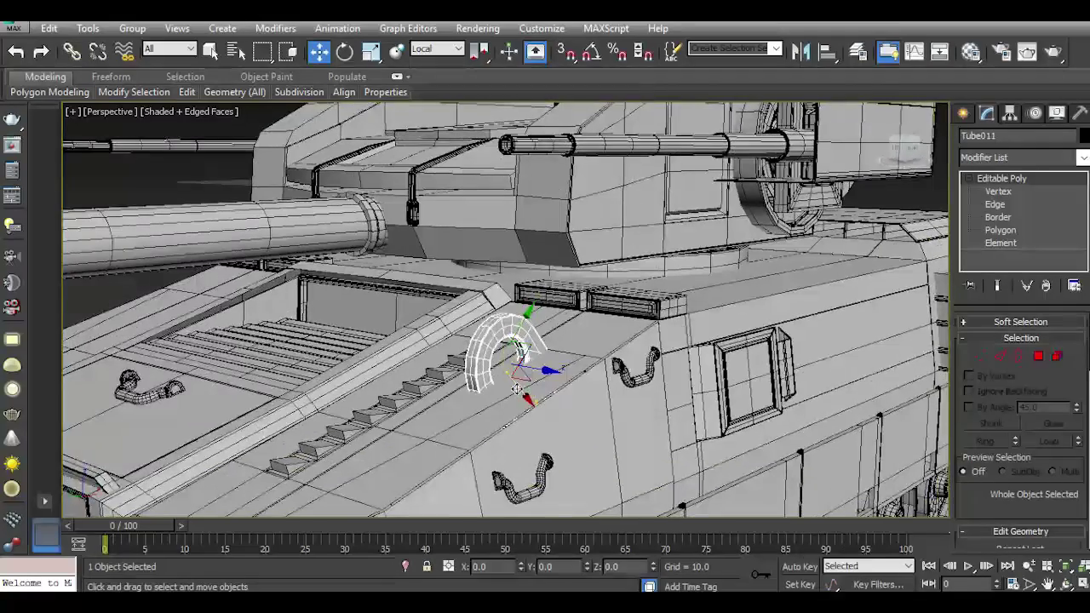
pyautogui.scroll(2, 526, 373)
pyautogui.moveTo(510, 375); pyautogui.dragTo(468, 325)
# Rotate the lug about 13 degrees, shrink it further, and slide it along its local axis.
pyautogui.click(346, 53)
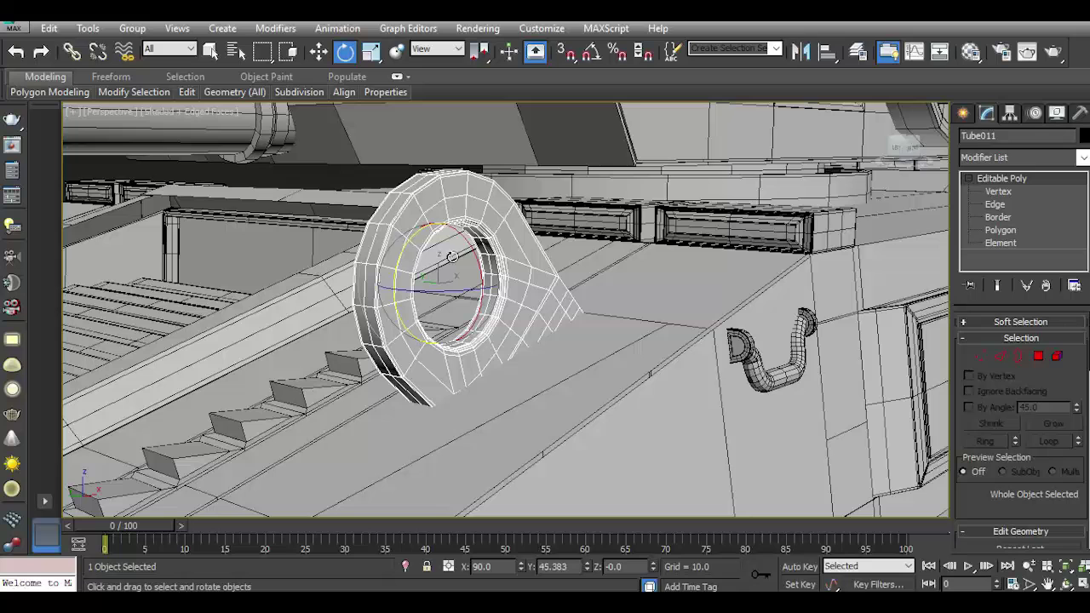
pyautogui.moveTo(407, 243); pyautogui.dragTo(436, 227)
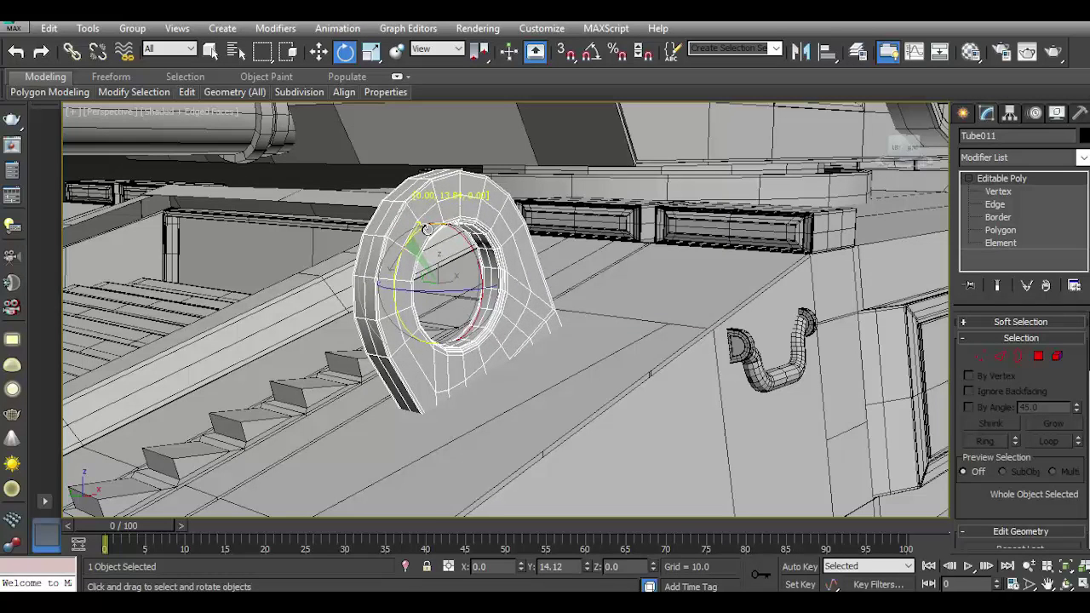
pyautogui.click(372, 51)
pyautogui.moveTo(442, 280); pyautogui.dragTo(491, 376)
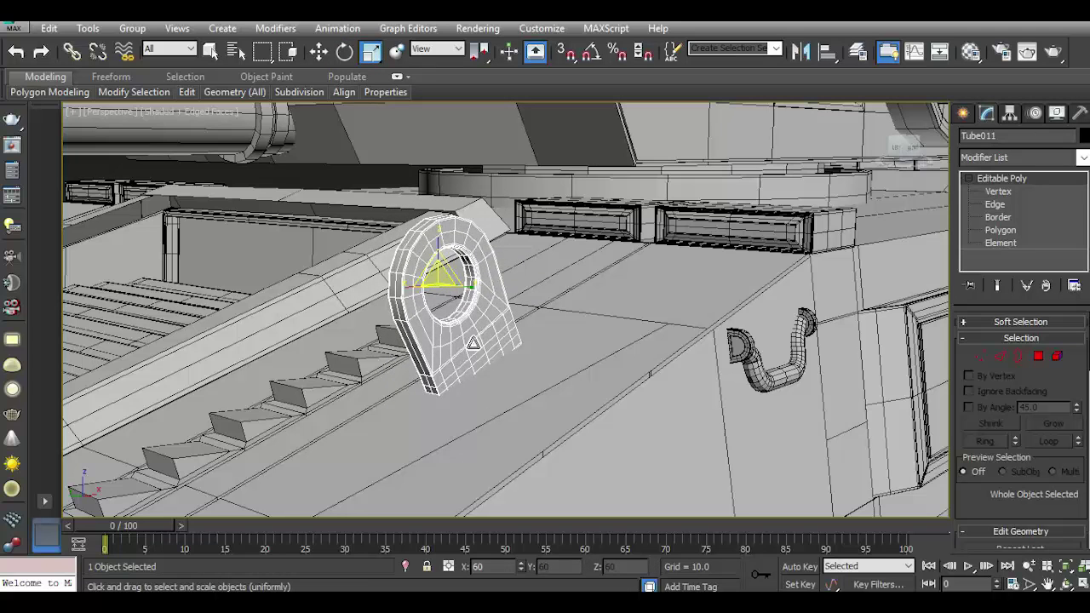
pyautogui.click(324, 53)
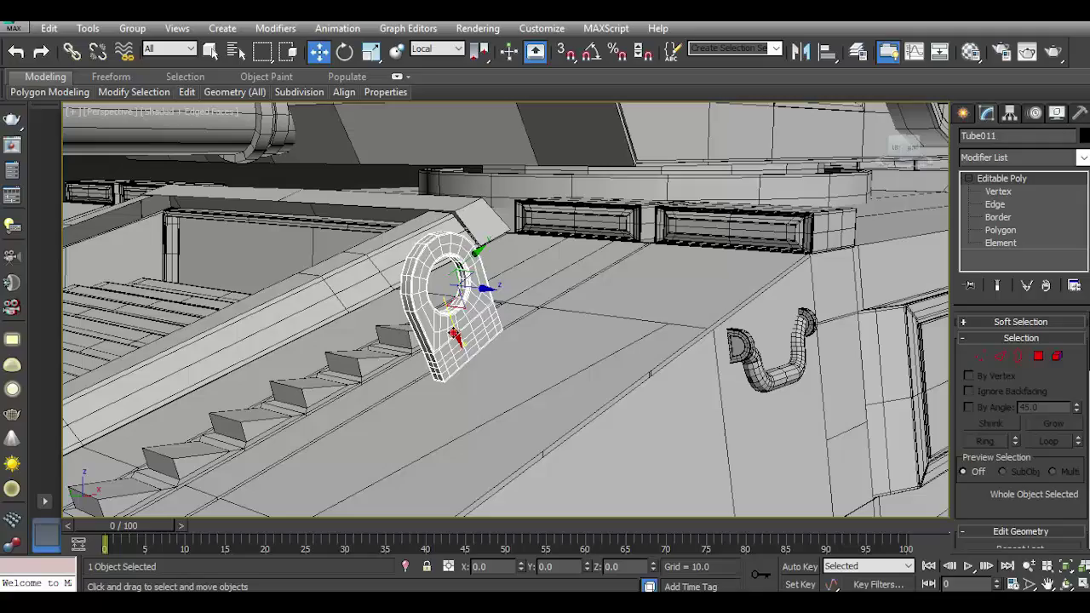
pyautogui.moveTo(456, 334); pyautogui.dragTo(472, 372)
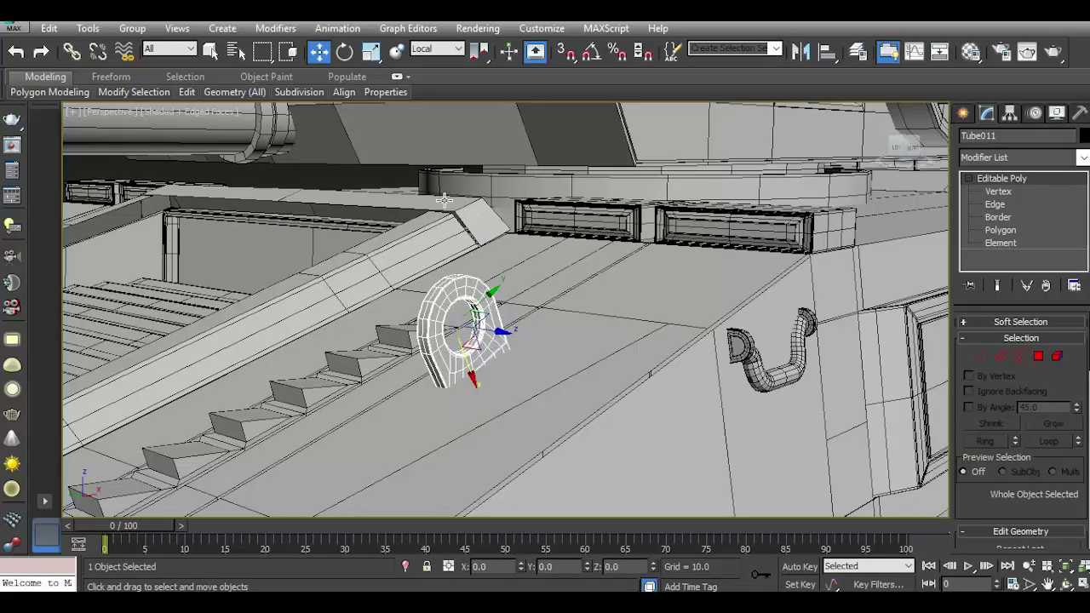
# Shift-drag a copy of the lug ring, Tube012, to the hull's opposite side.
pyautogui.scroll(-10, 526, 267)
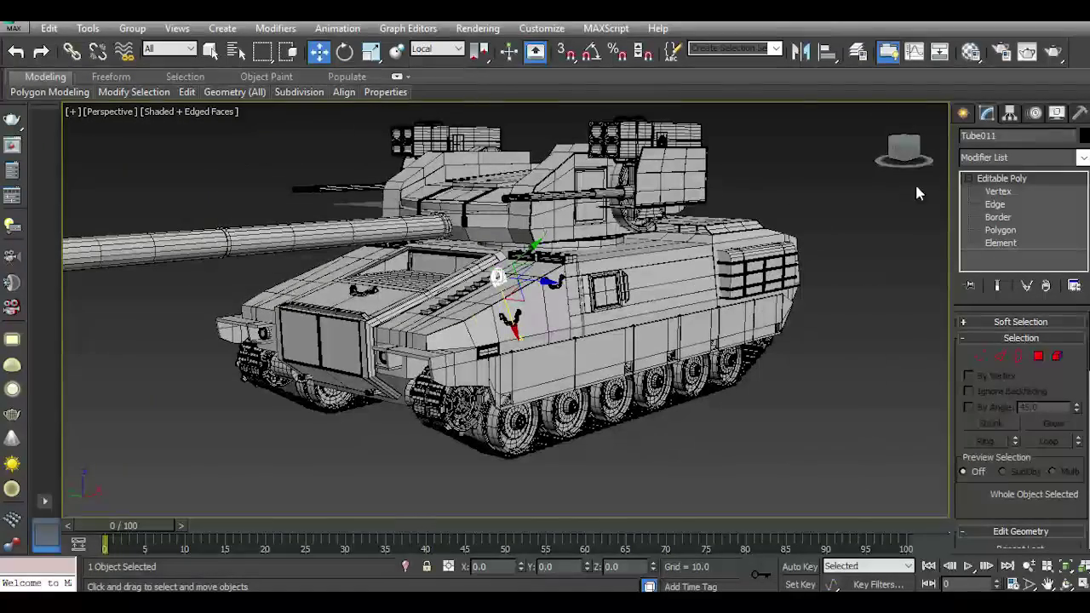
pyautogui.scroll(3, 840, 178)
pyautogui.scroll(2, 596, 256)
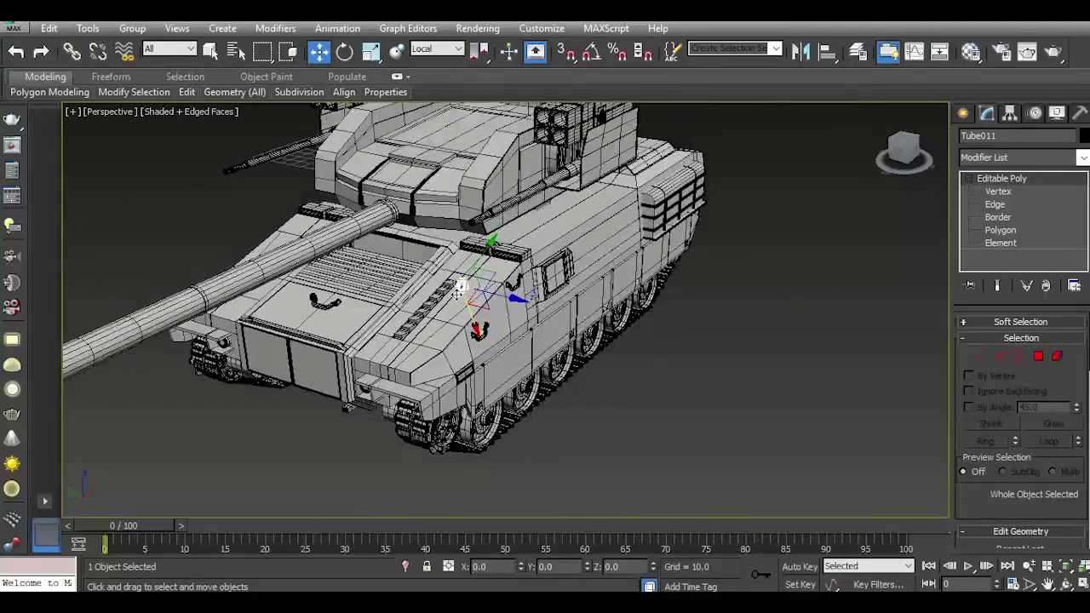
pyautogui.scroll(5, 467, 292)
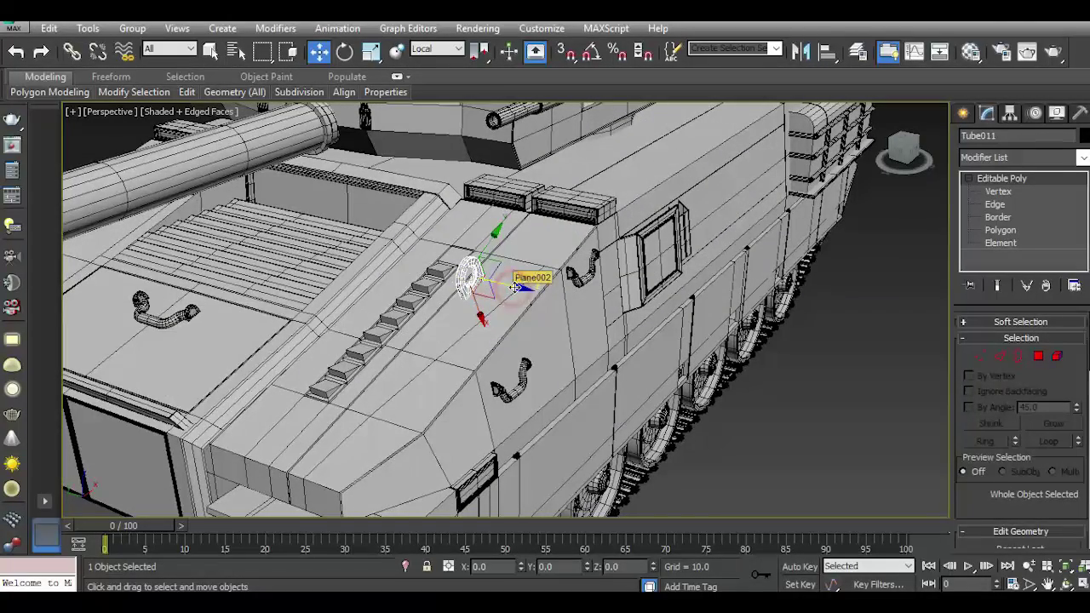
pyautogui.scroll(3, 473, 277)
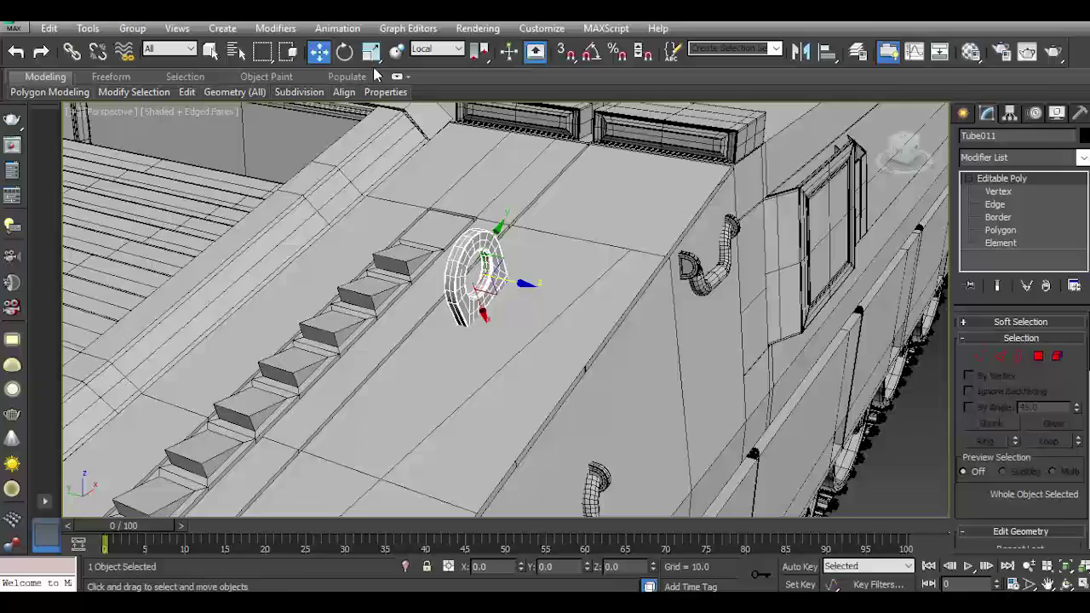
pyautogui.press('r')
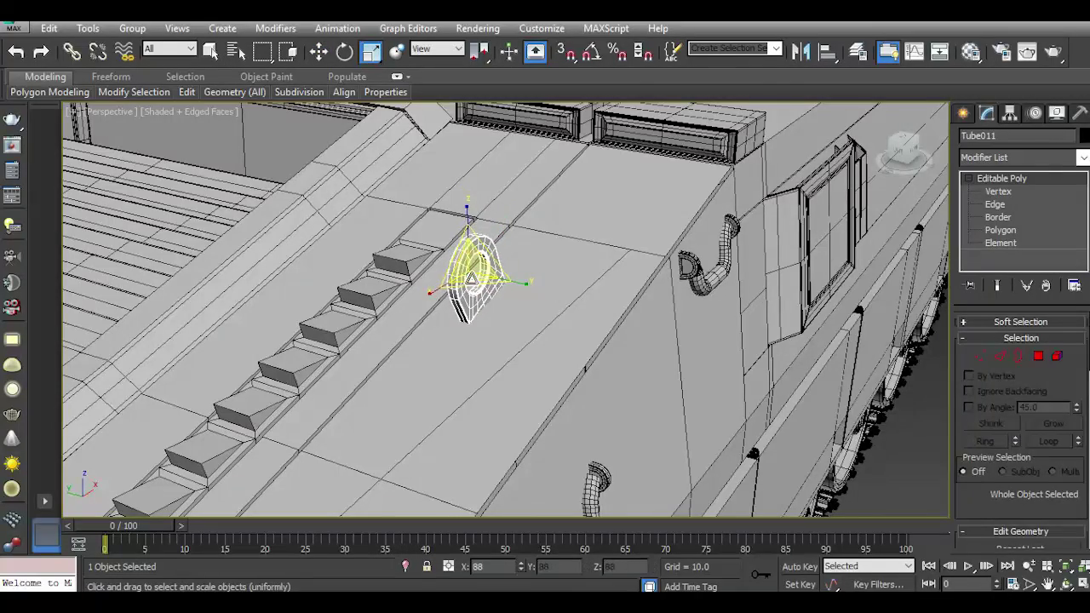
pyautogui.scroll(-3, 477, 285)
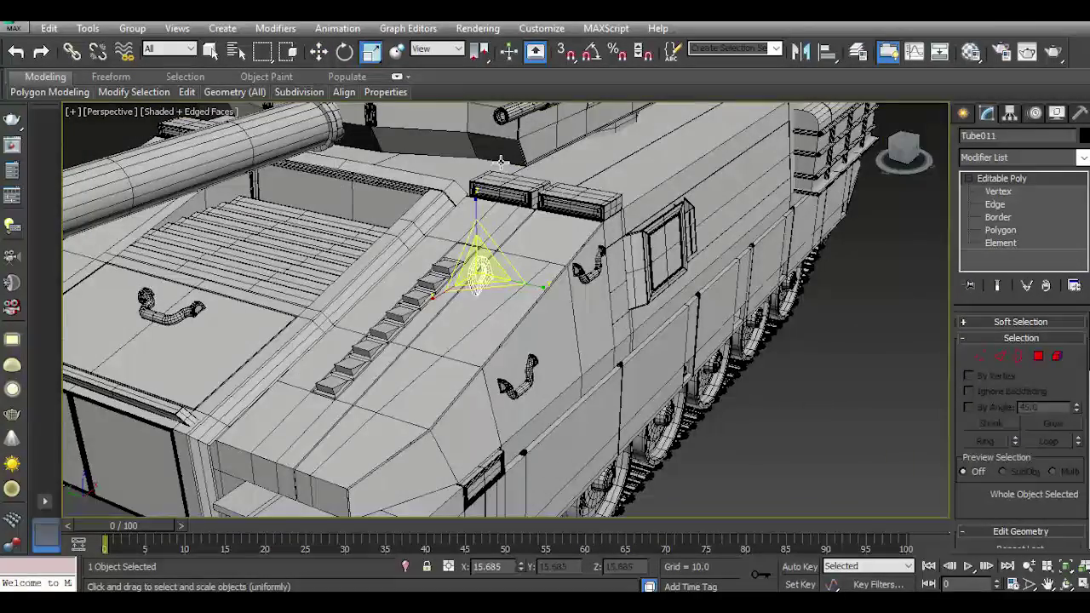
pyautogui.moveTo(477, 285); pyautogui.dragTo(694, 286, button='middle')
pyautogui.press('w')
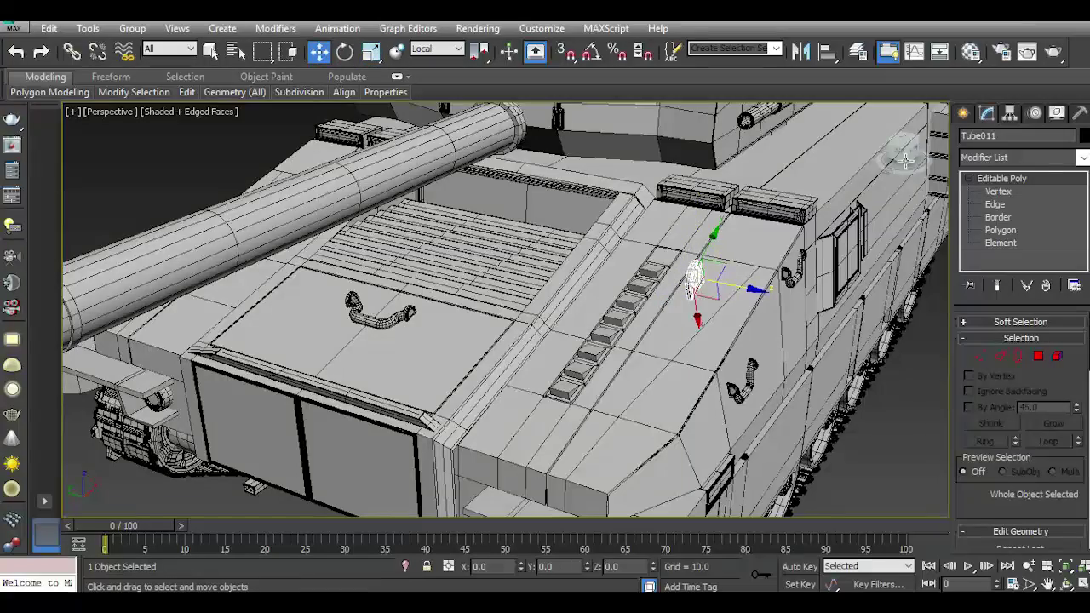
pyautogui.moveTo(904, 153)
pyautogui.mouseDown()
pyautogui.moveTo(877, 162)
pyautogui.moveTo(896, 163)
pyautogui.mouseUp()
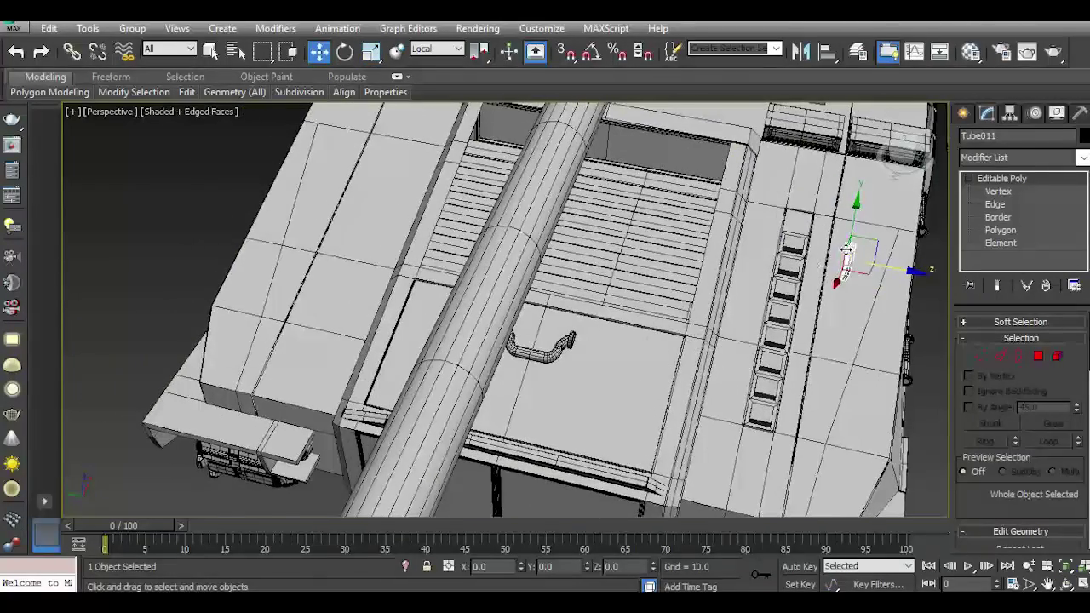
pyautogui.keyDown('shift'); pyautogui.moveTo(893, 269); pyautogui.dragTo(366, 169); pyautogui.keyUp('shift')
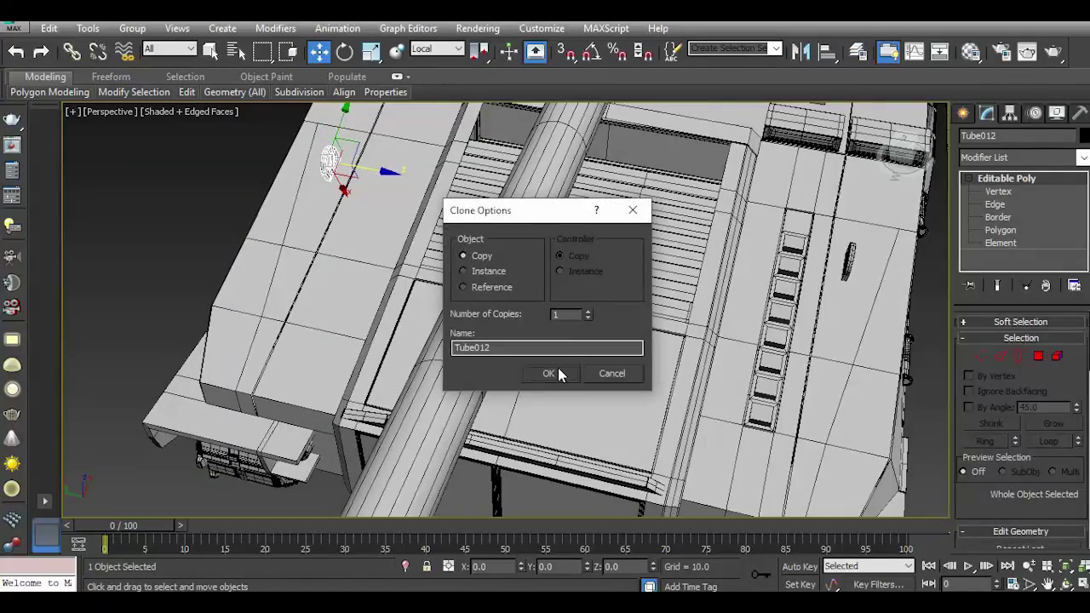
# Confirm the Tube012 copy and orbit to a front-left three-quarter view of the hull.
pyautogui.click(558, 372)
pyautogui.moveTo(916, 158); pyautogui.dragTo(603, 246)
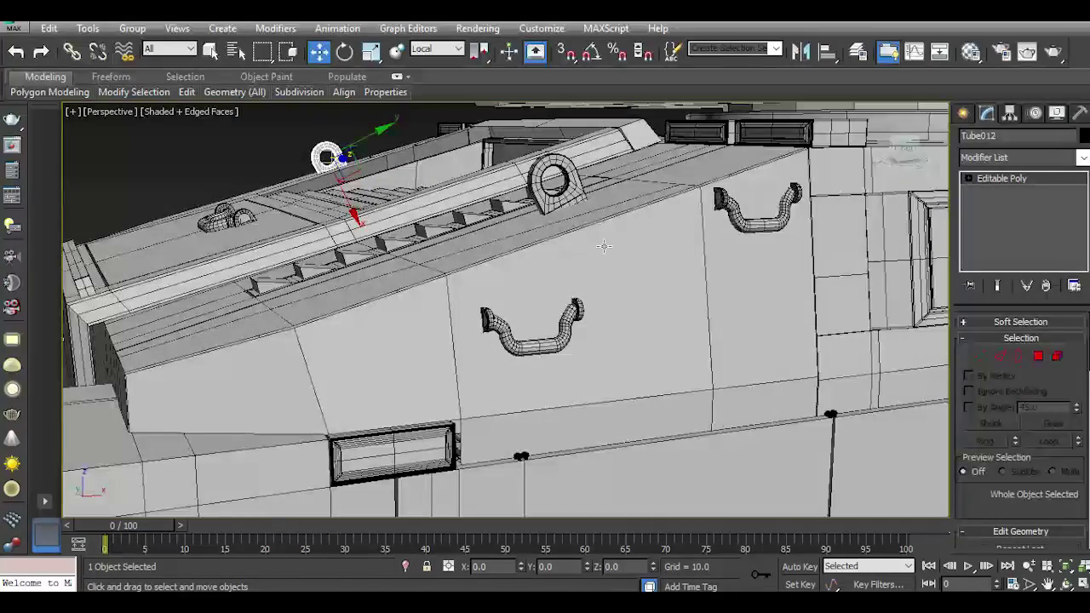
pyautogui.keyDown('alt'); pyautogui.moveTo(567, 213); pyautogui.dragTo(909, 479, button='middle'); pyautogui.keyUp('alt')
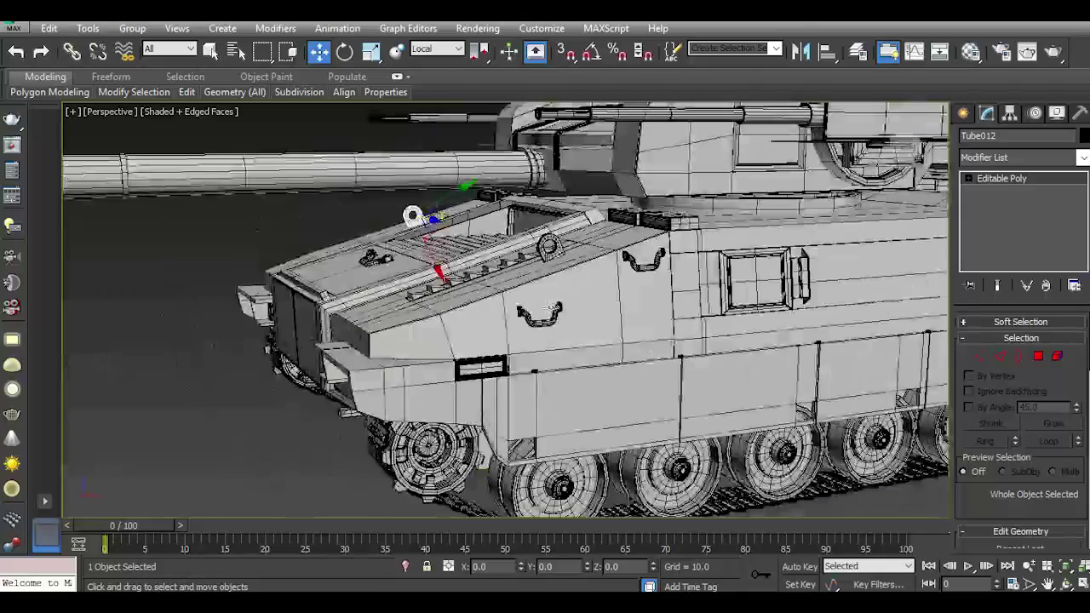
pyautogui.click(909, 497)
pyautogui.scroll(-3, 909, 496)
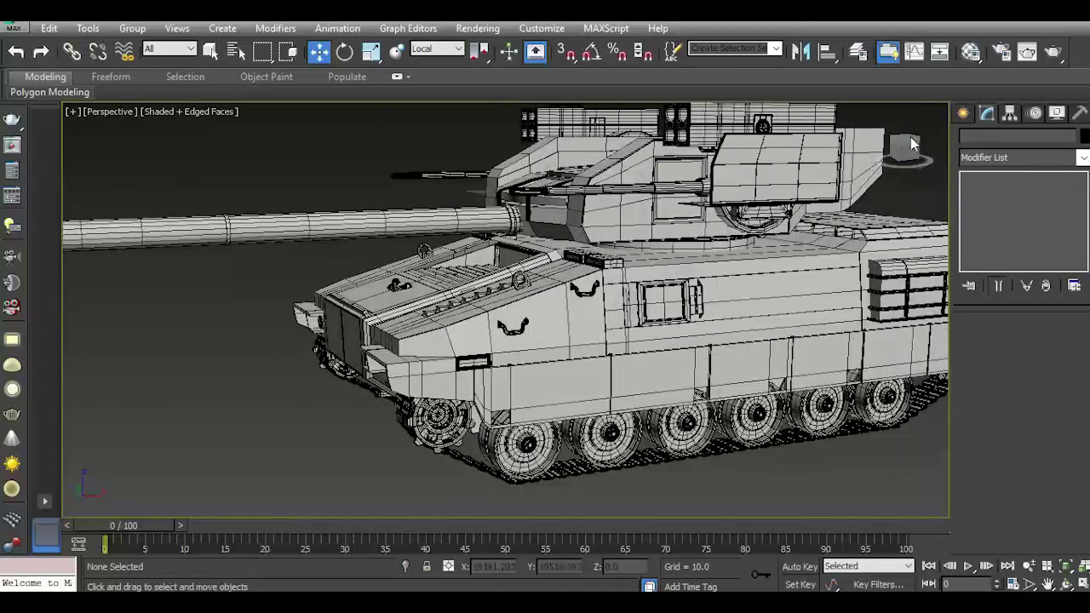
pyautogui.keyDown('alt'); pyautogui.moveTo(909, 497); pyautogui.dragTo(904, 149, button='middle'); pyautogui.keyUp('alt')
pyautogui.keyDown('alt'); pyautogui.moveTo(425, 251); pyautogui.dragTo(424, 253, button='middle'); pyautogui.keyUp('alt')
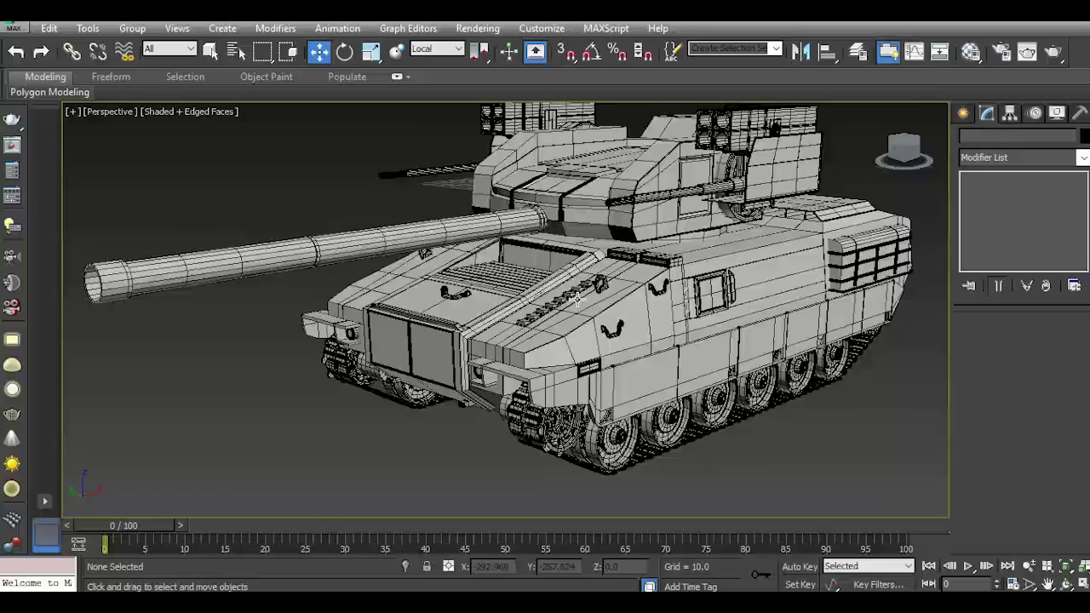
pyautogui.scroll(4, 596, 294)
# Shift-clone the lug ring Tube011 into Tube013 and move it down onto the hull side.
pyautogui.click(615, 283)
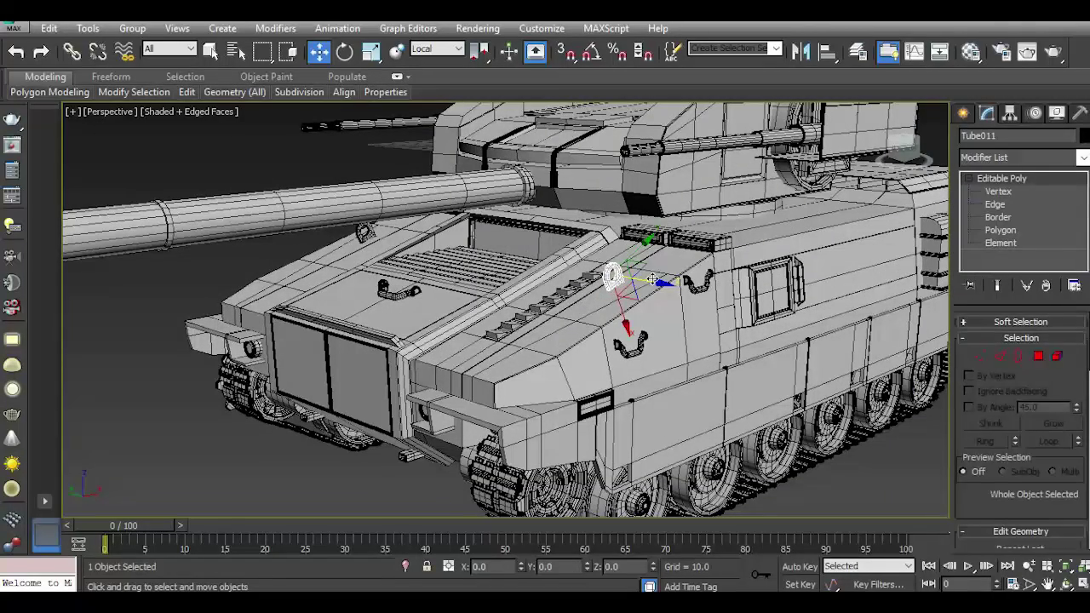
pyautogui.keyDown('shift'); pyautogui.moveTo(622, 286); pyautogui.dragTo(654, 342); pyautogui.keyUp('shift')
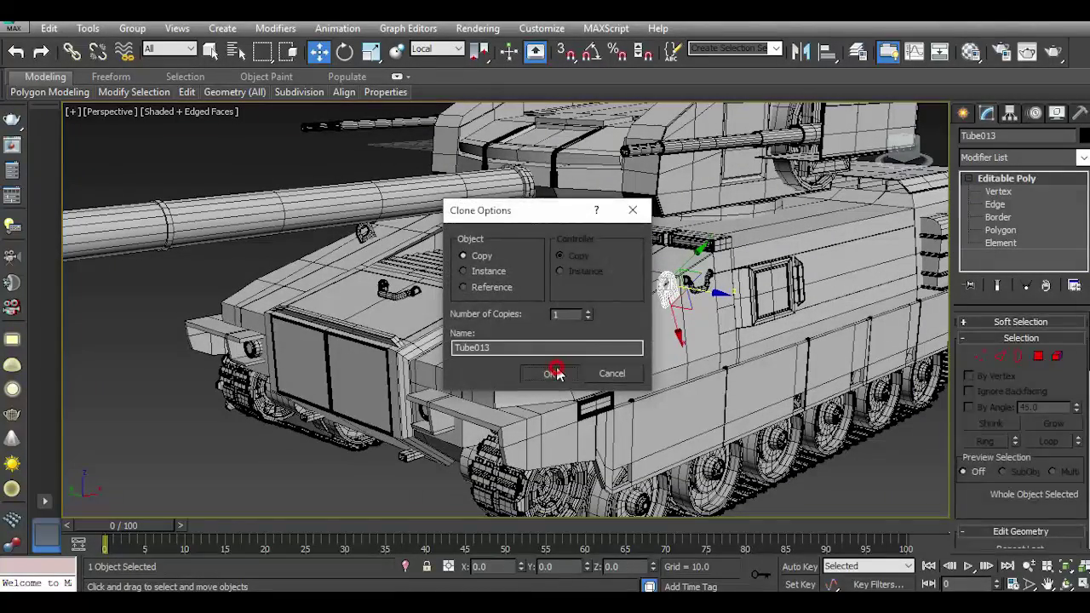
pyautogui.click(548, 373)
pyautogui.scroll(4, 684, 338)
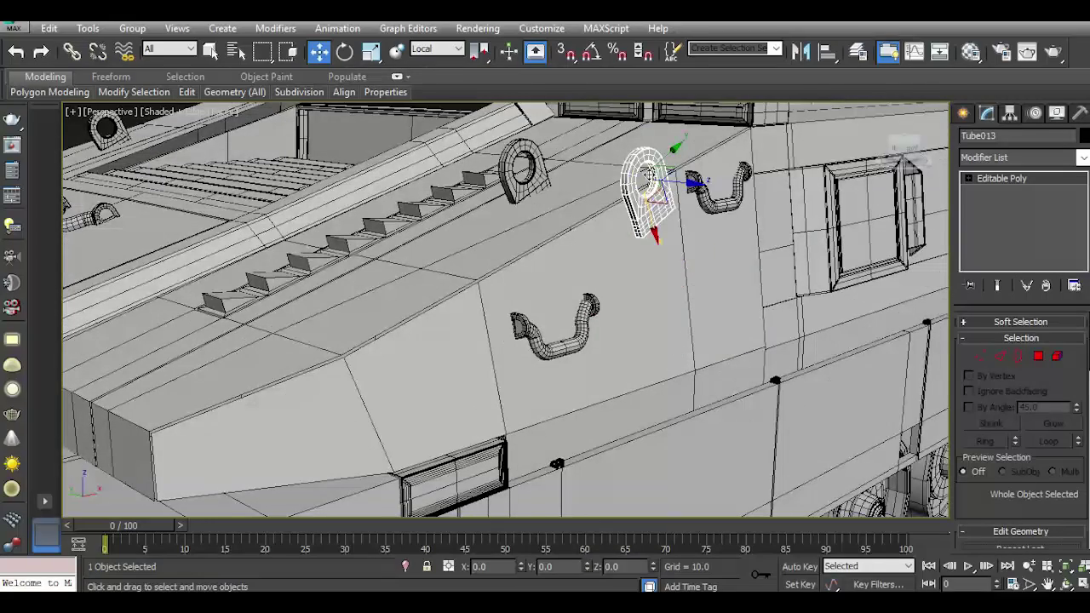
pyautogui.moveTo(653, 228); pyautogui.dragTo(668, 283)
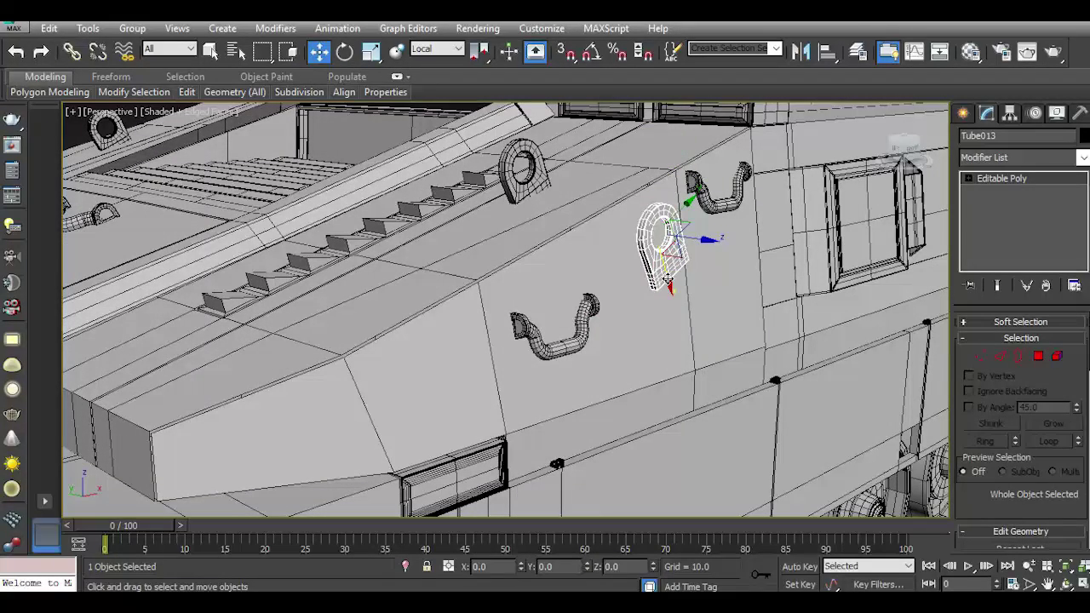
# Rotate Tube013 90° with Angle Snap so it lies flat against the hull side.
pyautogui.click(351, 51)
pyautogui.moveTo(681, 241); pyautogui.dragTo(671, 256)
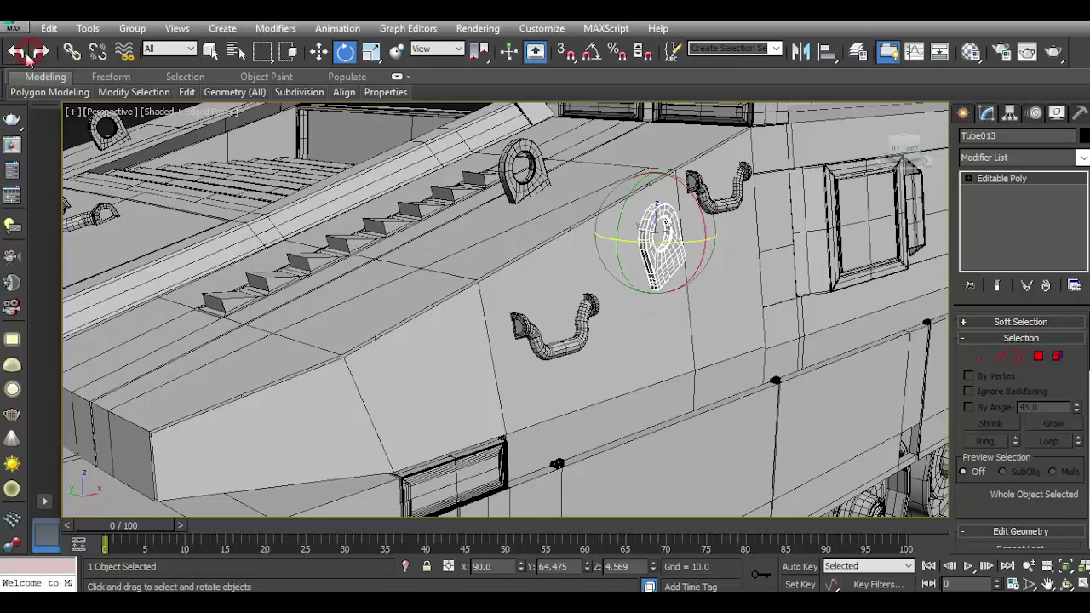
pyautogui.click(17, 53)
pyautogui.click(592, 54)
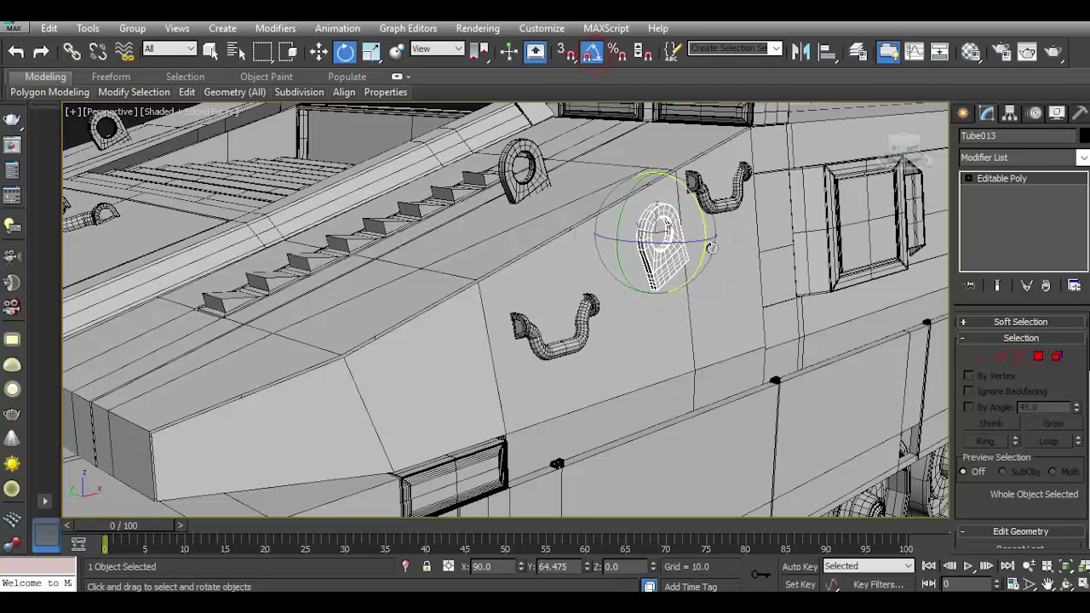
pyautogui.moveTo(672, 241); pyautogui.dragTo(694, 244)
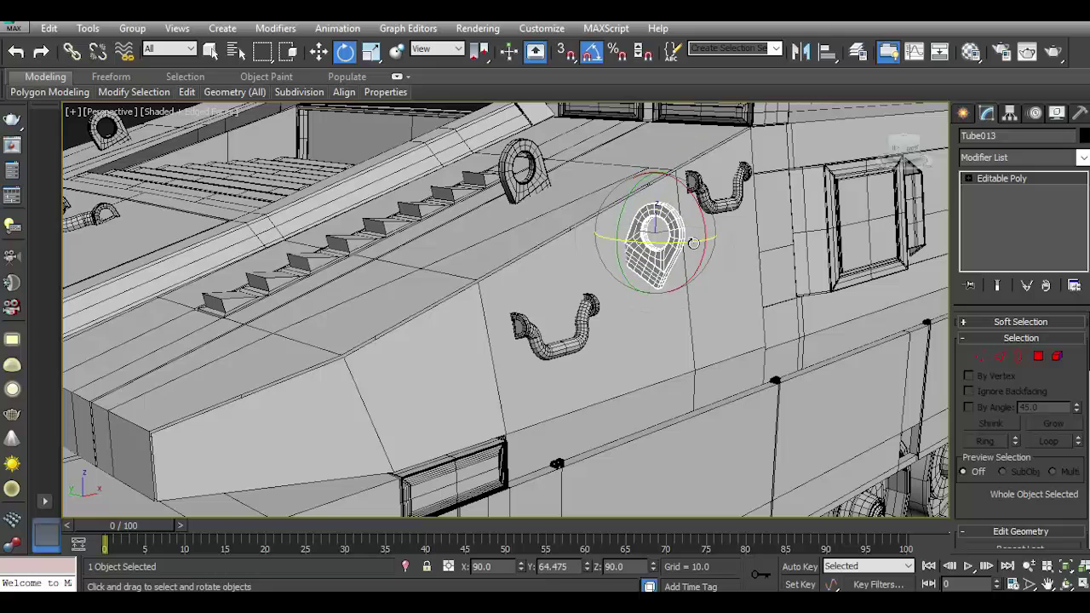
pyautogui.click(596, 58)
pyautogui.moveTo(696, 215); pyautogui.dragTo(707, 242)
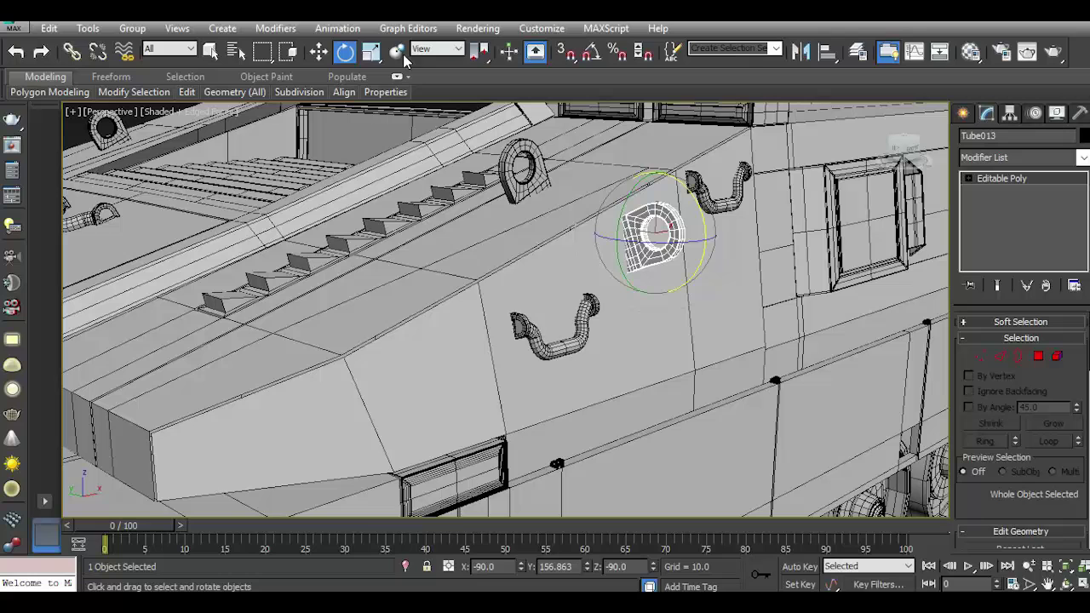
# Slide Tube013 along its local X axis, scale it down, and nudge it lower.
pyautogui.press('w')
pyautogui.moveTo(630, 246); pyautogui.dragTo(621, 254)
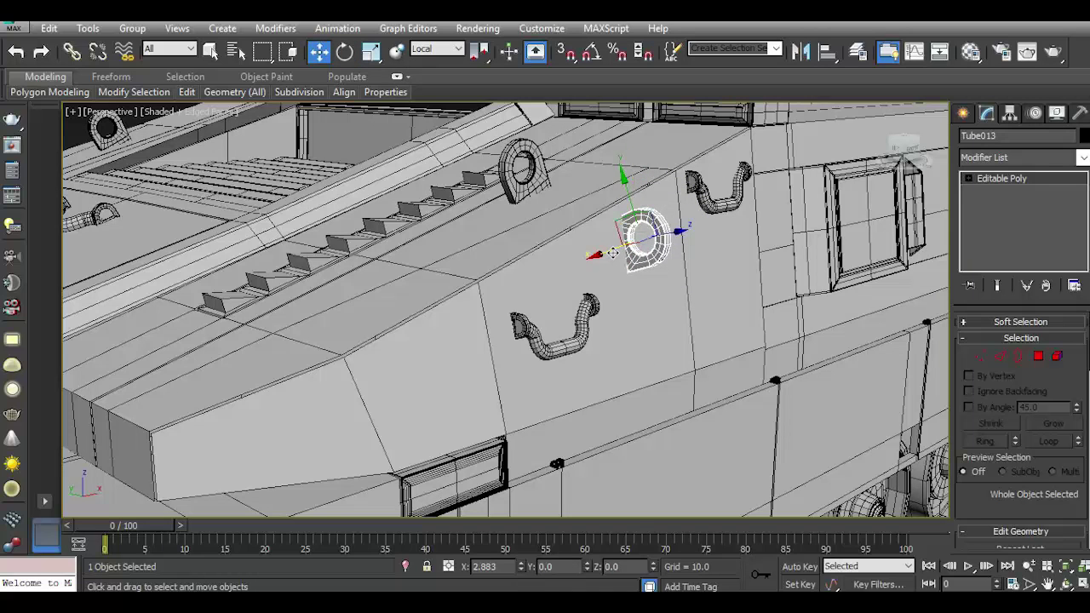
pyautogui.click(379, 53)
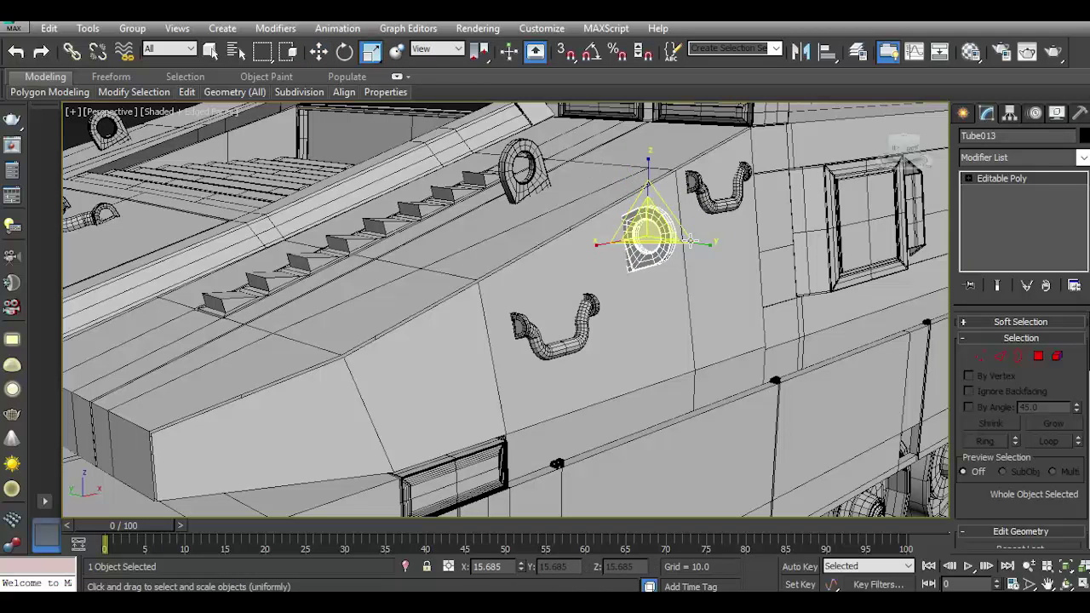
pyautogui.moveTo(651, 259); pyautogui.dragTo(606, 274)
pyautogui.scroll(3, 650, 226)
pyautogui.click(319, 53)
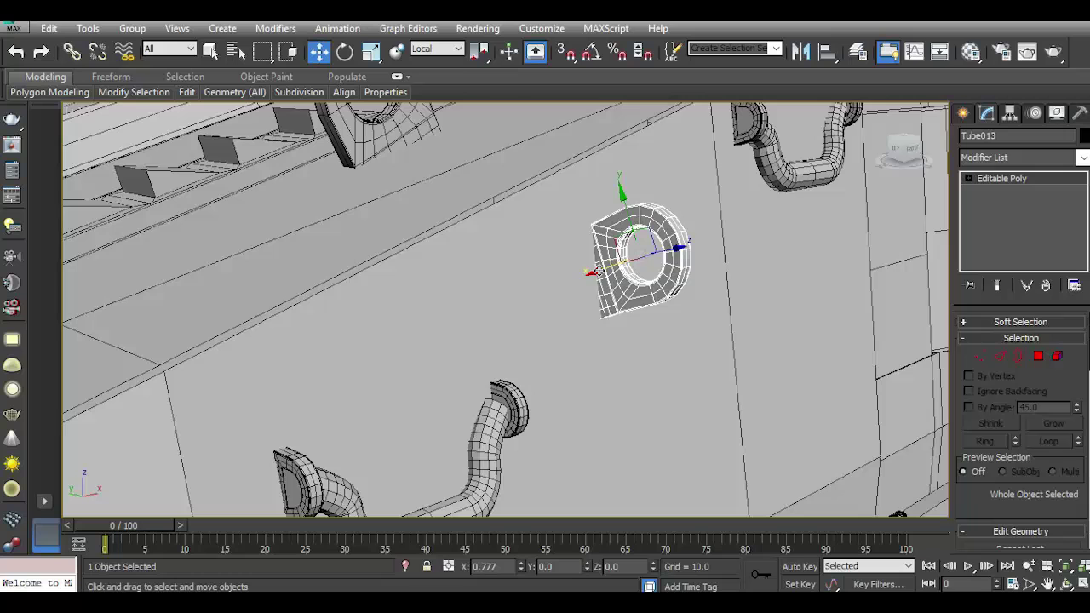
pyautogui.keyDown('alt'); pyautogui.moveTo(562, 247); pyautogui.dragTo(564, 246, button='middle'); pyautogui.keyUp('alt')
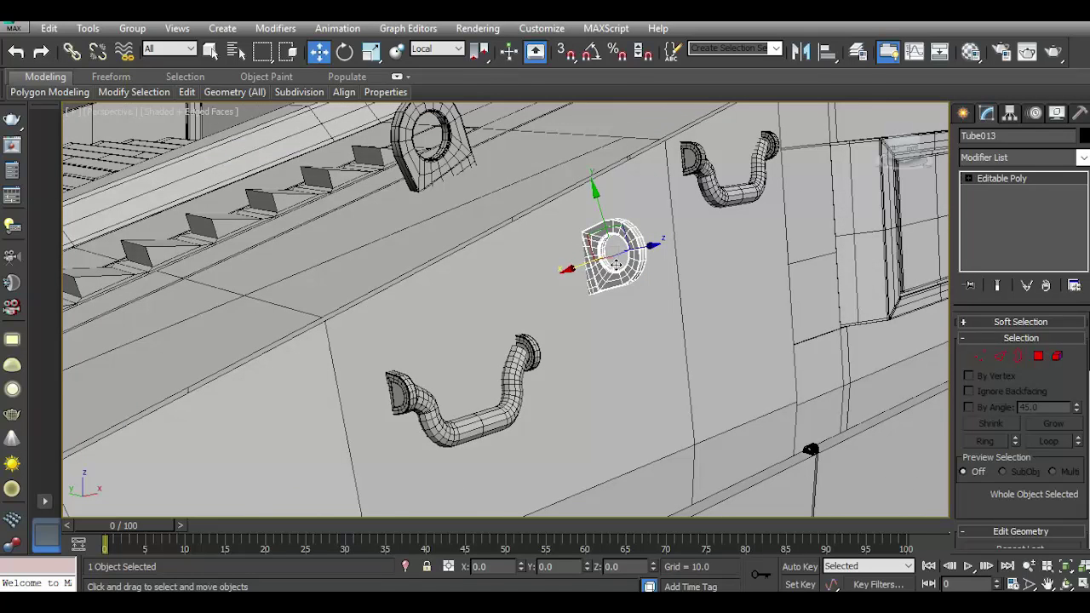
# Flip Tube013's orientation and reposition it on the hull side between the handles.
pyautogui.click(346, 53)
pyautogui.moveTo(654, 231); pyautogui.dragTo(634, 201)
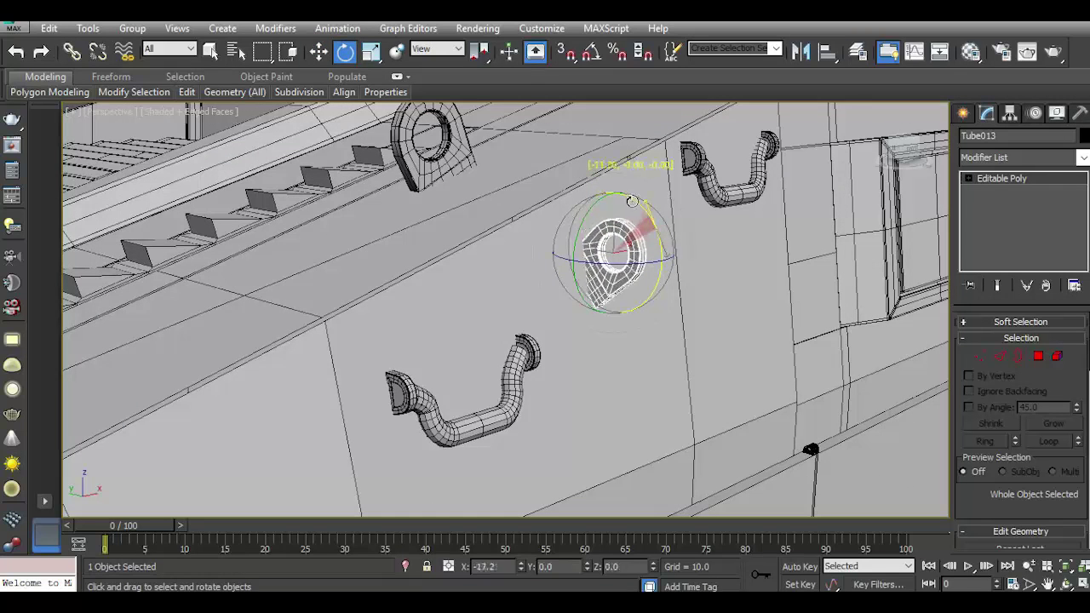
pyautogui.click(317, 52)
pyautogui.moveTo(594, 224); pyautogui.dragTo(577, 198)
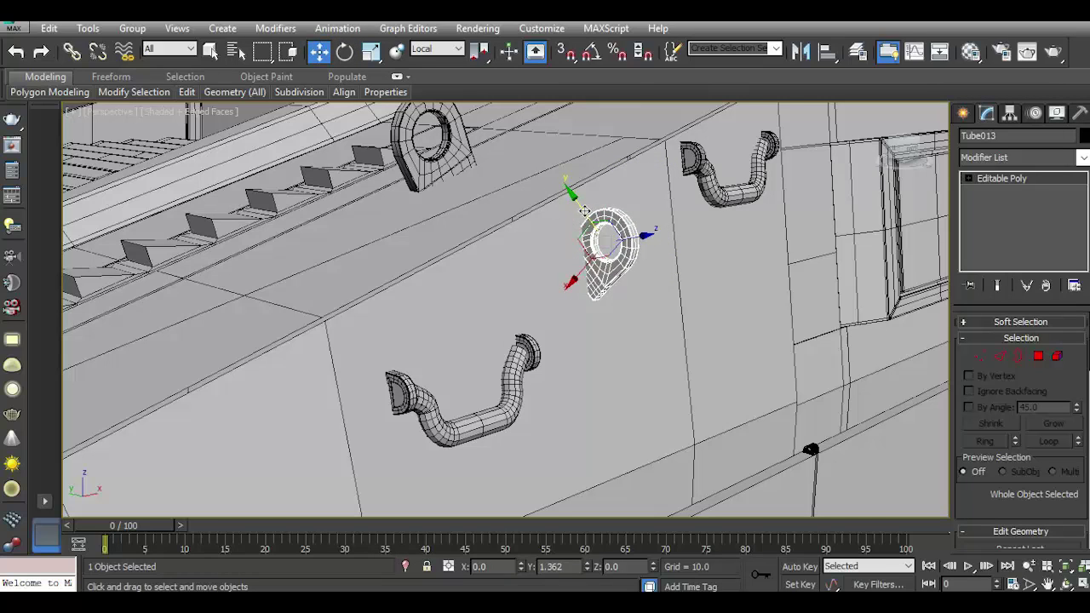
pyautogui.moveTo(577, 254)
pyautogui.mouseDown()
pyautogui.moveTo(626, 247)
pyautogui.moveTo(623, 229)
pyautogui.mouseUp()
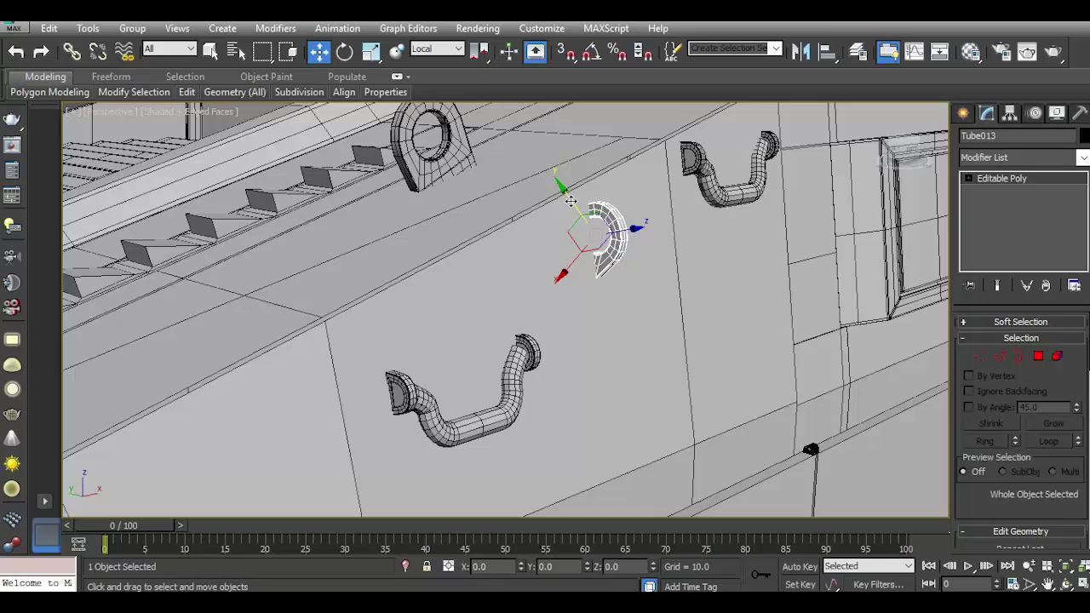
# Switch the reference coordinate system to Screen, then View, and nudge the lug down against the hull.
pyautogui.click(436, 48)
pyautogui.click(423, 54)
pyautogui.click(428, 49)
pyautogui.click(429, 56)
pyautogui.click(436, 49)
pyautogui.click(432, 66)
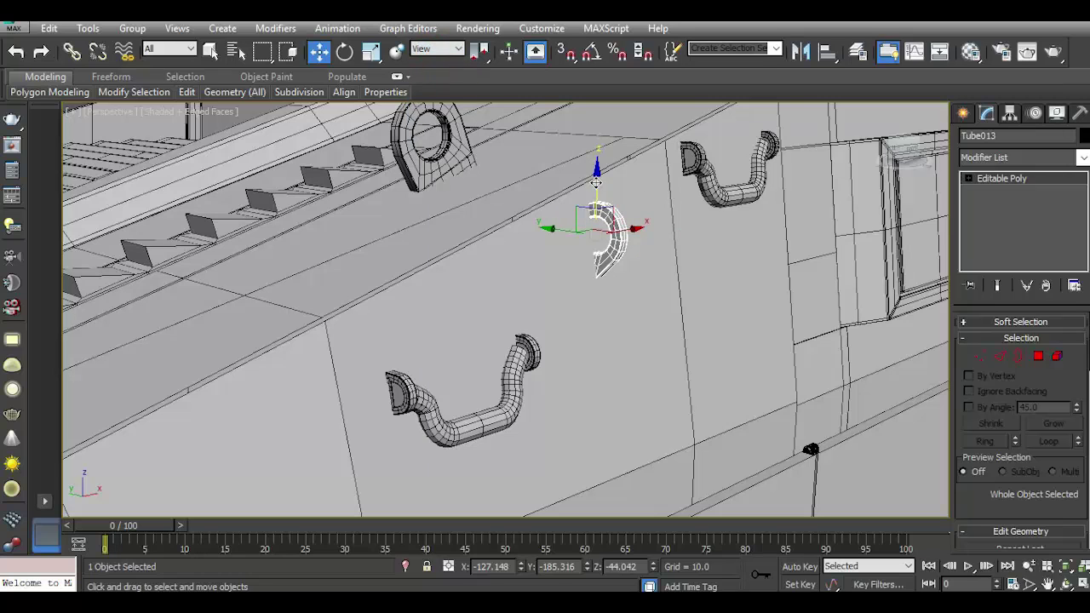
pyautogui.moveTo(554, 249); pyautogui.dragTo(572, 257)
# Shift the ring lug right and down, then tilt it about 10 degrees about X.
pyautogui.click(345, 51)
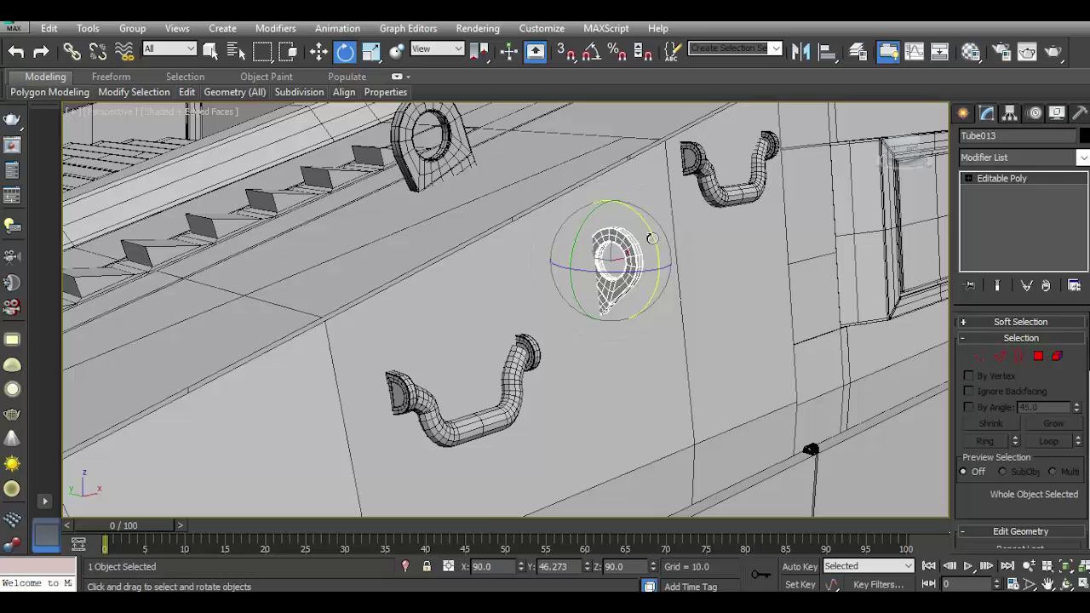
pyautogui.click(319, 51)
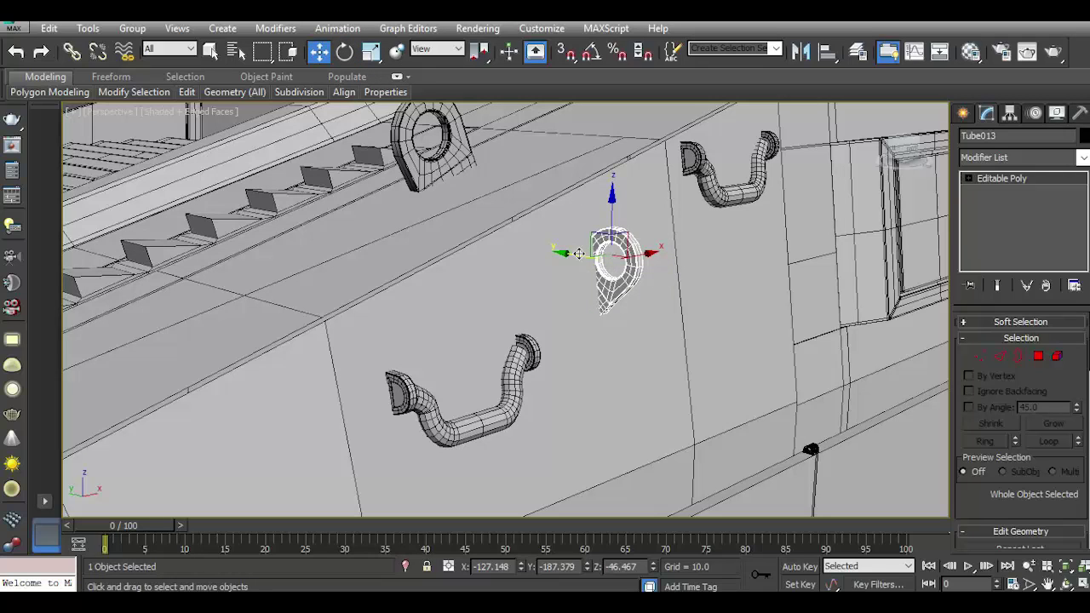
pyautogui.moveTo(578, 254); pyautogui.dragTo(590, 259)
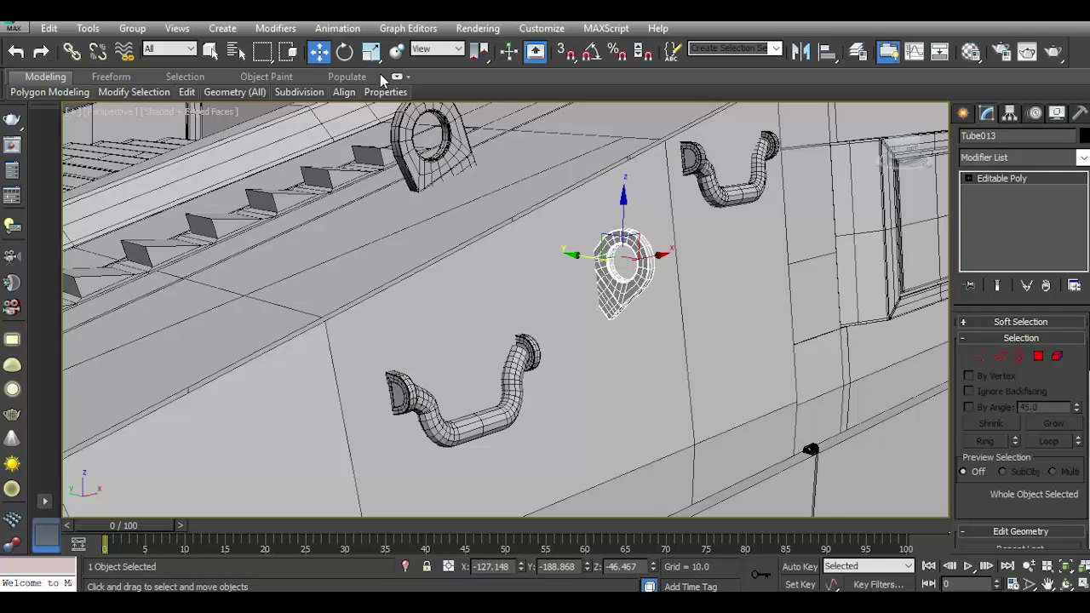
pyautogui.click(344, 52)
pyautogui.moveTo(667, 245); pyautogui.dragTo(677, 263)
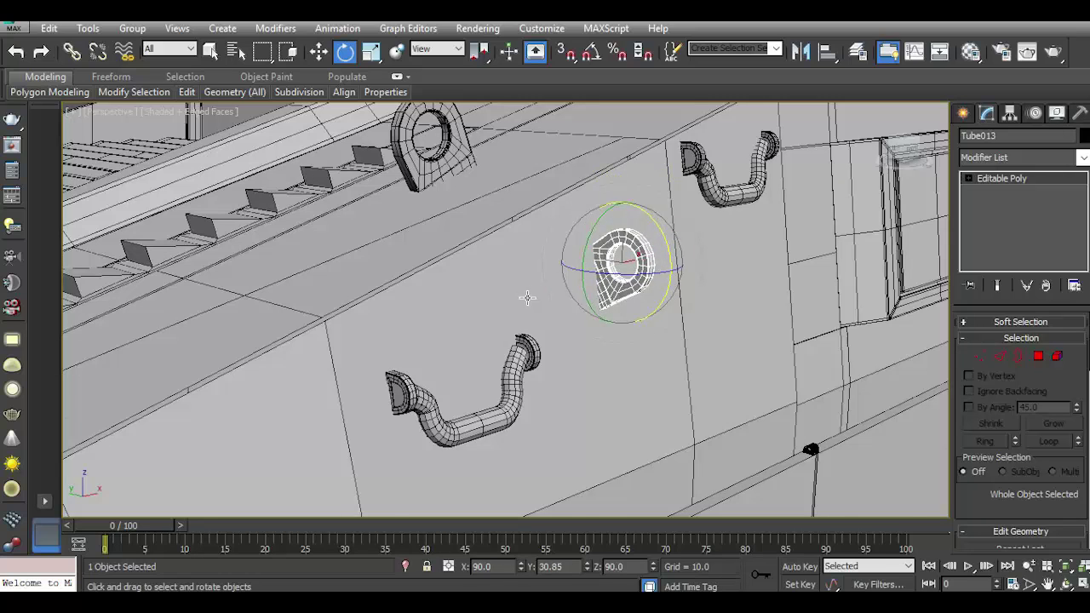
pyautogui.scroll(-5, 520, 298)
# In Edge mode on Box026, select the middle and bottom horizontal edges of the panel.
pyautogui.click(931, 494)
pyautogui.scroll(-2, 549, 324)
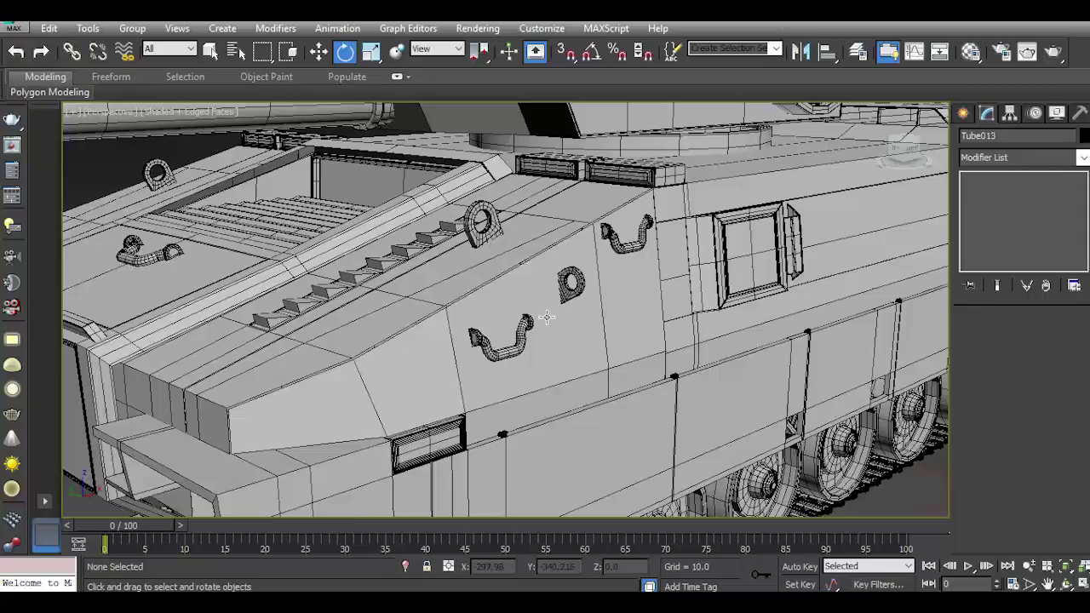
pyautogui.scroll(-3, 549, 324)
pyautogui.scroll(-3, 550, 324)
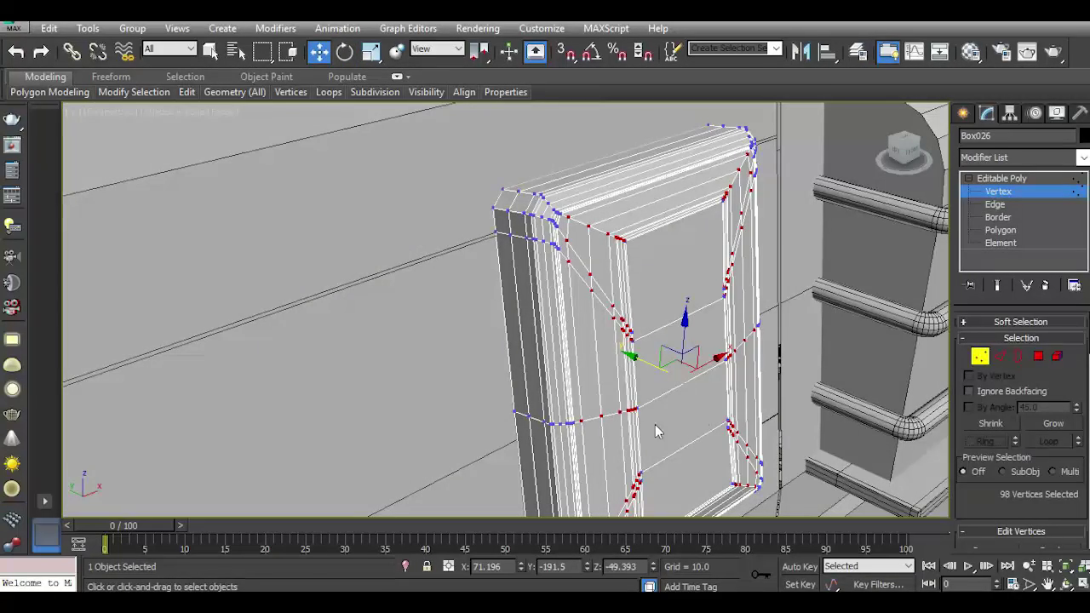
pyautogui.click(1002, 357)
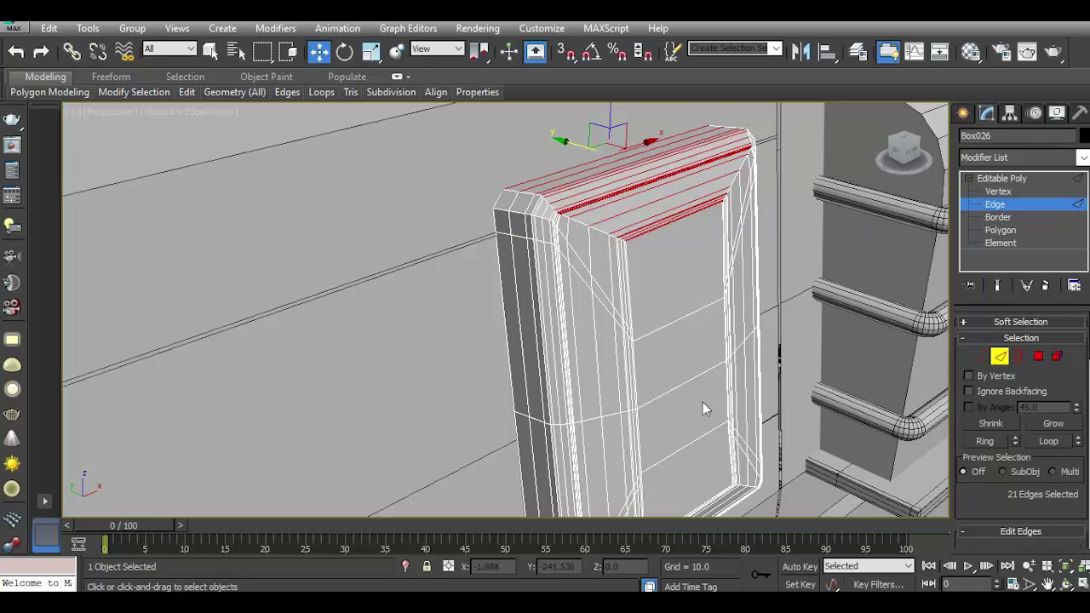
pyautogui.keyDown('ctrl'); pyautogui.click(679, 384); pyautogui.keyUp('ctrl')
pyautogui.moveTo(682, 384); pyautogui.dragTo(669, 298, button='middle')
pyautogui.keyDown('ctrl'); pyautogui.click(688, 445); pyautogui.keyUp('ctrl')
# Ring the selection and Connect it with 3 edges pinched to 78, then exit sub-object mode.
pyautogui.click(990, 443)
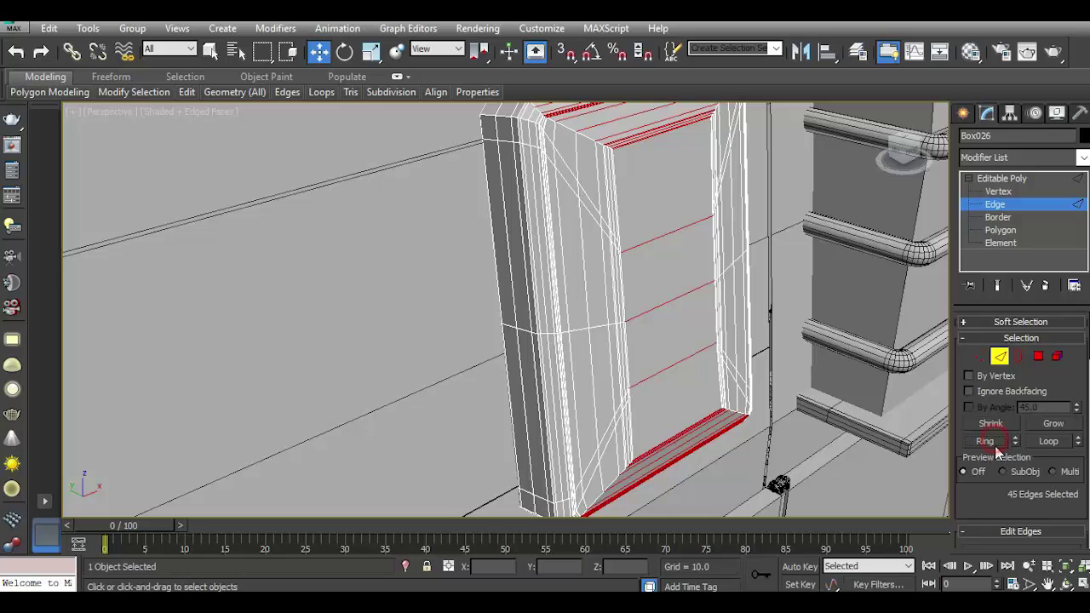
pyautogui.moveTo(1002, 515); pyautogui.dragTo(1023, 413)
pyautogui.click(1077, 504)
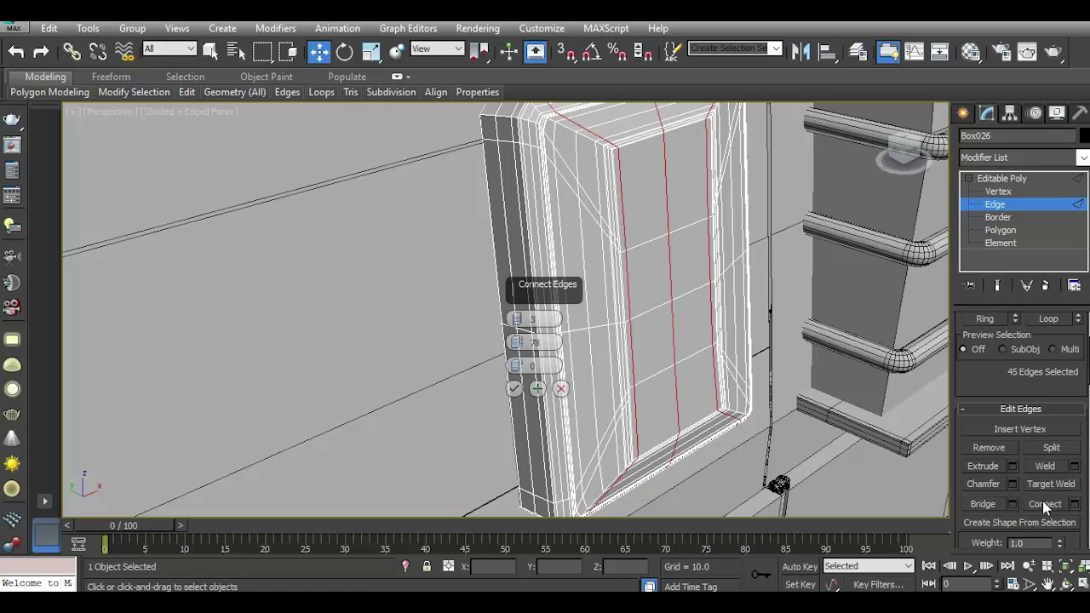
pyautogui.click(515, 389)
pyautogui.scroll(-3, 517, 390)
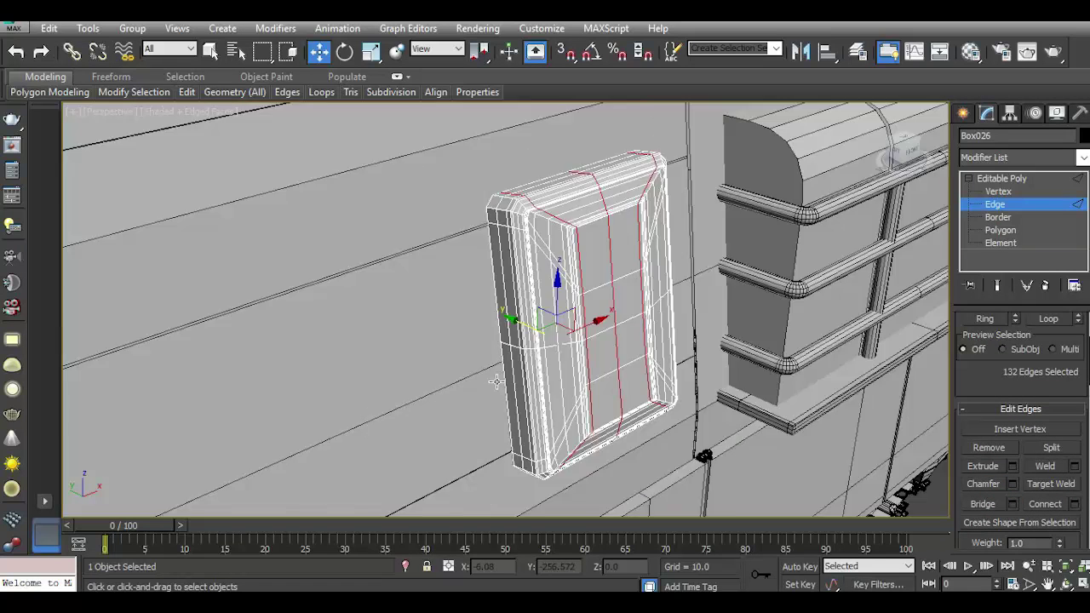
pyautogui.scroll(-3, 516, 389)
pyautogui.click(1009, 179)
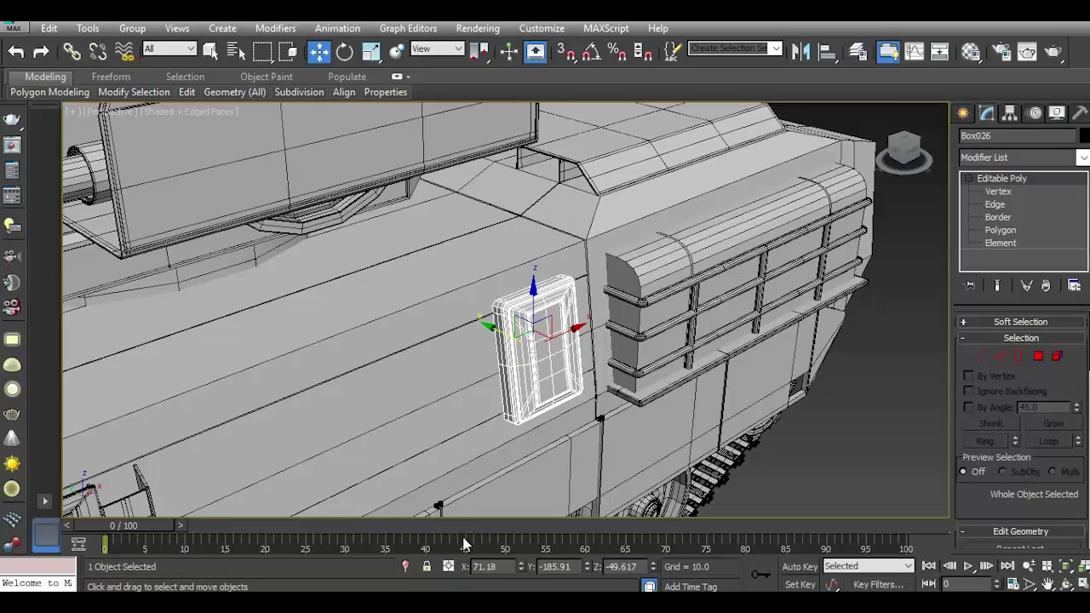
# Isolate Box026 and Cut a first vertical edge from the middle edge down the front face.
pyautogui.click(407, 567)
pyautogui.moveTo(901, 152)
pyautogui.mouseDown()
pyautogui.moveTo(890, 155)
pyautogui.moveTo(907, 162)
pyautogui.mouseUp()
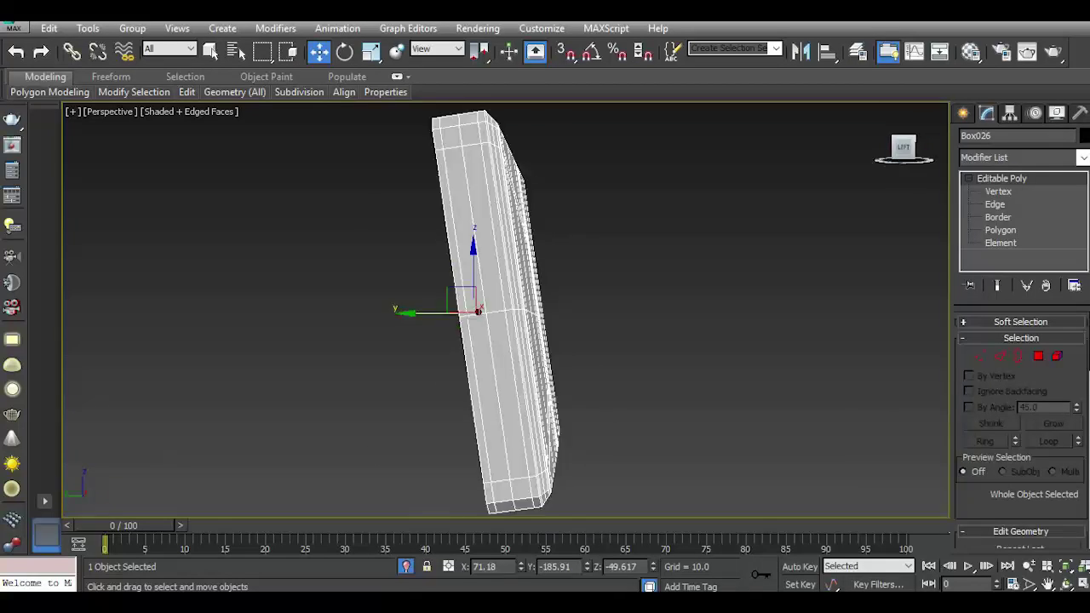
pyautogui.click(981, 359)
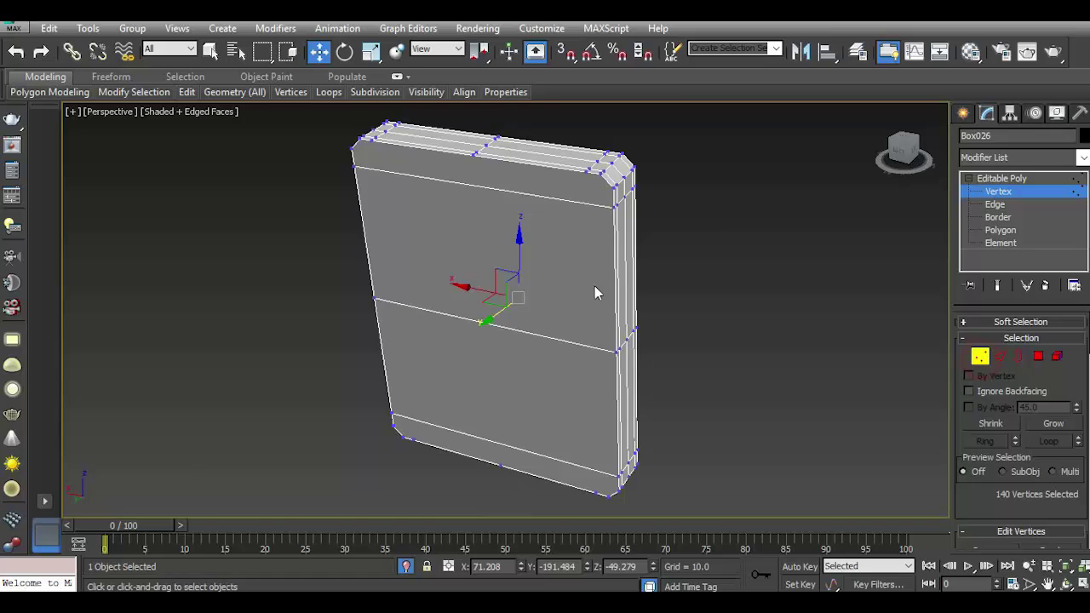
pyautogui.rightClick(551, 253)
pyautogui.click(531, 99)
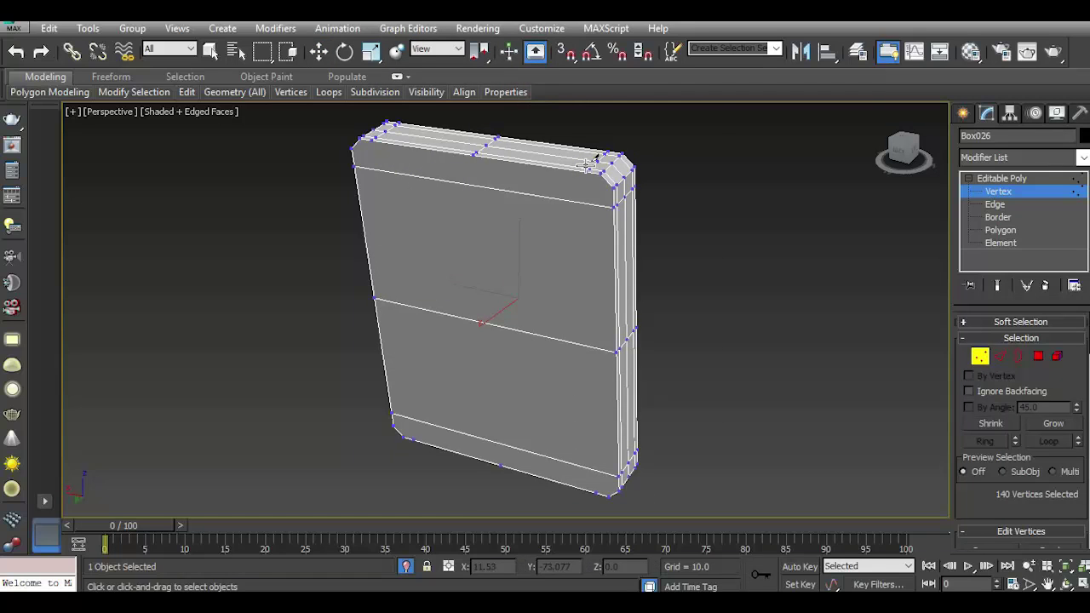
pyautogui.click(594, 362)
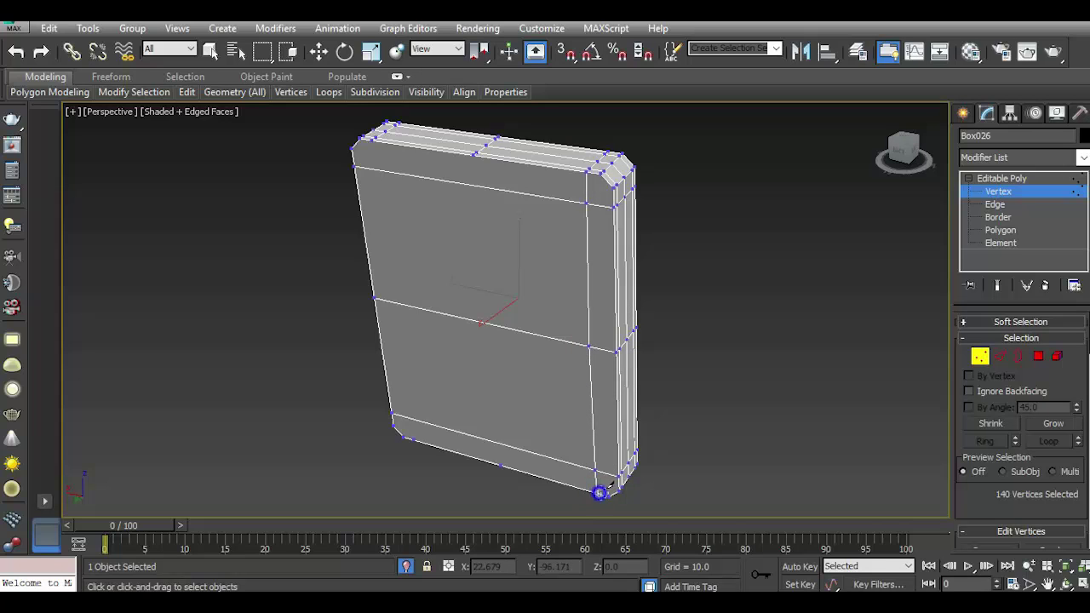
pyautogui.click(475, 152)
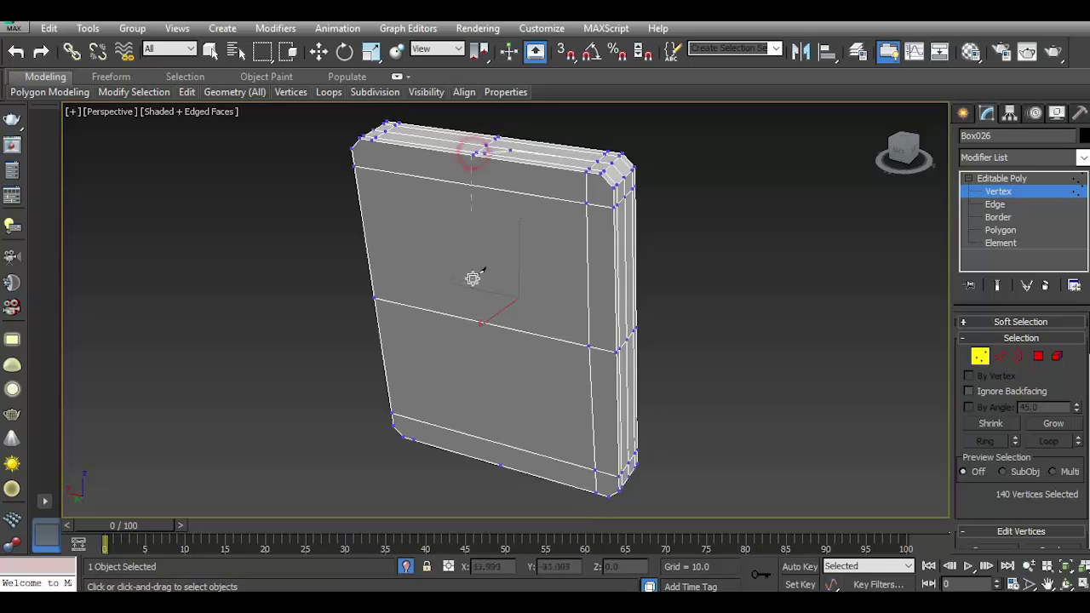
pyautogui.click(501, 463)
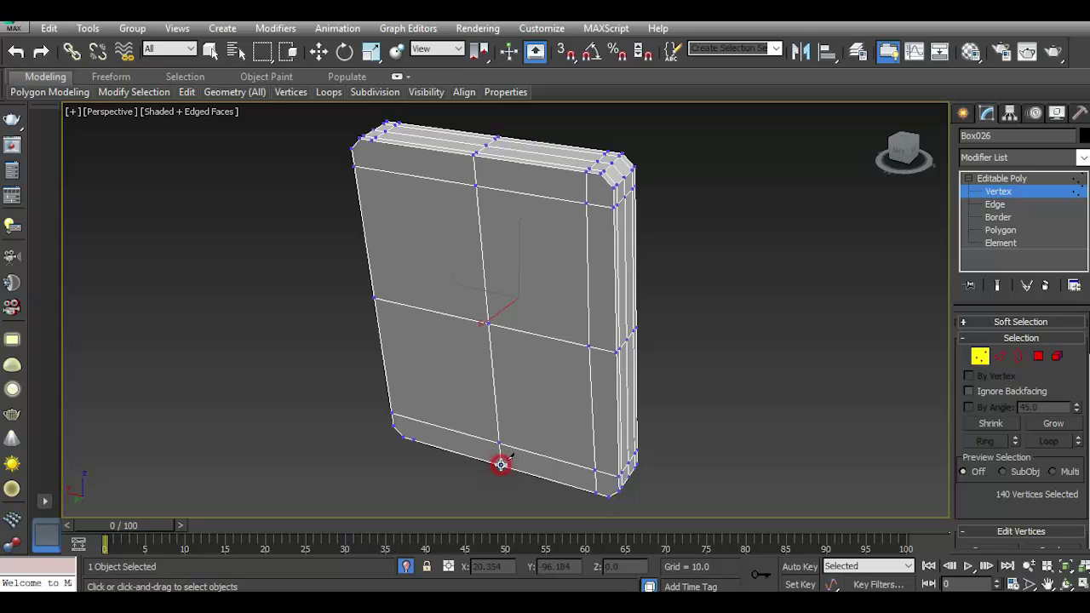
# Cut a second vertical edge down the front face, then end isolation to show the whole tank.
pyautogui.click(368, 139)
pyautogui.click(412, 440)
pyautogui.rightClick(461, 405)
pyautogui.rightClick(909, 330)
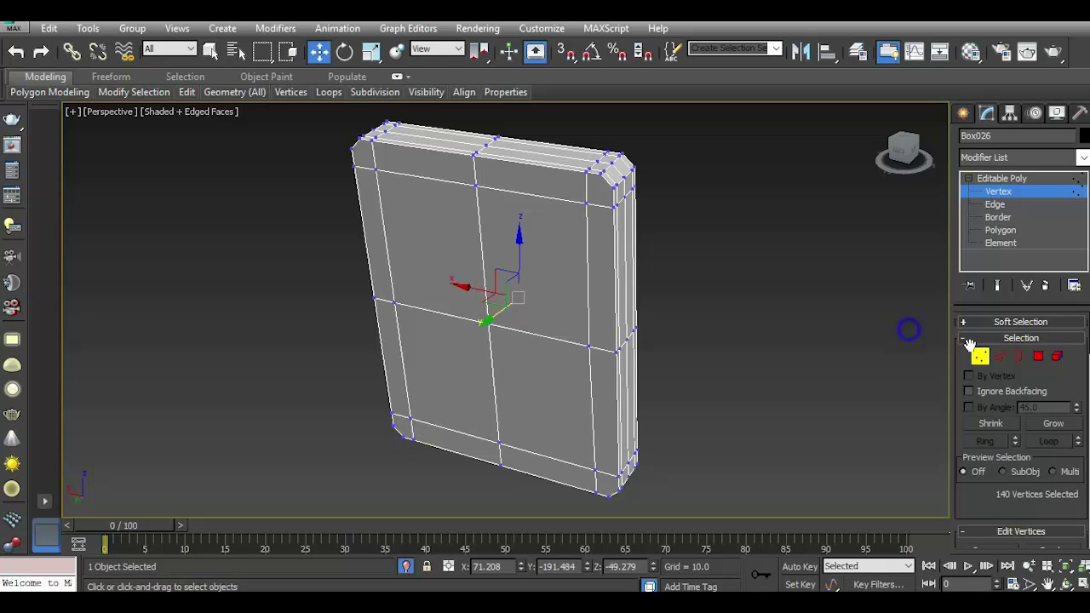
pyautogui.click(1002, 357)
pyautogui.moveTo(523, 323)
pyautogui.keyDown('alt'); pyautogui.mouseDown(button='middle')
pyautogui.moveTo(681, 320)
pyautogui.moveTo(627, 427)
pyautogui.mouseUp(button='middle'); pyautogui.keyUp('alt')
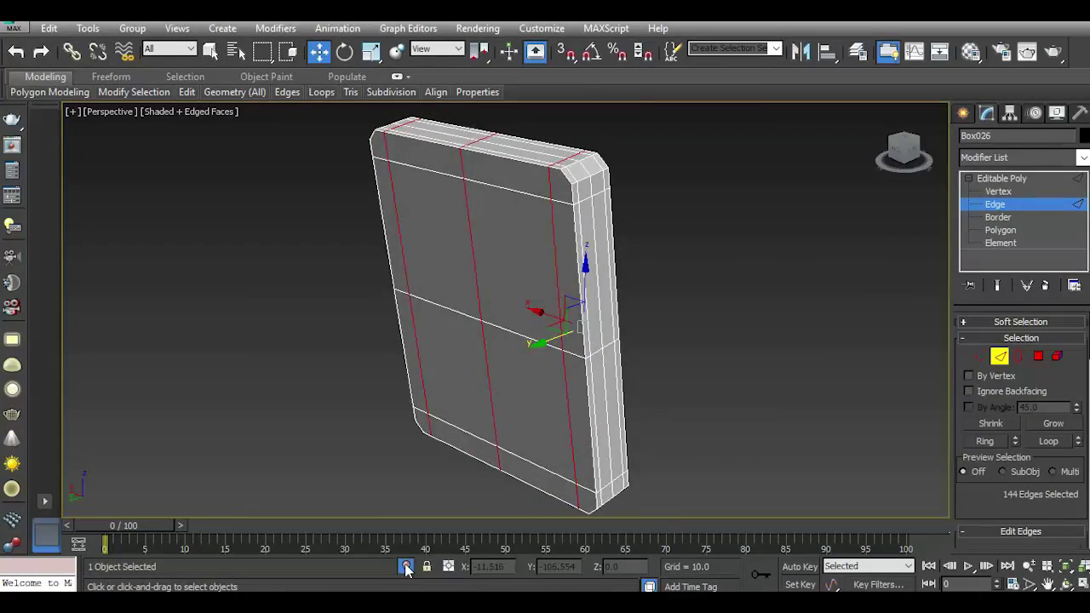
pyautogui.click(406, 567)
pyautogui.click(1006, 179)
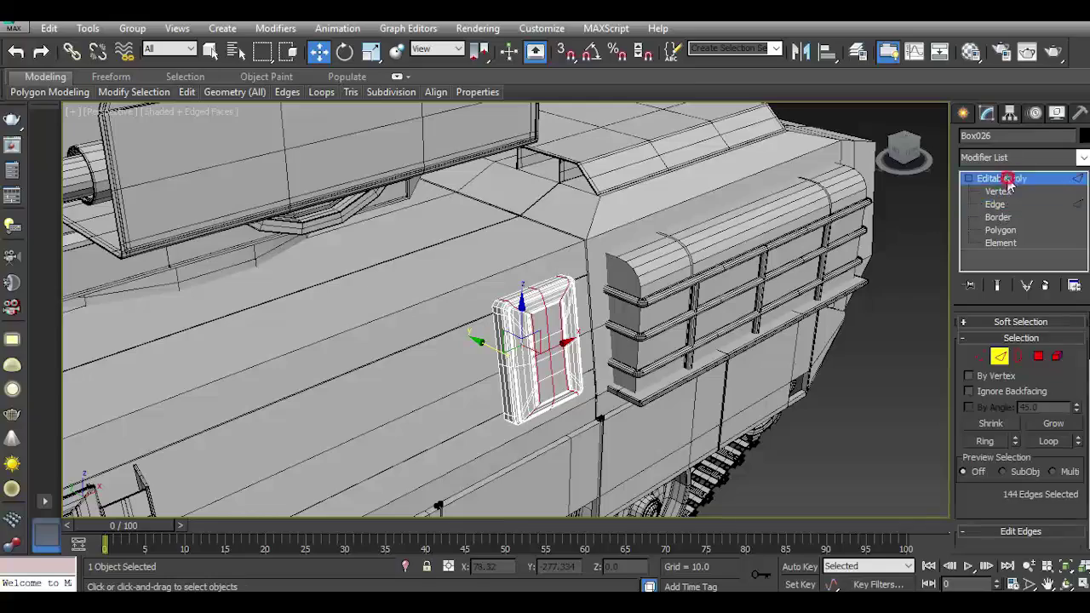
# Select the Box026 frame and lower it along Z to -52.356, then deselect.
pyautogui.click(878, 354)
pyautogui.keyDown('alt'); pyautogui.moveTo(877, 354); pyautogui.dragTo(623, 340, button='middle'); pyautogui.keyUp('alt')
pyautogui.click(541, 347)
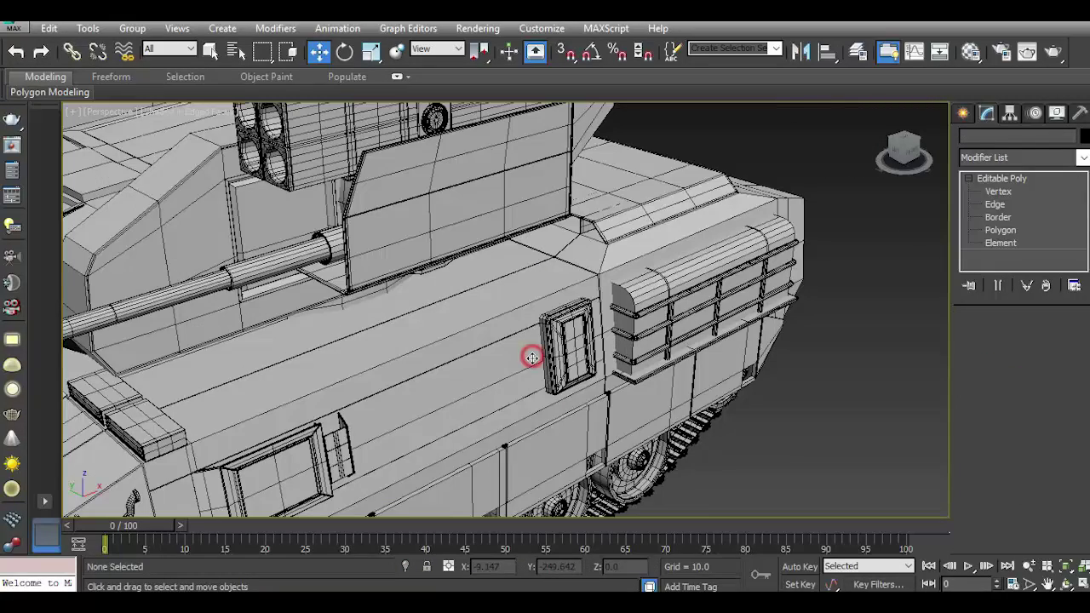
pyautogui.scroll(3, 545, 367)
pyautogui.scroll(3, 558, 392)
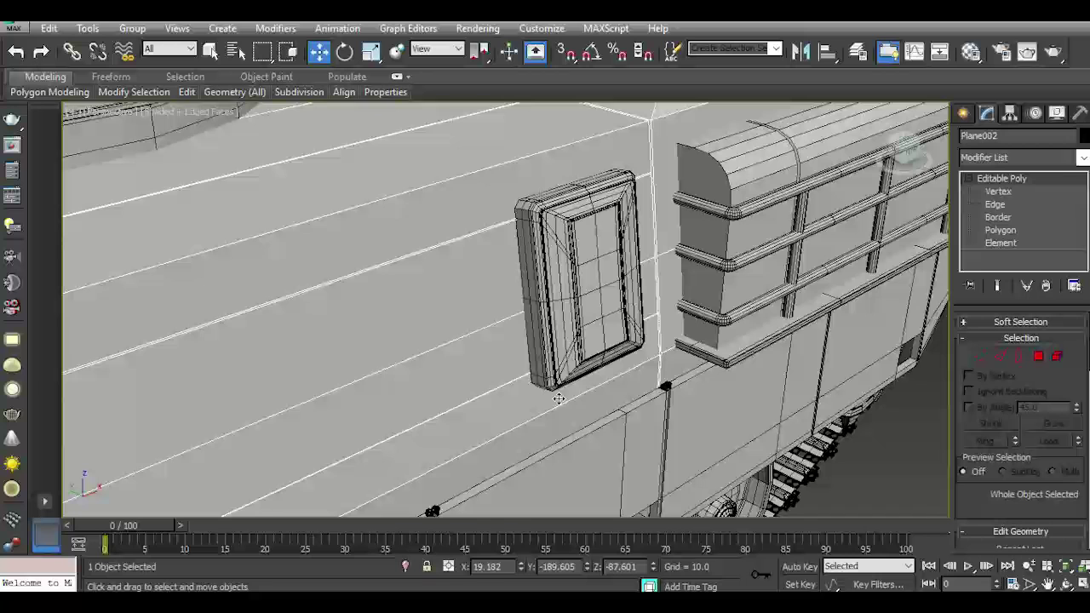
pyautogui.click(562, 280)
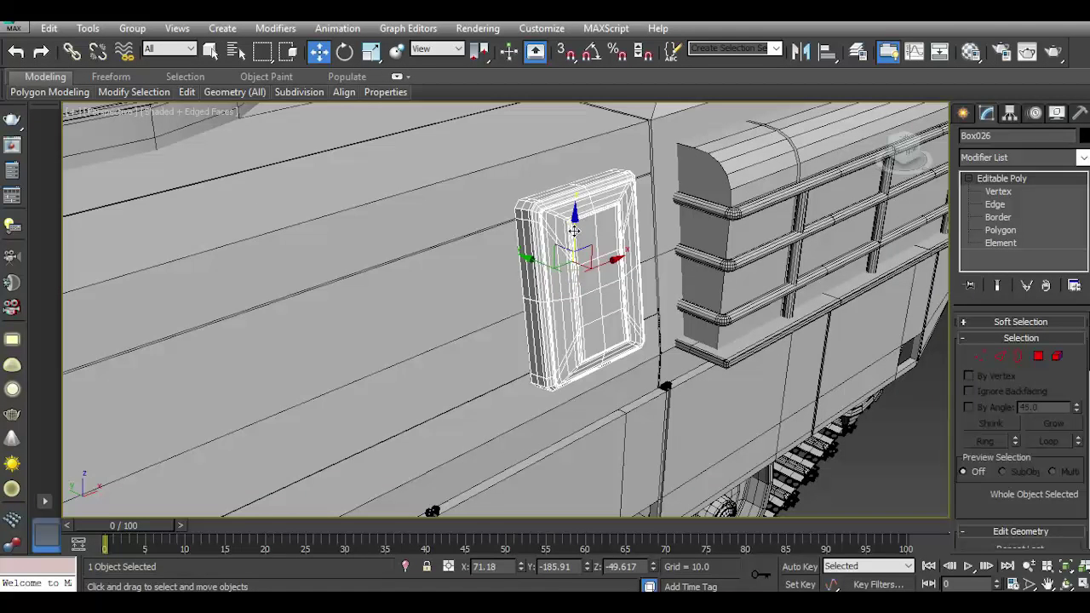
pyautogui.moveTo(573, 228); pyautogui.dragTo(586, 249)
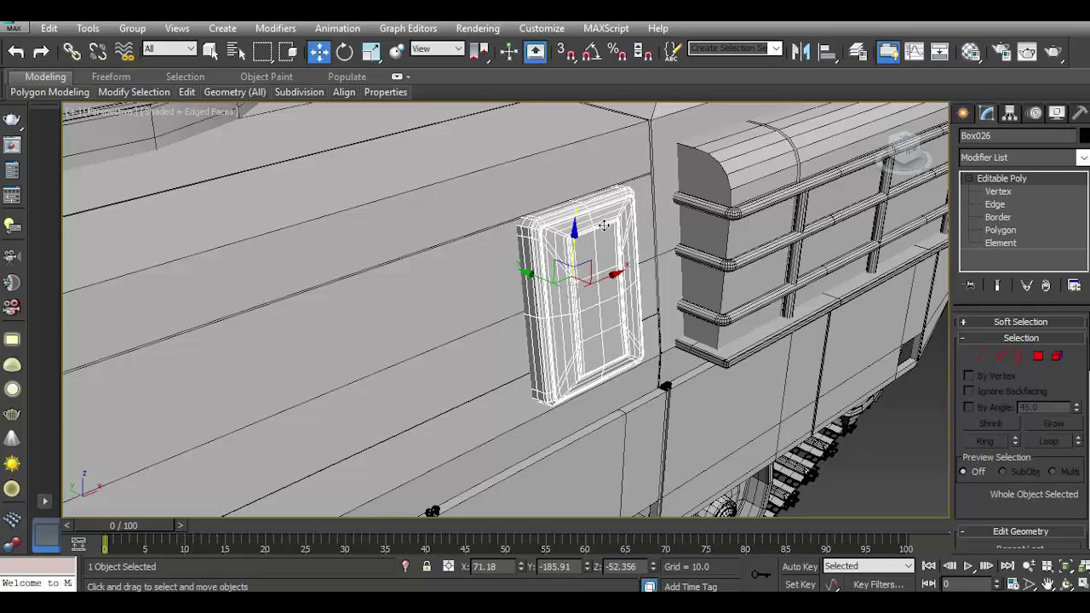
pyautogui.scroll(-5, 604, 226)
pyautogui.click(928, 366)
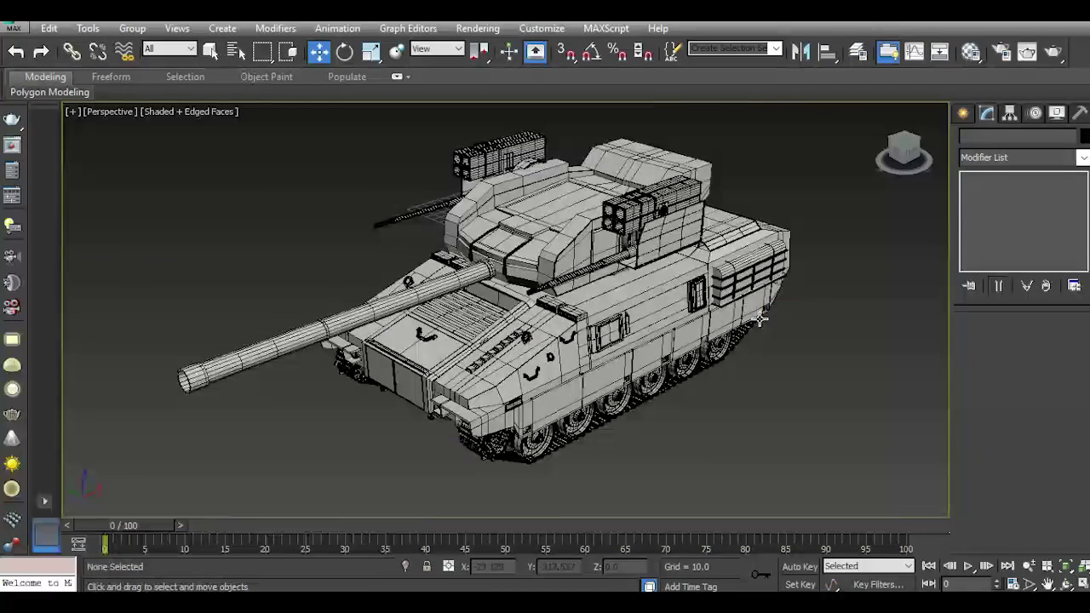
# In Top view with 3D Snap on, draw a four-point U-shaped line, Line015, below the hull.
pyautogui.press('t')
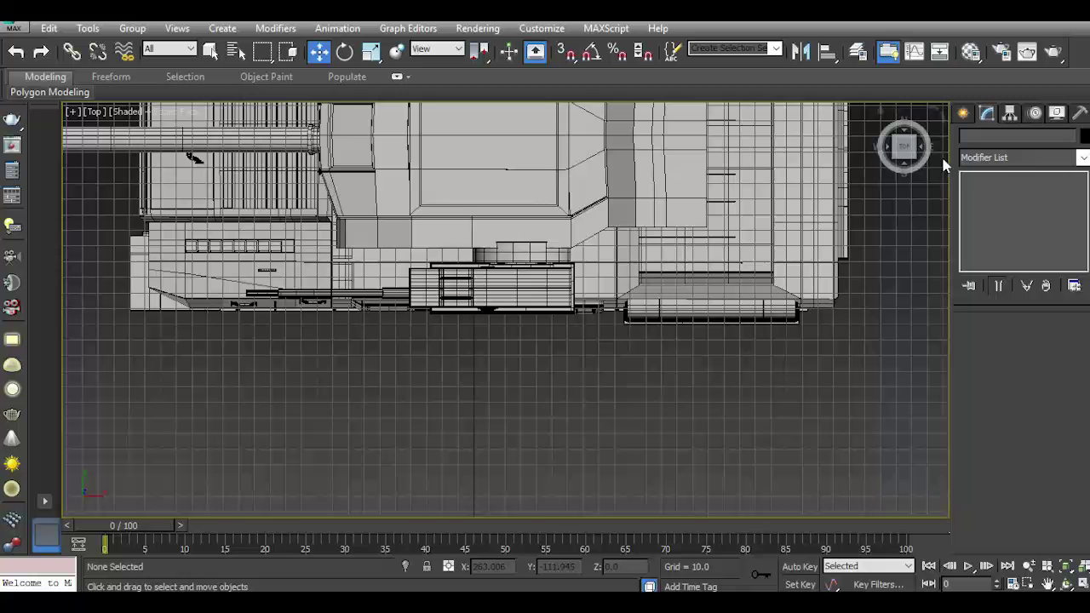
pyautogui.click(963, 113)
pyautogui.click(987, 138)
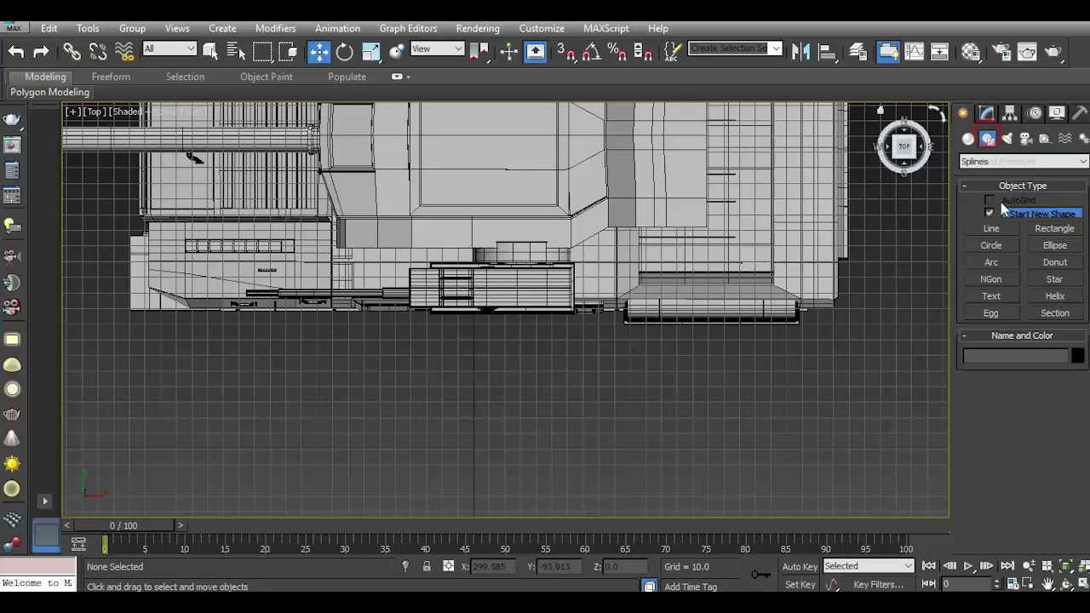
pyautogui.click(997, 229)
pyautogui.press('s')
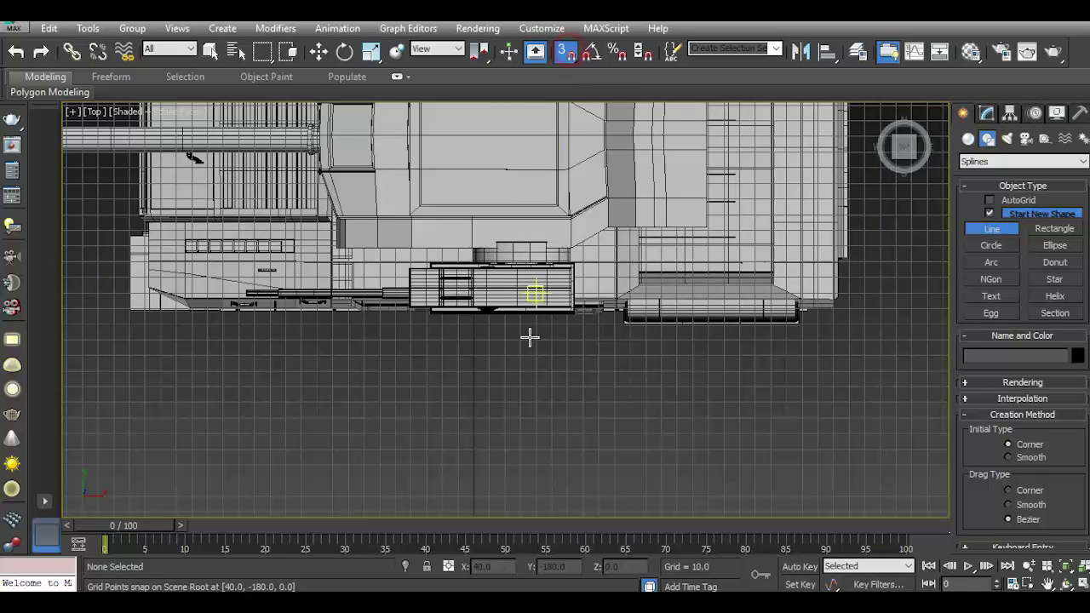
pyautogui.click(1028, 383)
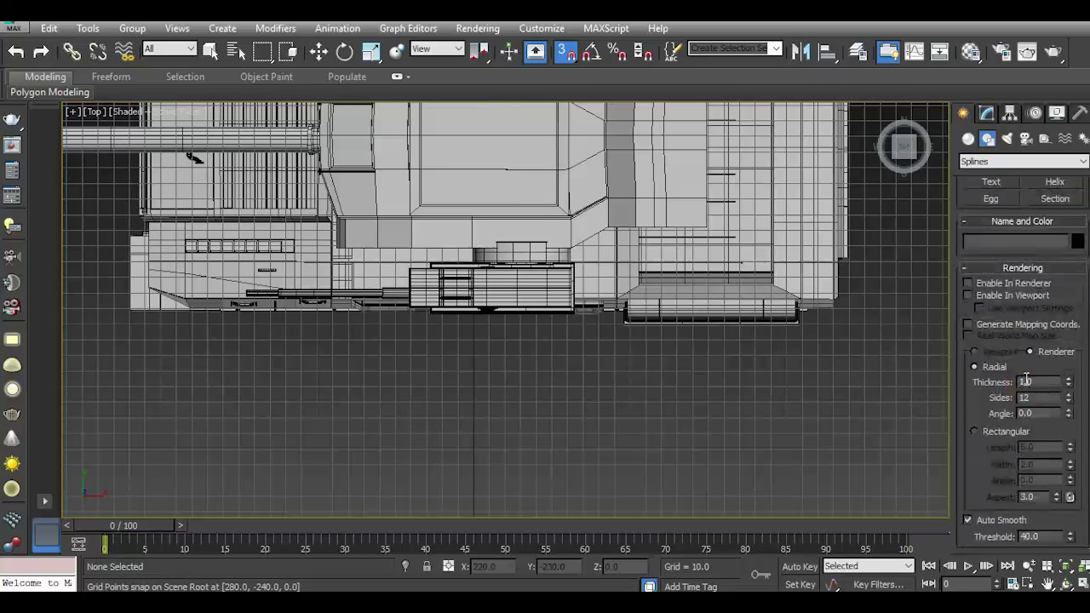
pyautogui.click(488, 341)
pyautogui.click(490, 401)
pyautogui.rightClick(771, 411)
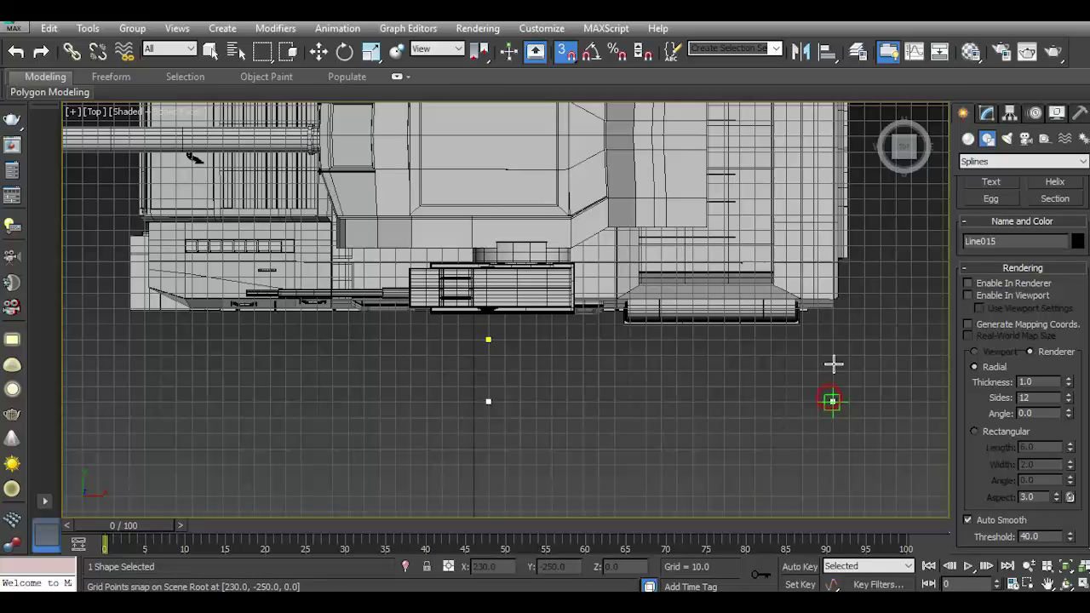
pyautogui.click(832, 340)
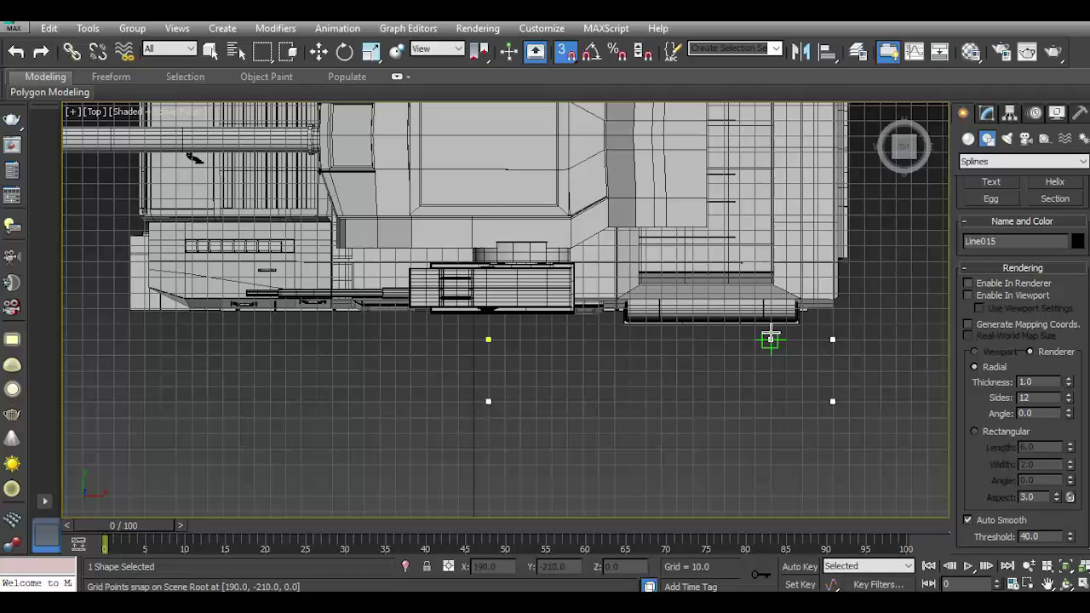
pyautogui.rightClick(771, 339)
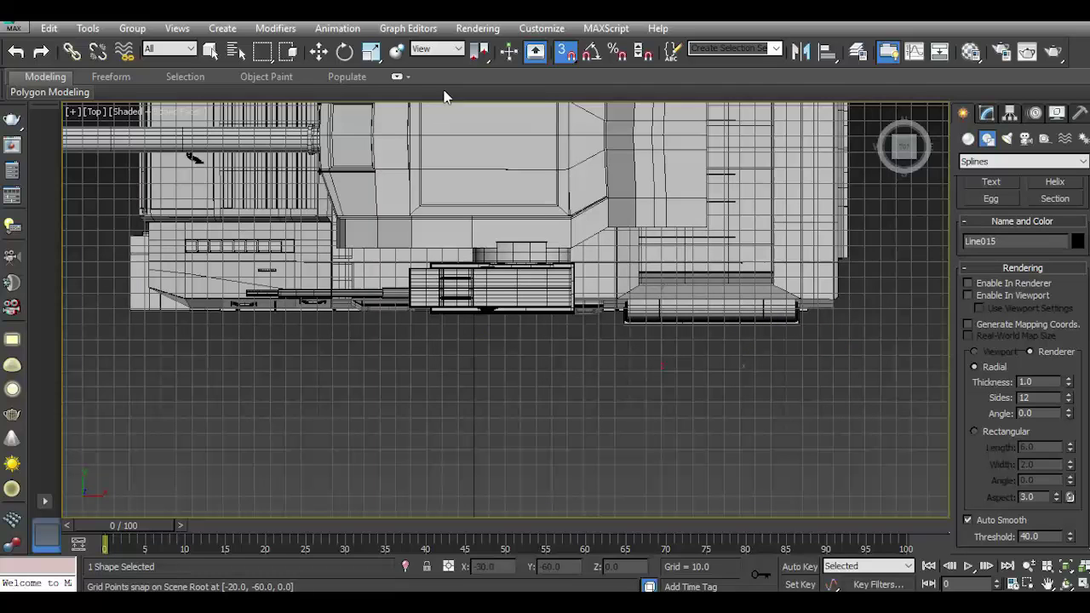
# Divide Line015's bottom segment to add a midpoint vertex.
pyautogui.press('s')
pyautogui.click(986, 113)
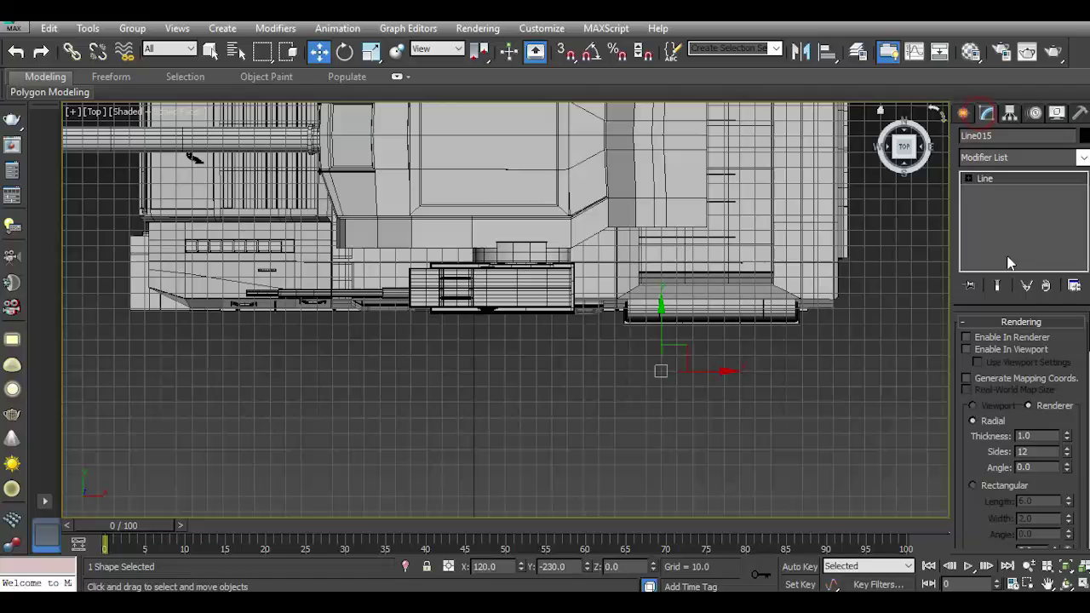
pyautogui.click(998, 192)
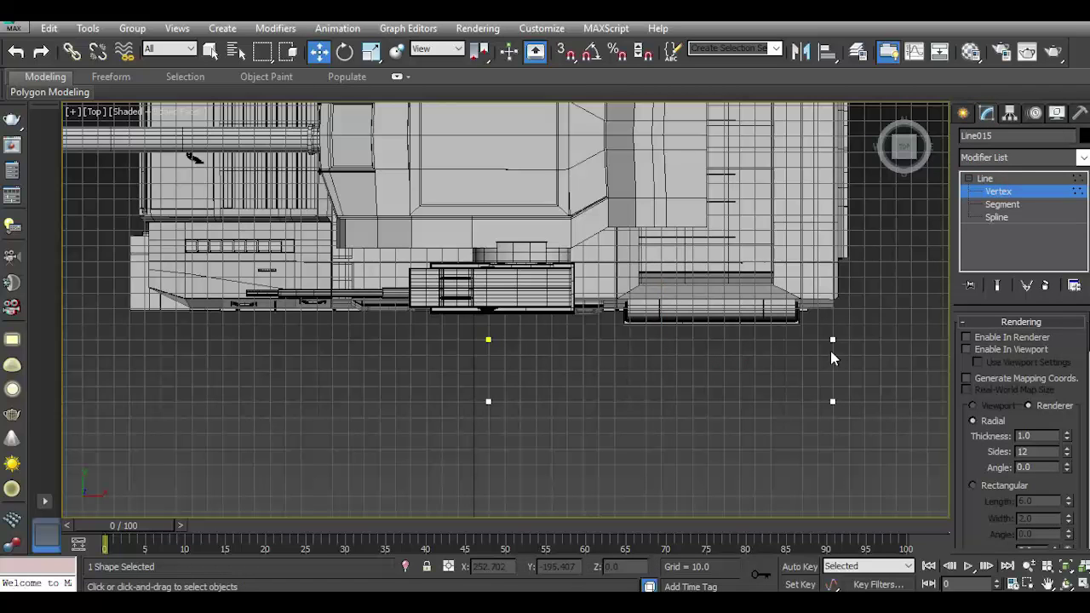
pyautogui.moveTo(510, 399); pyautogui.dragTo(511, 405)
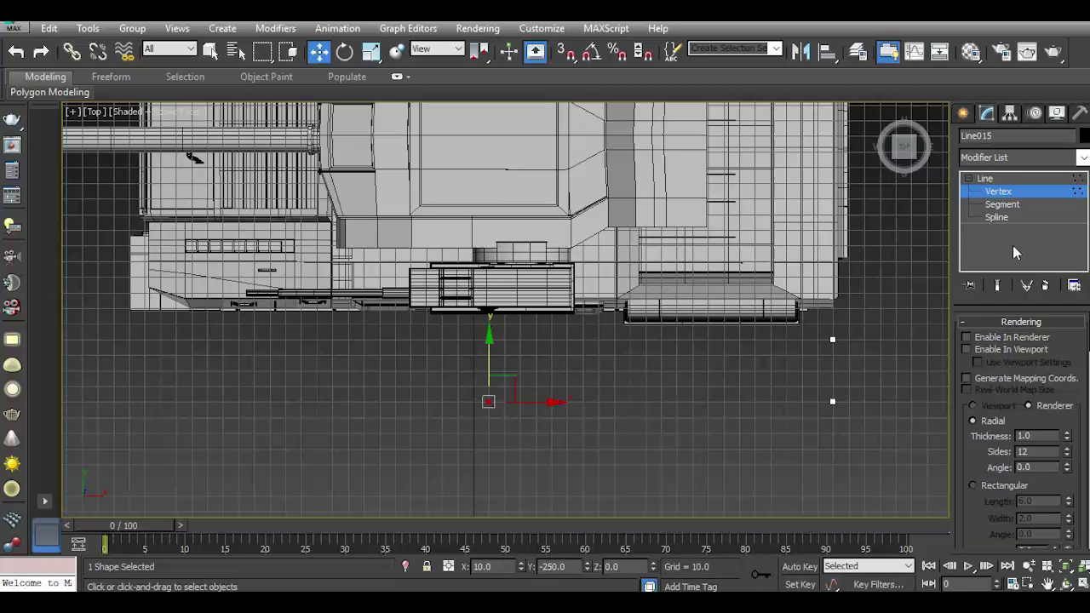
pyautogui.click(1014, 205)
pyautogui.click(682, 401)
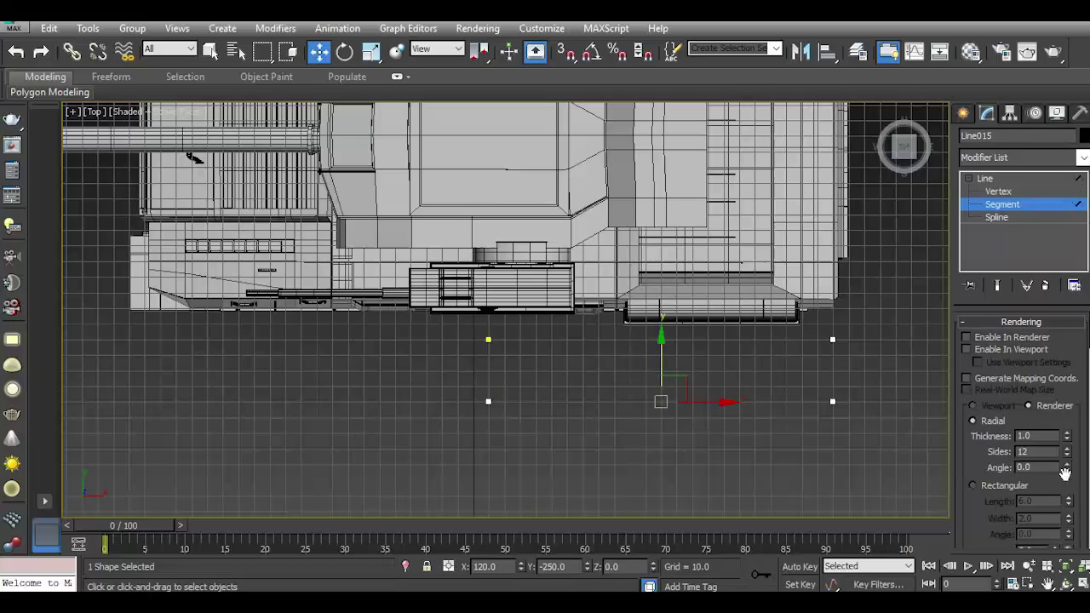
pyautogui.scroll(-3, 1088, 454)
pyautogui.scroll(-3, 1087, 454)
pyautogui.scroll(-3, 1088, 454)
pyautogui.scroll(-3, 1088, 454)
pyautogui.scroll(-3, 1086, 460)
pyautogui.scroll(-3, 1082, 481)
pyautogui.scroll(-3, 1080, 489)
pyautogui.scroll(-3, 1075, 511)
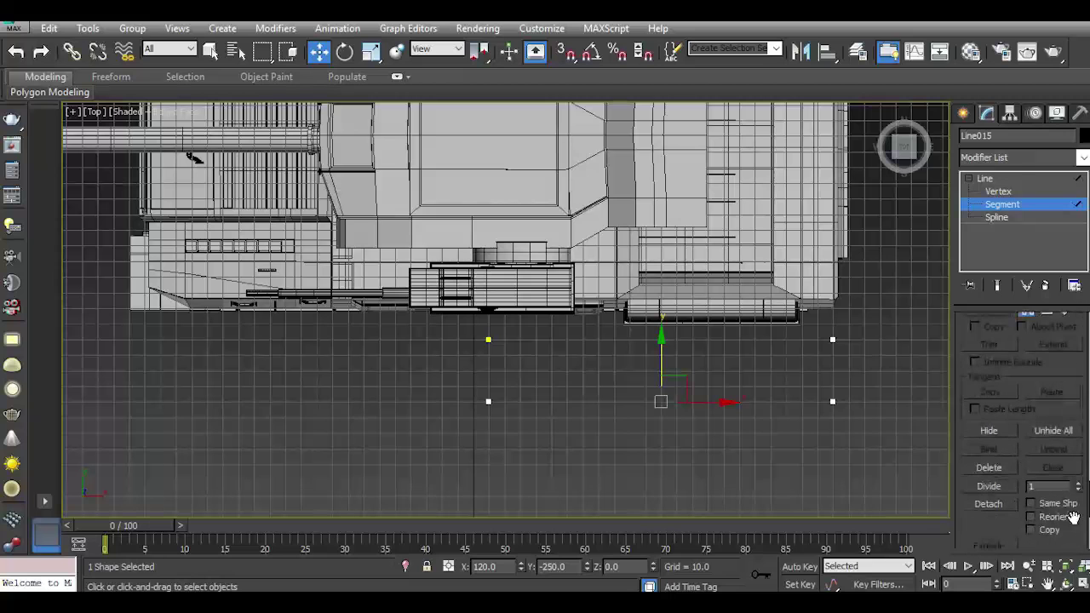
pyautogui.click(989, 486)
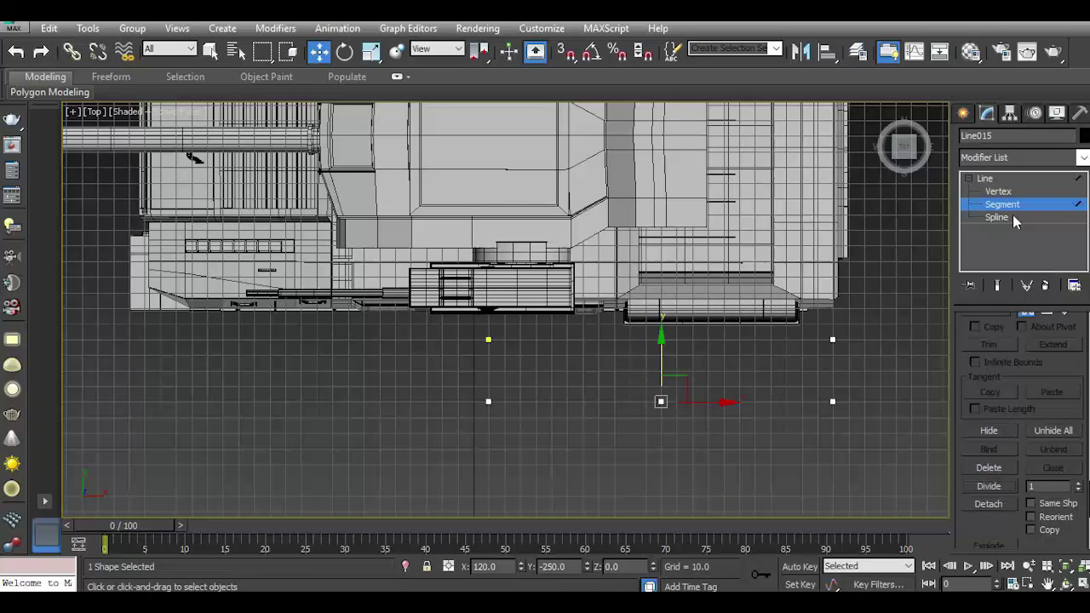
# Fillet Line015's two bottom corner vertices into rounded arcs.
pyautogui.click(997, 193)
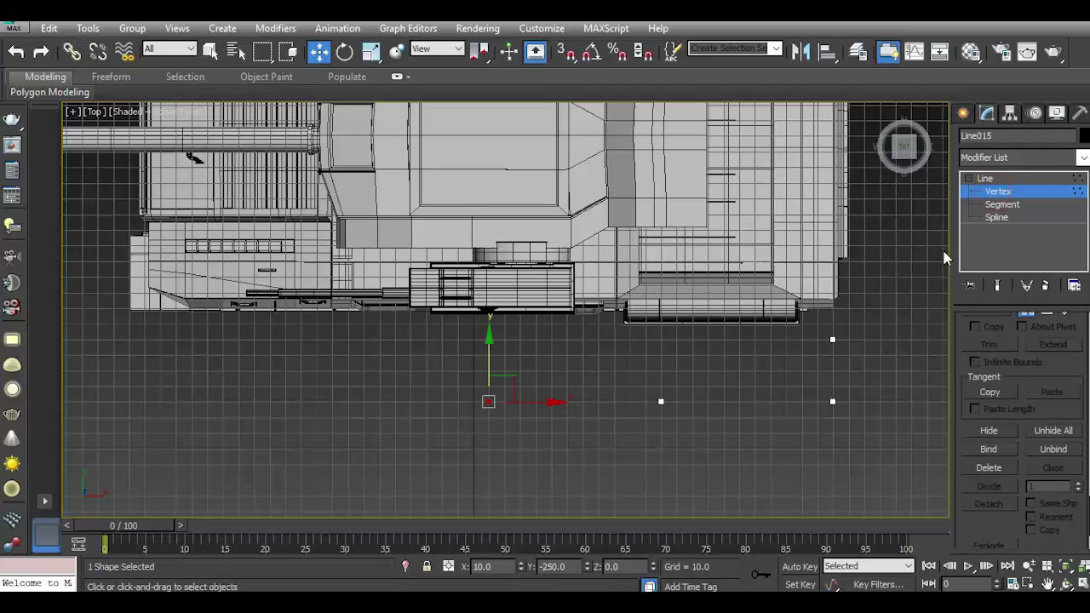
pyautogui.click(833, 402)
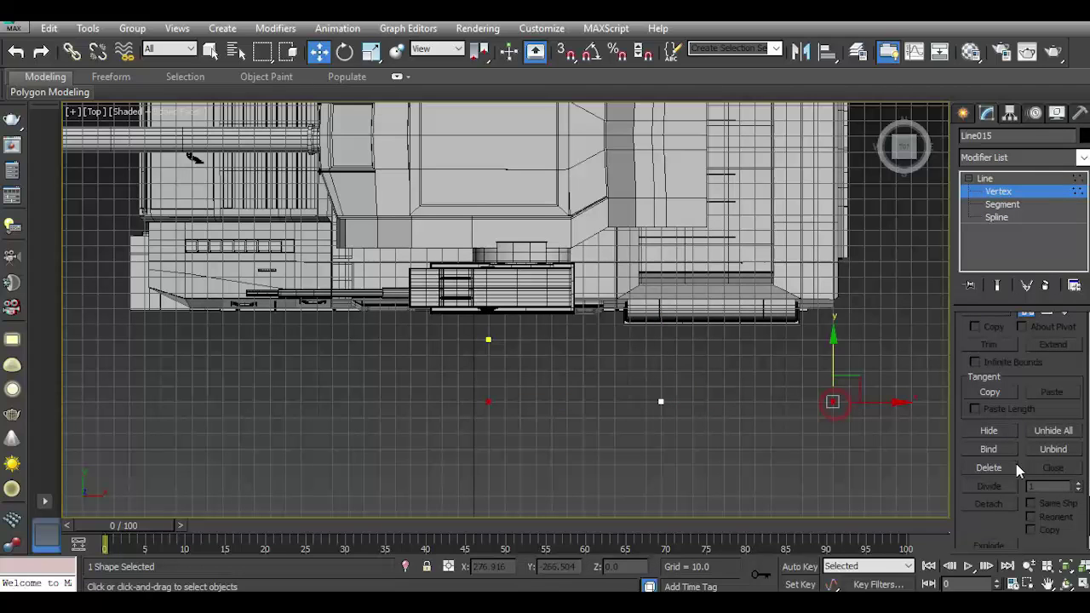
pyautogui.scroll(2, 1077, 511)
pyautogui.scroll(2, 1078, 511)
pyautogui.scroll(2, 1073, 513)
pyautogui.moveTo(1079, 512); pyautogui.dragTo(1067, 485)
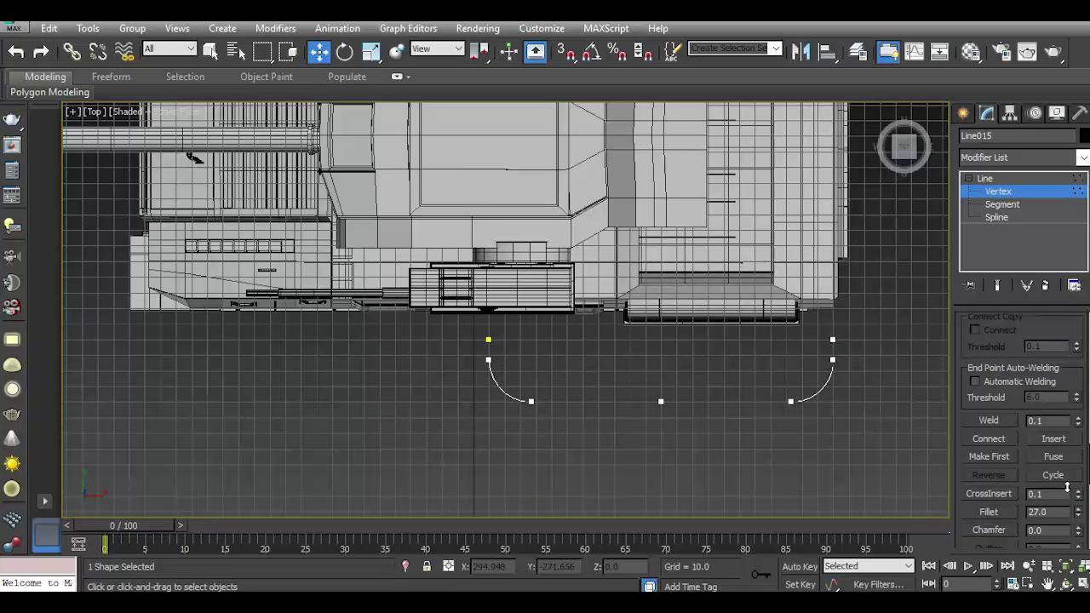
pyautogui.moveTo(1067, 486); pyautogui.dragTo(1074, 504)
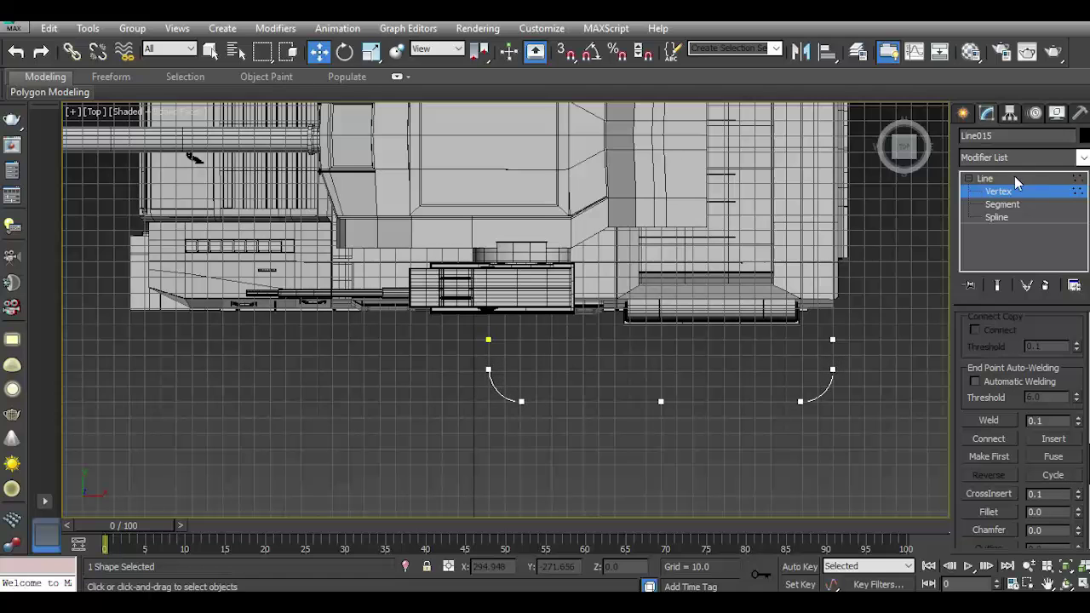
pyautogui.click(1016, 180)
# Enable Line015 in renderer and viewport as a 12-sided tube with thickness 18.842.
pyautogui.scroll(5, 1022, 426)
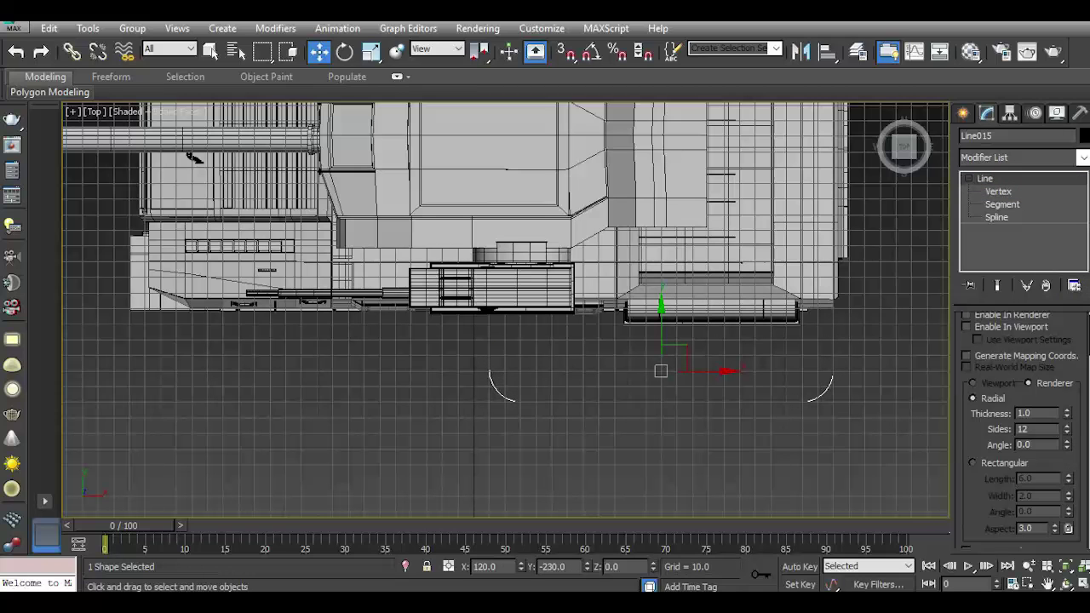
pyautogui.scroll(2, 1022, 426)
pyautogui.click(1011, 339)
pyautogui.click(1012, 350)
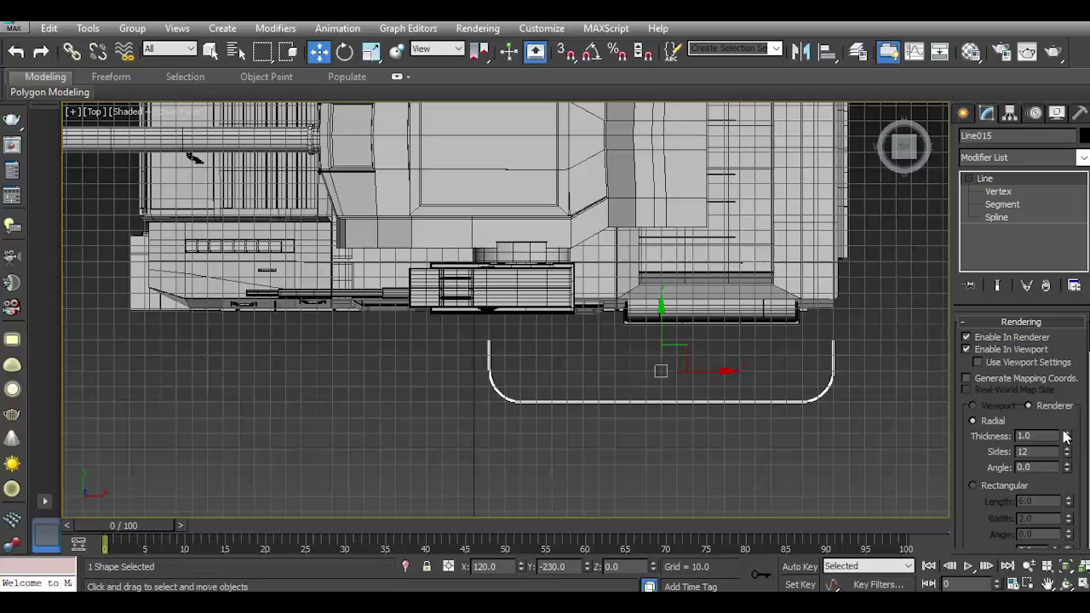
pyautogui.moveTo(1060, 360)
pyautogui.mouseDown()
pyautogui.moveTo(1071, 412)
pyautogui.moveTo(1029, 214)
pyautogui.mouseUp()
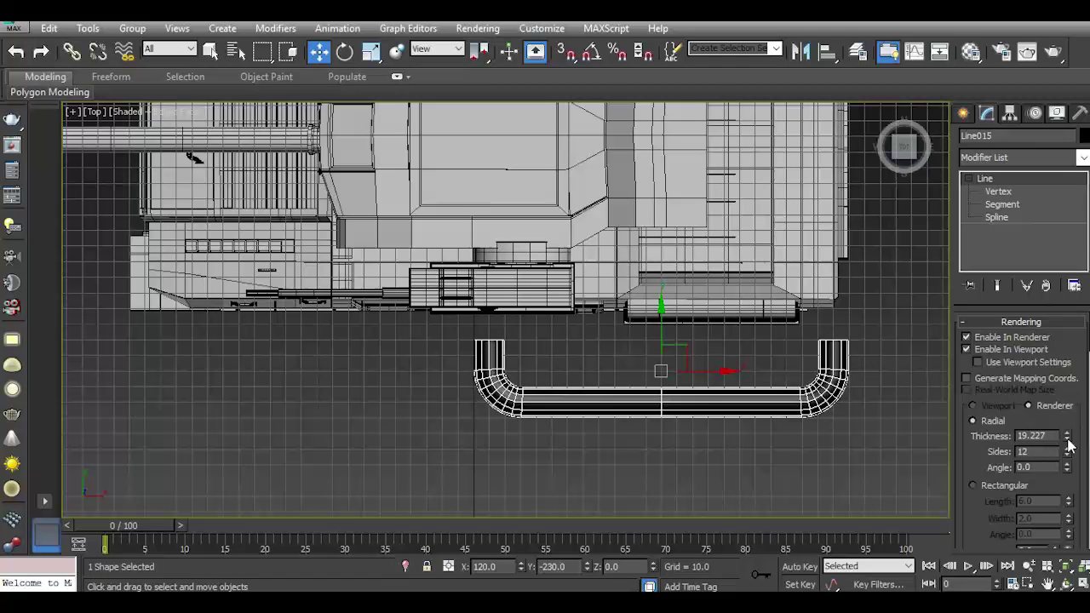
pyautogui.moveTo(1072, 437)
pyautogui.mouseDown()
pyautogui.moveTo(1079, 423)
pyautogui.moveTo(1000, 403)
pyautogui.mouseUp()
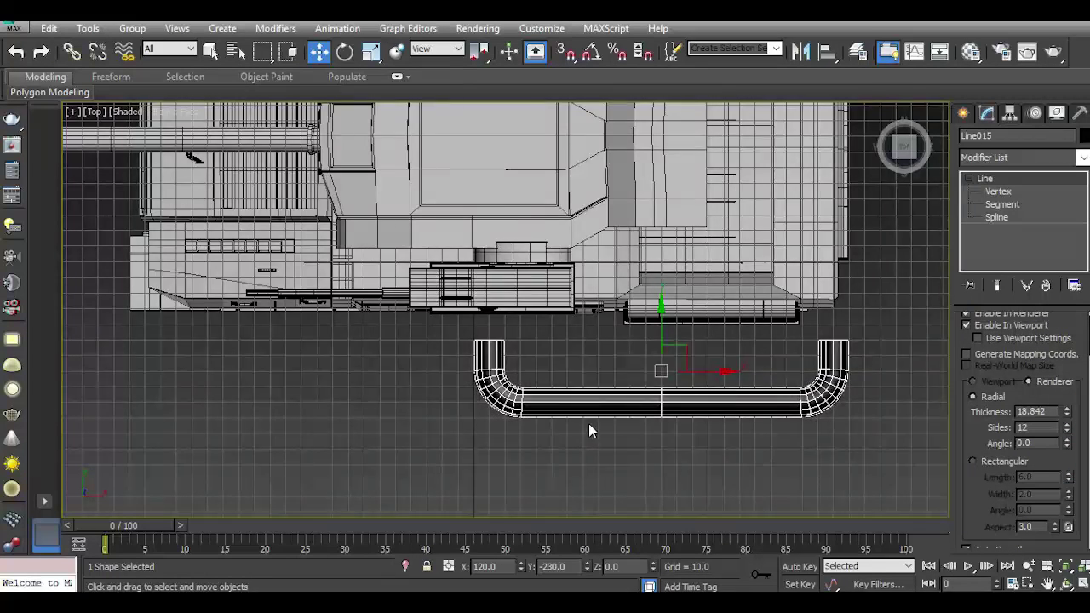
# In Perspective view, move the tube onto the hull side and rotate it 90° upright.
pyautogui.press('p')
pyautogui.moveTo(903, 147); pyautogui.dragTo(792, 224)
pyautogui.moveTo(678, 296)
pyautogui.mouseDown()
pyautogui.moveTo(661, 365)
pyautogui.moveTo(635, 341)
pyautogui.mouseUp()
pyautogui.scroll(3, 661, 364)
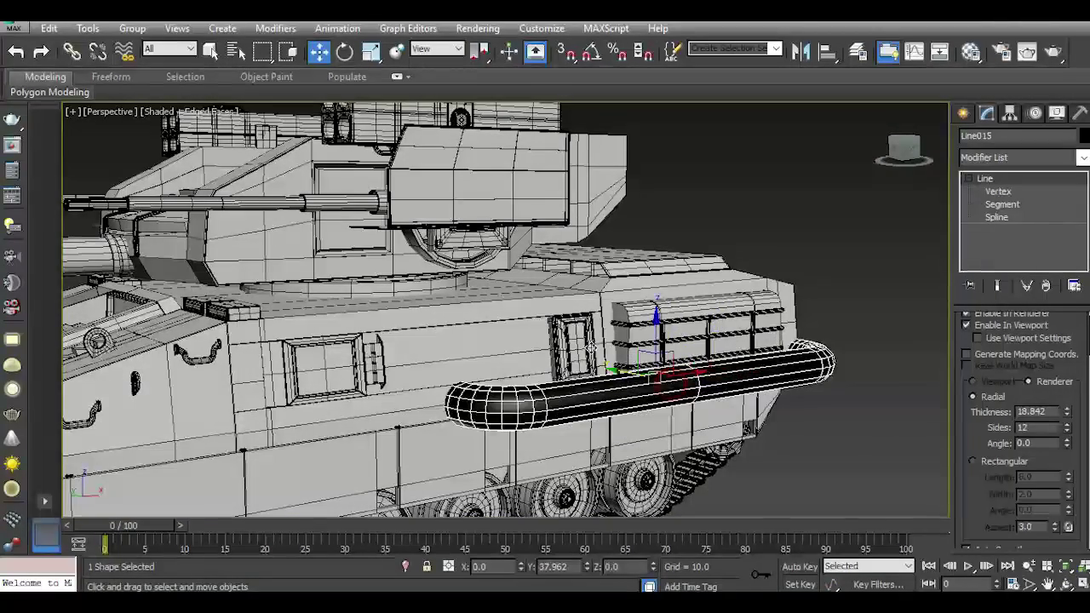
pyautogui.scroll(4, 587, 345)
pyautogui.click(345, 51)
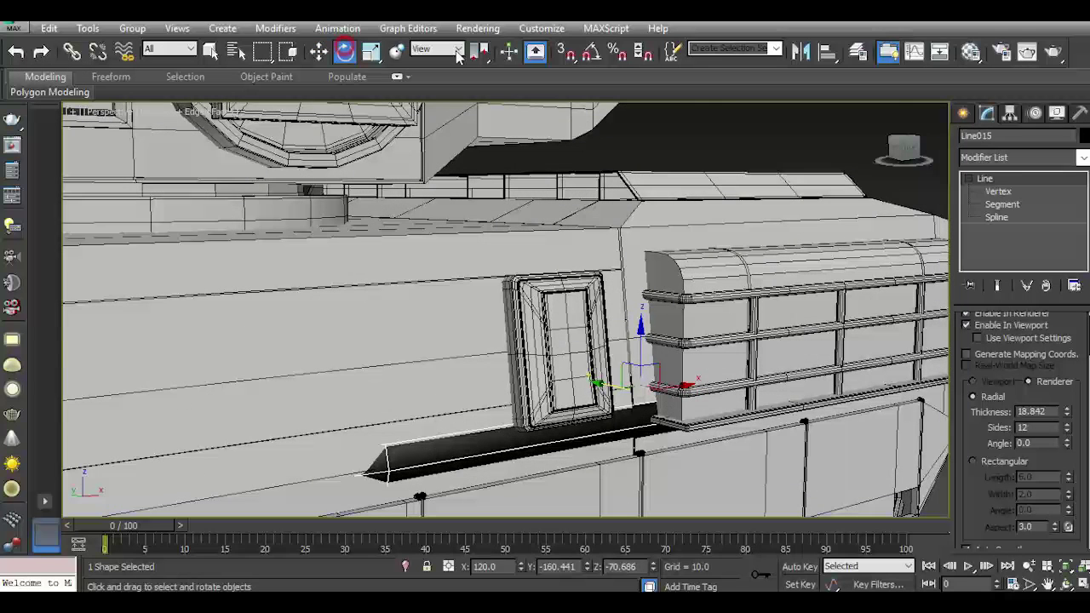
pyautogui.click(592, 51)
pyautogui.moveTo(616, 347)
pyautogui.mouseDown()
pyautogui.moveTo(619, 401)
pyautogui.moveTo(682, 397)
pyautogui.mouseUp()
# Move the tube next to the framed panel and scale it down to about 29 percent.
pyautogui.click(318, 51)
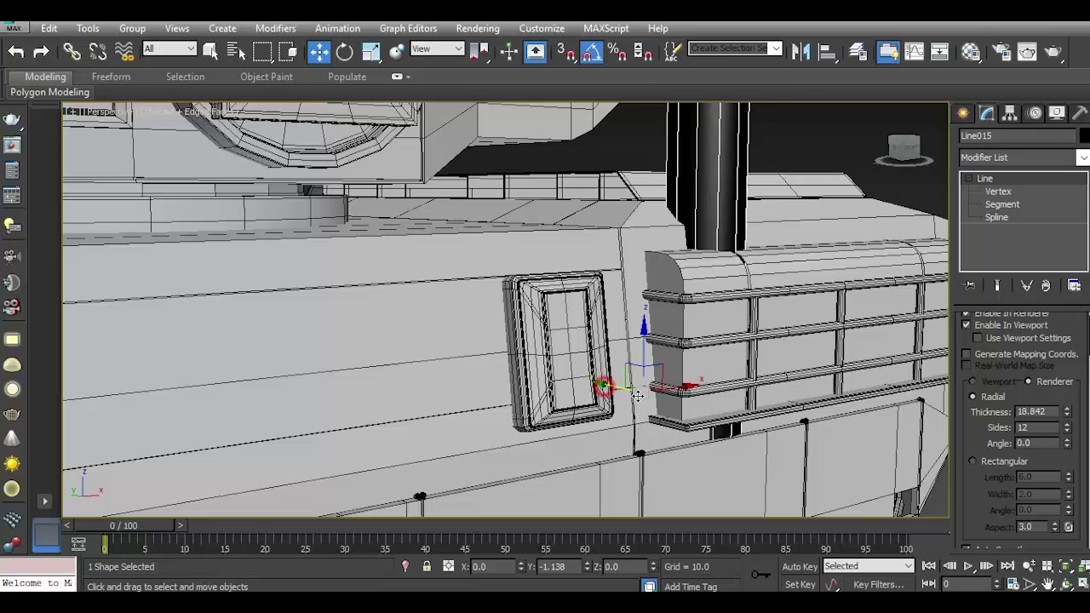
pyautogui.moveTo(754, 400); pyautogui.dragTo(616, 421)
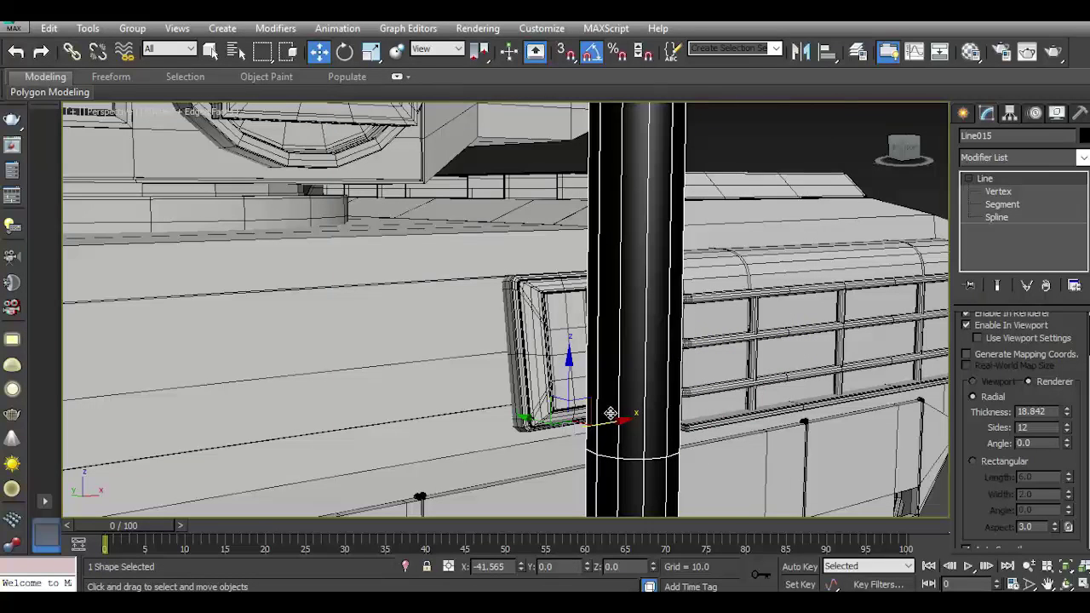
pyautogui.click(376, 53)
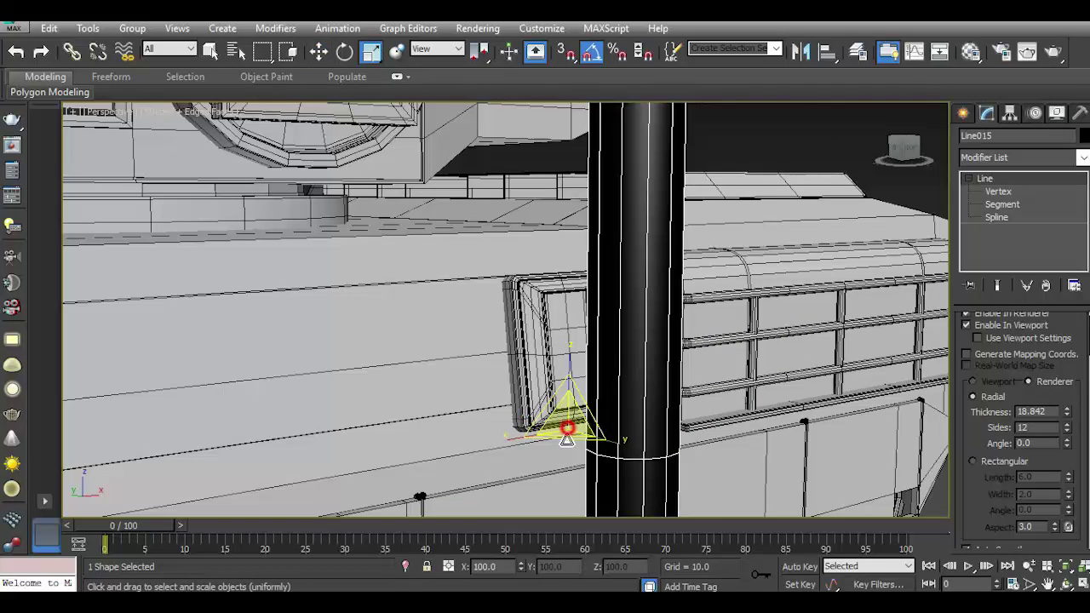
pyautogui.moveTo(567, 427); pyautogui.dragTo(587, 538)
pyautogui.keyDown('alt'); pyautogui.moveTo(588, 539); pyautogui.dragTo(578, 330, button='middle'); pyautogui.keyUp('alt')
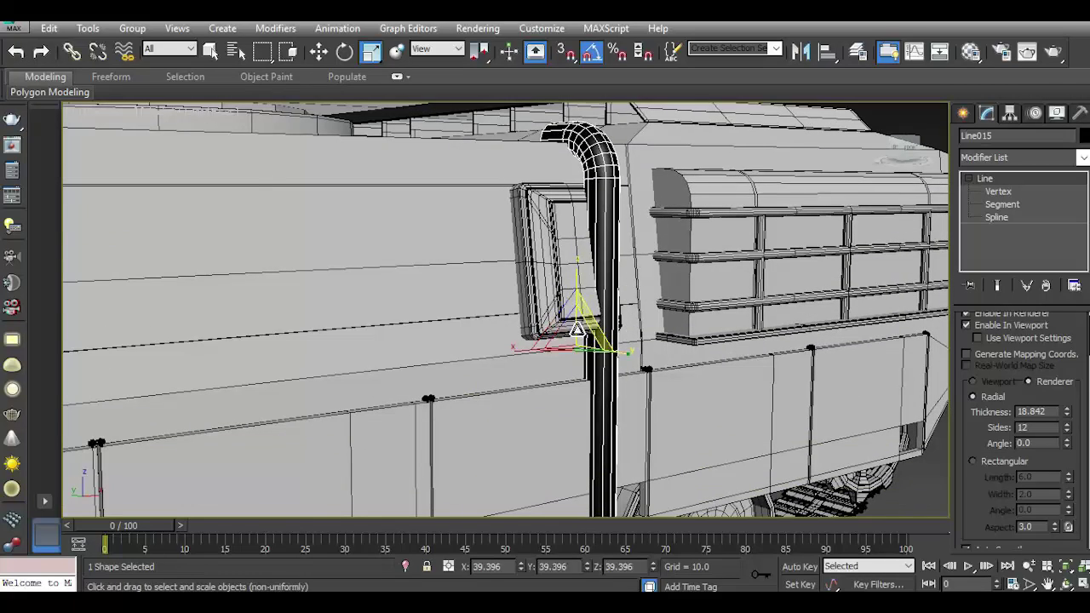
pyautogui.moveTo(578, 330)
pyautogui.mouseDown()
pyautogui.moveTo(575, 366)
pyautogui.moveTo(626, 318)
pyautogui.moveTo(619, 239)
pyautogui.mouseUp()
pyautogui.click(317, 52)
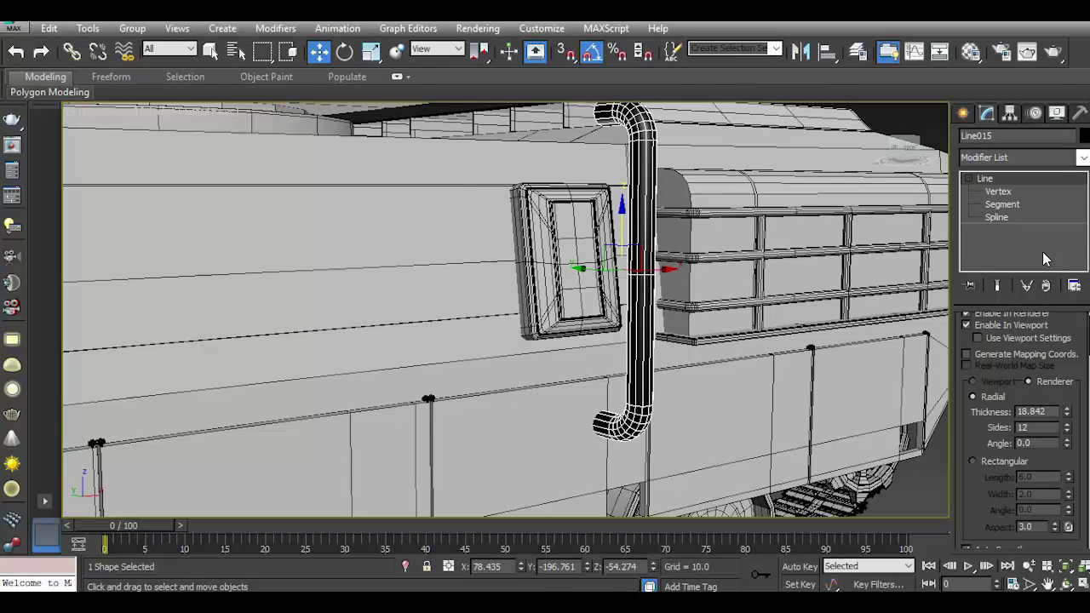
# Reshape the Line015 handle spline by lowering its top end and raising its bottom vertices.
pyautogui.click(997, 192)
pyautogui.keyDown('alt'); pyautogui.moveTo(929, 332); pyautogui.dragTo(933, 362, button='middle'); pyautogui.keyUp('alt')
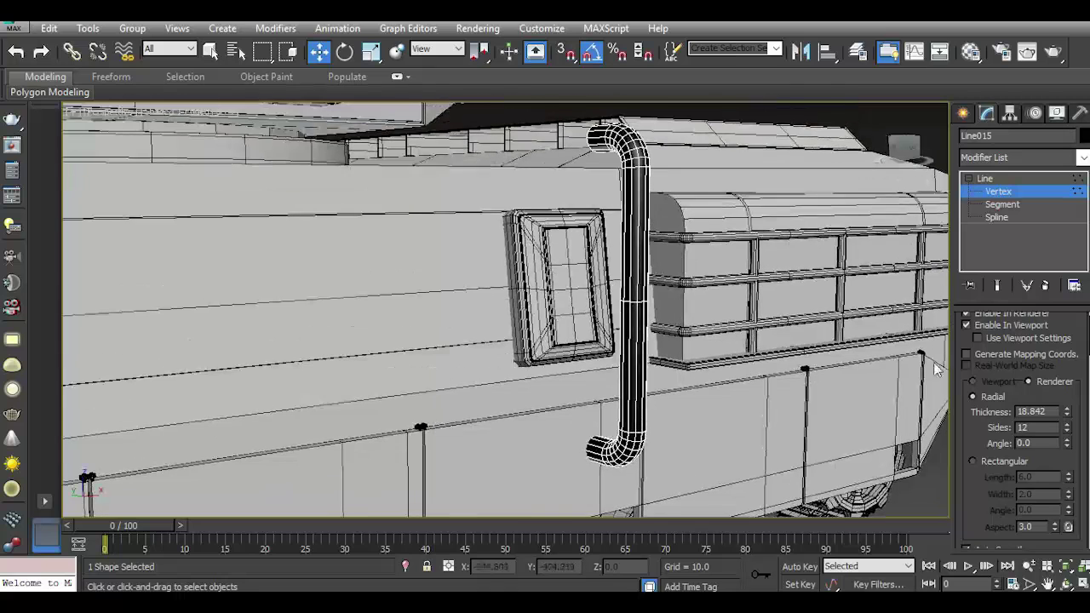
pyautogui.click(968, 325)
pyautogui.click(636, 167)
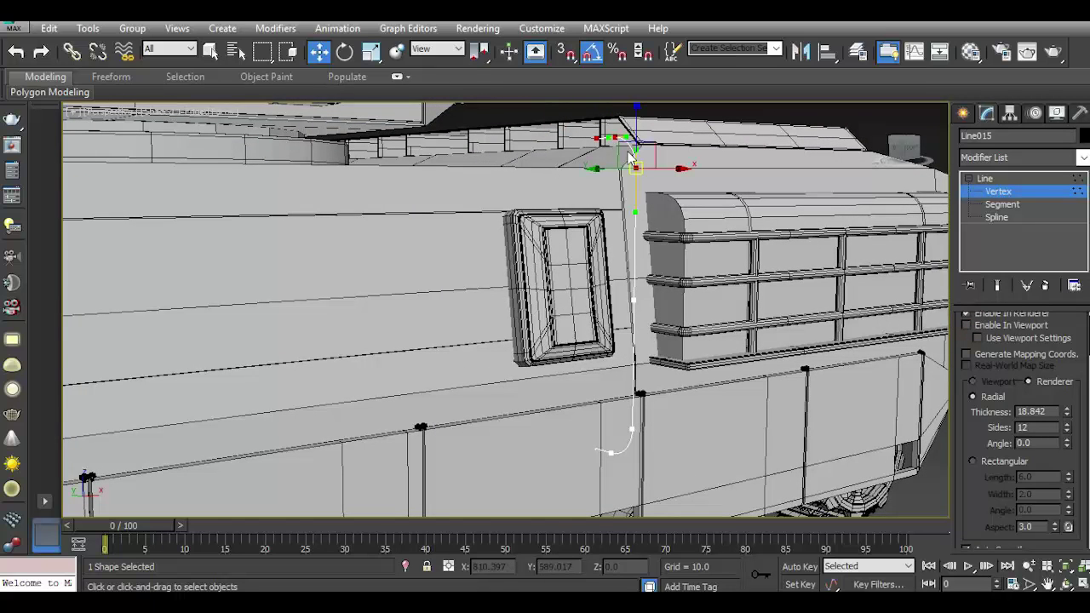
pyautogui.moveTo(636, 126); pyautogui.dragTo(636, 186)
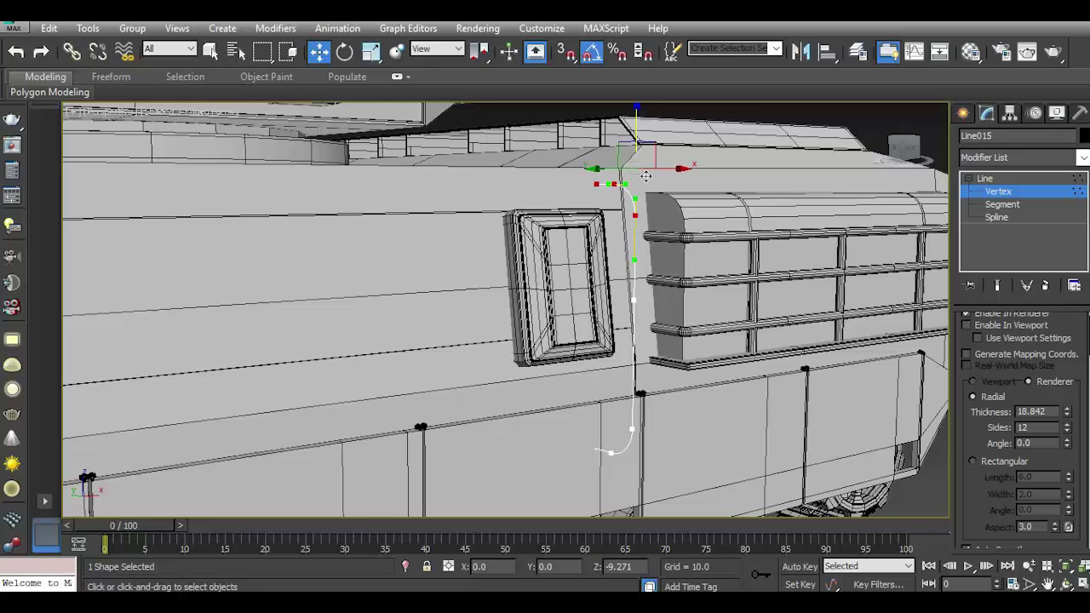
pyautogui.moveTo(488, 397); pyautogui.dragTo(703, 494)
pyautogui.moveTo(763, 509); pyautogui.dragTo(760, 508)
pyautogui.moveTo(595, 388); pyautogui.dragTo(603, 347)
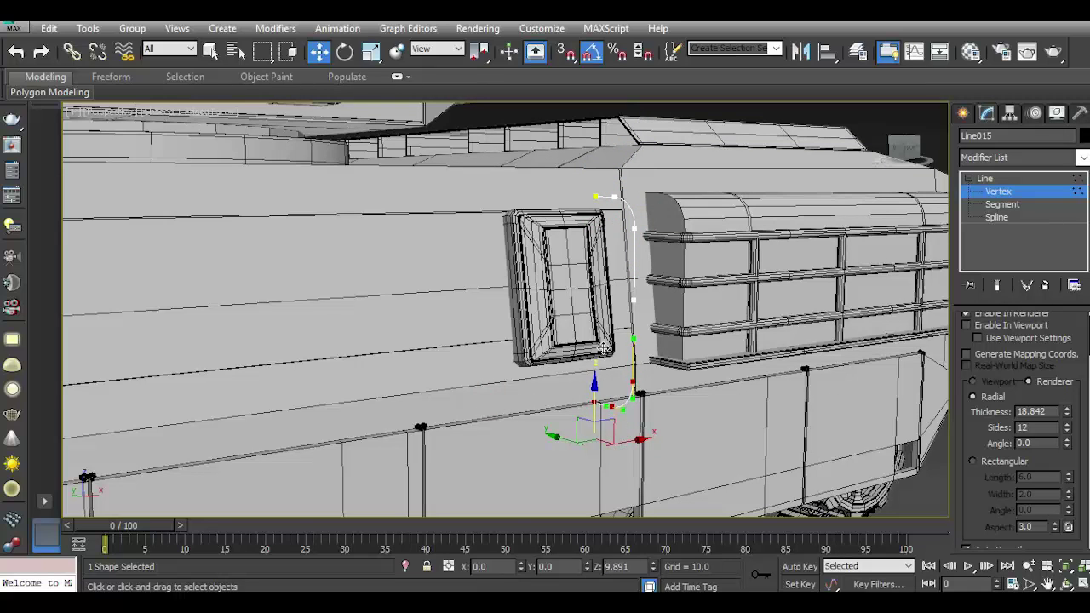
# Turn on Enable In Viewport so the handle shows as a tube, shrink it and tilt it about 10 degrees.
pyautogui.click(1003, 325)
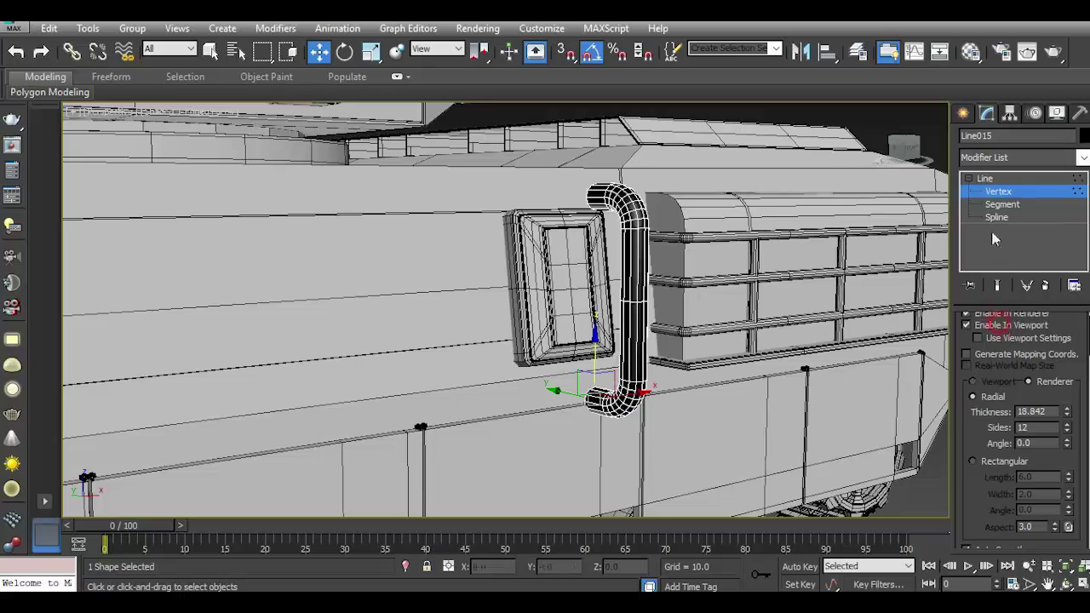
pyautogui.click(987, 178)
pyautogui.click(371, 52)
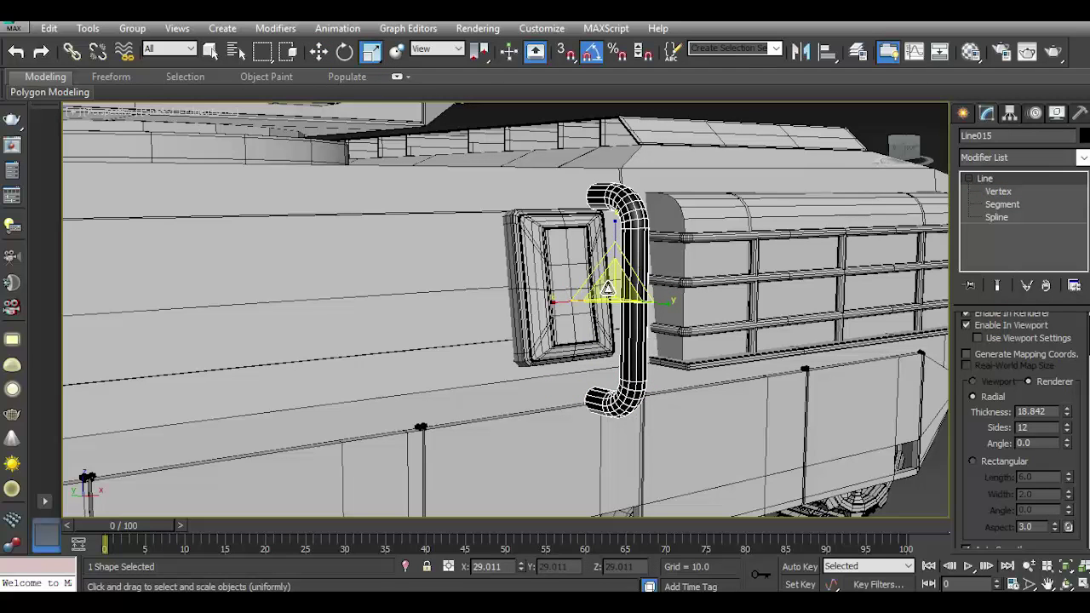
pyautogui.moveTo(612, 291); pyautogui.dragTo(588, 294)
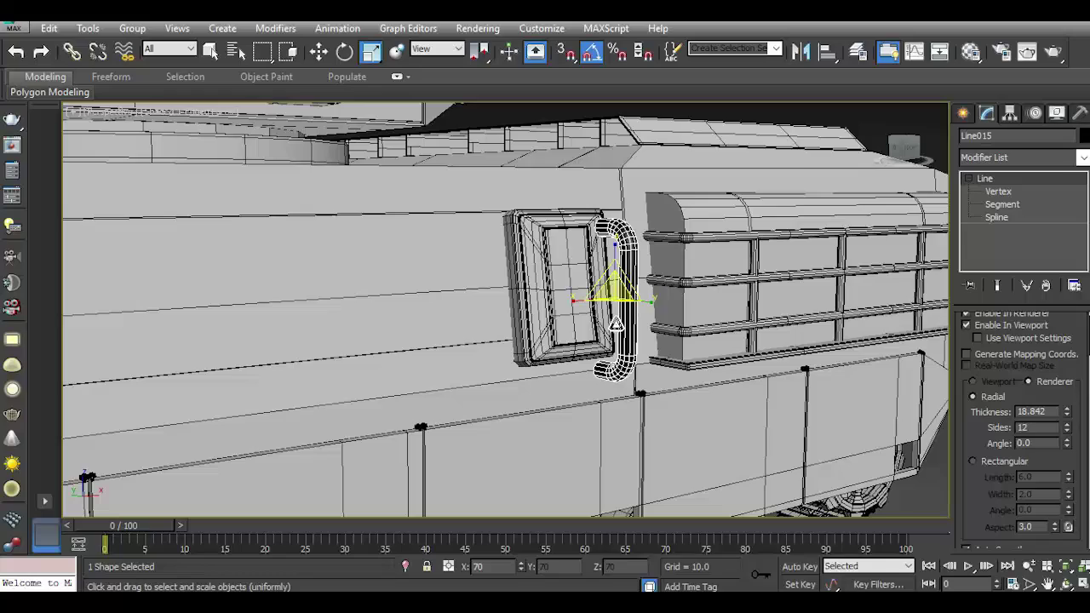
pyautogui.moveTo(893, 154); pyautogui.dragTo(546, 291)
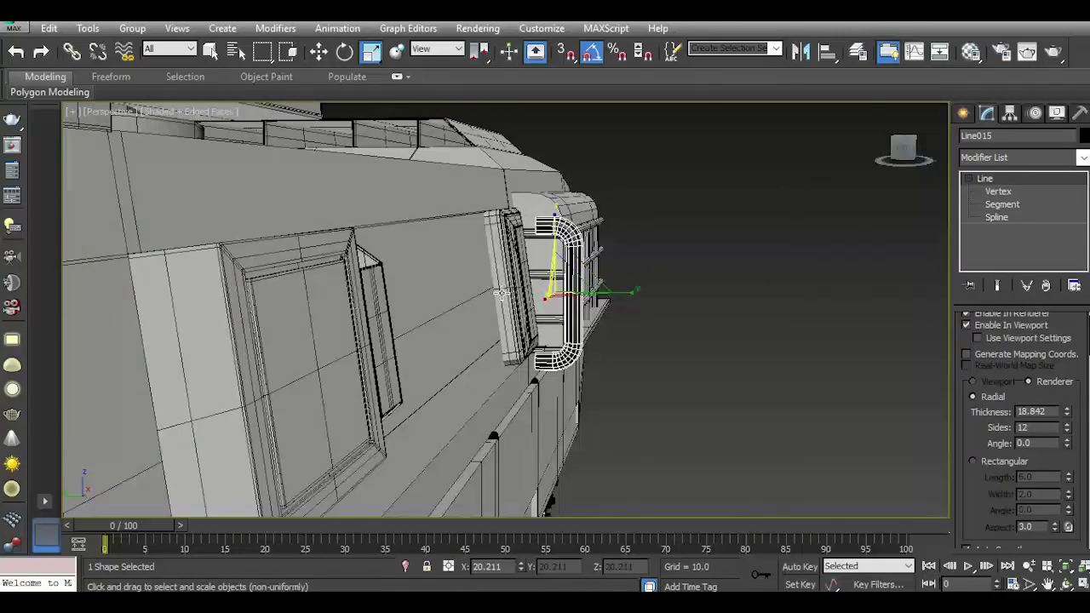
pyautogui.click(345, 53)
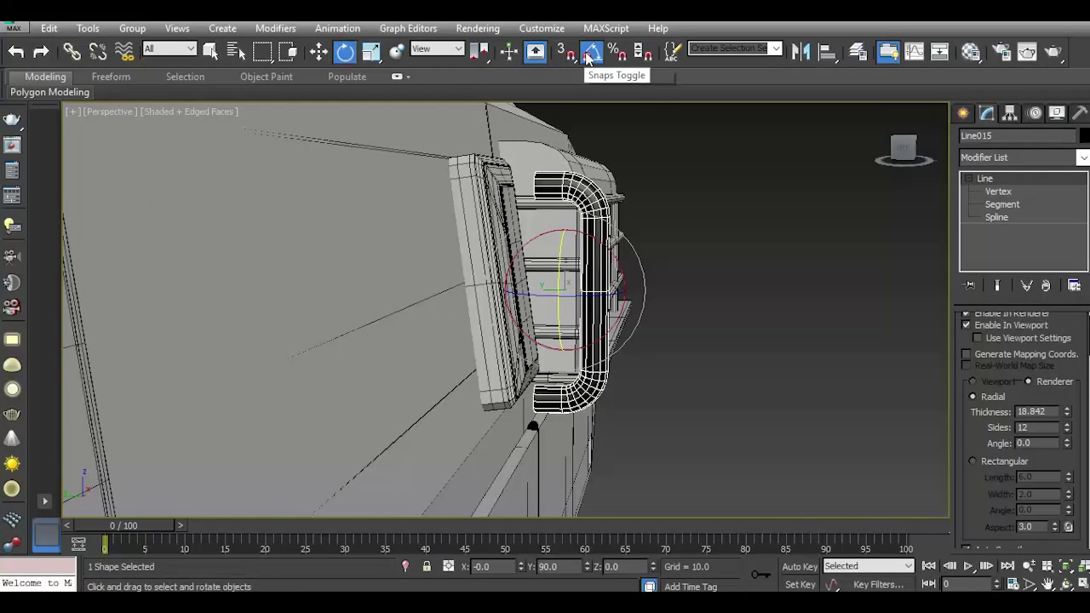
pyautogui.moveTo(603, 251)
pyautogui.mouseDown()
pyautogui.moveTo(593, 241)
pyautogui.moveTo(588, 264)
pyautogui.mouseUp()
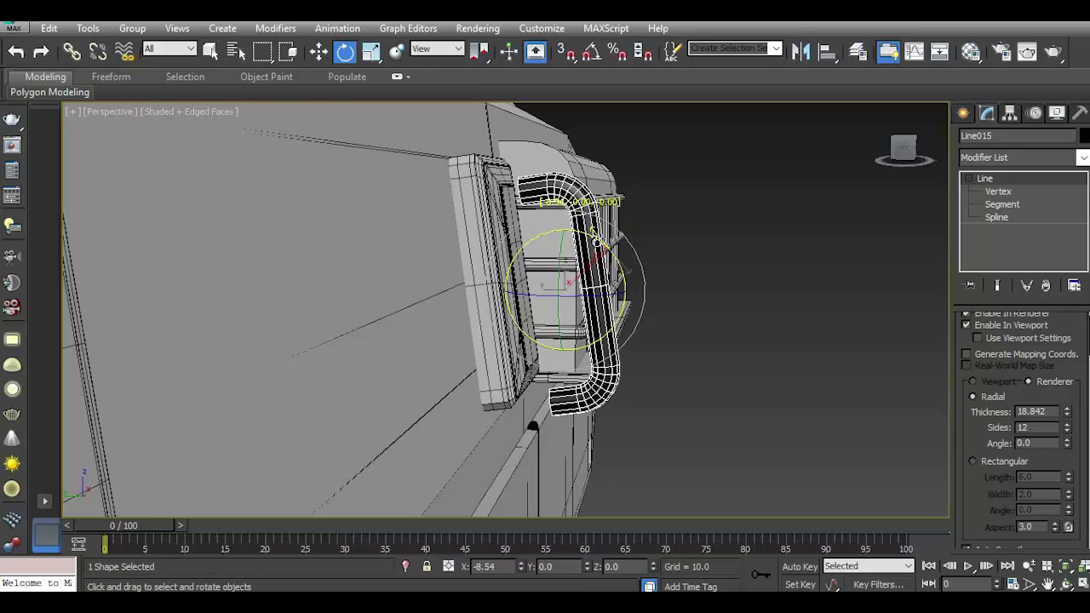
# Shrink the handle further, raise it and slide it into the panel frame.
pyautogui.click(371, 52)
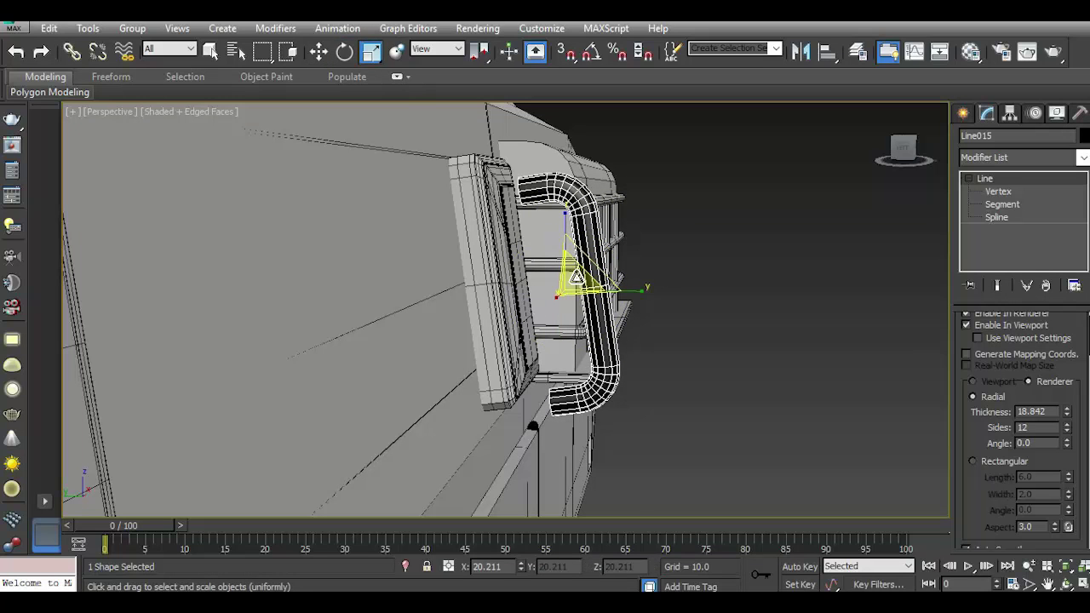
pyautogui.moveTo(569, 277); pyautogui.dragTo(571, 324)
pyautogui.click(319, 52)
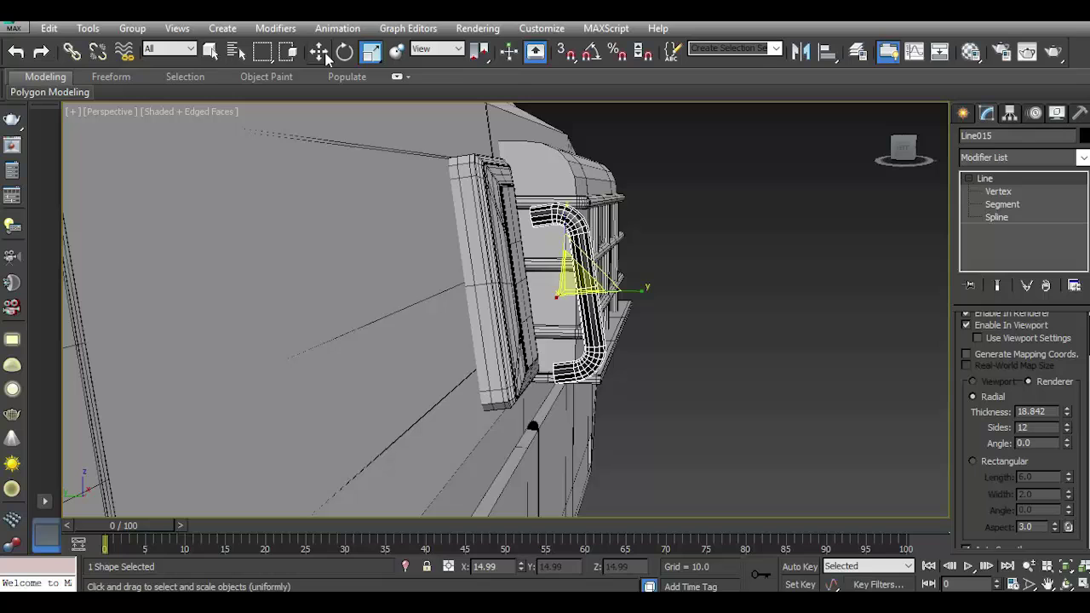
pyautogui.moveTo(568, 254); pyautogui.dragTo(566, 235)
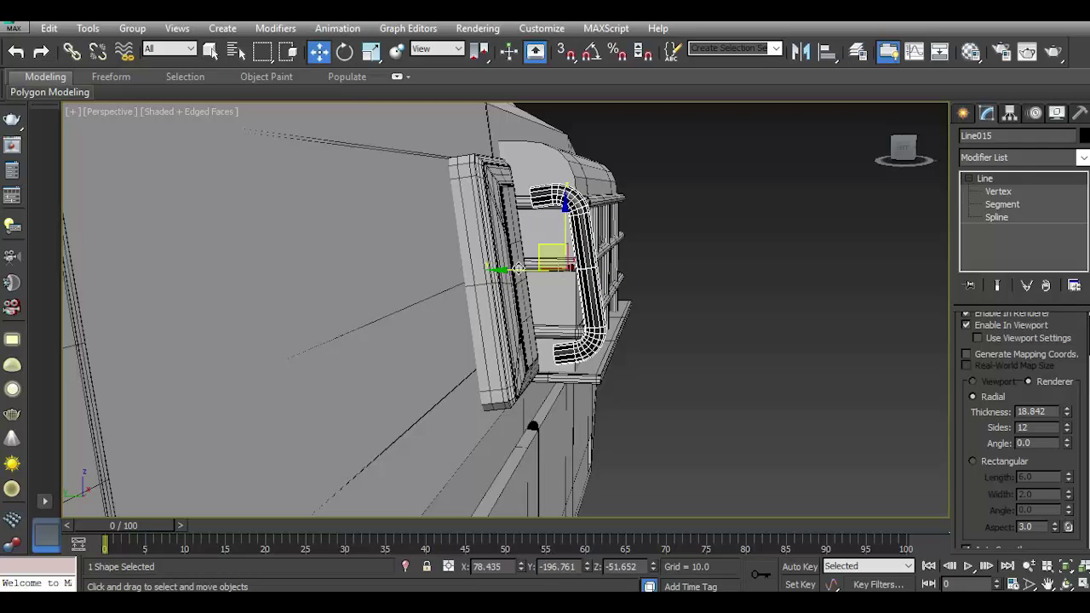
pyautogui.moveTo(515, 271); pyautogui.dragTo(477, 269)
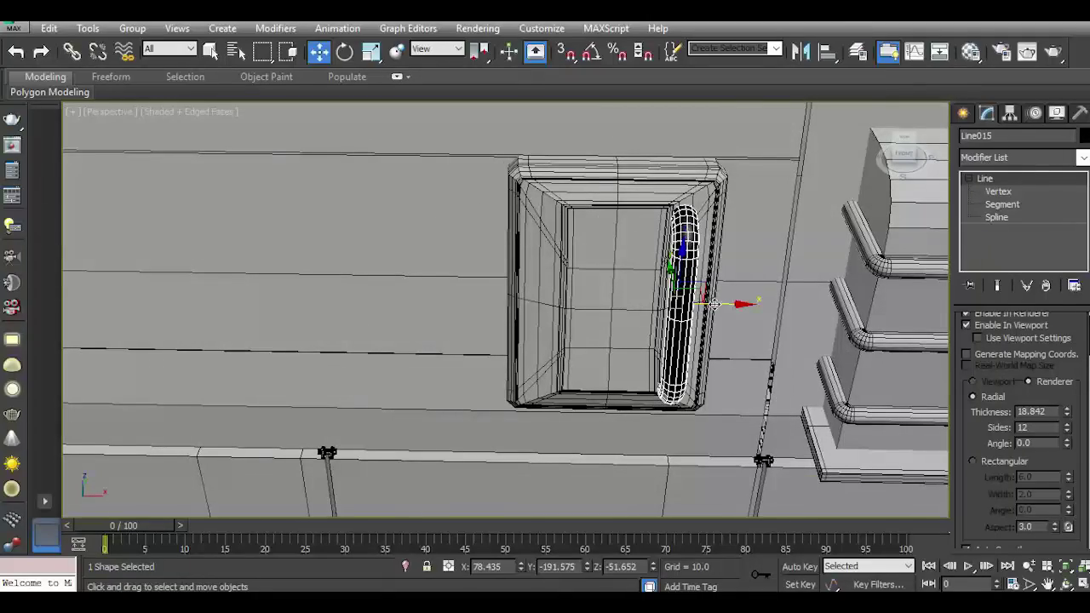
pyautogui.moveTo(721, 304); pyautogui.dragTo(625, 292)
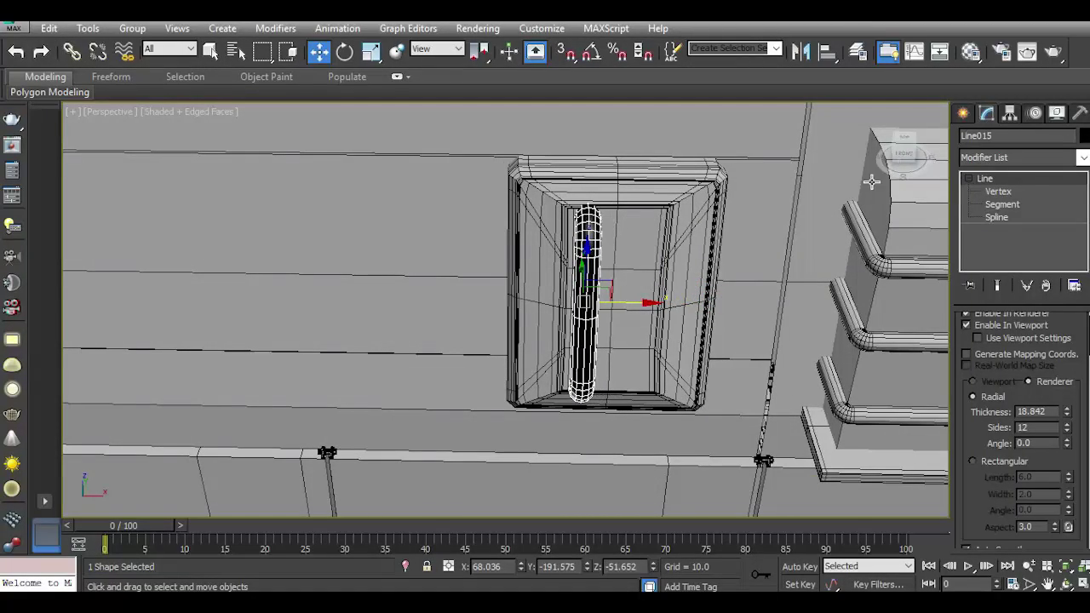
# Scale the handle down again and shift it sideways to sit inside the frame.
pyautogui.moveTo(905, 153); pyautogui.dragTo(604, 217)
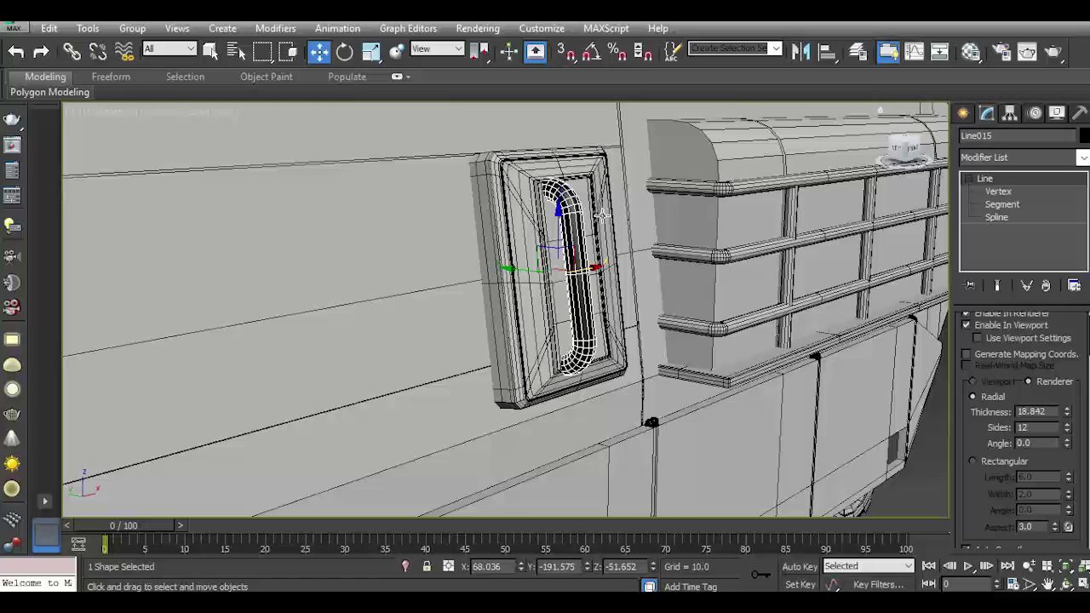
pyautogui.scroll(3, 603, 217)
pyautogui.press('r')
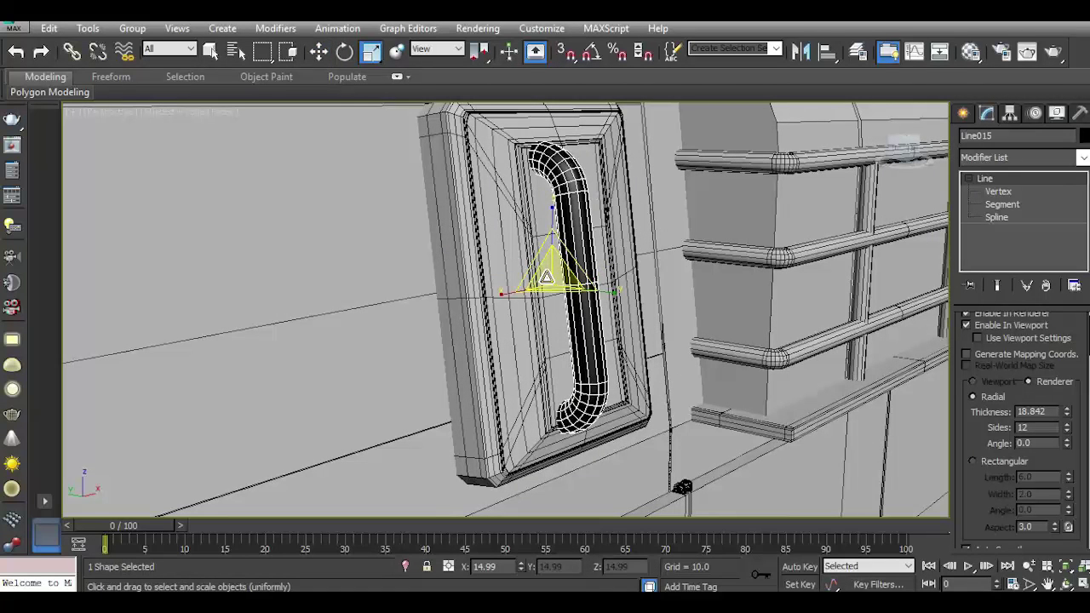
pyautogui.moveTo(546, 277); pyautogui.dragTo(552, 316)
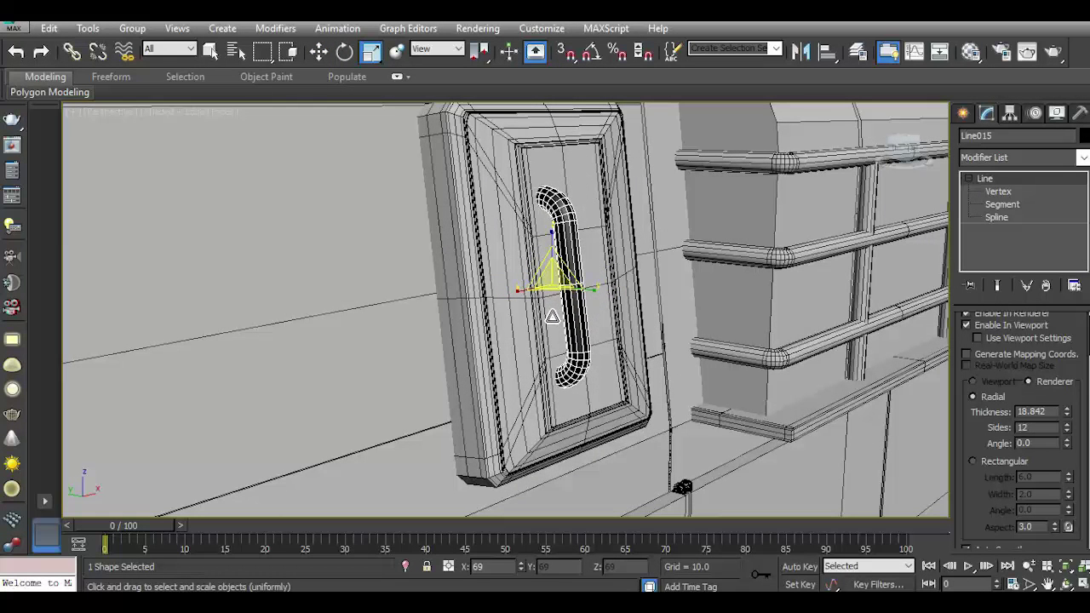
pyautogui.click(319, 51)
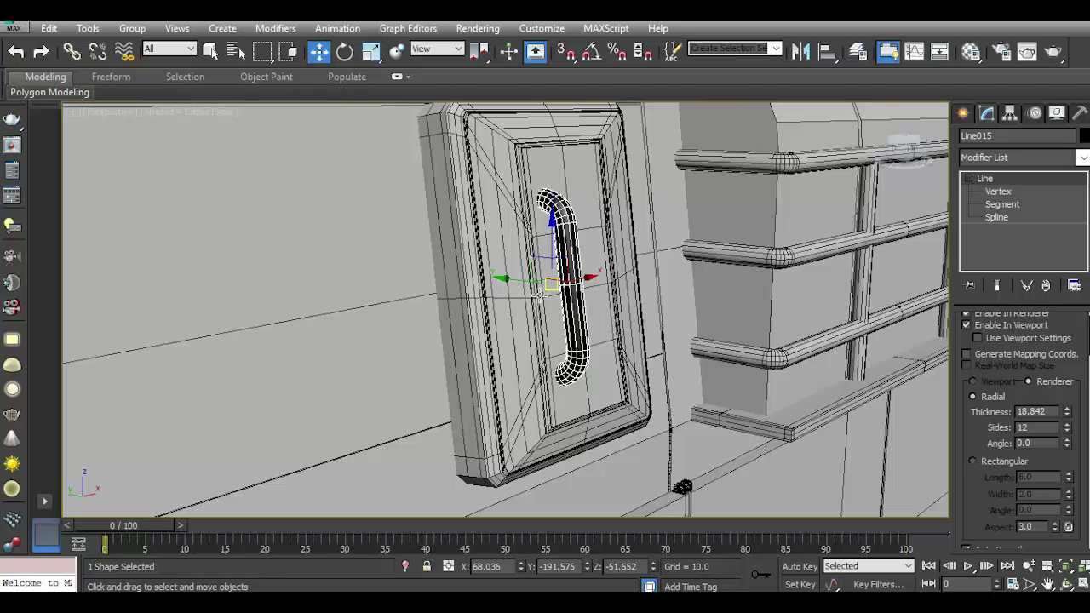
pyautogui.moveTo(519, 279); pyautogui.dragTo(539, 284)
# Shift-drag the handle to make a Copy, Line016, beside the first one.
pyautogui.keyDown('shift'); pyautogui.moveTo(601, 280); pyautogui.dragTo(641, 273); pyautogui.keyUp('shift')
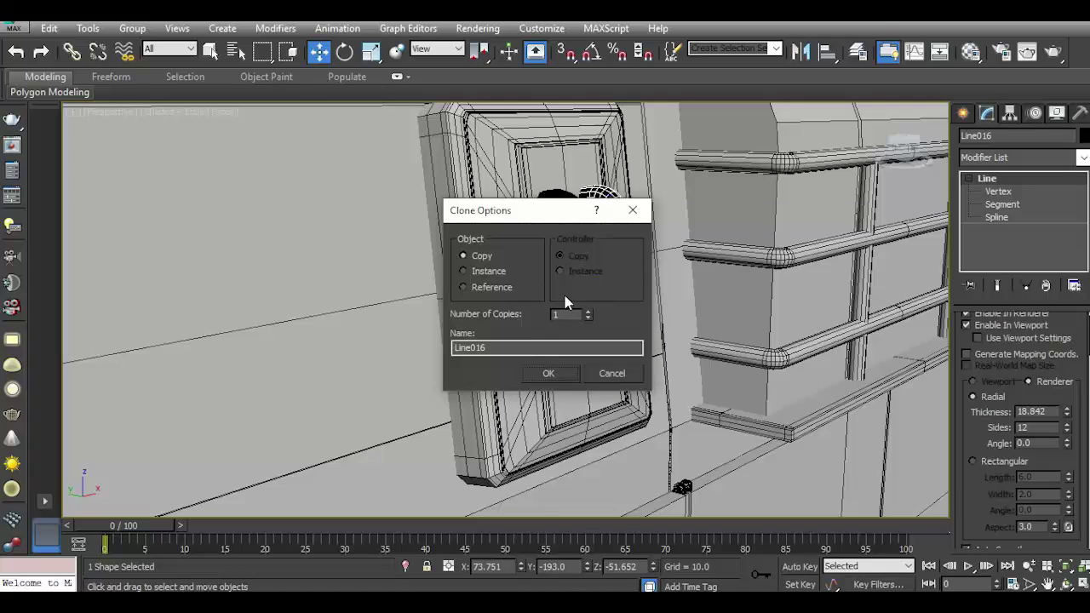
pyautogui.click(546, 371)
pyautogui.moveTo(910, 151); pyautogui.dragTo(901, 152)
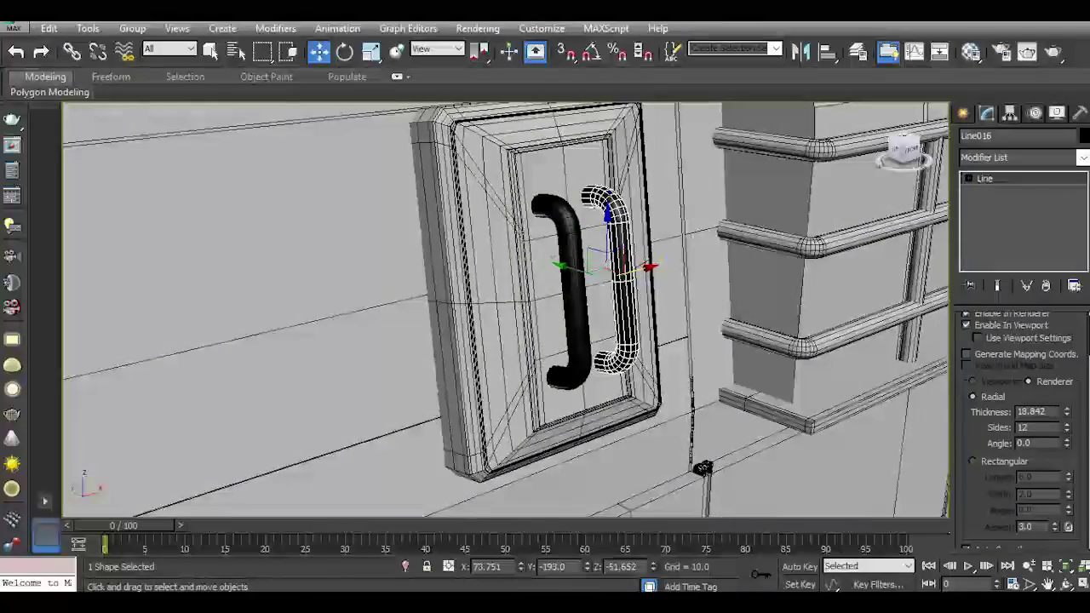
# Convert the handle to Editable Poly and Attach the other handle to it.
pyautogui.rightClick(984, 181)
pyautogui.click(1023, 353)
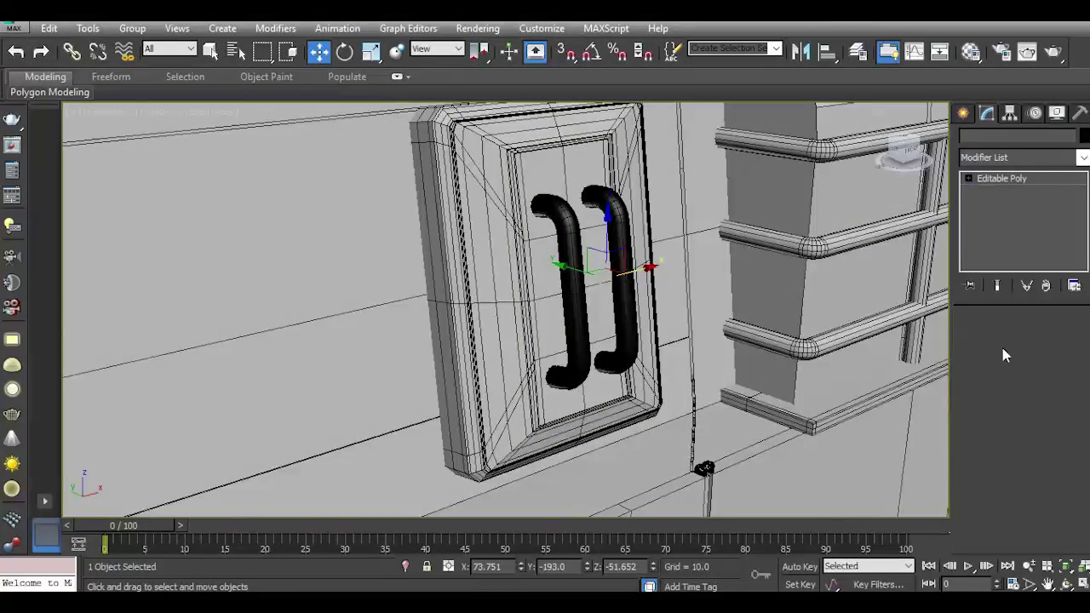
pyautogui.moveTo(1027, 488); pyautogui.dragTo(1005, 345)
pyautogui.click(984, 486)
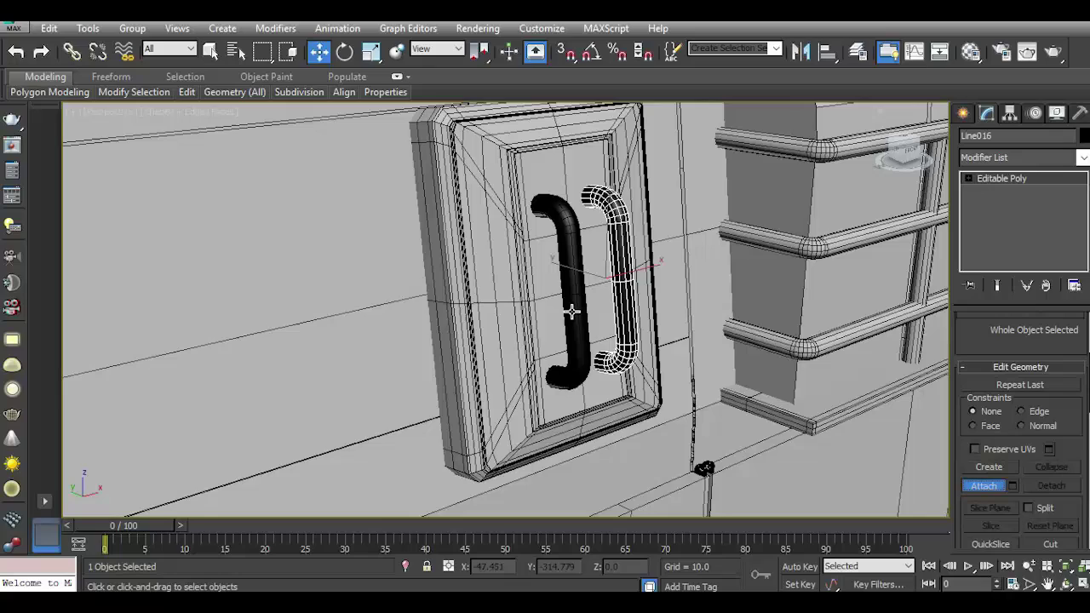
pyautogui.click(569, 306)
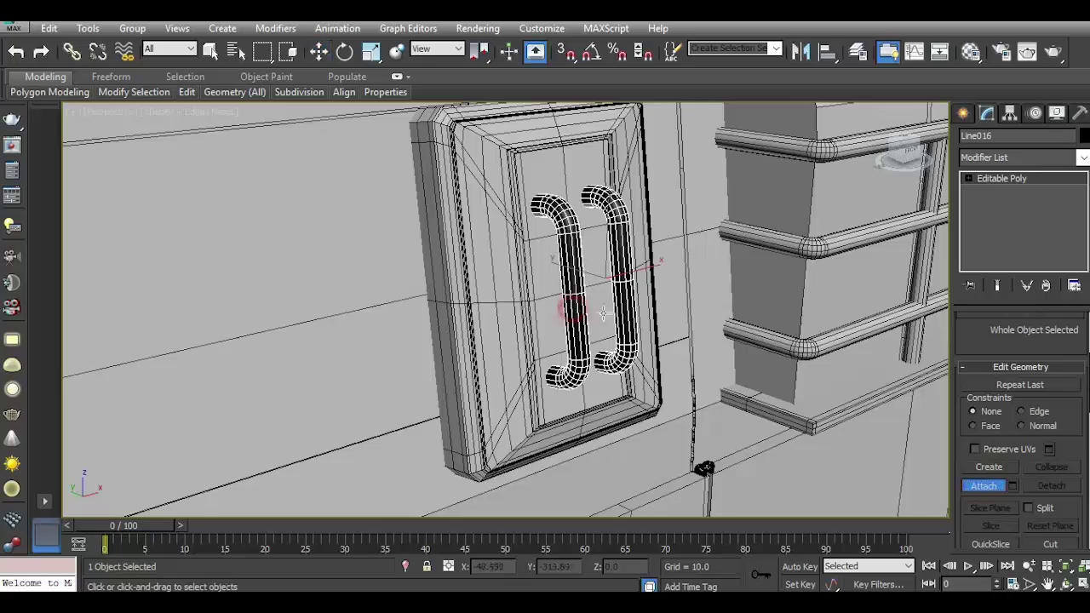
pyautogui.click(984, 485)
pyautogui.press('w')
pyautogui.scroll(-3, 830, 406)
pyautogui.scroll(-3, 831, 406)
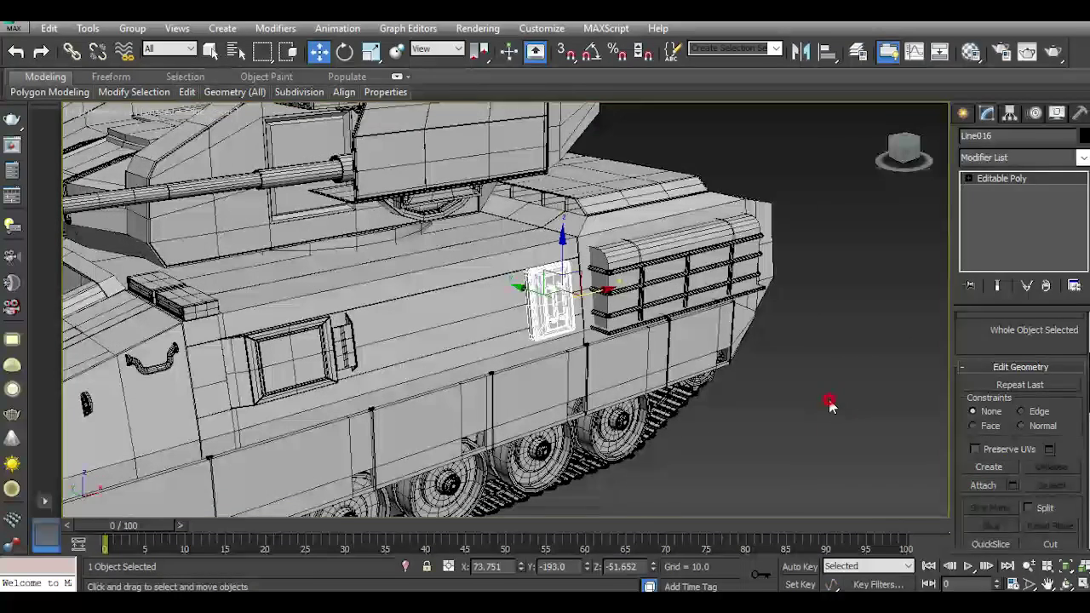
pyautogui.click(831, 405)
pyautogui.scroll(3, 523, 311)
# Select Plane002 and use SwiftLoop to place a vertical edge loop beside the handle panel.
pyautogui.scroll(2, 523, 311)
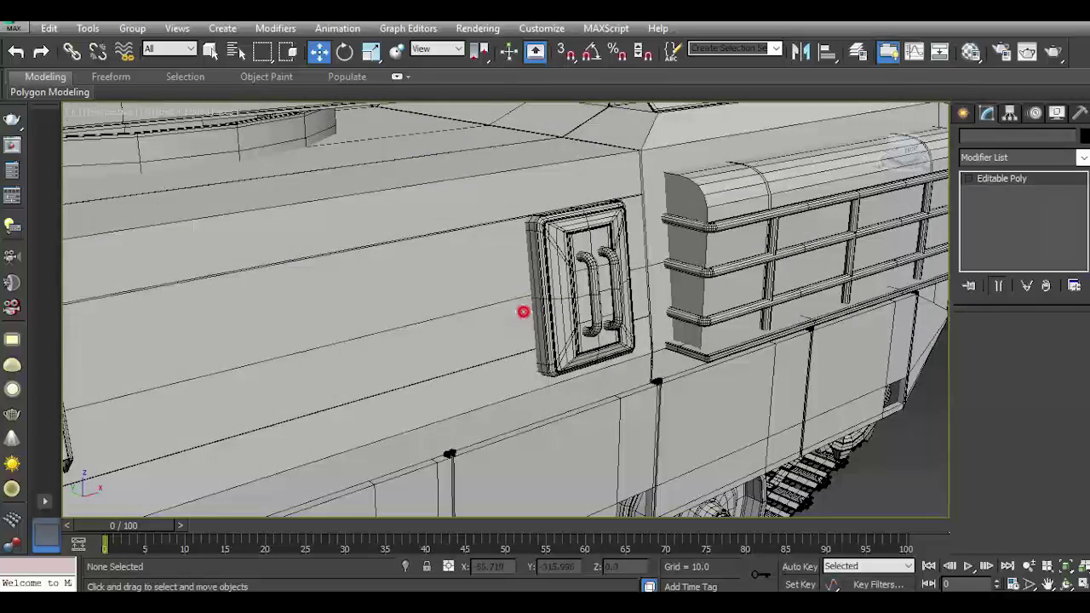
pyautogui.click(523, 311)
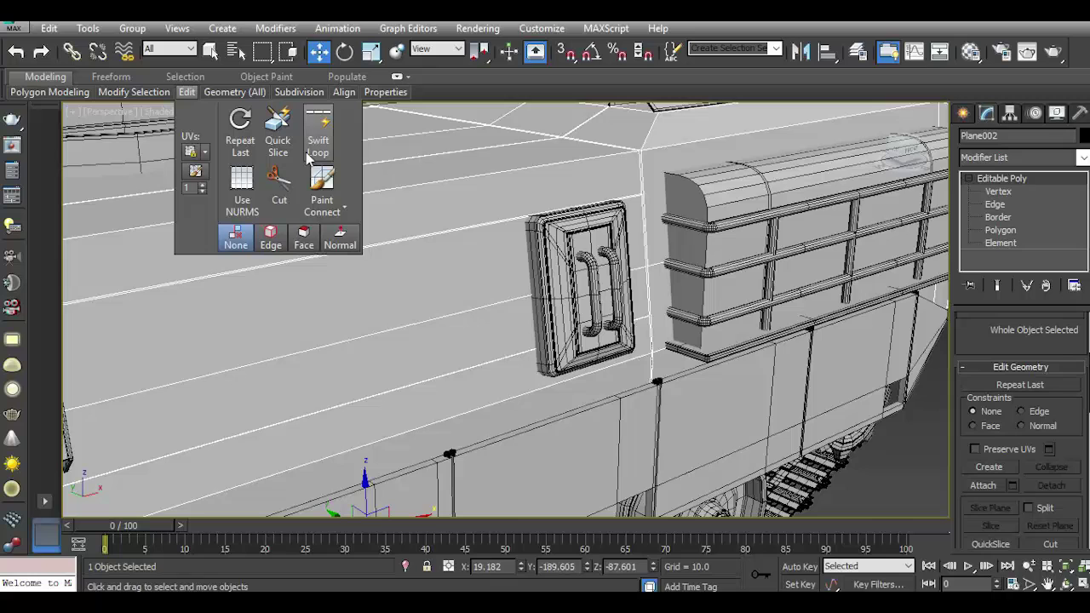
pyautogui.click(319, 132)
pyautogui.click(529, 230)
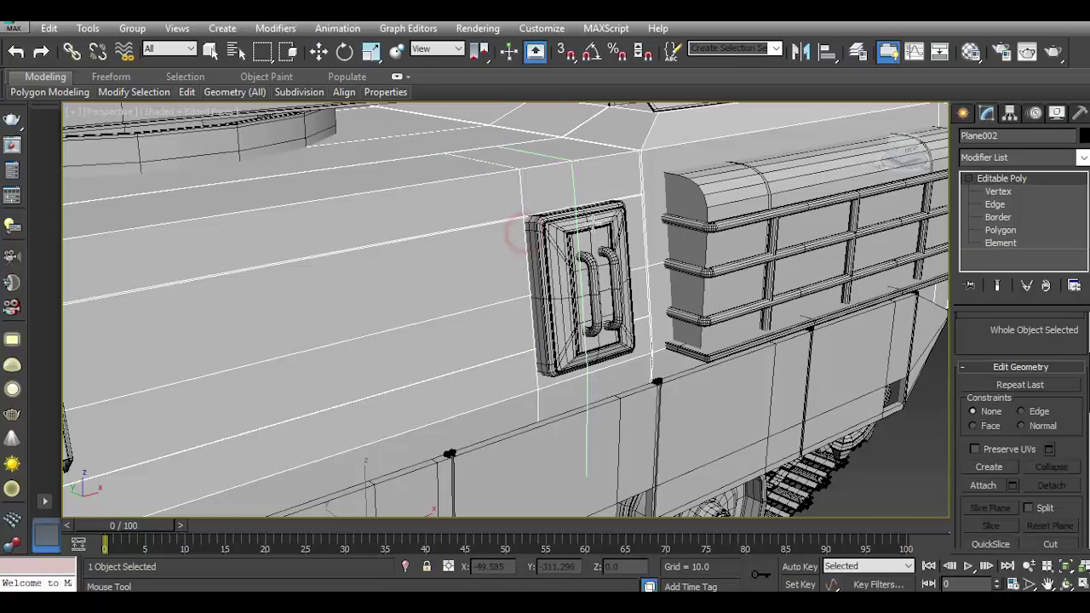
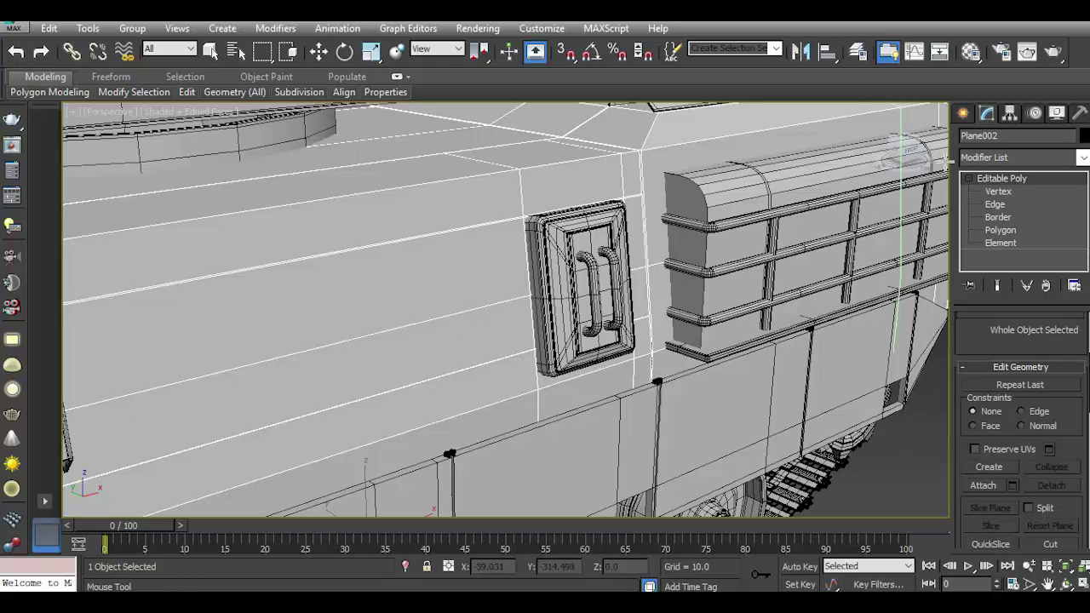
# In the front view, shift the selected vertical wall edges slightly left.
pyautogui.click(318, 52)
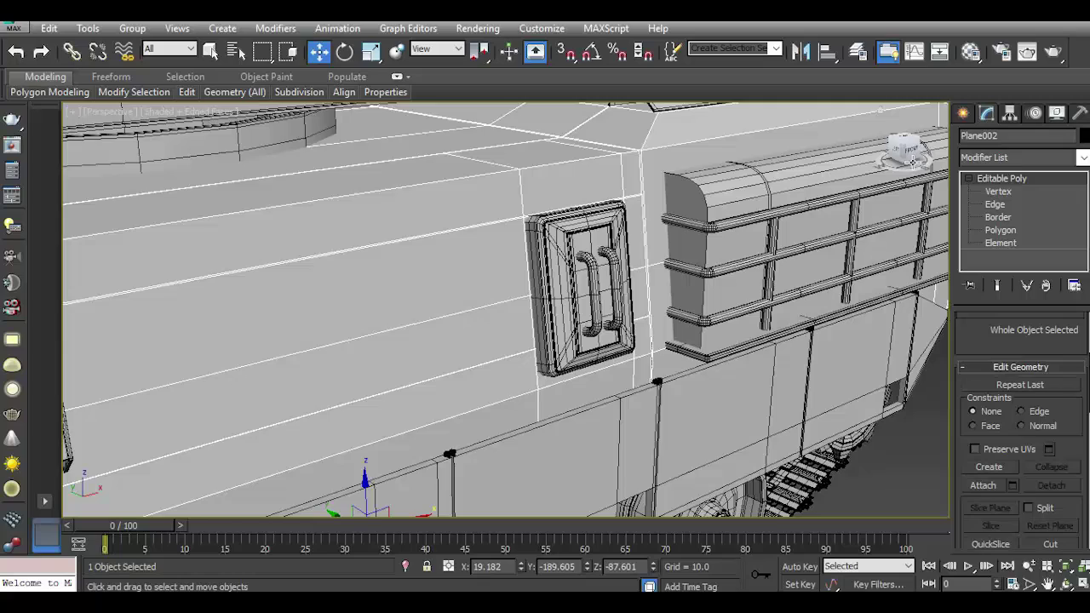
pyautogui.click(911, 160)
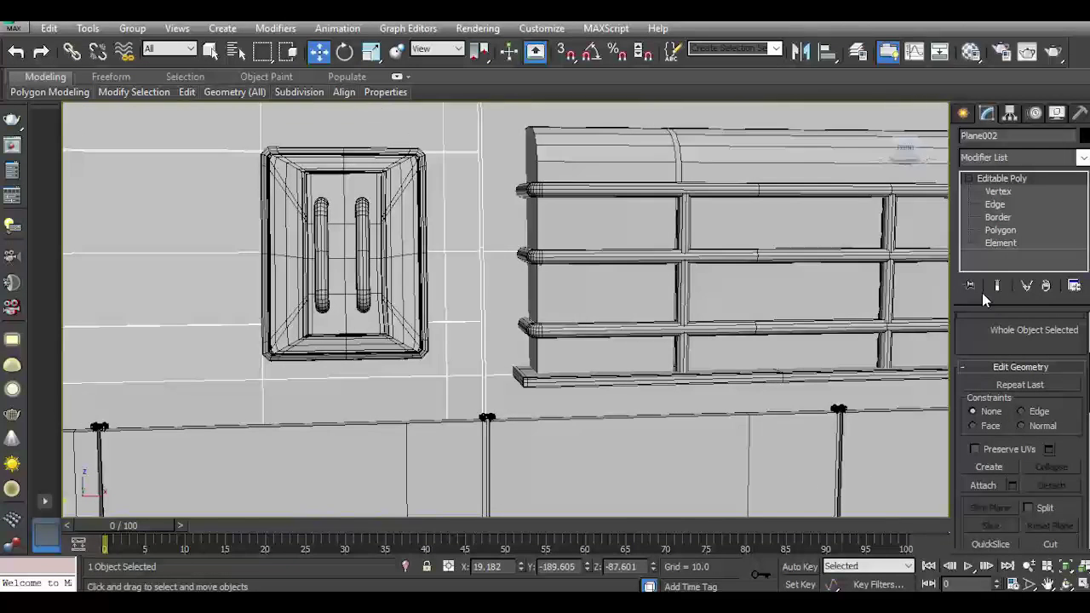
pyautogui.click(996, 205)
pyautogui.moveTo(498, 248); pyautogui.dragTo(481, 248)
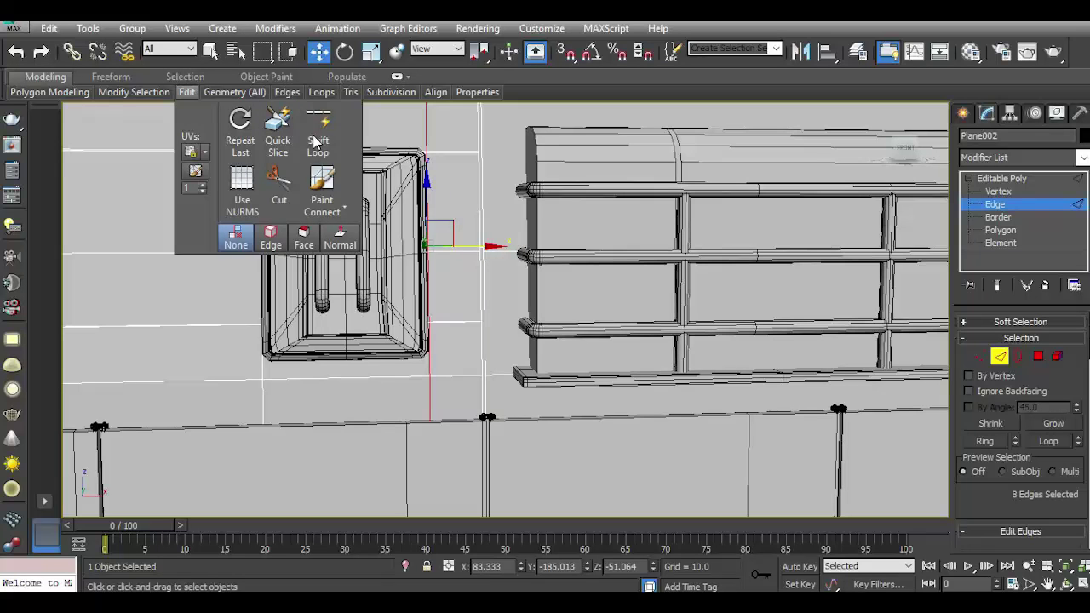
# Add a horizontal Swift Loop below the hatch and raise it slightly on Z.
pyautogui.click(317, 142)
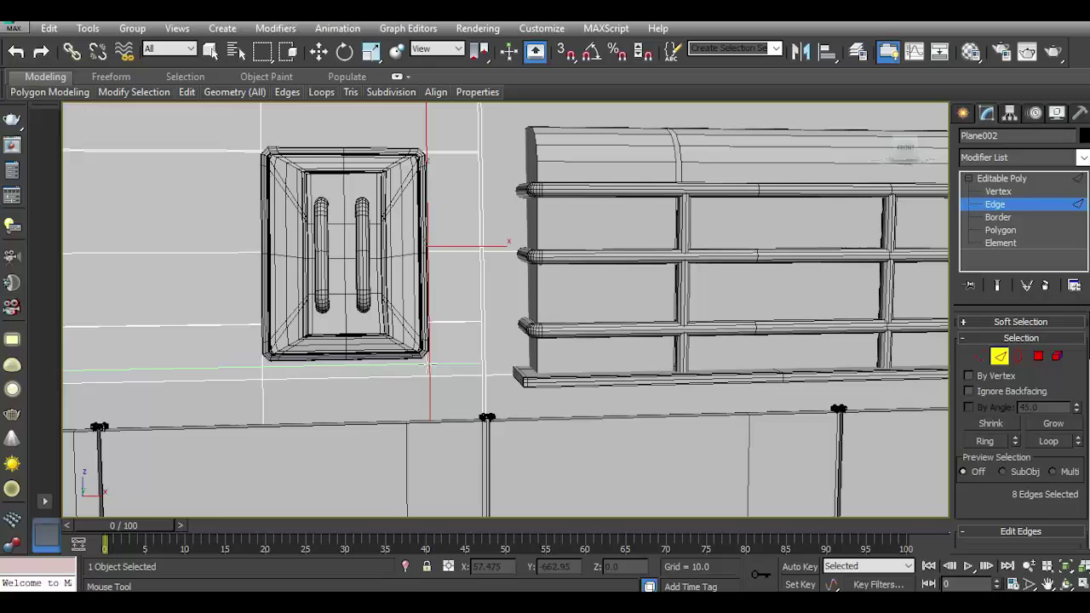
pyautogui.click(428, 370)
pyautogui.click(317, 52)
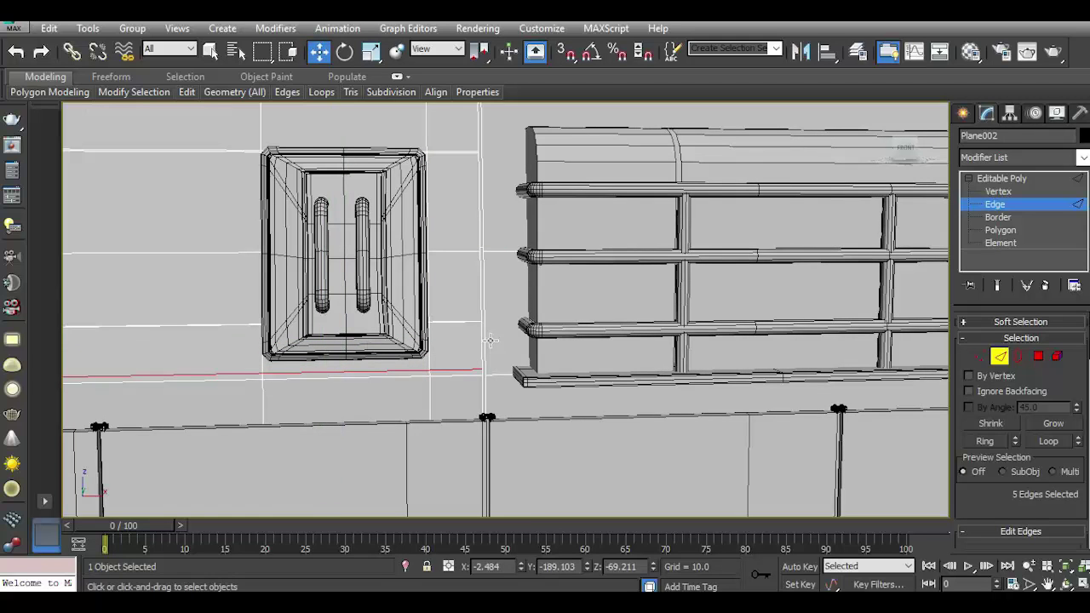
pyautogui.scroll(-3, 491, 340)
pyautogui.scroll(-3, 309, 343)
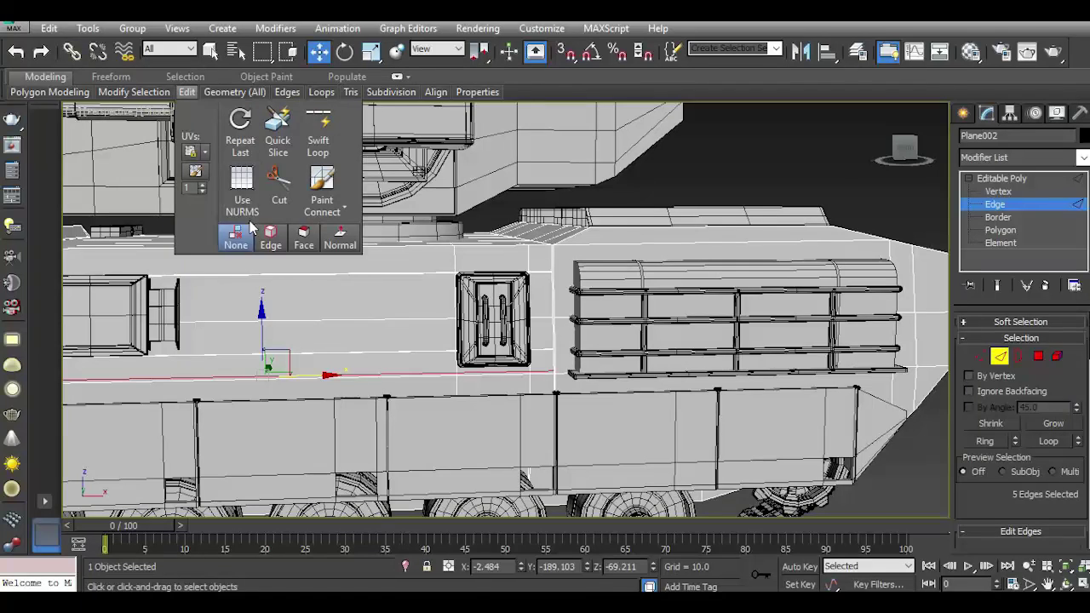
pyautogui.moveTo(261, 318); pyautogui.dragTo(262, 317)
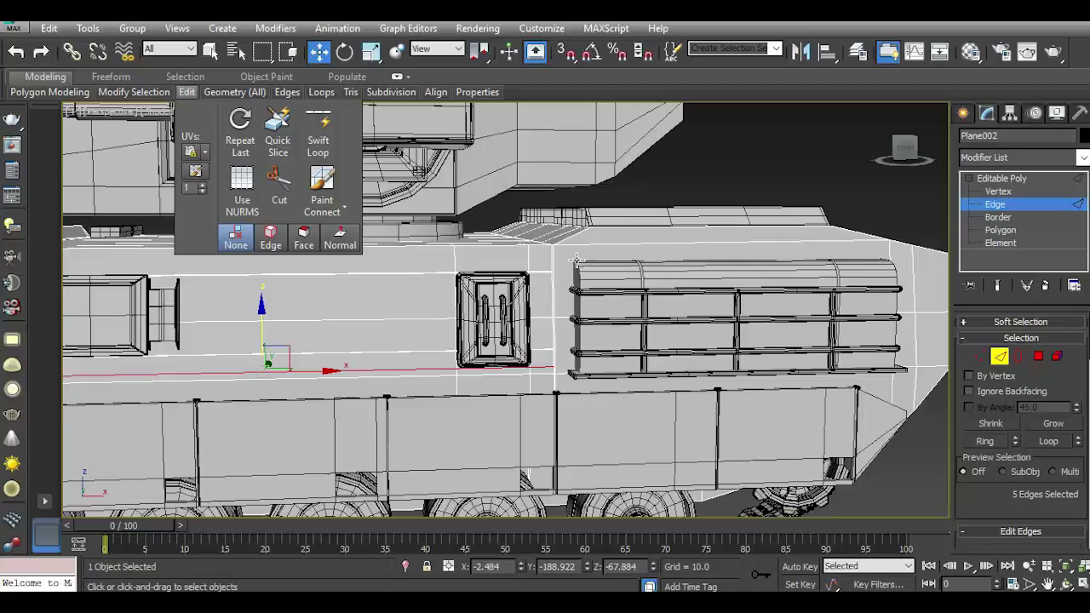
pyautogui.scroll(1, 580, 317)
pyautogui.scroll(4, 575, 316)
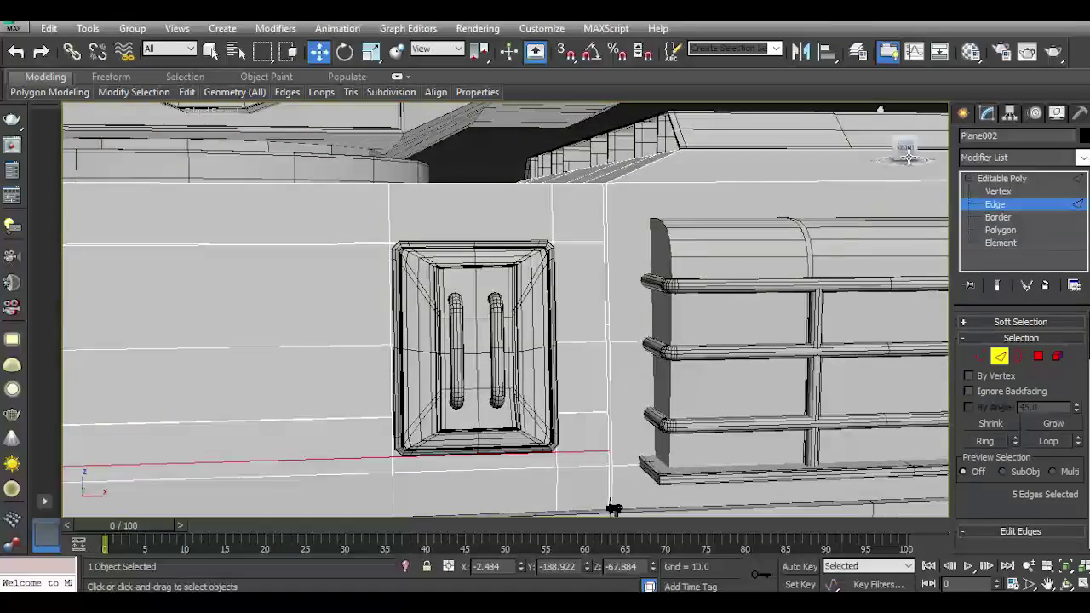
pyautogui.moveTo(907, 158); pyautogui.dragTo(521, 267)
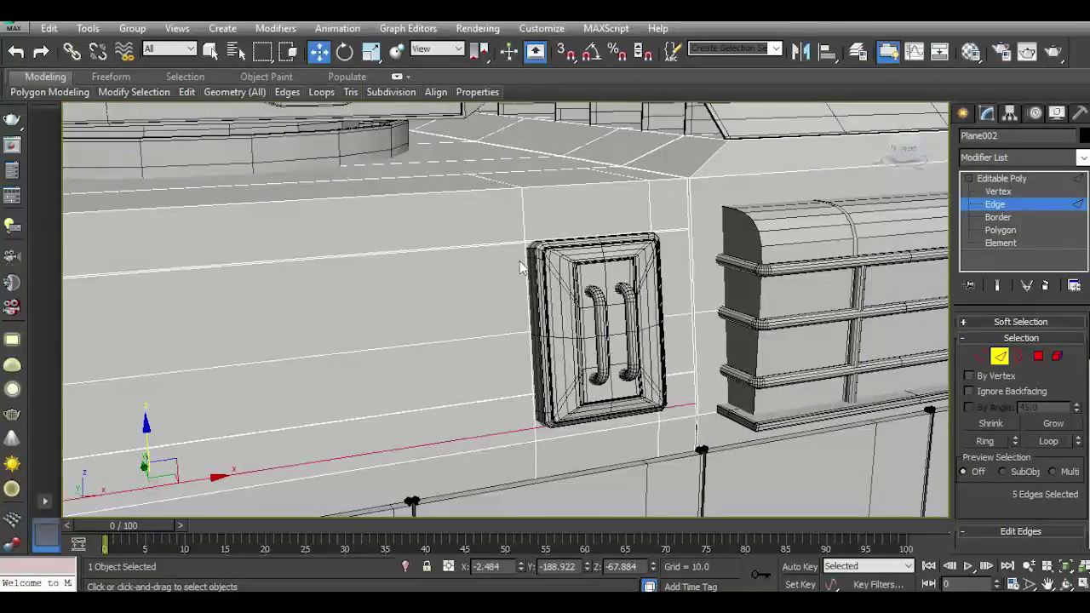
pyautogui.scroll(2, 521, 267)
pyautogui.click(1038, 356)
# Select the four wall polygons behind the hatch.
pyautogui.click(539, 272)
pyautogui.keyDown('ctrl'); pyautogui.click(551, 421); pyautogui.keyUp('ctrl')
pyautogui.keyDown('ctrl'); pyautogui.click(549, 477); pyautogui.keyUp('ctrl')
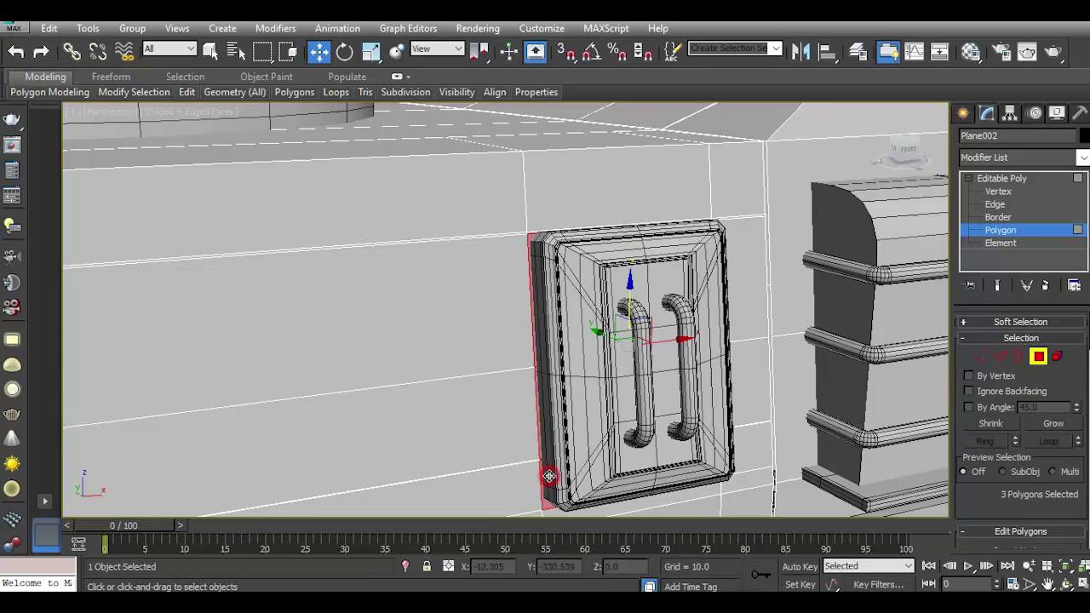
pyautogui.scroll(3, 623, 308)
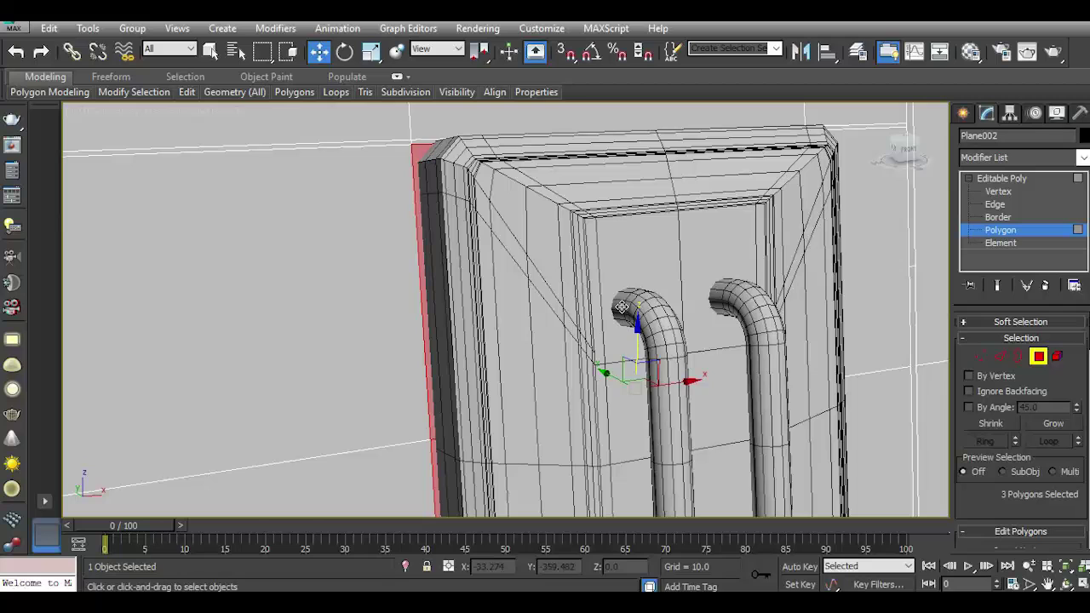
pyautogui.keyDown('ctrl'); pyautogui.click(426, 143); pyautogui.keyUp('ctrl')
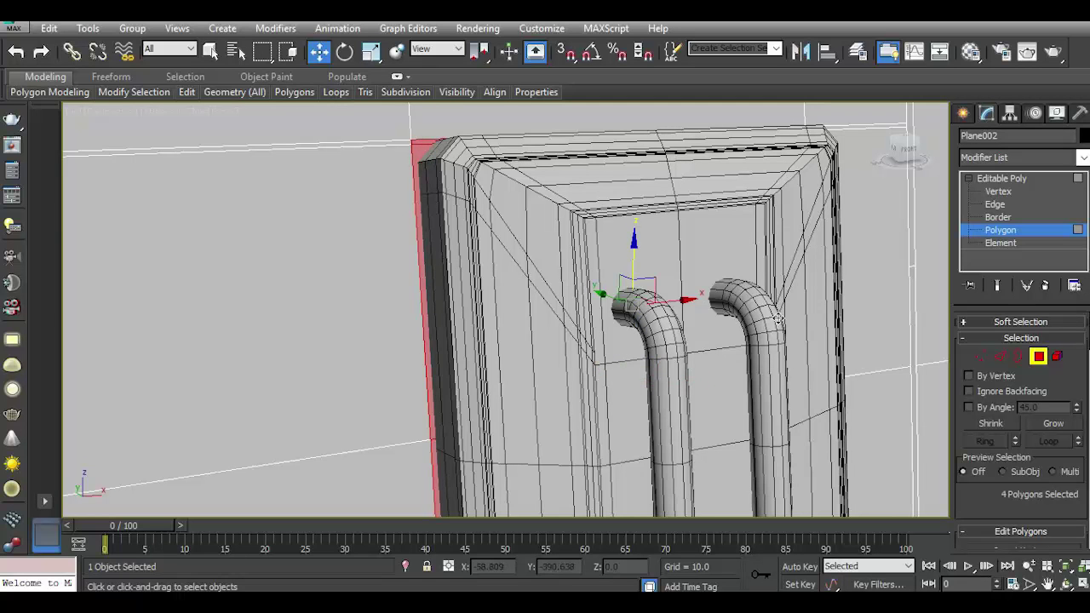
pyautogui.scroll(-3, 1059, 495)
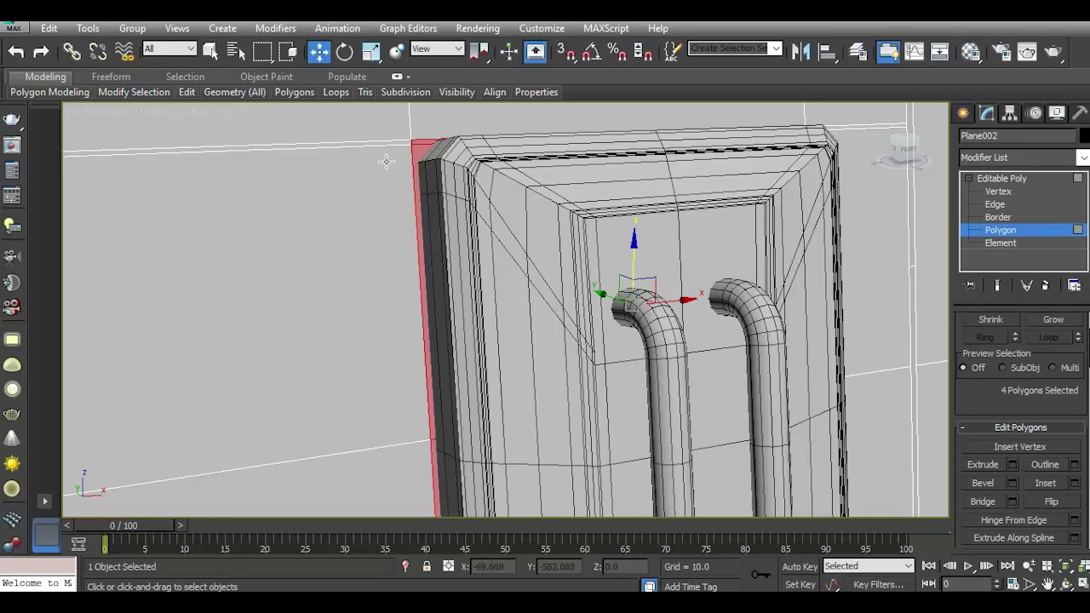
# Isolate the selected polygons and trial a shallow negative bevel, then cancel it.
pyautogui.click(1012, 483)
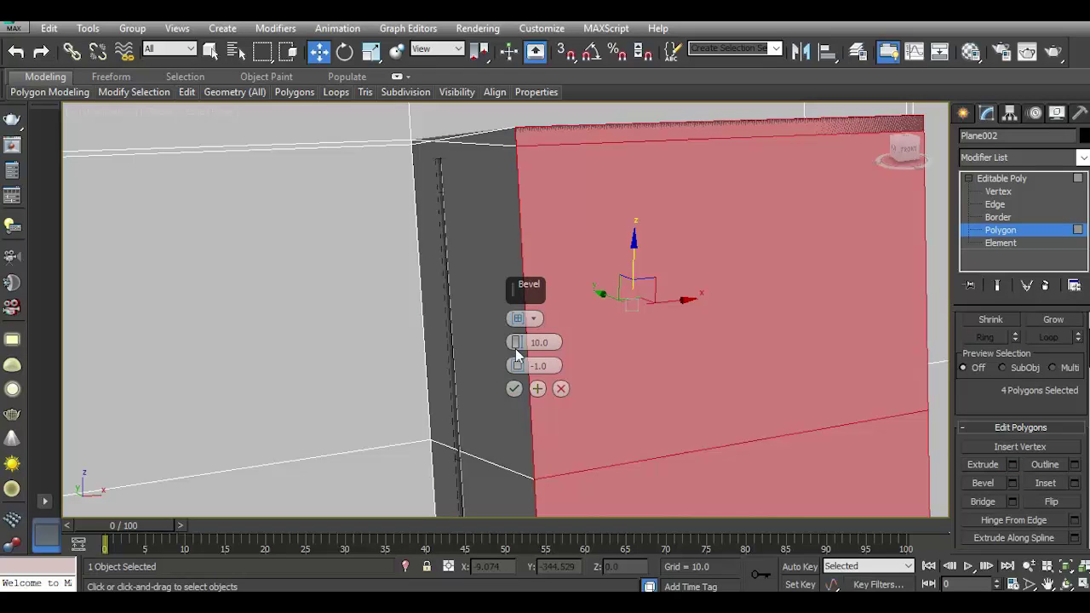
pyautogui.moveTo(516, 350); pyautogui.dragTo(534, 396)
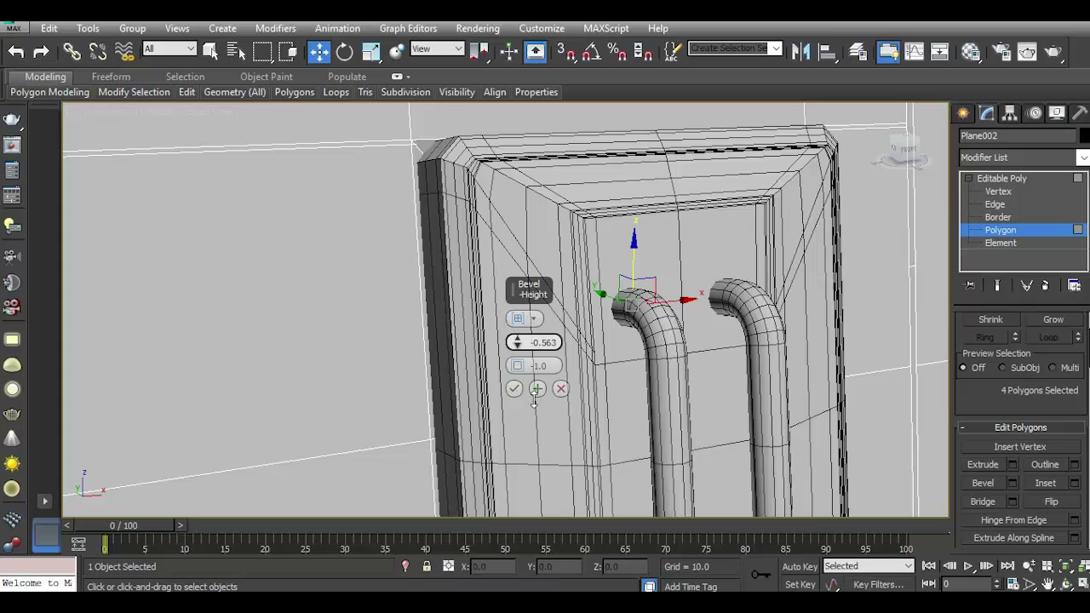
pyautogui.click(406, 567)
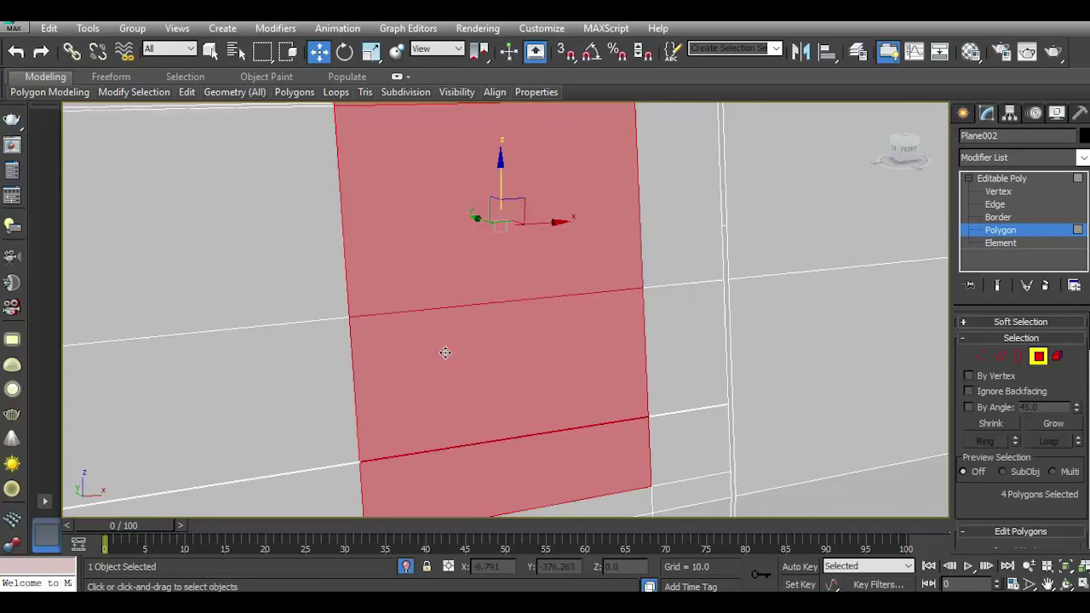
pyautogui.scroll(-2, 444, 353)
pyautogui.scroll(3, 383, 181)
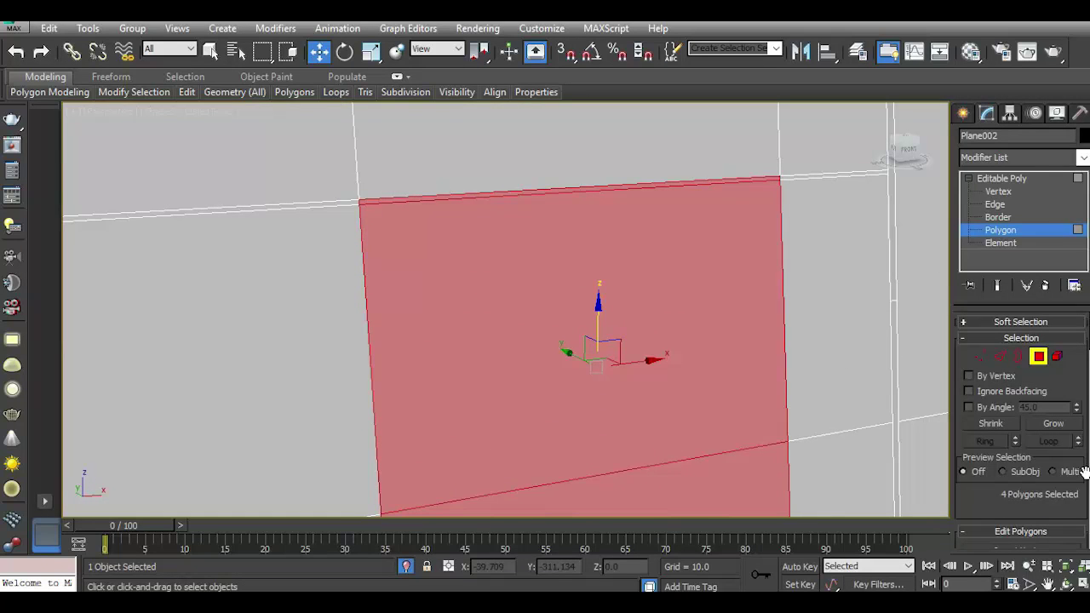
pyautogui.scroll(-3, 1014, 467)
pyautogui.click(1013, 482)
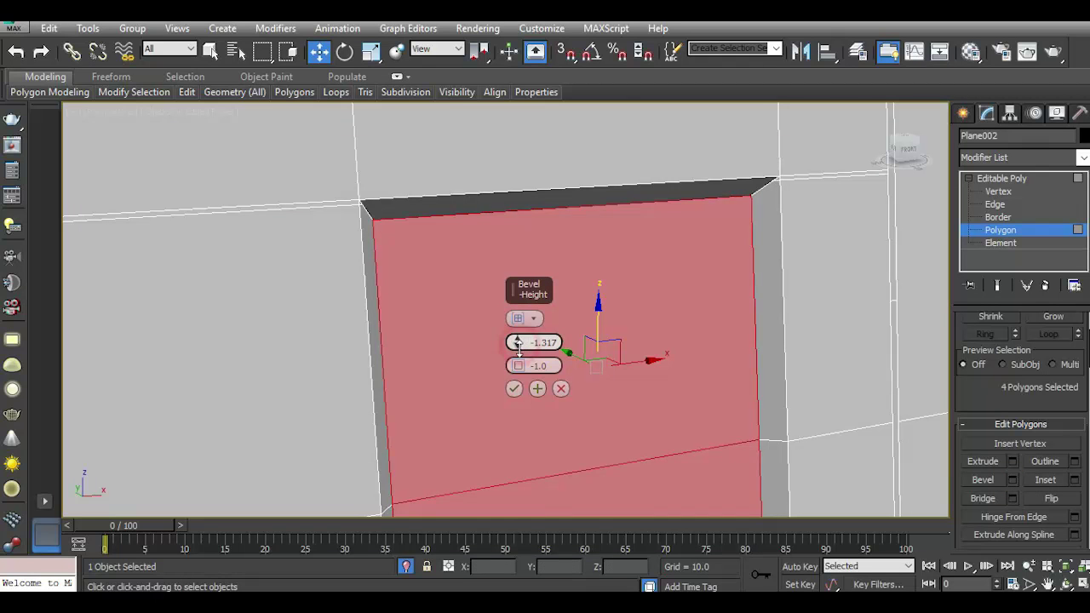
pyautogui.moveTo(518, 365); pyautogui.dragTo(518, 358)
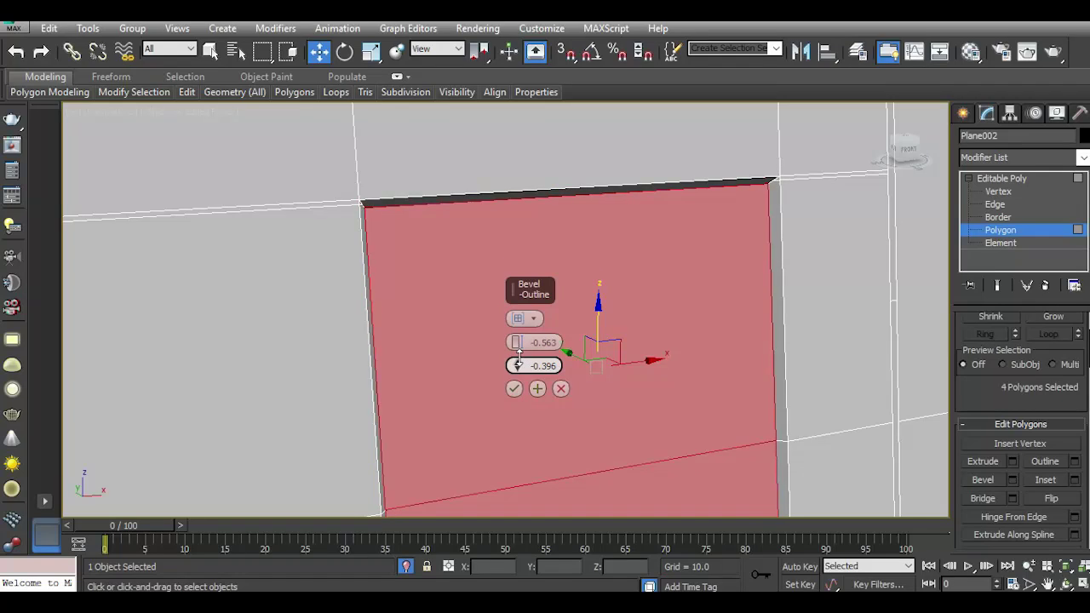
pyautogui.click(560, 389)
pyautogui.keyDown('alt'); pyautogui.click(407, 202); pyautogui.keyUp('alt')
pyautogui.keyDown('alt'); pyautogui.moveTo(404, 199); pyautogui.dragTo(603, 95, button='middle'); pyautogui.keyUp('alt')
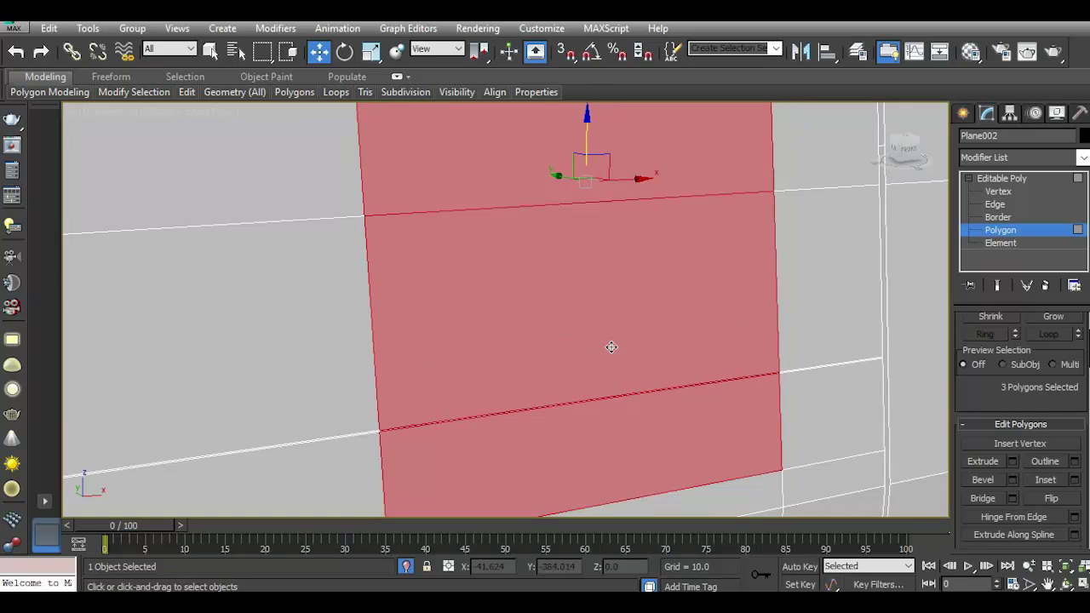
# Bevel the four polygons inward (height -0.563, outline -0.699), then return to object level.
pyautogui.click(1013, 480)
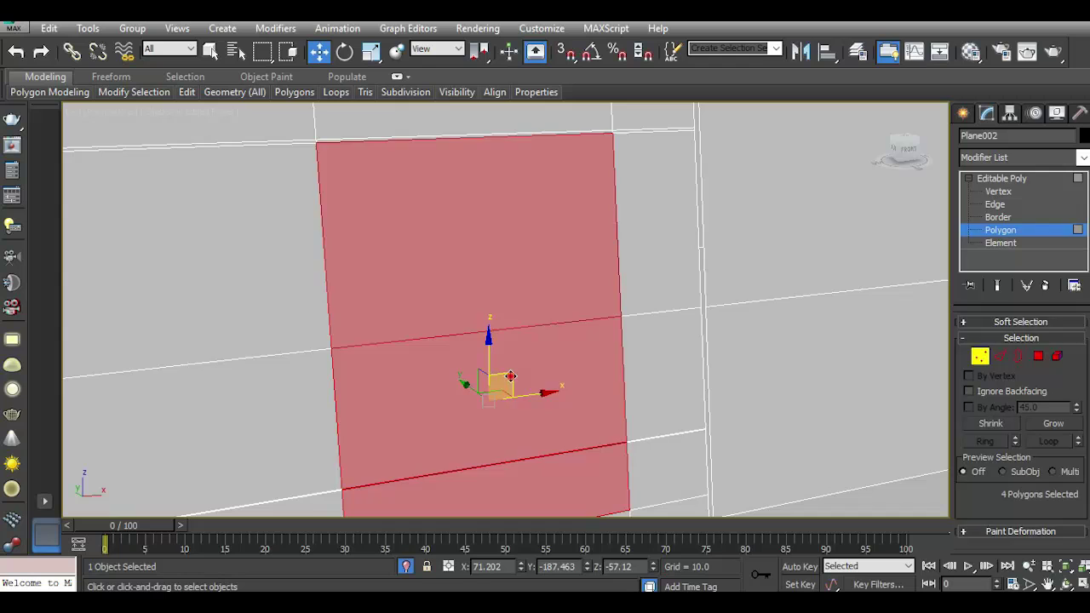
pyautogui.click(1038, 357)
pyautogui.scroll(-3, 1030, 409)
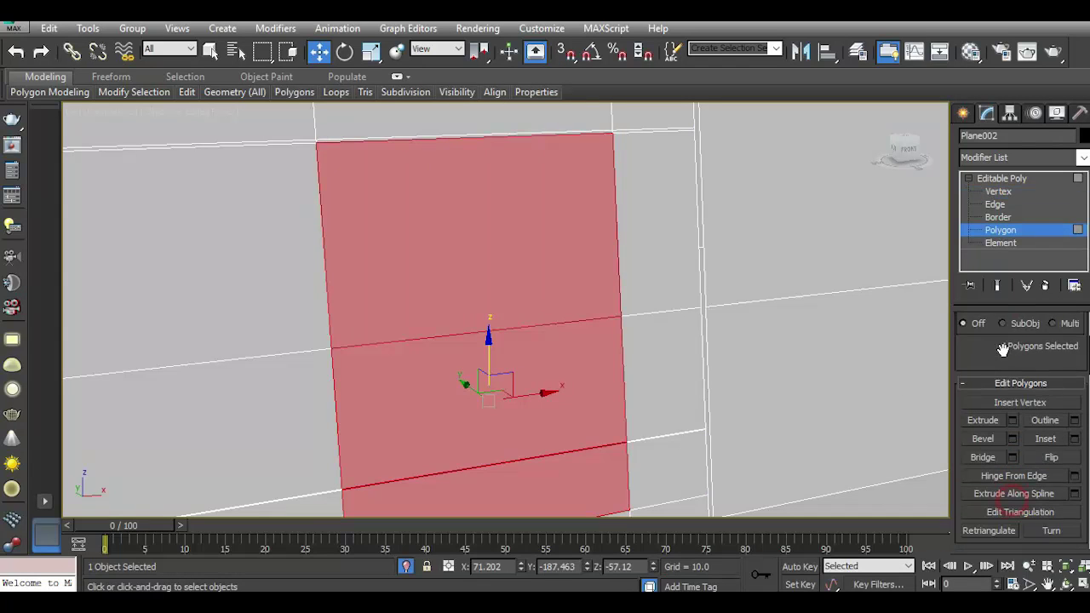
pyautogui.click(1013, 438)
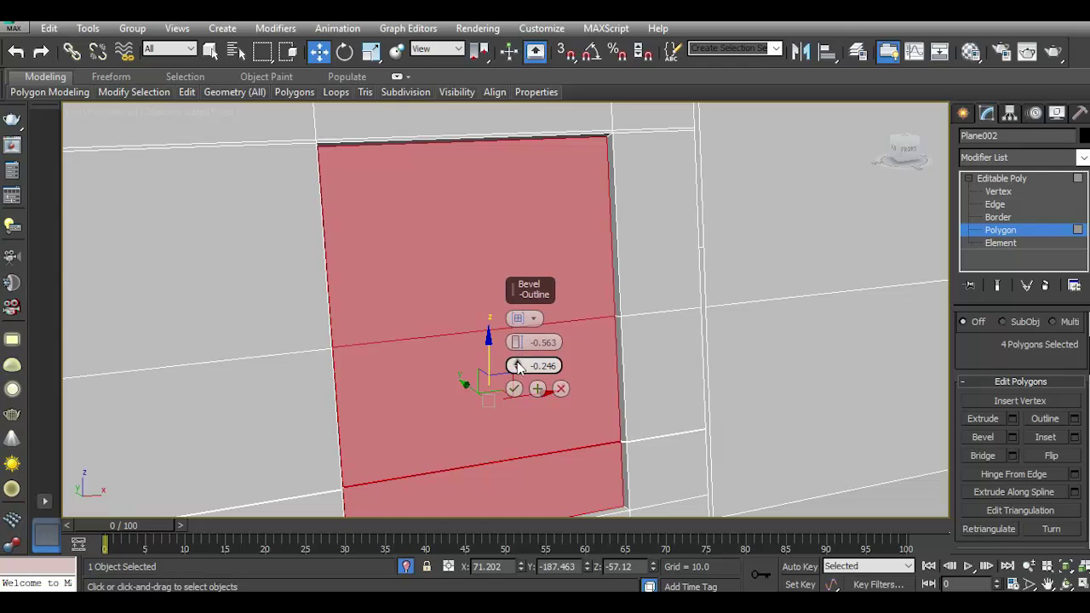
pyautogui.moveTo(518, 366); pyautogui.dragTo(518, 368)
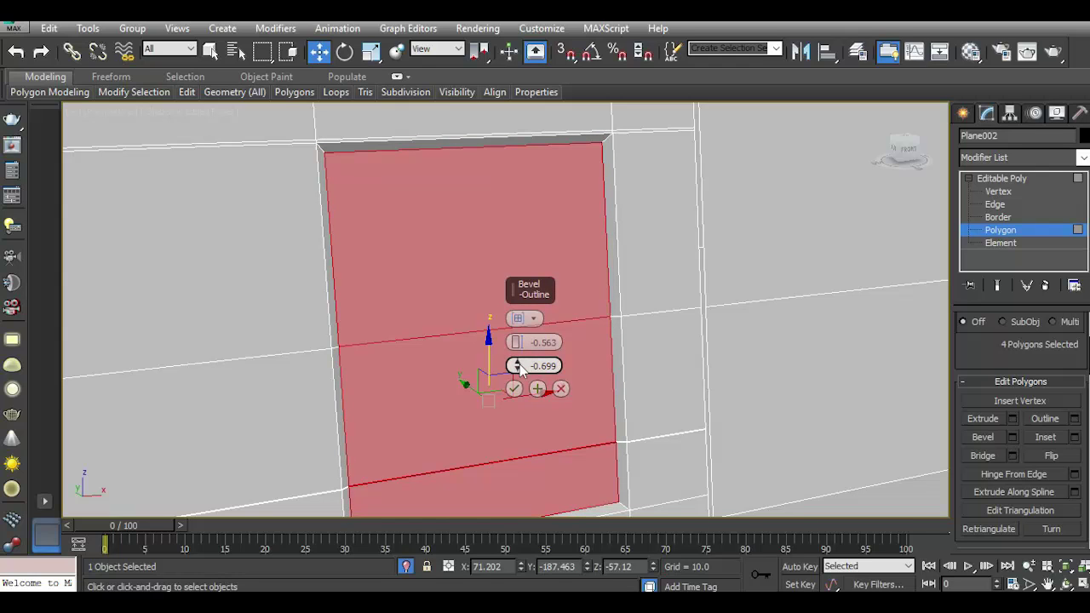
pyautogui.click(514, 388)
pyautogui.click(1002, 179)
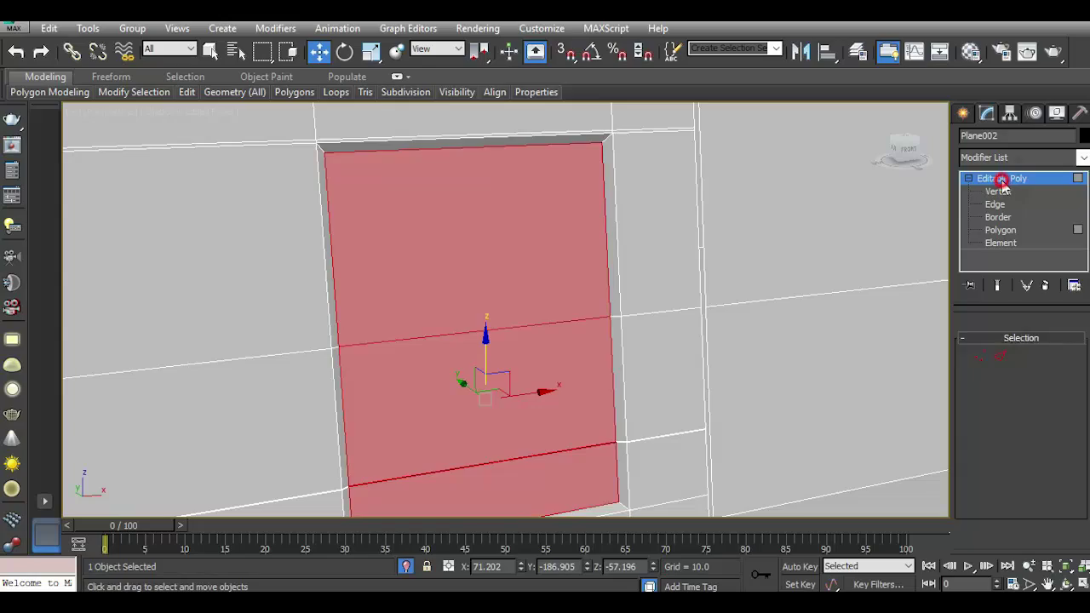
pyautogui.click(406, 567)
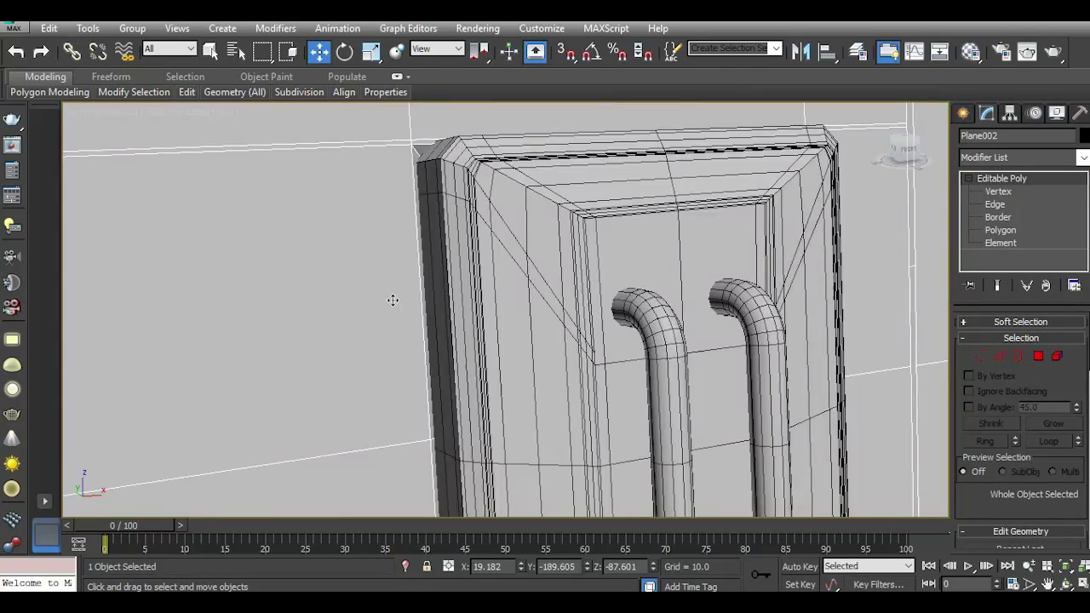
pyautogui.scroll(-5, 393, 300)
# Select the wall object Plane002 and frame it in a near-front view.
pyautogui.click(438, 306)
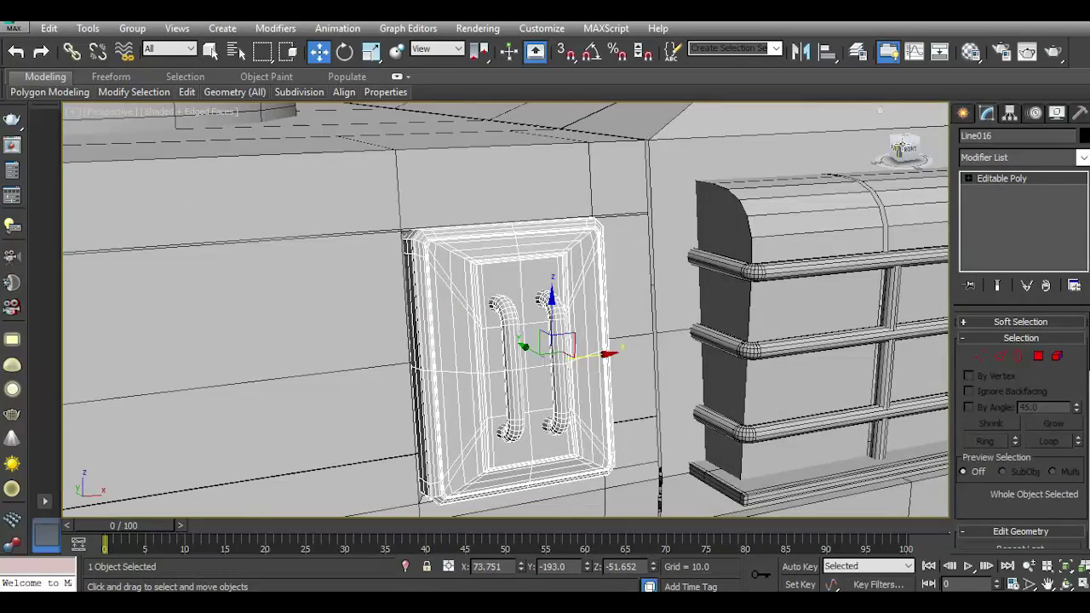
pyautogui.keyDown('alt'); pyautogui.moveTo(596, 350); pyautogui.dragTo(507, 353, button='middle'); pyautogui.keyUp('alt')
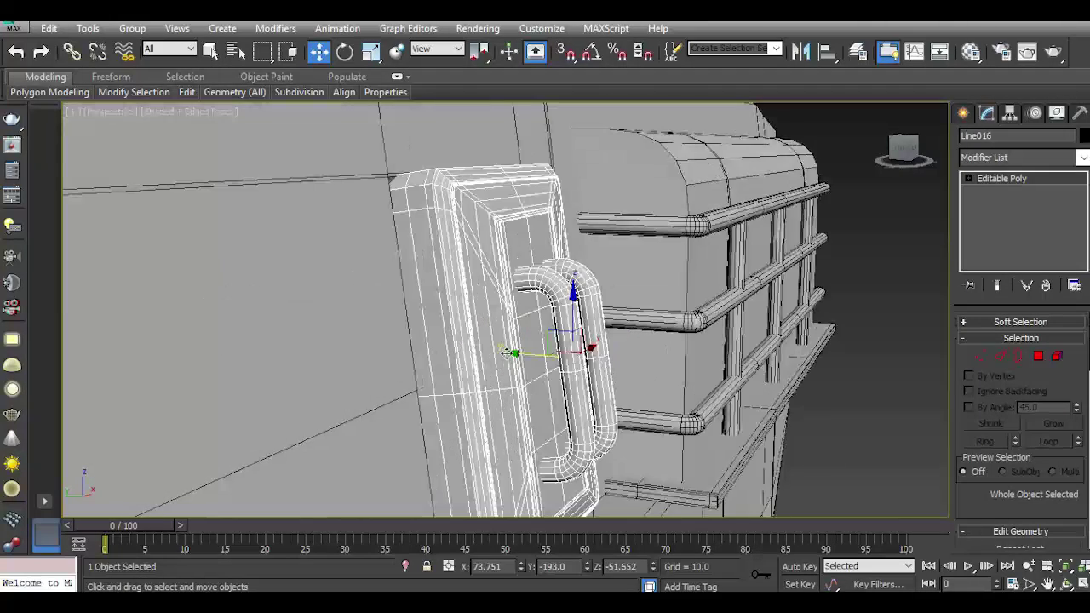
pyautogui.click(340, 414)
pyautogui.press('z')
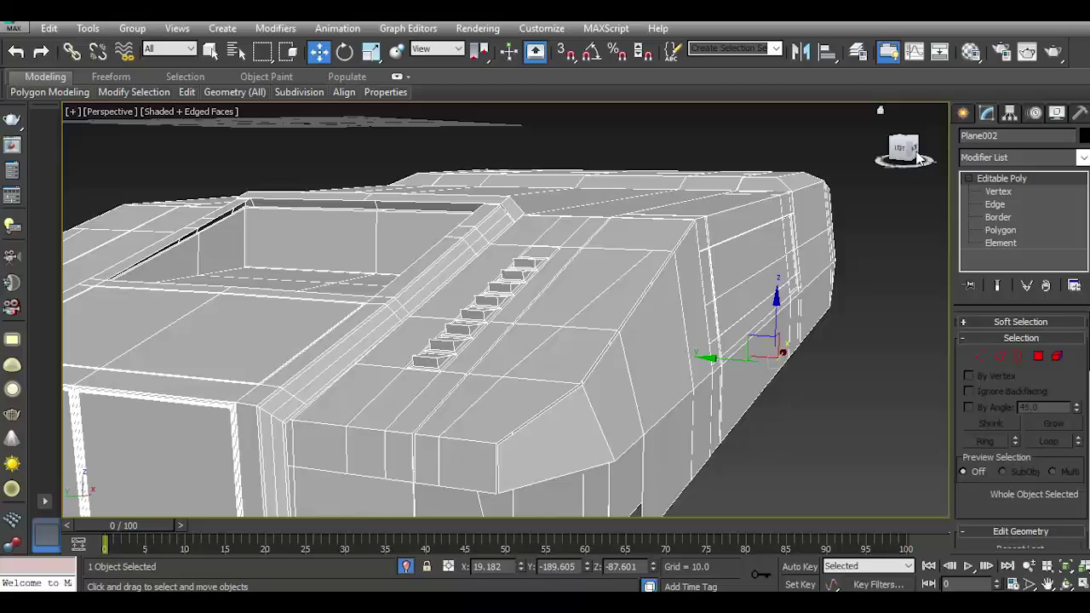
pyautogui.click(918, 156)
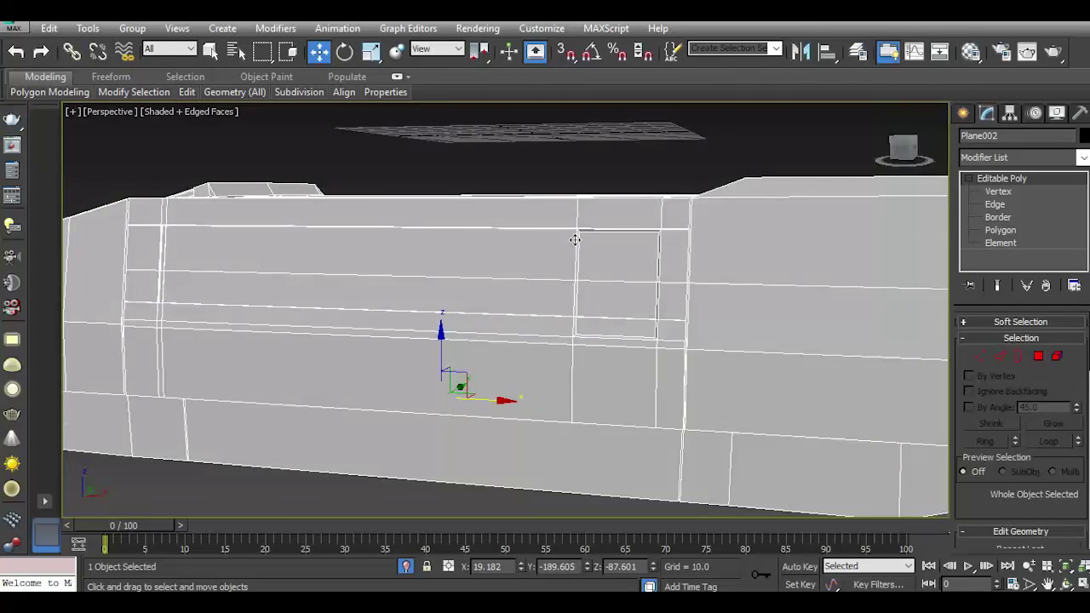
pyautogui.scroll(5, 575, 239)
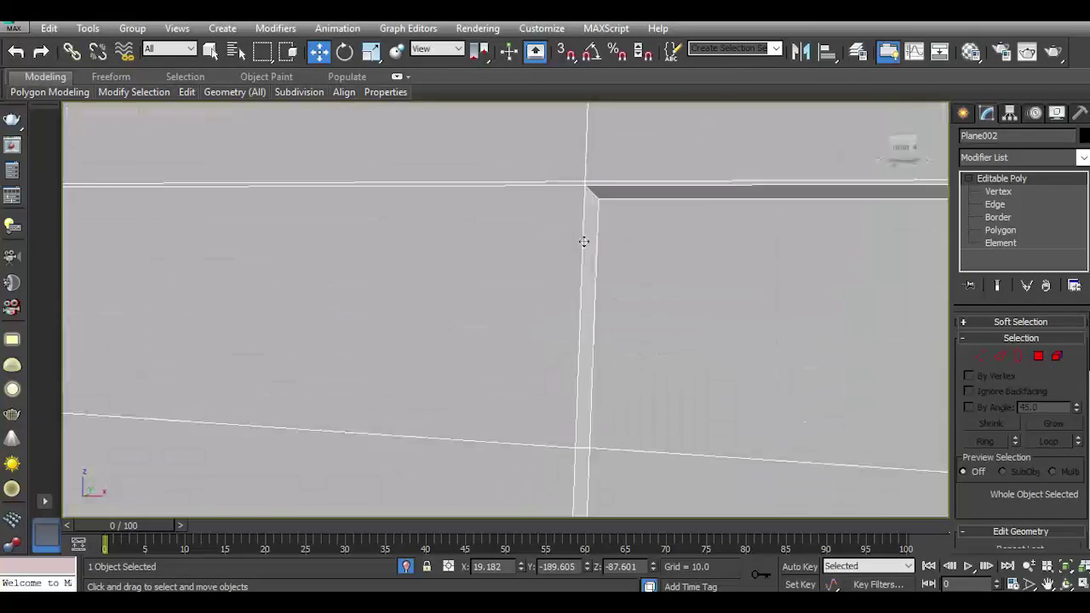
# Connect the panel's border edges with 3 segments (pinch 61), then exit Edge mode and deselect.
pyautogui.click(1007, 357)
pyautogui.click(590, 195)
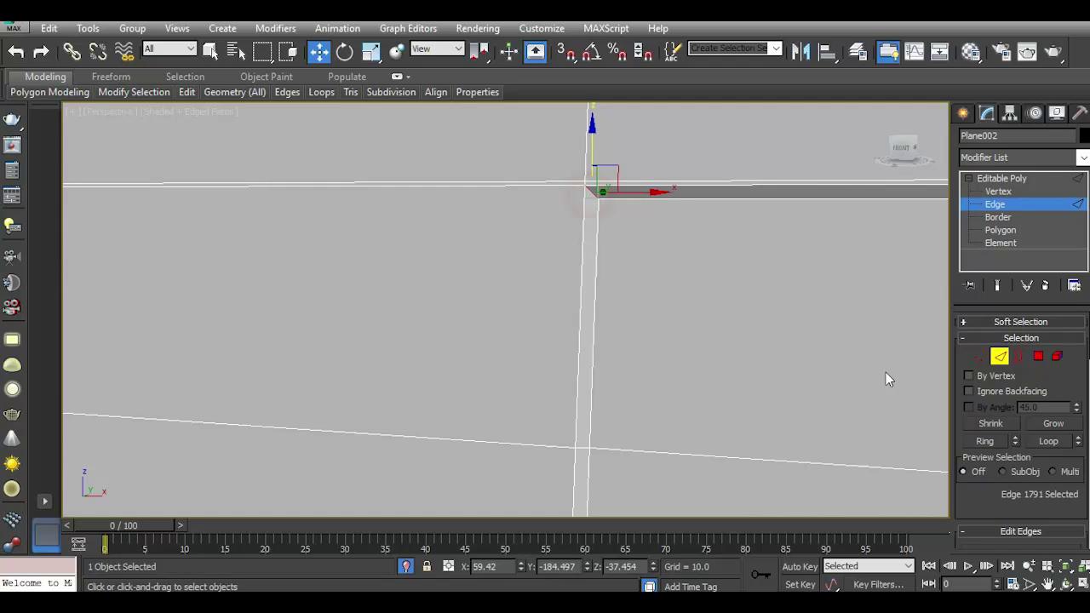
pyautogui.moveTo(954, 495); pyautogui.dragTo(987, 298)
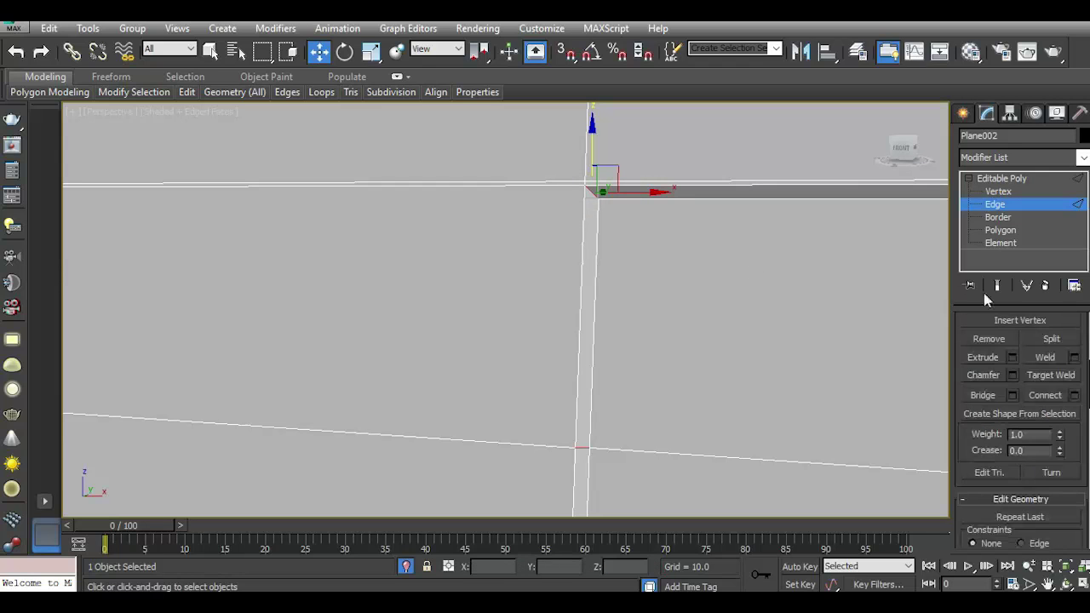
pyautogui.click(1075, 396)
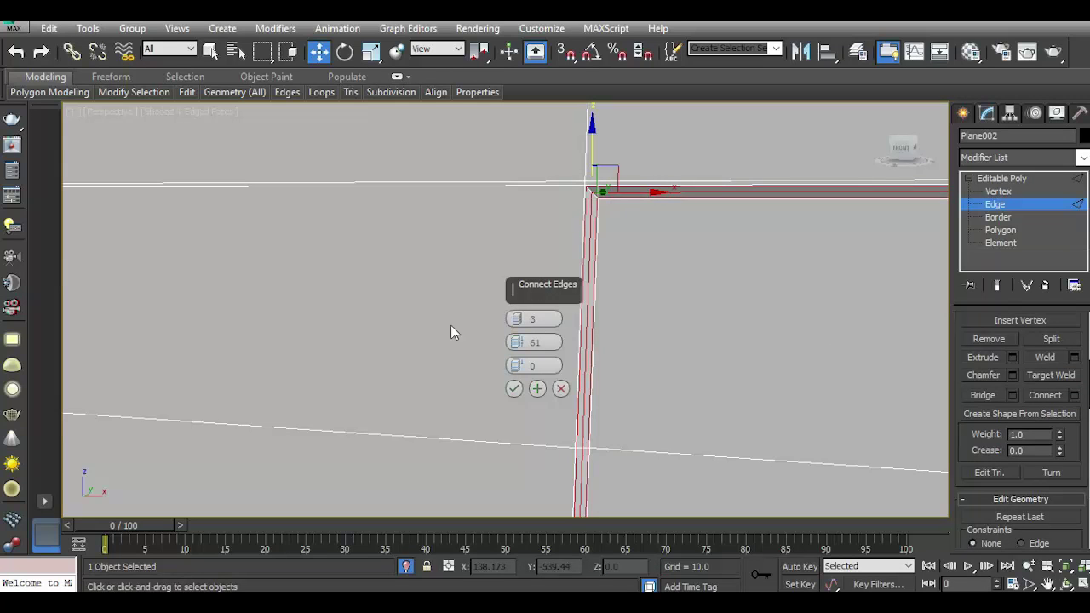
pyautogui.click(513, 389)
pyautogui.scroll(-5, 538, 290)
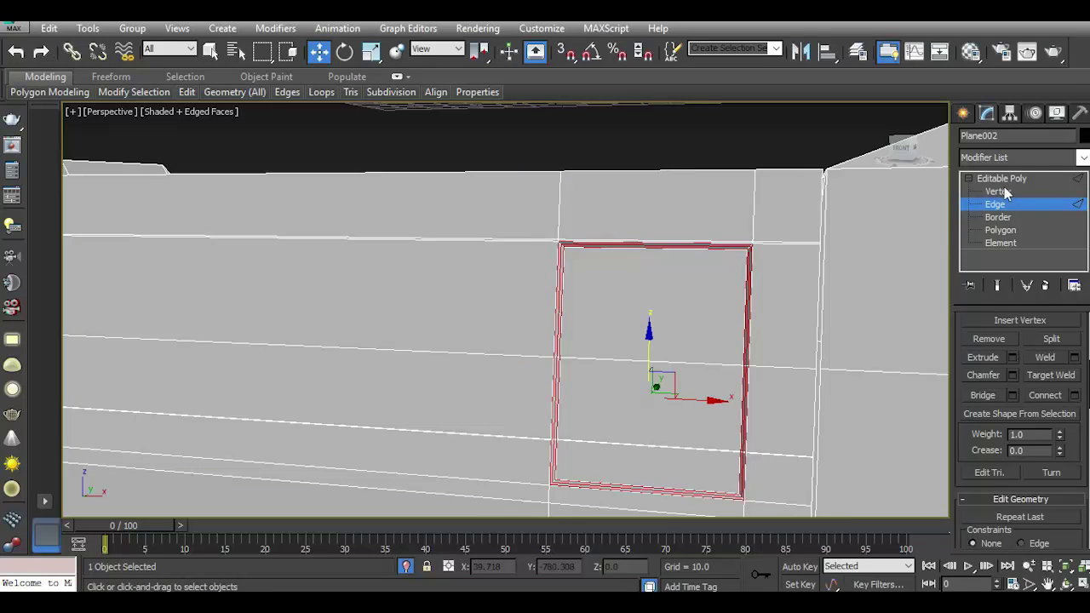
pyautogui.click(994, 205)
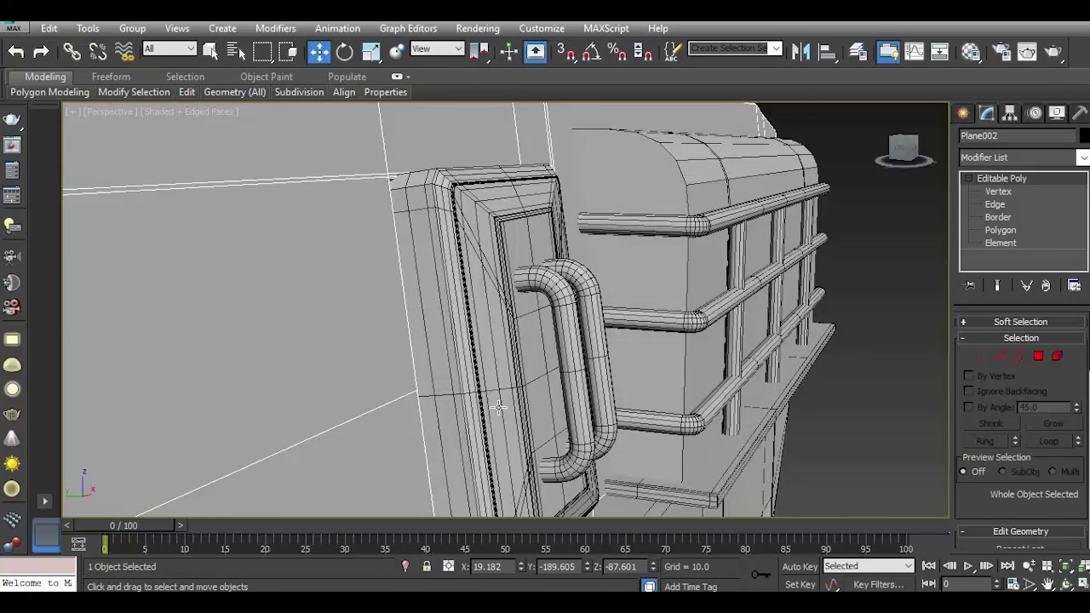
pyautogui.scroll(-3, 499, 407)
pyautogui.click(810, 388)
# In Top view, create a small Plane near the hull front with 1 length and 2 width segments.
pyautogui.scroll(-5, 667, 291)
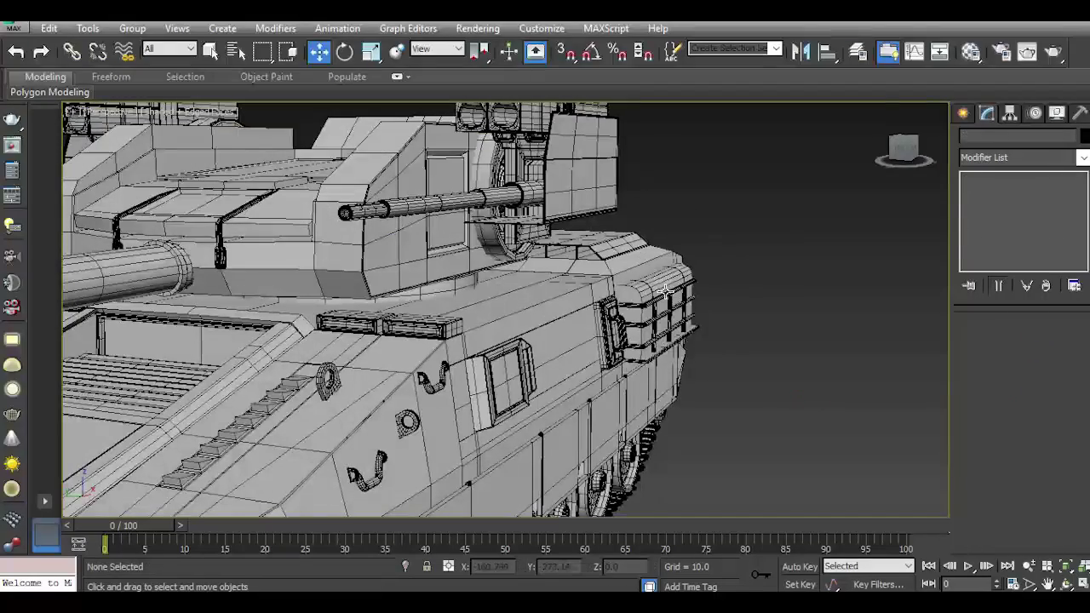
pyautogui.click(898, 162)
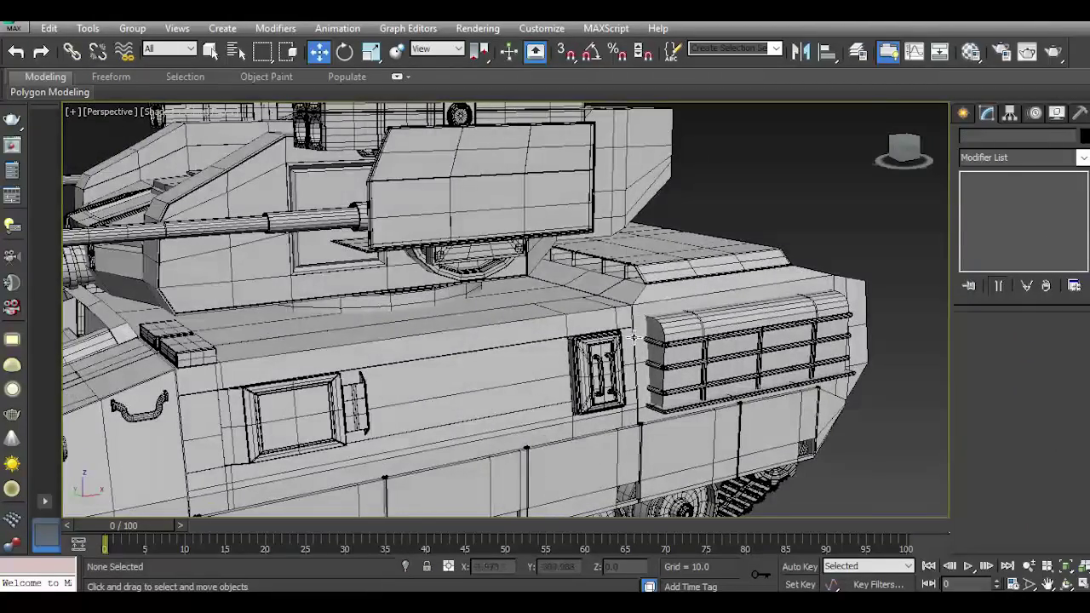
pyautogui.scroll(-3, 656, 362)
pyautogui.scroll(-2, 656, 362)
pyautogui.press('t')
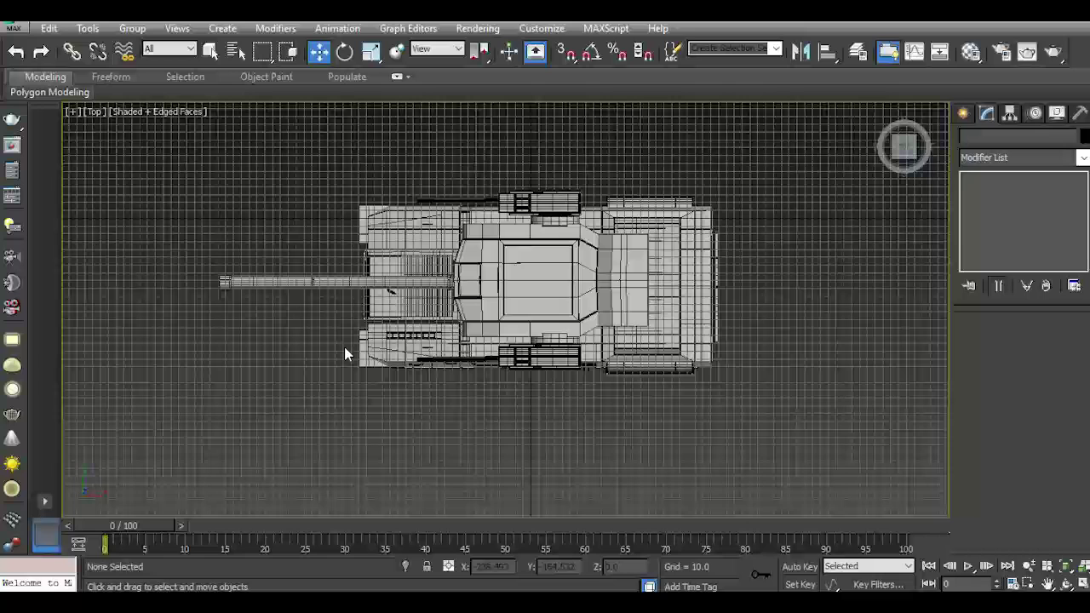
pyautogui.scroll(5, 332, 324)
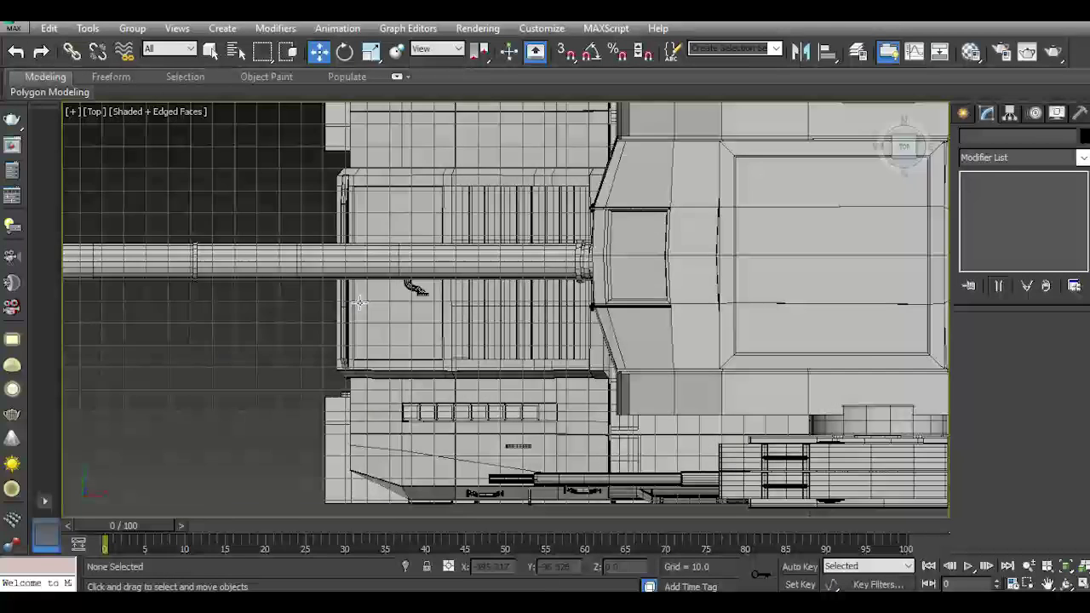
pyautogui.scroll(3, 339, 306)
pyautogui.click(964, 113)
pyautogui.scroll(-3, 601, 326)
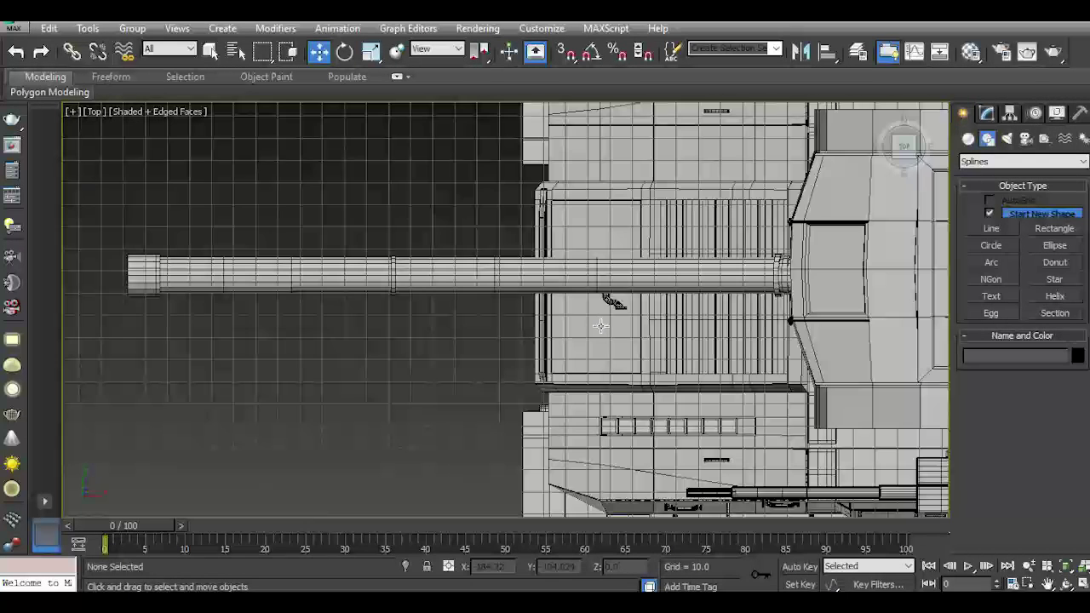
pyautogui.click(968, 139)
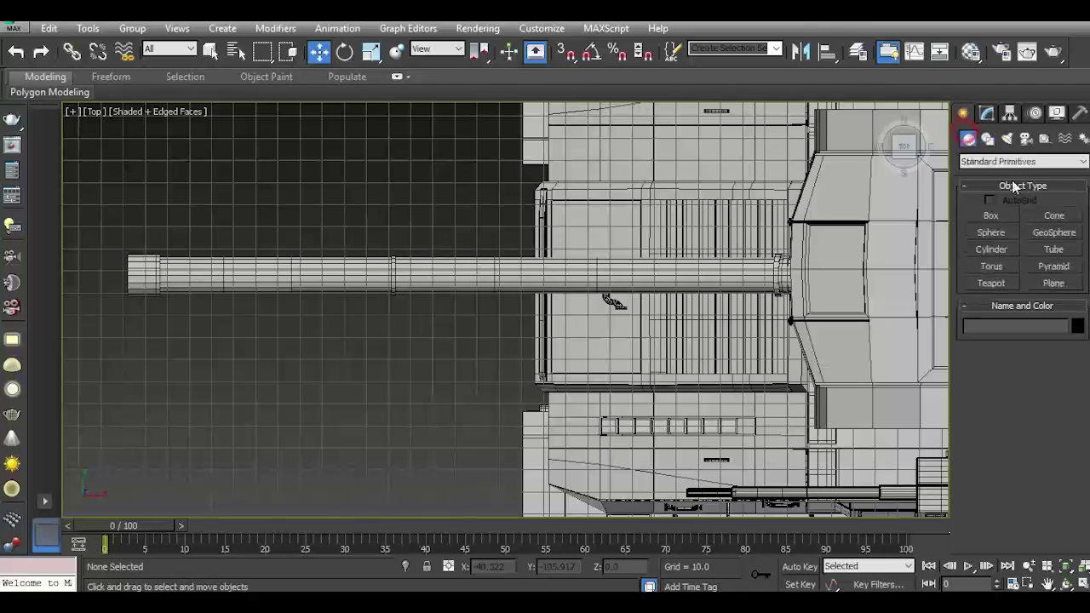
pyautogui.click(1054, 283)
pyautogui.scroll(2, 516, 319)
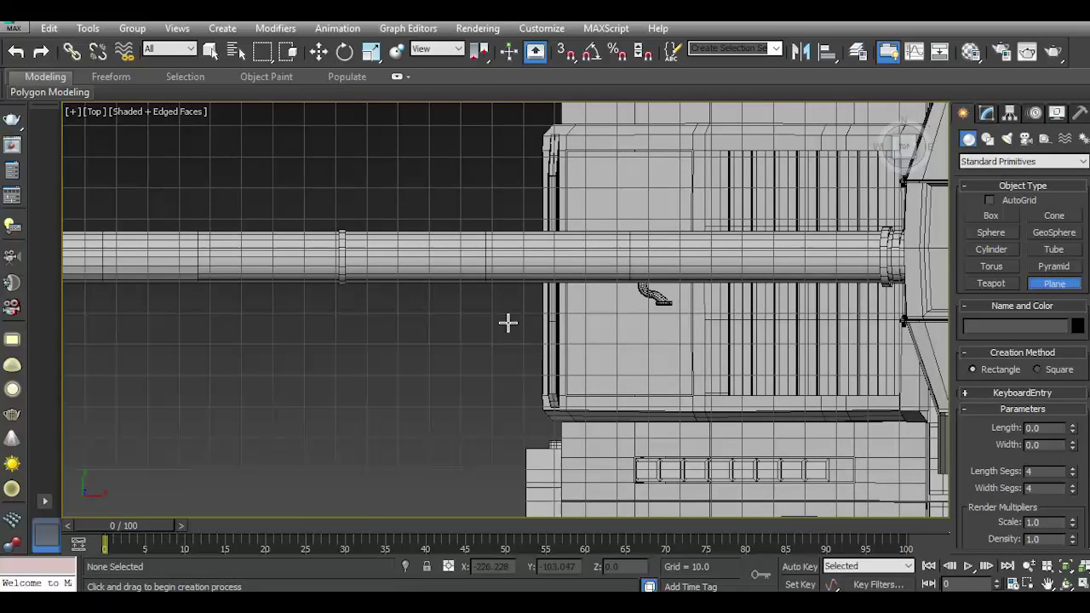
pyautogui.moveTo(506, 319); pyautogui.dragTo(561, 339)
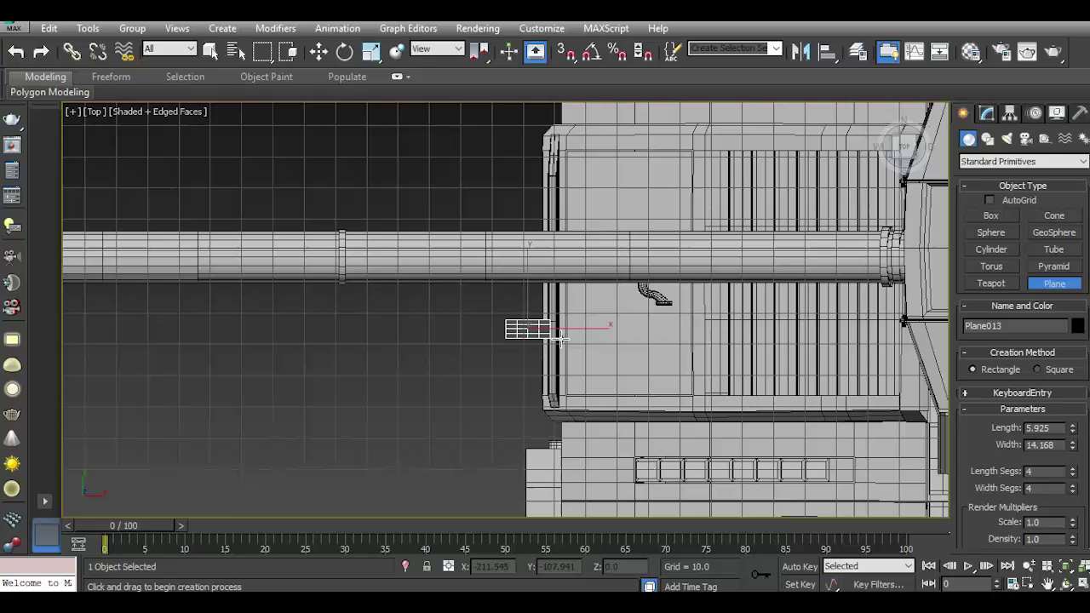
pyautogui.click(1075, 475)
pyautogui.click(1075, 491)
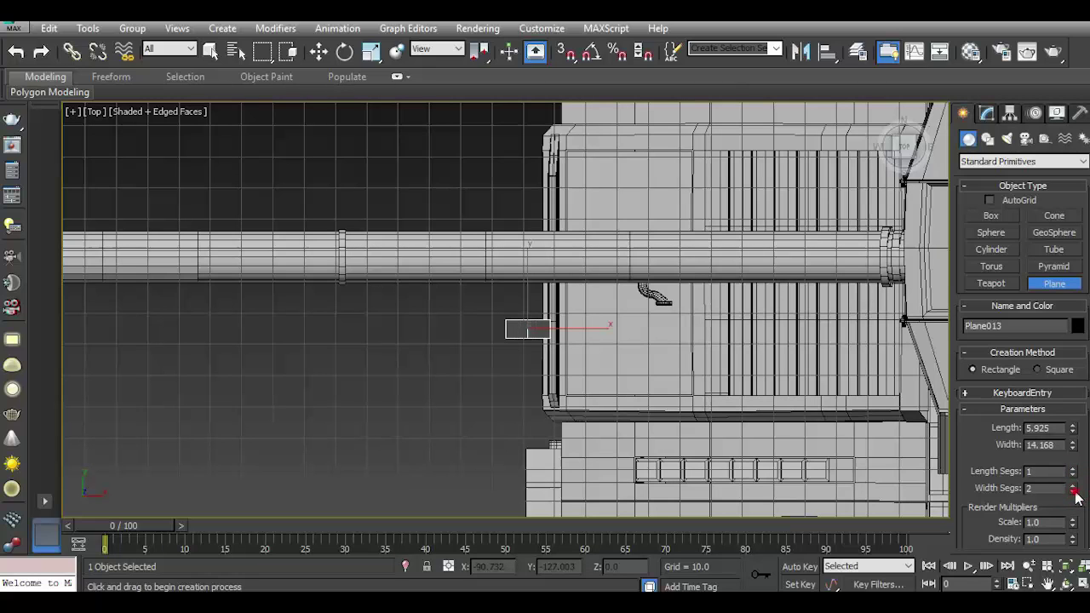
# Convert the plane, Plane013, to an editable poly and select its left edge.
pyautogui.click(984, 117)
pyautogui.rightClick(1022, 222)
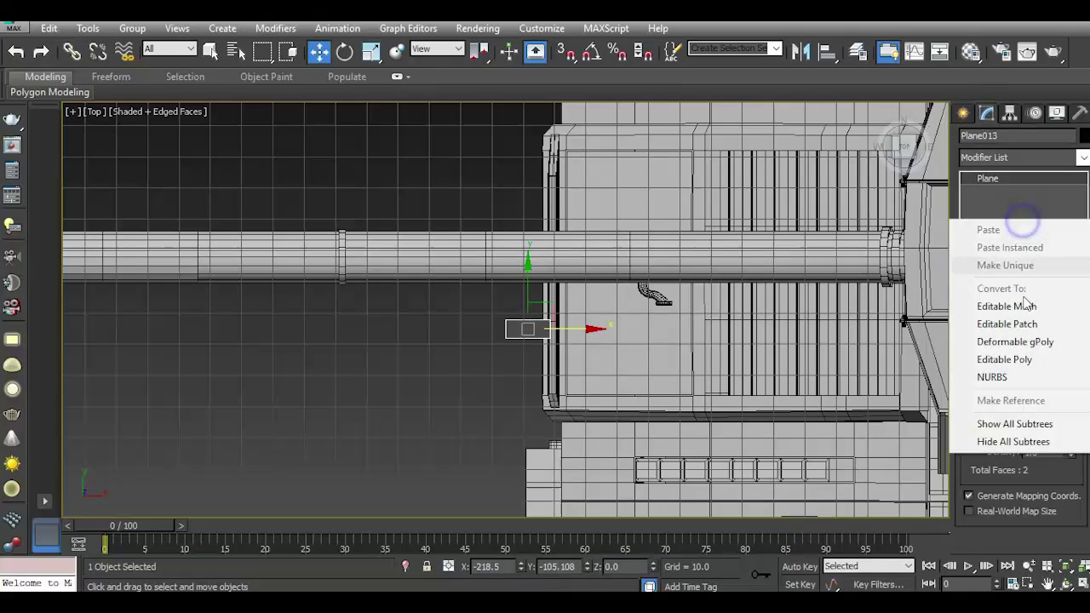
pyautogui.click(998, 356)
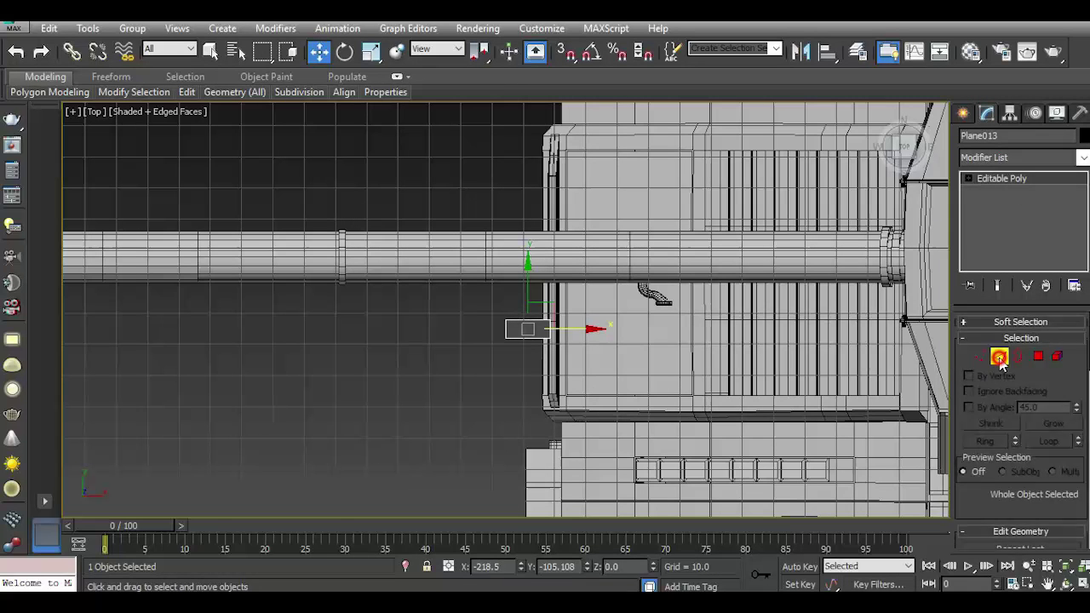
pyautogui.click(1000, 356)
pyautogui.click(507, 335)
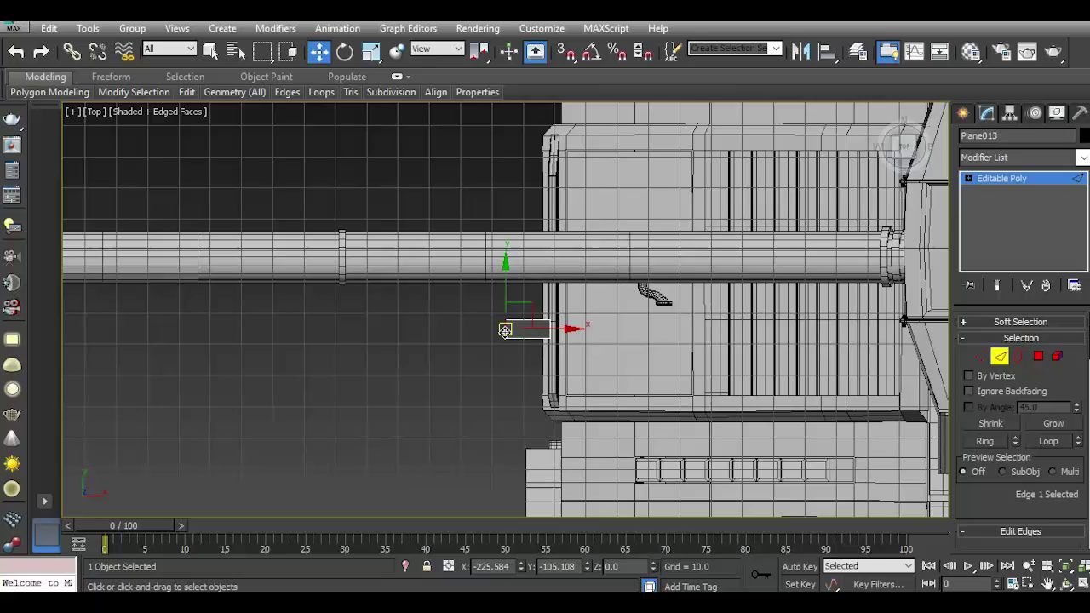
# Position Plane013 on the hull's front nose edge, shifting its edge toward the hull.
pyautogui.press('f')
pyautogui.click(994, 178)
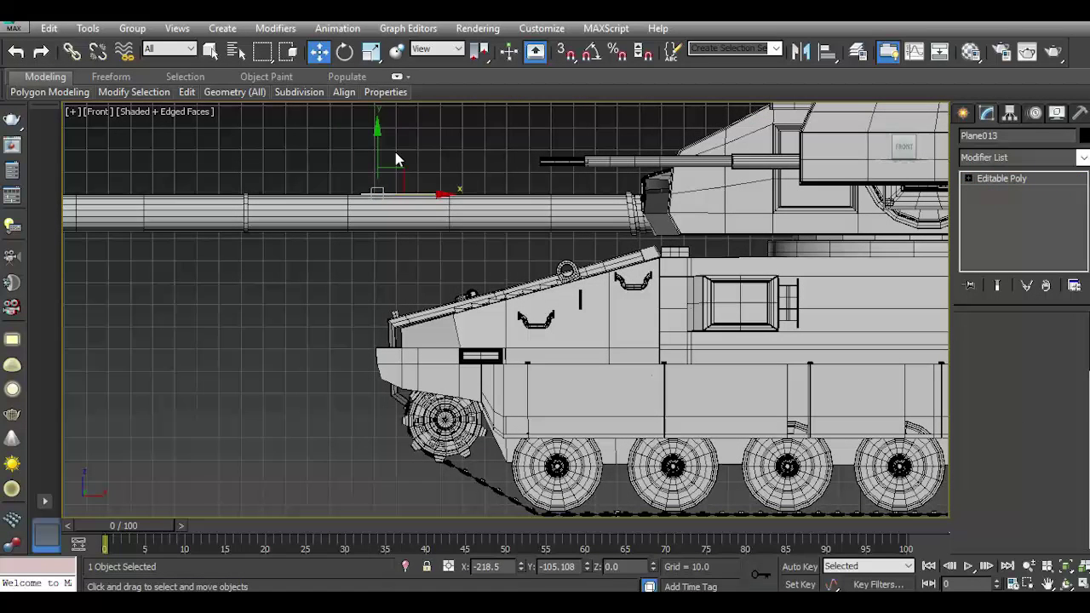
pyautogui.moveTo(364, 156)
pyautogui.mouseDown()
pyautogui.moveTo(364, 294)
pyautogui.moveTo(374, 304)
pyautogui.mouseUp()
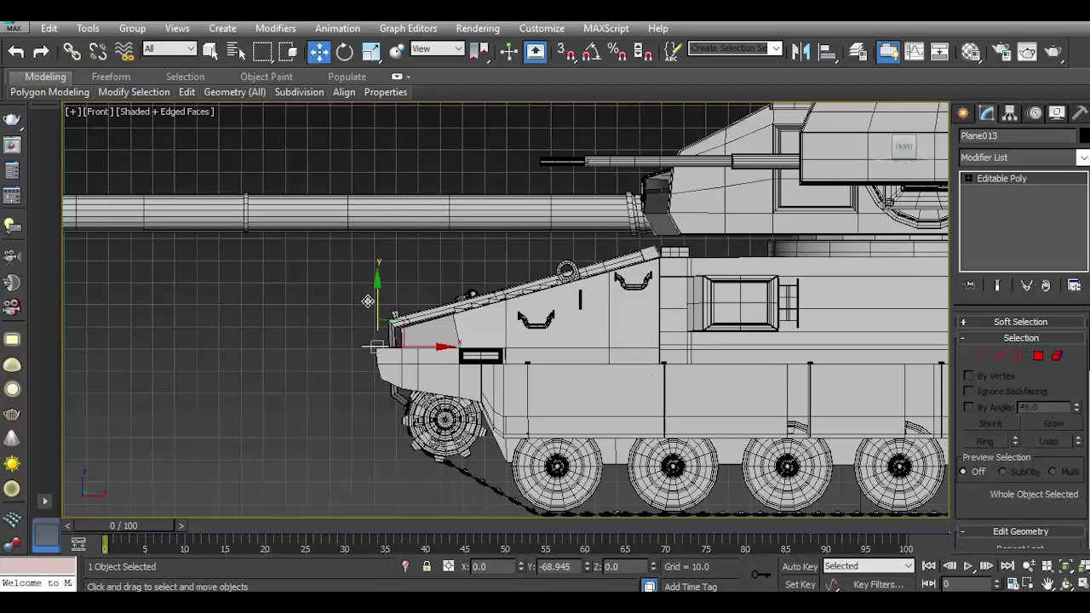
pyautogui.press('p')
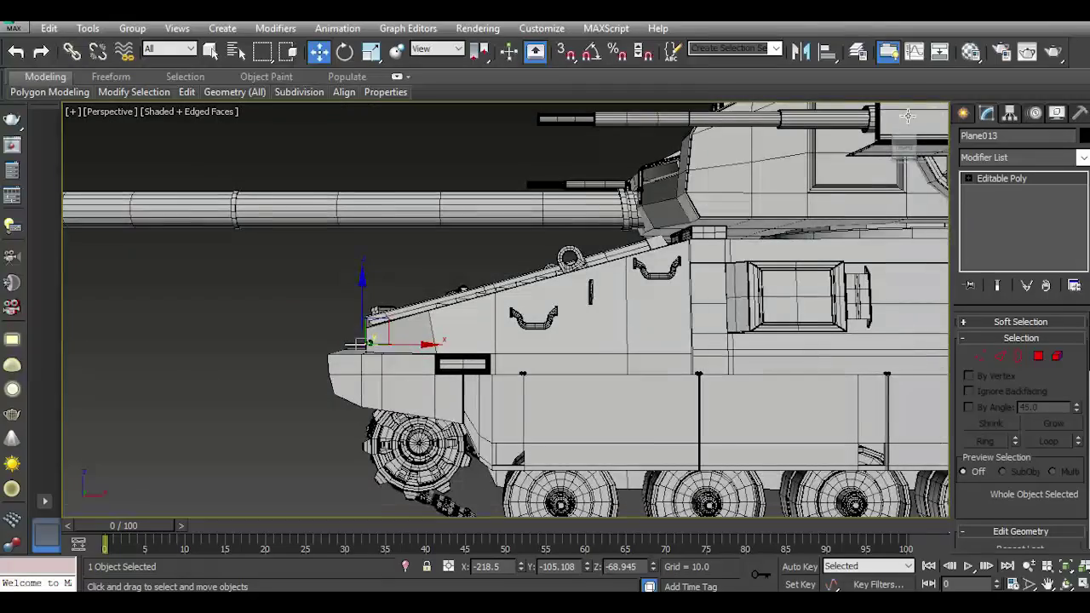
pyautogui.moveTo(374, 346)
pyautogui.keyDown('alt'); pyautogui.mouseDown(button='middle')
pyautogui.moveTo(442, 423)
pyautogui.moveTo(503, 409)
pyautogui.mouseUp(button='middle'); pyautogui.keyUp('alt')
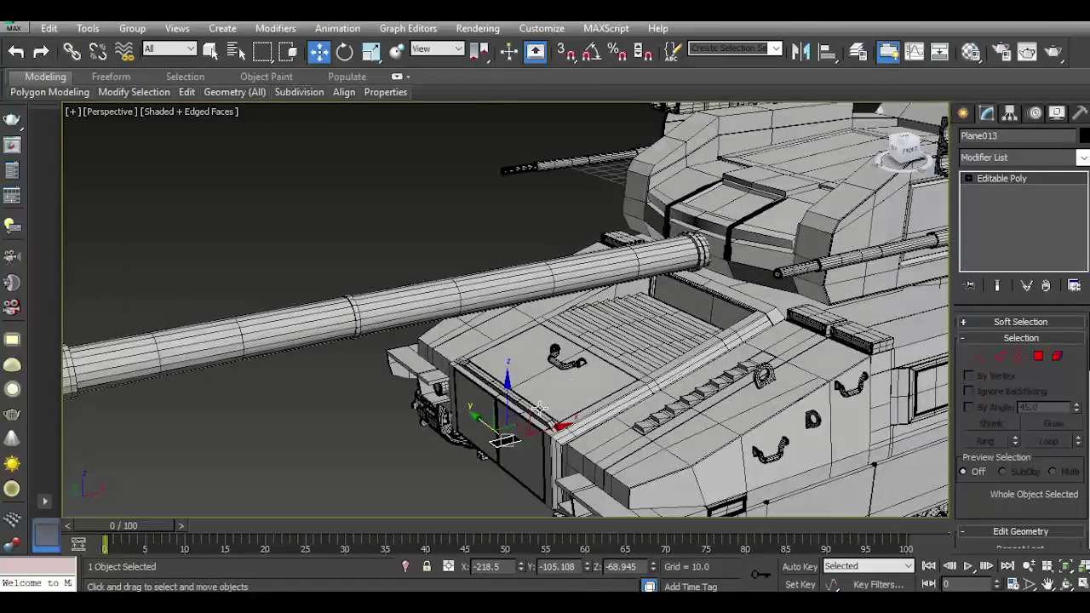
pyautogui.scroll(5, 501, 415)
pyautogui.moveTo(500, 415); pyautogui.dragTo(516, 308)
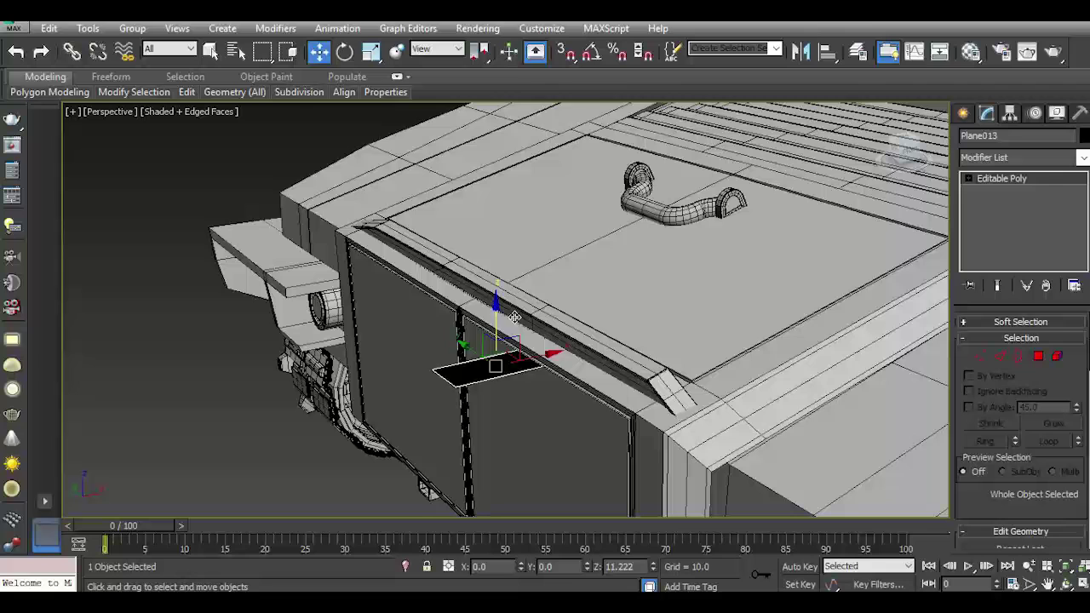
pyautogui.click(1000, 356)
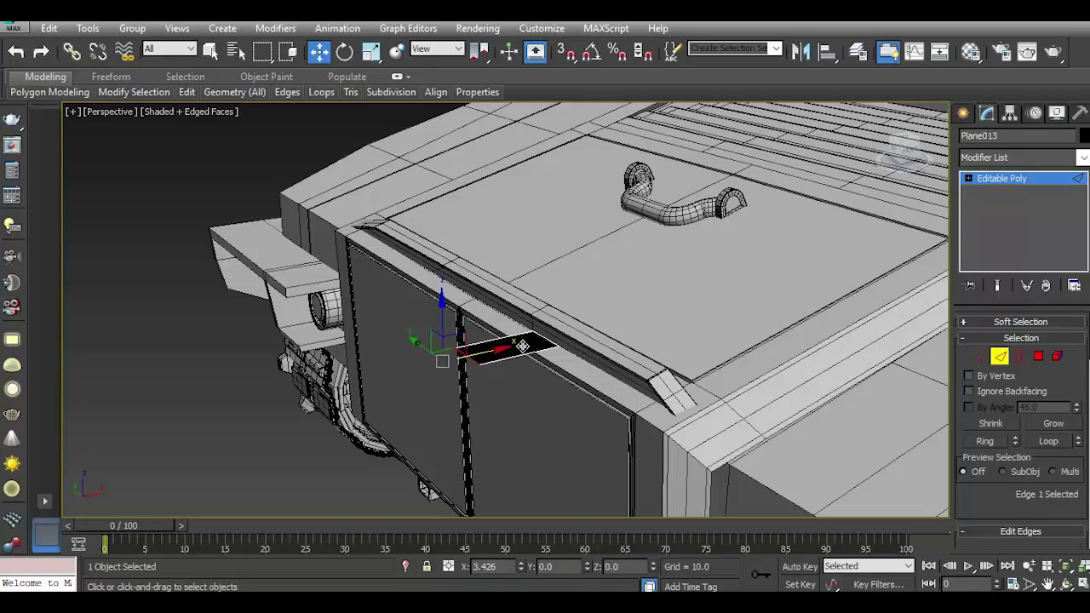
pyautogui.moveTo(522, 345); pyautogui.dragTo(517, 324)
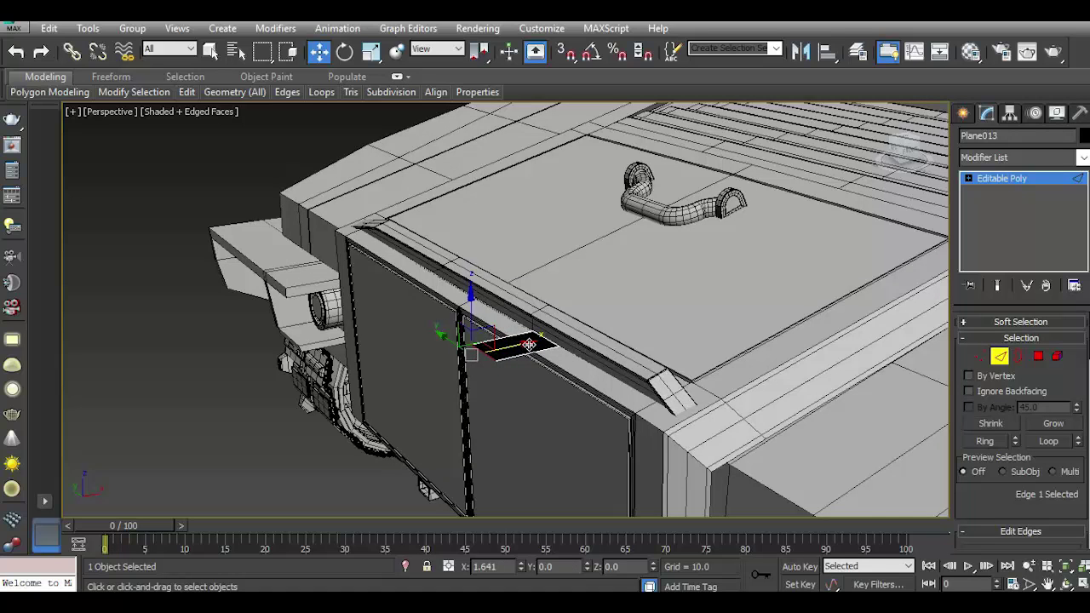
pyautogui.press('f')
pyautogui.scroll(2, 396, 316)
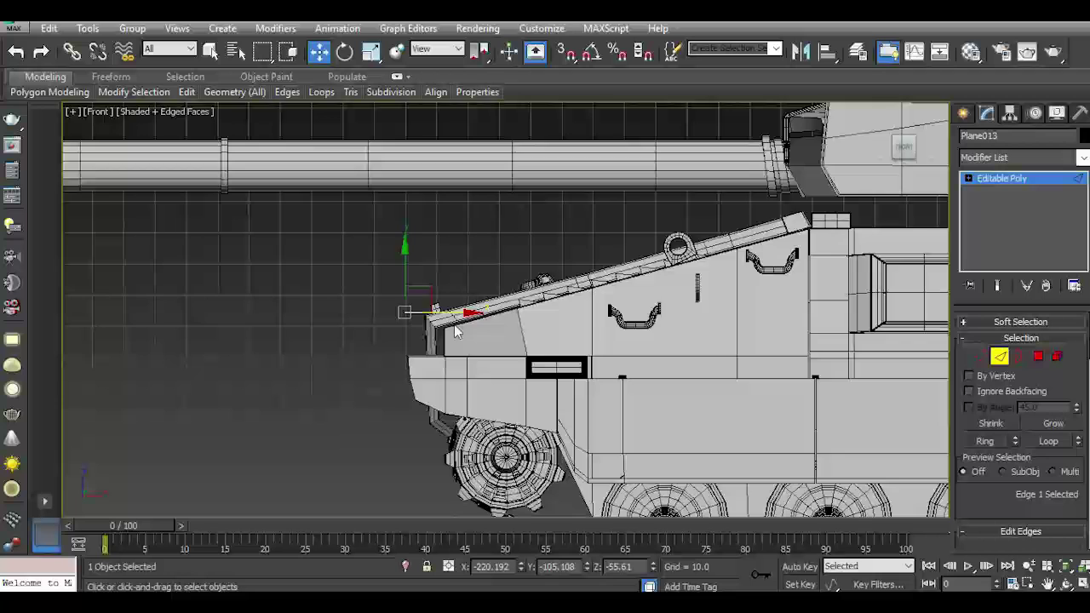
pyautogui.scroll(2, 409, 317)
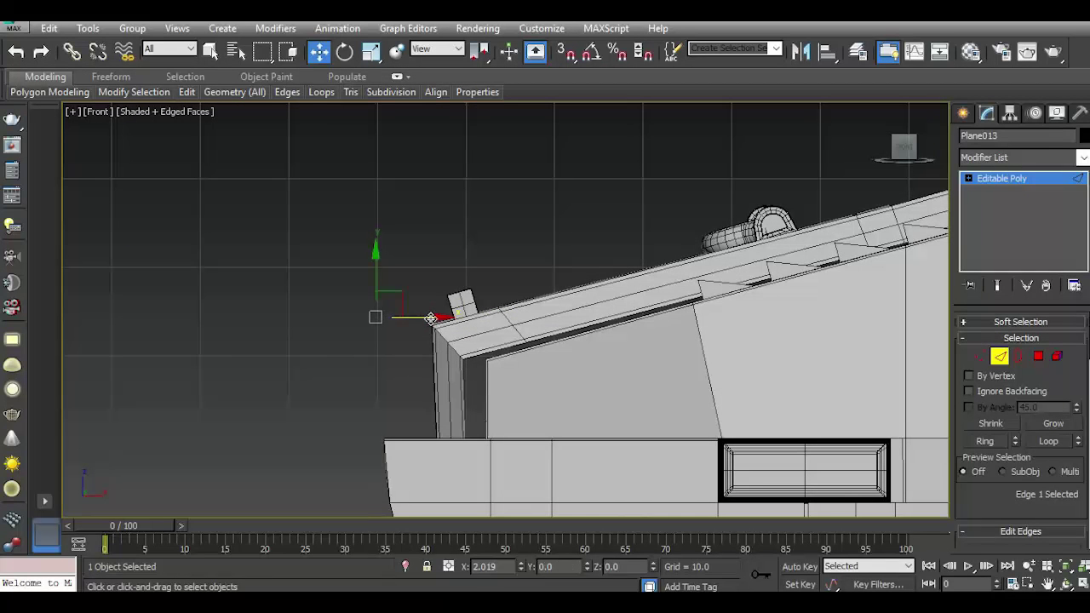
pyautogui.scroll(2, 452, 324)
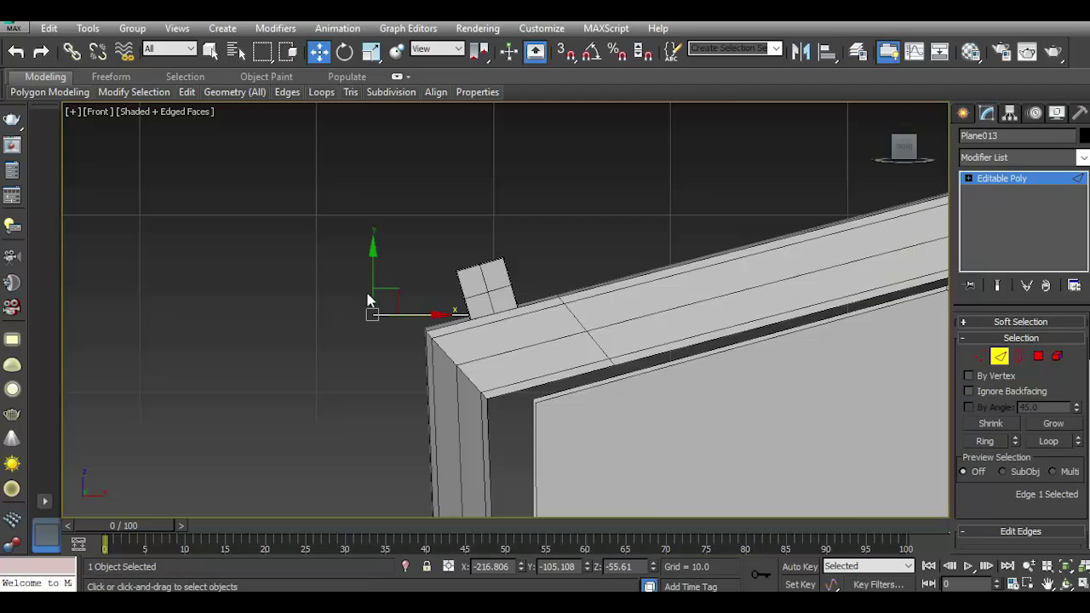
# Drag Plane013's edges down and outward to extend its outline, angling the bottom diagonally.
pyautogui.moveTo(412, 306)
pyautogui.mouseDown()
pyautogui.moveTo(413, 325)
pyautogui.moveTo(431, 333)
pyautogui.mouseUp()
pyautogui.moveTo(381, 290)
pyautogui.mouseDown()
pyautogui.moveTo(381, 324)
pyautogui.moveTo(434, 380)
pyautogui.moveTo(398, 386)
pyautogui.mouseUp()
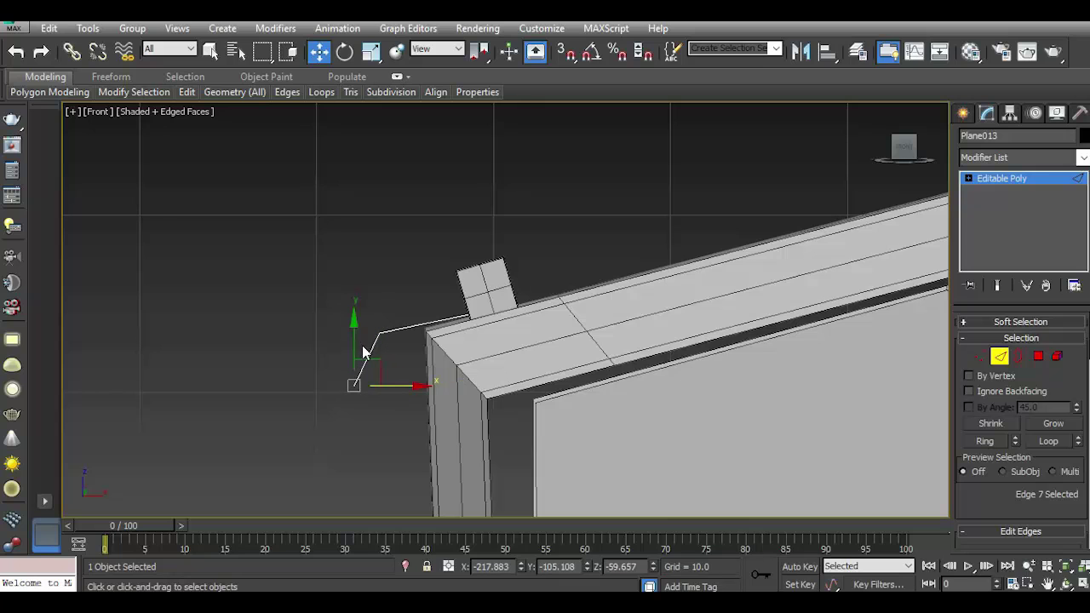
pyautogui.keyDown('shift'); pyautogui.moveTo(351, 339); pyautogui.dragTo(353, 414); pyautogui.keyUp('shift')
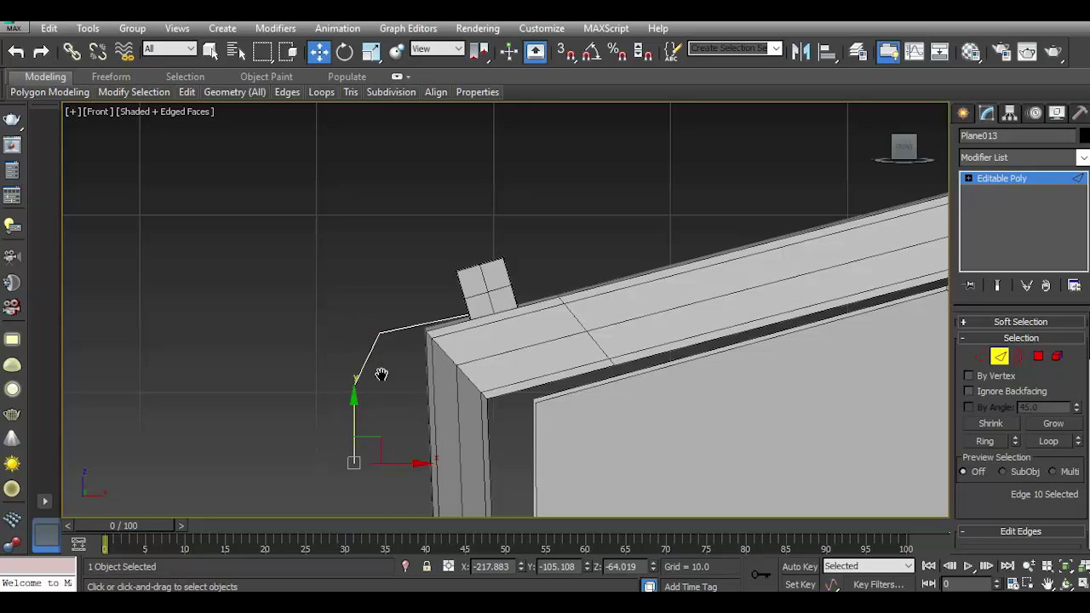
pyautogui.moveTo(382, 375); pyautogui.dragTo(381, 338, button='middle')
pyautogui.keyDown('shift'); pyautogui.moveTo(388, 396); pyautogui.dragTo(462, 407); pyautogui.keyUp('shift')
pyautogui.moveTo(421, 356); pyautogui.dragTo(422, 434)
# Shift two outline vertices sideways and inspect them in the perspective view.
pyautogui.click(980, 355)
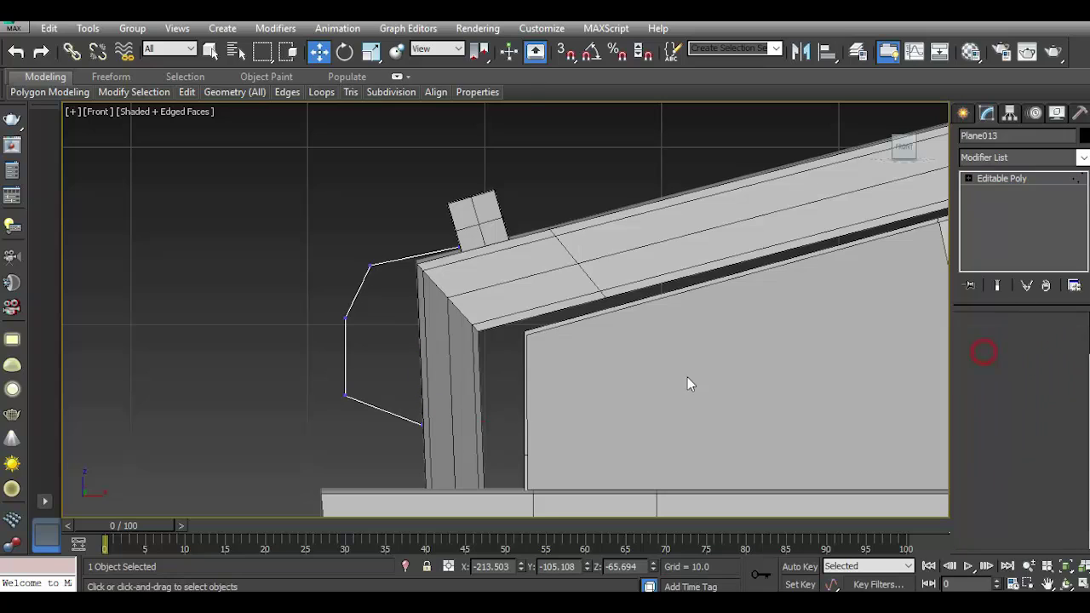
pyautogui.moveTo(385, 428); pyautogui.dragTo(409, 399)
pyautogui.keyDown('ctrl'); pyautogui.click(345, 319); pyautogui.keyUp('ctrl')
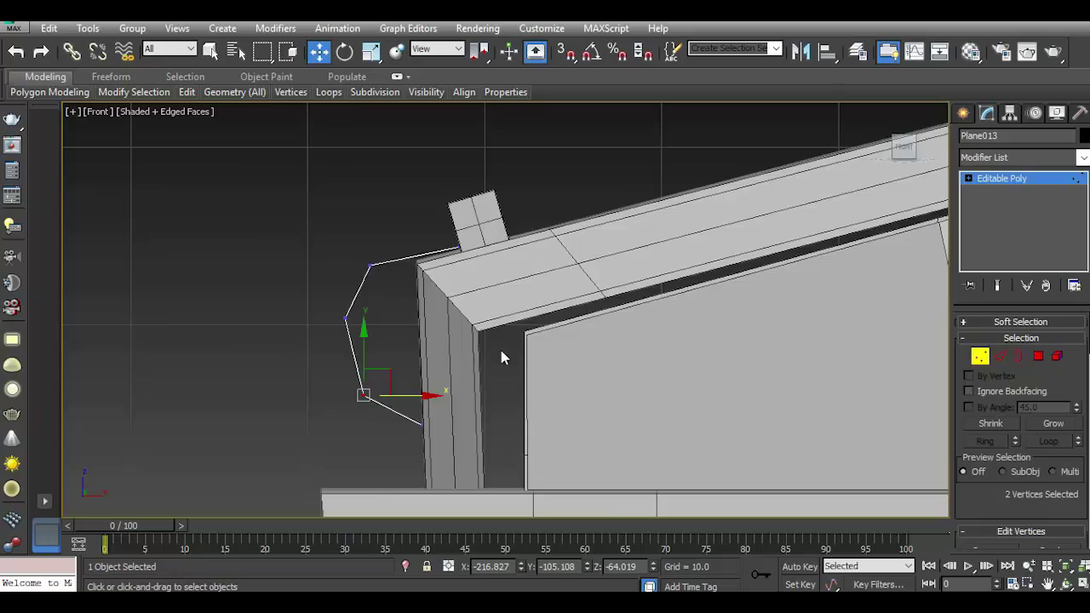
pyautogui.scroll(-2, 511, 345)
pyautogui.press('p')
pyautogui.scroll(-3, 500, 353)
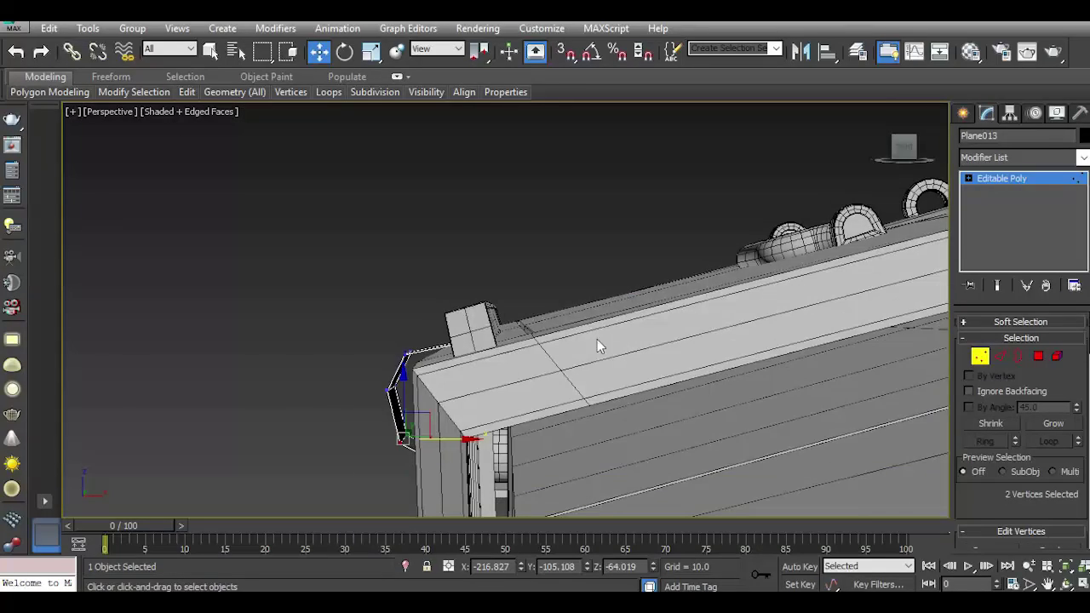
pyautogui.moveTo(895, 151); pyautogui.dragTo(690, 273)
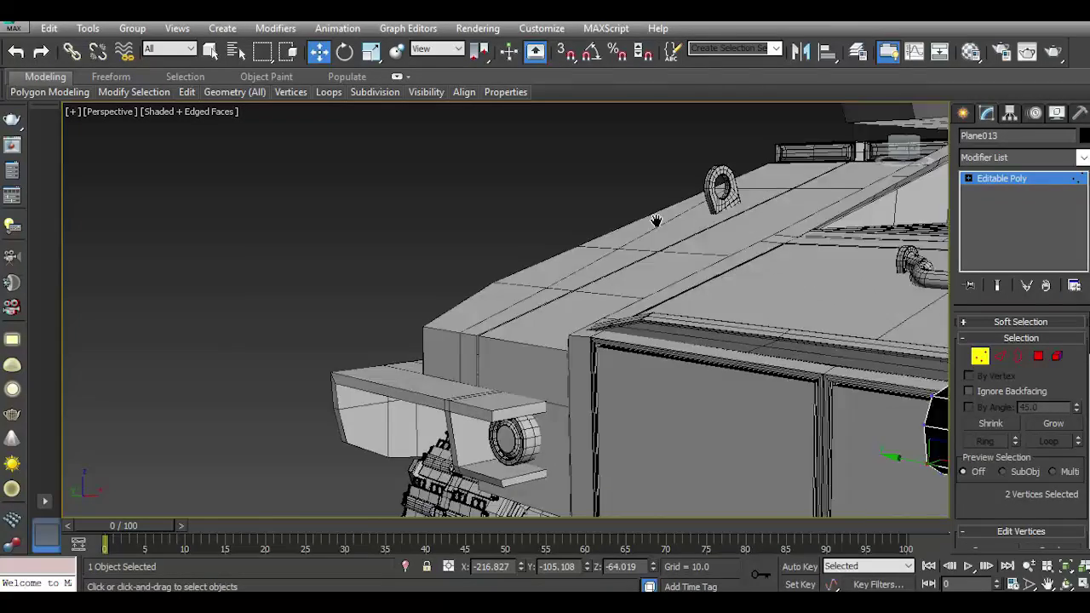
pyautogui.moveTo(690, 273)
pyautogui.mouseDown(button='middle')
pyautogui.moveTo(698, 207)
pyautogui.moveTo(661, 317)
pyautogui.mouseUp(button='middle')
pyautogui.scroll(4, 660, 317)
# Narrow the small section by moving its side edge loop left.
pyautogui.click(998, 359)
pyautogui.doubleClick(627, 330)
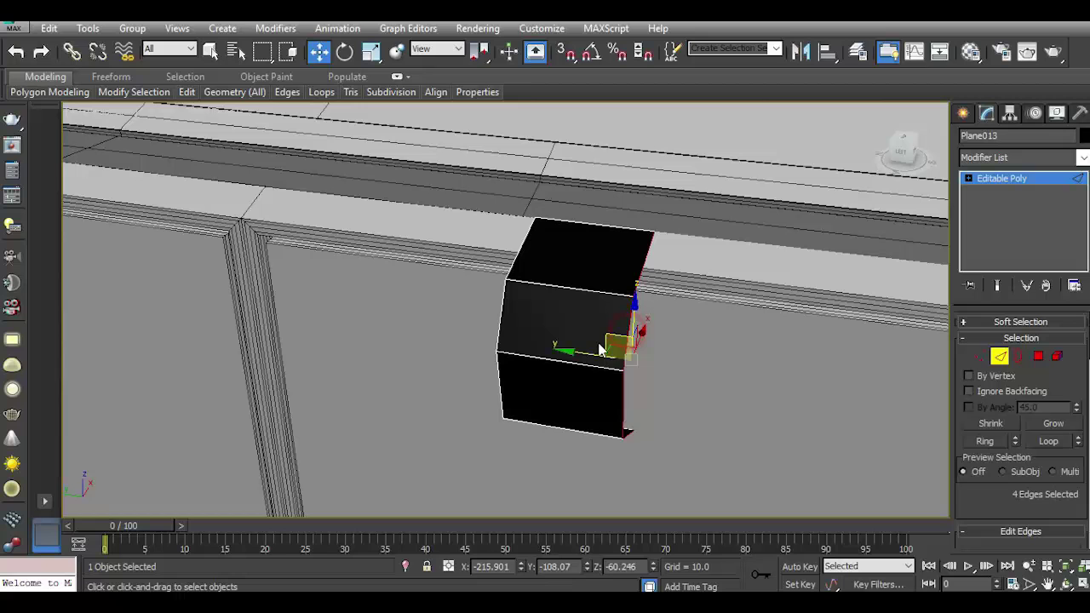
pyautogui.moveTo(630, 341); pyautogui.dragTo(597, 341)
pyautogui.moveTo(903, 153)
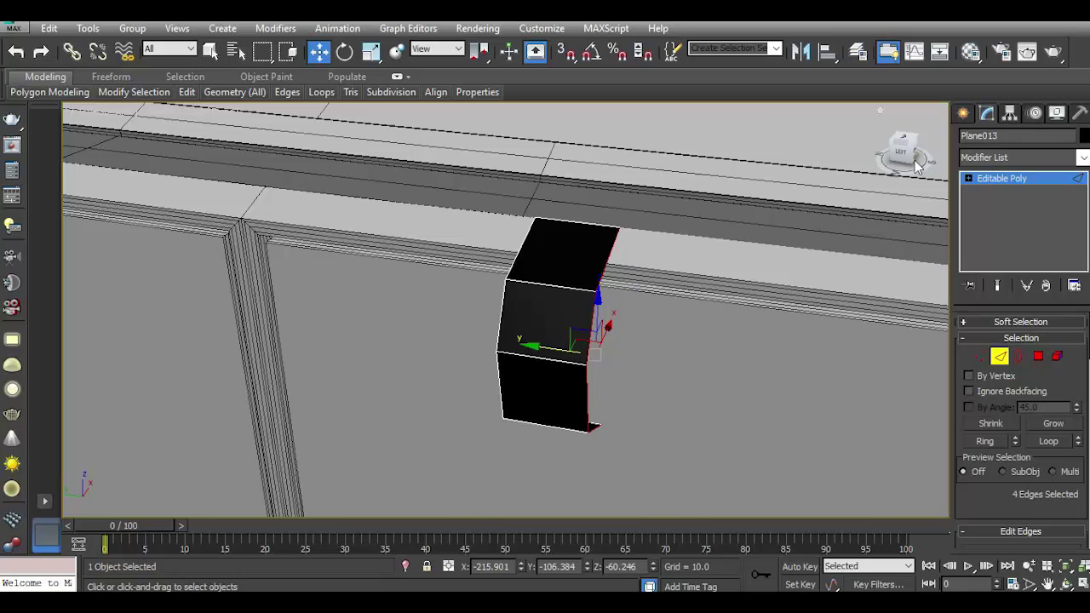
pyautogui.click(905, 159)
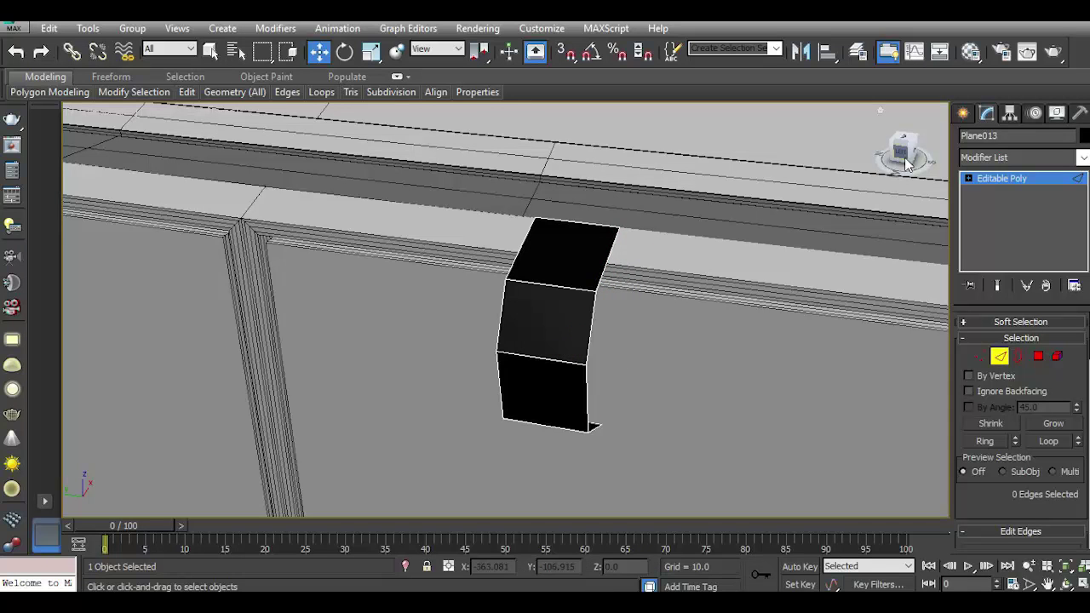
pyautogui.moveTo(904, 153); pyautogui.dragTo(886, 162)
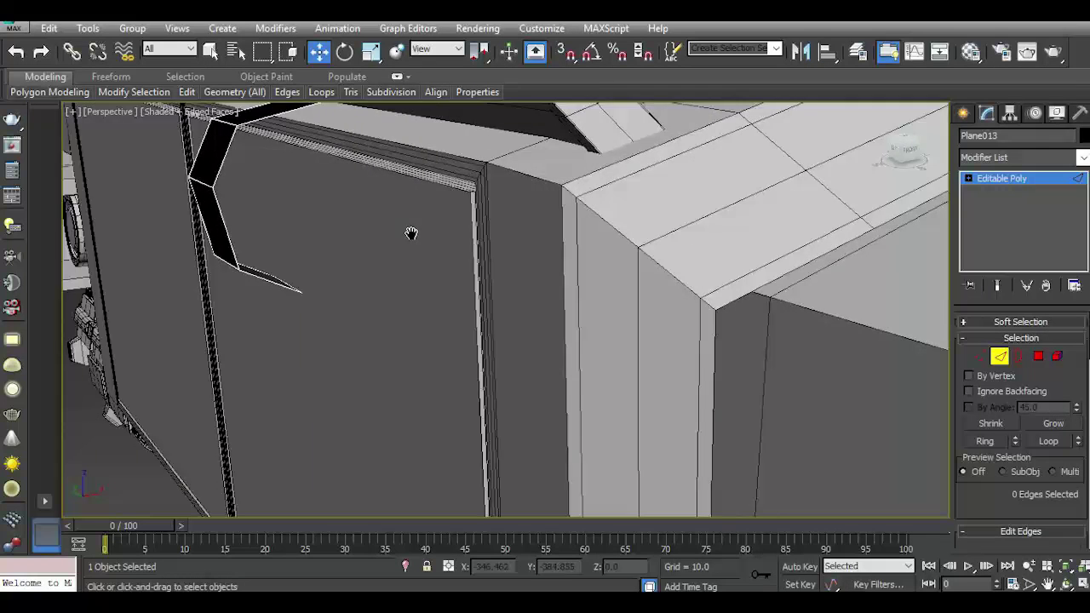
# In Front view, lower the outline's lower vertex, then leave vertex editing.
pyautogui.press('f')
pyautogui.scroll(2, 444, 348)
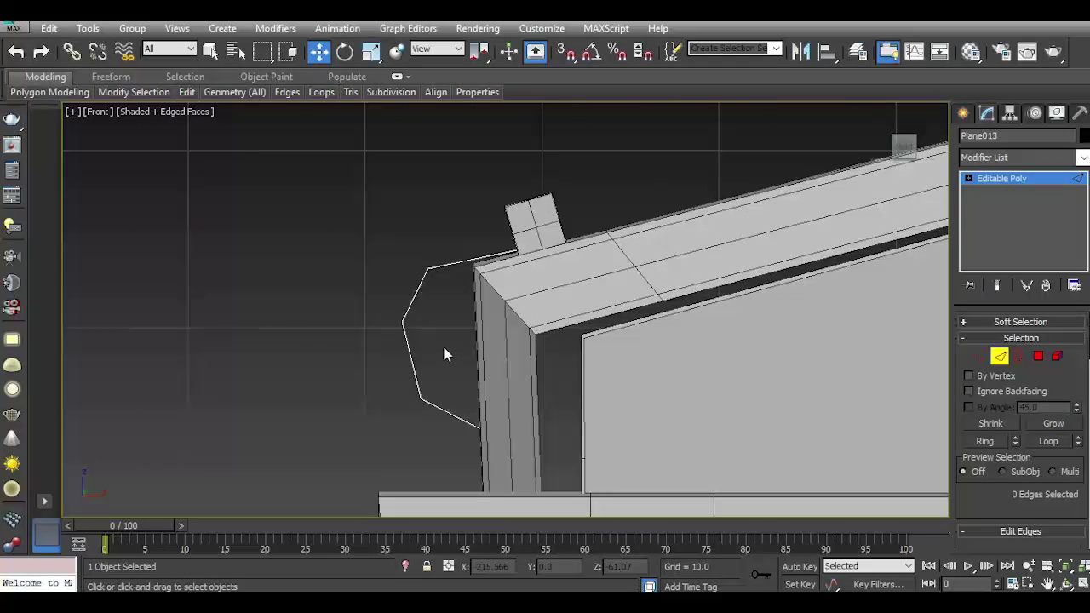
pyautogui.click(979, 355)
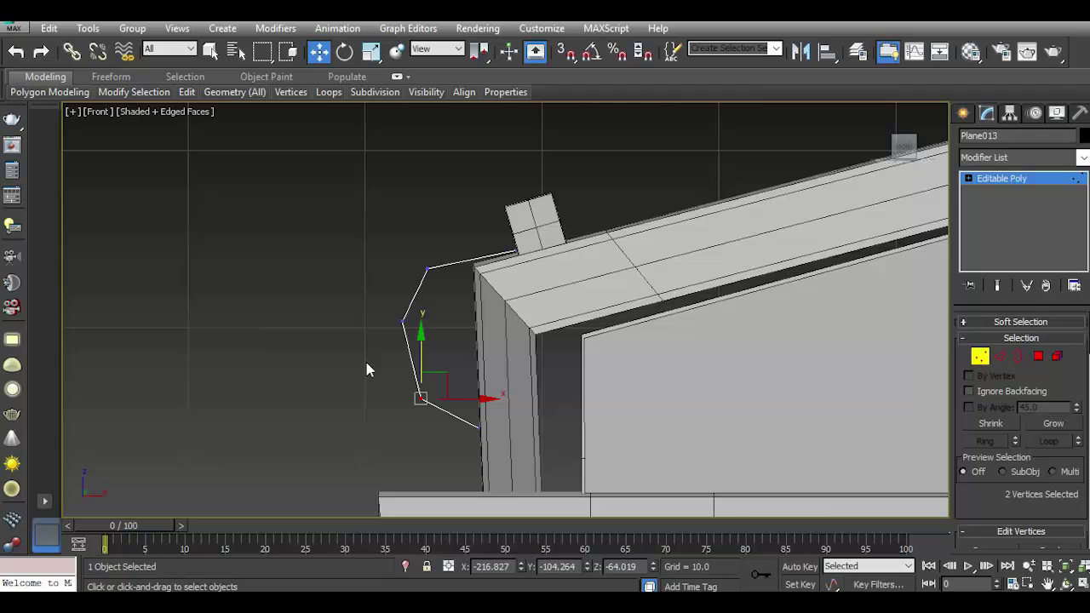
pyautogui.click(399, 321)
pyautogui.moveTo(405, 279); pyautogui.dragTo(405, 303)
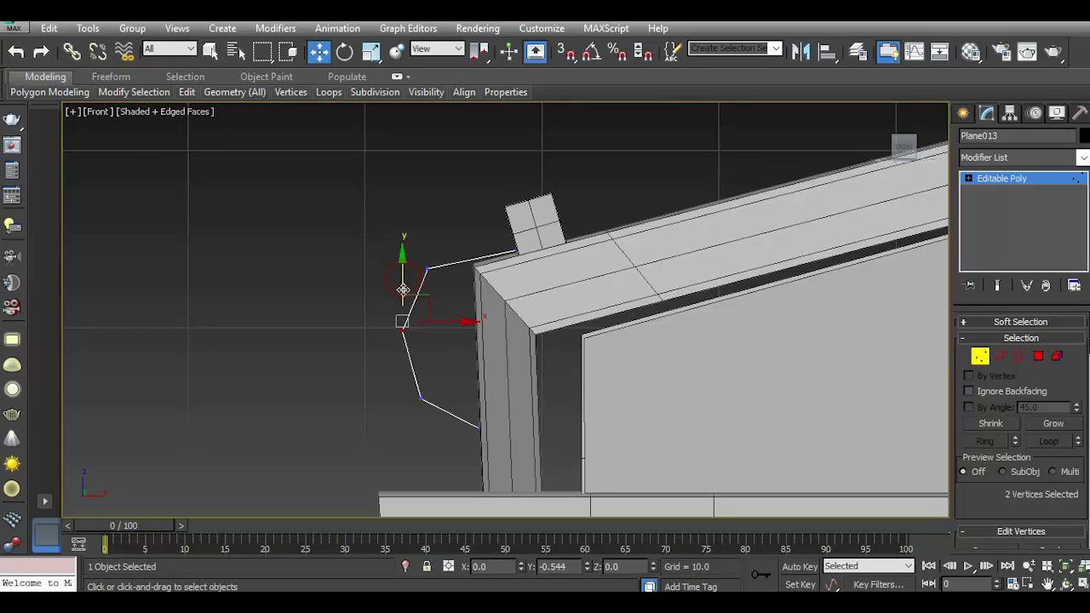
pyautogui.click(1025, 179)
pyautogui.click(1084, 157)
pyautogui.moveTo(1086, 231); pyautogui.dragTo(1087, 395)
pyautogui.scroll(-1, 1086, 394)
# Add a Shell modifier to Plane013 with Inner 1.66 and Outer 0.79.
pyautogui.click(980, 470)
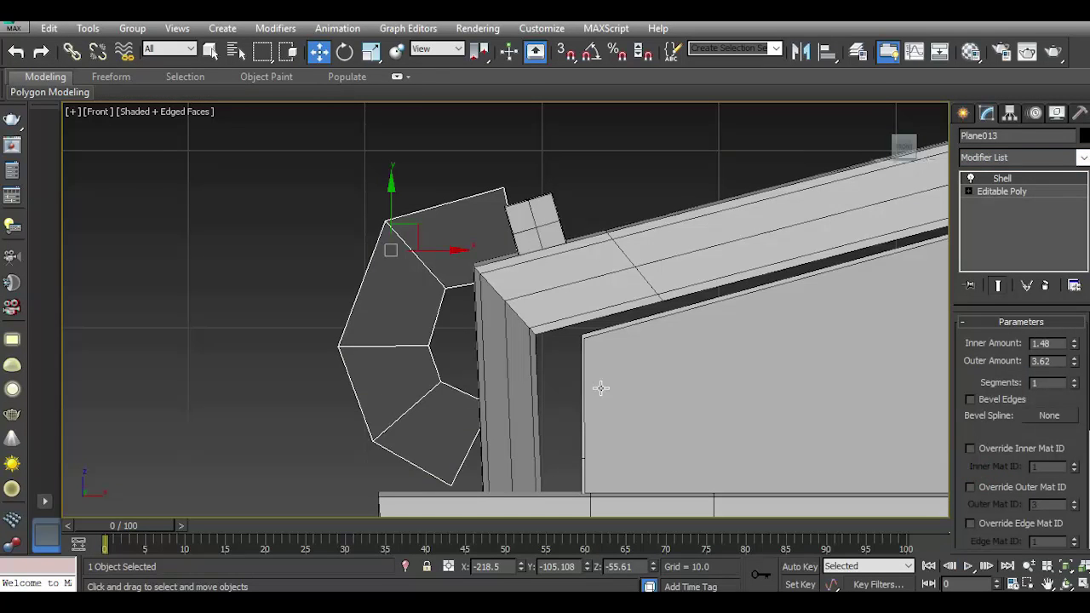
pyautogui.click(970, 192)
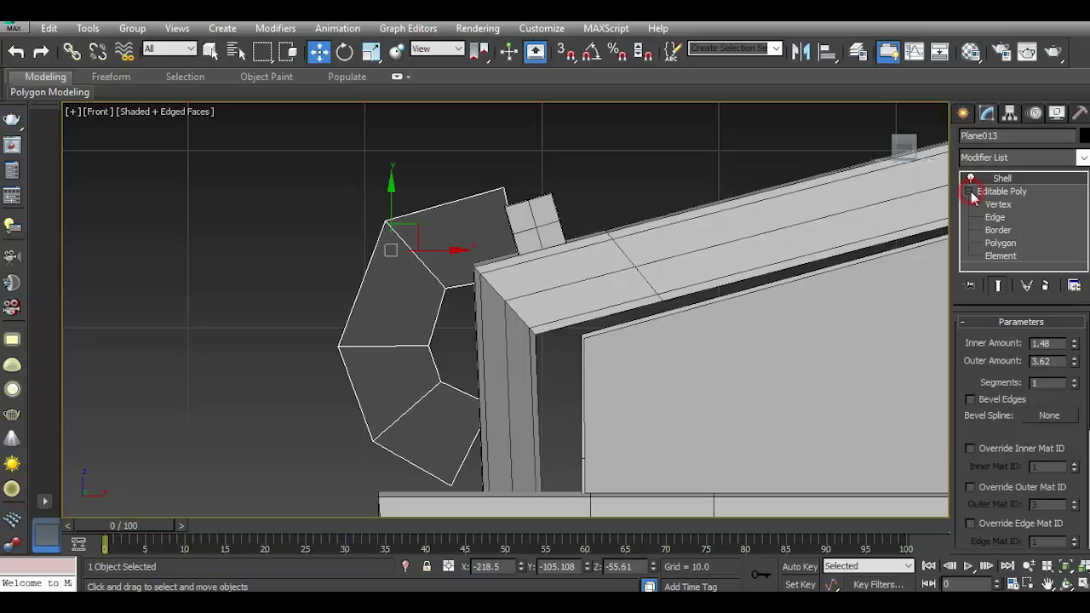
pyautogui.click(998, 205)
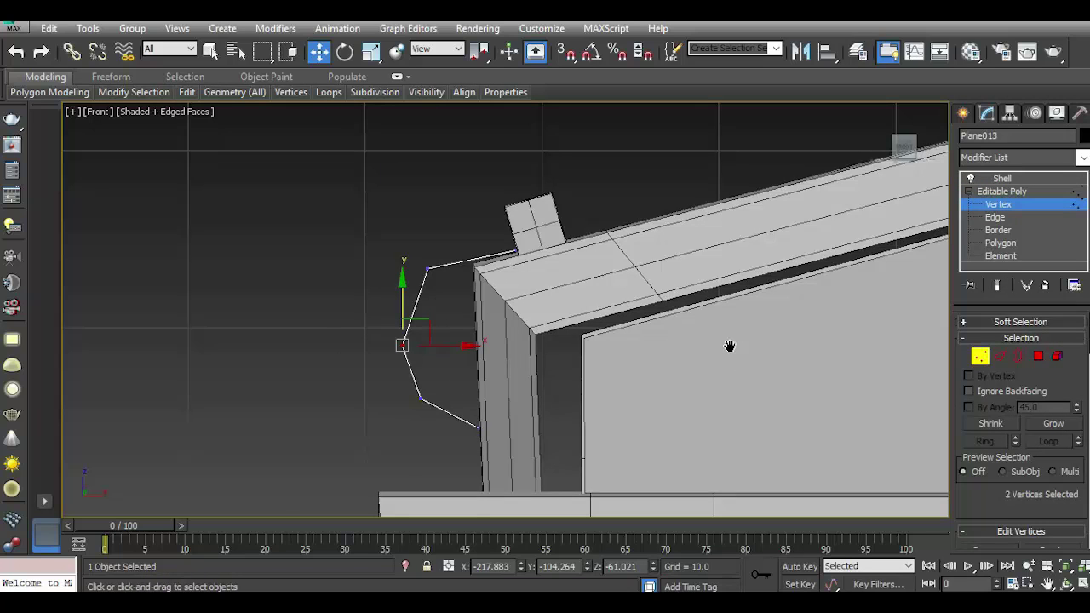
pyautogui.moveTo(731, 353); pyautogui.dragTo(750, 340, button='middle')
pyautogui.click(1002, 179)
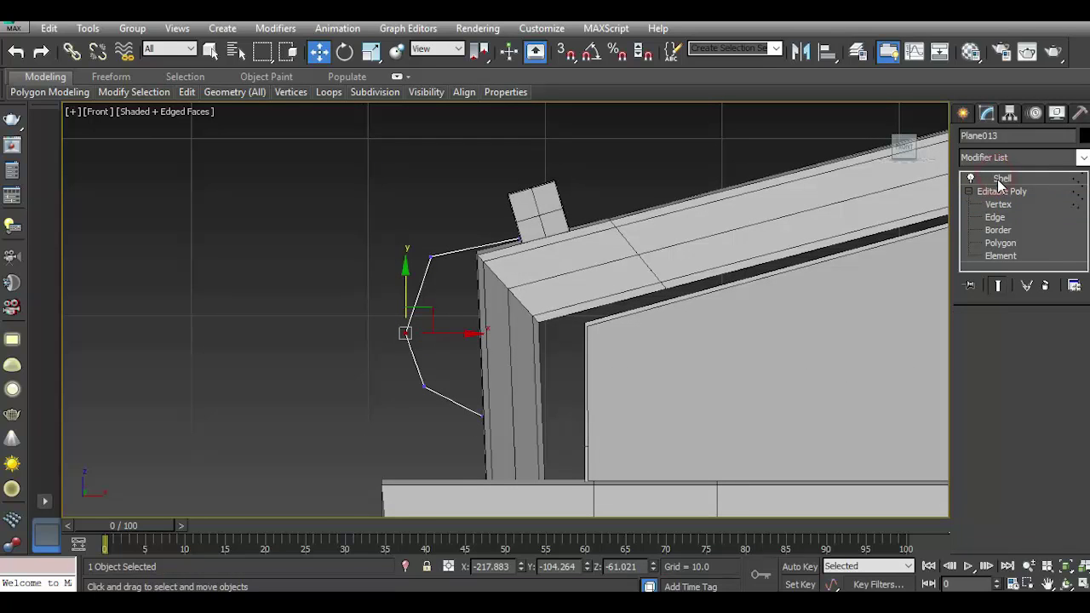
pyautogui.moveTo(1076, 366); pyautogui.dragTo(1018, 503)
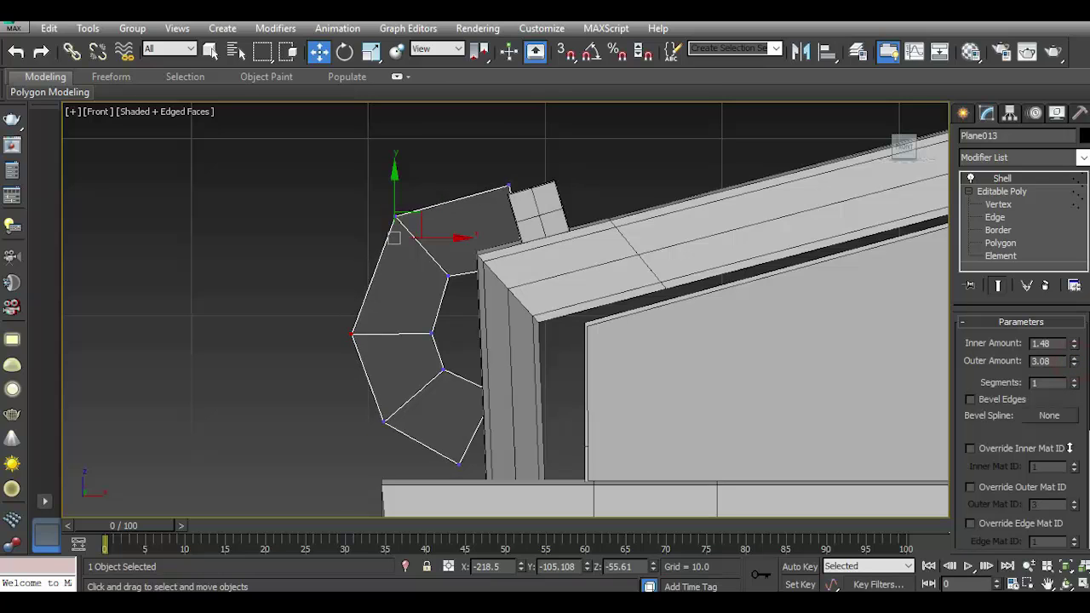
pyautogui.moveTo(1075, 361); pyautogui.dragTo(1080, 383)
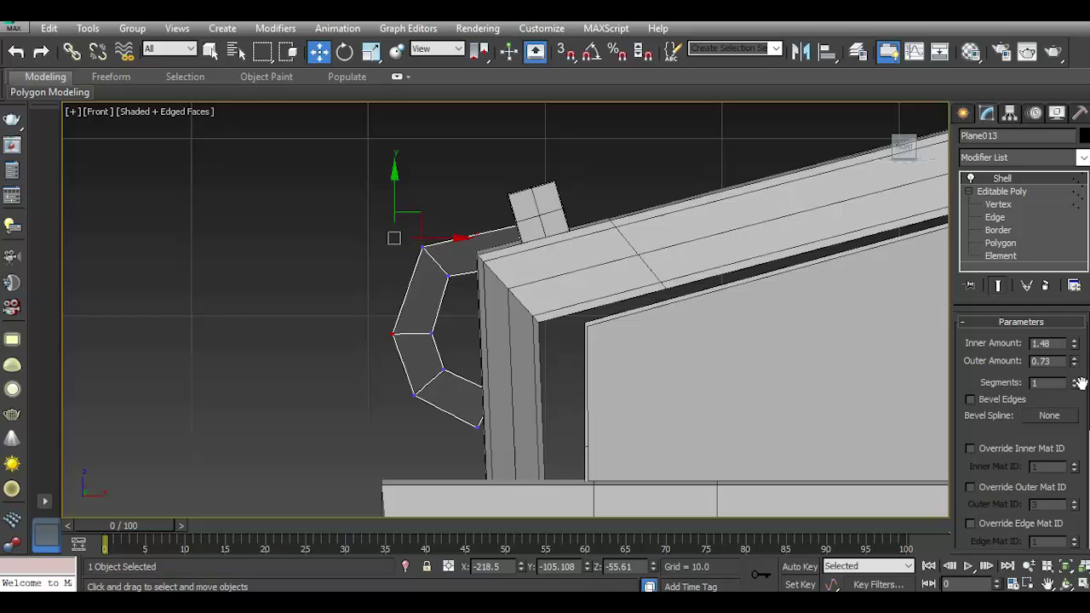
pyautogui.moveTo(1075, 345)
pyautogui.mouseDown()
pyautogui.moveTo(1068, 324)
pyautogui.moveTo(1072, 339)
pyautogui.mouseUp()
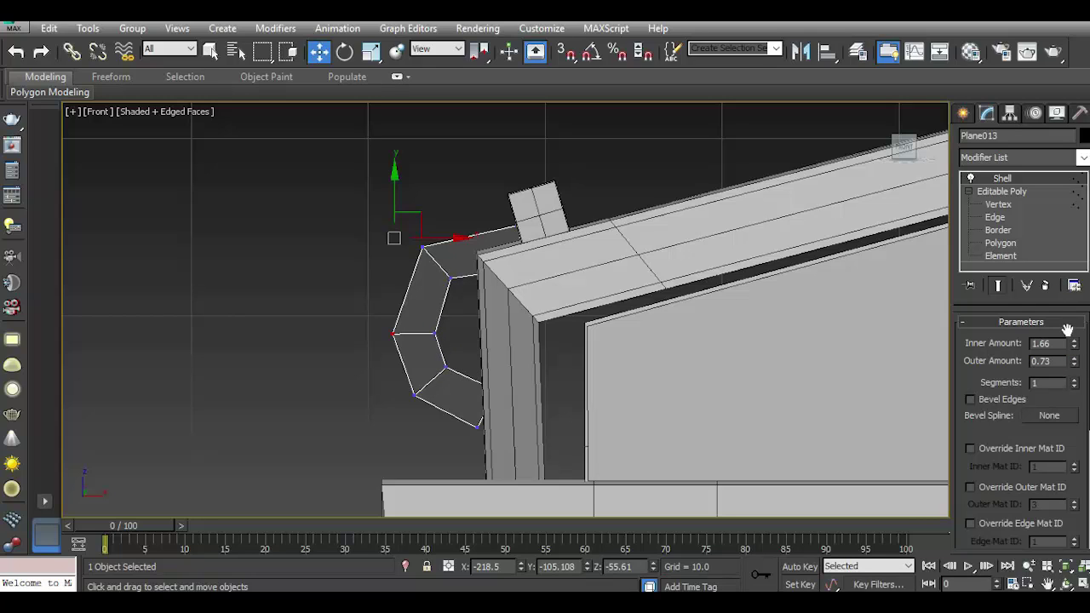
pyautogui.moveTo(1077, 365); pyautogui.dragTo(1075, 362)
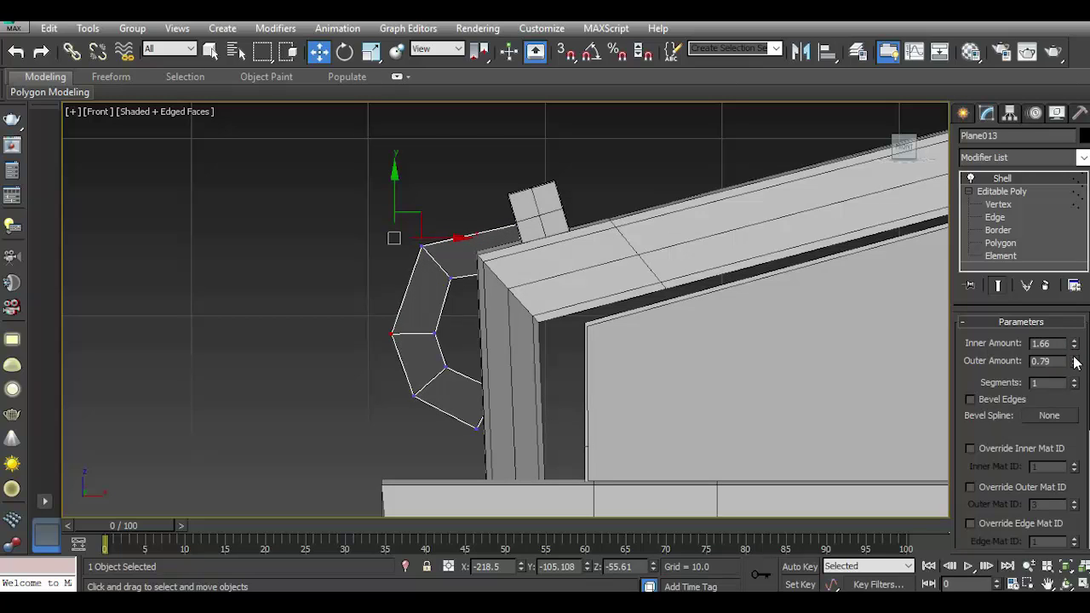
# Shift four outline vertices beneath the Shell to the right, undoing one stray move.
pyautogui.click(998, 204)
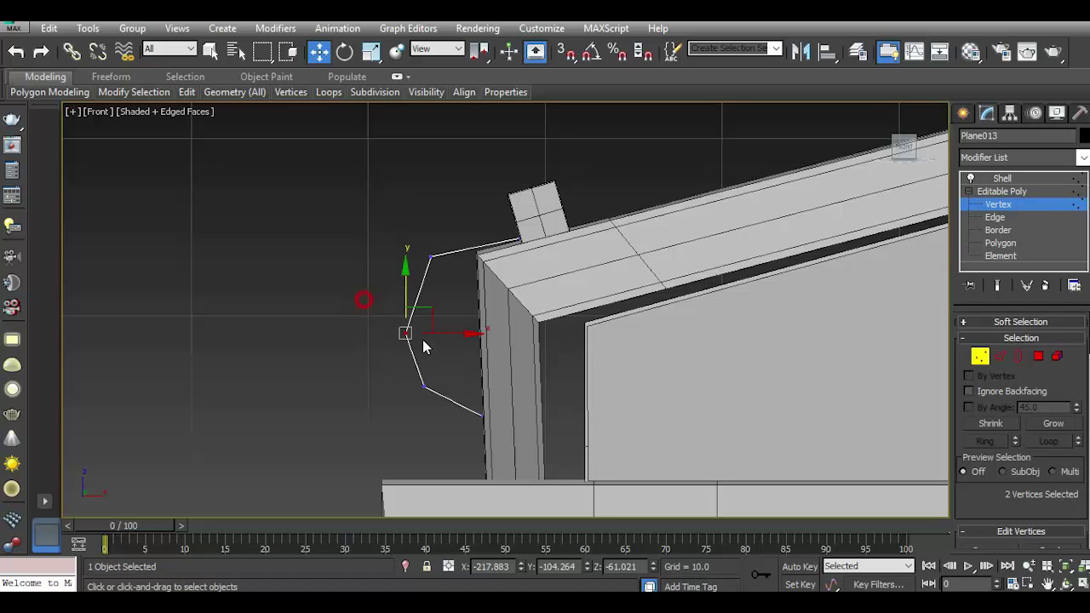
pyautogui.moveTo(460, 334); pyautogui.dragTo(478, 334)
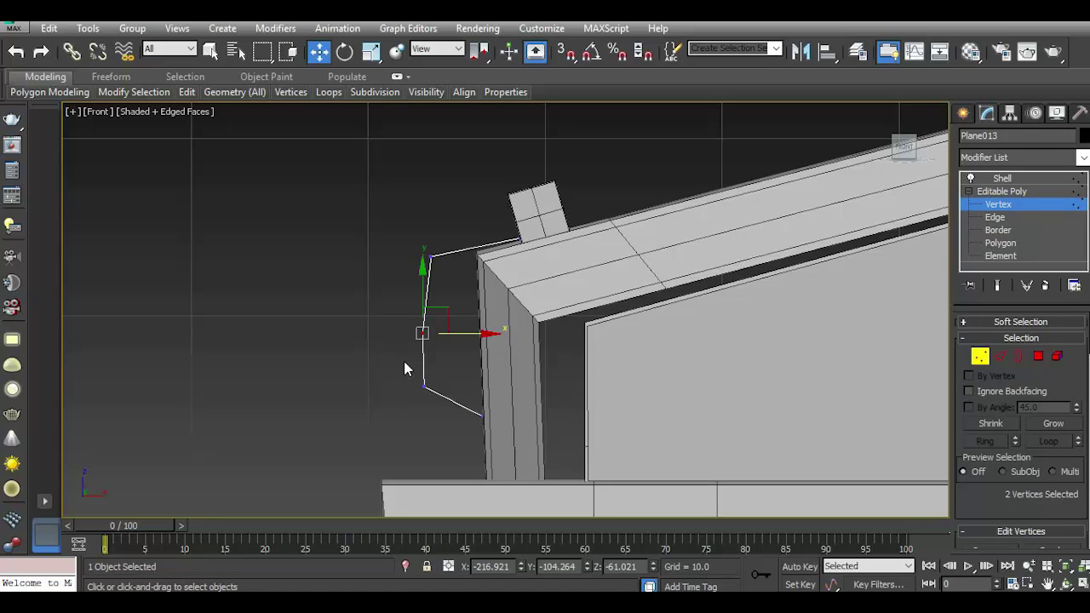
pyautogui.moveTo(485, 418); pyautogui.dragTo(454, 418)
pyautogui.moveTo(487, 360); pyautogui.dragTo(498, 361)
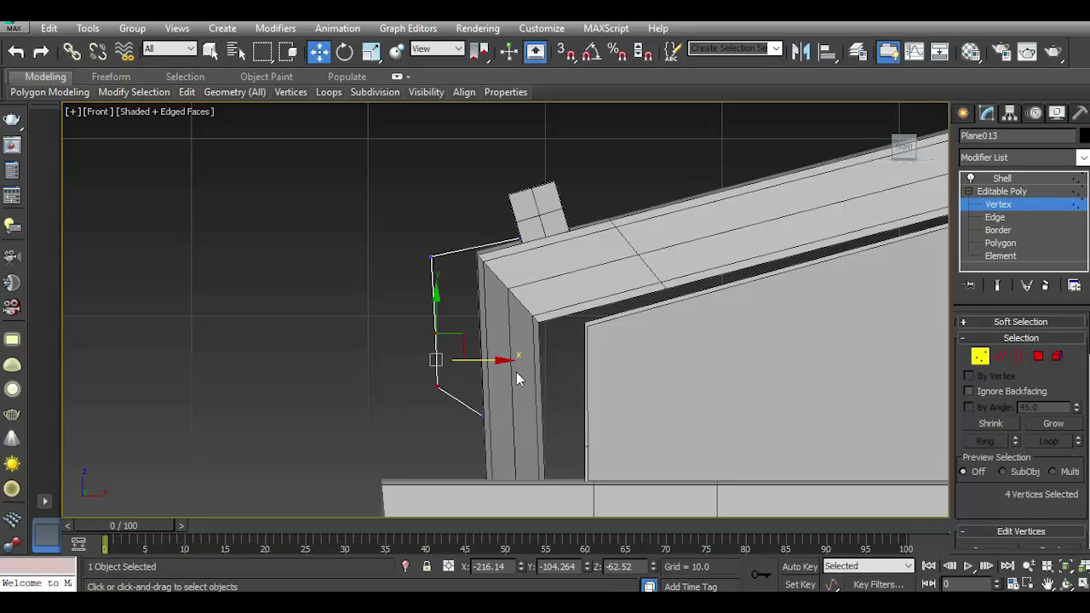
pyautogui.moveTo(454, 352)
pyautogui.mouseDown()
pyautogui.moveTo(462, 365)
pyautogui.moveTo(452, 329)
pyautogui.mouseUp()
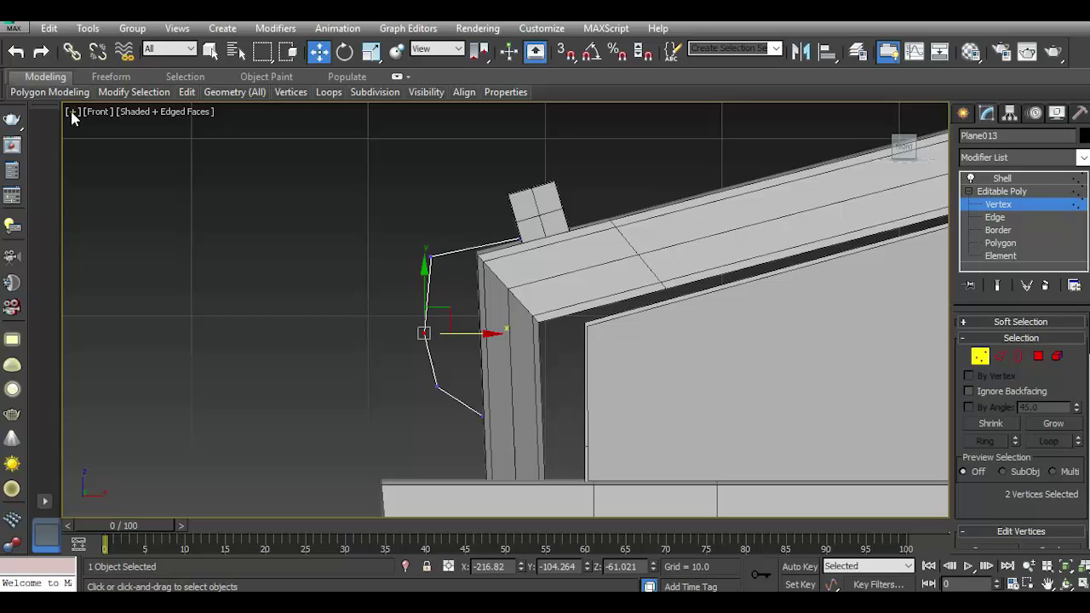
pyautogui.click(17, 53)
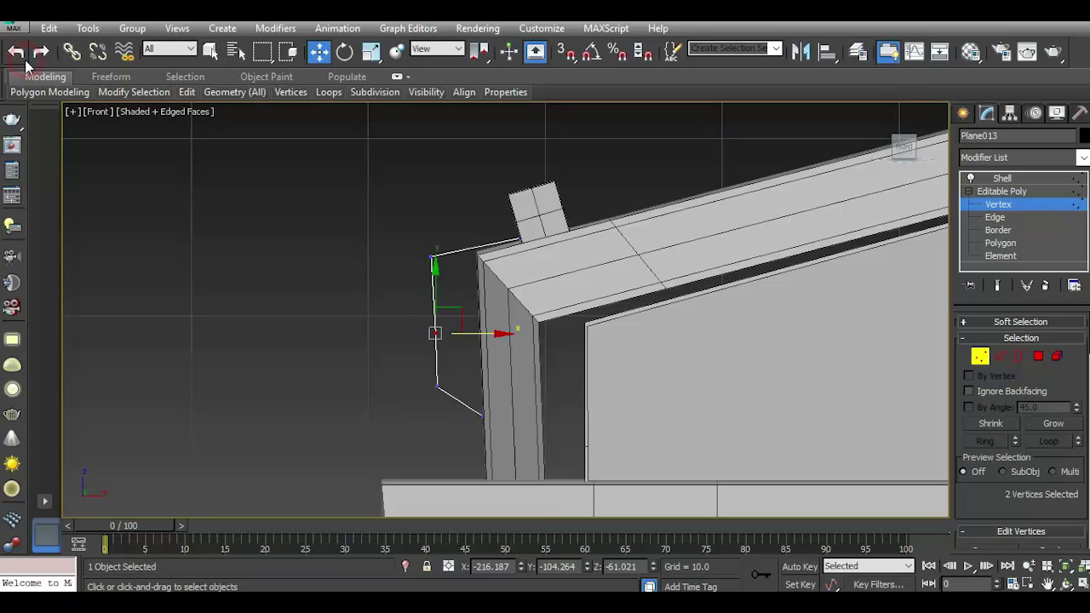
# Collapse the Shell stack and convert Plane013 to an Editable Poly.
pyautogui.click(995, 182)
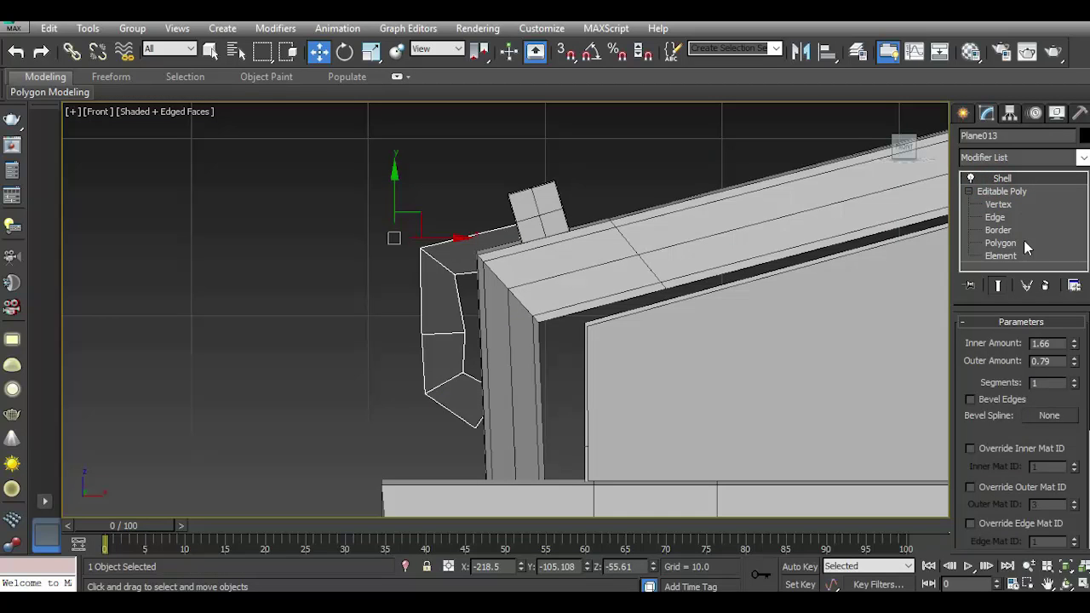
pyautogui.rightClick(1005, 195)
pyautogui.click(993, 344)
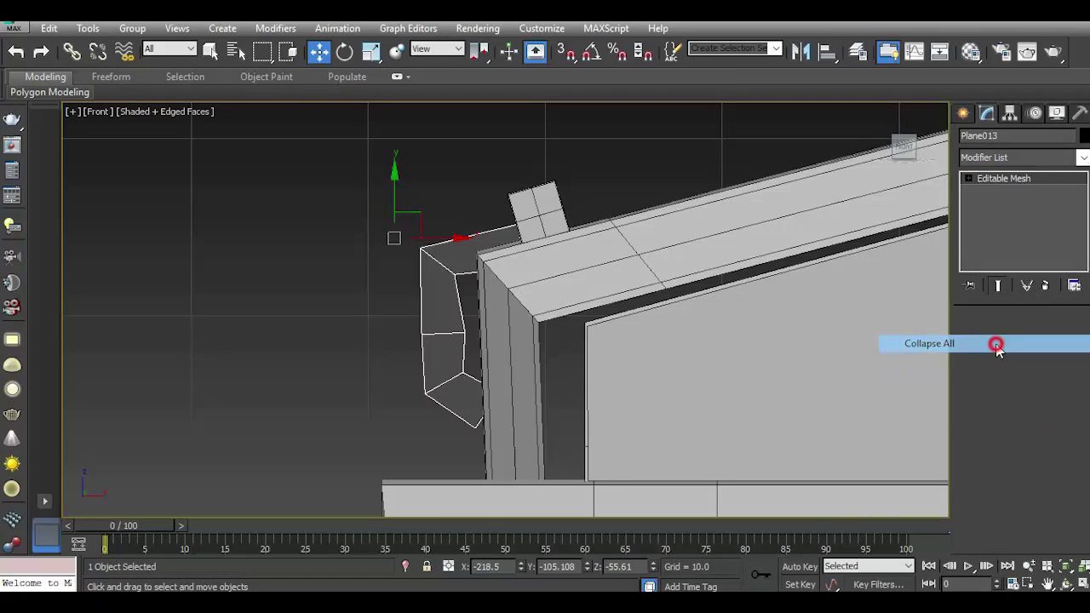
pyautogui.rightClick(1052, 214)
pyautogui.click(1000, 345)
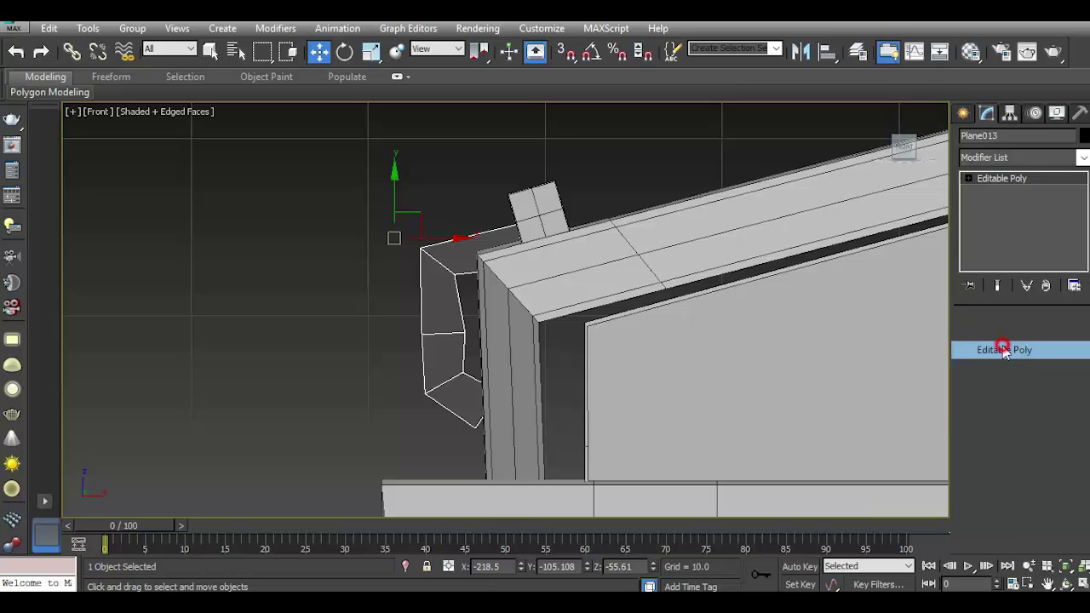
# Nudge the thickened piece's inner vertex left and its bottom vertex right.
pyautogui.click(981, 356)
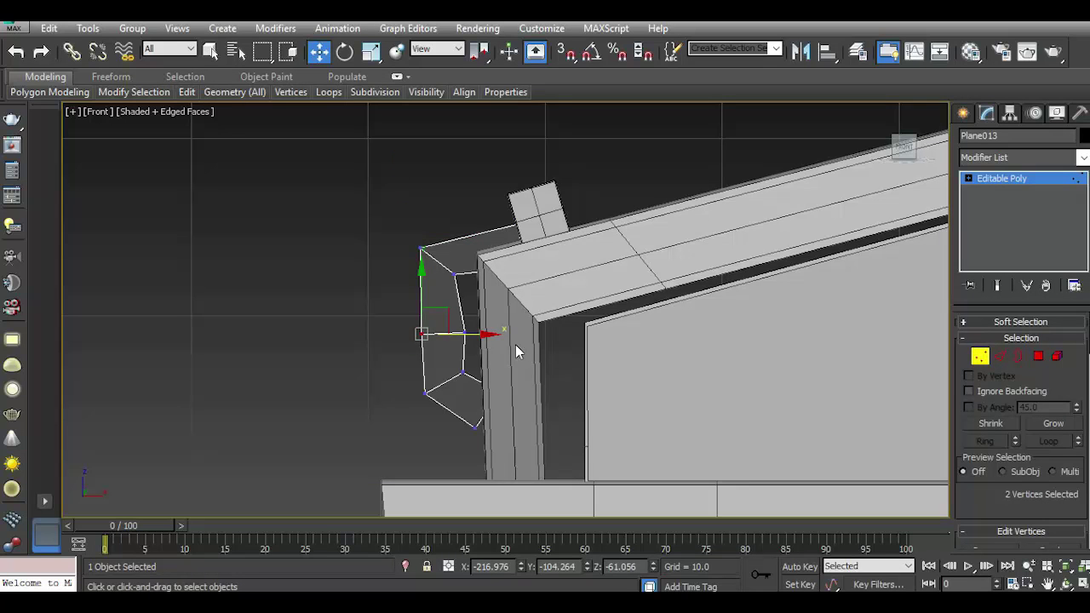
pyautogui.scroll(2, 462, 341)
pyautogui.hotkey('ctrl', 'z')
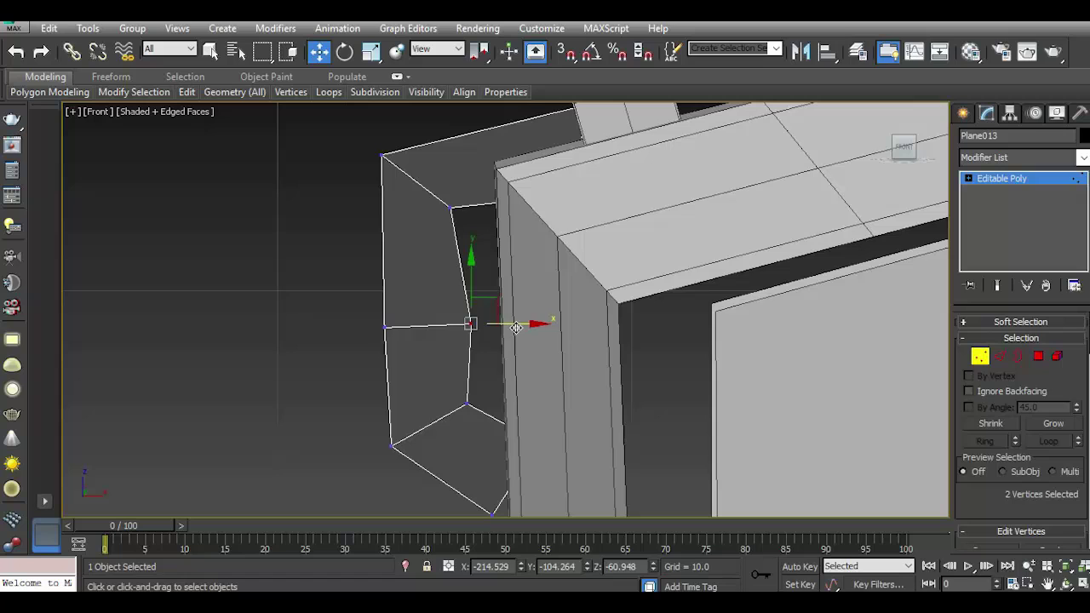
pyautogui.moveTo(517, 327); pyautogui.dragTo(500, 328)
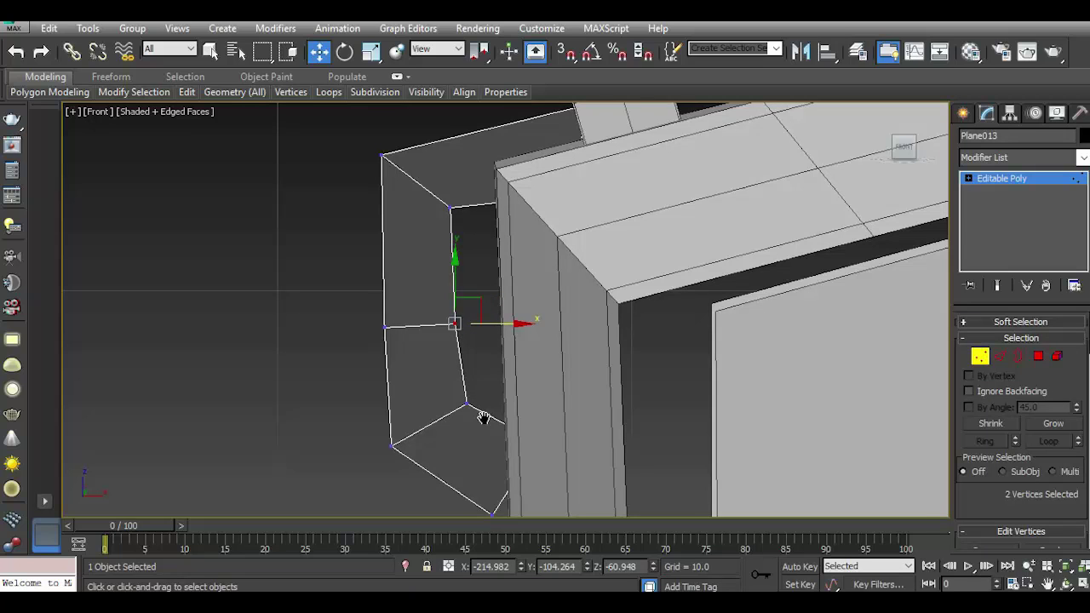
pyautogui.moveTo(483, 417); pyautogui.dragTo(501, 451, button='middle')
pyautogui.moveTo(540, 490); pyautogui.dragTo(538, 489)
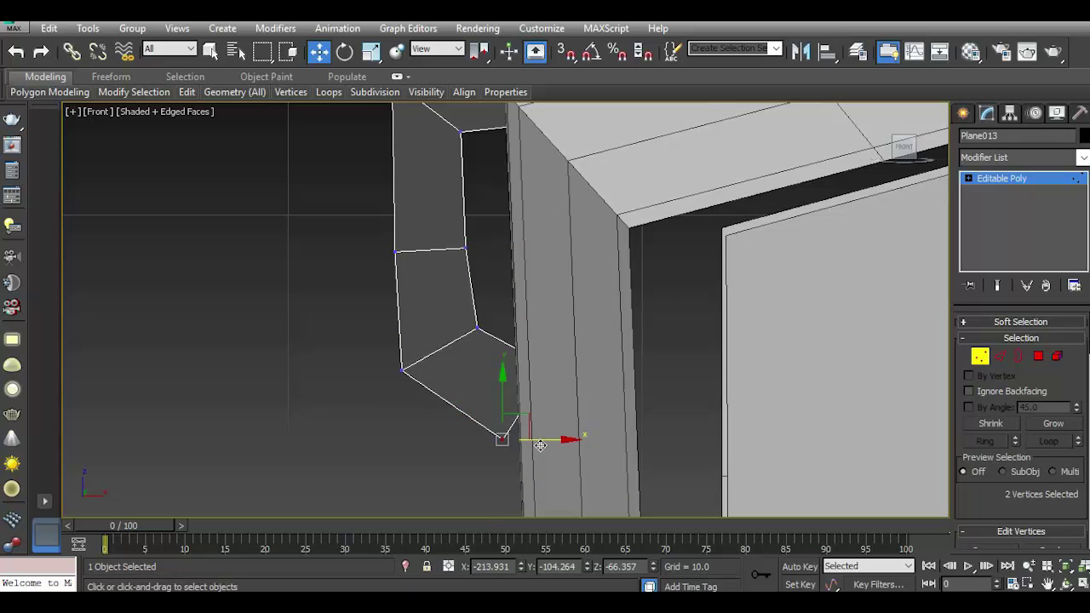
pyautogui.moveTo(544, 439); pyautogui.dragTo(562, 439)
# Move a bottom vertex and raise the bracket's top-corner vertex slightly.
pyautogui.moveTo(475, 405); pyautogui.dragTo(450, 459, button='middle')
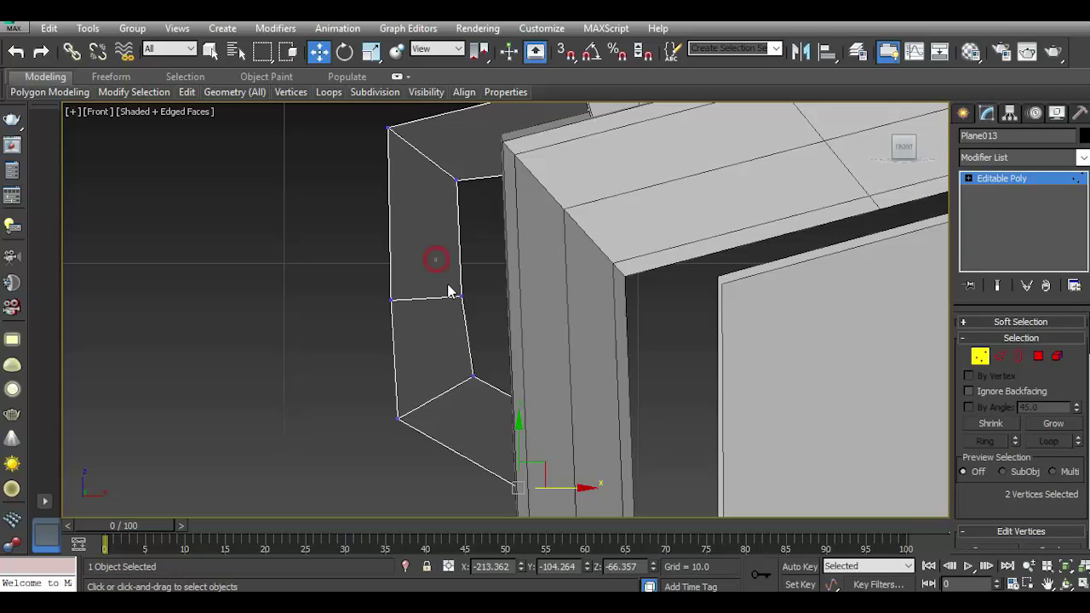
pyautogui.moveTo(455, 365); pyautogui.dragTo(479, 385)
pyautogui.moveTo(467, 345); pyautogui.dragTo(466, 363)
pyautogui.scroll(-2, 444, 398)
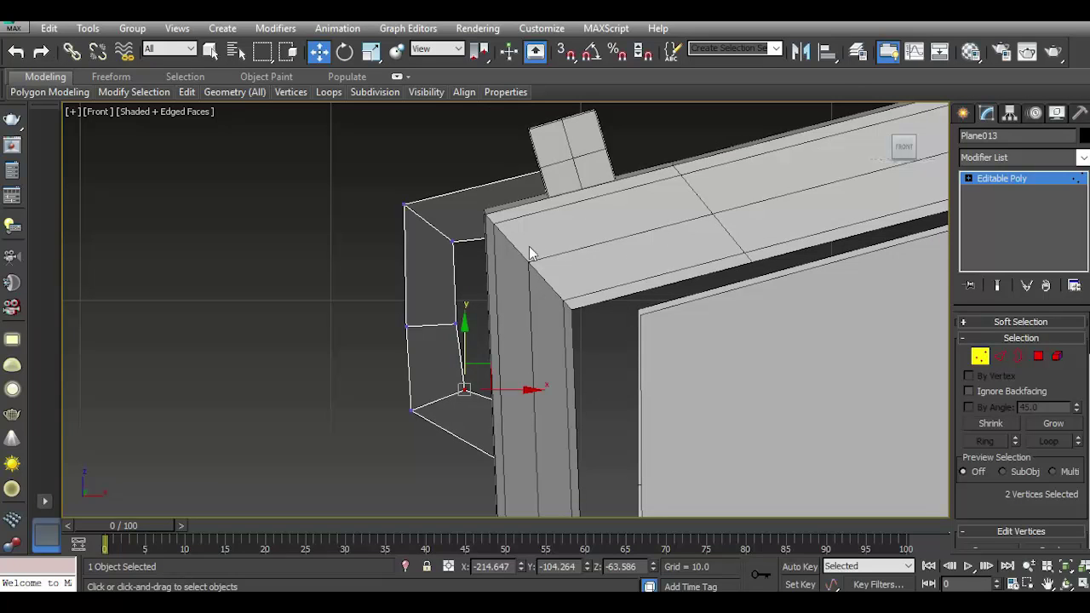
pyautogui.moveTo(516, 214); pyautogui.dragTo(658, 321)
pyautogui.moveTo(553, 201); pyautogui.dragTo(523, 219)
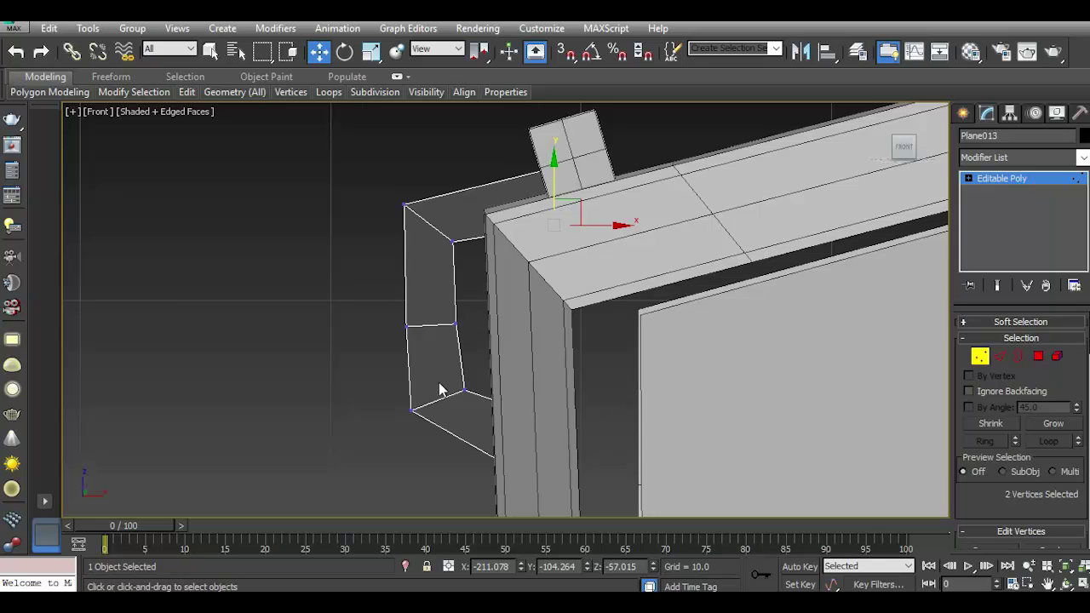
pyautogui.scroll(-1, 440, 389)
# Switch to Perspective and orbit around to inspect the bracket panel.
pyautogui.press('p')
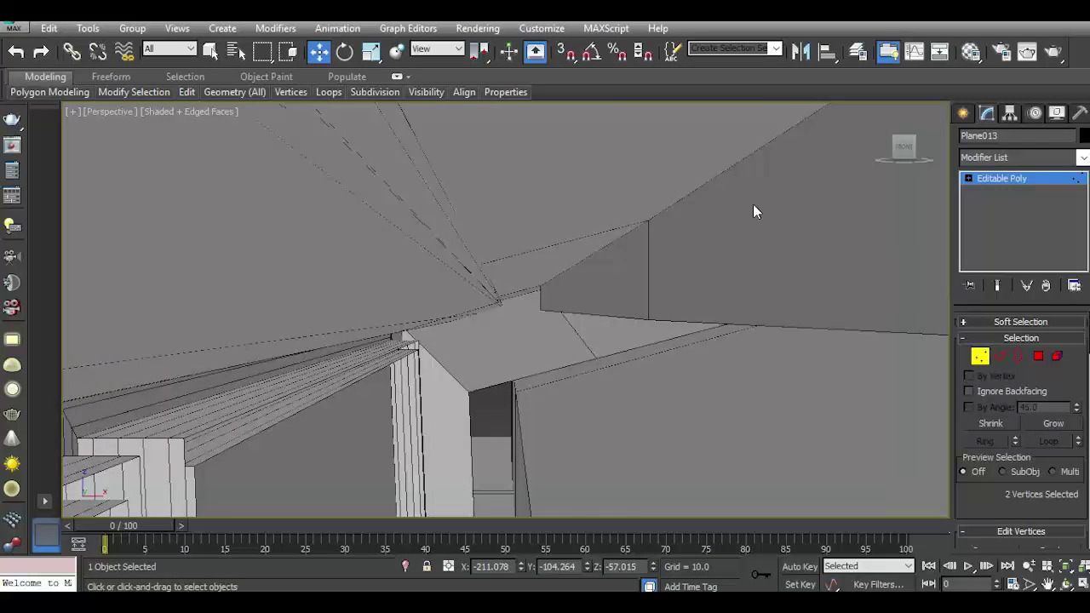
pyautogui.keyDown('alt'); pyautogui.moveTo(753, 204); pyautogui.dragTo(889, 172, button='middle'); pyautogui.keyUp('alt')
pyautogui.click(899, 162)
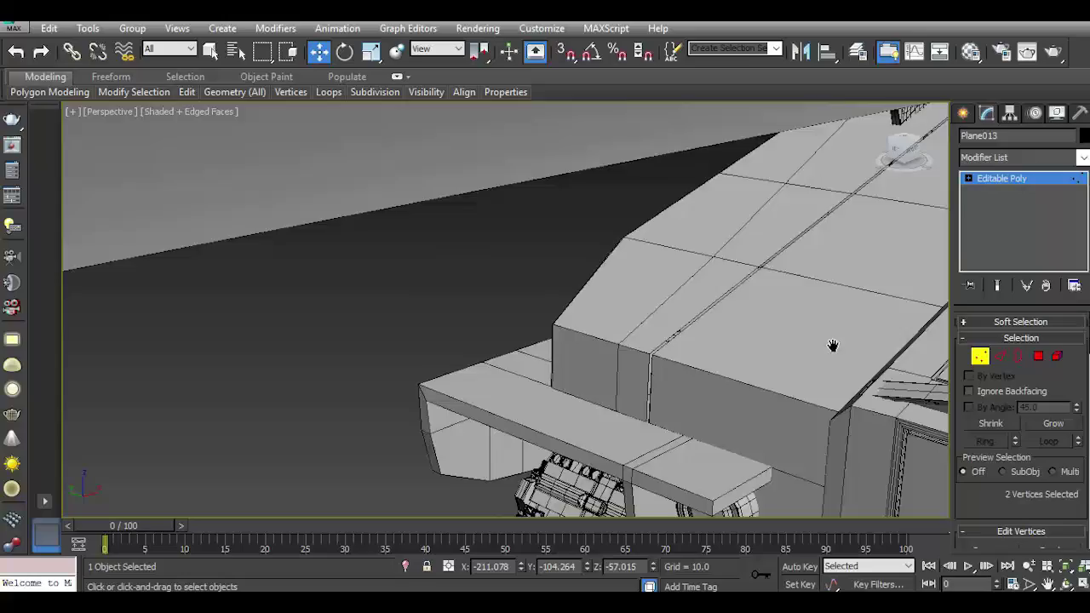
pyautogui.keyDown('alt'); pyautogui.moveTo(852, 256); pyautogui.dragTo(489, 224, button='middle'); pyautogui.keyUp('alt')
pyautogui.scroll(-2, 490, 223)
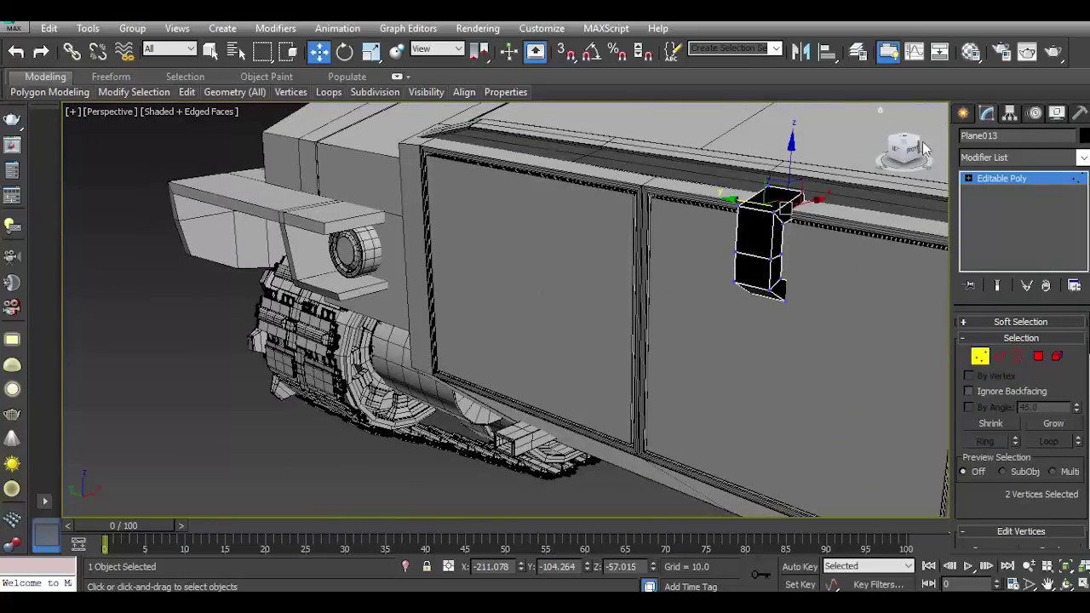
pyautogui.moveTo(925, 149); pyautogui.dragTo(895, 220)
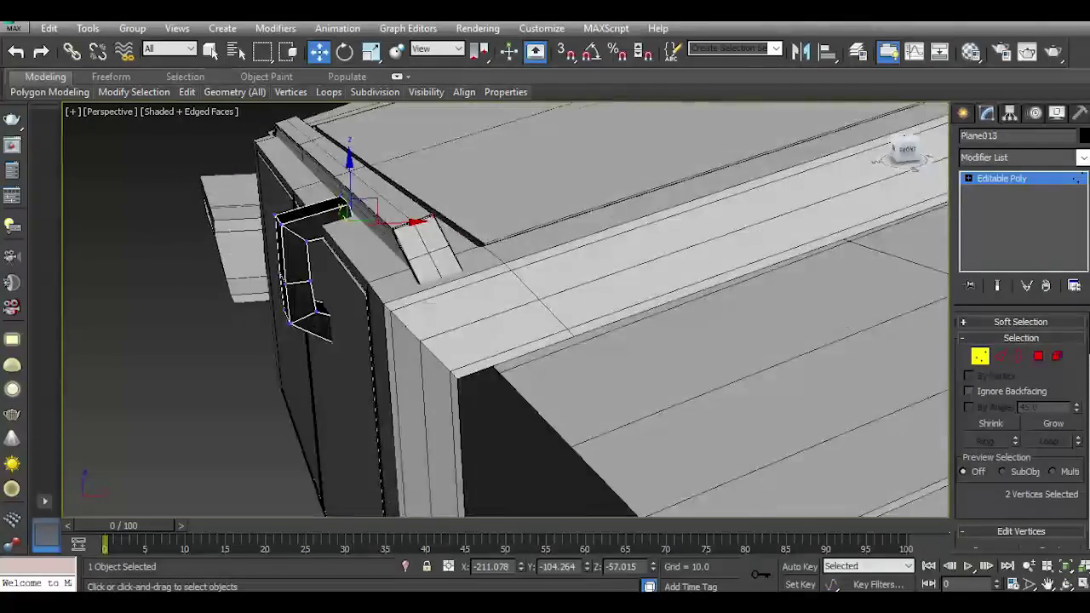
pyautogui.keyDown('alt'); pyautogui.moveTo(319, 307); pyautogui.dragTo(441, 284, button='middle'); pyautogui.keyUp('alt')
pyautogui.scroll(2, 433, 294)
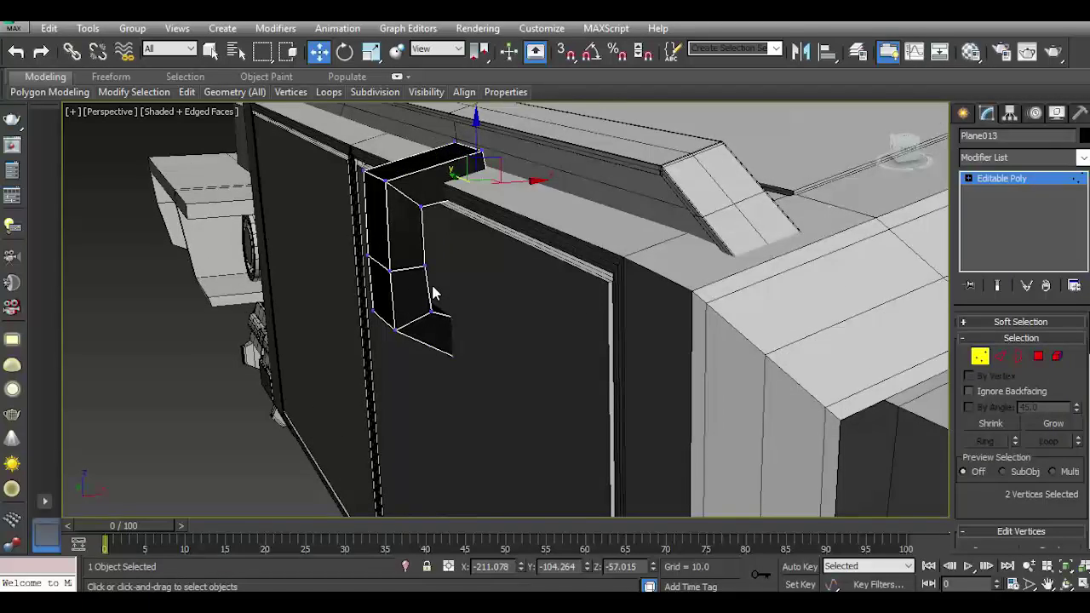
pyautogui.scroll(2, 424, 295)
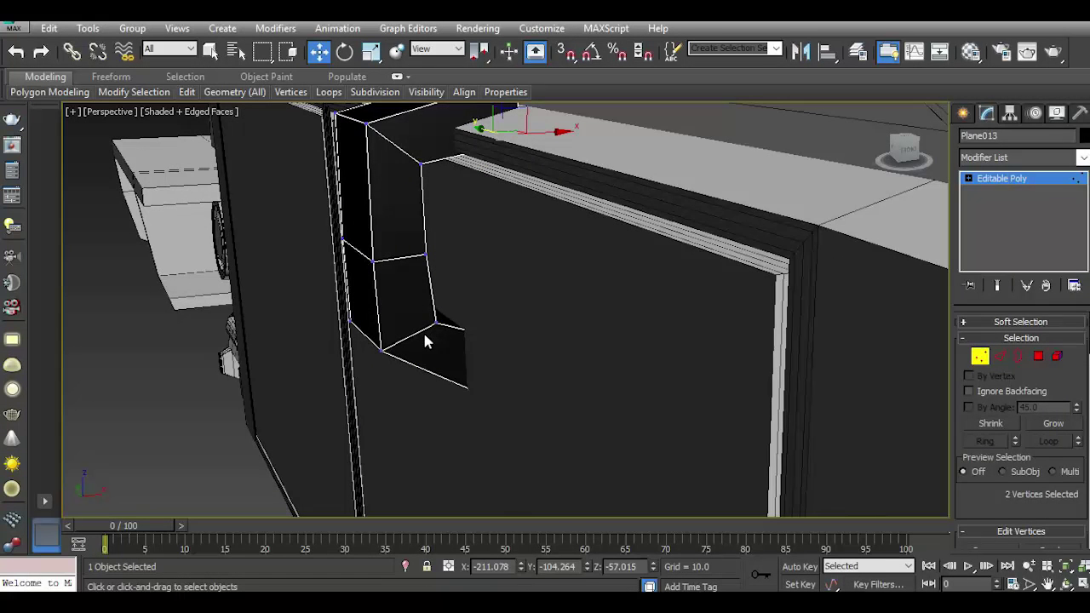
# Select the bracket's two thin side polygons and Make Planar.
pyautogui.click(1038, 356)
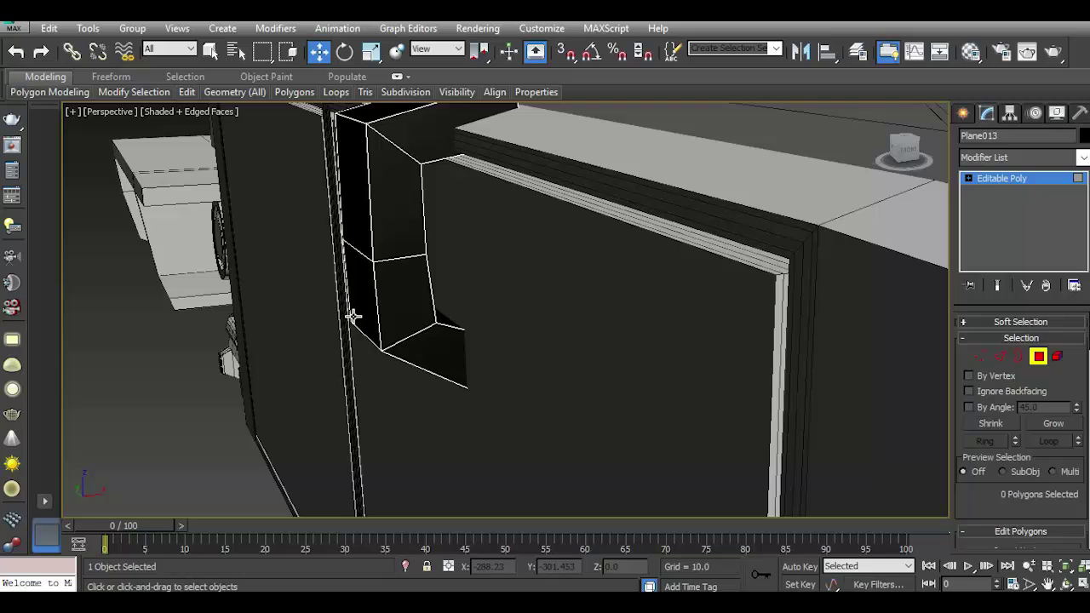
pyautogui.click(355, 220)
pyautogui.click(360, 291)
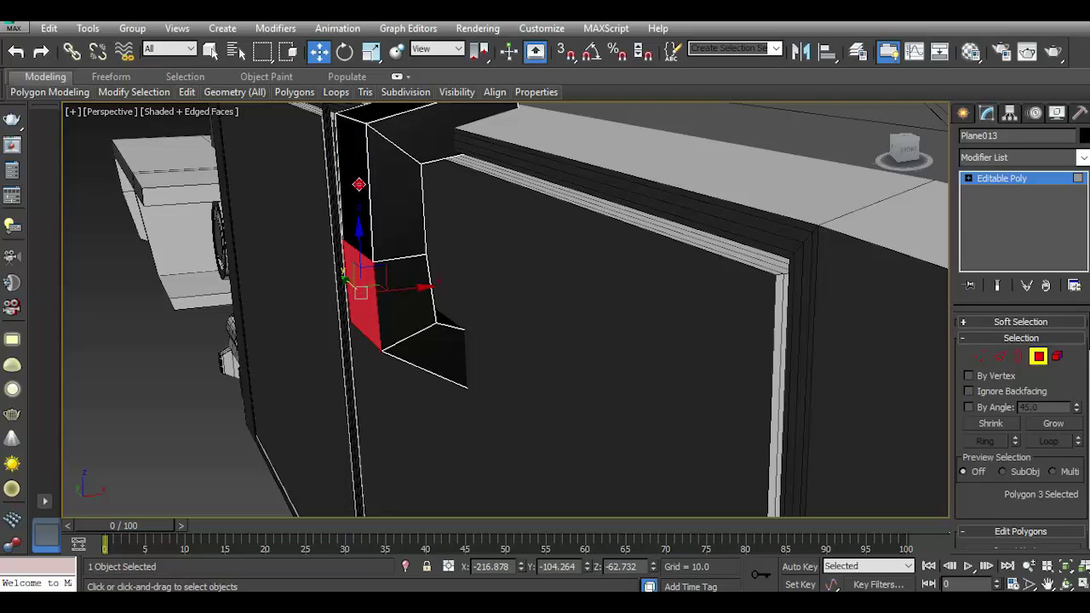
pyautogui.keyDown('ctrl'); pyautogui.click(354, 196); pyautogui.keyUp('ctrl')
pyautogui.scroll(-5, 1022, 409)
pyautogui.click(997, 430)
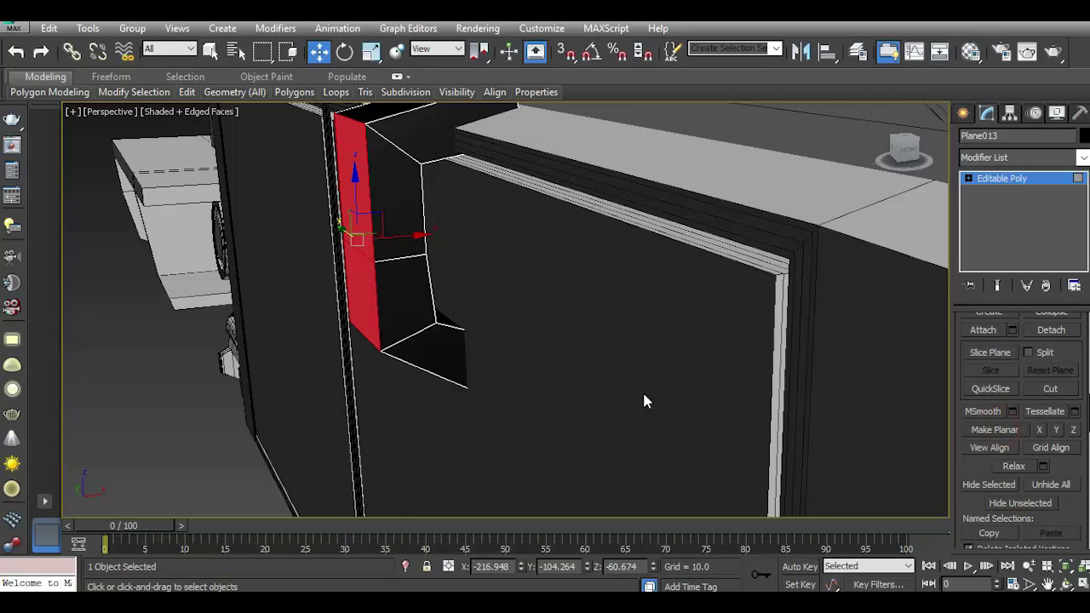
# Select the bracket's upper and lower front polygons and zoom in on them.
pyautogui.click(407, 229)
pyautogui.keyDown('ctrl'); pyautogui.click(414, 298); pyautogui.keyUp('ctrl')
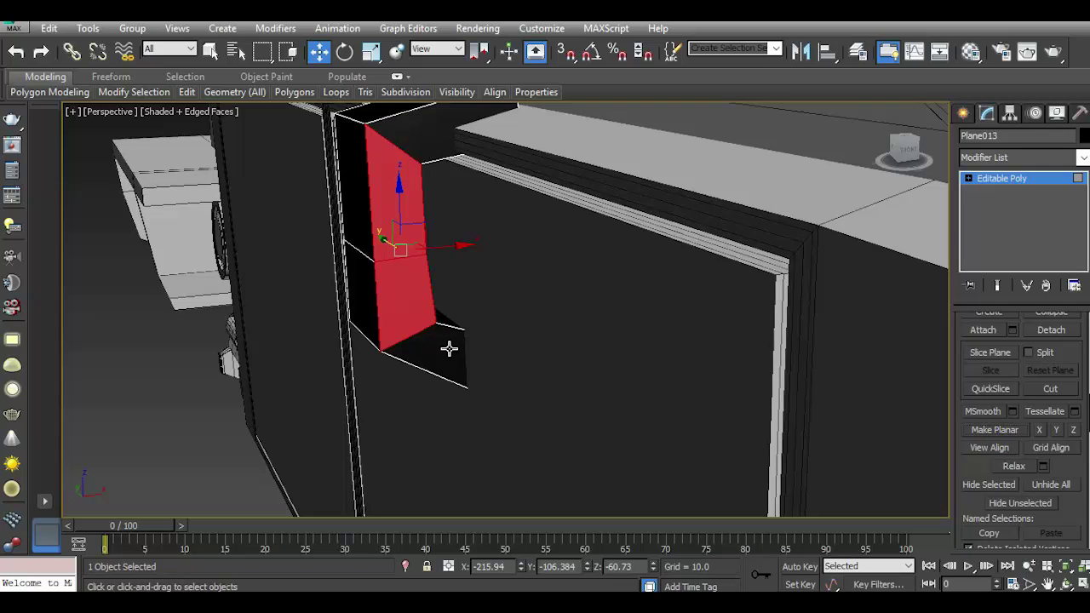
pyautogui.moveTo(385, 271)
pyautogui.keyDown('alt'); pyautogui.mouseDown(button='middle')
pyautogui.moveTo(426, 281)
pyautogui.moveTo(420, 290)
pyautogui.mouseUp(button='middle'); pyautogui.keyUp('alt')
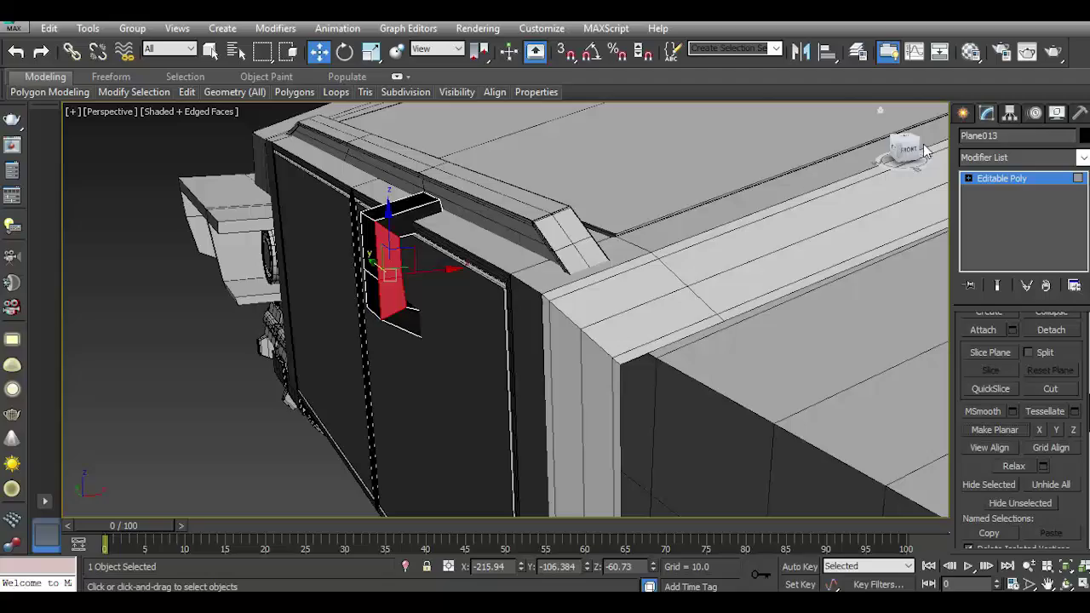
pyautogui.moveTo(908, 147); pyautogui.dragTo(910, 152)
pyautogui.press('z')
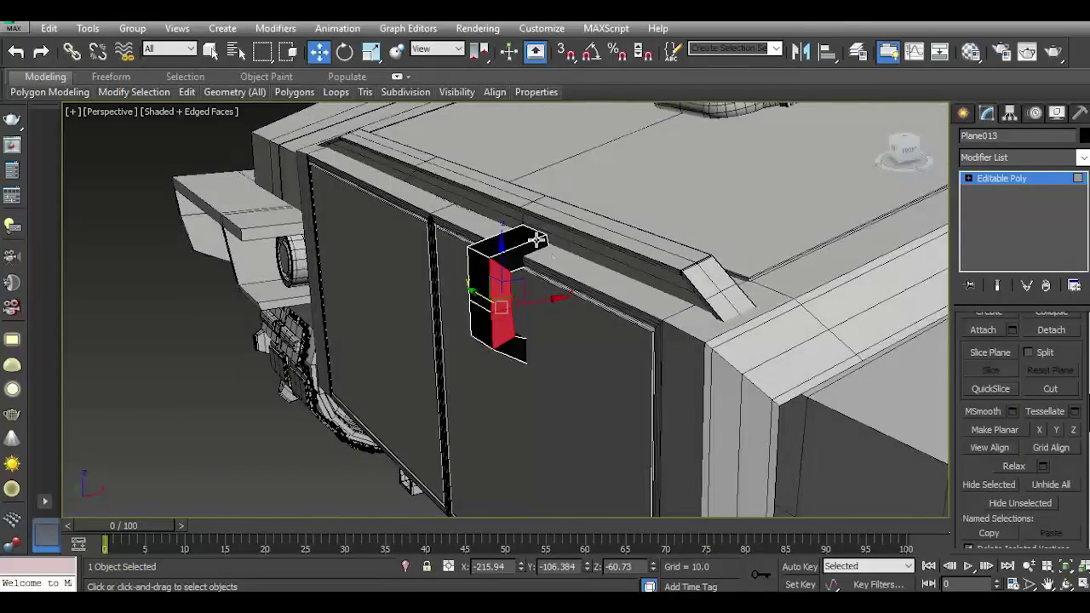
pyautogui.scroll(2, 531, 238)
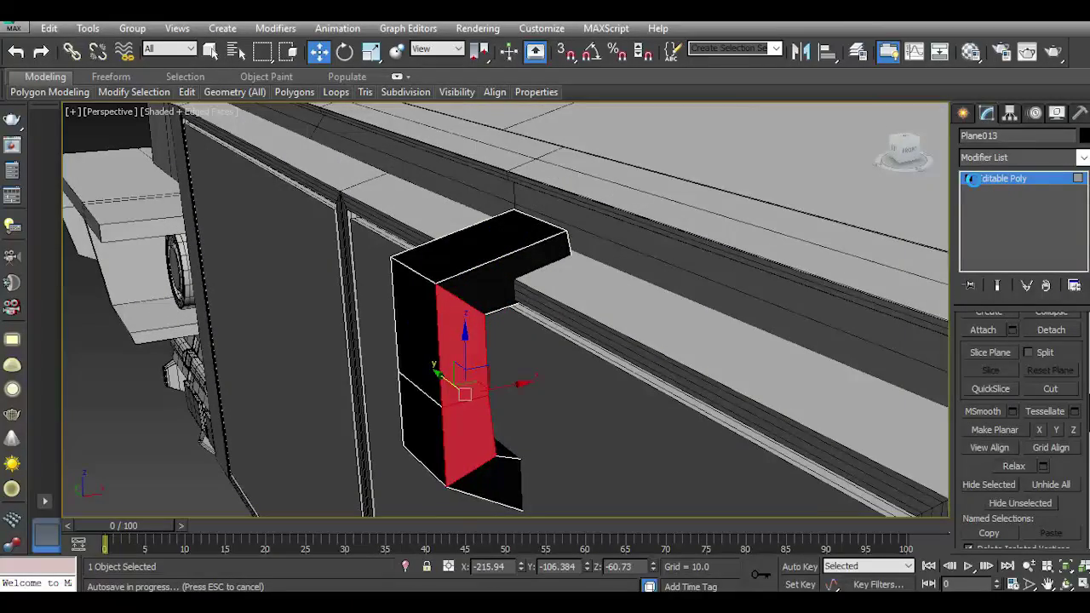
# Lower the bracket's top-corner edge slightly on Z.
pyautogui.press('1')
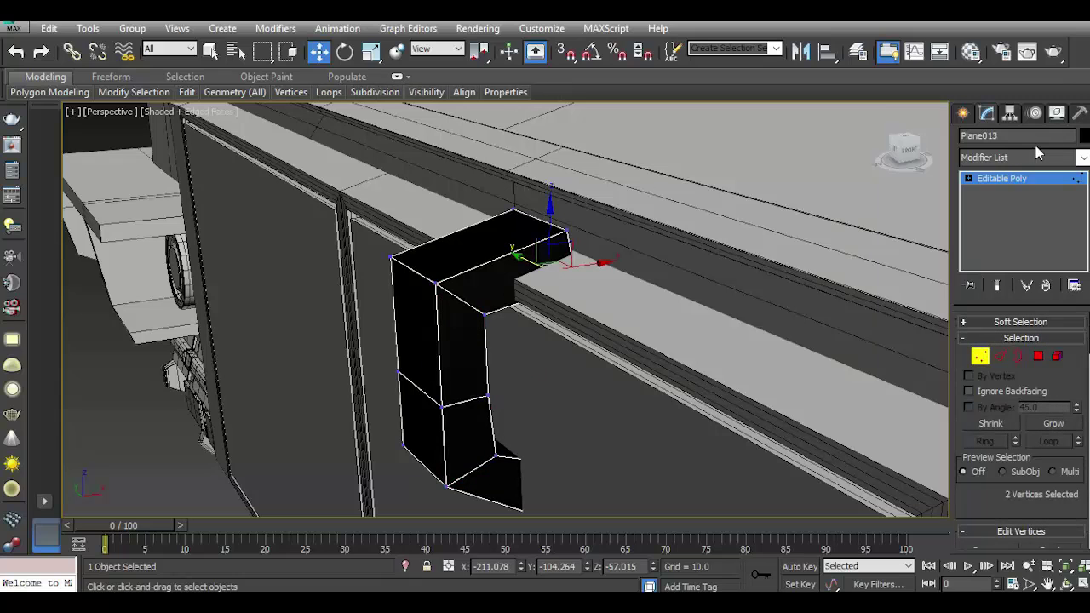
pyautogui.click(1000, 357)
pyautogui.click(538, 220)
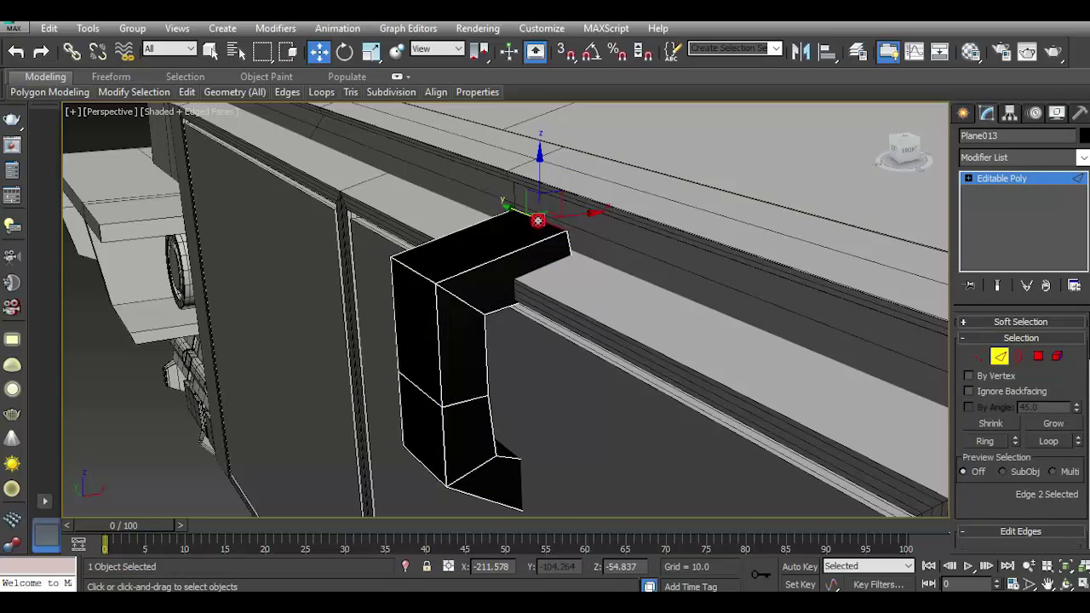
pyautogui.moveTo(542, 169); pyautogui.dragTo(547, 191)
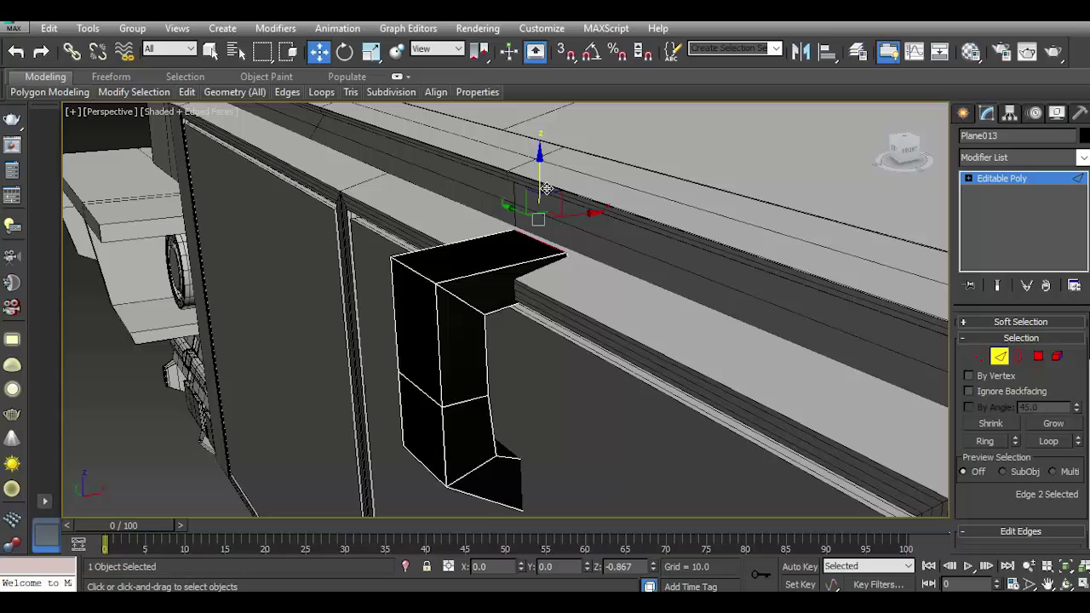
pyautogui.click(520, 289)
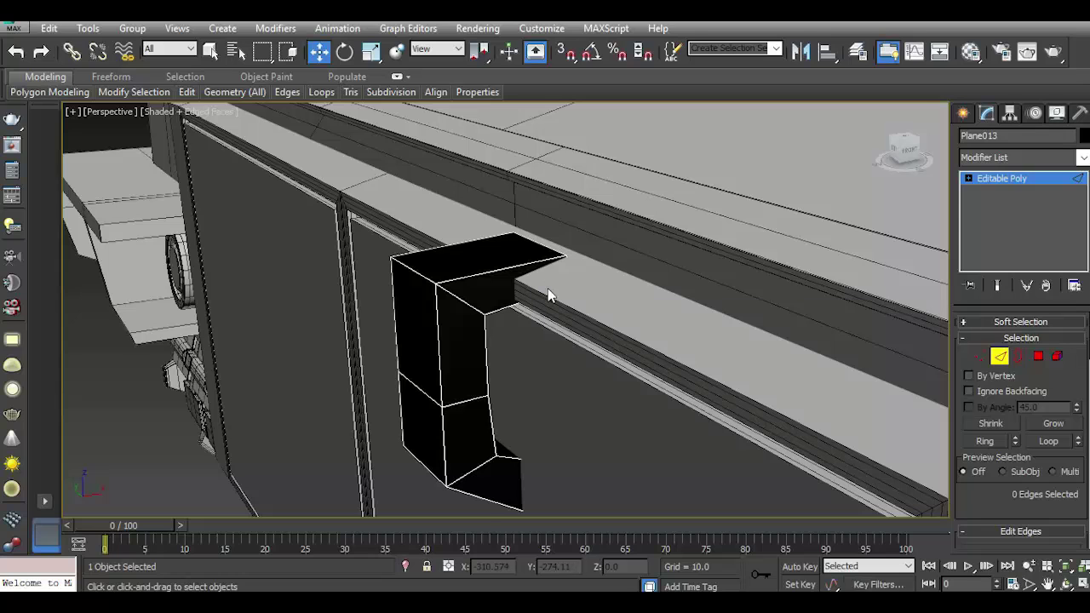
pyautogui.click(550, 295)
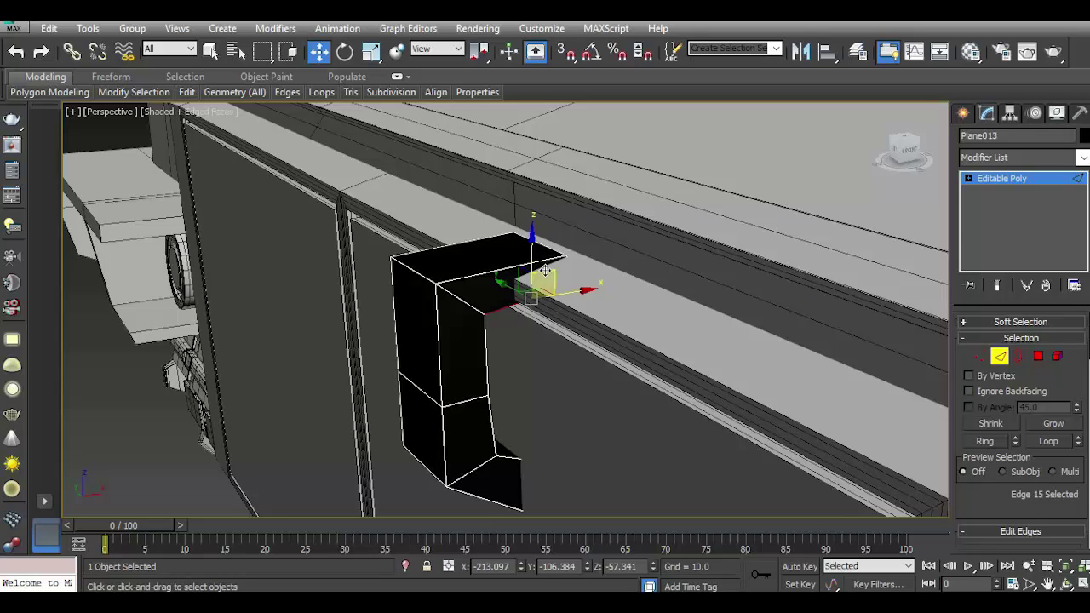
pyautogui.click(542, 223)
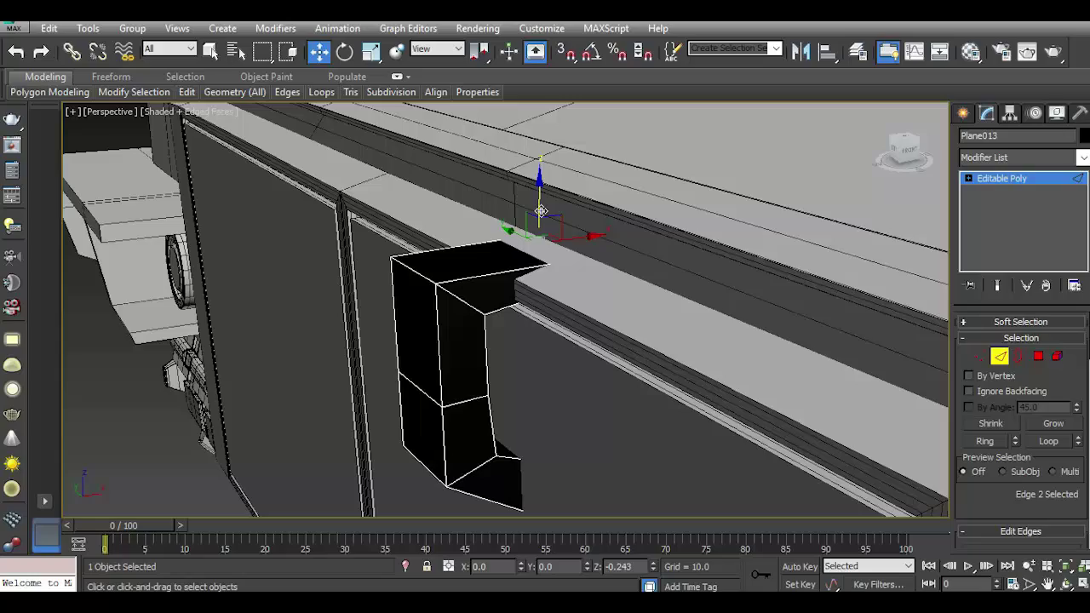
# Pull the bracket's bottom edge down to lengthen the lower face.
pyautogui.keyDown('alt'); pyautogui.moveTo(542, 211); pyautogui.dragTo(689, 183, button='middle'); pyautogui.keyUp('alt')
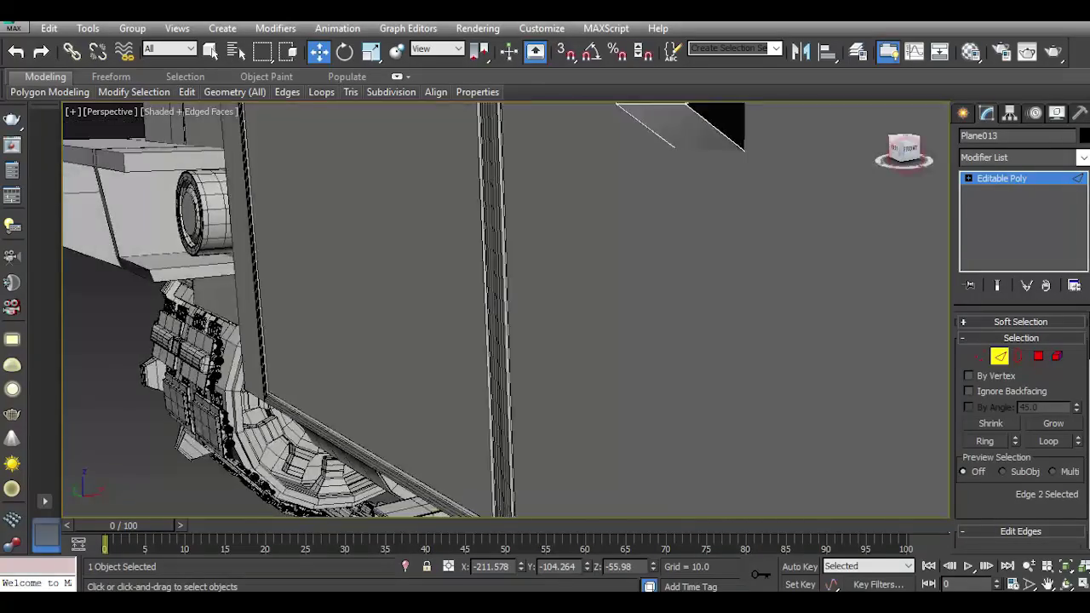
pyautogui.scroll(5, 852, 198)
pyautogui.moveTo(849, 195); pyautogui.dragTo(610, 372, button='middle')
pyautogui.click(695, 186)
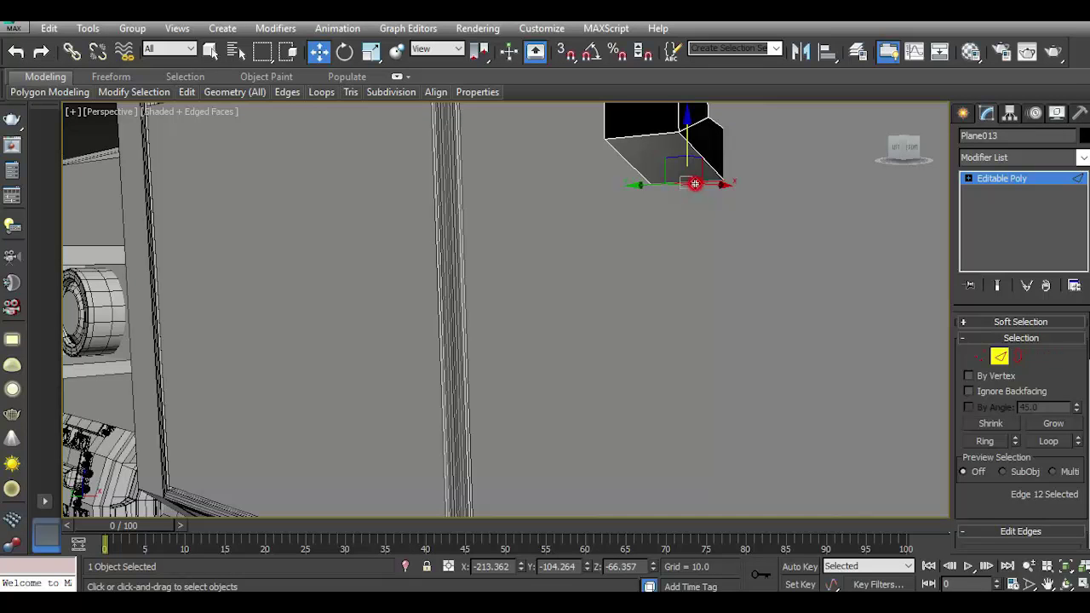
pyautogui.moveTo(686, 160)
pyautogui.mouseDown()
pyautogui.moveTo(676, 216)
pyautogui.moveTo(696, 191)
pyautogui.mouseUp()
pyautogui.moveTo(696, 192); pyautogui.dragTo(639, 281, button='middle')
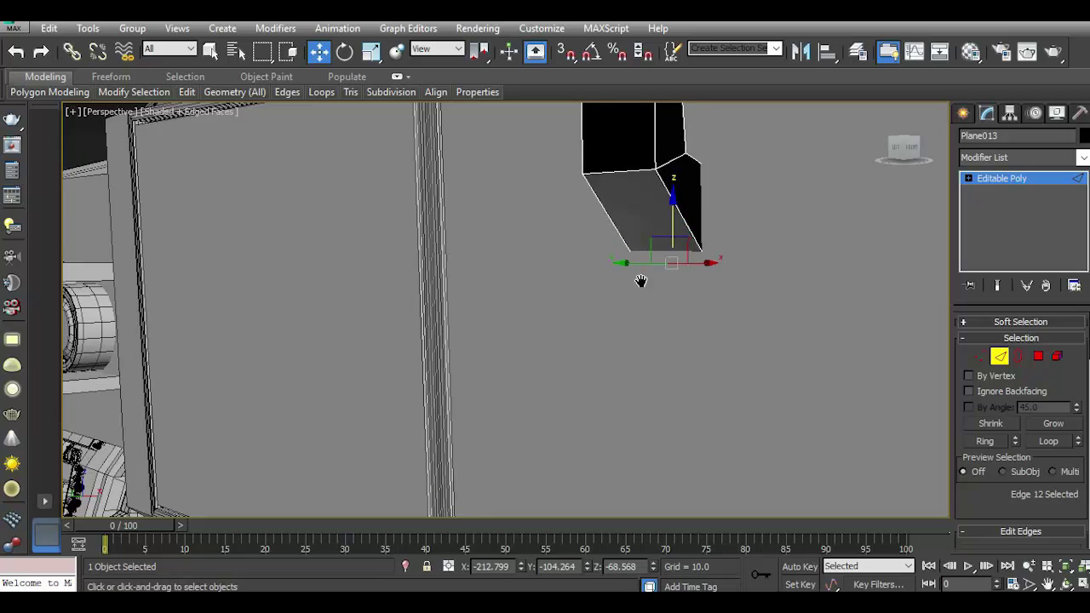
pyautogui.scroll(-3, 640, 280)
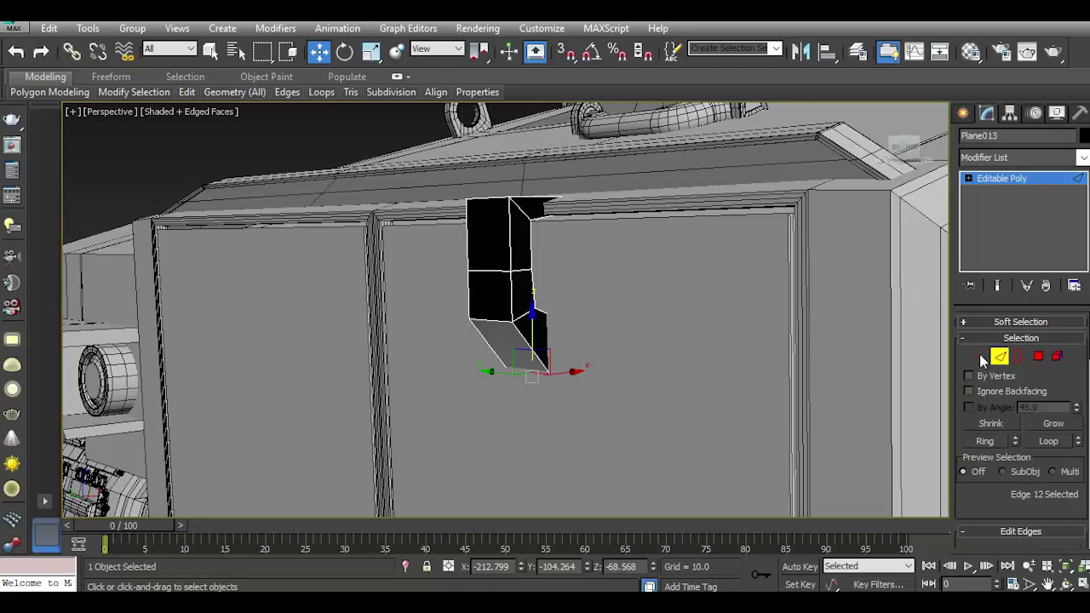
pyautogui.click(981, 356)
# Shift the bracket's top-corner vertices slightly sideways to tuck them against the hull edge.
pyautogui.moveTo(905, 149); pyautogui.dragTo(794, 199)
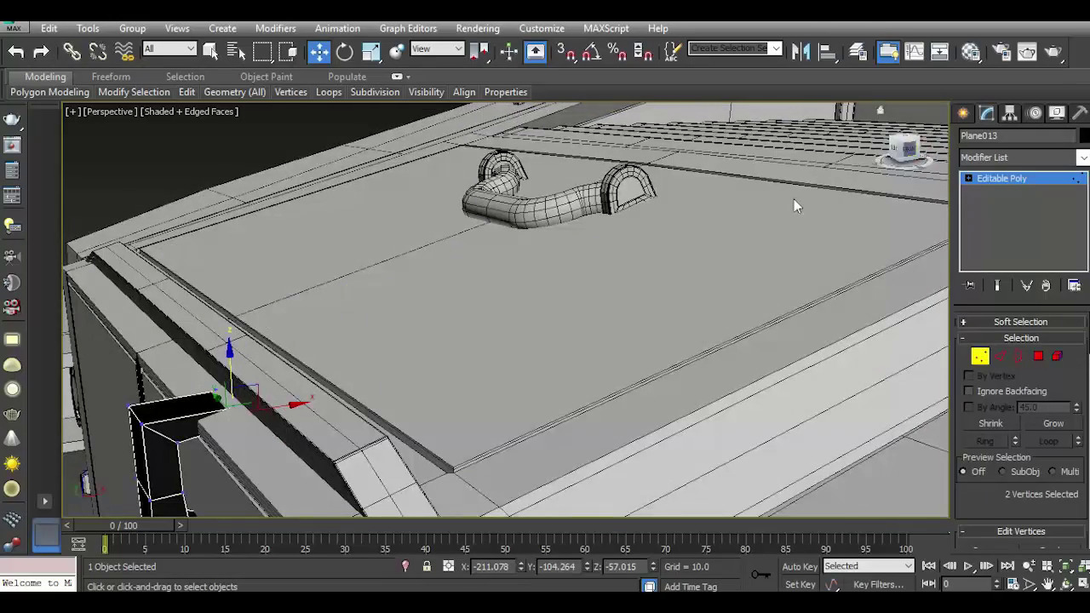
pyautogui.scroll(2, 311, 423)
pyautogui.scroll(3, 247, 431)
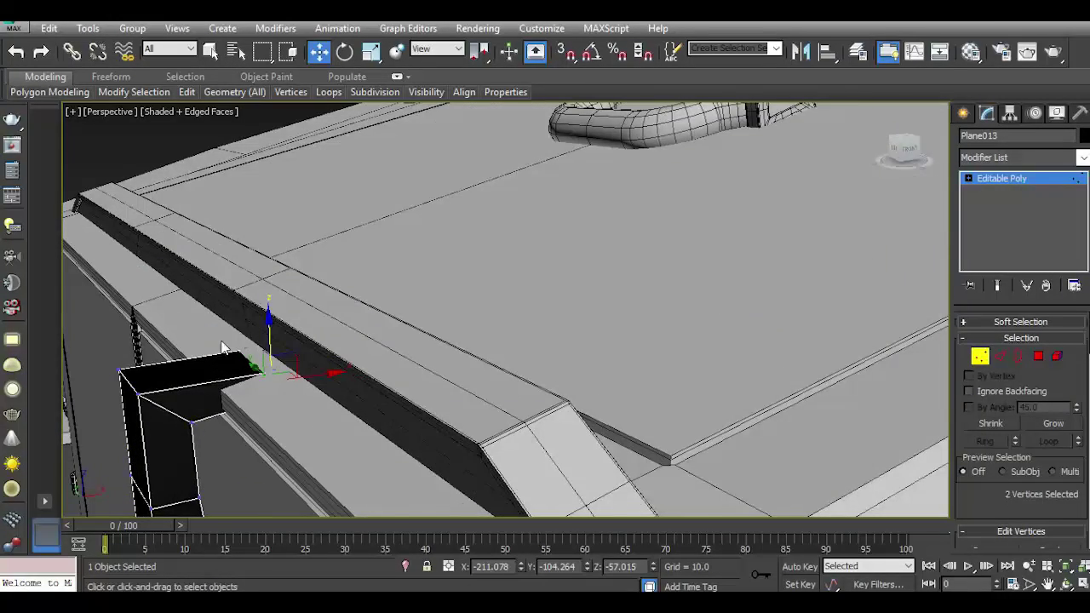
pyautogui.moveTo(266, 449); pyautogui.dragTo(321, 469)
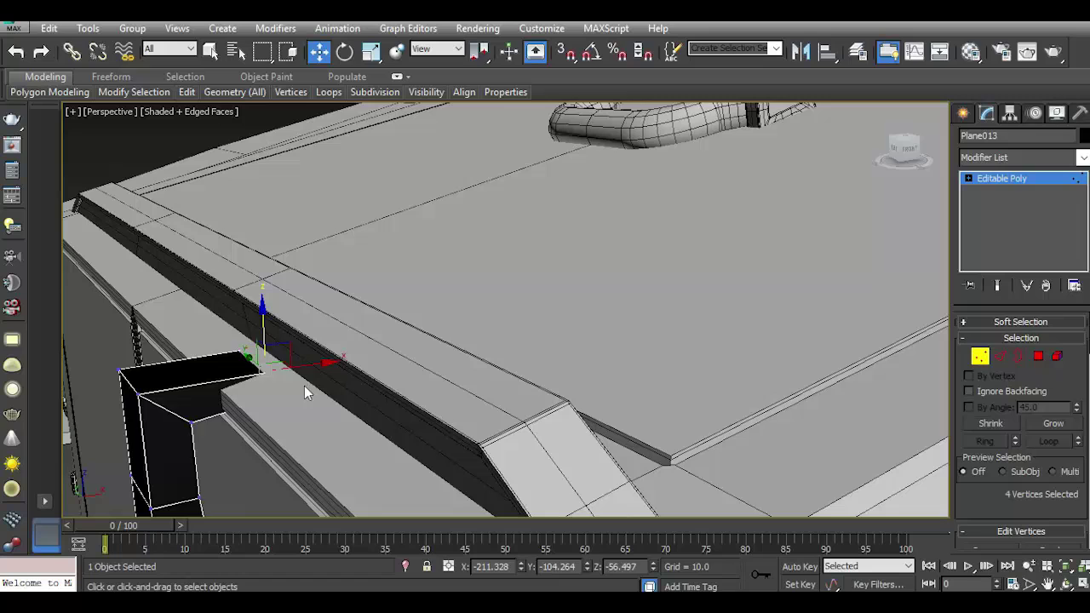
pyautogui.moveTo(309, 364)
pyautogui.mouseDown()
pyautogui.moveTo(318, 363)
pyautogui.moveTo(300, 366)
pyautogui.mouseUp()
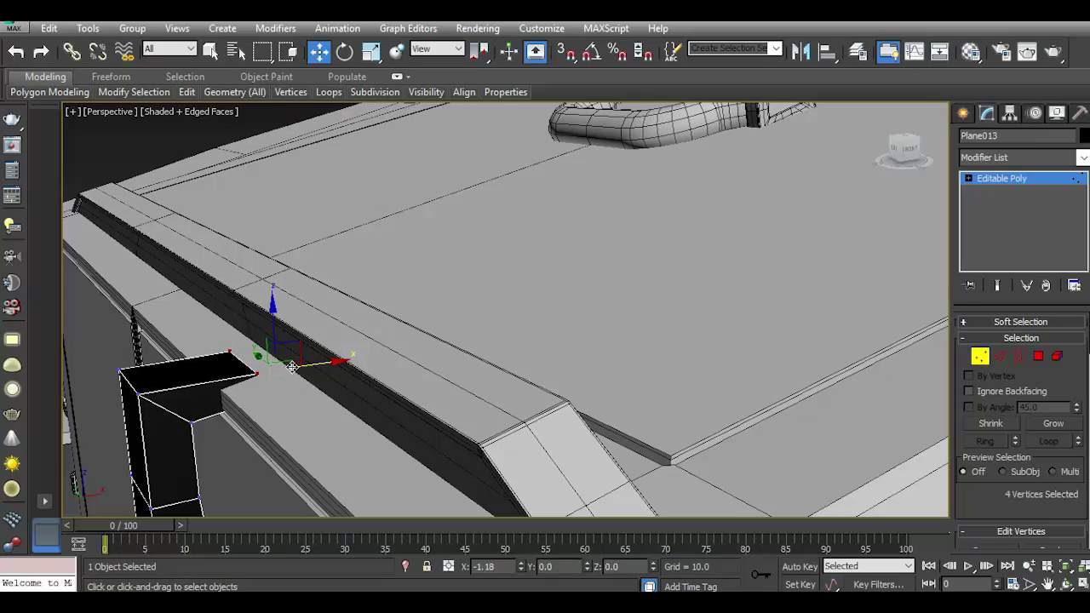
pyautogui.scroll(4, 271, 353)
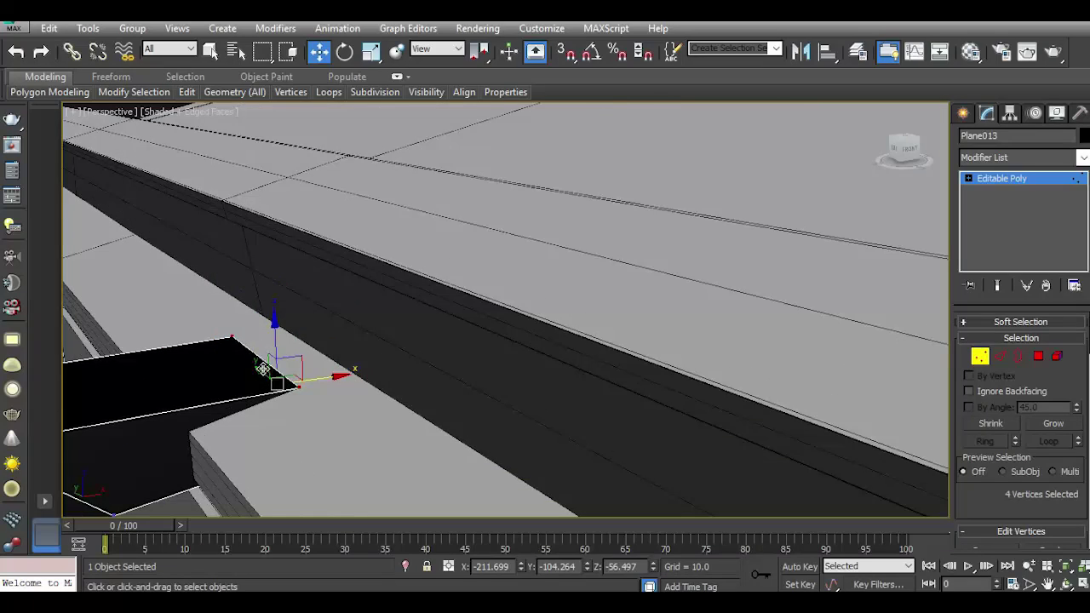
pyautogui.click(241, 337)
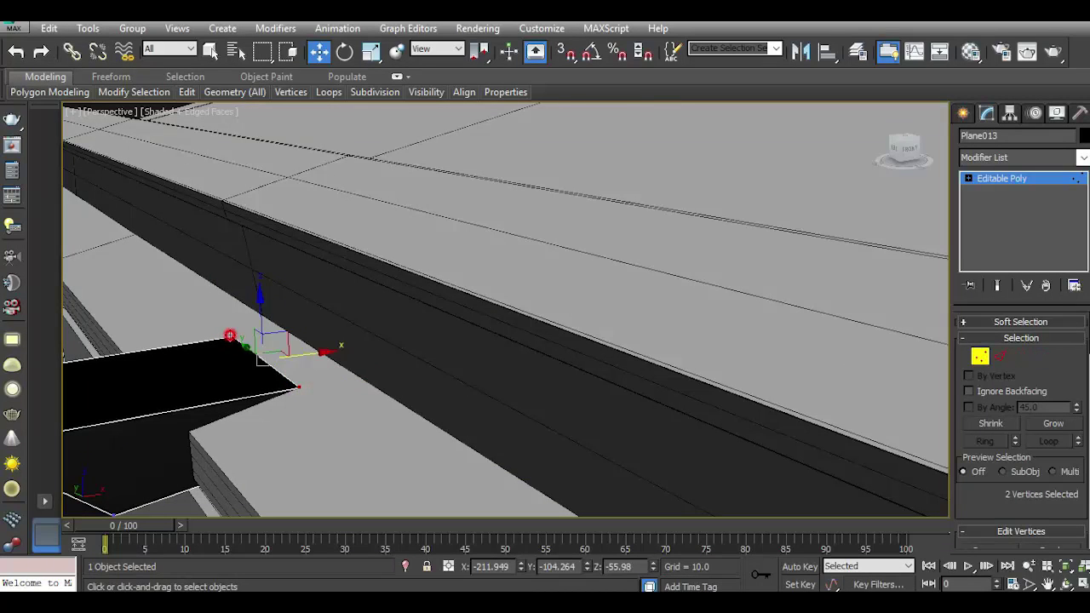
pyautogui.moveTo(261, 309); pyautogui.dragTo(268, 317)
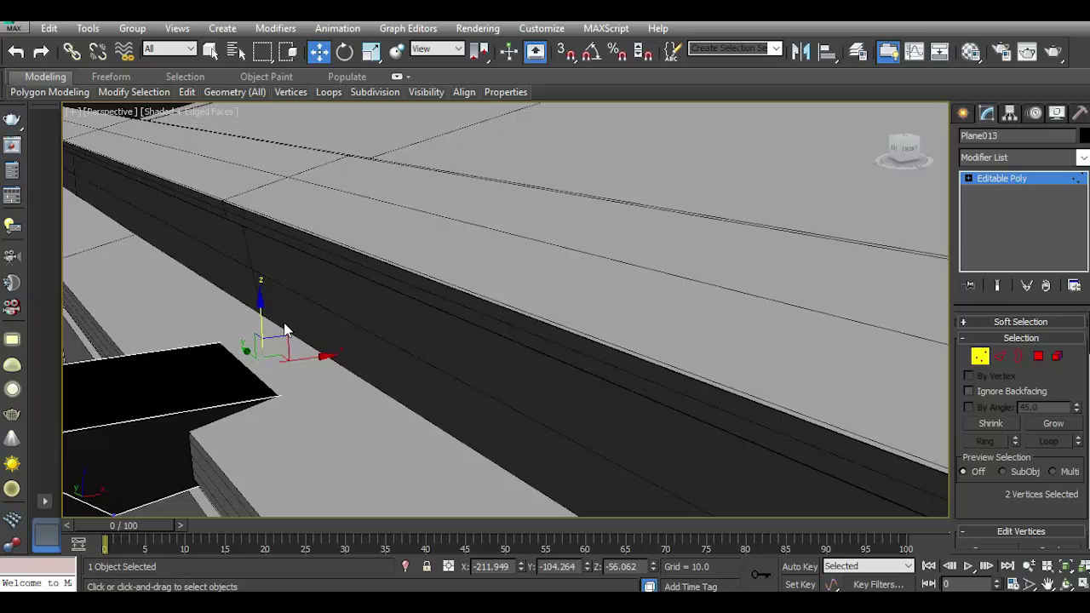
pyautogui.scroll(-3, 308, 340)
pyautogui.scroll(-4, 292, 335)
pyautogui.moveTo(316, 390); pyautogui.dragTo(491, 287, button='middle')
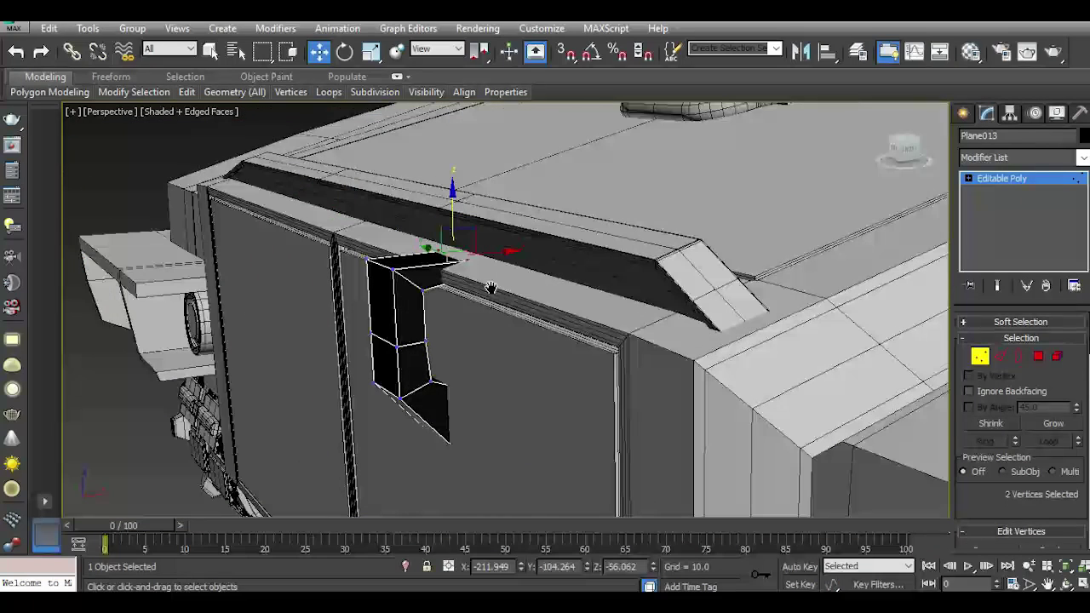
pyautogui.click(1000, 356)
# Select the bracket's vertical edges.
pyautogui.keyDown('ctrl'); pyautogui.click(397, 341); pyautogui.keyUp('ctrl')
pyautogui.keyDown('ctrl'); pyautogui.click(379, 324); pyautogui.keyUp('ctrl')
pyautogui.keyDown('ctrl'); pyautogui.click(397, 329); pyautogui.keyUp('ctrl')
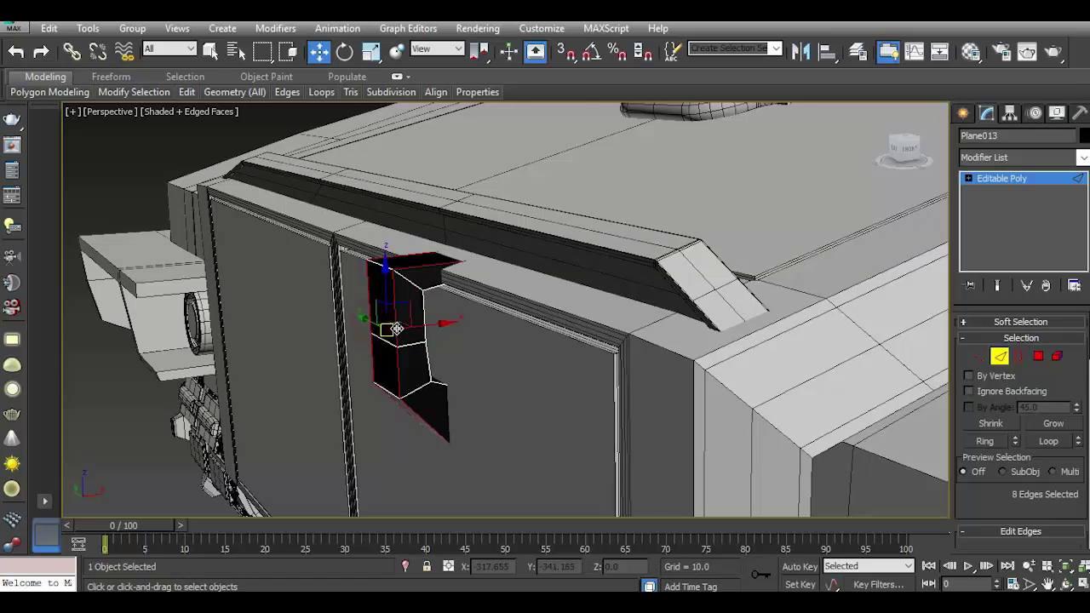
pyautogui.scroll(3, 397, 329)
pyautogui.scroll(-3, 1018, 490)
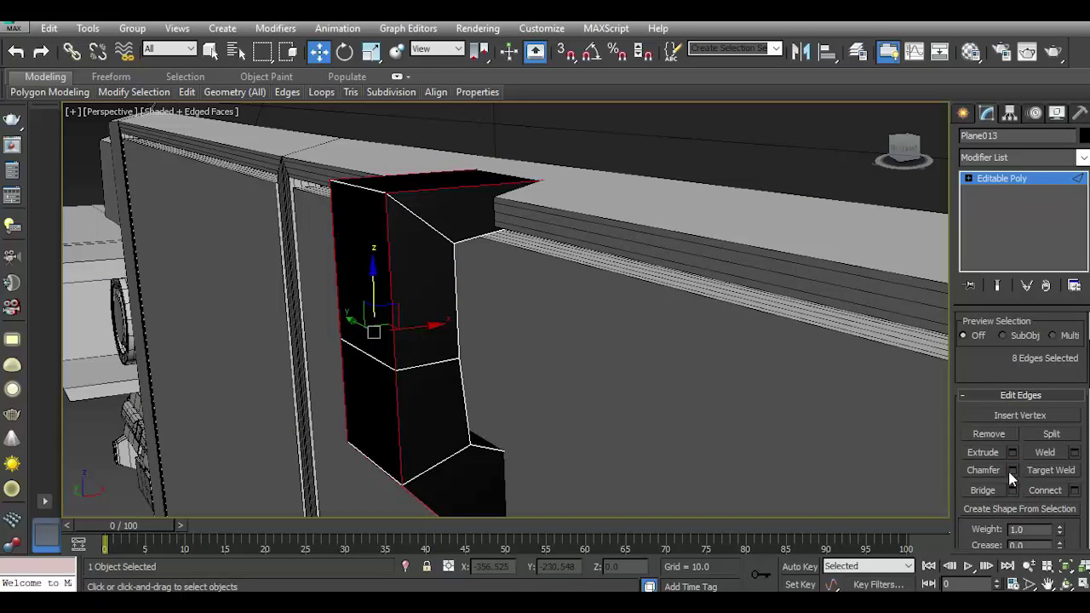
# Chamfer the selected edges with amount 0.548, 4 segments and smoothing.
pyautogui.click(1012, 471)
pyautogui.click(526, 434)
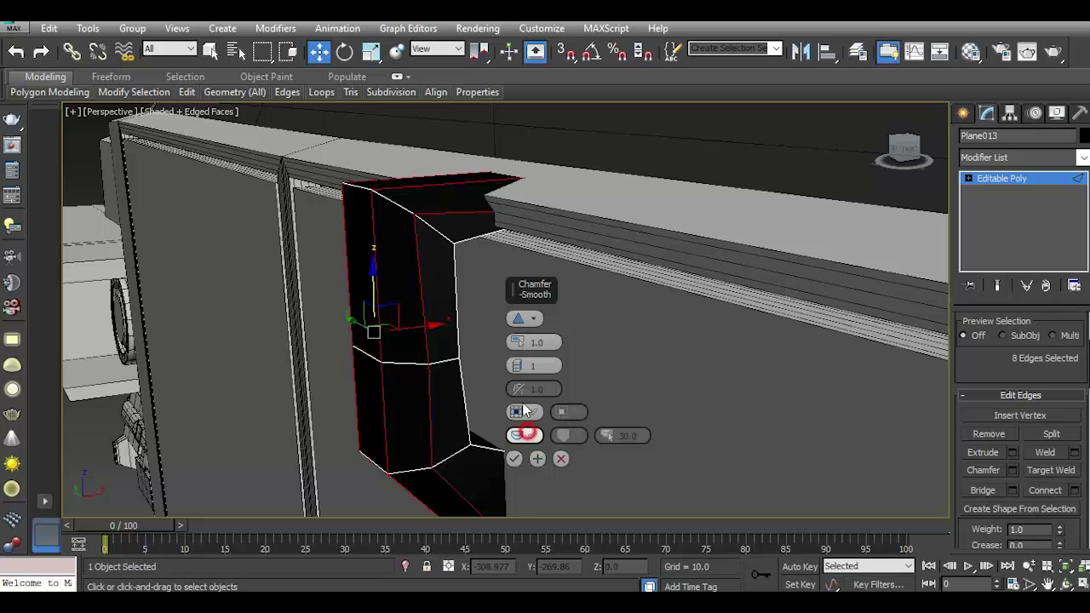
pyautogui.moveTo(518, 342); pyautogui.dragTo(523, 352)
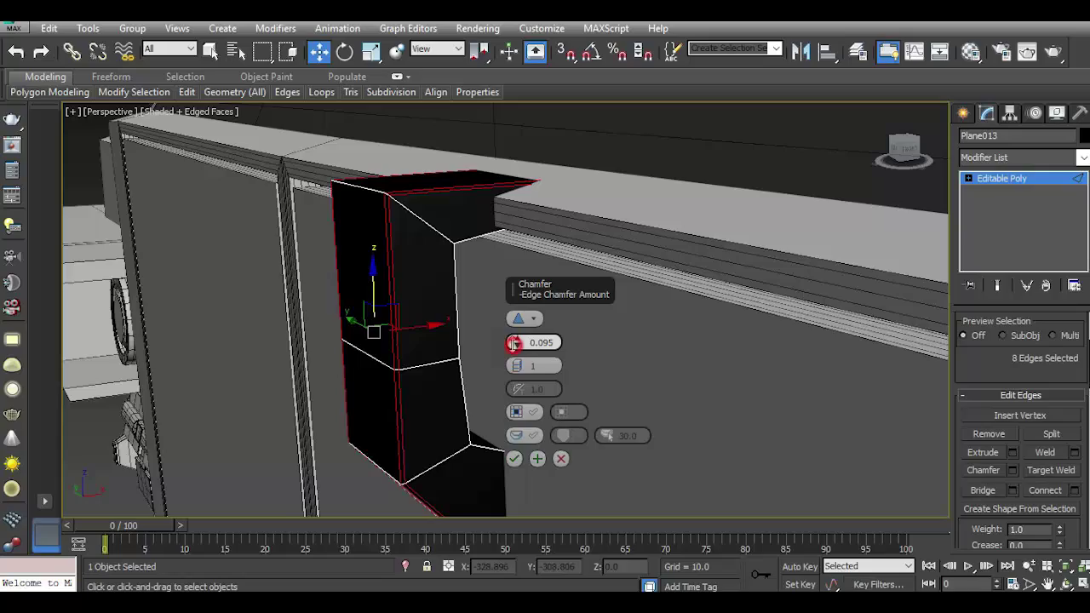
pyautogui.moveTo(517, 342); pyautogui.dragTo(518, 324)
pyautogui.scroll(-3, 478, 231)
pyautogui.moveTo(479, 232)
pyautogui.keyDown('alt'); pyautogui.mouseDown(button='middle')
pyautogui.moveTo(879, 284)
pyautogui.moveTo(747, 304)
pyautogui.mouseUp(button='middle'); pyautogui.keyUp('alt')
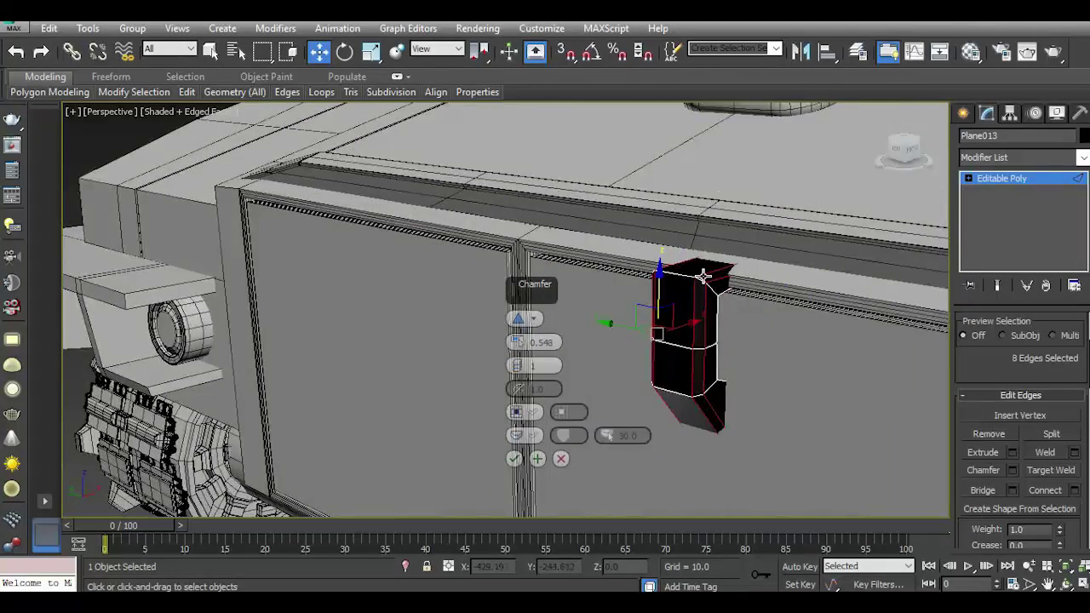
pyautogui.scroll(3, 705, 275)
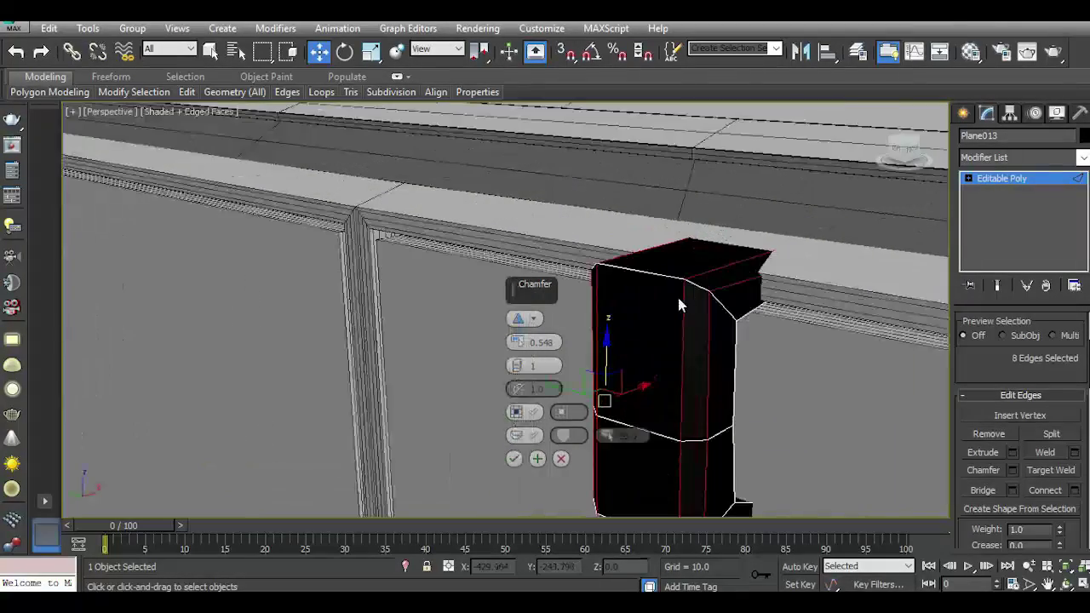
pyautogui.click(518, 362)
pyautogui.click(520, 364)
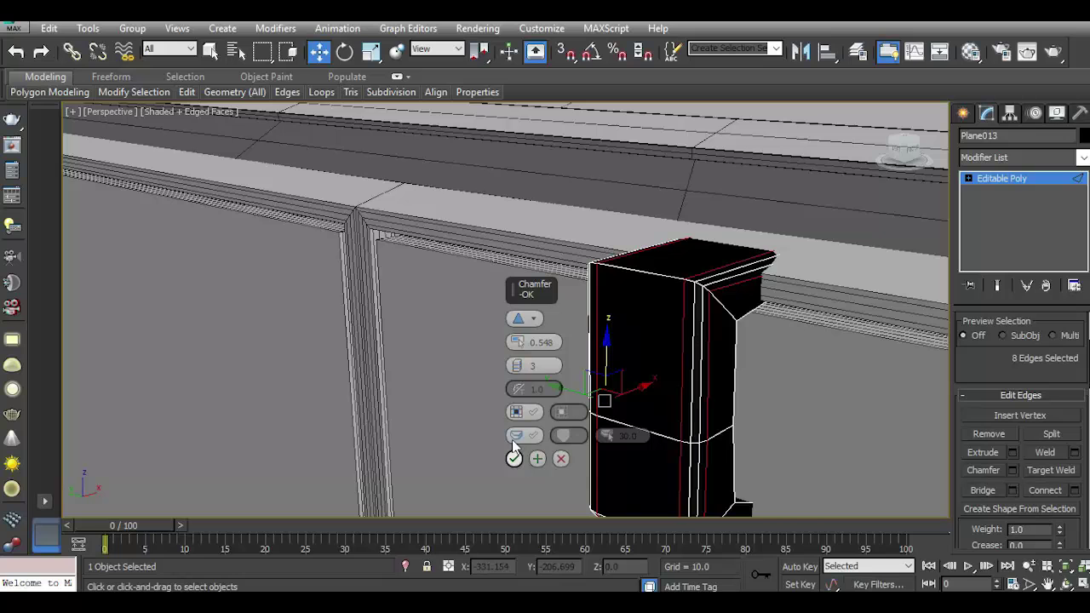
pyautogui.click(517, 362)
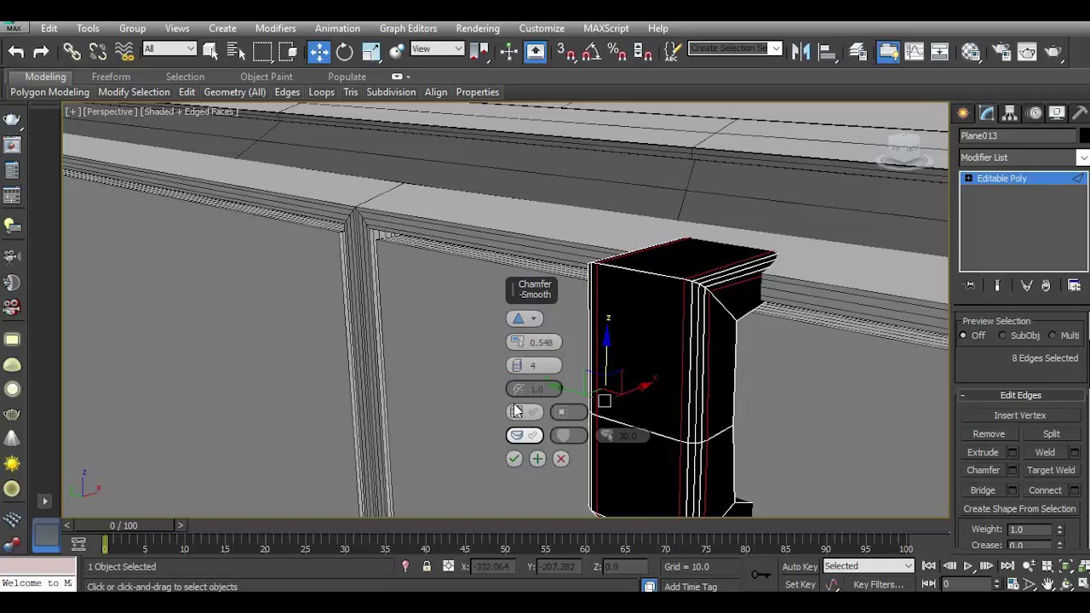
pyautogui.click(514, 458)
# Connect one bracket side's edge ring with three new edges.
pyautogui.keyDown('alt'); pyautogui.moveTo(511, 458); pyautogui.dragTo(573, 382, button='middle'); pyautogui.keyUp('alt')
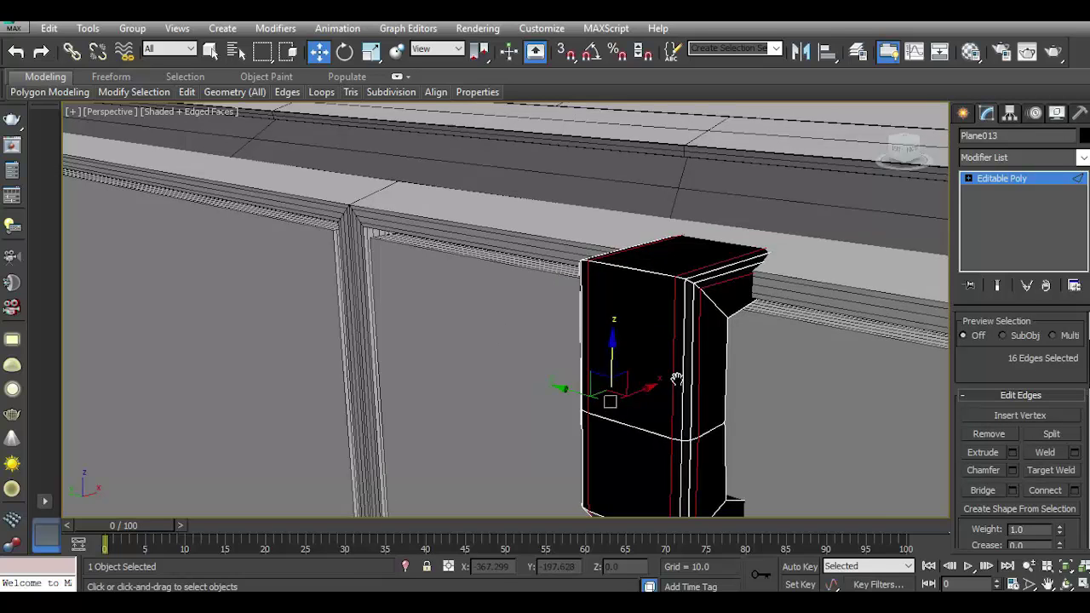
pyautogui.click(550, 388)
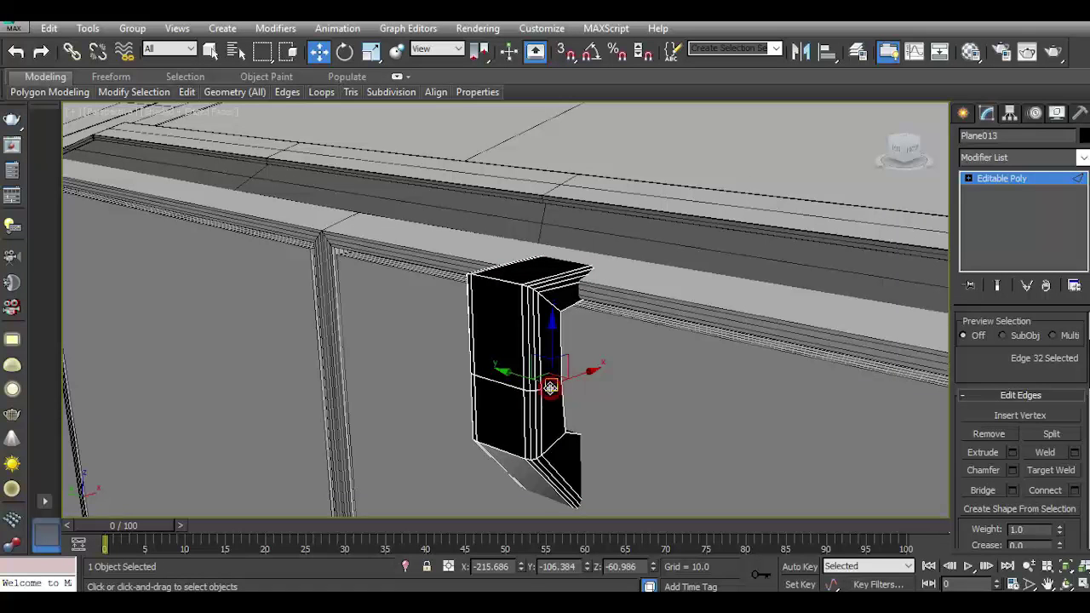
pyautogui.scroll(1, 981, 379)
pyautogui.click(968, 349)
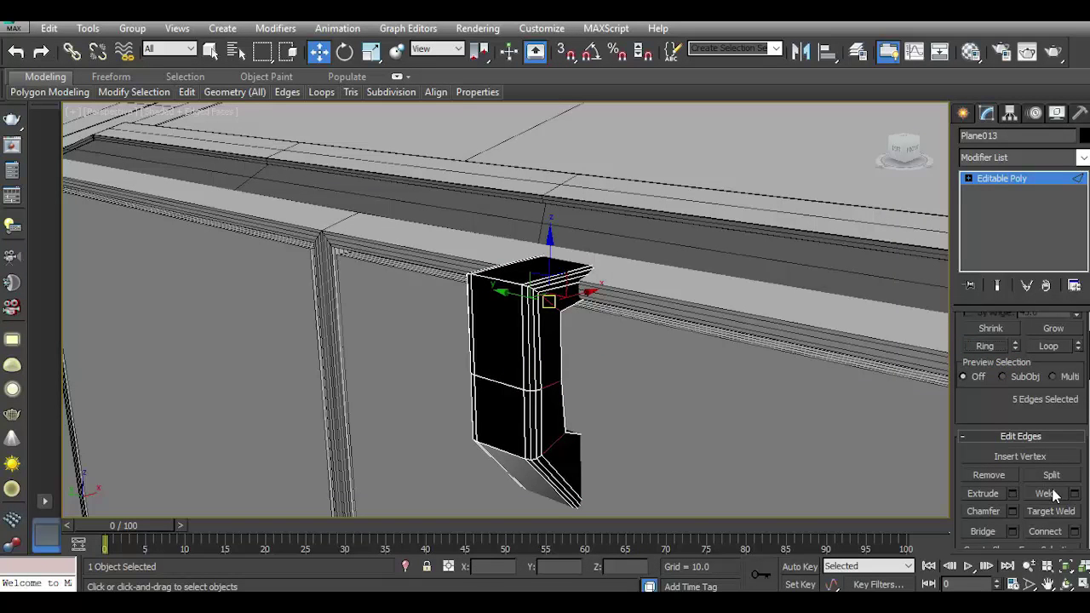
pyautogui.click(1074, 531)
pyautogui.moveTo(492, 325)
pyautogui.mouseDown()
pyautogui.moveTo(389, 312)
pyautogui.moveTo(332, 341)
pyautogui.moveTo(333, 271)
pyautogui.mouseUp()
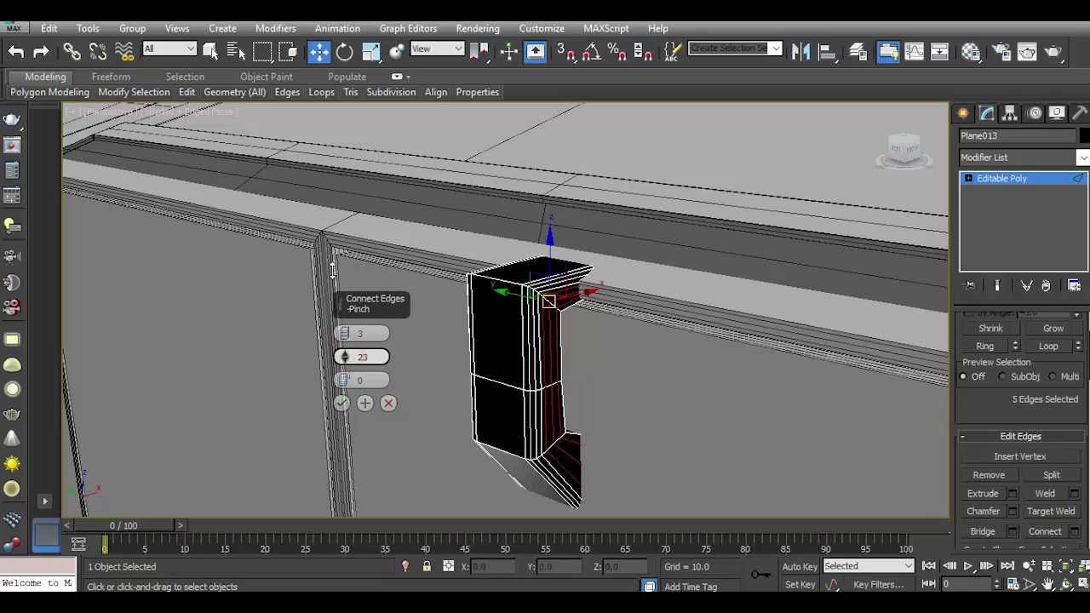
pyautogui.click(341, 403)
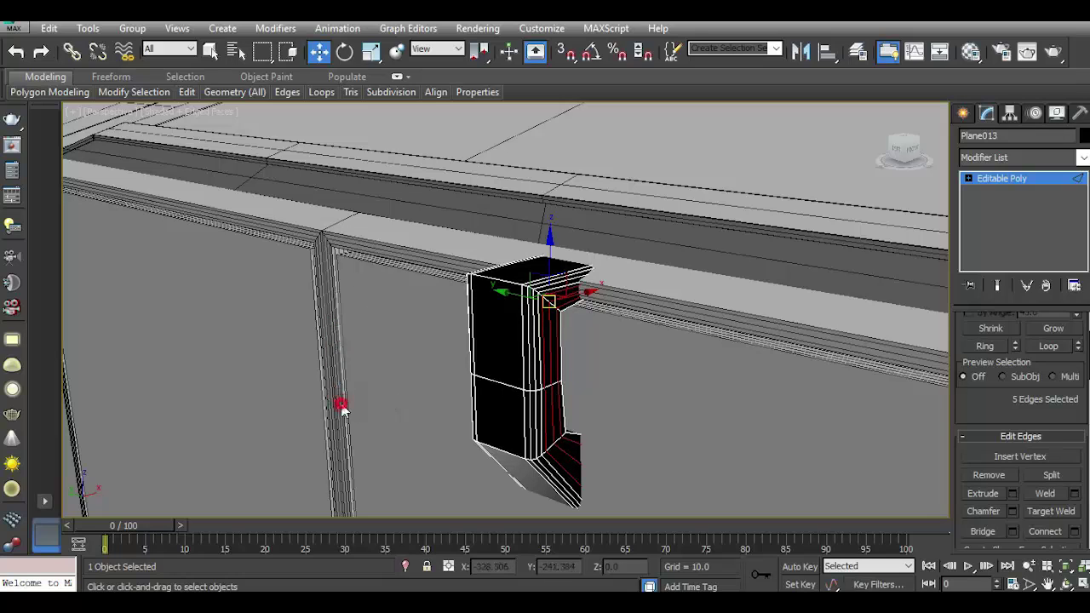
# Connect the other side's edge ring with pinch 42 and frame the bracket.
pyautogui.click(502, 280)
pyautogui.click(985, 345)
pyautogui.click(1075, 531)
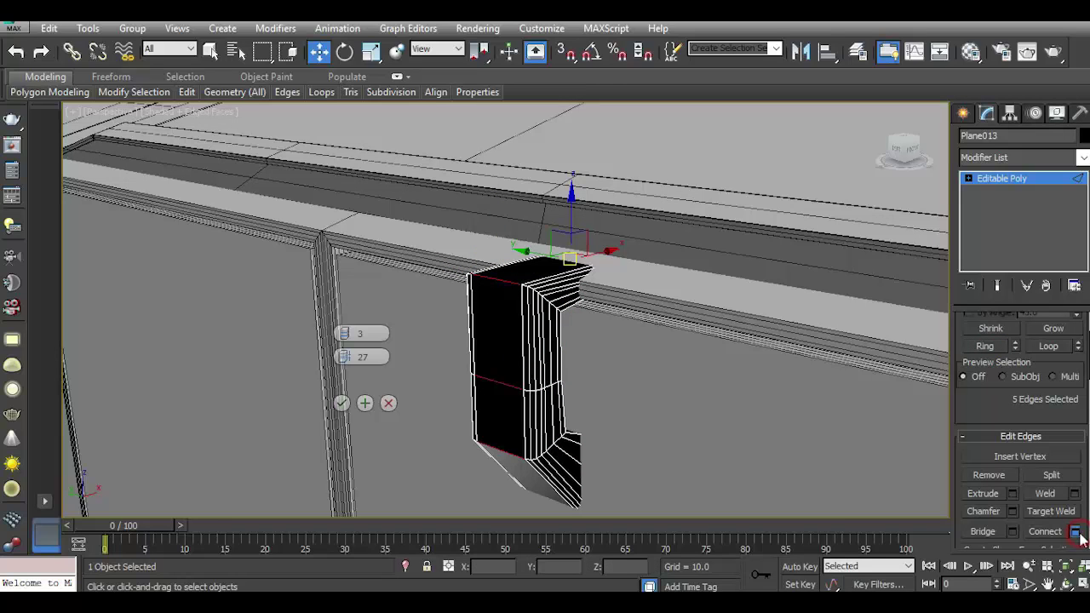
pyautogui.moveTo(344, 357); pyautogui.dragTo(330, 298)
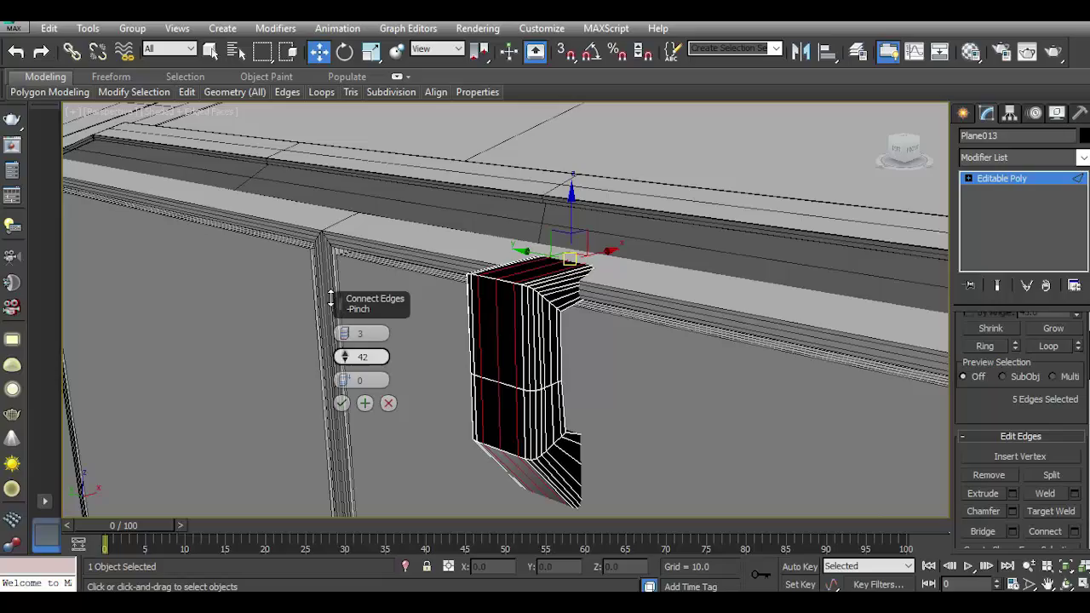
pyautogui.click(342, 403)
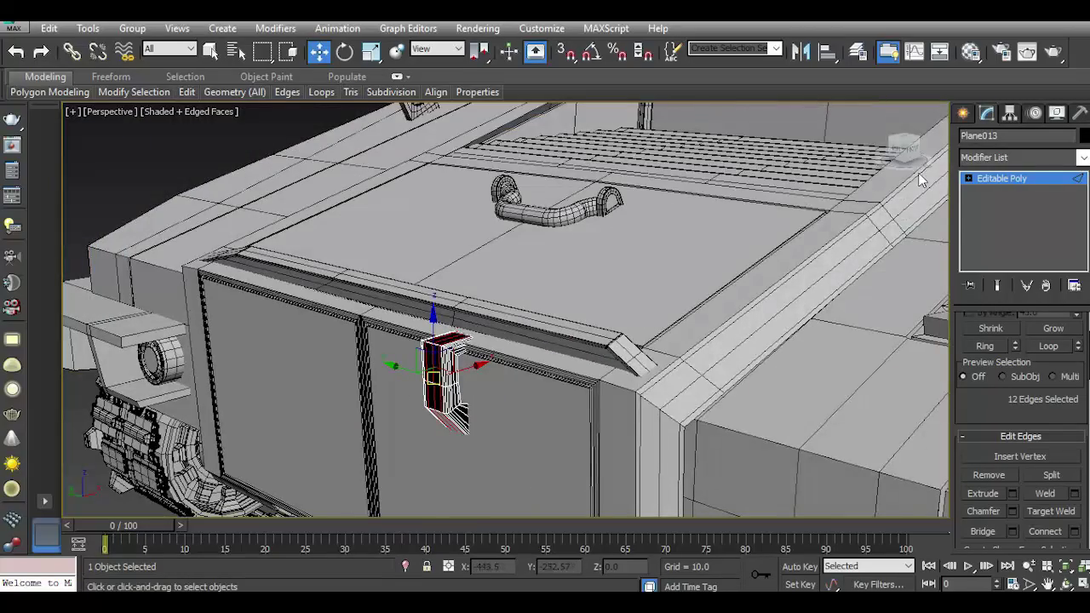
pyautogui.moveTo(920, 180); pyautogui.dragTo(860, 174)
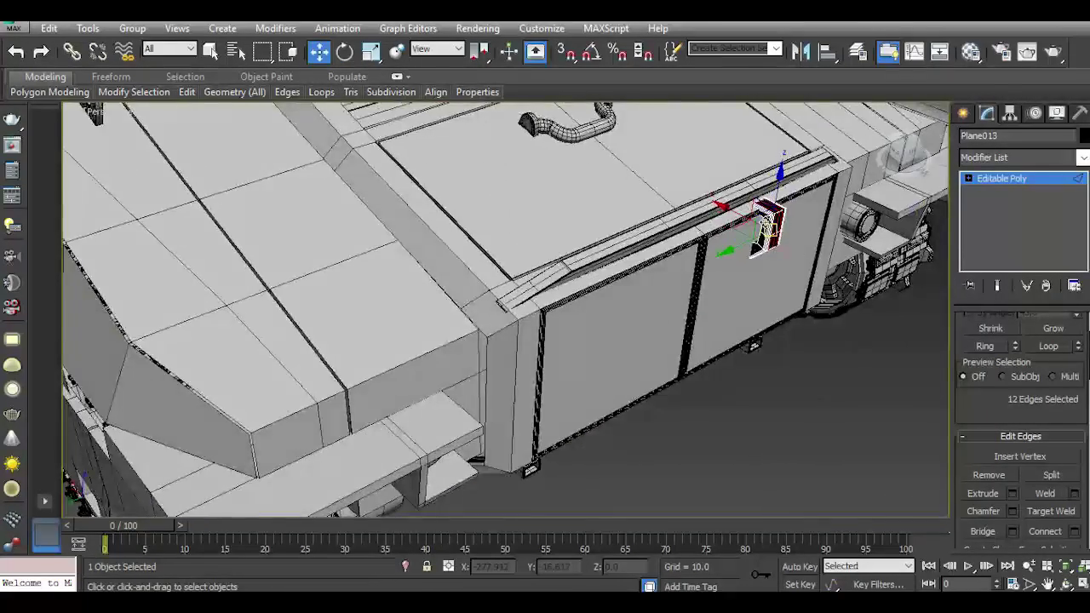
pyautogui.press('z')
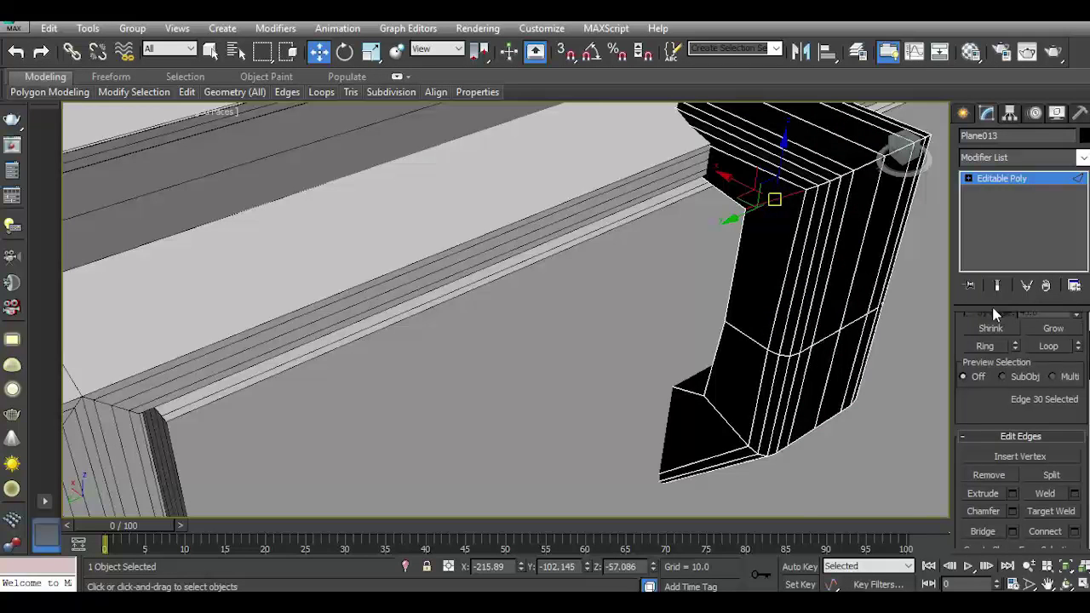
pyautogui.click(988, 347)
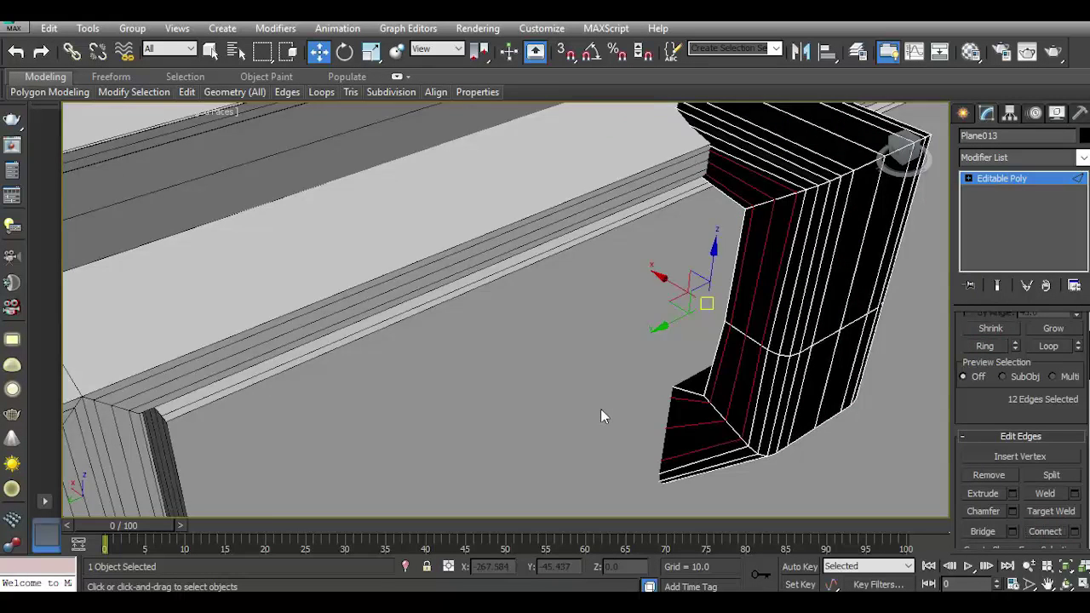
pyautogui.scroll(-3, 600, 409)
pyautogui.click(968, 179)
# Shift the bracket's top vertices slightly sideways, undoing a lowering move, then exit Vertex level.
pyautogui.click(999, 192)
pyautogui.moveTo(907, 145)
pyautogui.mouseDown()
pyautogui.moveTo(860, 153)
pyautogui.moveTo(886, 154)
pyautogui.mouseUp()
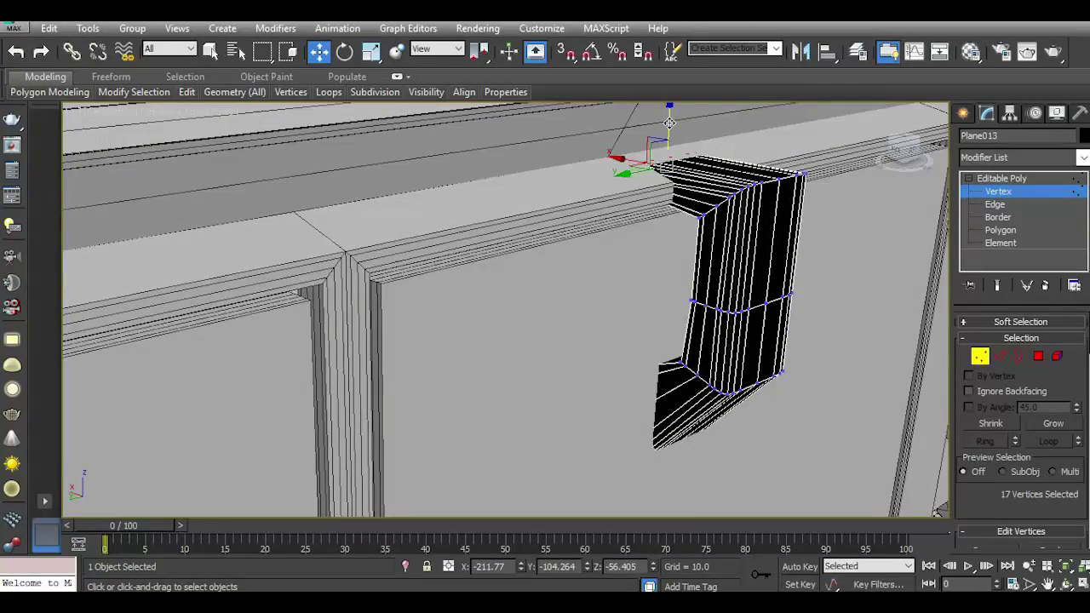
pyautogui.moveTo(670, 119); pyautogui.dragTo(670, 141)
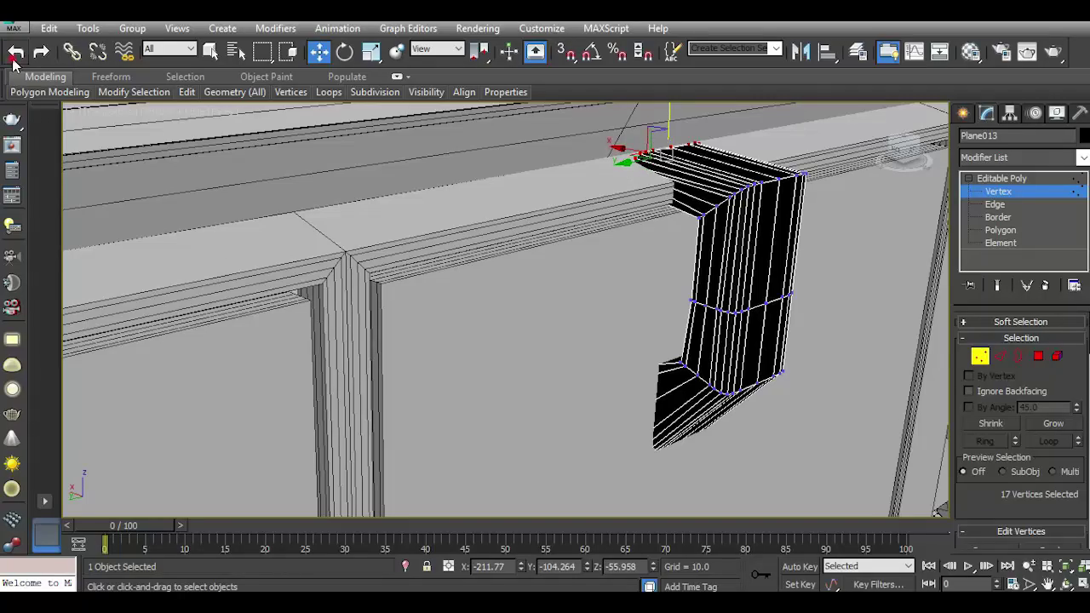
pyautogui.click(15, 53)
pyautogui.moveTo(901, 145); pyautogui.dragTo(882, 168)
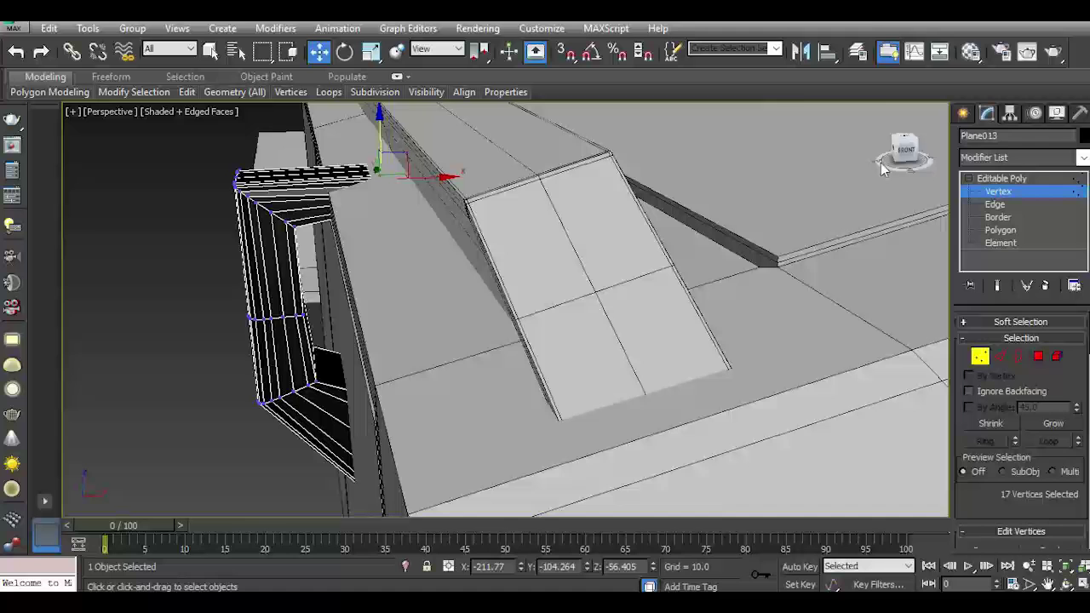
pyautogui.moveTo(335, 132)
pyautogui.mouseDown()
pyautogui.moveTo(428, 247)
pyautogui.moveTo(469, 271)
pyautogui.mouseUp()
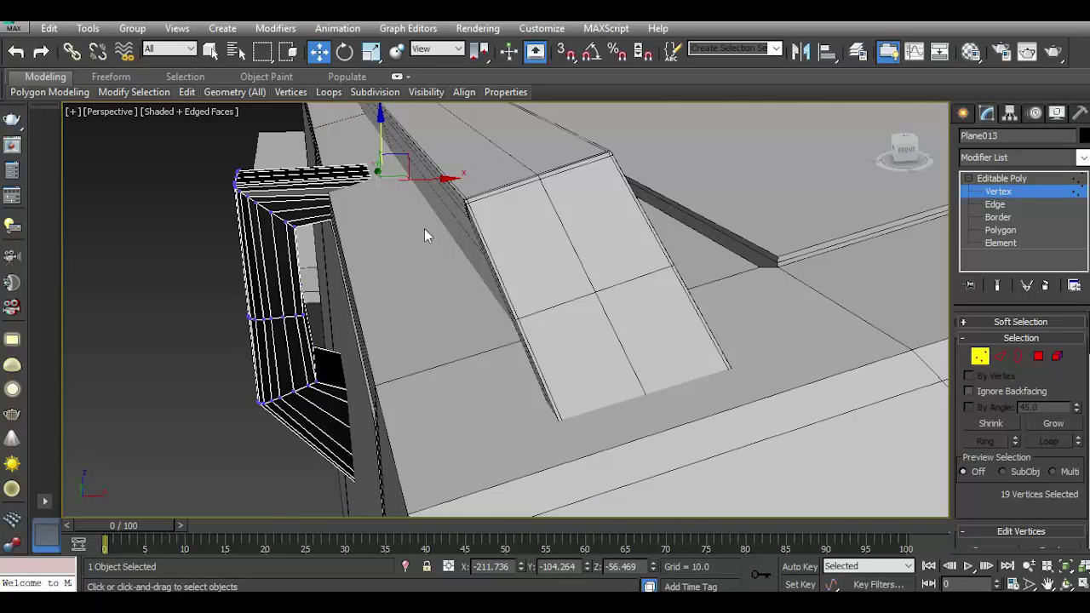
pyautogui.moveTo(380, 150)
pyautogui.mouseDown()
pyautogui.moveTo(427, 181)
pyautogui.moveTo(394, 147)
pyautogui.mouseUp()
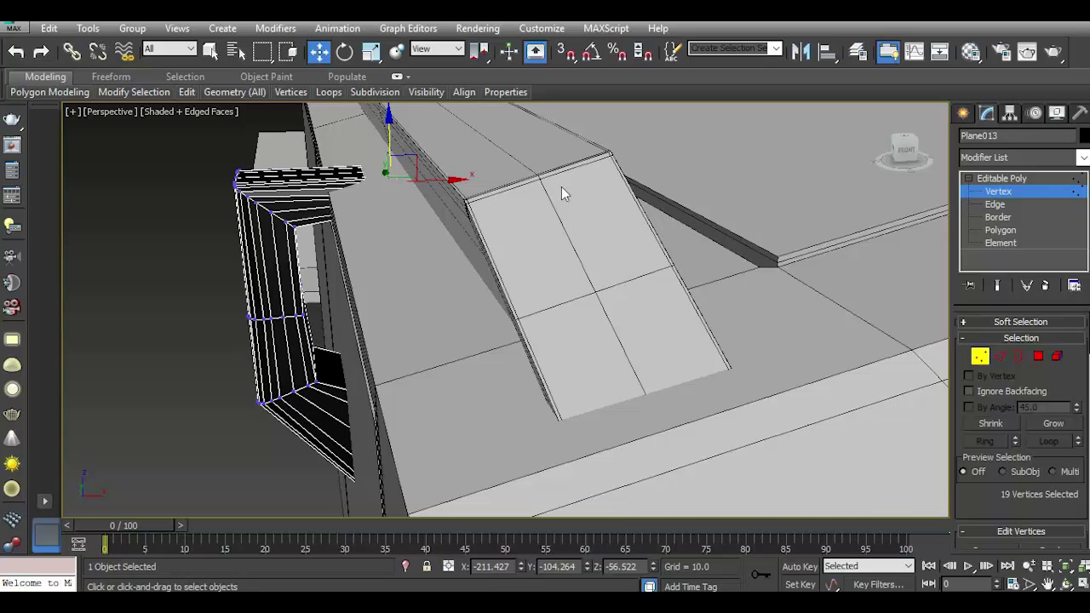
pyautogui.scroll(-2, 503, 237)
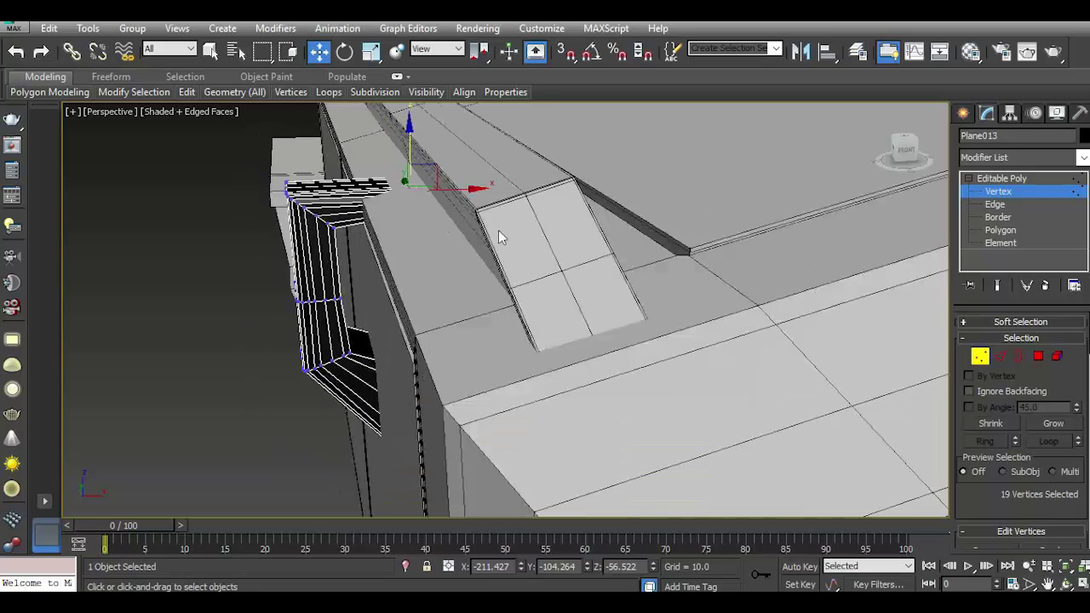
pyautogui.click(1001, 191)
pyautogui.keyDown('alt'); pyautogui.moveTo(462, 292); pyautogui.dragTo(213, 230, button='middle'); pyautogui.keyUp('alt')
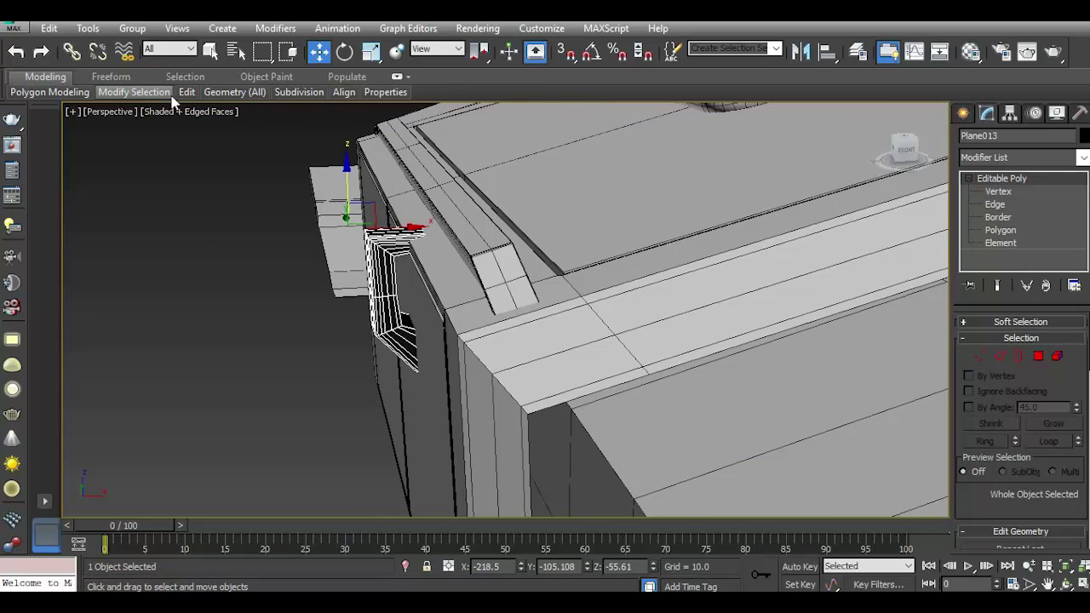
# Ring the handle's edges and connect them with 2 segments, Pinch 65.
pyautogui.click(251, 198)
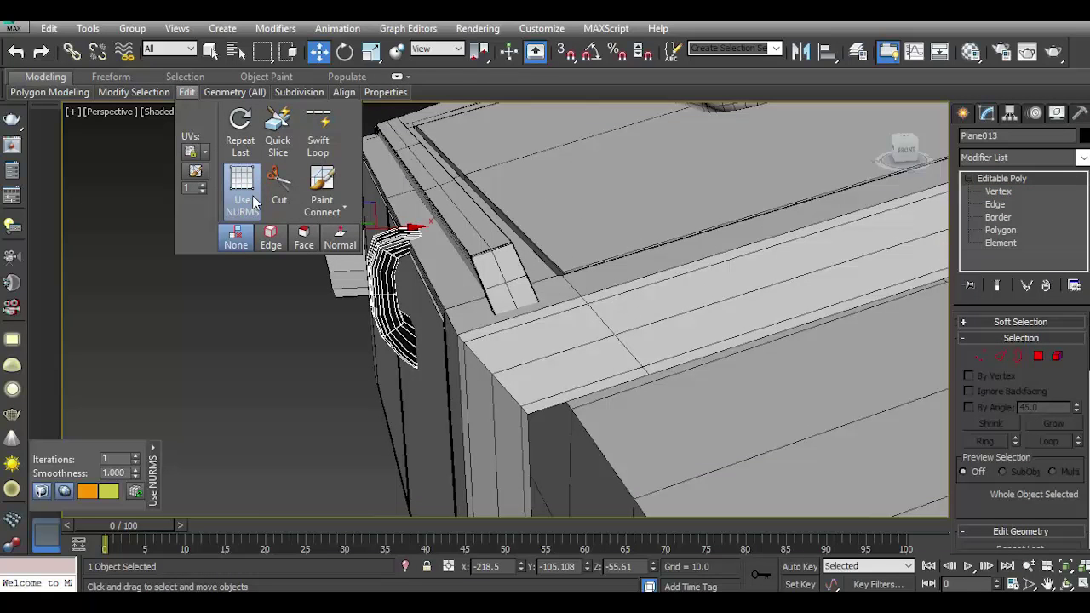
pyautogui.click(247, 196)
pyautogui.scroll(4, 390, 308)
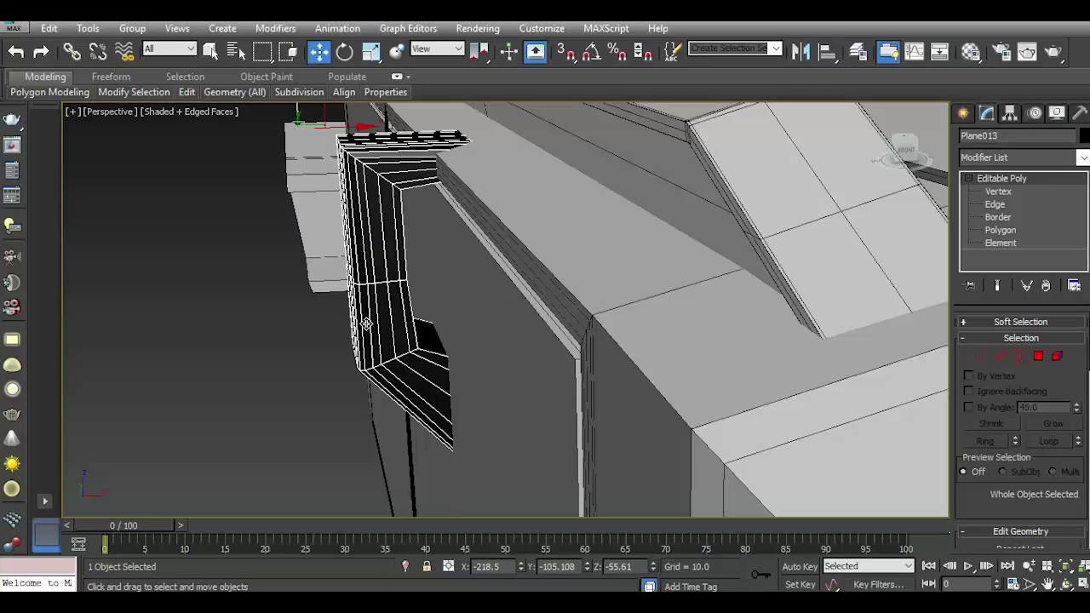
pyautogui.click(1000, 357)
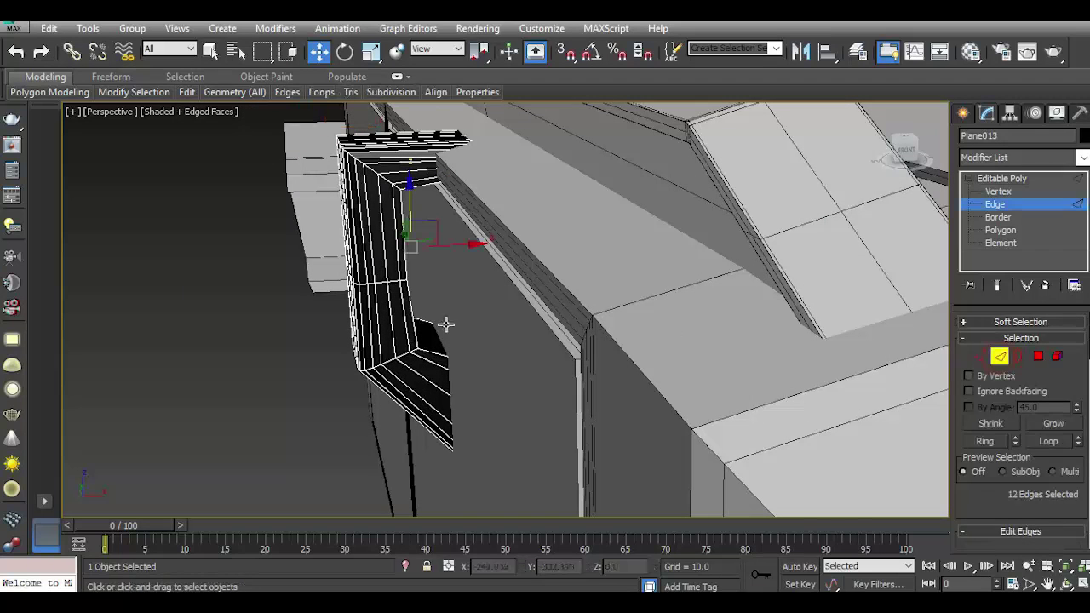
pyautogui.click(384, 328)
pyautogui.keyDown('ctrl'); pyautogui.click(372, 241); pyautogui.keyUp('ctrl')
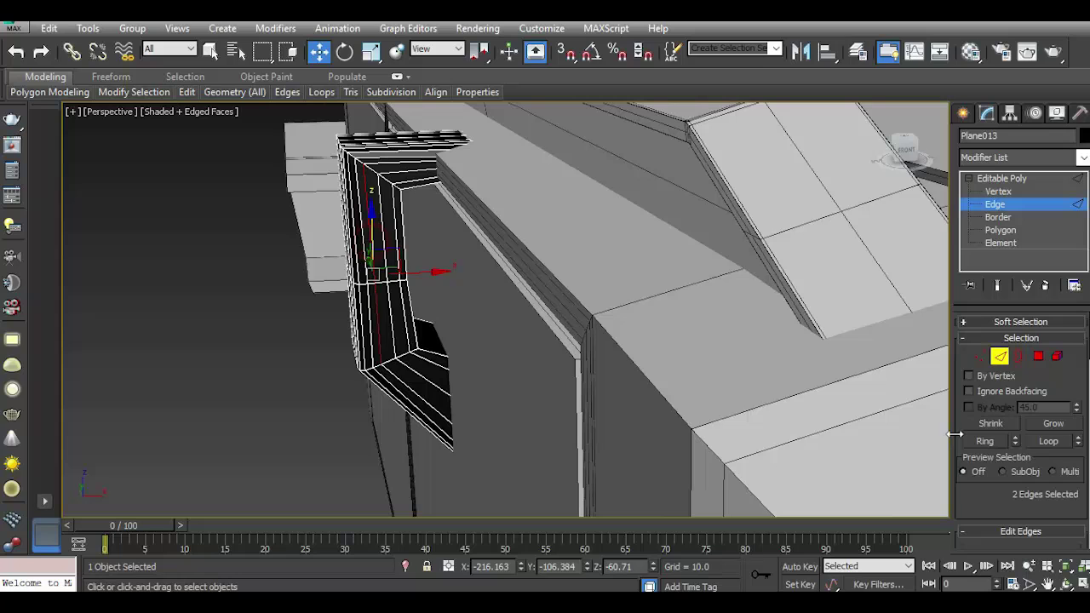
pyautogui.click(968, 443)
pyautogui.scroll(-5, 1039, 486)
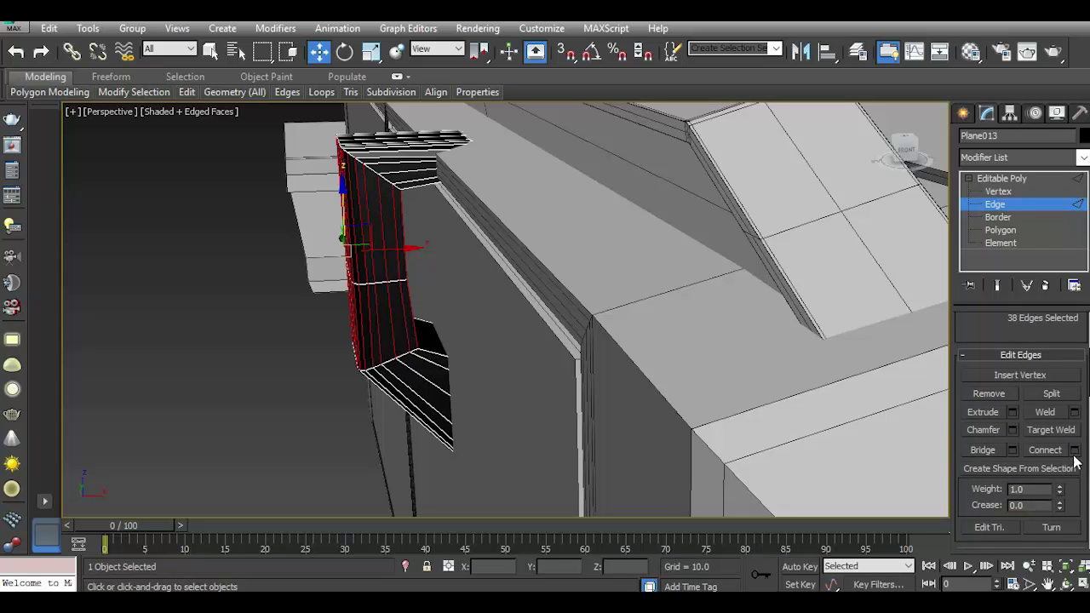
pyautogui.click(1075, 450)
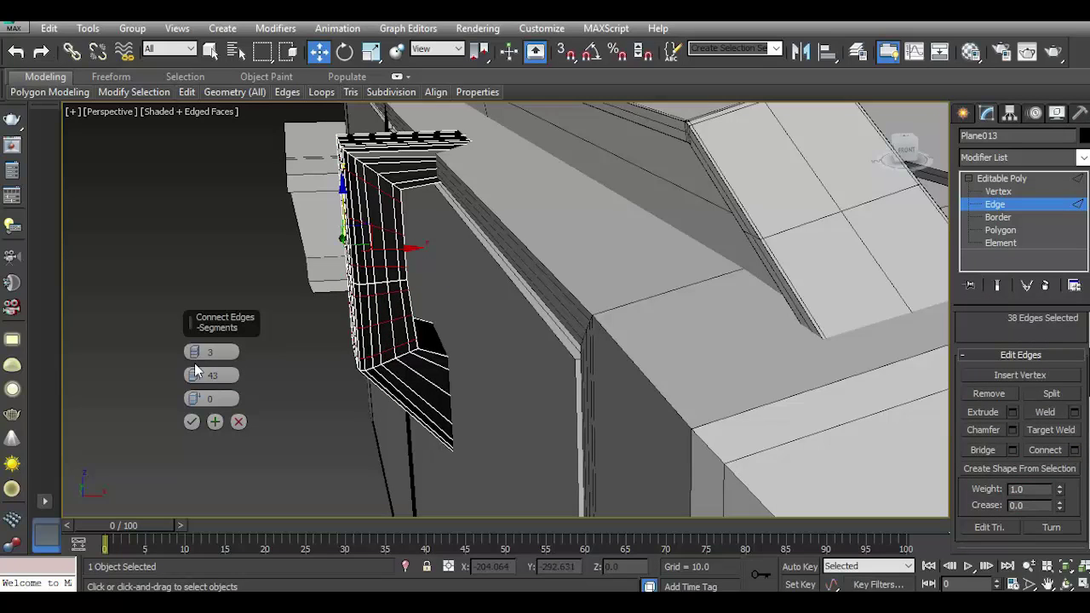
pyautogui.click(194, 355)
pyautogui.moveTo(194, 379); pyautogui.dragTo(196, 288)
pyautogui.click(192, 422)
# Ring and connect an extra edge loop along the handle's lower strip and top strip.
pyautogui.click(431, 373)
pyautogui.scroll(2, 1003, 341)
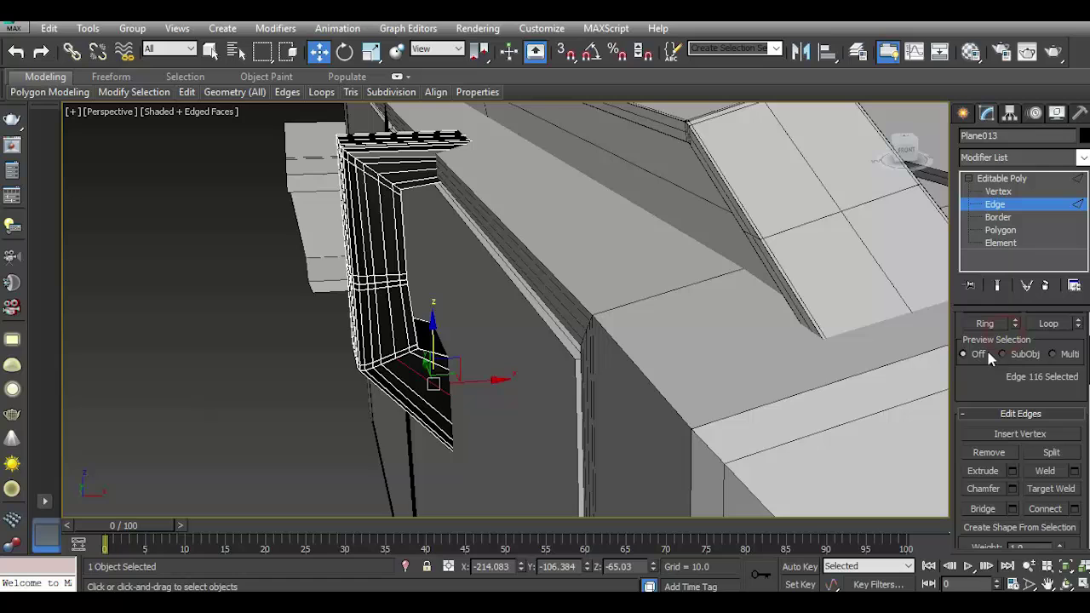
pyautogui.click(984, 323)
pyautogui.click(1050, 510)
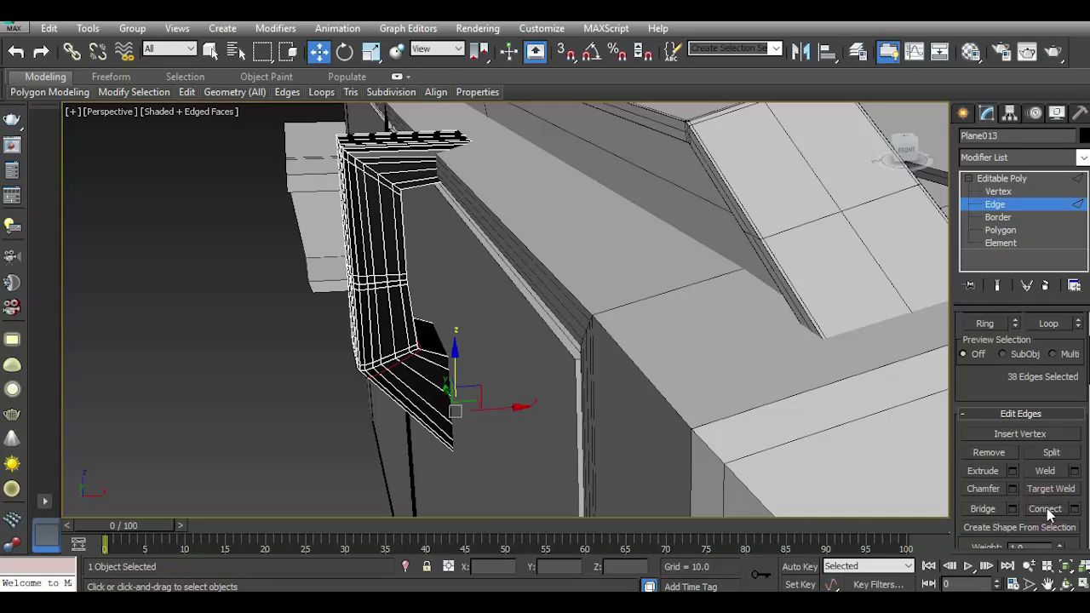
pyautogui.click(384, 147)
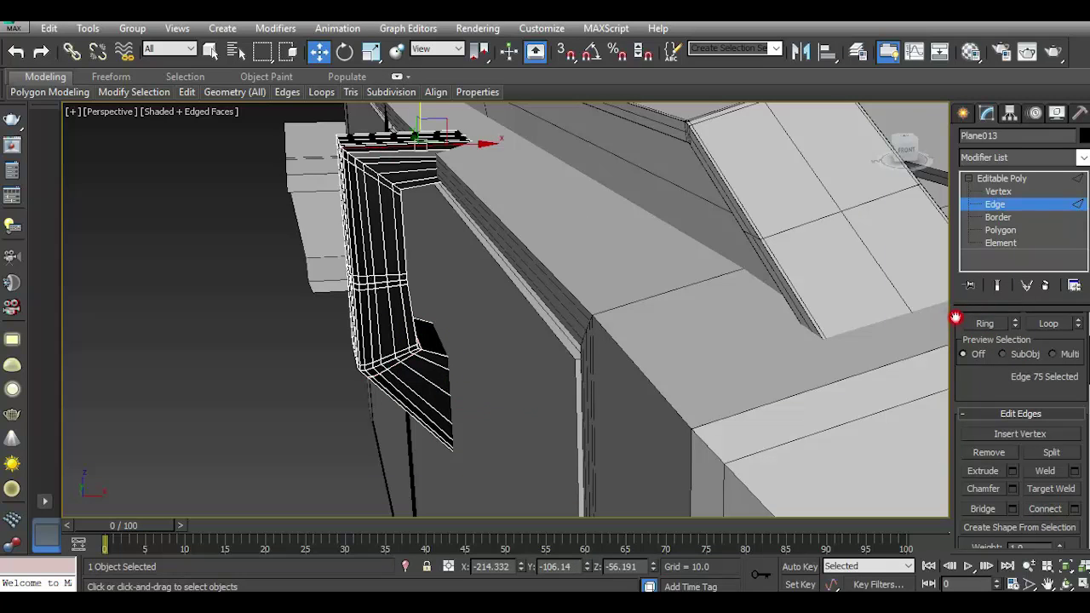
pyautogui.click(984, 324)
pyautogui.click(1046, 510)
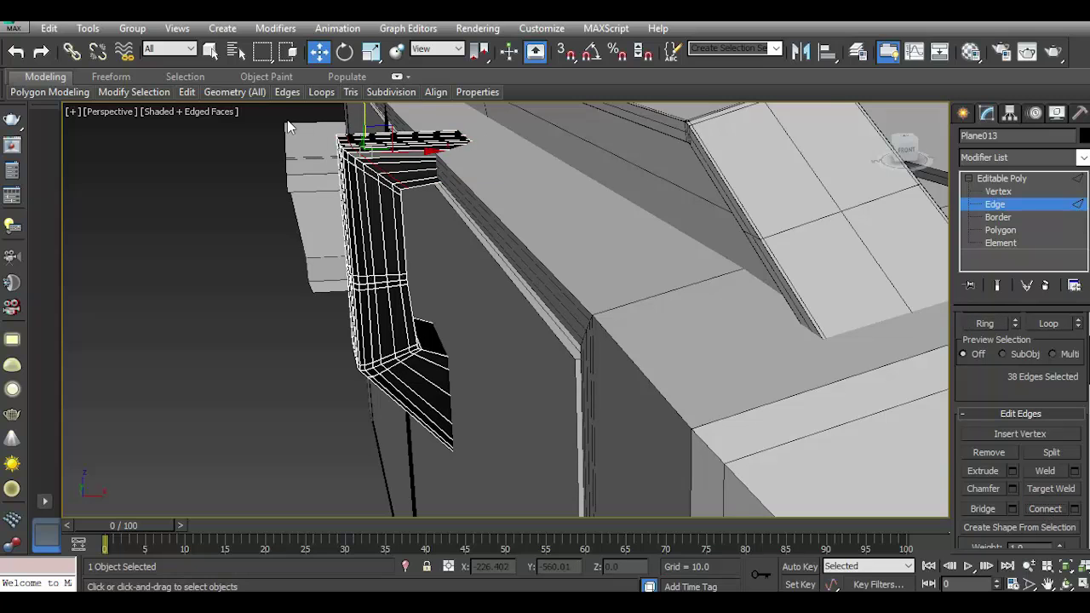
# Enable Use NURMS smoothing on the handle and orbit to inspect it.
pyautogui.click(186, 92)
pyautogui.click(242, 184)
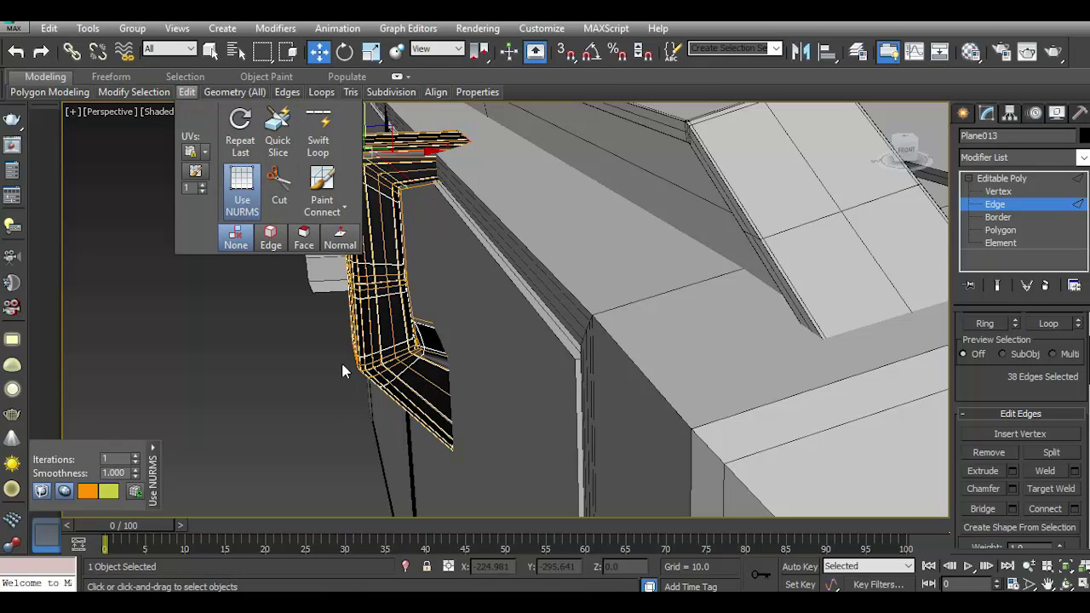
pyautogui.scroll(-5, 363, 401)
pyautogui.scroll(3, 363, 401)
pyautogui.moveTo(363, 402)
pyautogui.keyDown('alt'); pyautogui.mouseDown(button='middle')
pyautogui.moveTo(528, 392)
pyautogui.moveTo(667, 302)
pyautogui.mouseUp(button='middle'); pyautogui.keyUp('alt')
# At object level, Shift-drag the handle along Y to clone a second handle.
pyautogui.click(988, 179)
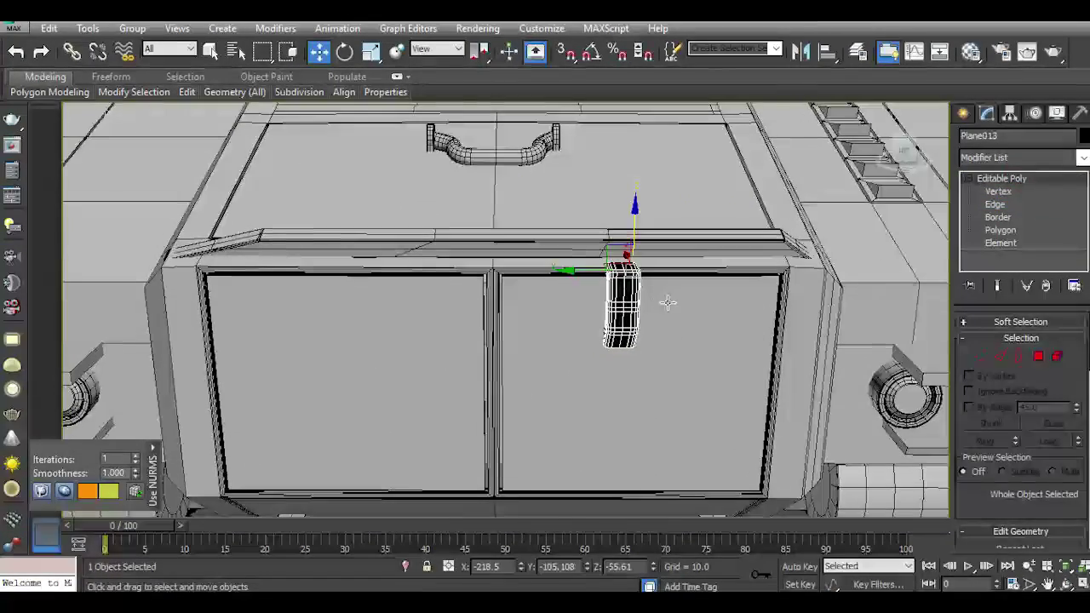
pyautogui.moveTo(580, 271); pyautogui.dragTo(552, 271)
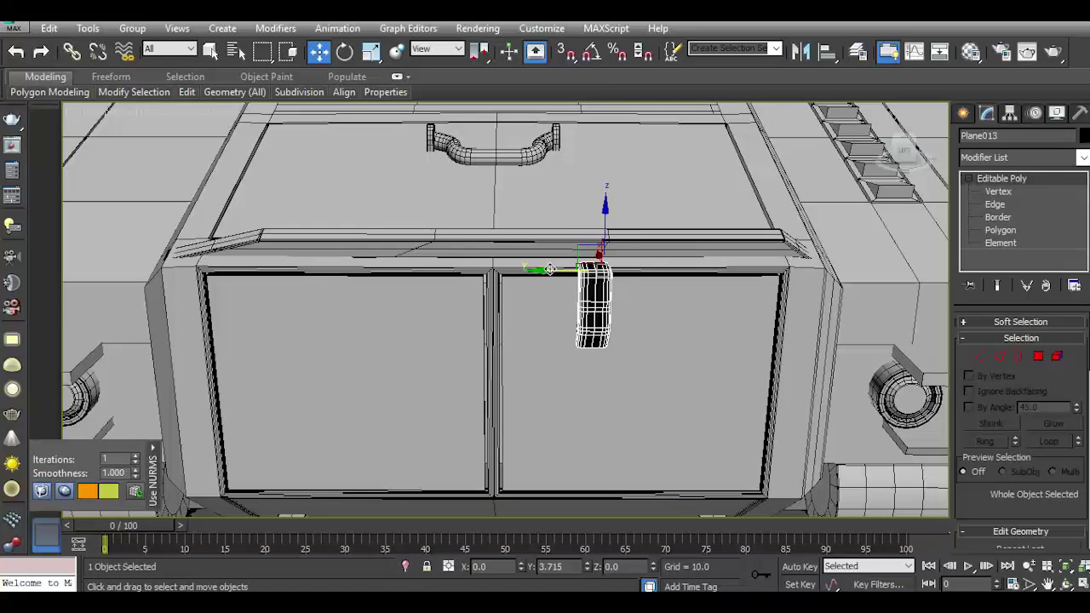
pyautogui.scroll(3, 600, 254)
pyautogui.moveTo(623, 235); pyautogui.dragTo(623, 234)
pyautogui.keyDown('shift'); pyautogui.moveTo(565, 266); pyautogui.dragTo(108, 266); pyautogui.keyUp('shift')
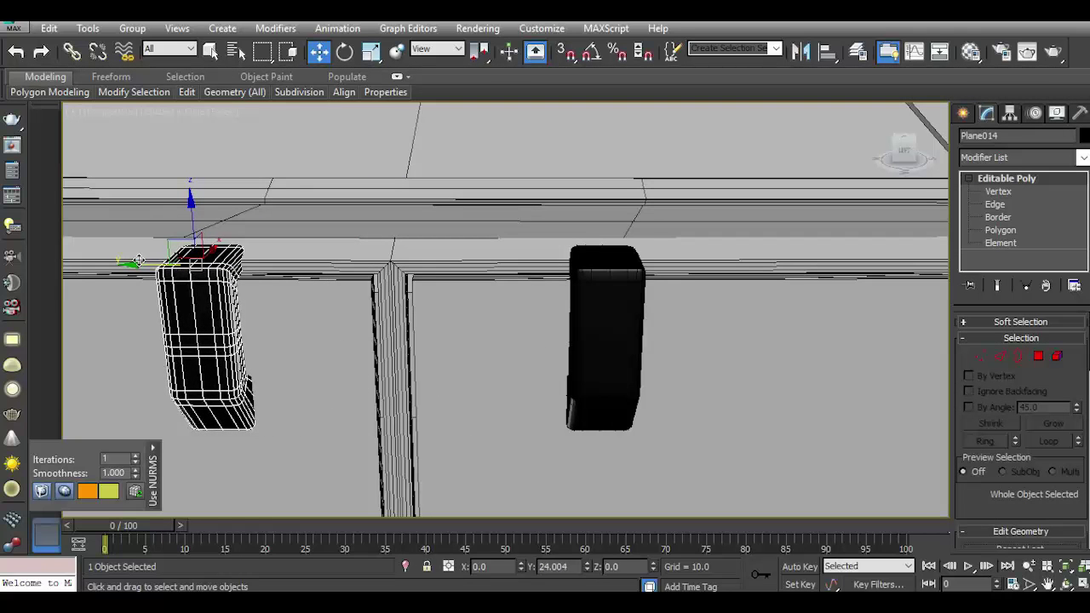
pyautogui.press('Return')
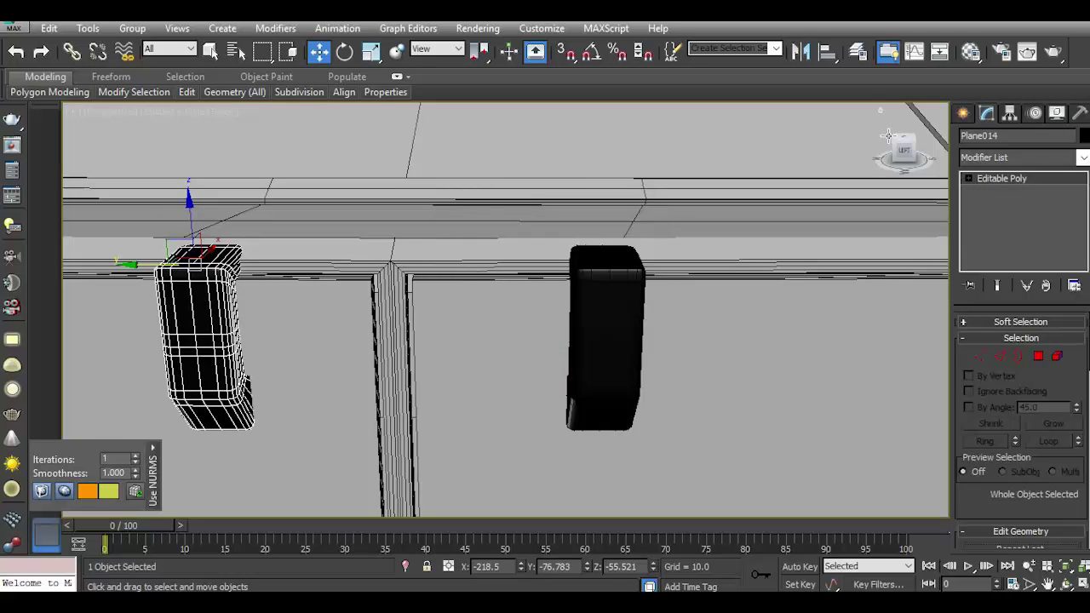
# Select both the original handle and its copy together.
pyautogui.keyDown('alt'); pyautogui.moveTo(596, 281); pyautogui.dragTo(473, 265, button='middle'); pyautogui.keyUp('alt')
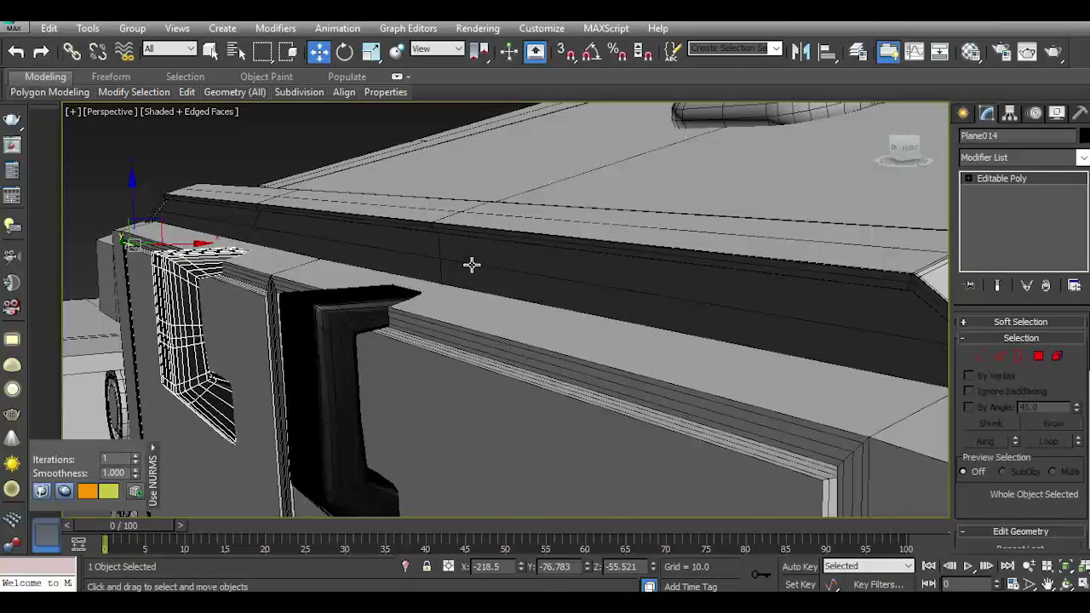
pyautogui.click(353, 305)
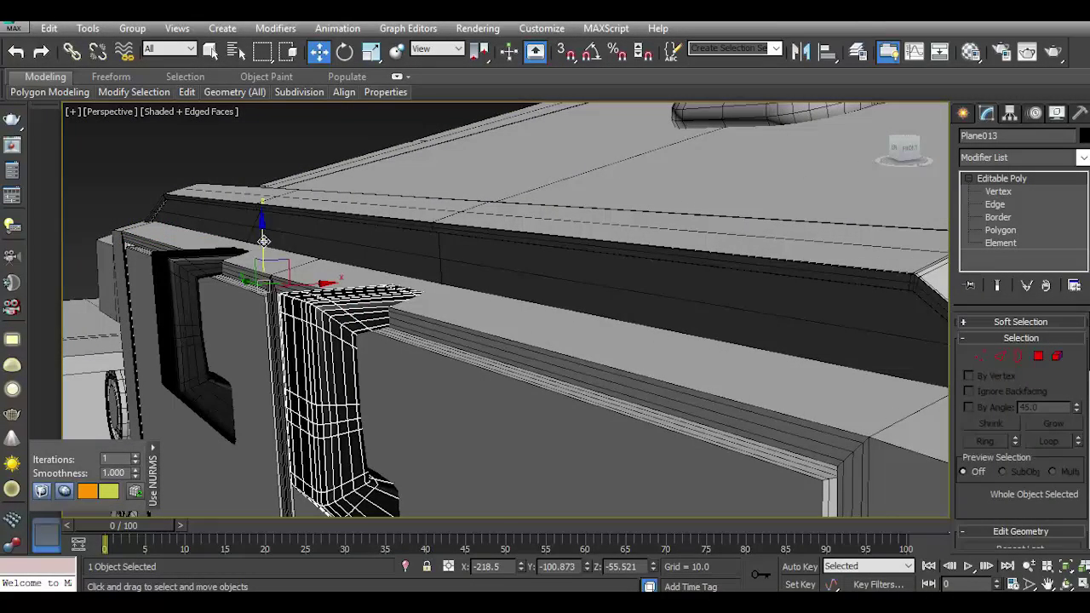
pyautogui.moveTo(264, 241); pyautogui.dragTo(263, 235)
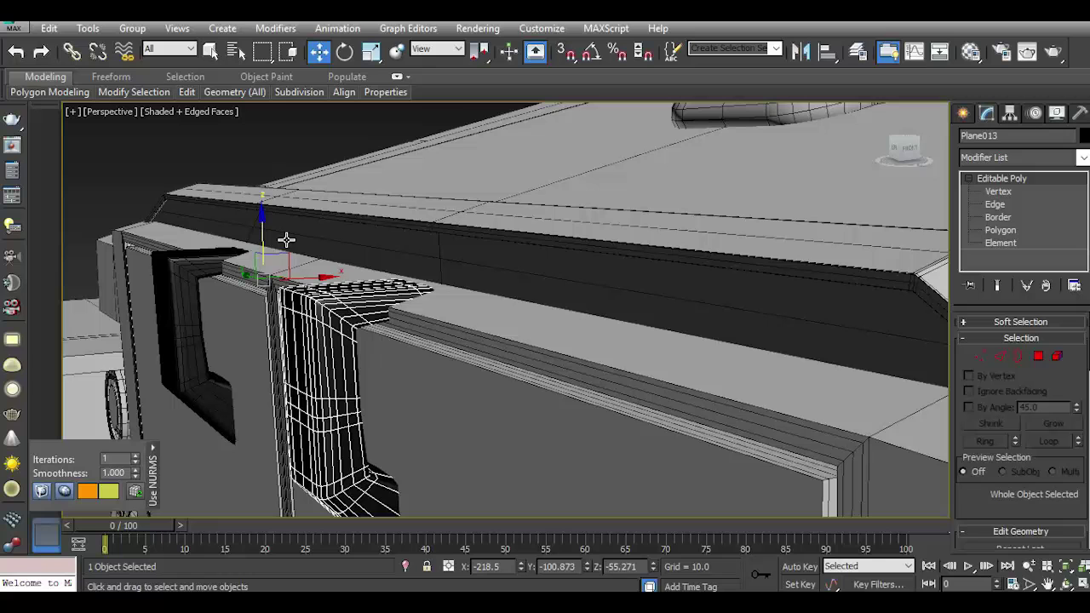
pyautogui.click(16, 52)
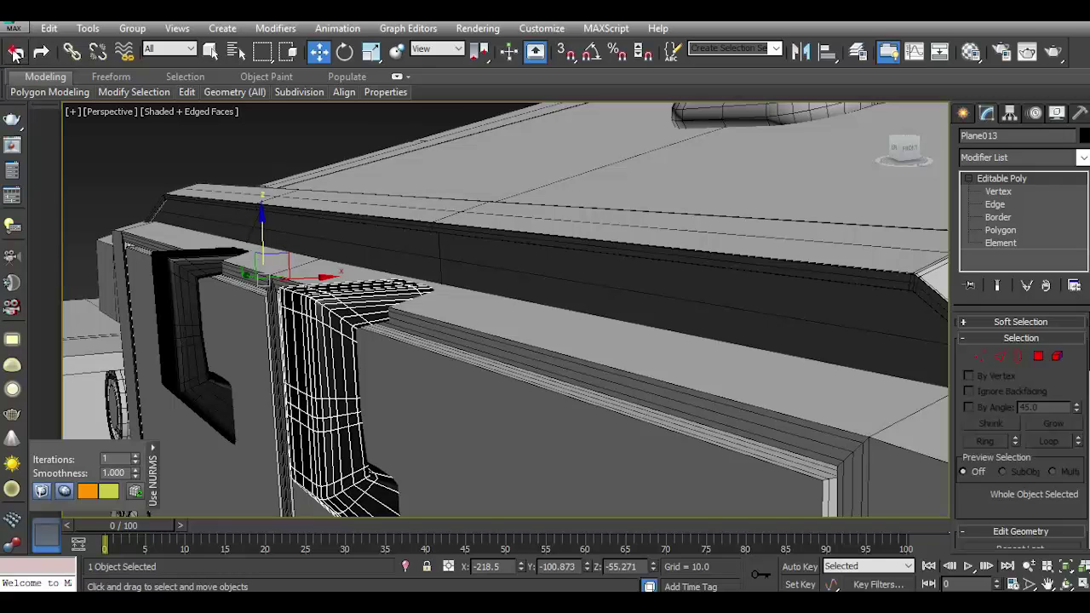
pyautogui.keyDown('ctrl'); pyautogui.click(191, 280); pyautogui.keyUp('ctrl')
# Assign the 03 - Default material to both handles, then deselect and orbit out to the whole tank.
pyautogui.click(971, 52)
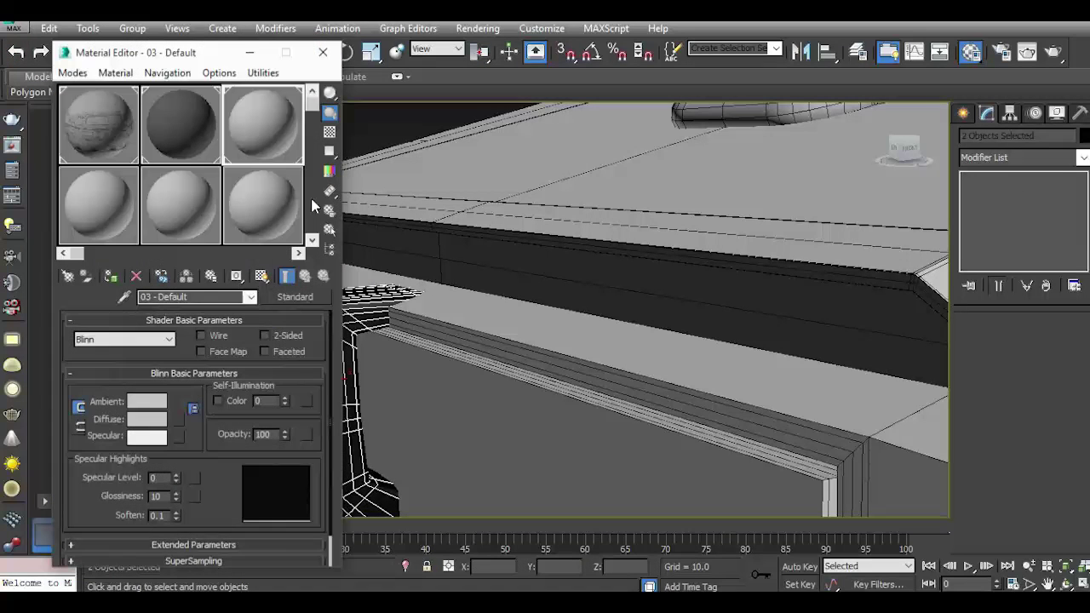
pyautogui.moveTo(263, 124); pyautogui.dragTo(375, 302)
pyautogui.click(528, 337)
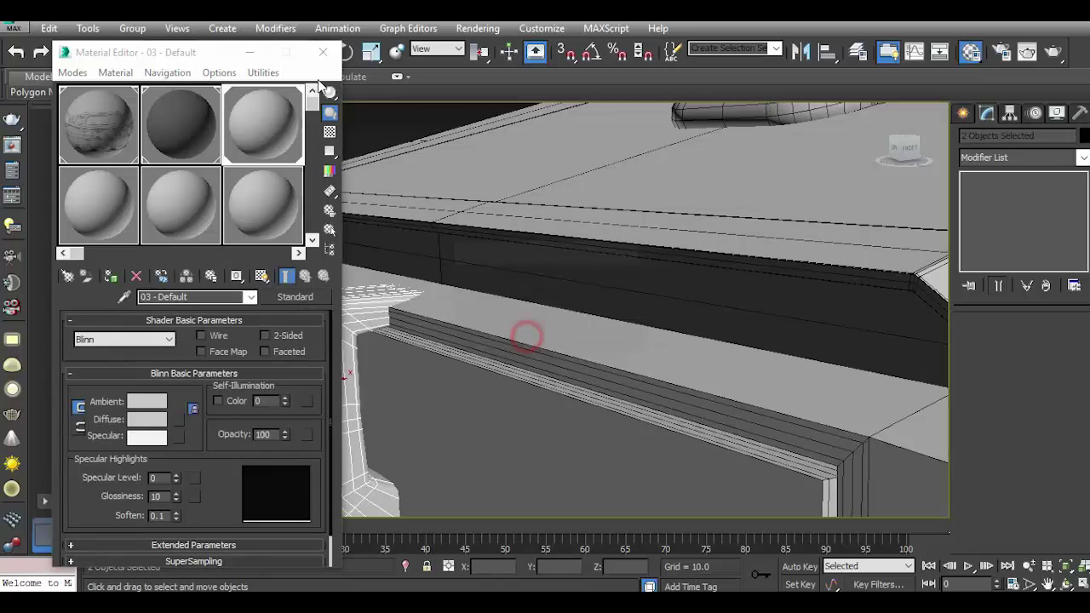
pyautogui.click(323, 52)
pyautogui.keyDown('alt'); pyautogui.moveTo(511, 341); pyautogui.dragTo(596, 307, button='middle'); pyautogui.keyUp('alt')
pyautogui.click(287, 170)
pyautogui.moveTo(287, 170)
pyautogui.keyDown('alt'); pyautogui.mouseDown(button='middle')
pyautogui.moveTo(418, 348)
pyautogui.moveTo(597, 340)
pyautogui.moveTo(647, 256)
pyautogui.mouseUp(button='middle'); pyautogui.keyUp('alt')
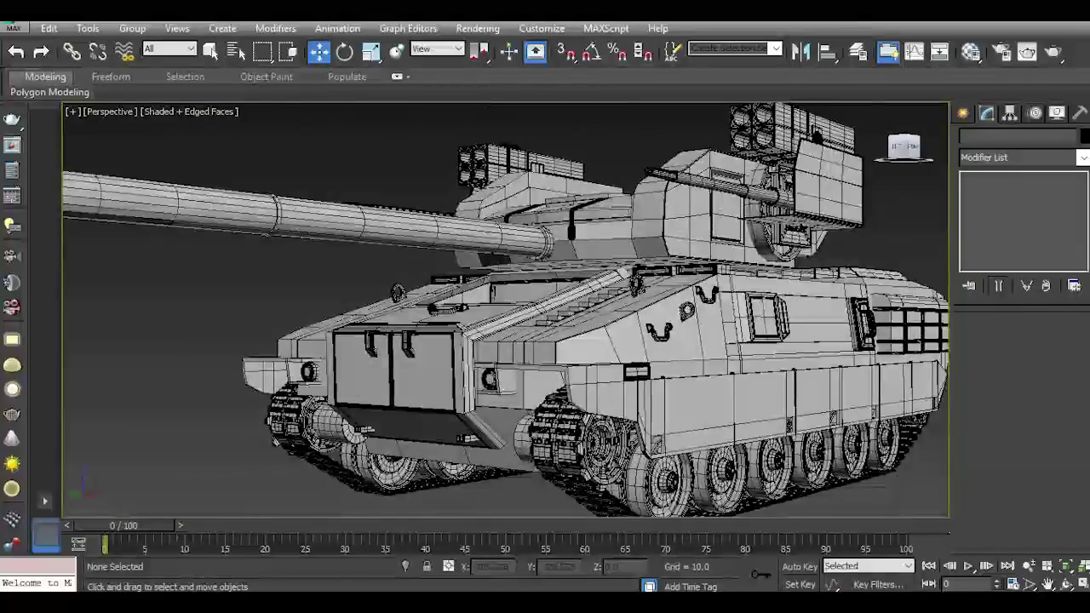
# Clone the round cap face of Box021 off as a new object, Object032.
pyautogui.scroll(2, 647, 256)
pyautogui.scroll(5, 667, 171)
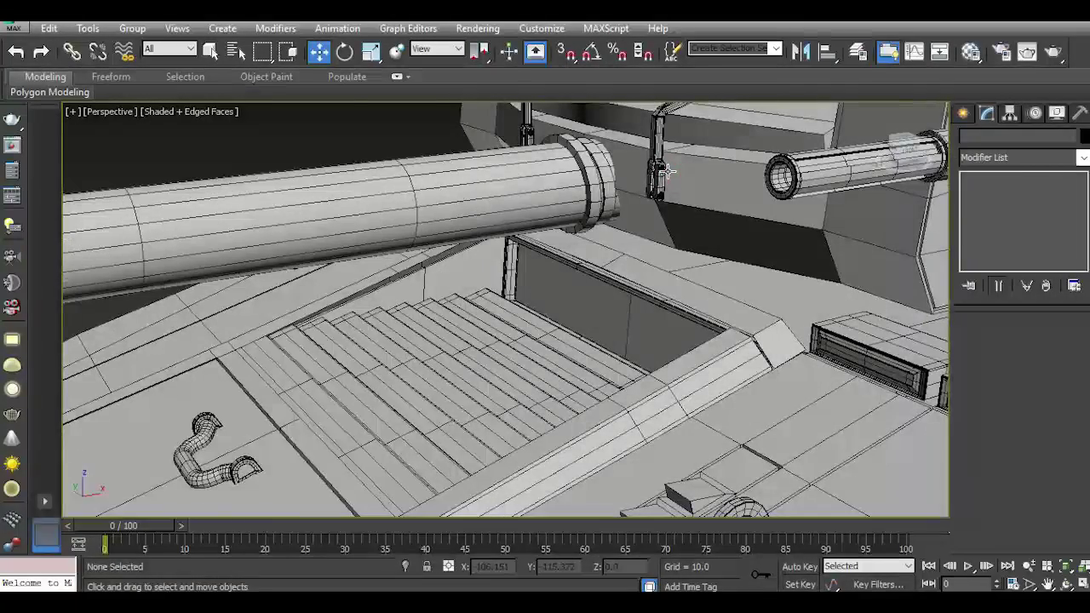
pyautogui.scroll(2, 663, 172)
pyautogui.scroll(2, 664, 172)
pyautogui.scroll(2, 672, 187)
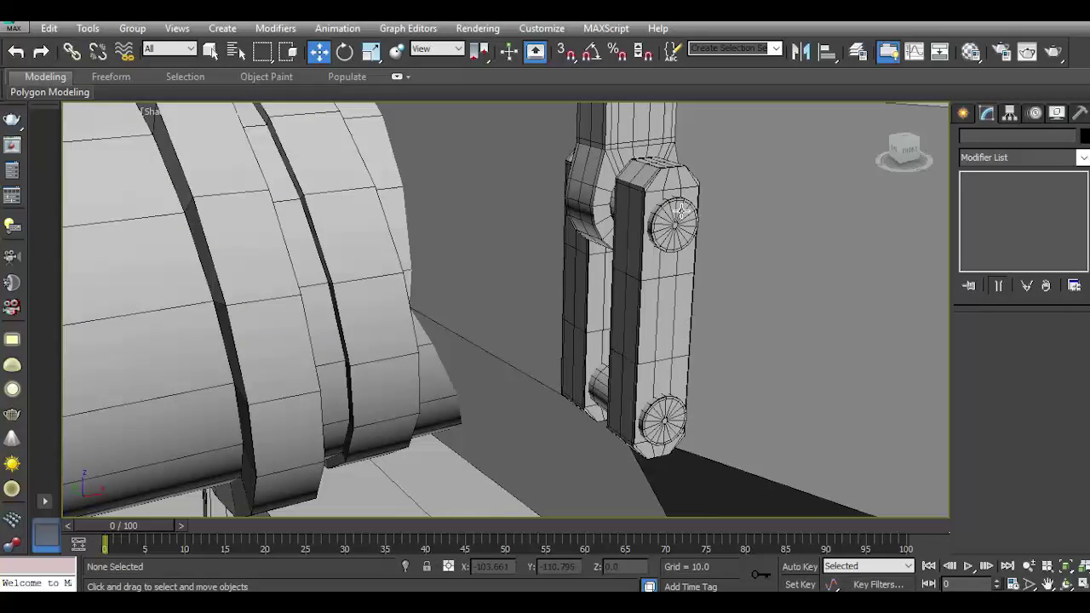
pyautogui.click(680, 212)
pyautogui.click(1057, 356)
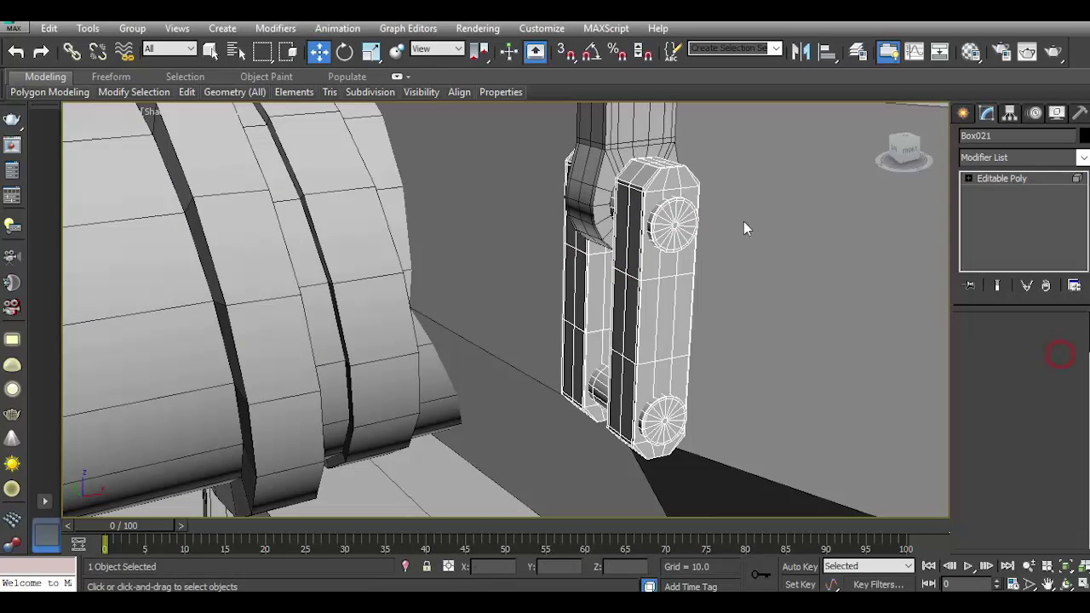
pyautogui.click(677, 217)
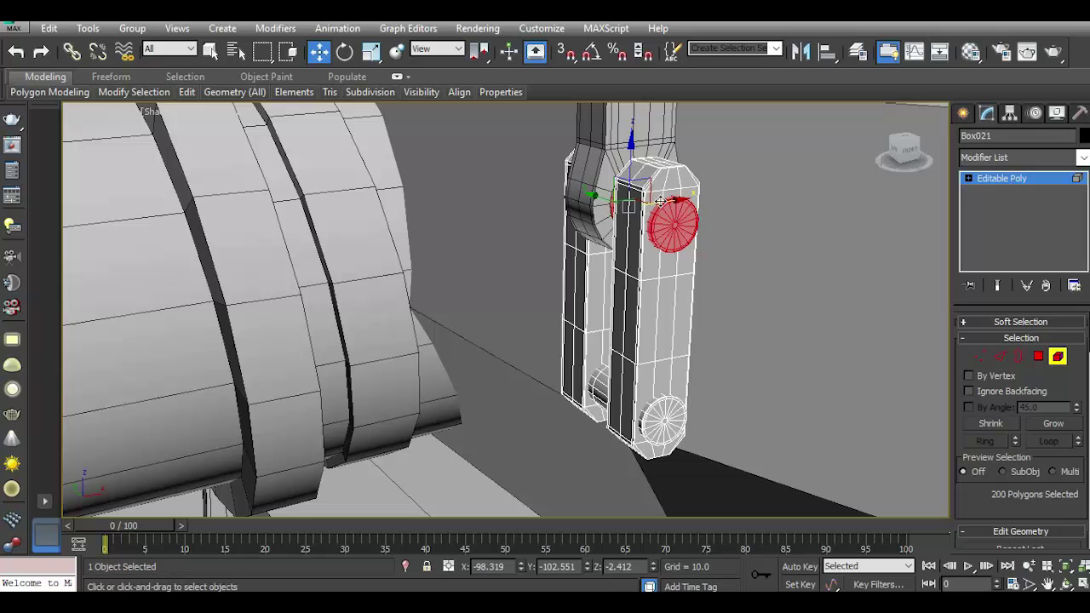
pyautogui.keyDown('shift'); pyautogui.moveTo(660, 201); pyautogui.dragTo(122, 214); pyautogui.keyUp('shift')
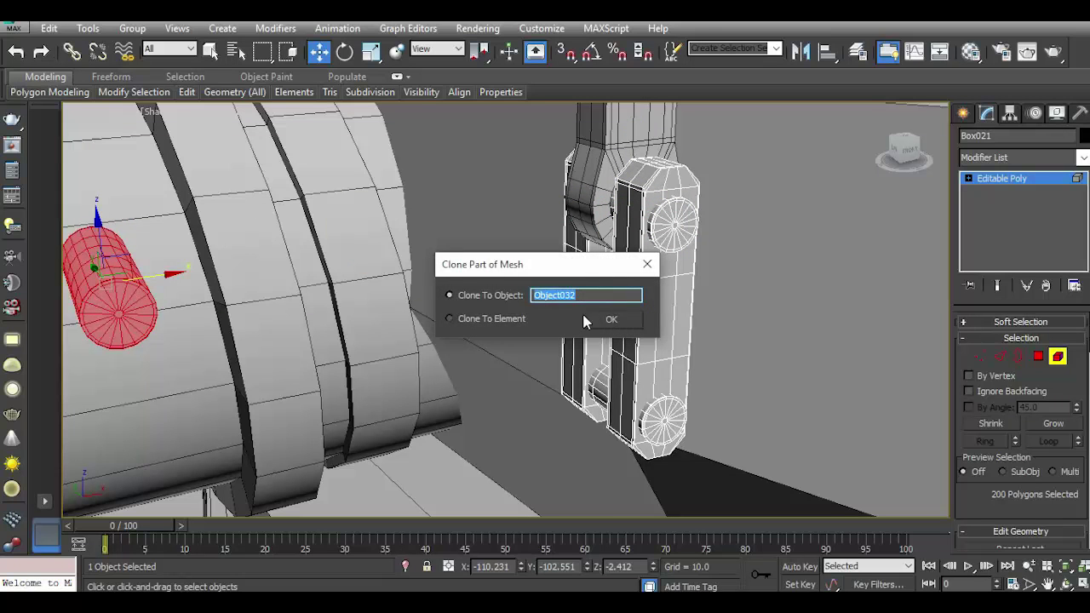
pyautogui.click(613, 320)
# Center Object032's pivot to the object using Affect Pivot Only.
pyautogui.click(1041, 177)
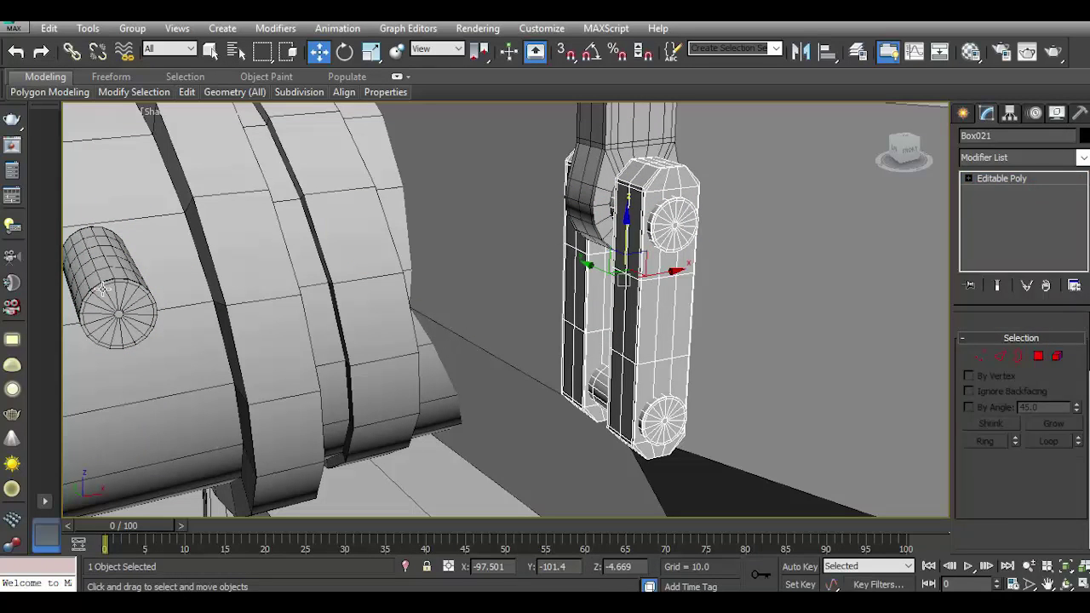
pyautogui.click(130, 282)
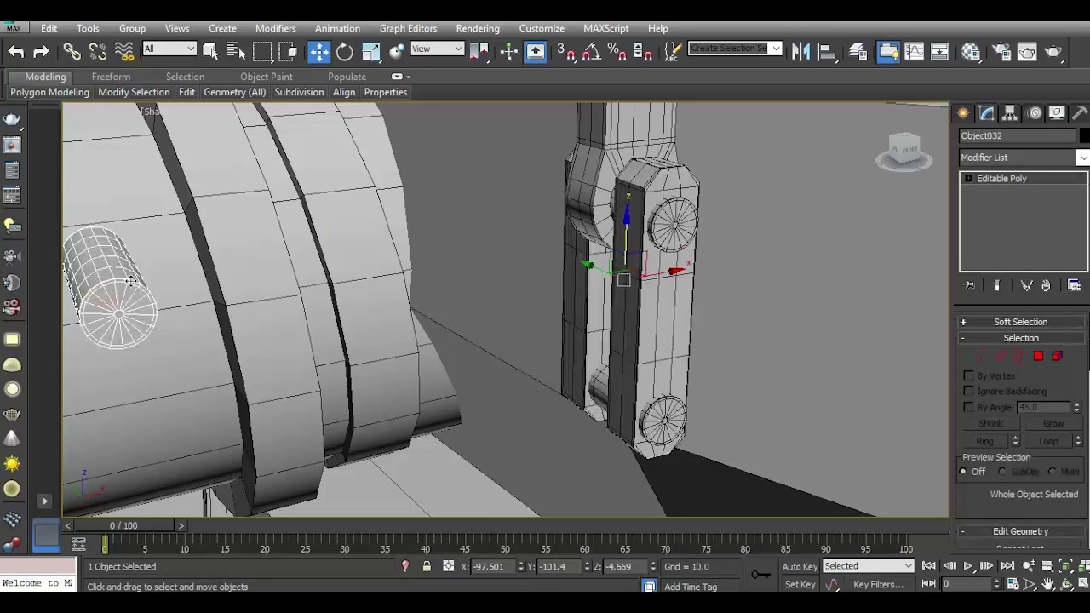
pyautogui.click(1010, 114)
pyautogui.click(1014, 214)
pyautogui.click(1020, 303)
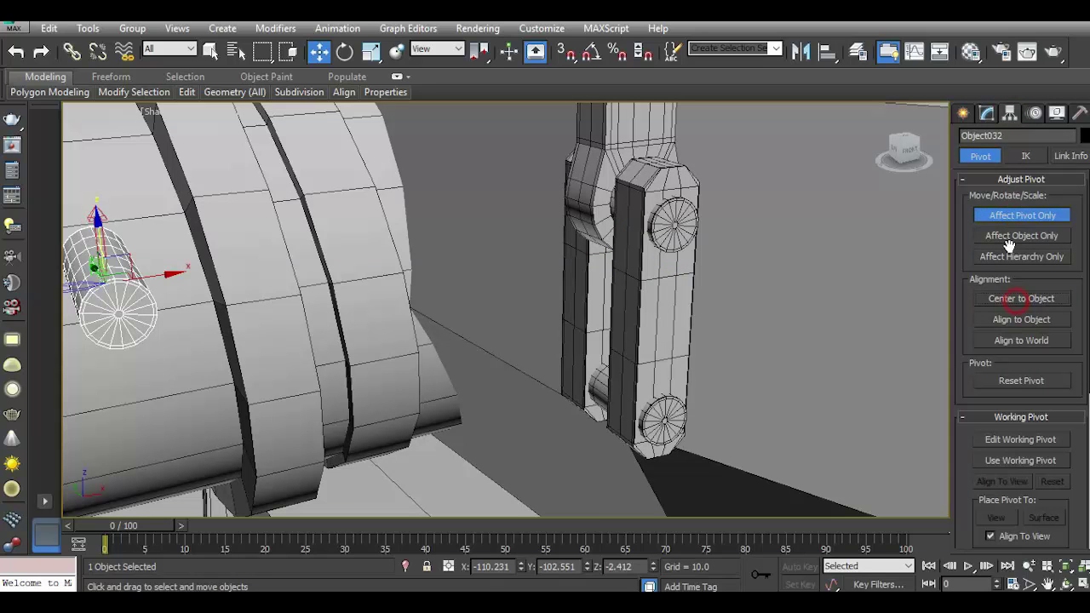
# Move Object032 along X toward the gun barrel.
pyautogui.click(987, 114)
pyautogui.scroll(-5, 748, 223)
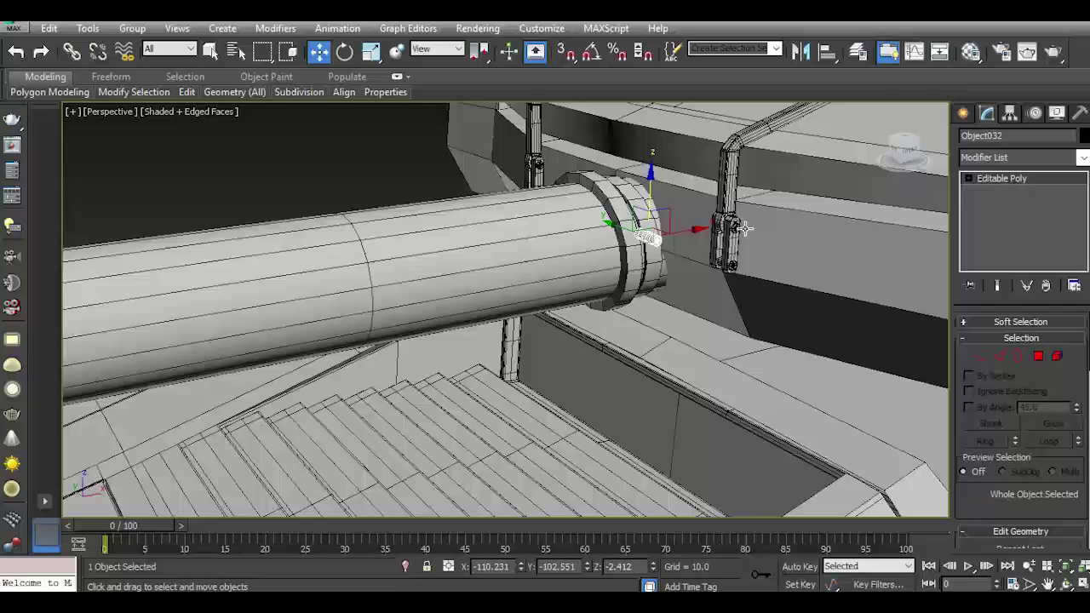
pyautogui.moveTo(688, 246); pyautogui.dragTo(701, 214, button='middle')
pyautogui.moveTo(700, 197); pyautogui.dragTo(223, 246)
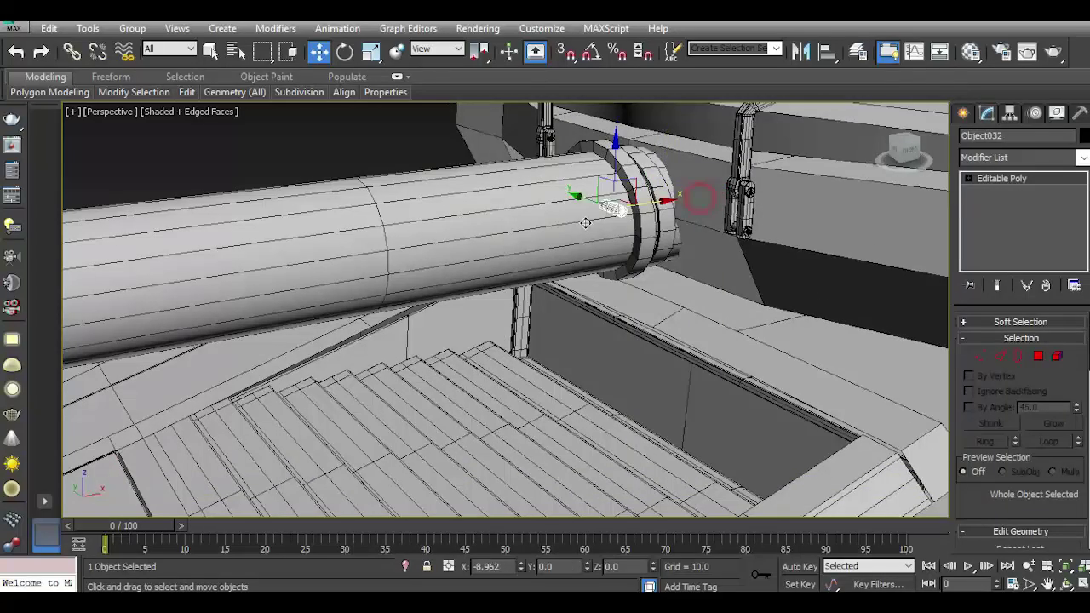
pyautogui.scroll(-3, 255, 247)
pyautogui.scroll(-3, 573, 194)
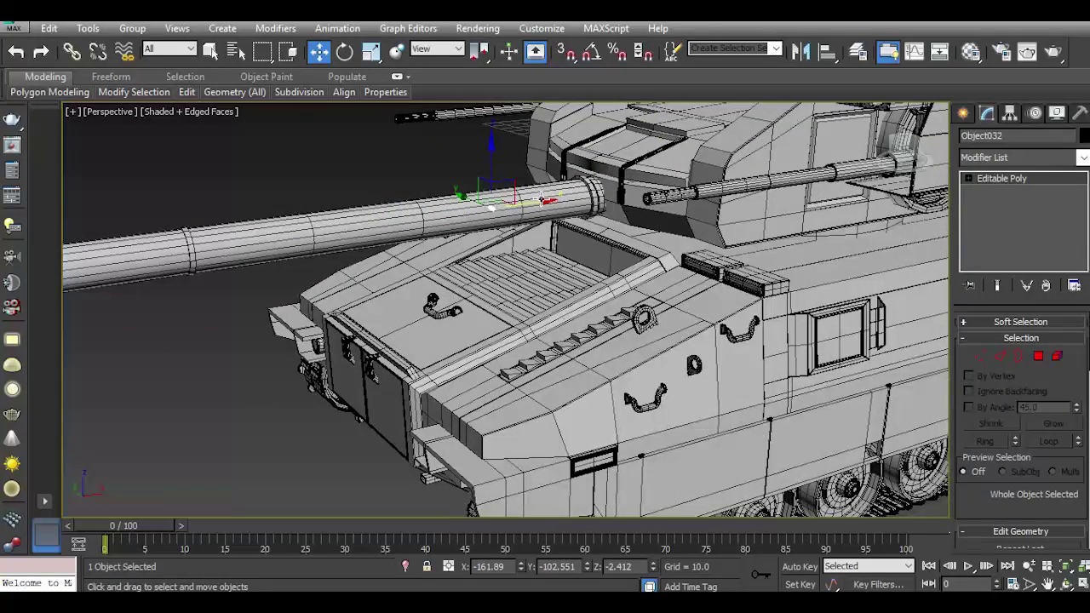
# Move the cylinder onto the bracket top and scale it up to fit.
pyautogui.moveTo(533, 202)
pyautogui.mouseDown()
pyautogui.moveTo(354, 191)
pyautogui.moveTo(361, 357)
pyautogui.mouseUp()
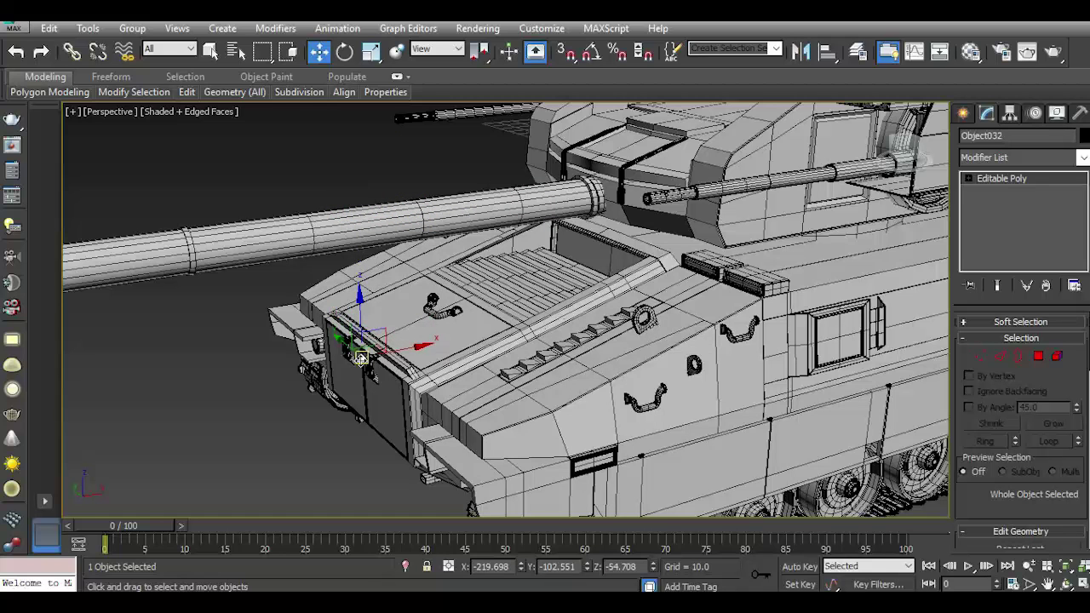
pyautogui.scroll(5, 361, 358)
pyautogui.moveTo(396, 324); pyautogui.dragTo(418, 331)
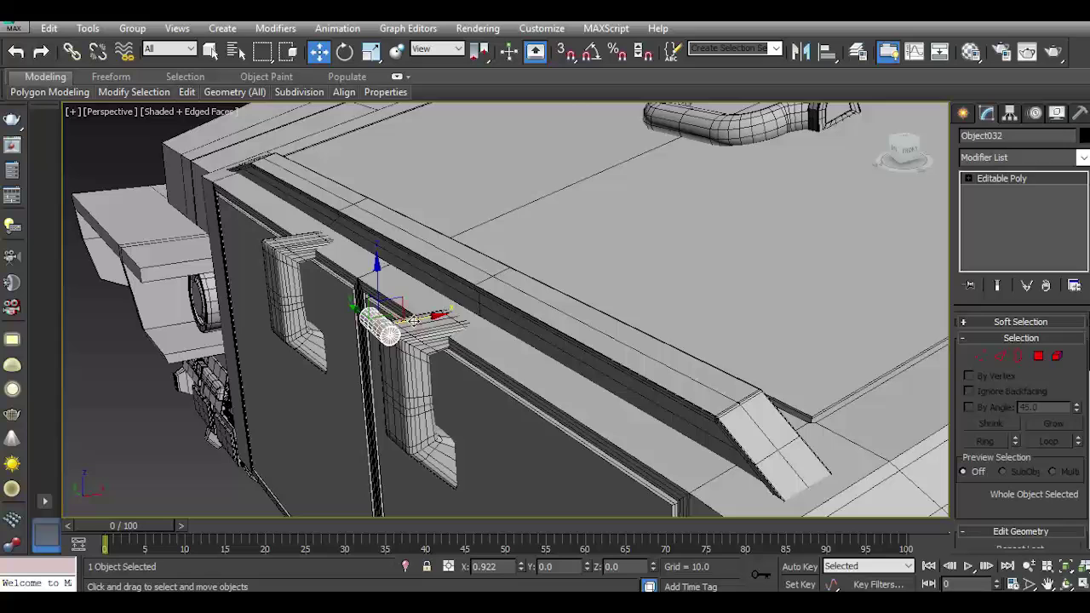
pyautogui.scroll(3, 419, 345)
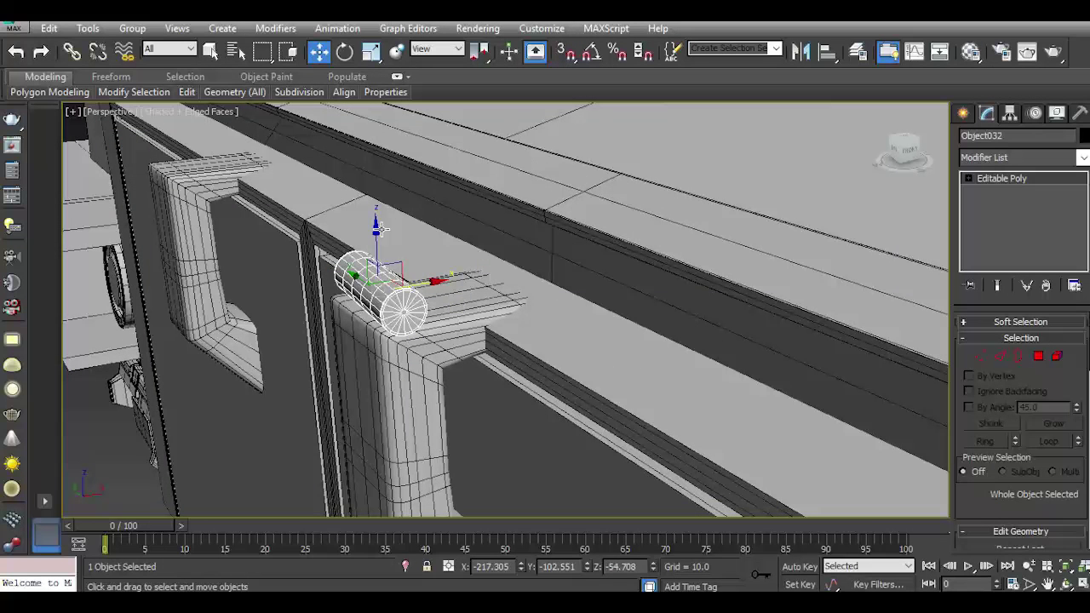
pyautogui.moveTo(375, 236)
pyautogui.mouseDown()
pyautogui.moveTo(407, 334)
pyautogui.moveTo(460, 356)
pyautogui.moveTo(382, 328)
pyautogui.moveTo(390, 332)
pyautogui.moveTo(402, 239)
pyautogui.mouseUp()
pyautogui.click(374, 50)
pyautogui.click(318, 51)
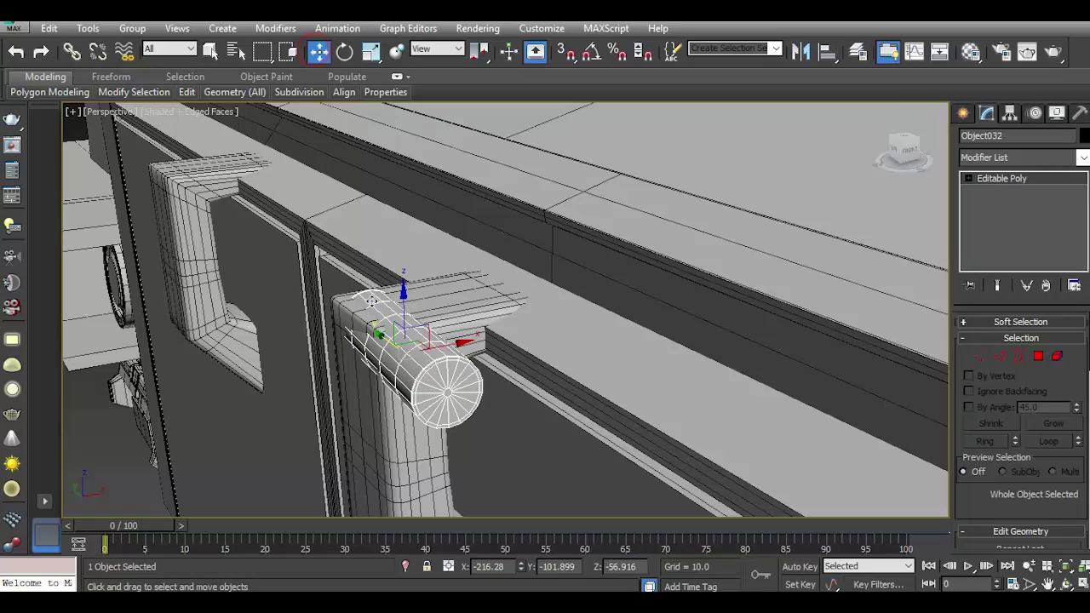
pyautogui.moveTo(388, 339); pyautogui.dragTo(375, 327)
pyautogui.keyDown('alt'); pyautogui.moveTo(375, 328); pyautogui.dragTo(409, 293, button='middle'); pyautogui.keyUp('alt')
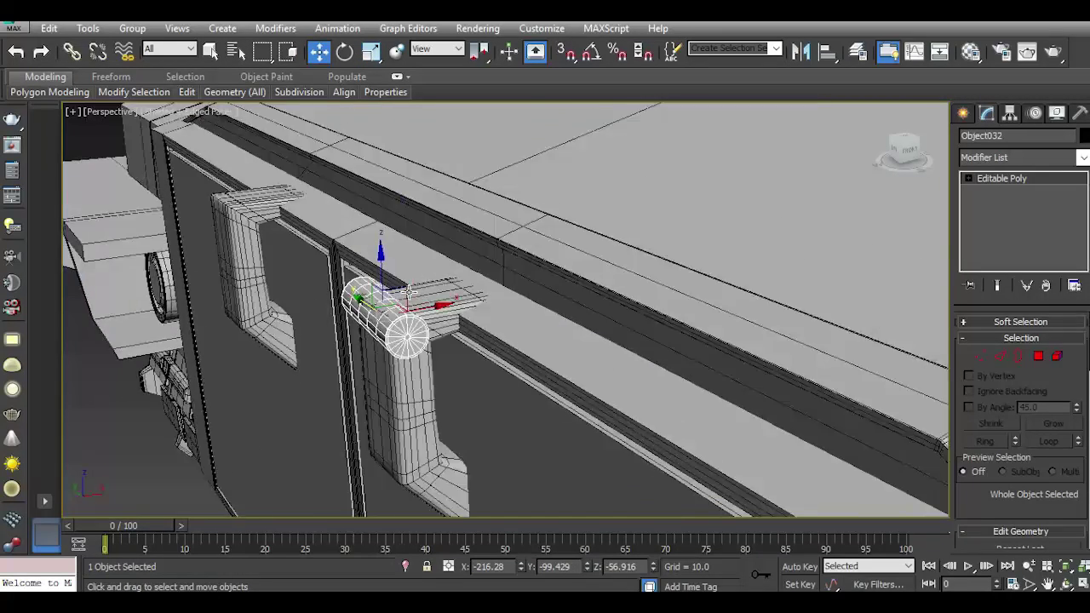
# In the left view, raise, enlarge and centre the cylinder over the bracket.
pyautogui.press('l')
pyautogui.scroll(3, 525, 316)
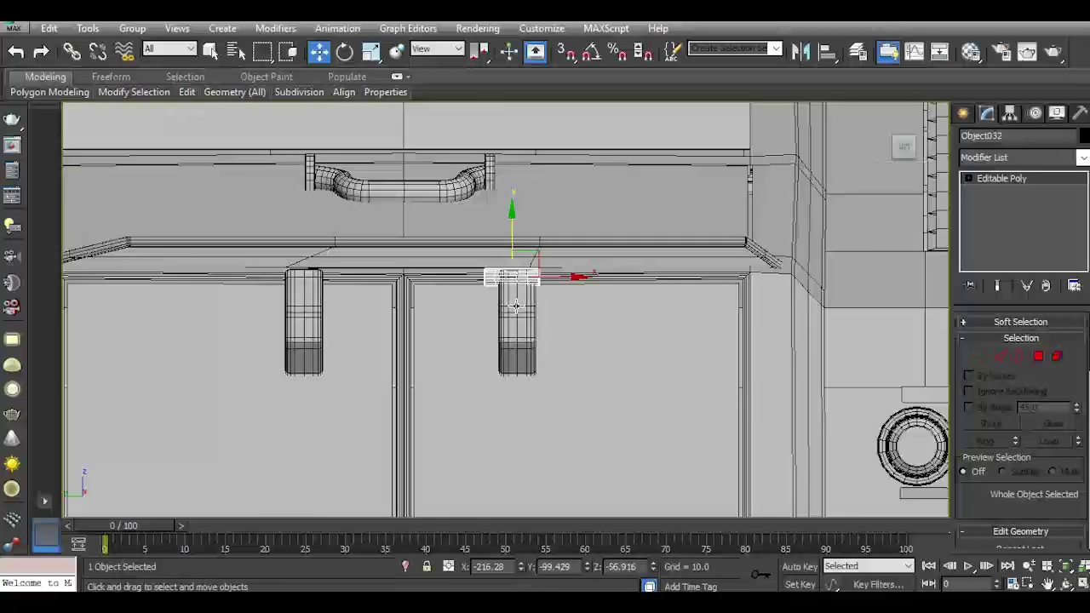
pyautogui.scroll(3, 521, 256)
pyautogui.moveTo(544, 249); pyautogui.dragTo(558, 249)
pyautogui.hotkey('ctrl', 'z')
pyautogui.moveTo(516, 214)
pyautogui.mouseDown()
pyautogui.moveTo(529, 215)
pyautogui.moveTo(518, 204)
pyautogui.mouseUp()
pyautogui.click(370, 51)
pyautogui.press('w')
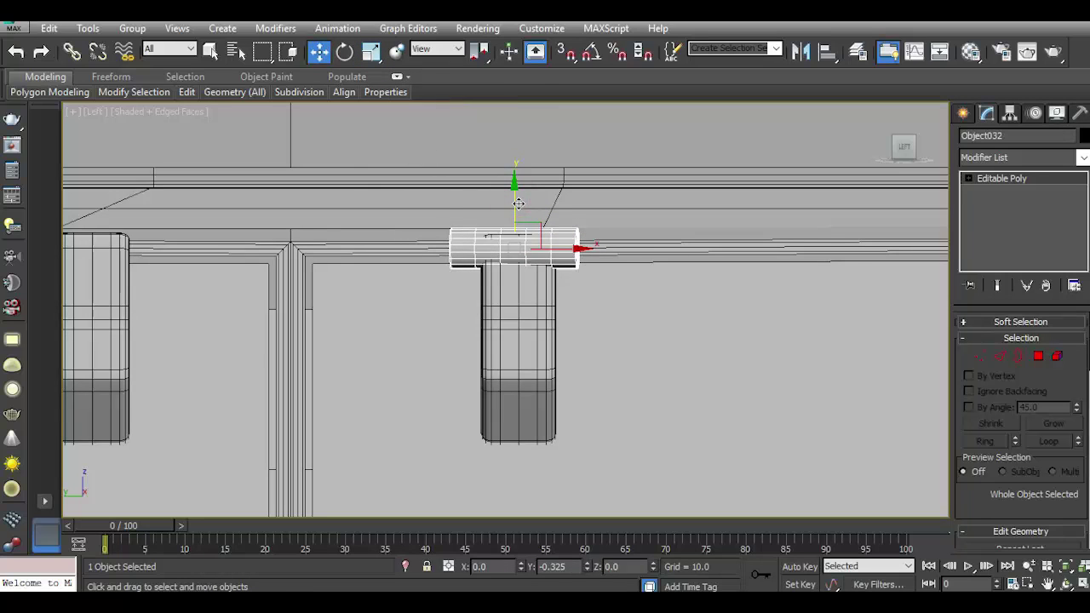
pyautogui.moveTo(554, 250); pyautogui.dragTo(564, 249)
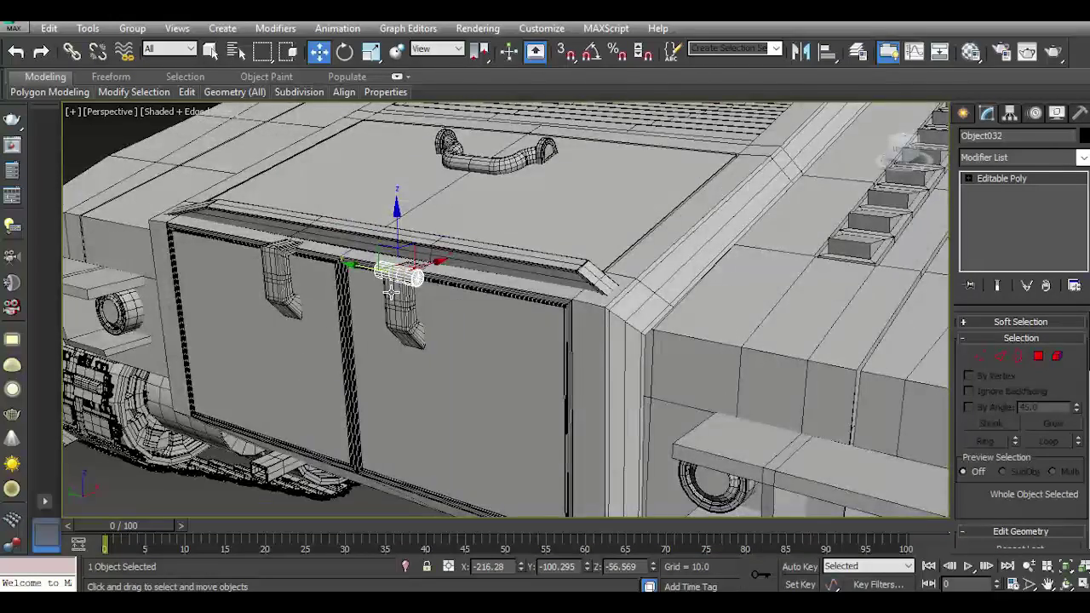
pyautogui.scroll(3, 399, 288)
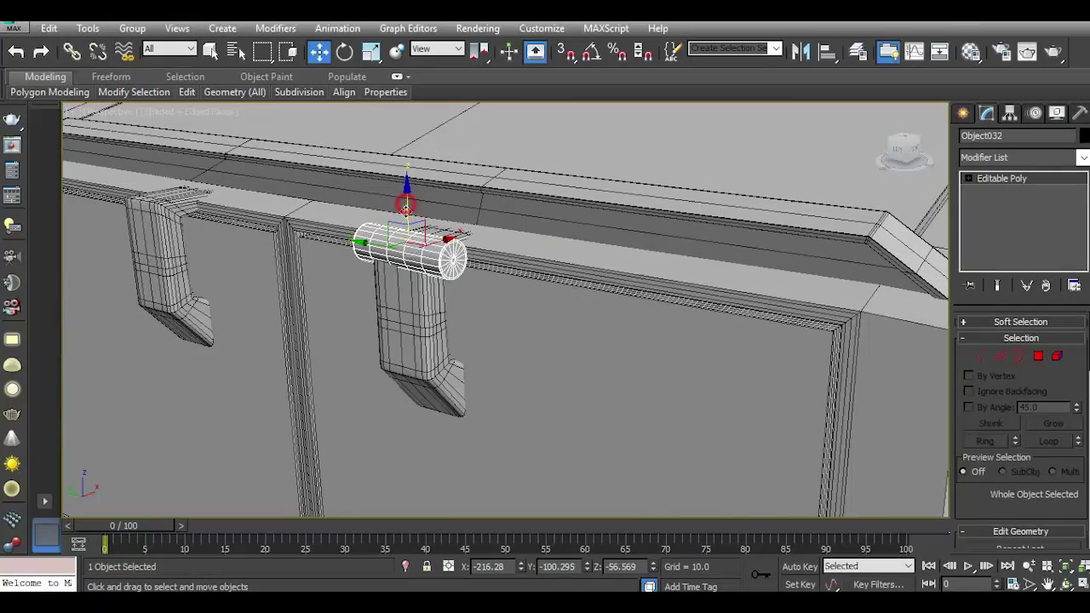
pyautogui.moveTo(406, 205); pyautogui.dragTo(406, 237)
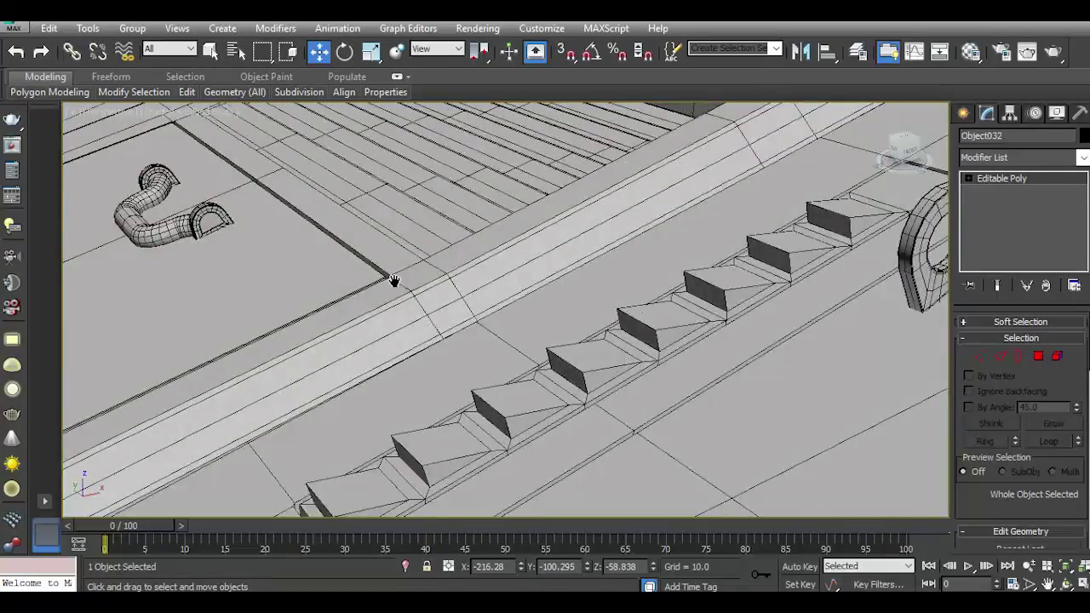
# Rotate the cylinder into alignment, lower it, and Shift-drag a copy to the bracket's bottom.
pyautogui.moveTo(394, 280)
pyautogui.keyDown('alt'); pyautogui.mouseDown(button='middle')
pyautogui.moveTo(650, 214)
pyautogui.moveTo(792, 204)
pyautogui.mouseUp(button='middle'); pyautogui.keyUp('alt')
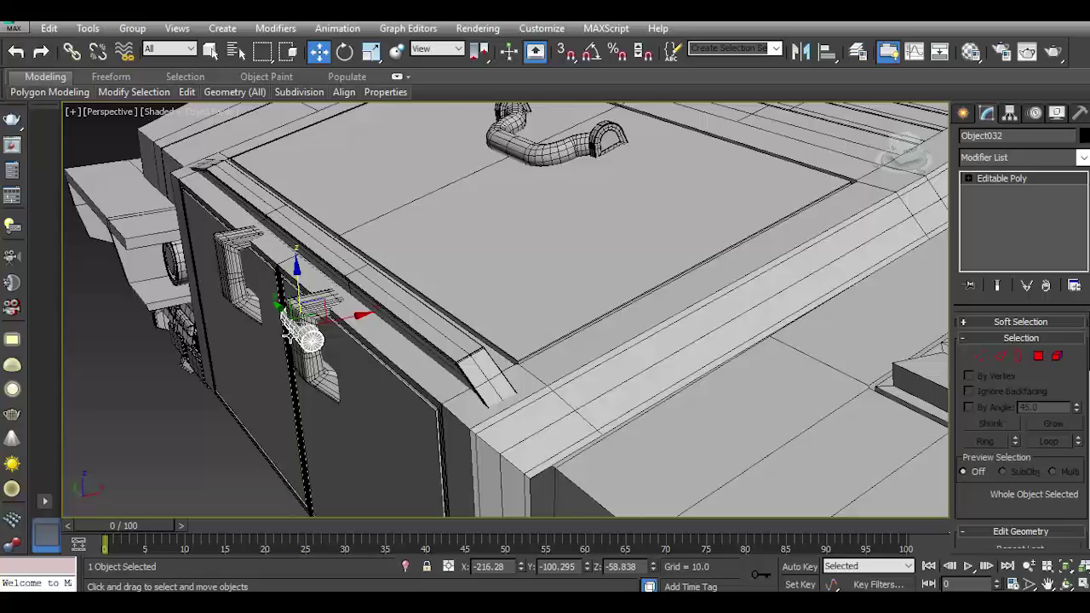
pyautogui.scroll(3, 290, 334)
pyautogui.click(344, 53)
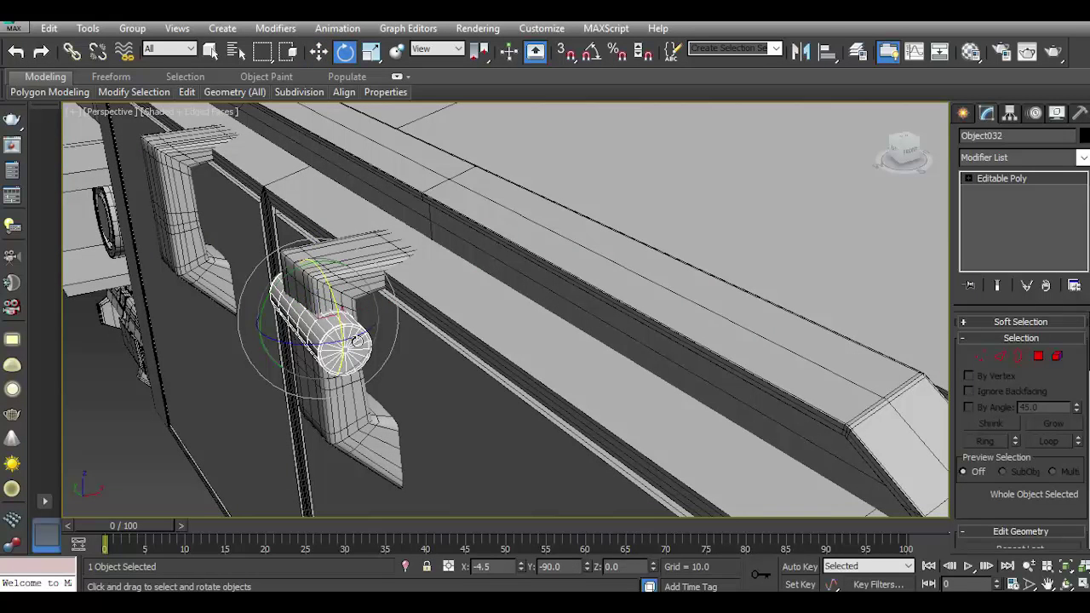
pyautogui.moveTo(357, 338); pyautogui.dragTo(365, 334)
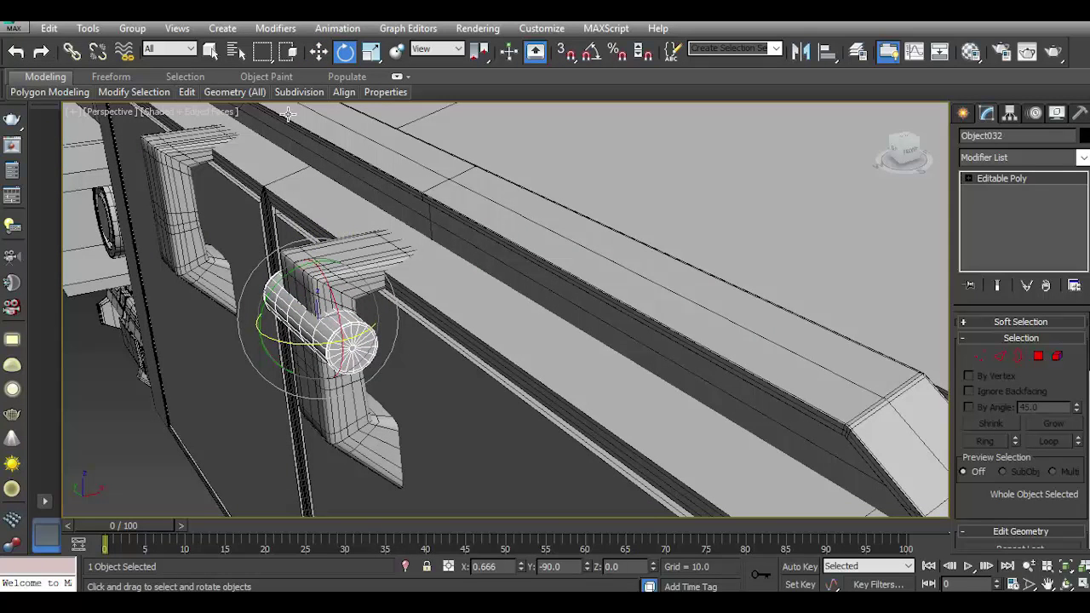
pyautogui.click(320, 55)
pyautogui.moveTo(366, 331)
pyautogui.mouseDown()
pyautogui.moveTo(368, 347)
pyautogui.moveTo(371, 334)
pyautogui.mouseUp()
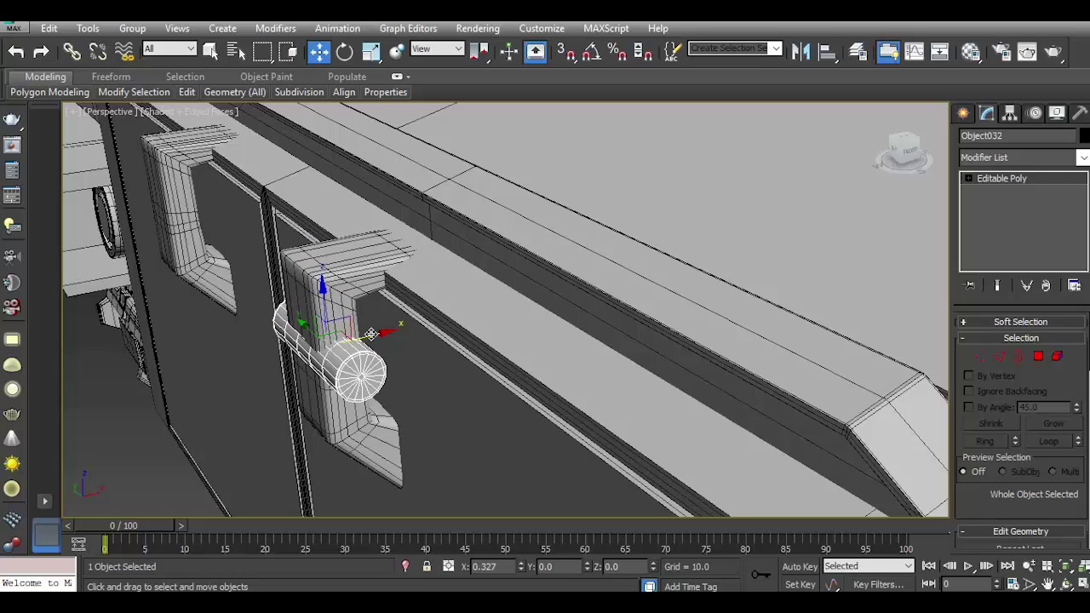
pyautogui.moveTo(324, 307)
pyautogui.mouseDown()
pyautogui.moveTo(370, 408)
pyautogui.moveTo(347, 388)
pyautogui.moveTo(329, 253)
pyautogui.mouseUp()
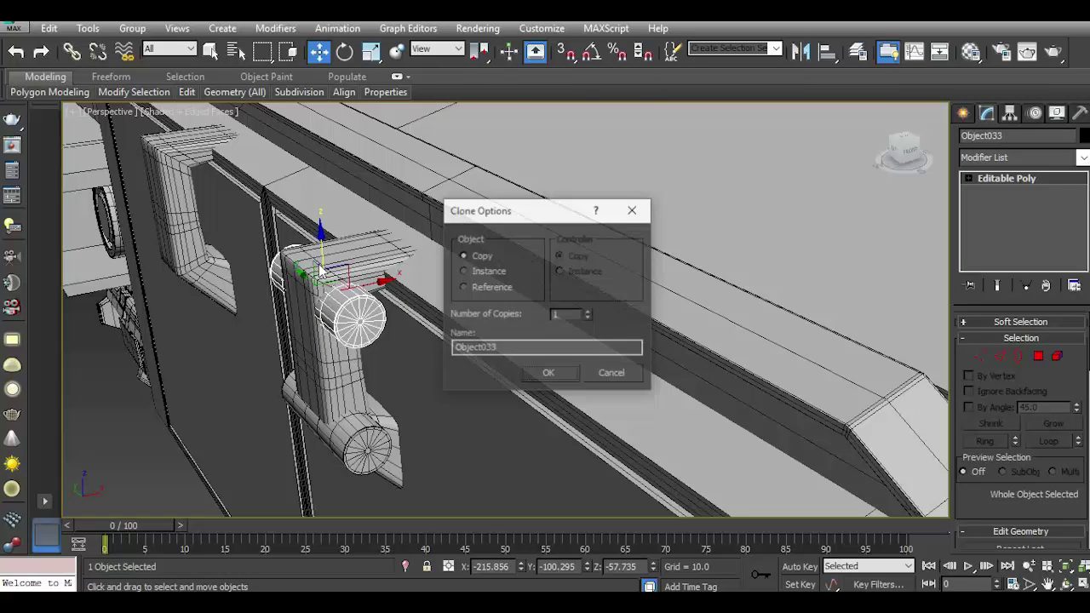
# Confirm the cylinder copy, then clone the bracket and both cylinders onto the left door.
pyautogui.click(536, 378)
pyautogui.keyDown('ctrl'); pyautogui.click(358, 454); pyautogui.keyUp('ctrl')
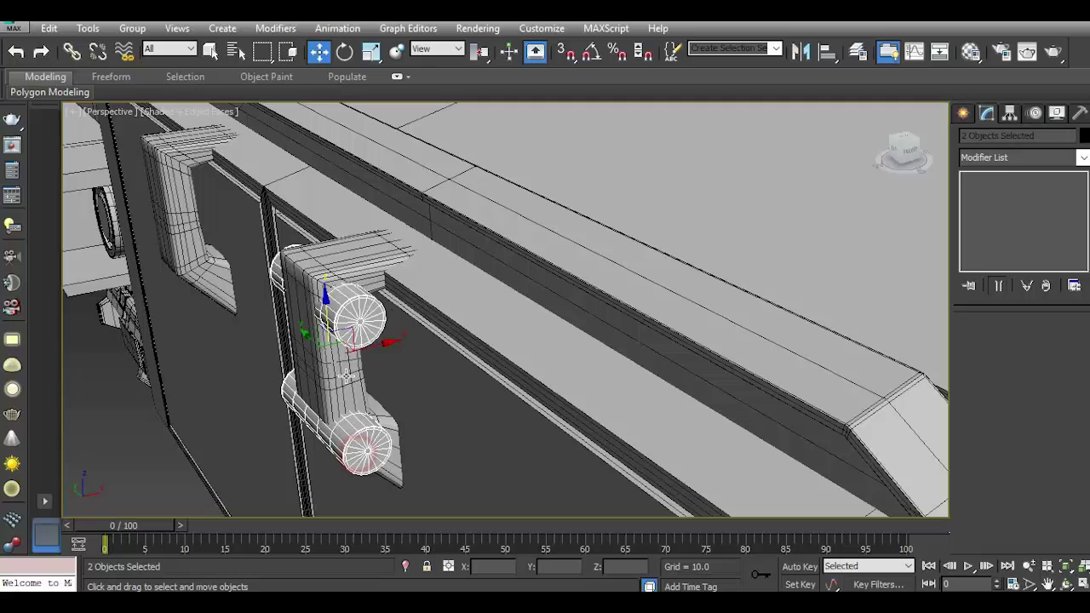
pyautogui.keyDown('shift'); pyautogui.moveTo(303, 336); pyautogui.dragTo(158, 195); pyautogui.keyUp('shift')
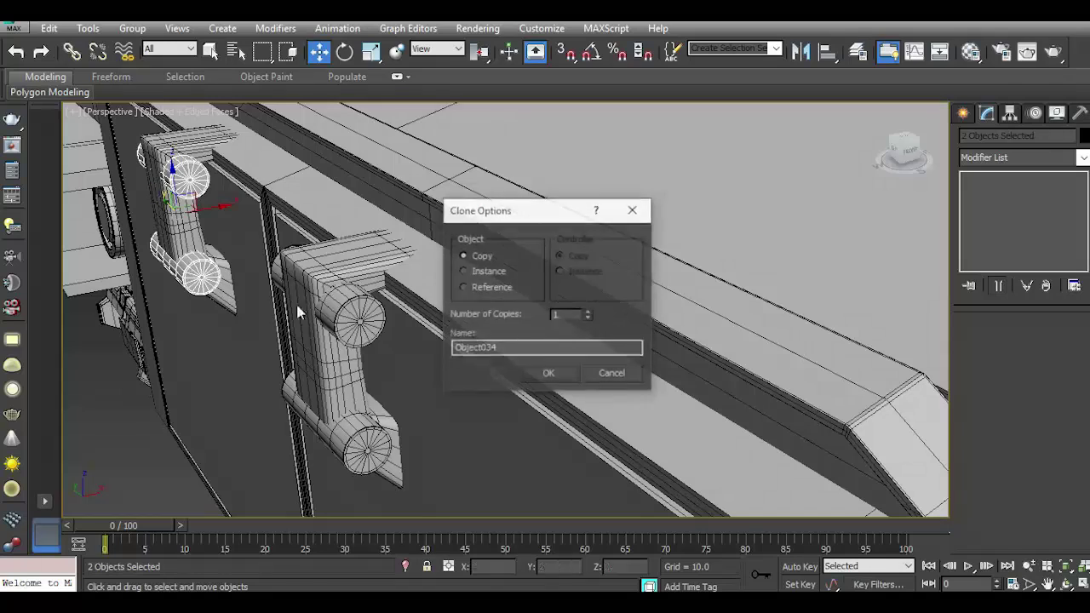
pyautogui.click(563, 376)
pyautogui.scroll(-3, 396, 345)
# Select the left bracket arm Plane014 and turn off Use NURMS.
pyautogui.click(352, 362)
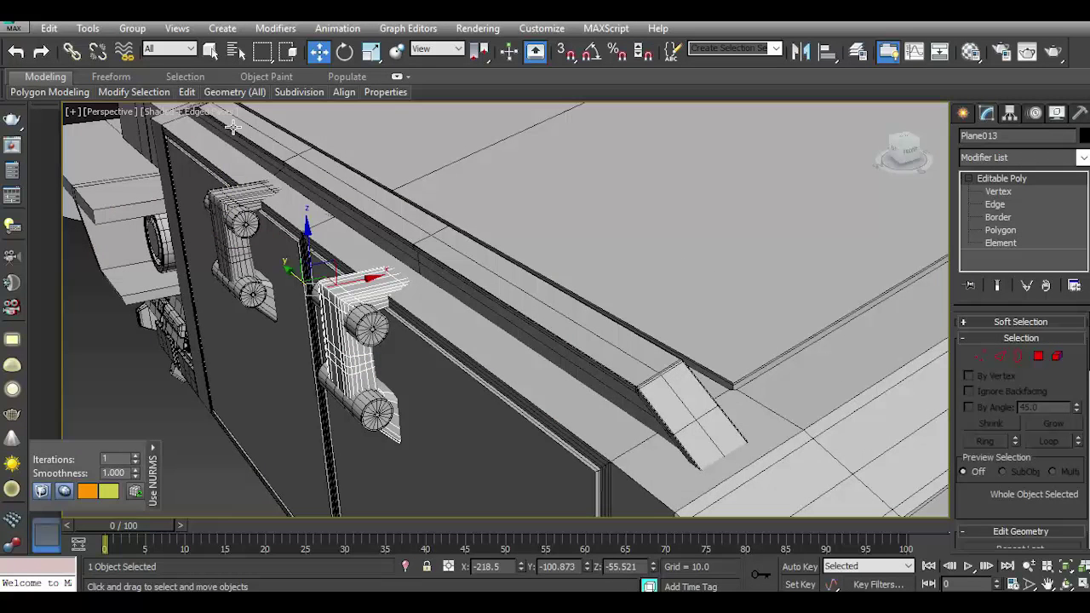
pyautogui.click(242, 181)
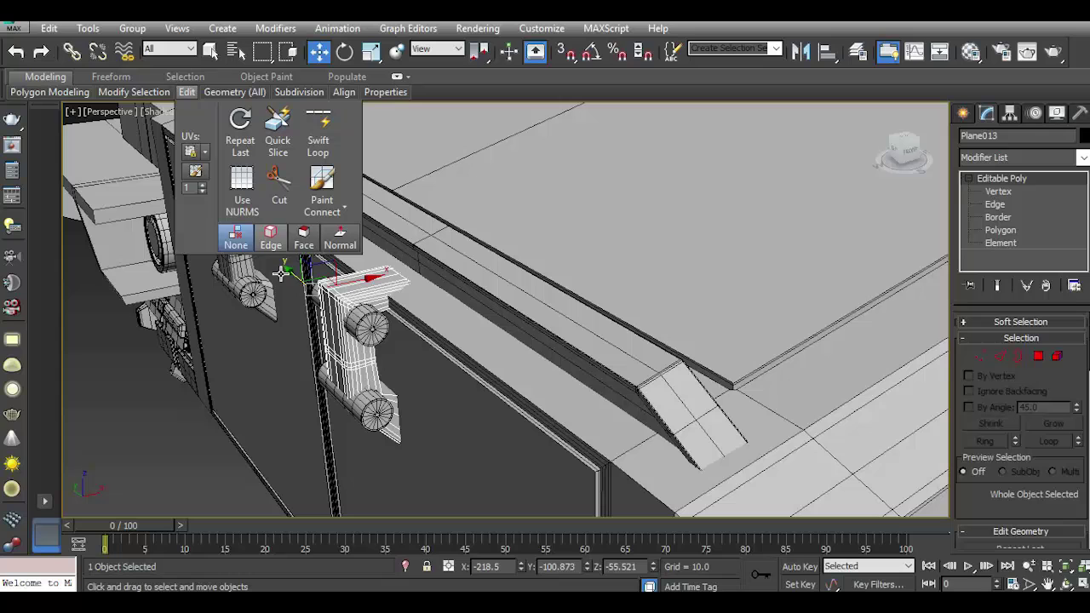
pyautogui.click(253, 264)
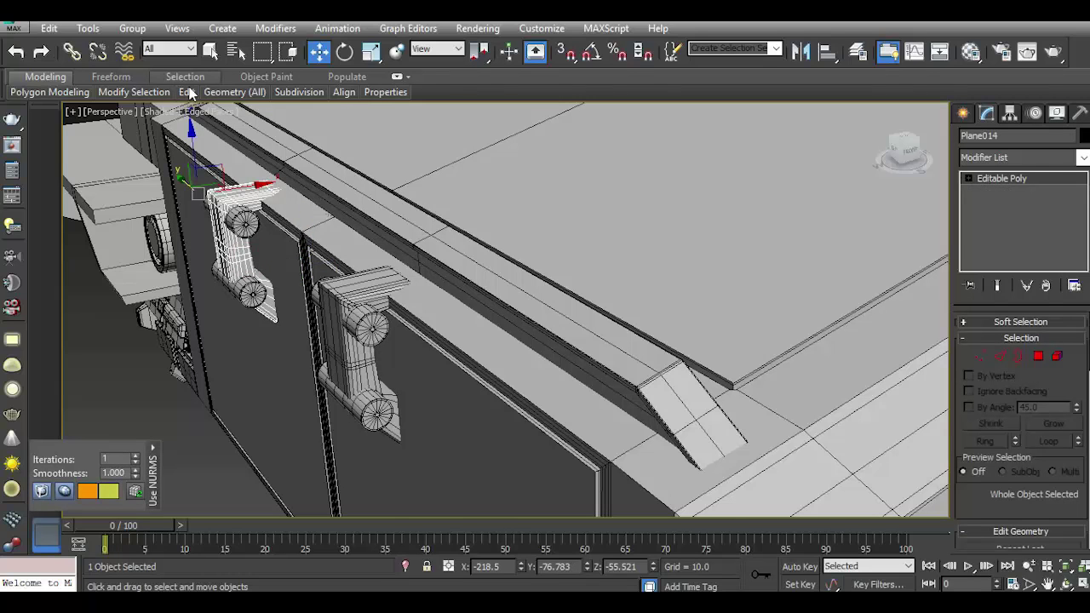
pyautogui.click(251, 174)
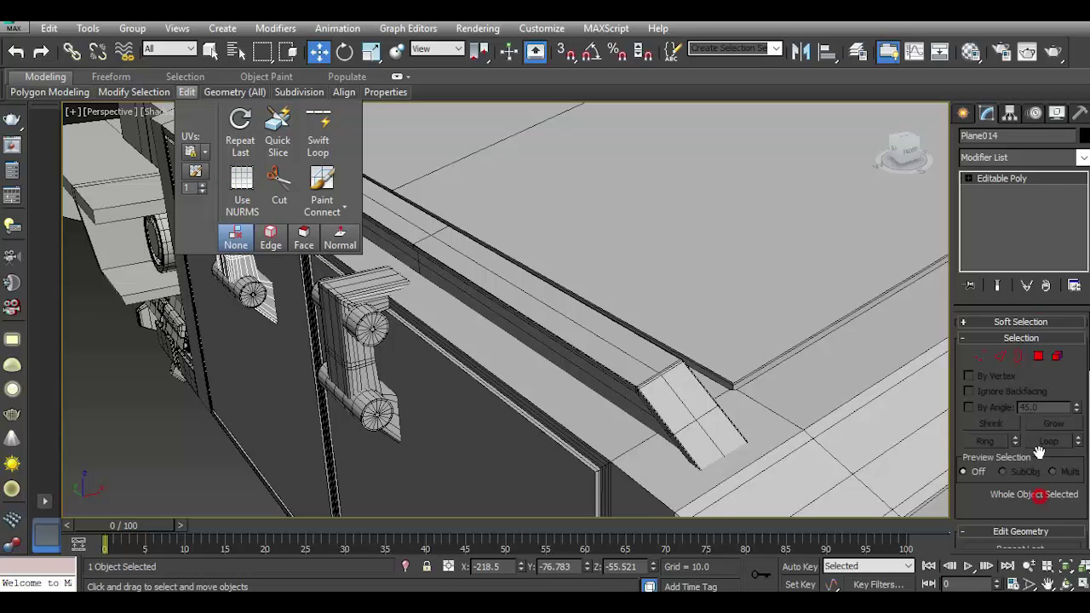
pyautogui.moveTo(1039, 452); pyautogui.dragTo(1039, 268)
# Attach the other bracket and all four cylinders into Plane014.
pyautogui.click(984, 467)
pyautogui.click(248, 291)
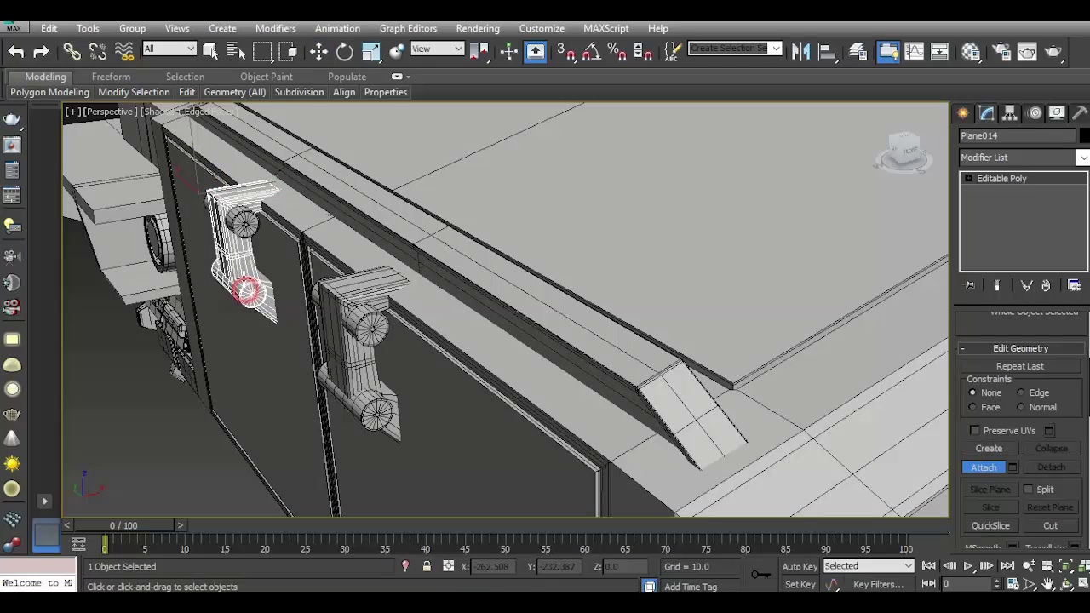
pyautogui.click(245, 220)
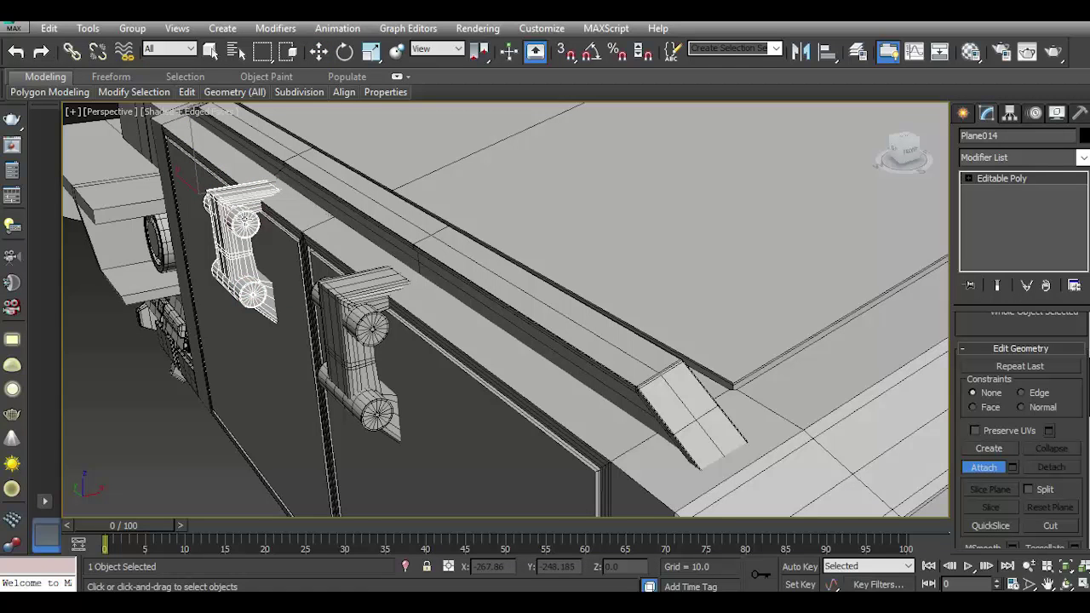
pyautogui.click(359, 350)
pyautogui.click(365, 330)
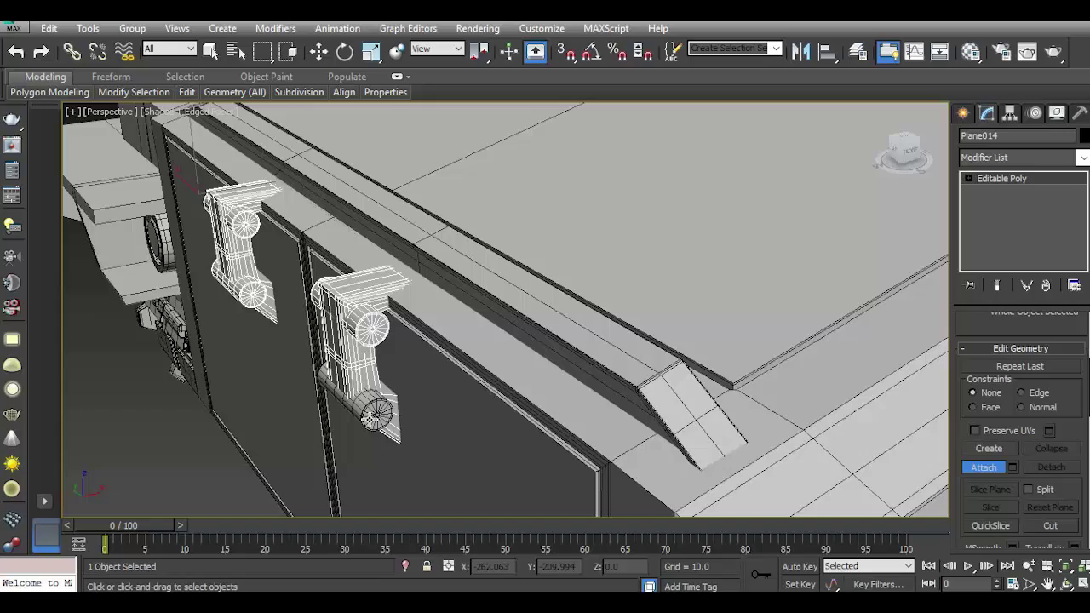
pyautogui.click(375, 414)
pyautogui.press('w')
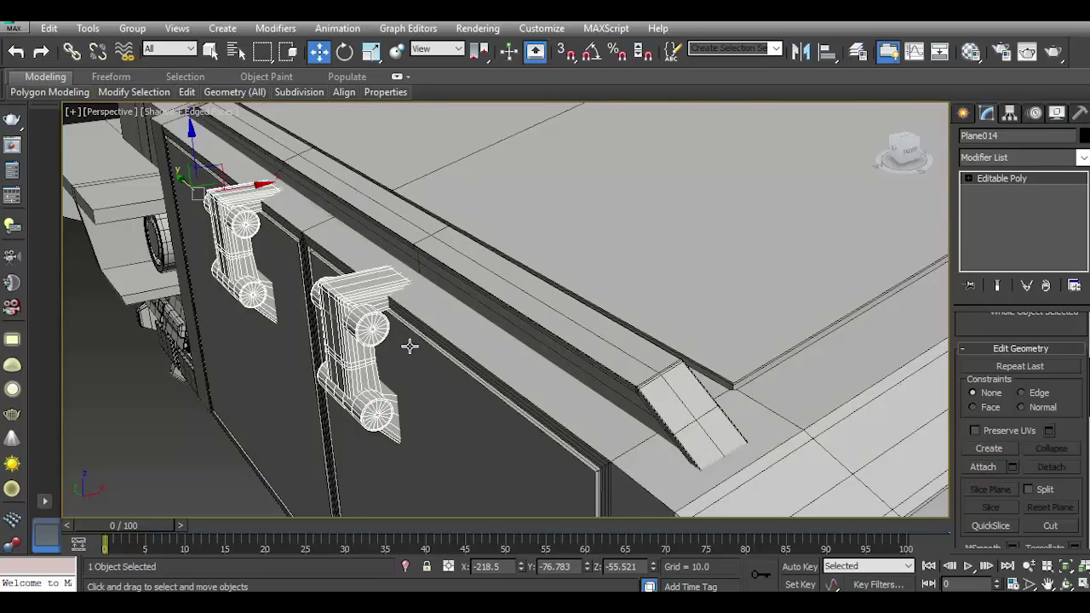
pyautogui.scroll(-5, 411, 344)
# Insert an edge loop across the bracket.
pyautogui.scroll(-4, 357, 426)
pyautogui.click(358, 422)
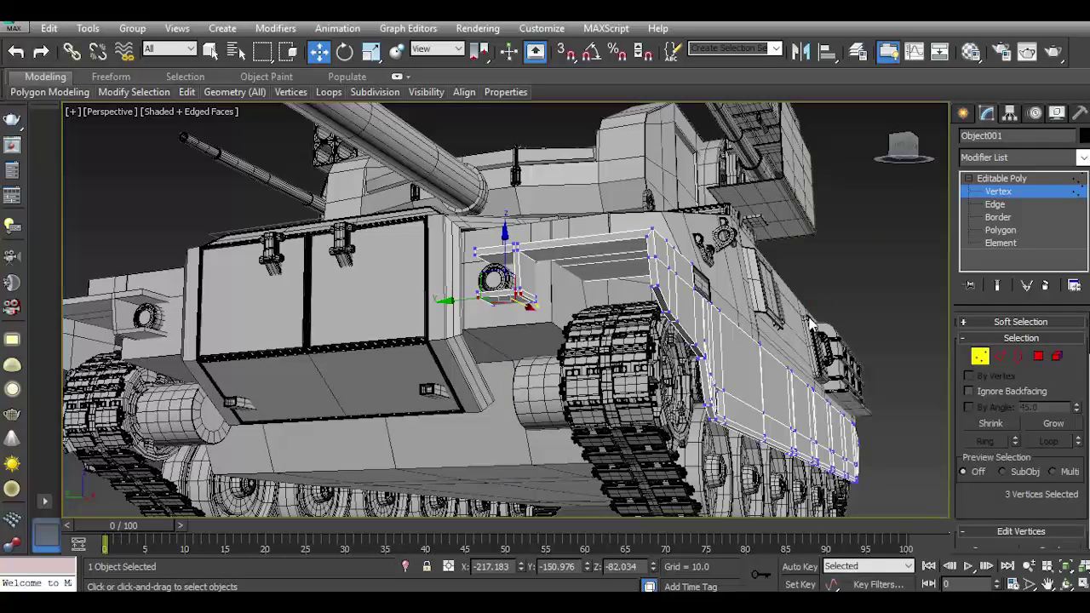
pyautogui.click(803, 309)
pyautogui.scroll(5, 556, 270)
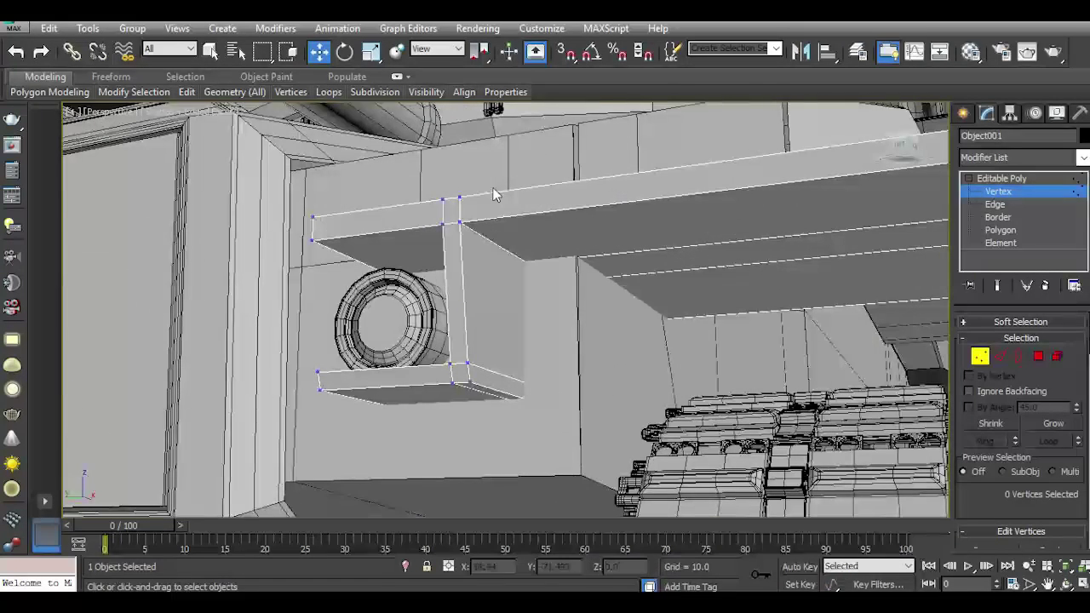
pyautogui.moveTo(187, 92)
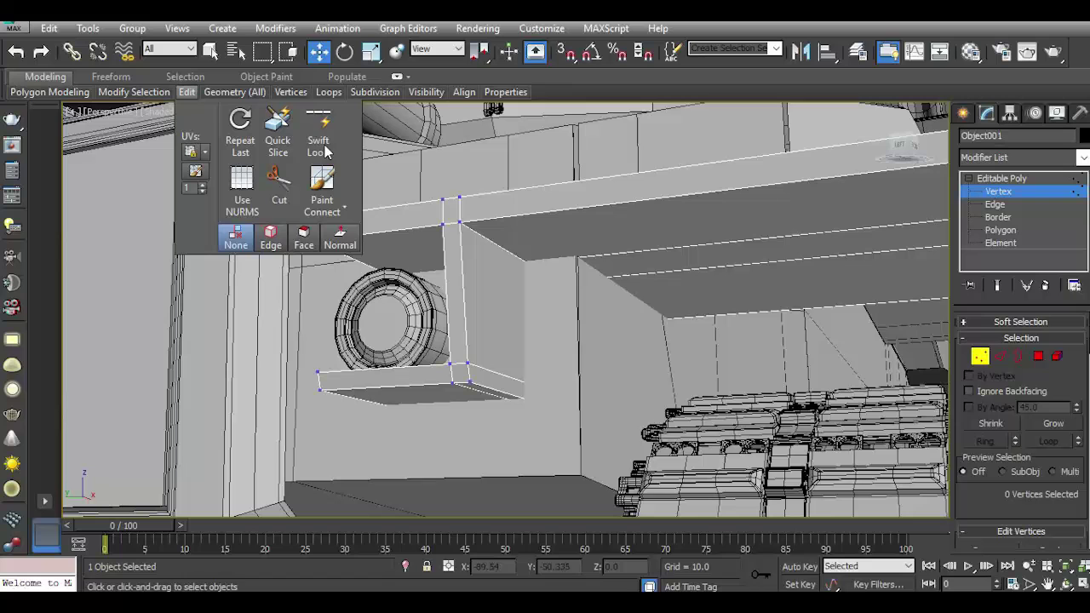
pyautogui.click(325, 150)
pyautogui.click(585, 261)
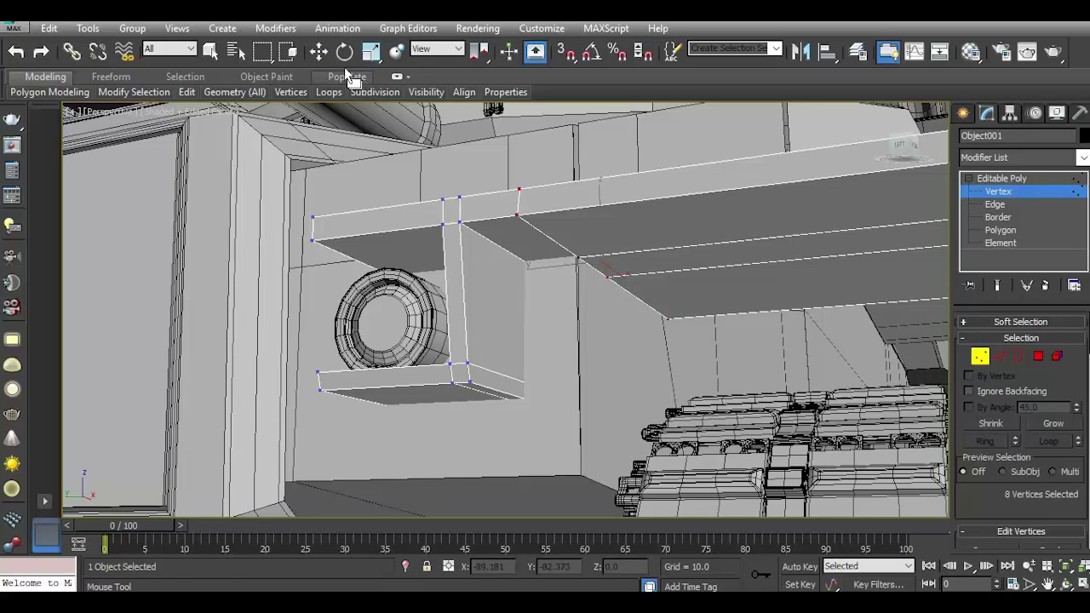
# Extrude the long polygon strip under the hull downward.
pyautogui.click(319, 52)
pyautogui.press('4')
pyautogui.click(652, 260)
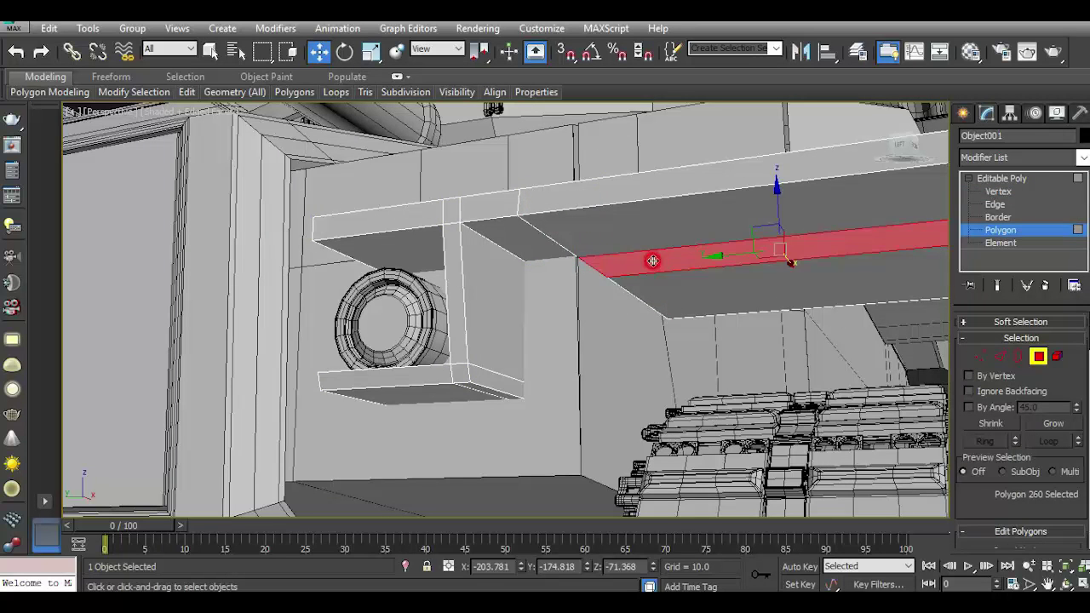
pyautogui.keyDown('alt'); pyautogui.moveTo(653, 261); pyautogui.dragTo(726, 325, button='middle'); pyautogui.keyUp('alt')
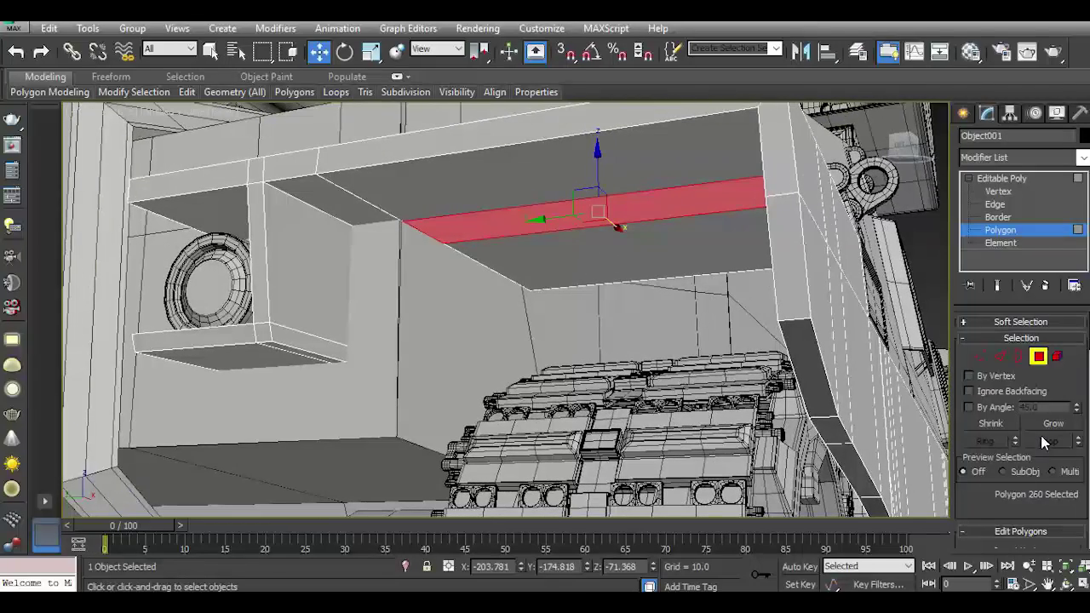
pyautogui.scroll(-2, 1043, 441)
pyautogui.scroll(-3, 1018, 448)
pyautogui.click(1011, 414)
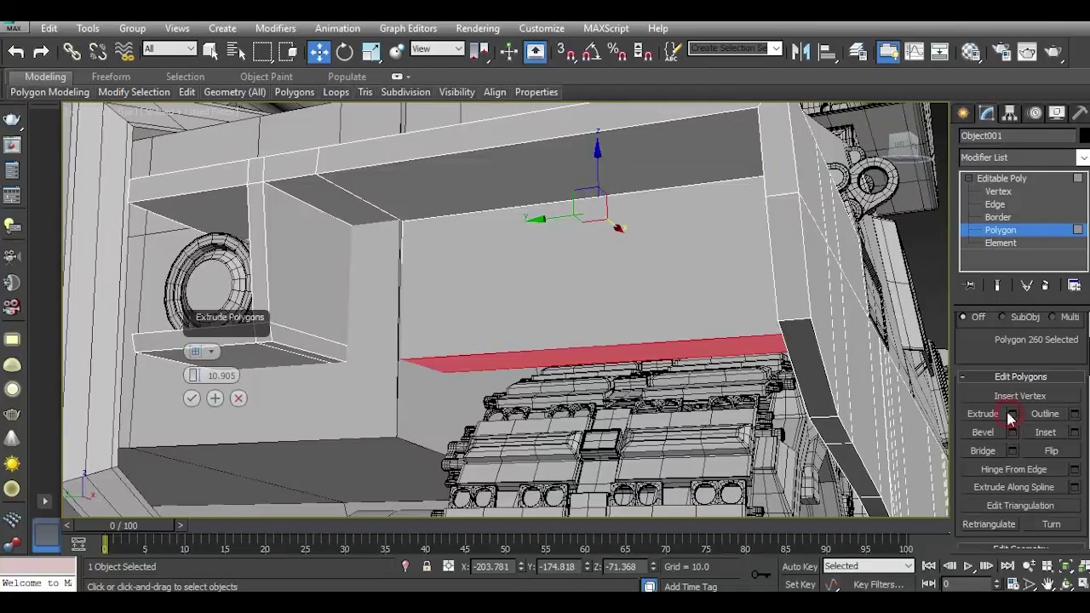
pyautogui.click(195, 398)
pyautogui.keyDown('alt'); pyautogui.moveTo(204, 400); pyautogui.dragTo(596, 281, button='middle'); pyautogui.keyUp('alt')
pyautogui.moveTo(910, 146); pyautogui.dragTo(799, 260)
# Clone the ring twice to the right so three rings line the side wall.
pyautogui.click(1002, 178)
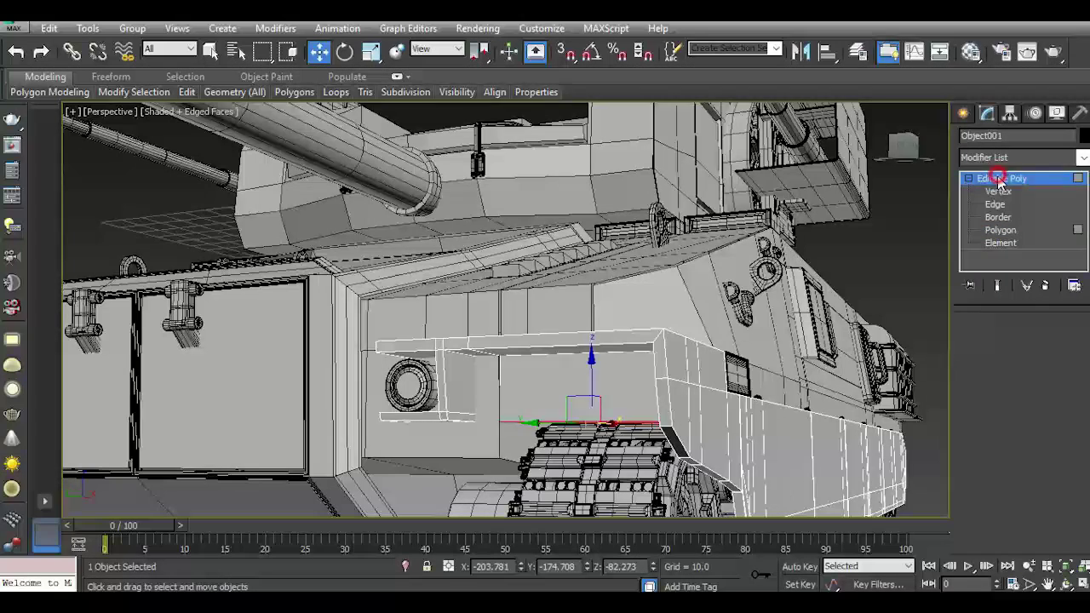
pyautogui.click(408, 385)
pyautogui.scroll(5, 409, 385)
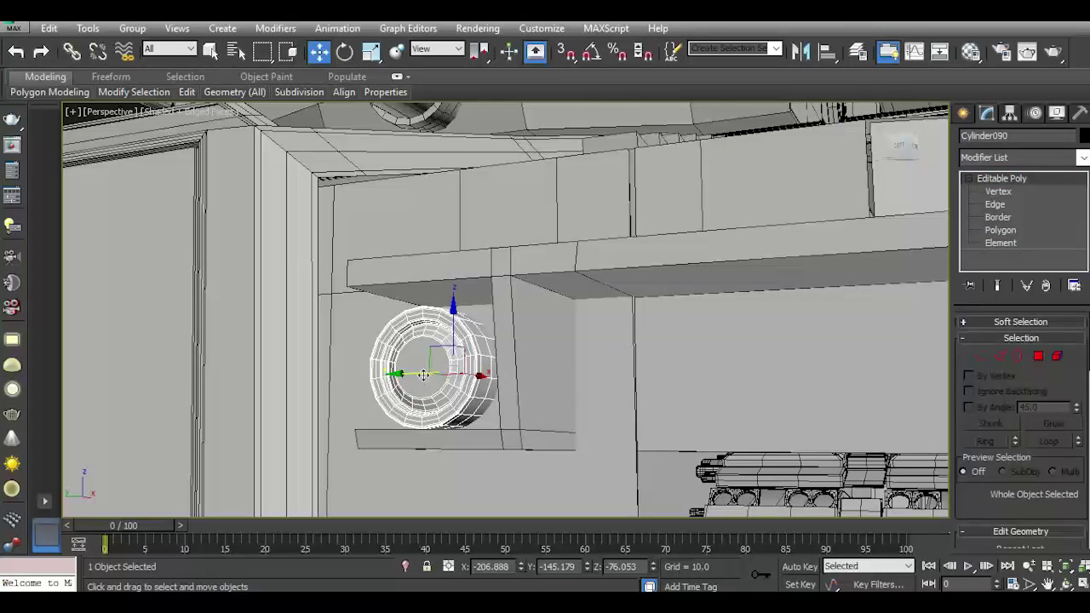
pyautogui.moveTo(419, 387)
pyautogui.keyDown('shift'); pyautogui.mouseDown()
pyautogui.moveTo(698, 384)
pyautogui.moveTo(651, 380)
pyautogui.mouseUp(); pyautogui.keyUp('shift')
pyautogui.click(562, 375)
pyautogui.moveTo(767, 405)
pyautogui.mouseDown(button='middle')
pyautogui.moveTo(642, 389)
pyautogui.moveTo(566, 360)
pyautogui.mouseUp(button='middle')
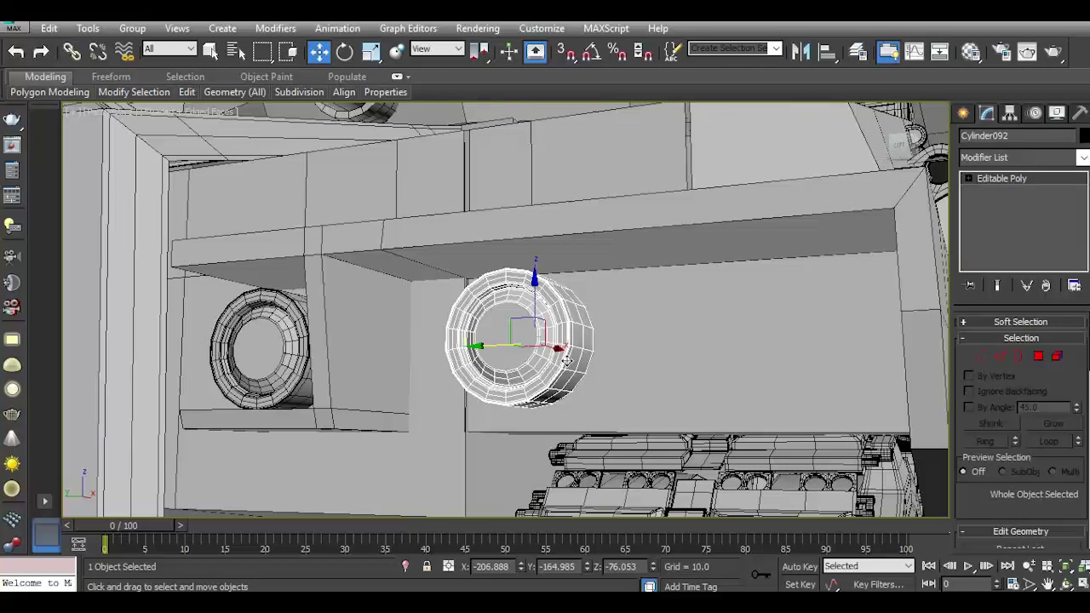
pyautogui.moveTo(560, 347); pyautogui.dragTo(654, 353)
pyautogui.click(554, 372)
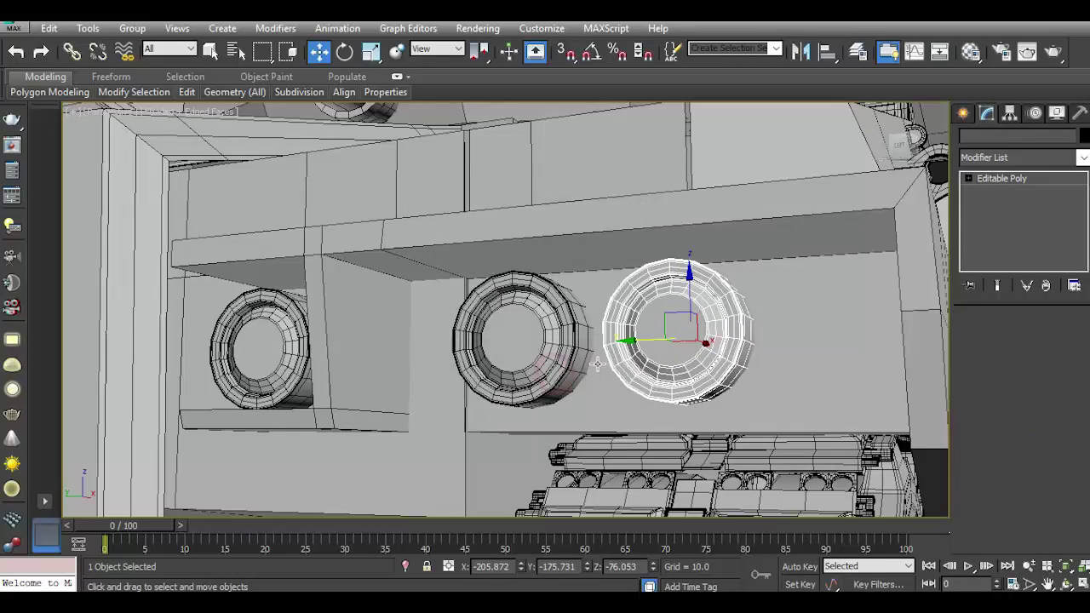
pyautogui.scroll(-6, 597, 365)
pyautogui.click(867, 282)
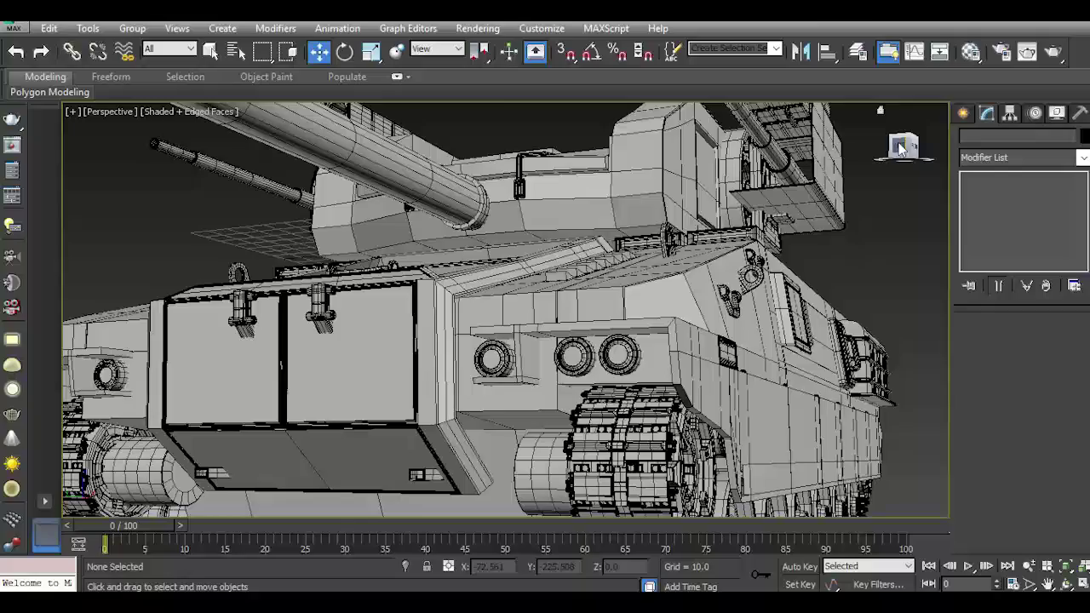
# Inspect the whole tank, briefly isolating Object007 and then restoring the hidden objects.
pyautogui.moveTo(901, 148); pyautogui.dragTo(630, 291)
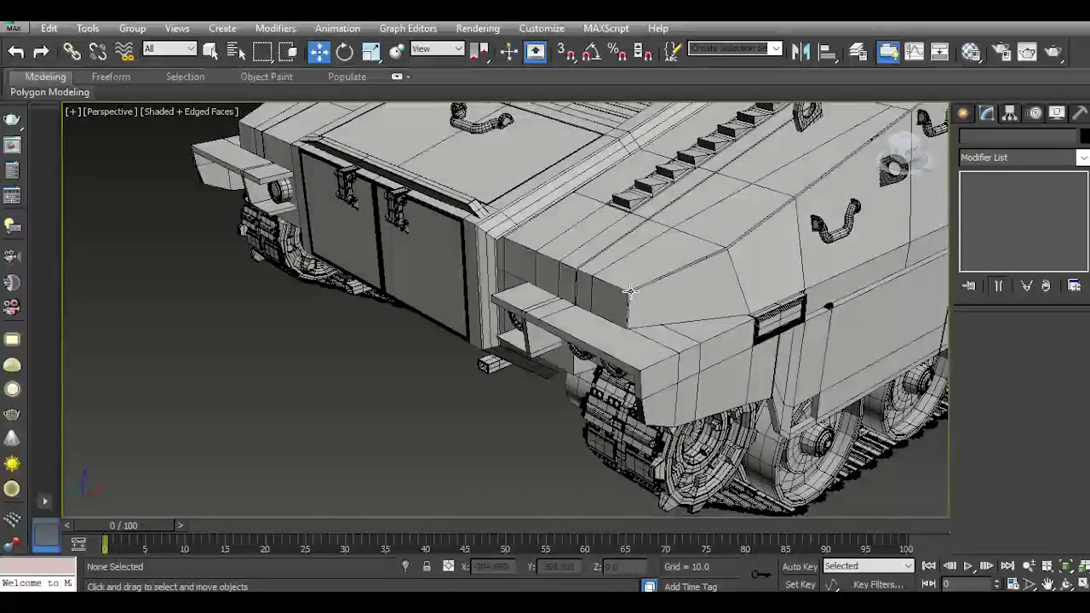
pyautogui.keyDown('alt'); pyautogui.moveTo(631, 290); pyautogui.dragTo(511, 341, button='middle'); pyautogui.keyUp('alt')
pyautogui.scroll(-4, 511, 340)
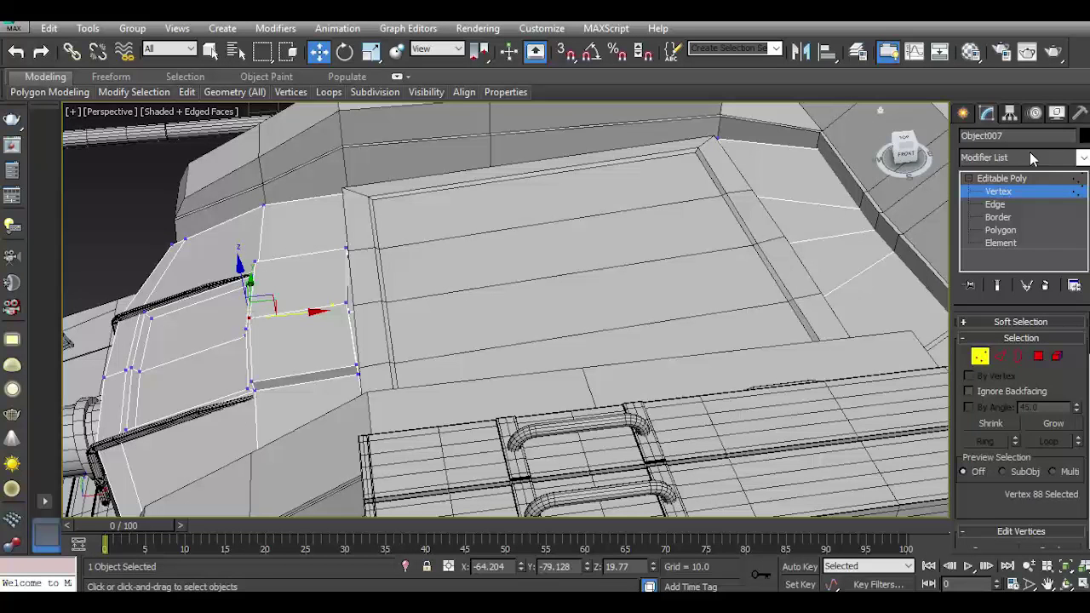
pyautogui.click(1002, 178)
pyautogui.click(405, 567)
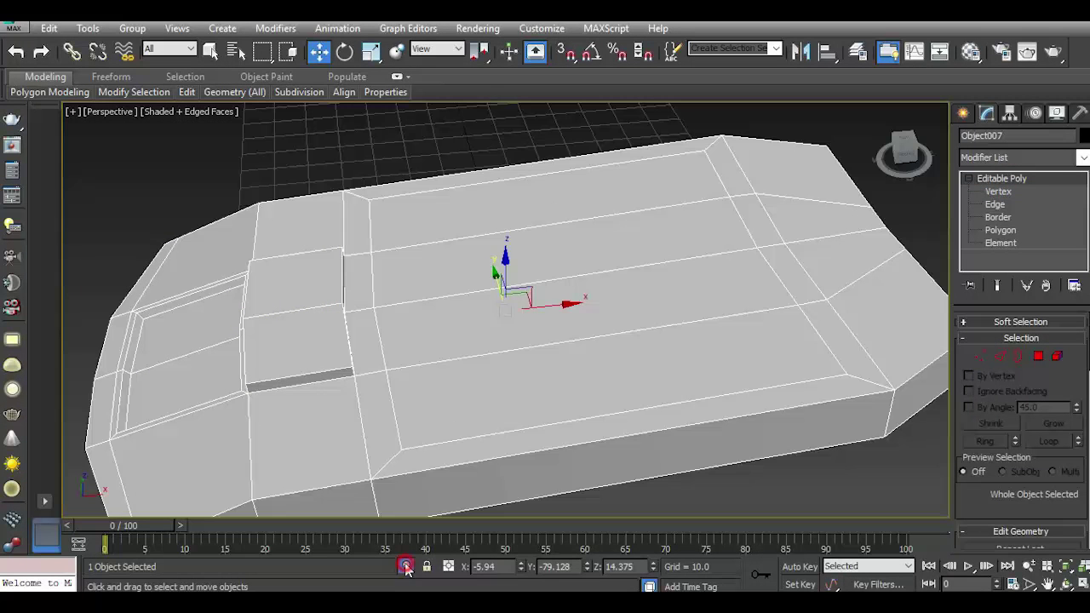
pyautogui.click(847, 489)
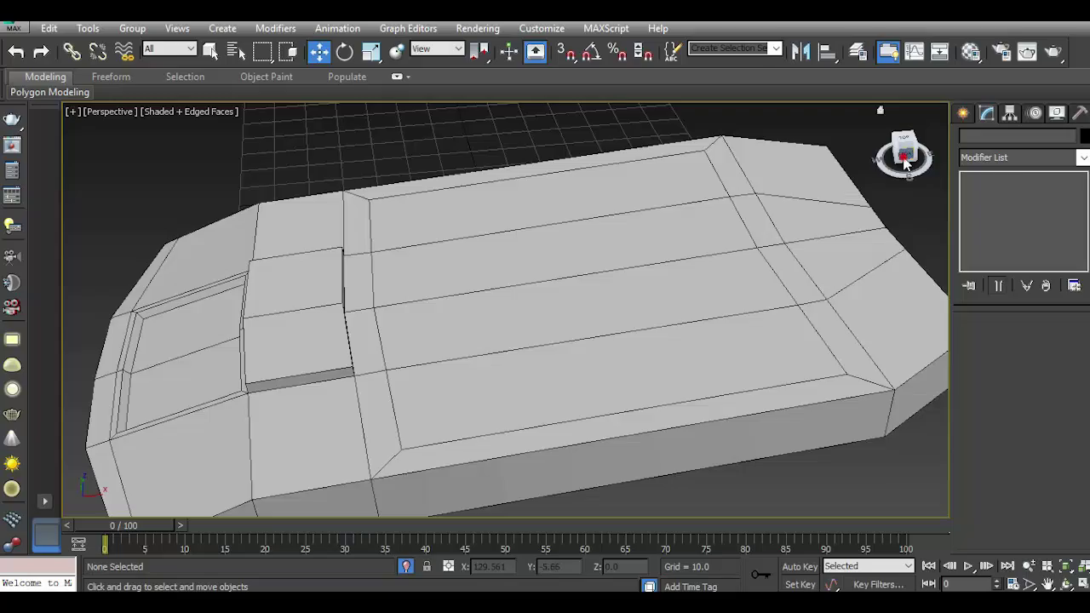
pyautogui.moveTo(903, 153); pyautogui.dragTo(890, 179)
pyautogui.keyDown('alt'); pyautogui.moveTo(409, 477); pyautogui.dragTo(417, 483, button='middle'); pyautogui.keyUp('alt')
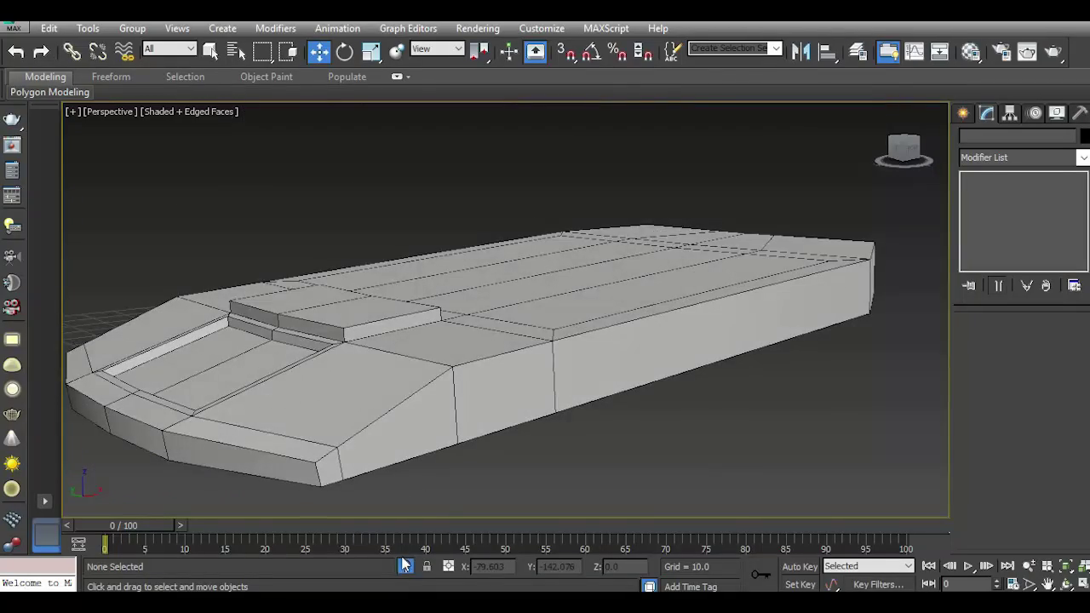
pyautogui.click(405, 567)
# Isolate Object007 again with Alt+Q, select it and switch to Edge sub-object level.
pyautogui.moveTo(903, 151); pyautogui.dragTo(908, 155)
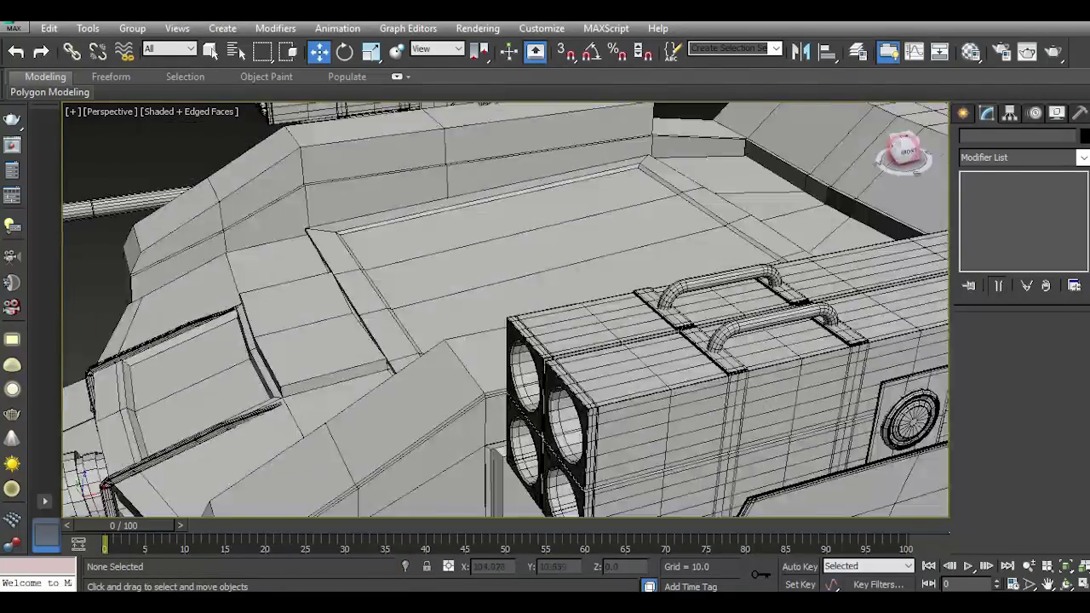
pyautogui.keyDown('alt'); pyautogui.moveTo(152, 318); pyautogui.dragTo(248, 265, button='middle'); pyautogui.keyUp('alt')
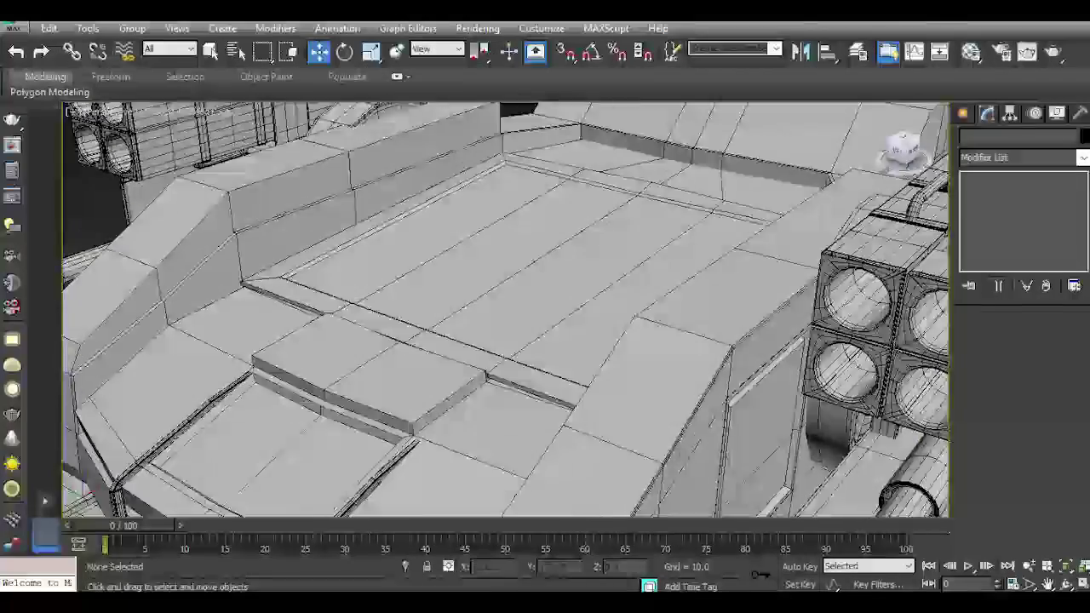
pyautogui.moveTo(903, 151); pyautogui.dragTo(835, 167)
pyautogui.hotkey('alt', 'q')
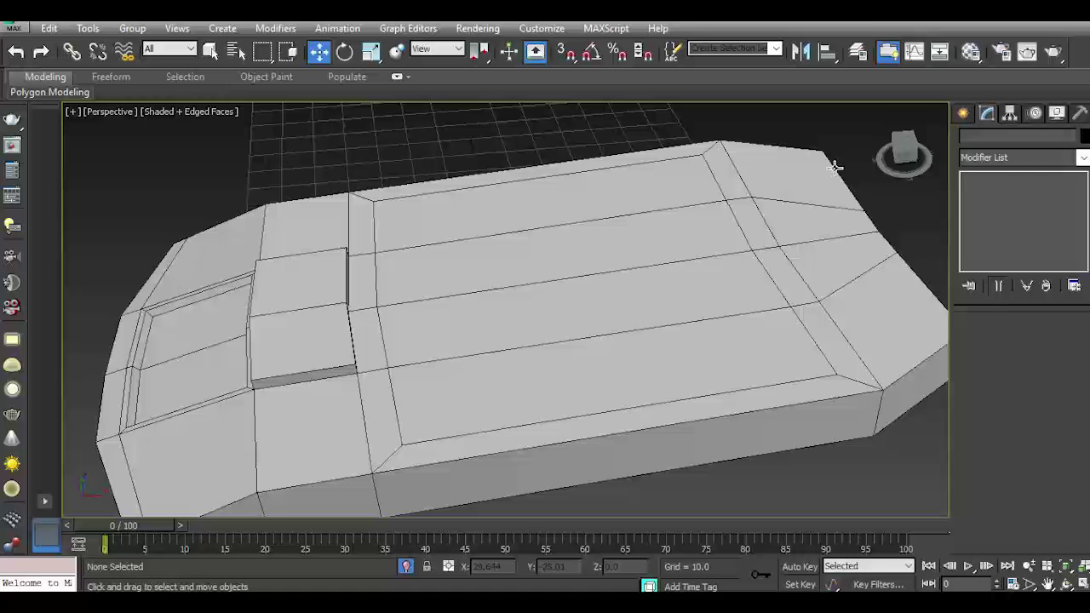
pyautogui.moveTo(903, 152); pyautogui.dragTo(905, 170)
pyautogui.click(432, 377)
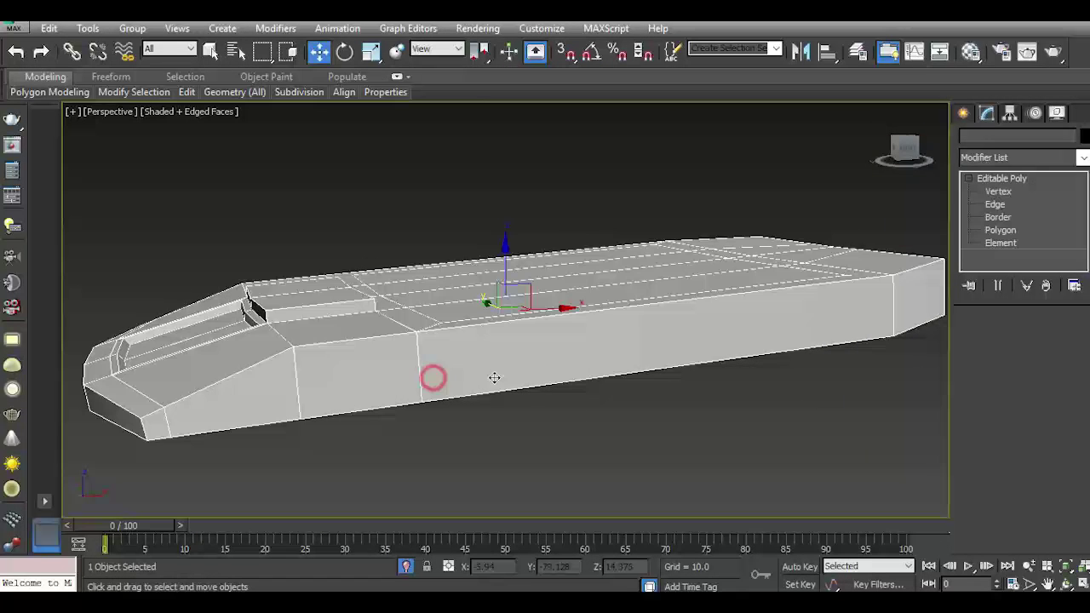
pyautogui.click(998, 357)
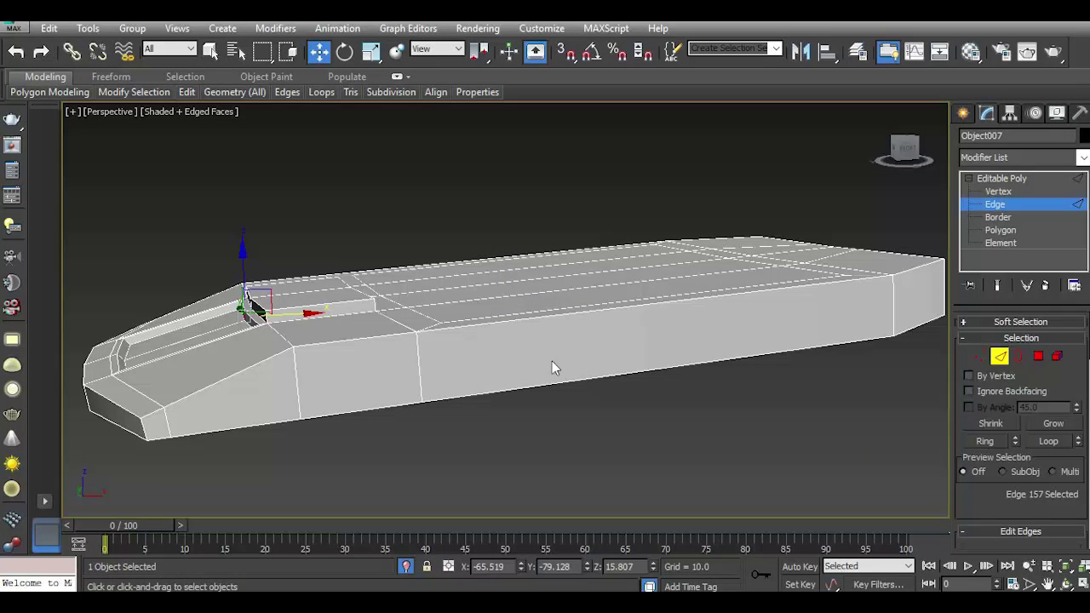
# Ring-select the vertical side edges and connect them with one new horizontal edge loop.
pyautogui.click(985, 440)
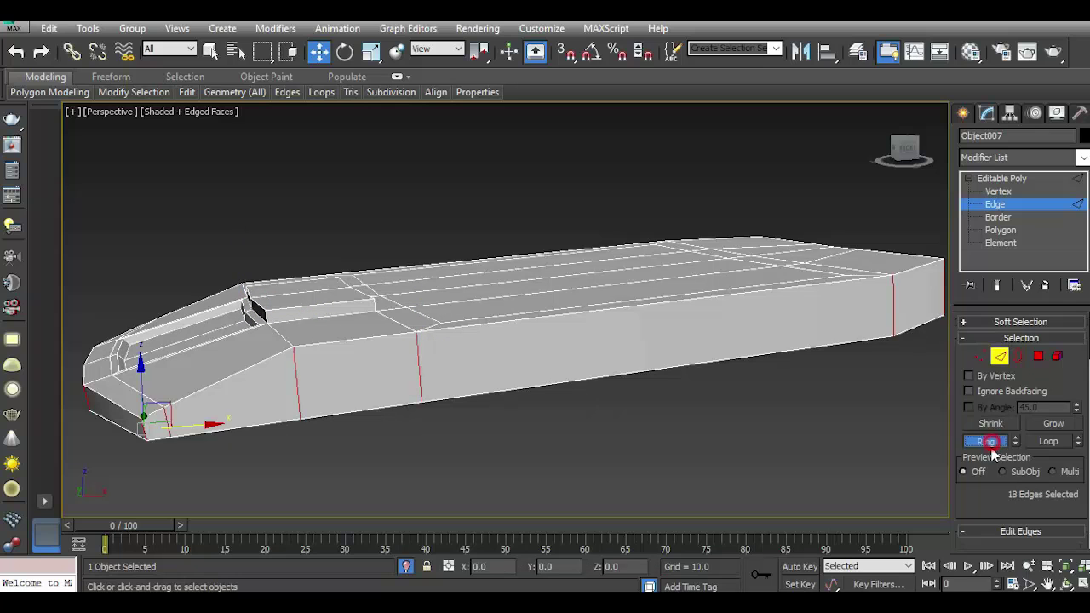
pyautogui.scroll(-2, 1048, 460)
pyautogui.scroll(-1, 1065, 503)
pyautogui.click(1074, 509)
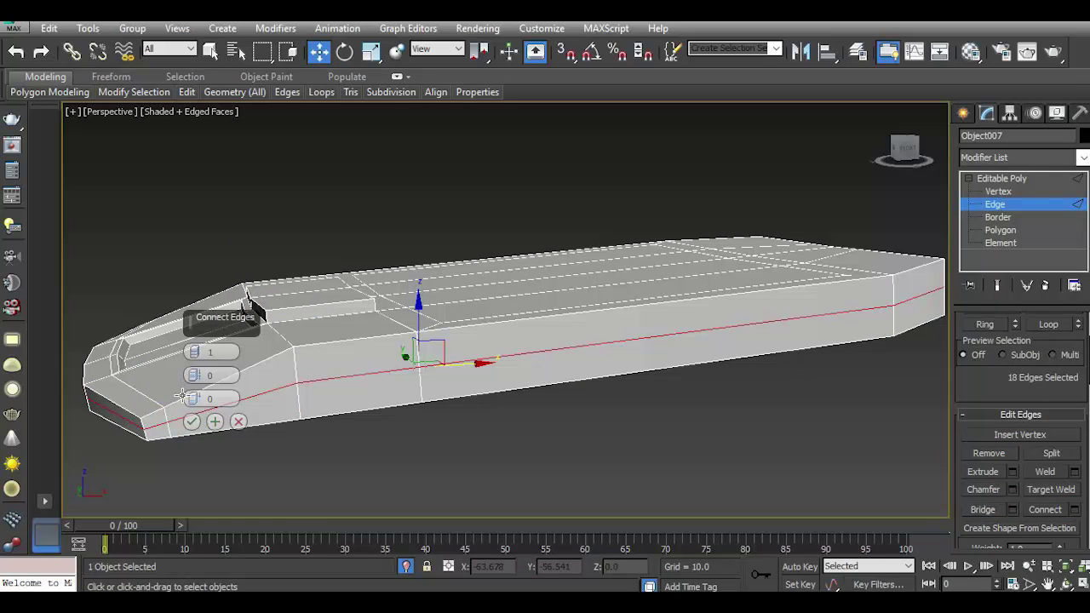
pyautogui.click(190, 424)
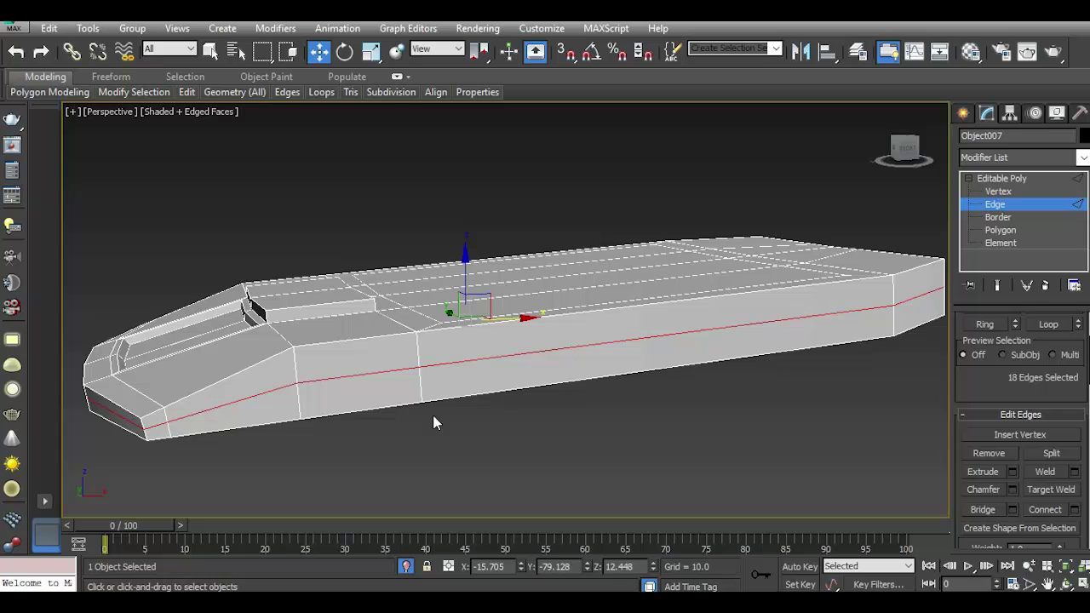
# Deselect the front part of the new loop and add the remaining edges along one long side.
pyautogui.keyDown('alt'); pyautogui.moveTo(322, 496); pyautogui.dragTo(321, 494); pyautogui.keyUp('alt')
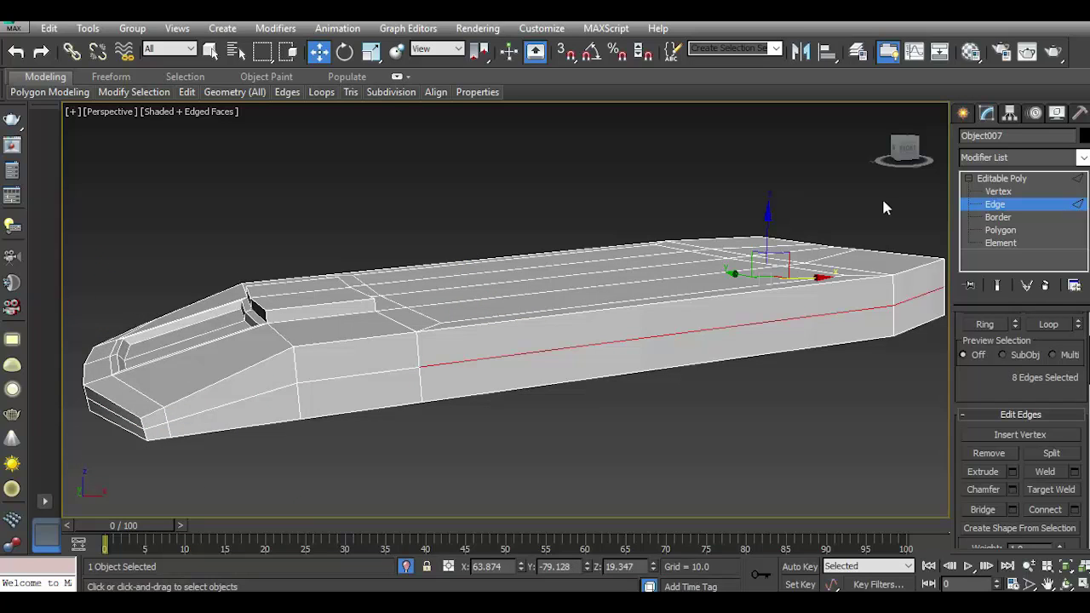
pyautogui.moveTo(912, 158); pyautogui.dragTo(903, 152)
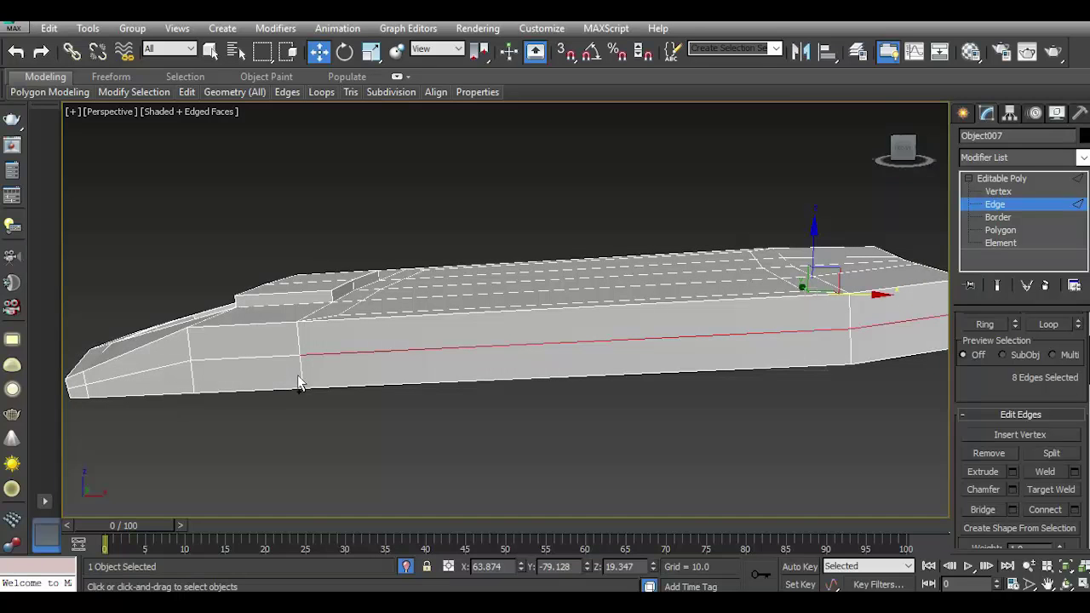
pyautogui.keyDown('ctrl'); pyautogui.click(301, 375); pyautogui.keyUp('ctrl')
pyautogui.moveTo(903, 151); pyautogui.dragTo(906, 158)
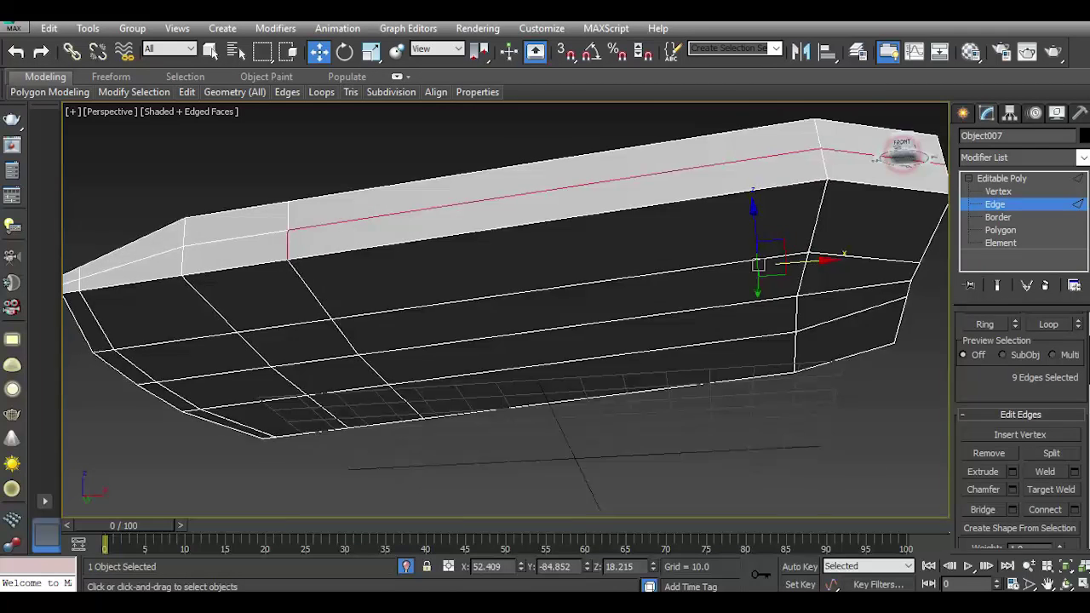
pyautogui.keyDown('ctrl'); pyautogui.click(323, 297); pyautogui.keyUp('ctrl')
pyautogui.keyDown('ctrl'); pyautogui.click(348, 342); pyautogui.keyUp('ctrl')
pyautogui.keyDown('ctrl'); pyautogui.click(365, 365); pyautogui.keyUp('ctrl')
pyautogui.keyDown('ctrl'); pyautogui.click(398, 406); pyautogui.keyUp('ctrl')
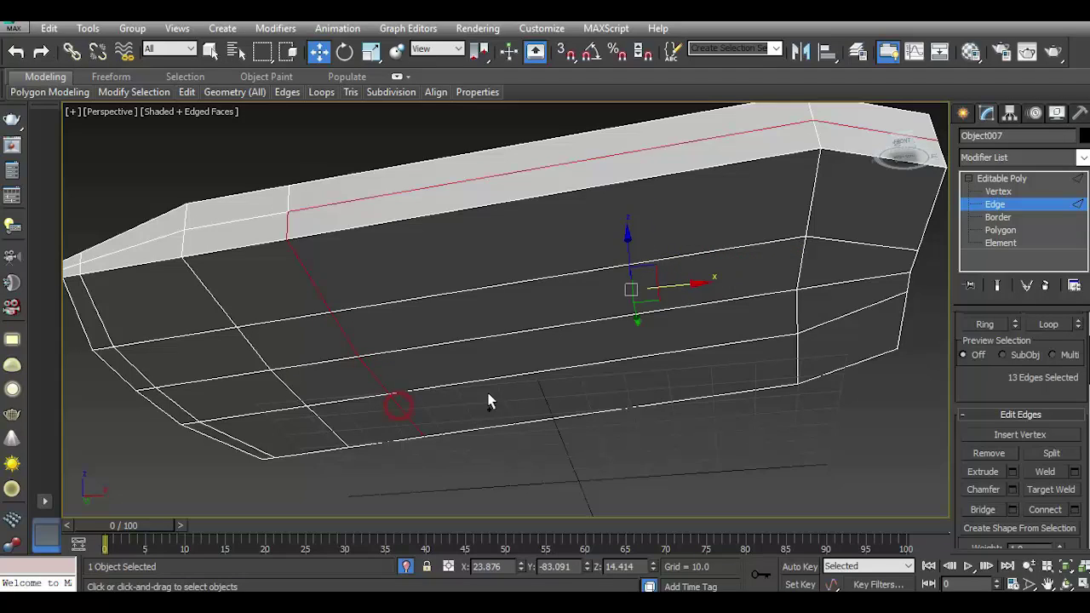
pyautogui.moveTo(903, 157); pyautogui.dragTo(738, 369)
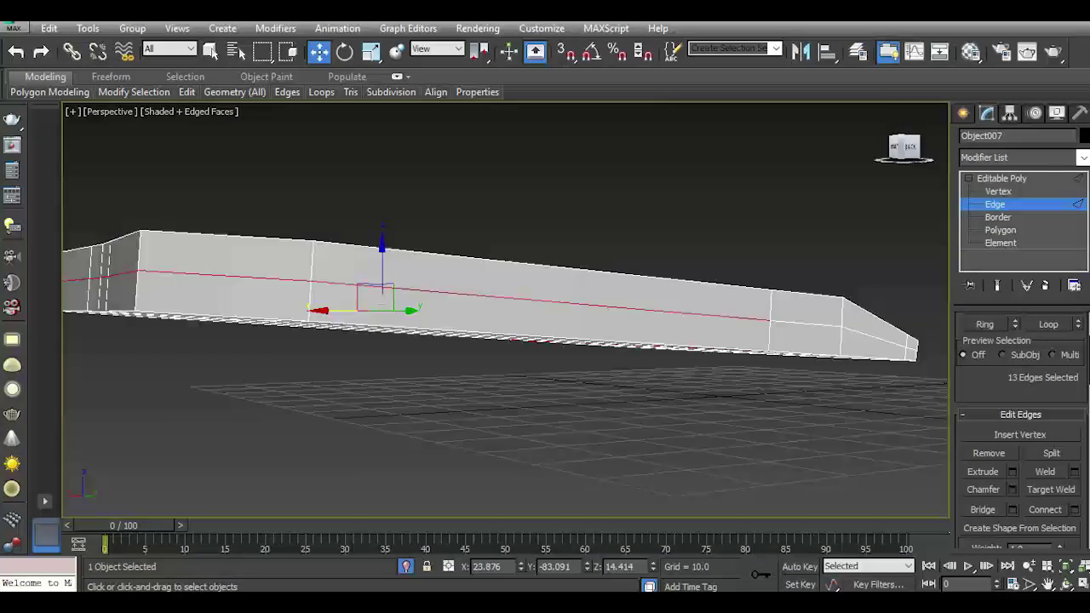
pyautogui.keyDown('ctrl'); pyautogui.click(746, 361); pyautogui.keyUp('ctrl')
pyautogui.moveTo(904, 147); pyautogui.dragTo(499, 252)
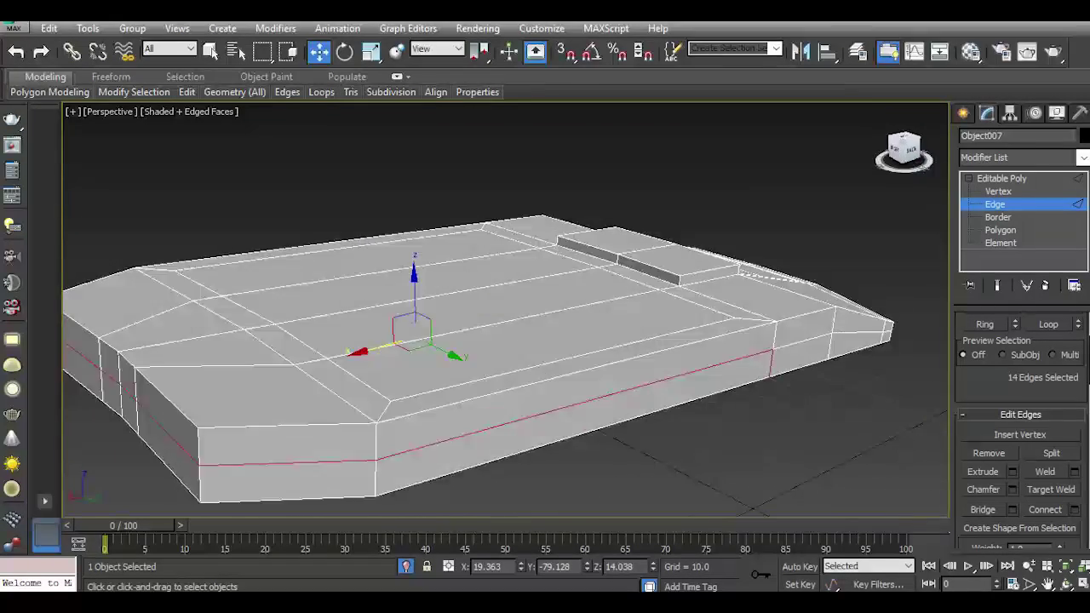
pyautogui.moveTo(499, 252); pyautogui.dragTo(504, 230, button='middle')
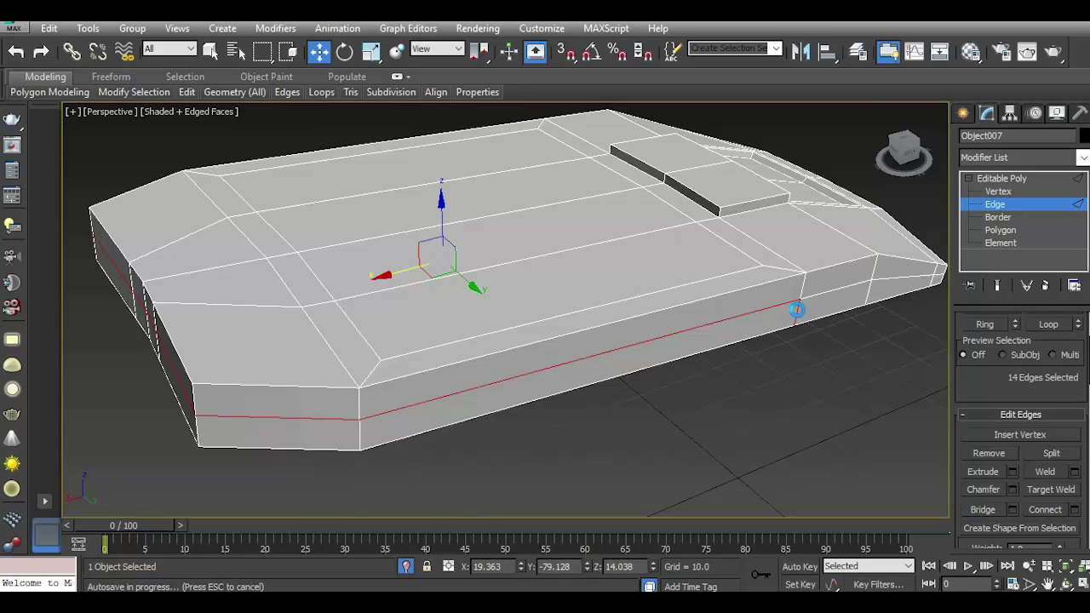
pyautogui.press('1')
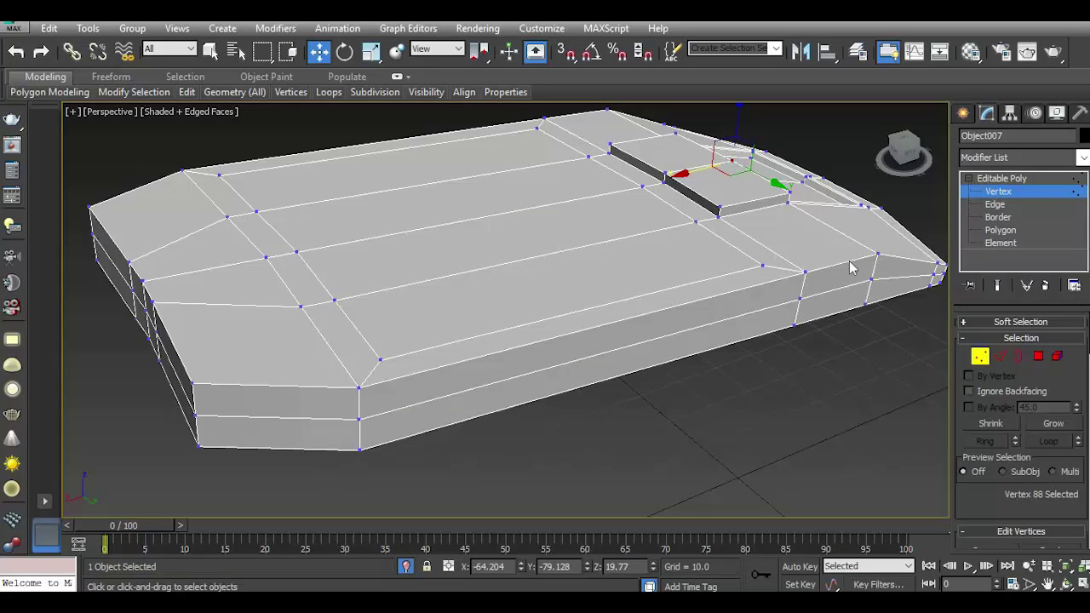
pyautogui.click(1002, 356)
# Chamfer the selected side edge loop with Smooth enabled (amount 1.0, 1 segment).
pyautogui.scroll(-3, 1014, 443)
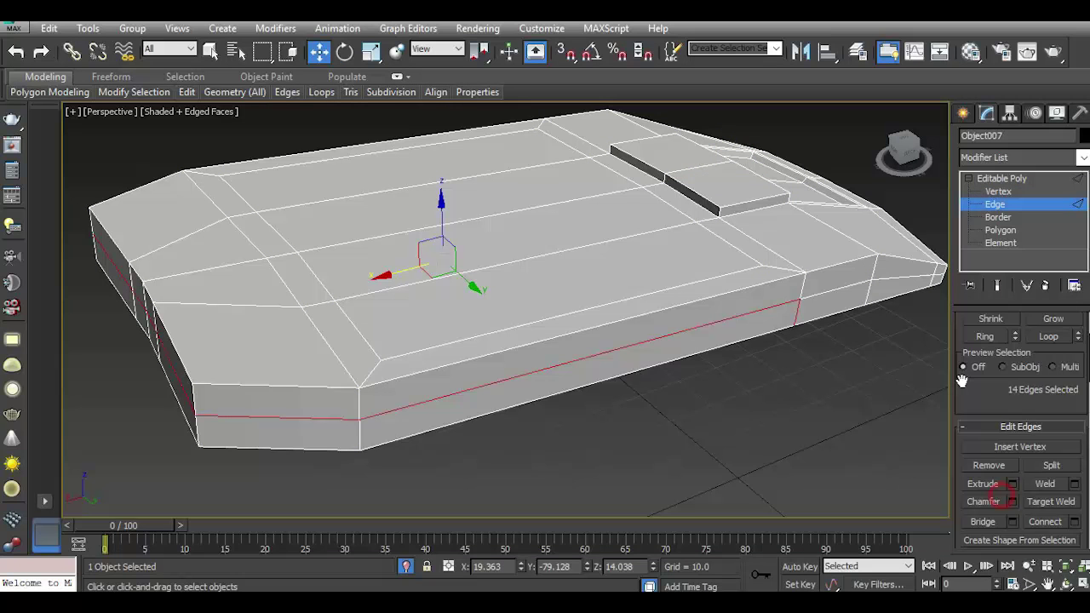
pyautogui.click(1012, 491)
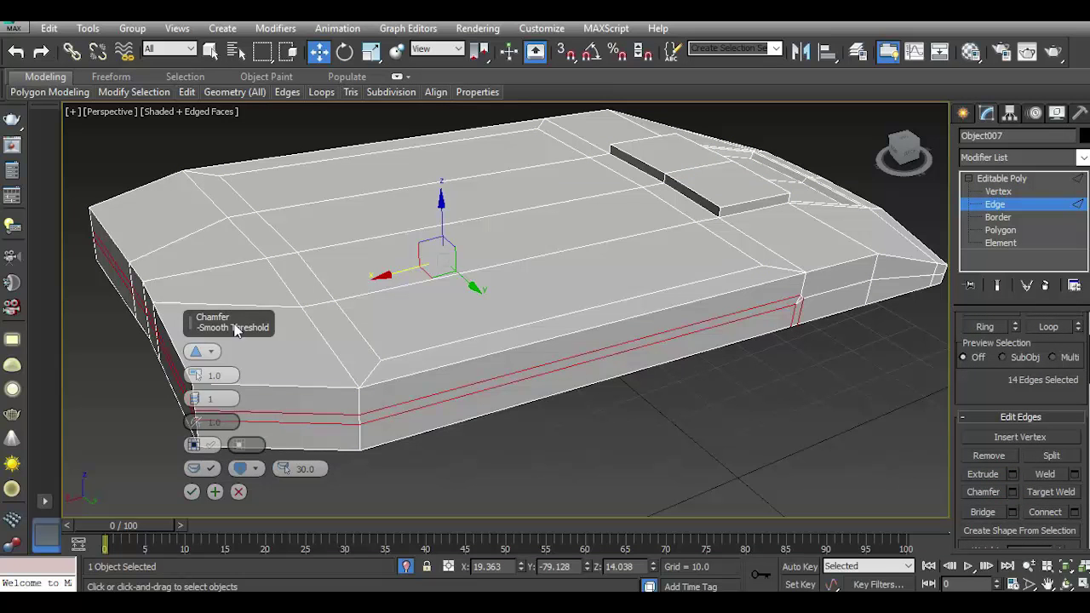
pyautogui.moveTo(223, 334); pyautogui.dragTo(845, 353)
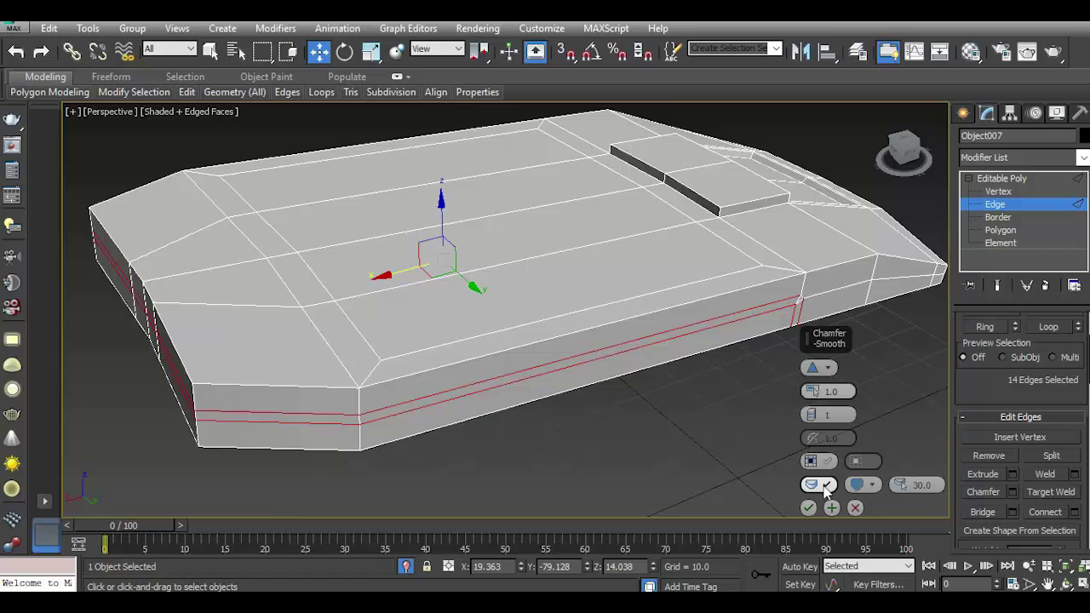
pyautogui.click(822, 486)
pyautogui.click(809, 509)
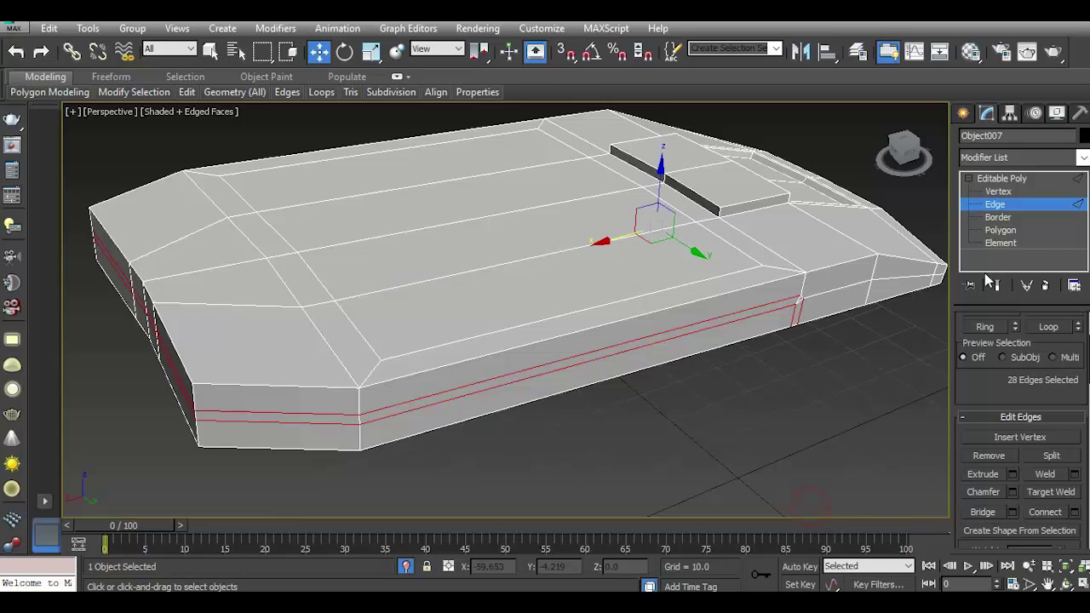
# At Polygon level, select the chamfered strip faces along the side and corner.
pyautogui.press('4')
pyautogui.click(739, 317)
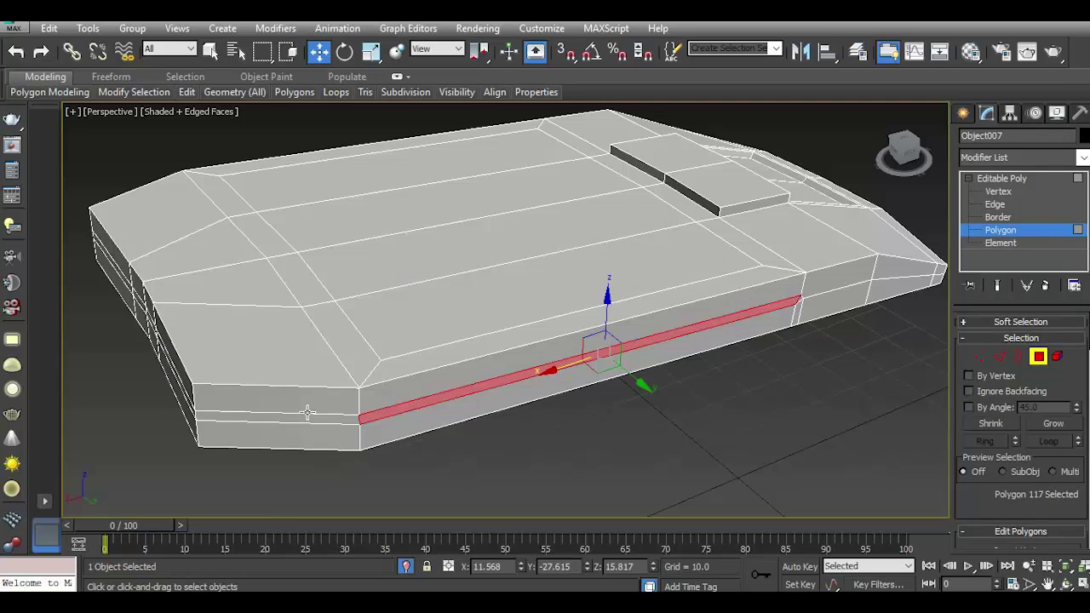
pyautogui.keyDown('shift'); pyautogui.click(319, 419); pyautogui.keyUp('shift')
pyautogui.scroll(5, 800, 299)
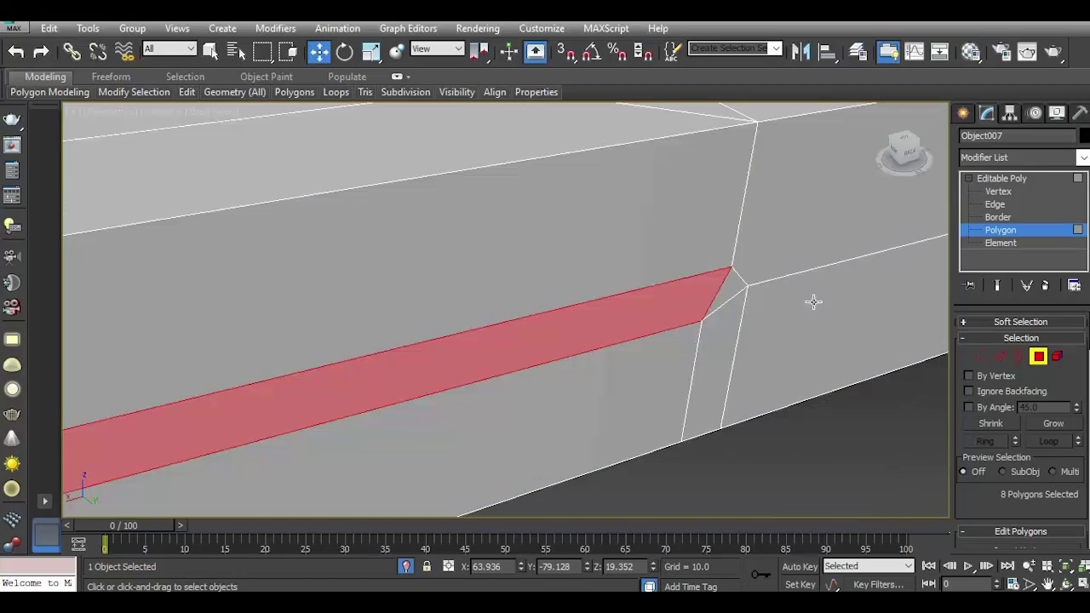
pyautogui.keyDown('ctrl'); pyautogui.click(730, 293); pyautogui.keyUp('ctrl')
pyautogui.keyDown('ctrl'); pyautogui.click(730, 312); pyautogui.keyUp('ctrl')
pyautogui.scroll(-4, 730, 312)
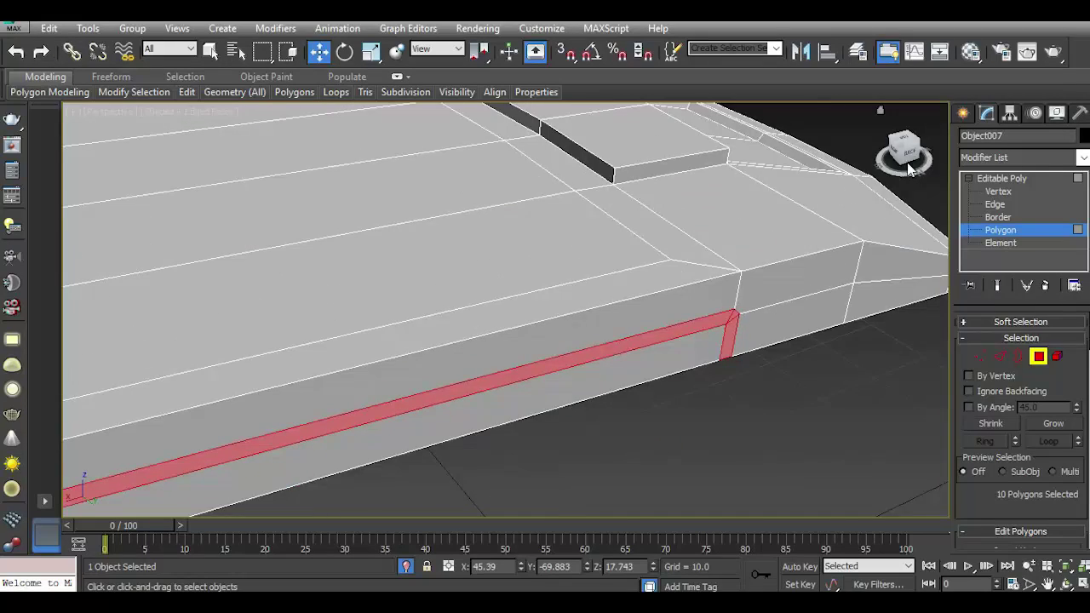
# Extend the strip selection along the underside and the small vertical corner polygon.
pyautogui.keyDown('alt'); pyautogui.moveTo(730, 311); pyautogui.dragTo(721, 171, button='middle'); pyautogui.keyUp('alt')
pyautogui.keyDown('ctrl'); pyautogui.click(679, 165); pyautogui.keyUp('ctrl')
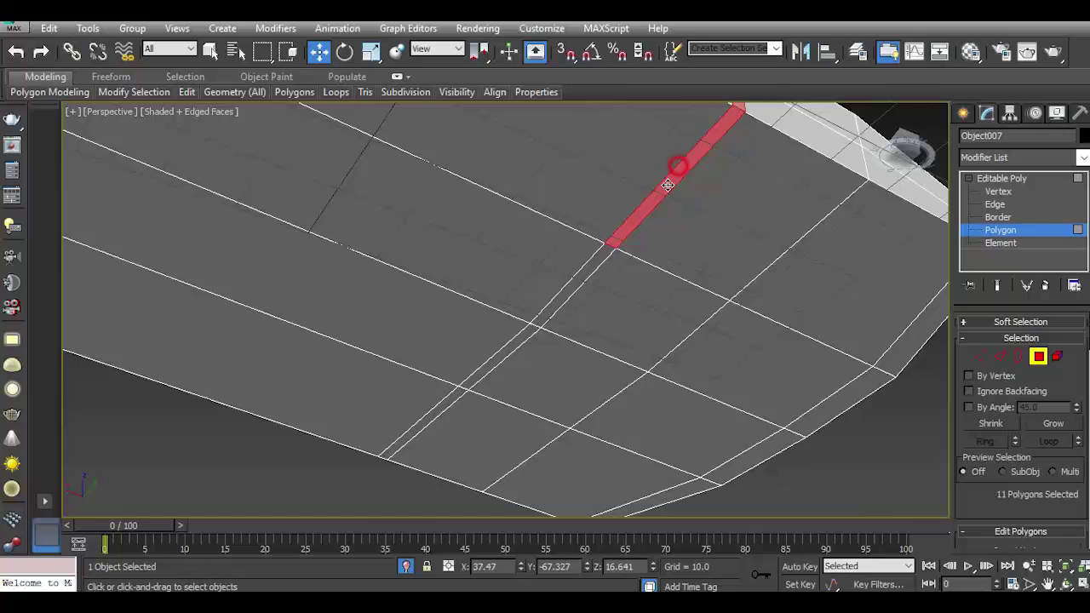
pyautogui.keyDown('ctrl'); pyautogui.click(578, 275); pyautogui.keyUp('ctrl')
pyautogui.keyDown('ctrl'); pyautogui.click(517, 344); pyautogui.keyUp('ctrl')
pyautogui.keyDown('ctrl'); pyautogui.click(436, 409); pyautogui.keyUp('ctrl')
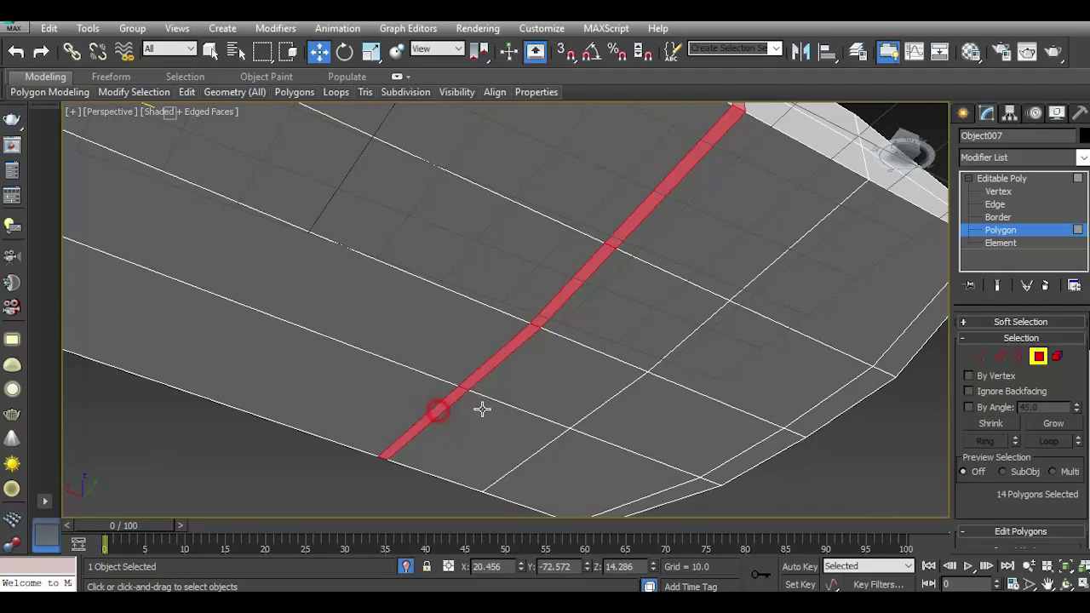
pyautogui.moveTo(910, 156); pyautogui.dragTo(1026, 285)
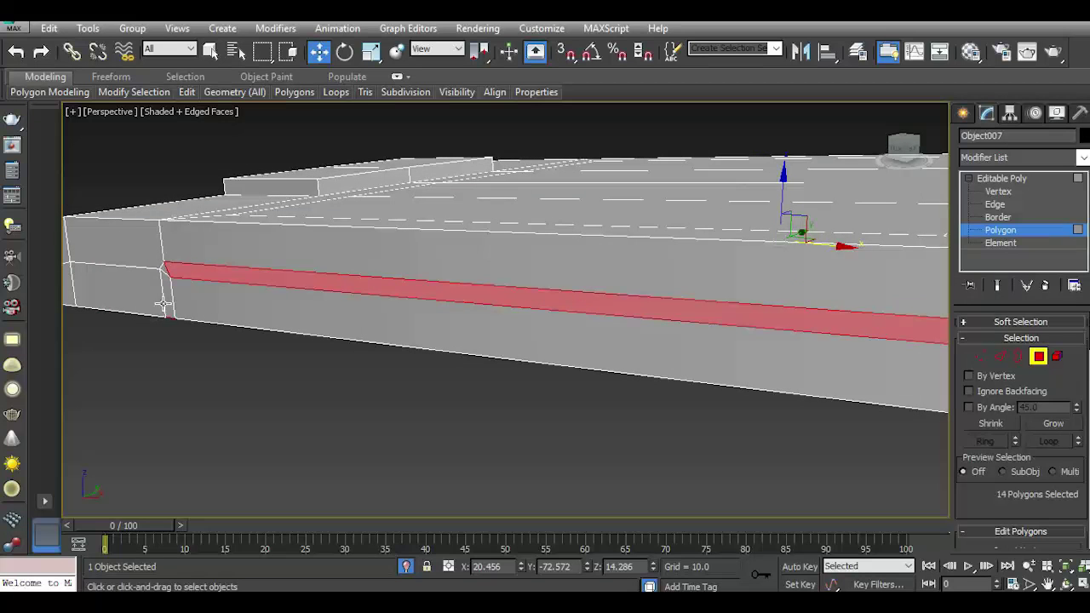
pyautogui.keyDown('ctrl'); pyautogui.click(164, 300); pyautogui.keyUp('ctrl')
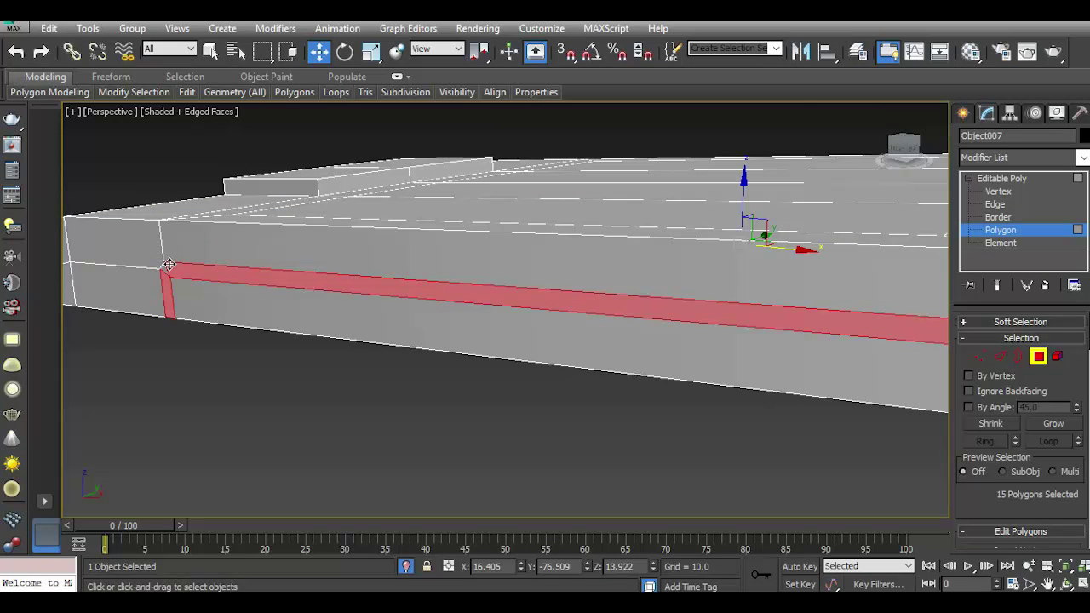
pyautogui.scroll(2, 162, 271)
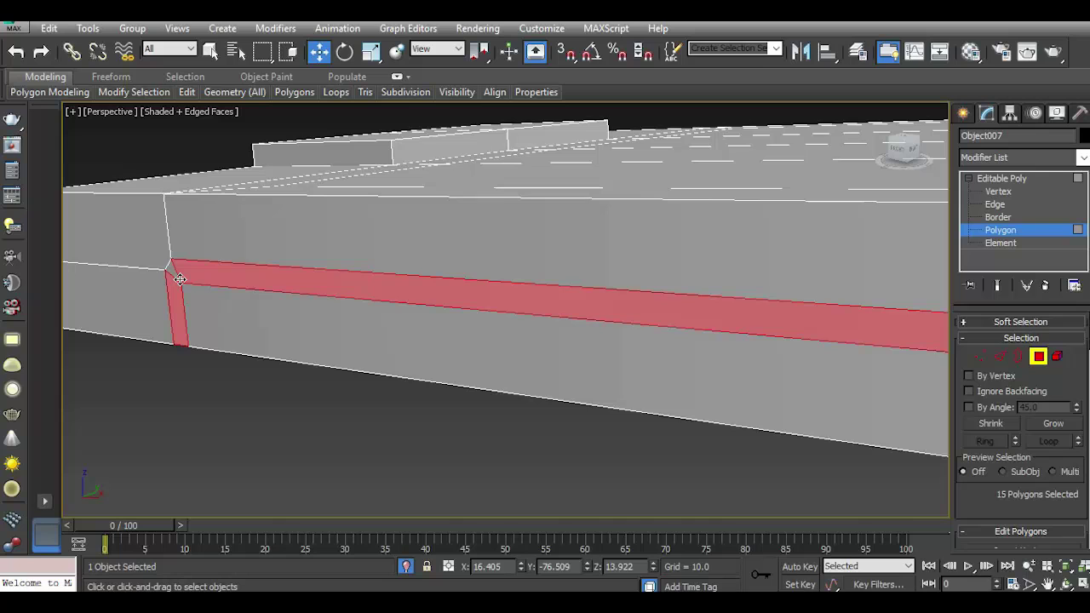
pyautogui.scroll(-3, 997, 431)
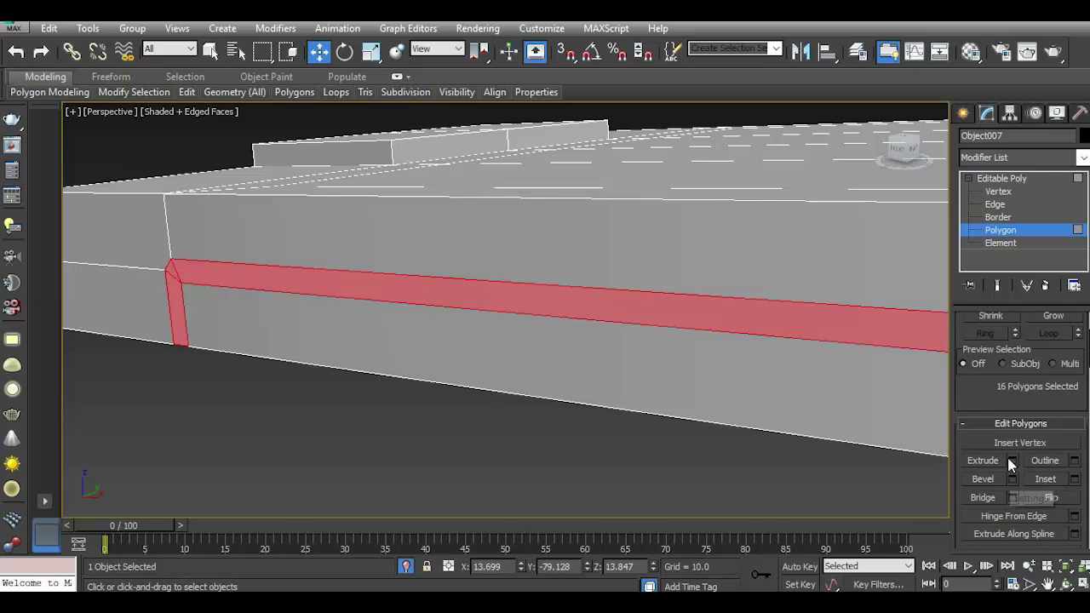
# Extrude the selected strip polygons inward with a height of -0.411.
pyautogui.click(1012, 461)
pyautogui.moveTo(812, 410); pyautogui.dragTo(816, 417)
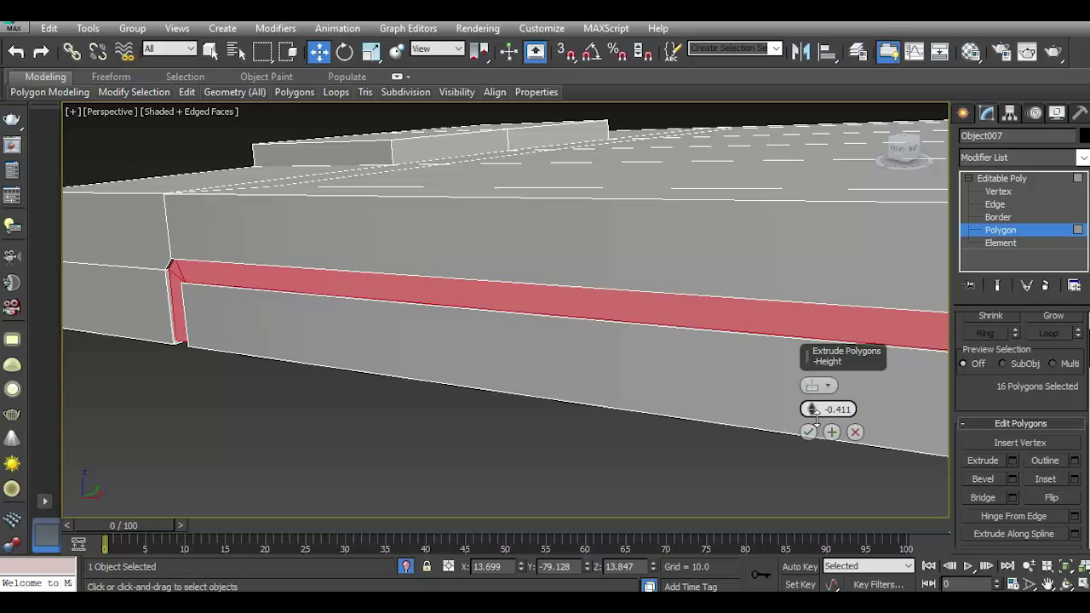
pyautogui.click(808, 432)
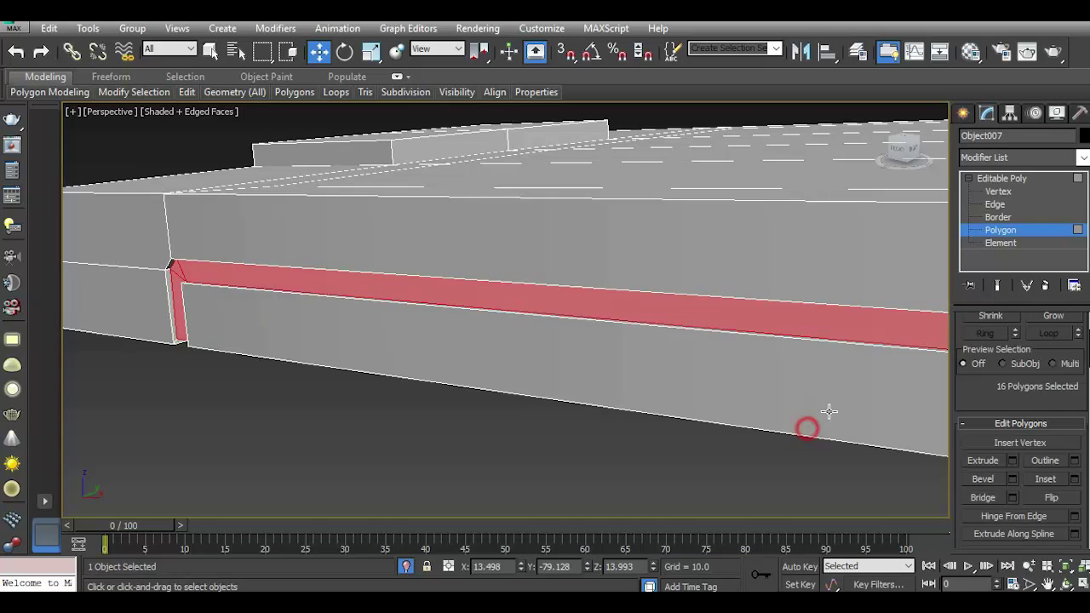
pyautogui.click(995, 206)
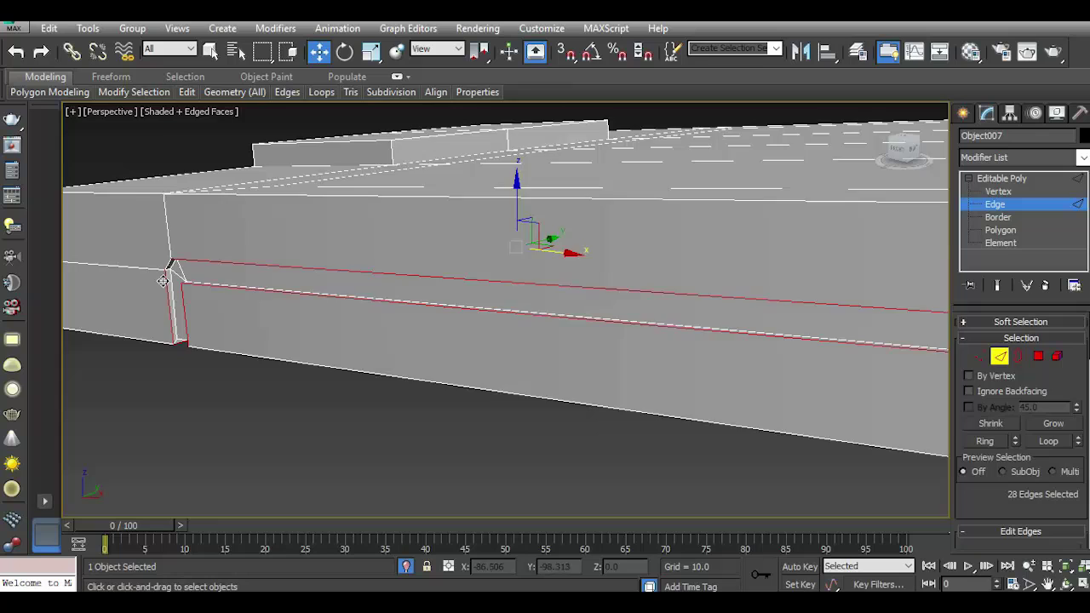
# Select the groove-corner edge and its neighbouring edge, then extend them to a full edge ring.
pyautogui.scroll(3, 163, 281)
pyautogui.scroll(2, 209, 278)
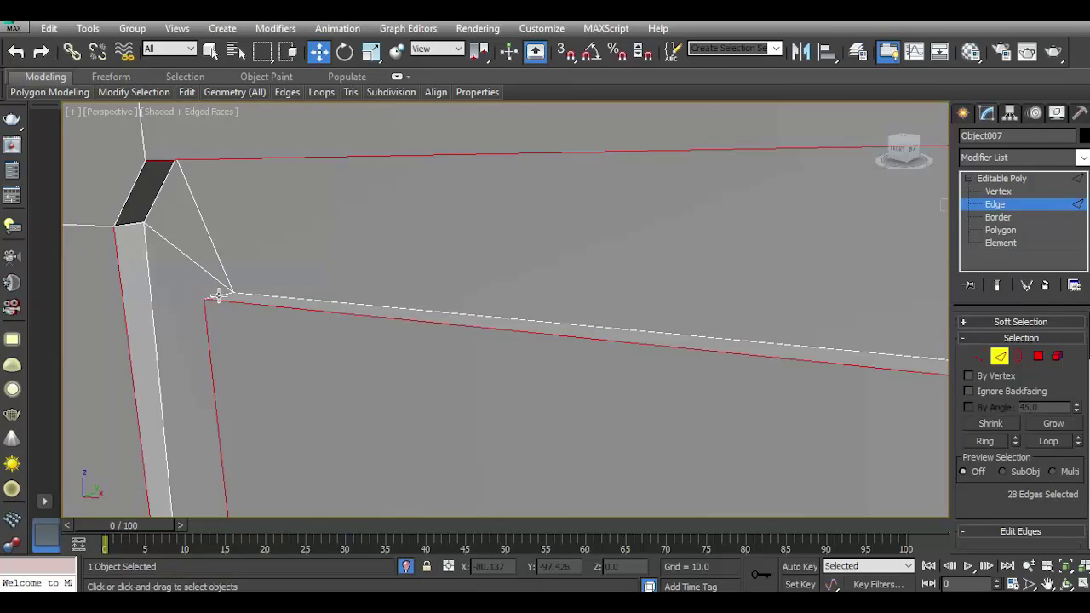
pyautogui.click(219, 295)
pyautogui.keyDown('ctrl'); pyautogui.click(129, 224); pyautogui.keyUp('ctrl')
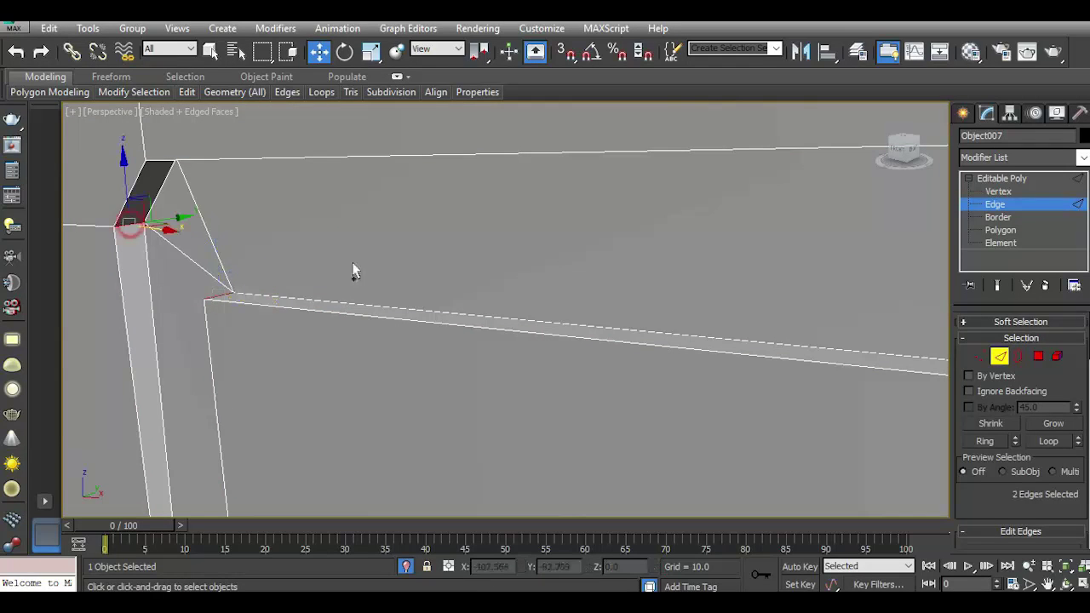
pyautogui.click(979, 441)
pyautogui.scroll(-5, 1080, 439)
pyautogui.scroll(-1, 1081, 436)
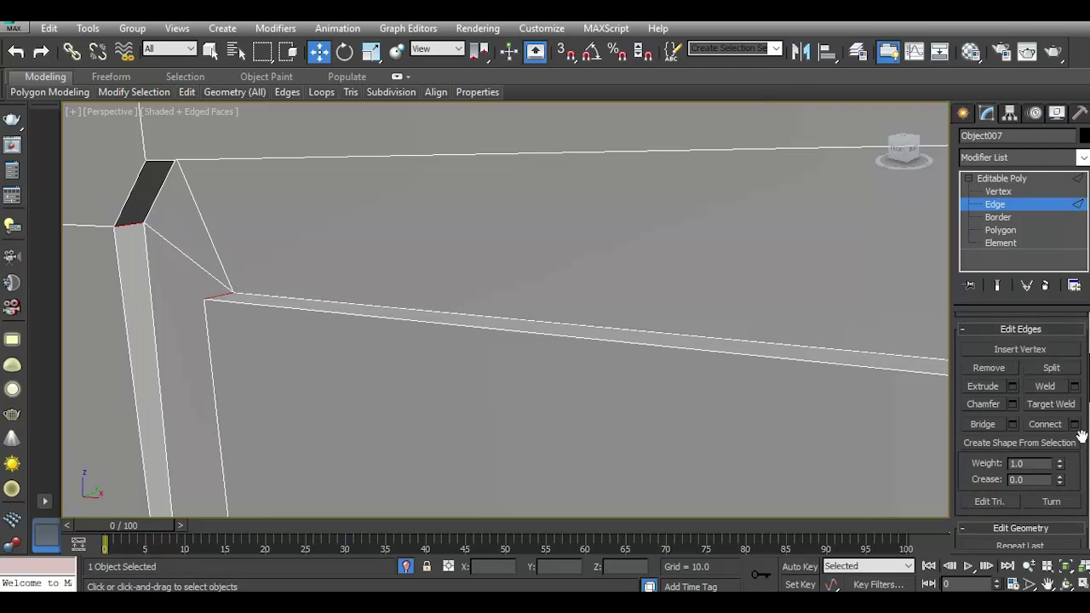
# Connect the edge ring with 3 segments (pinch 48) to run lengthwise loops inside the groove.
pyautogui.click(1075, 426)
pyautogui.moveTo(811, 385); pyautogui.dragTo(783, 238)
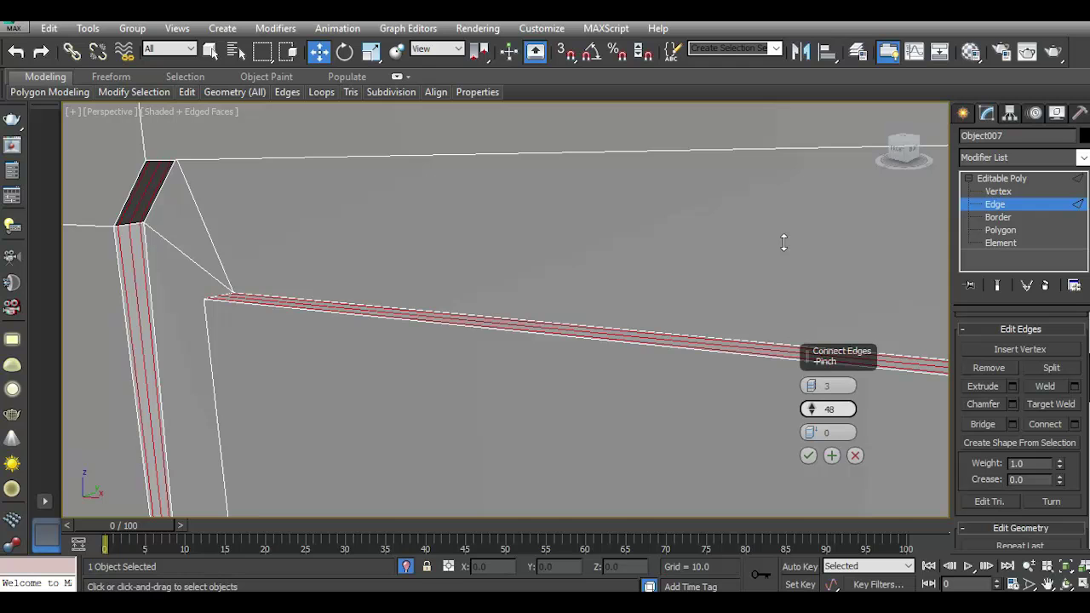
pyautogui.click(808, 458)
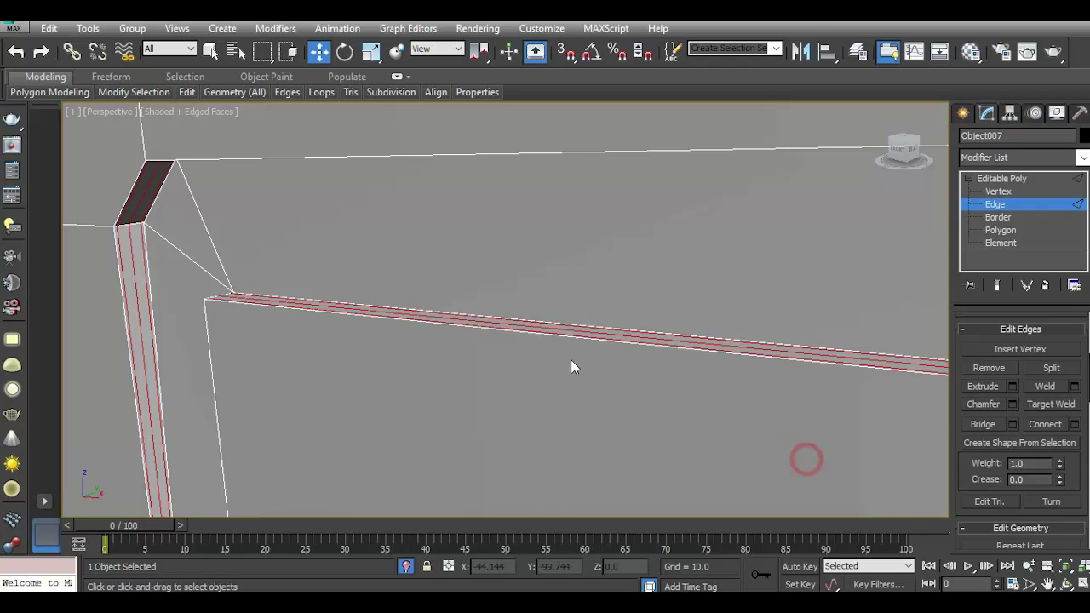
pyautogui.scroll(-3, 506, 347)
pyautogui.scroll(-1, 506, 348)
pyautogui.scroll(-1, 770, 268)
pyautogui.keyDown('alt'); pyautogui.moveTo(771, 267); pyautogui.dragTo(443, 295, button='middle'); pyautogui.keyUp('alt')
pyautogui.moveTo(916, 160)
pyautogui.mouseDown()
pyautogui.moveTo(880, 282)
pyautogui.moveTo(882, 175)
pyautogui.mouseUp()
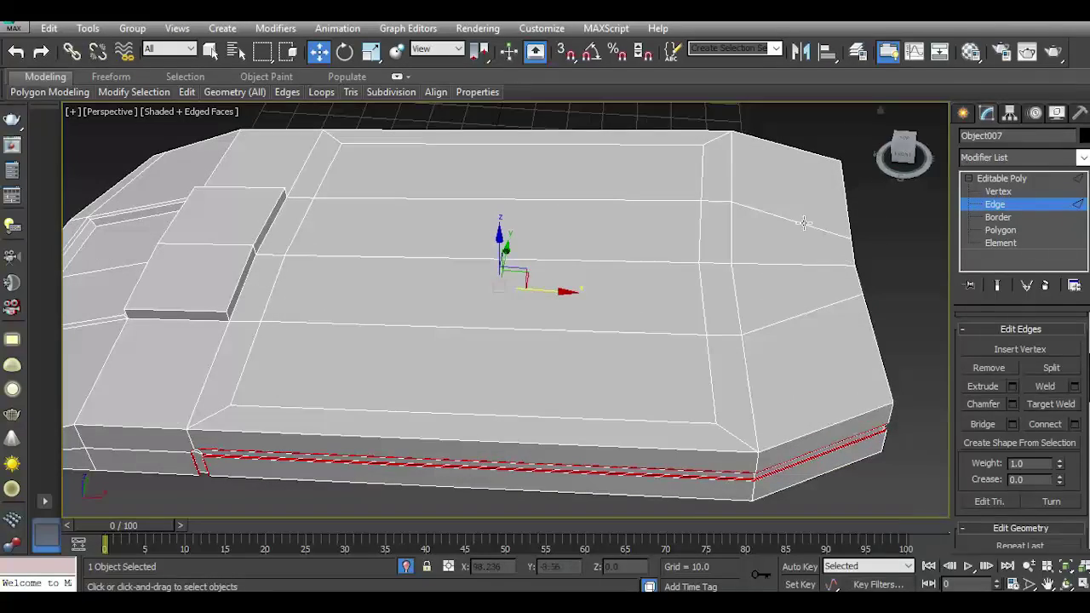
# Flatten the front vertical edge loop with Make Planar X, undoing a distorting Make Planar Z first.
pyautogui.click(735, 283)
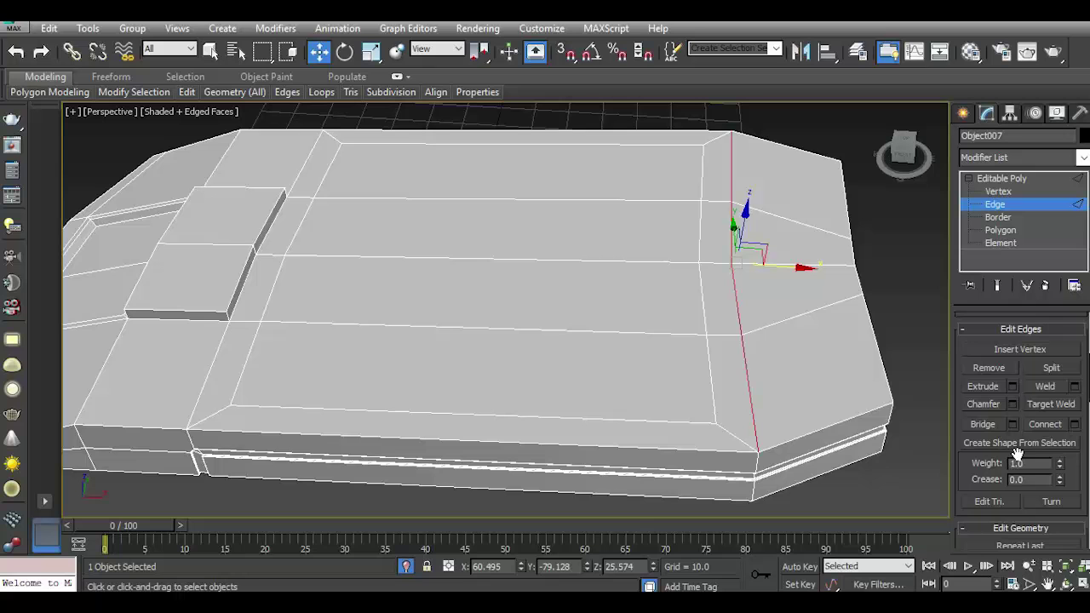
pyautogui.scroll(-10, 1080, 446)
pyautogui.scroll(-2, 1080, 445)
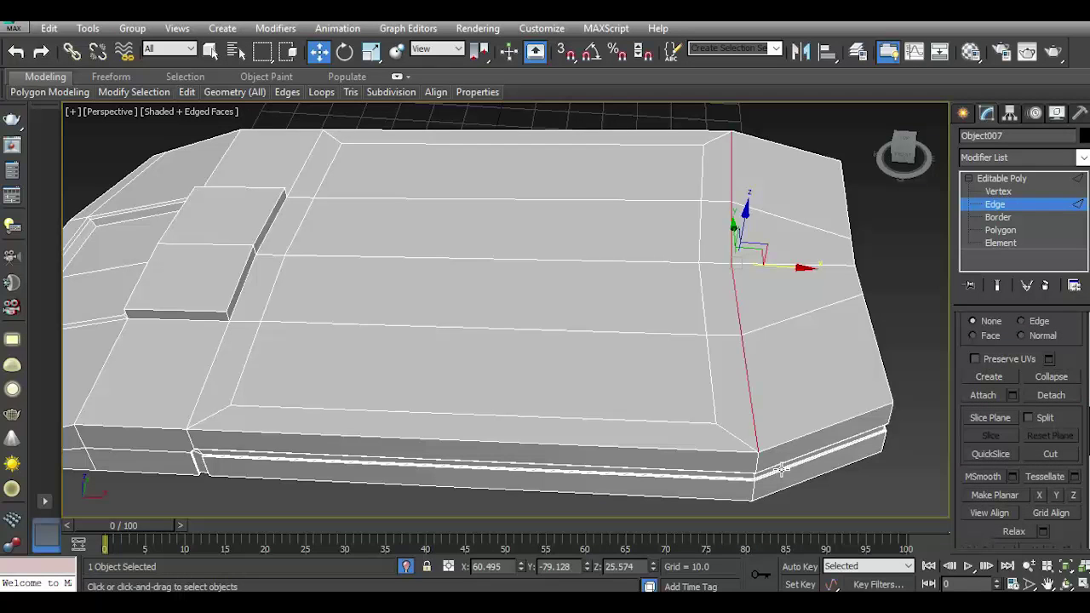
pyautogui.moveTo(908, 152)
pyautogui.mouseDown()
pyautogui.moveTo(905, 140)
pyautogui.moveTo(923, 179)
pyautogui.mouseUp()
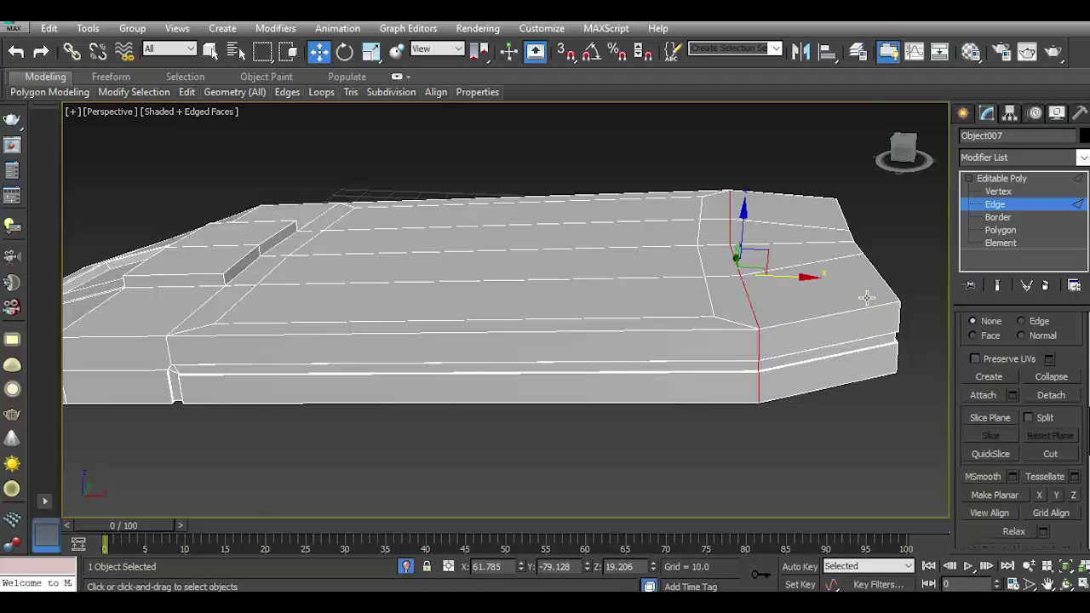
pyautogui.click(1074, 495)
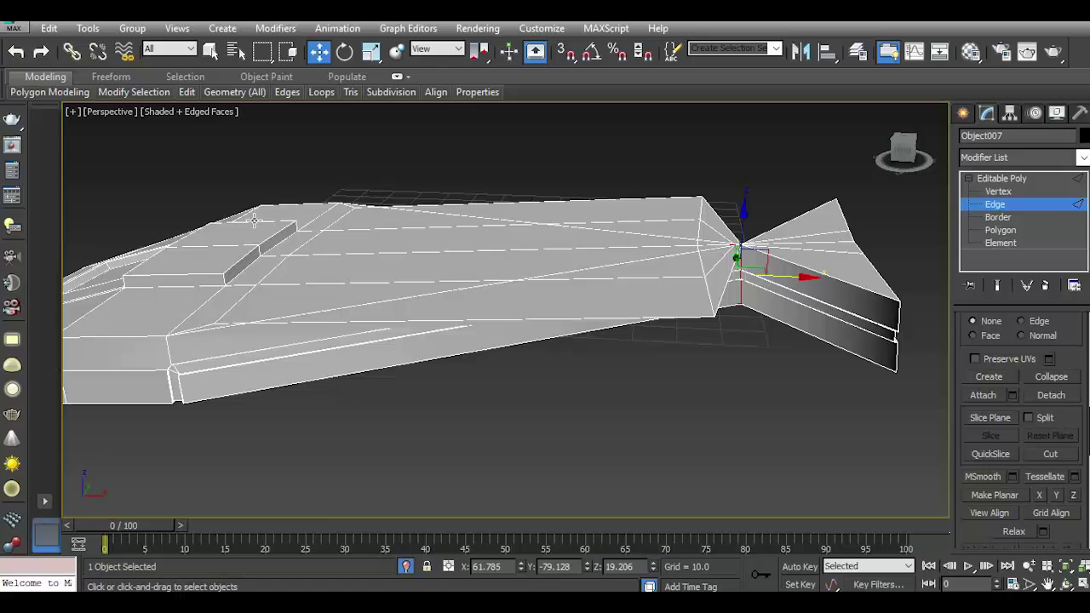
pyautogui.click(16, 51)
pyautogui.click(1041, 496)
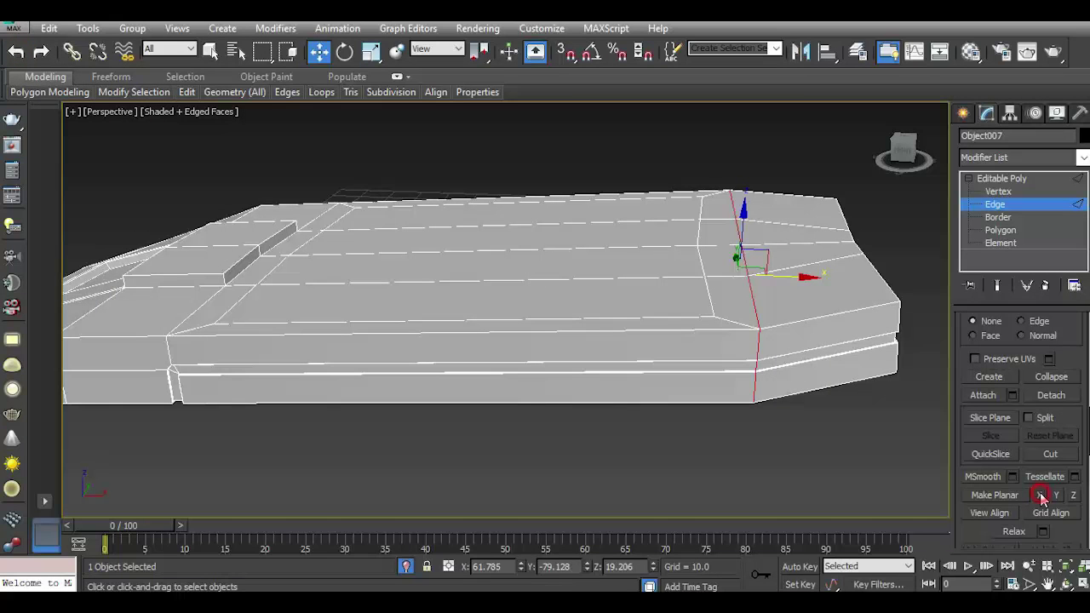
pyautogui.moveTo(899, 152); pyautogui.dragTo(899, 171)
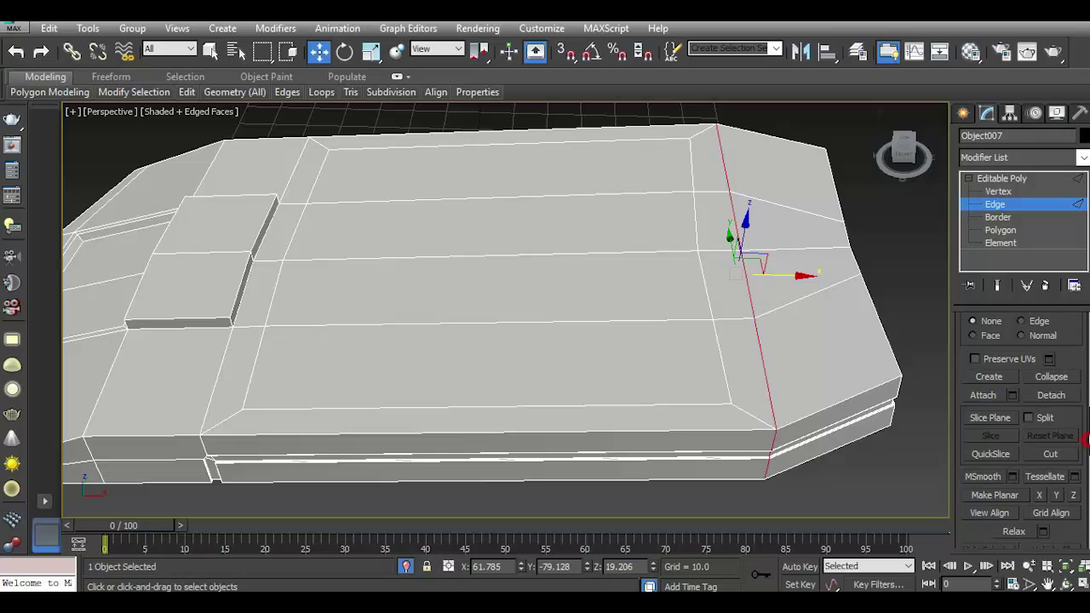
pyautogui.scroll(10, 1087, 440)
# Chamfer the front cross edge loop with amount 0.245 and 1 segment.
pyautogui.scroll(1, 1039, 417)
pyautogui.click(1013, 410)
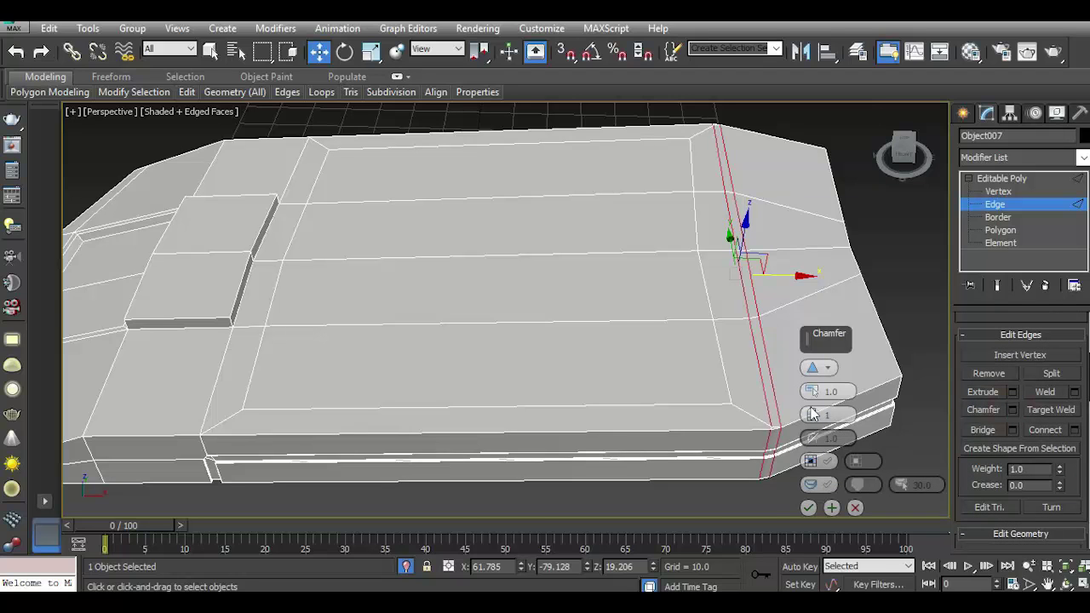
pyautogui.scroll(2, 782, 414)
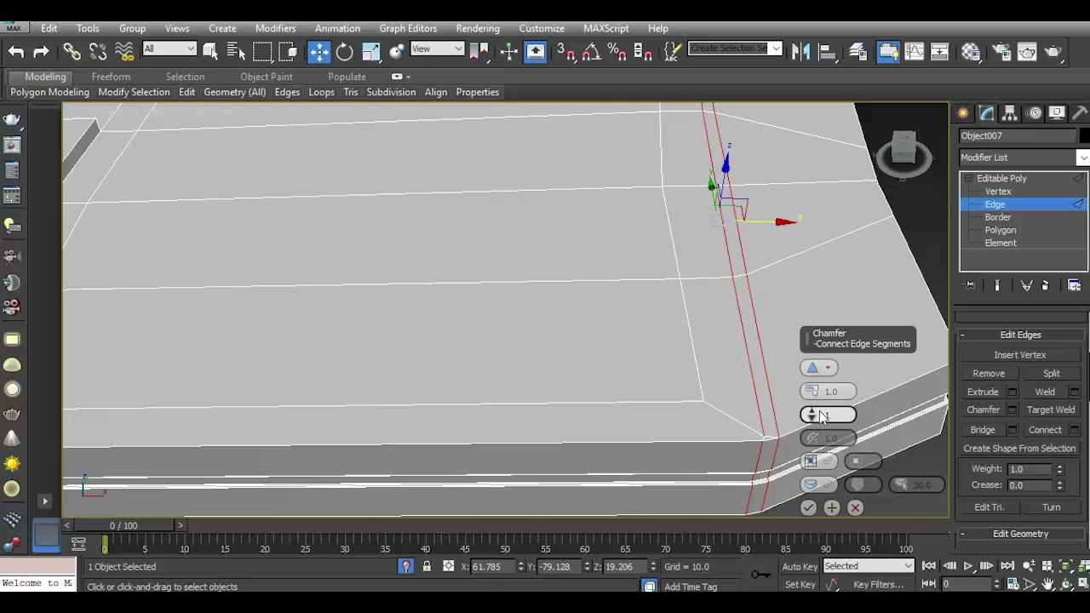
pyautogui.moveTo(820, 392); pyautogui.dragTo(814, 395)
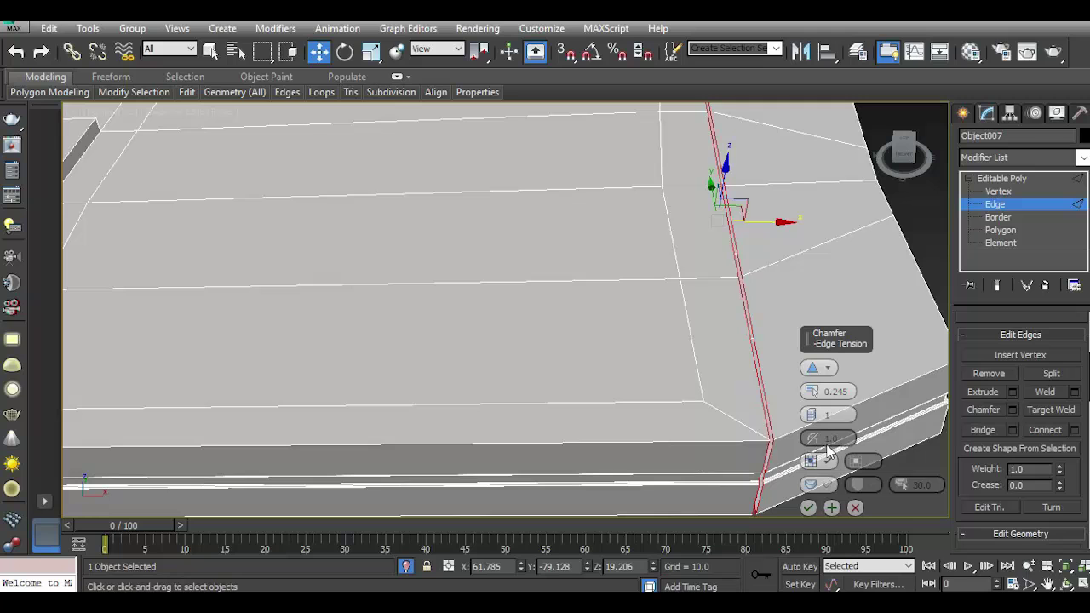
pyautogui.click(809, 507)
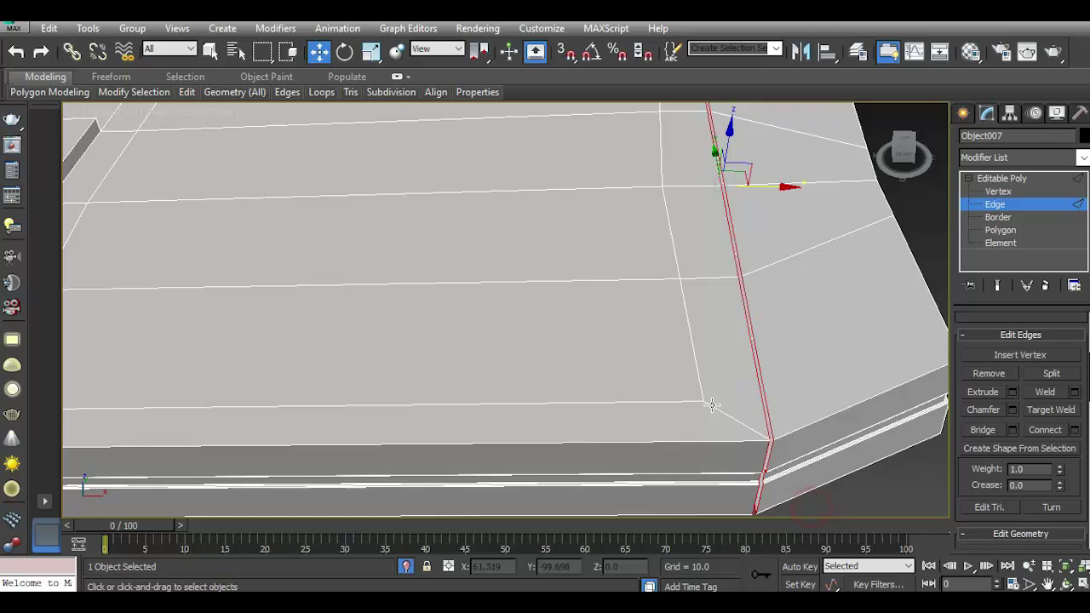
# Exit edge editing to Editable Poly and deselect Object007.
pyautogui.scroll(-5, 715, 401)
pyautogui.click(1001, 178)
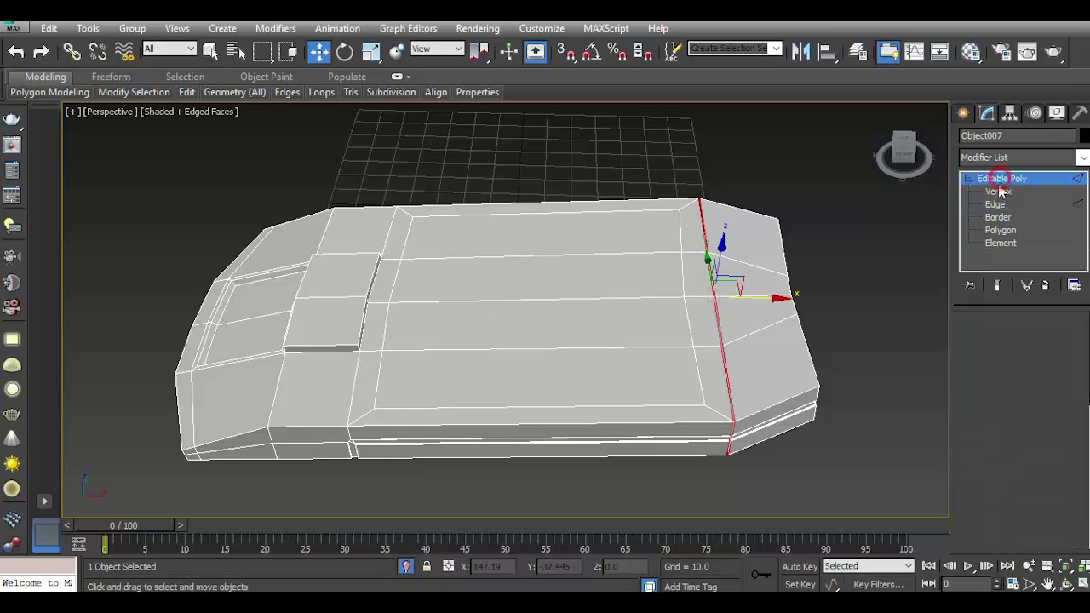
pyautogui.click(879, 294)
pyautogui.moveTo(903, 155)
pyautogui.mouseDown()
pyautogui.moveTo(893, 171)
pyautogui.moveTo(912, 162)
pyautogui.mouseUp()
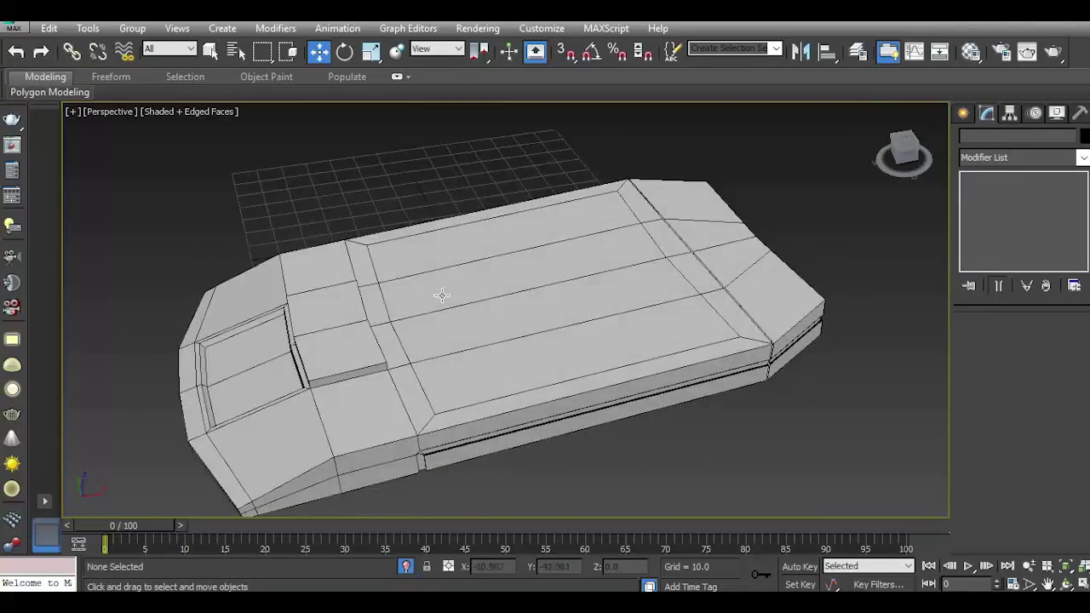